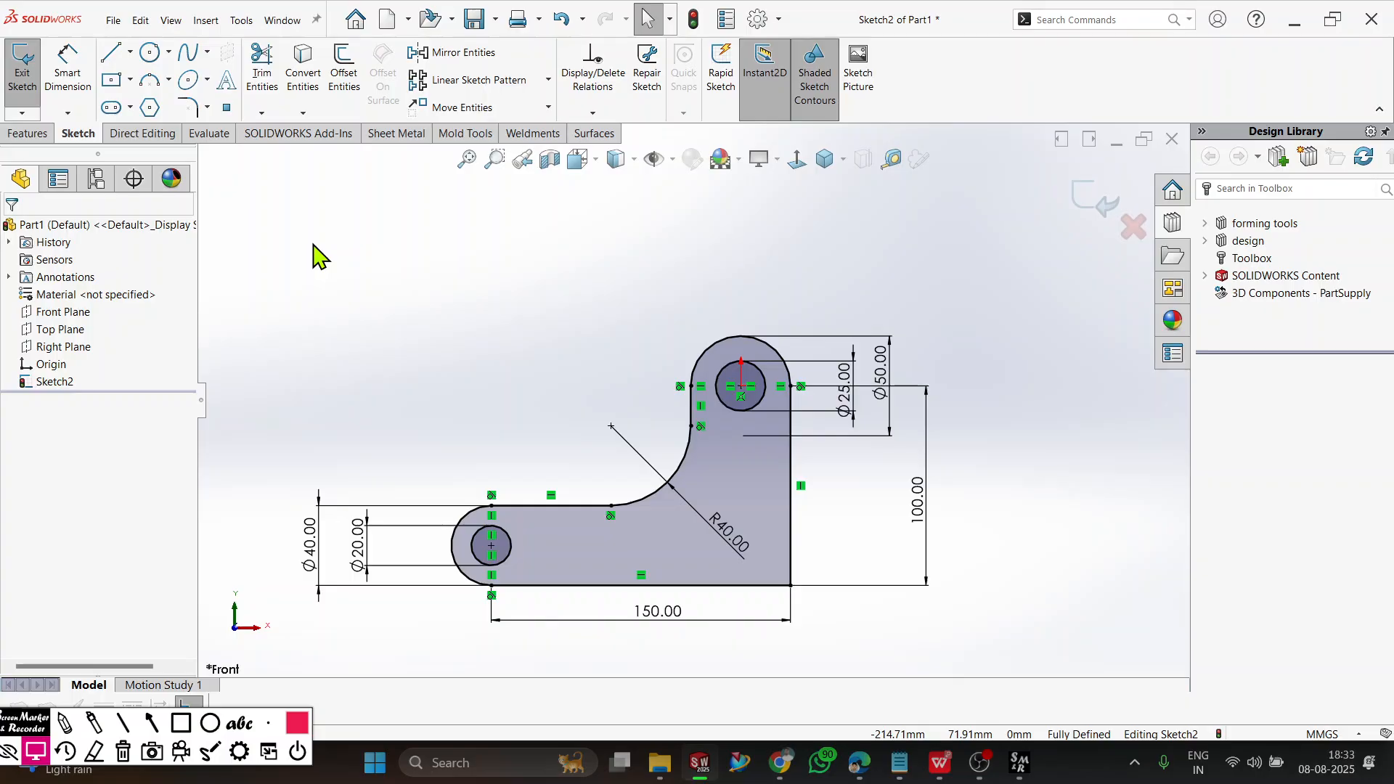
Delete all existing sketch entities and draw a corner rectangle from the origin, about 116 by 79 mm.
key("ctrl+a")
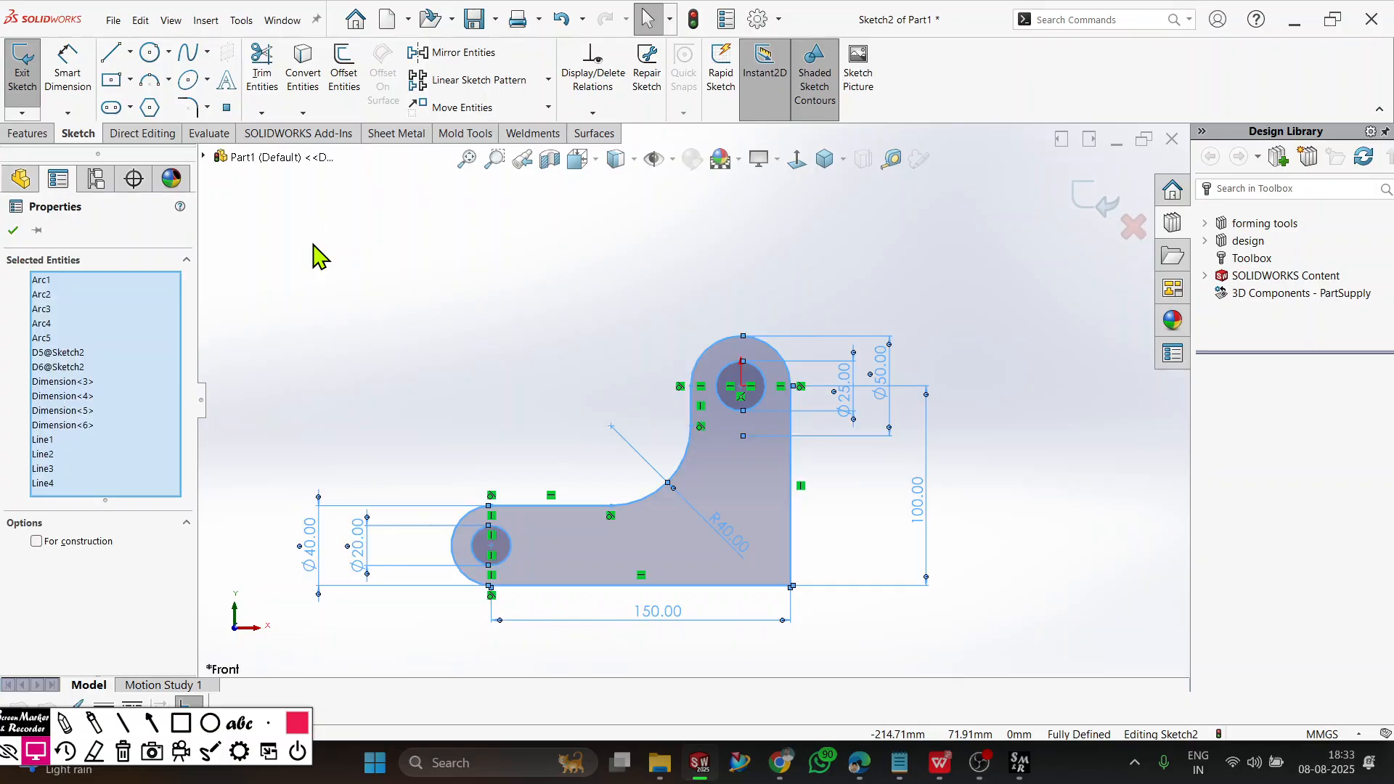
key("Delete")
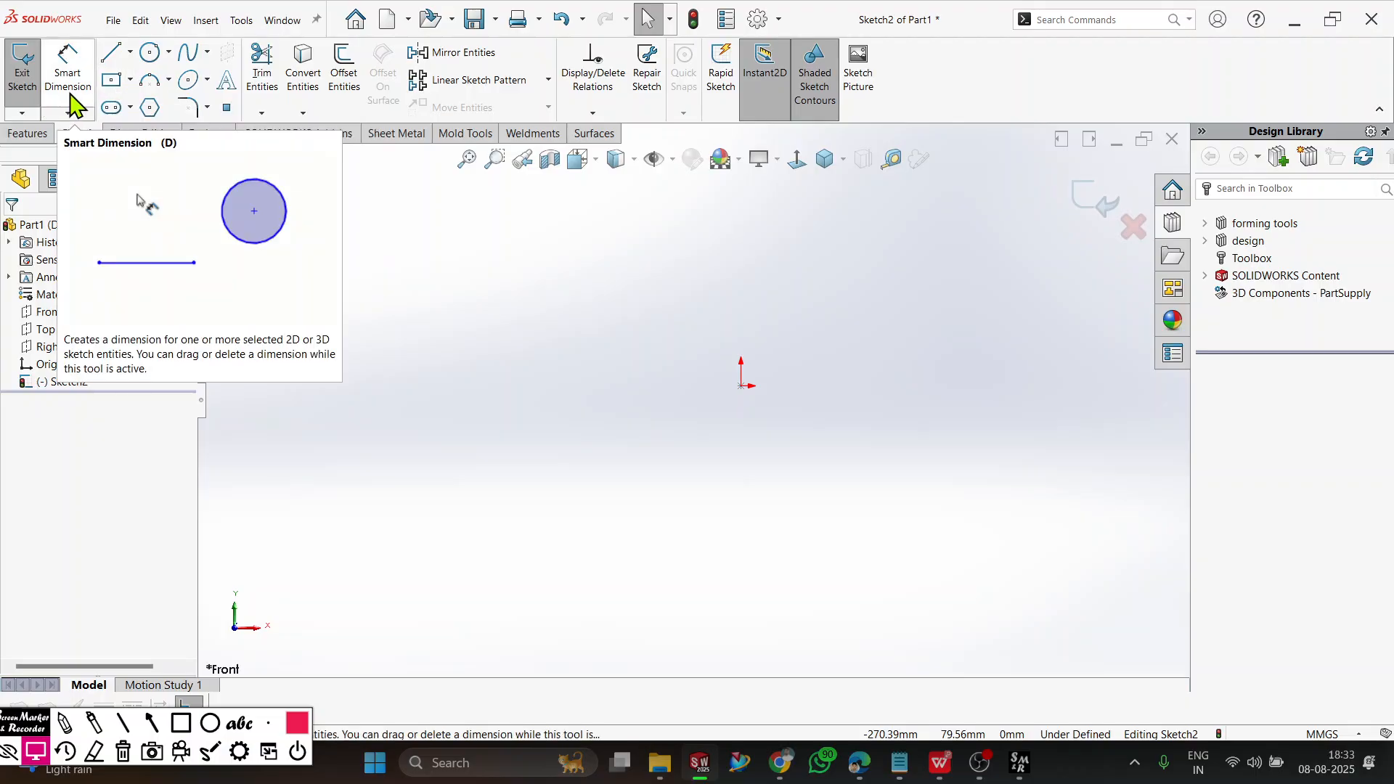
left_click(130, 79)
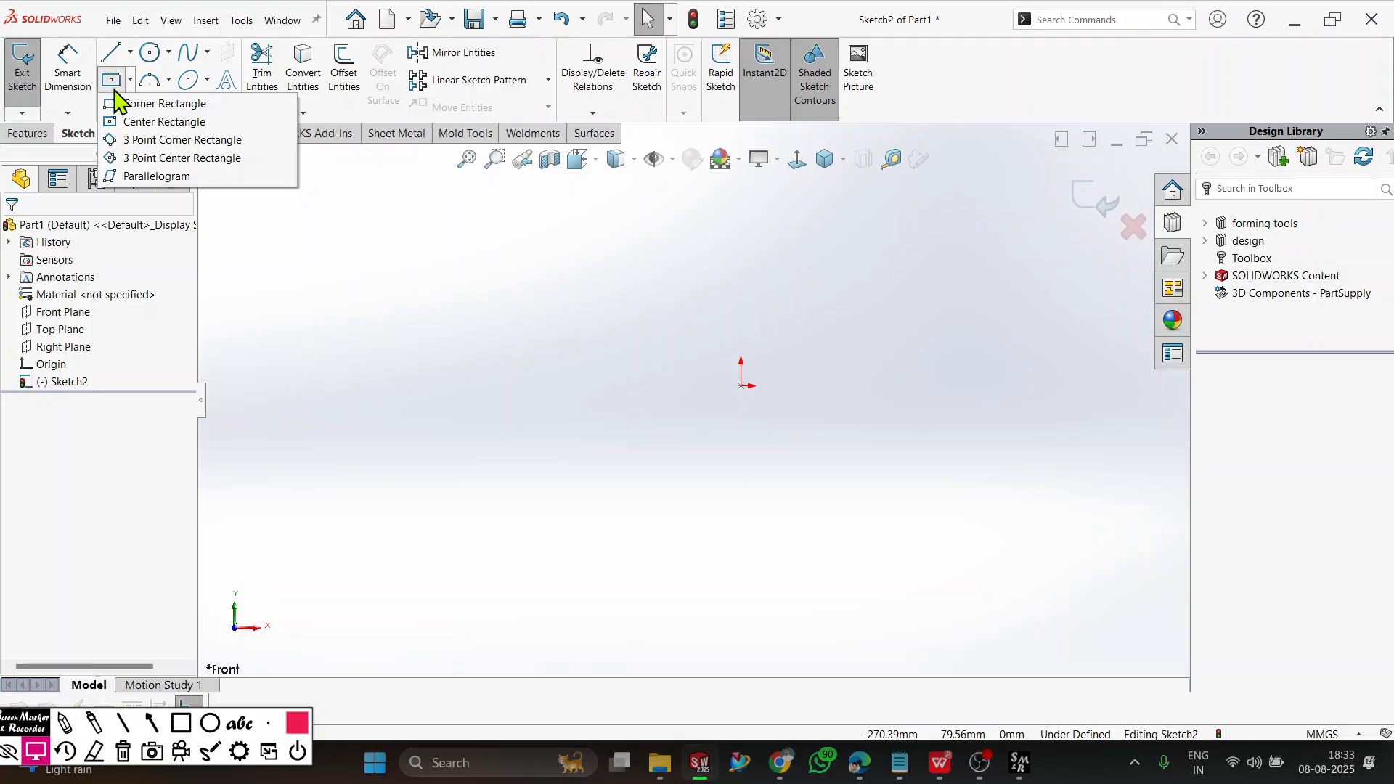
left_click(138, 122)
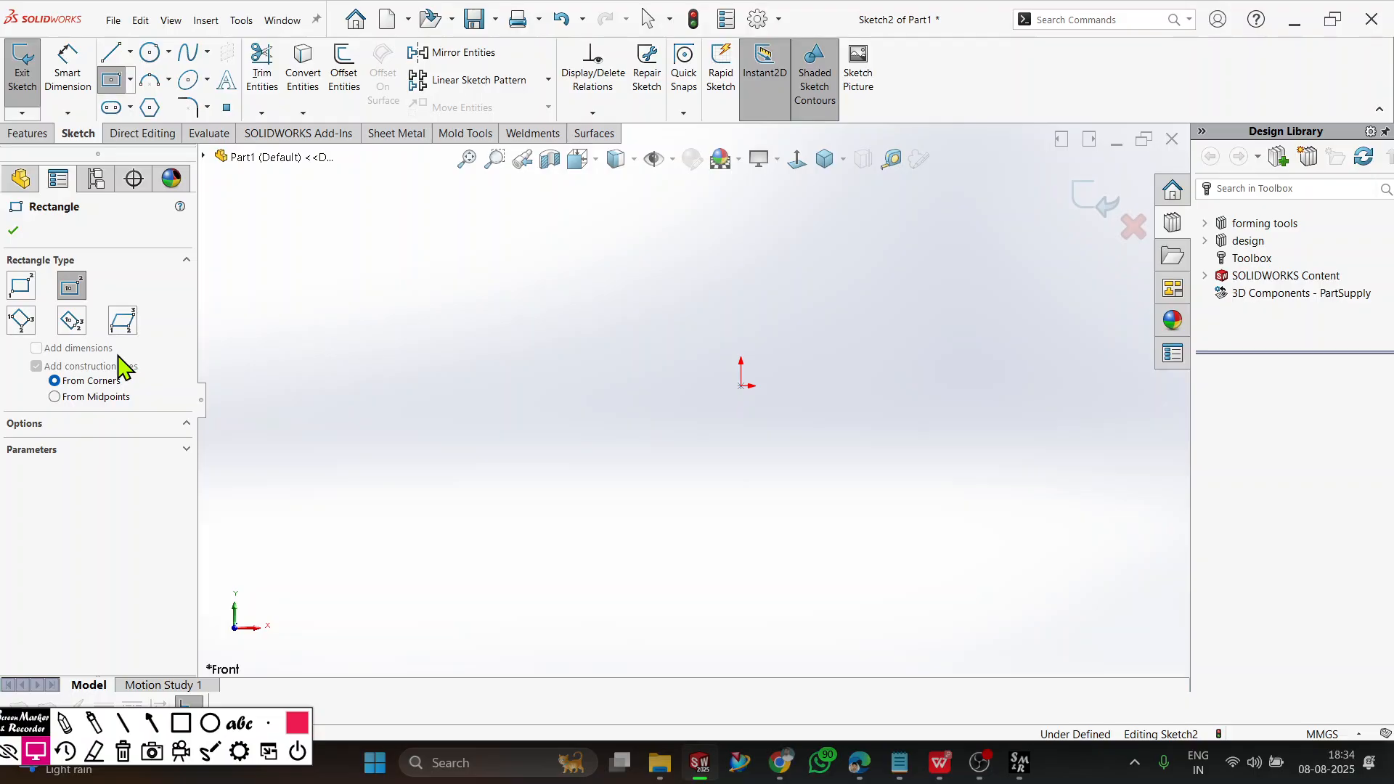
left_click(21, 287)
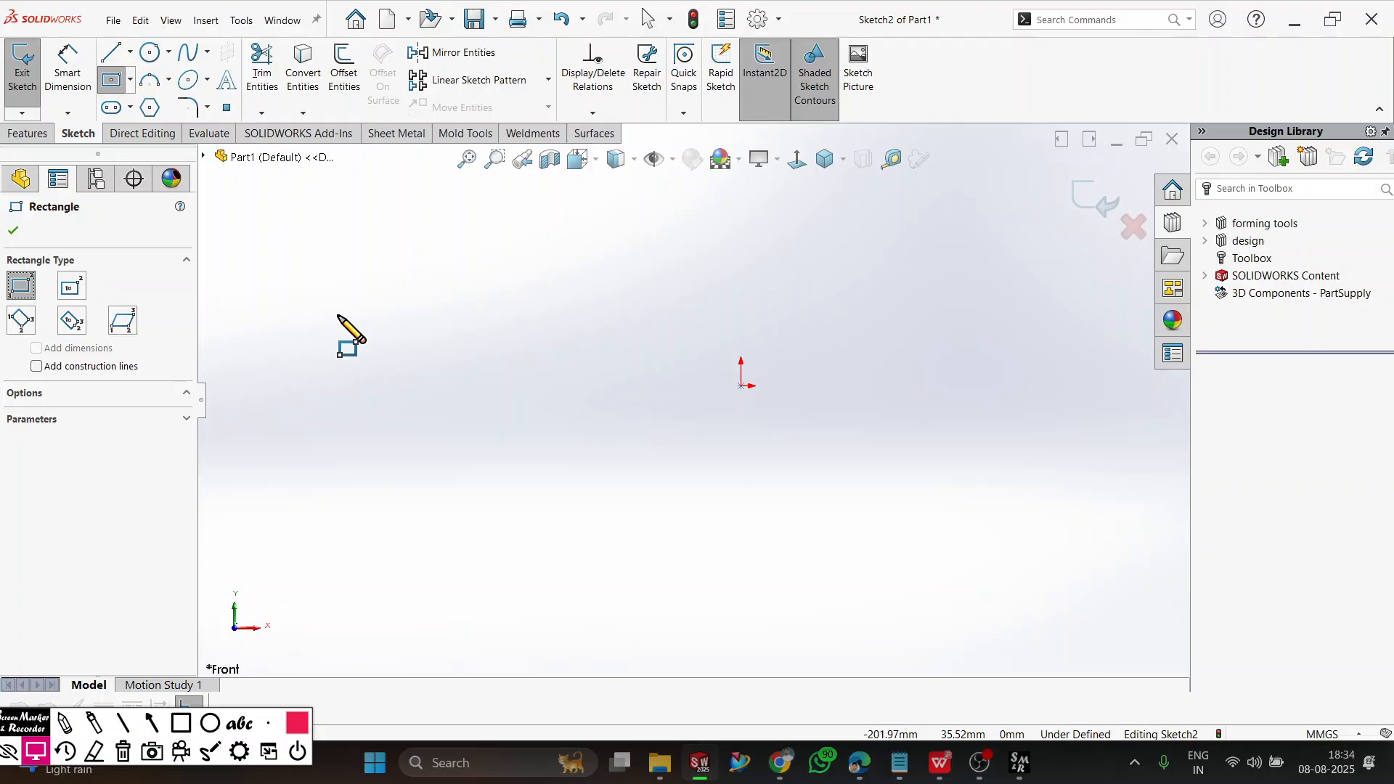
left_click(740, 385)
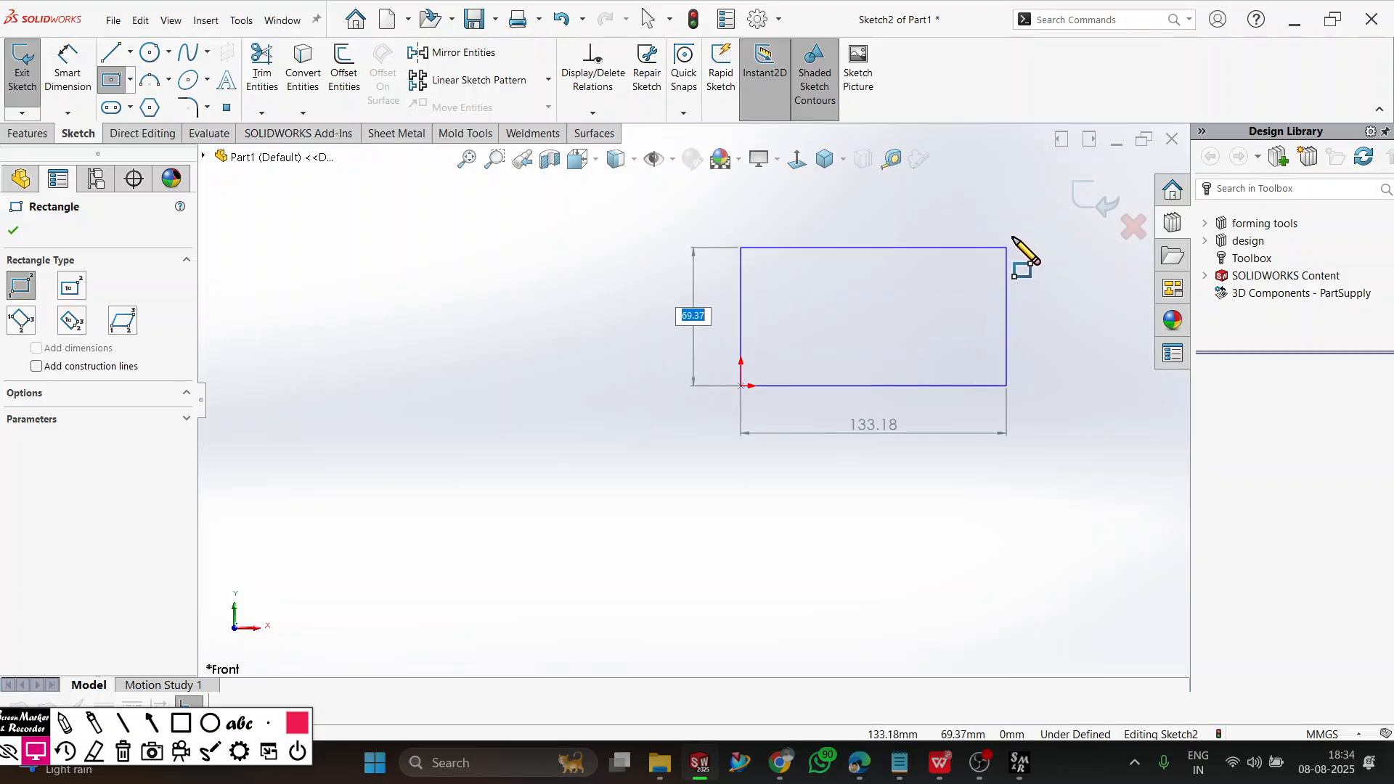
left_click(973, 231)
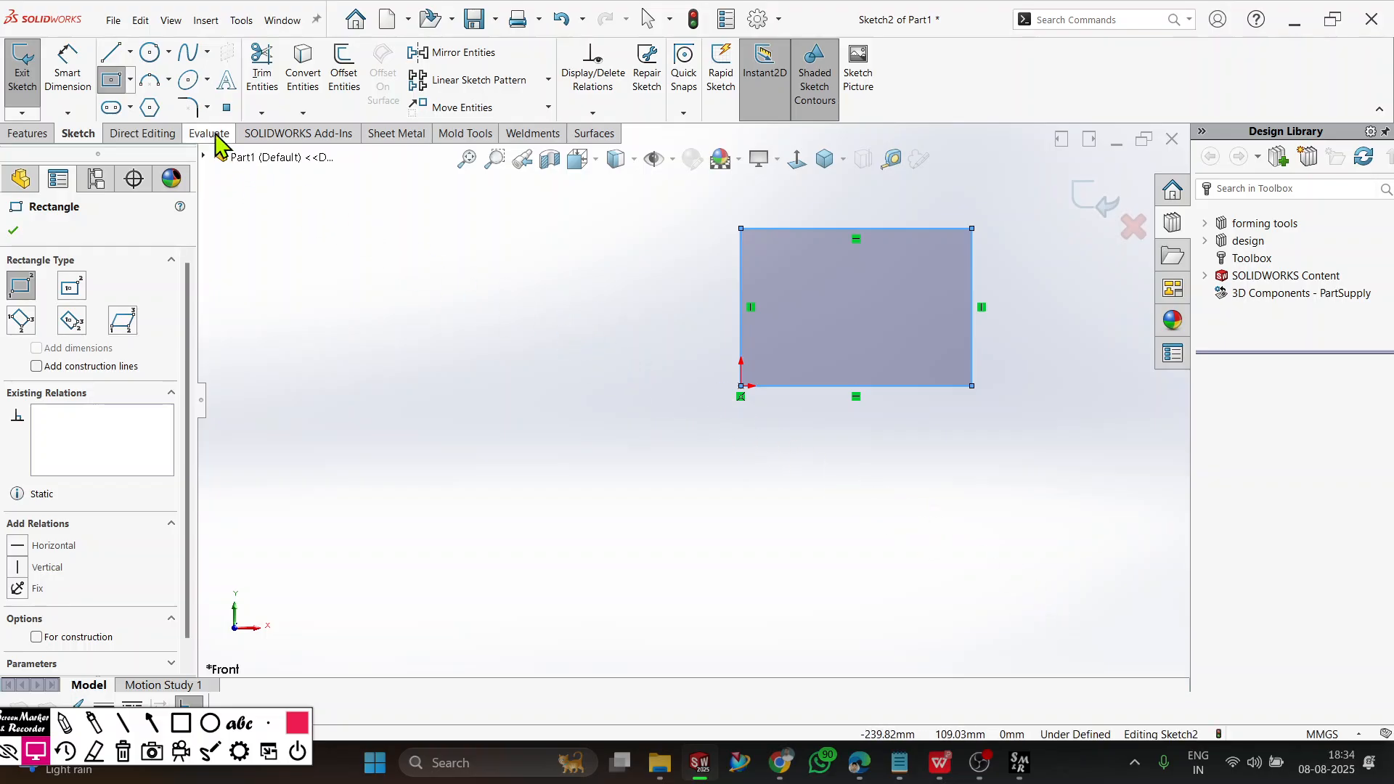
key("Escape")
Dimension the corner rectangle to 100 mm wide and 50 mm high.
left_click(73, 64)
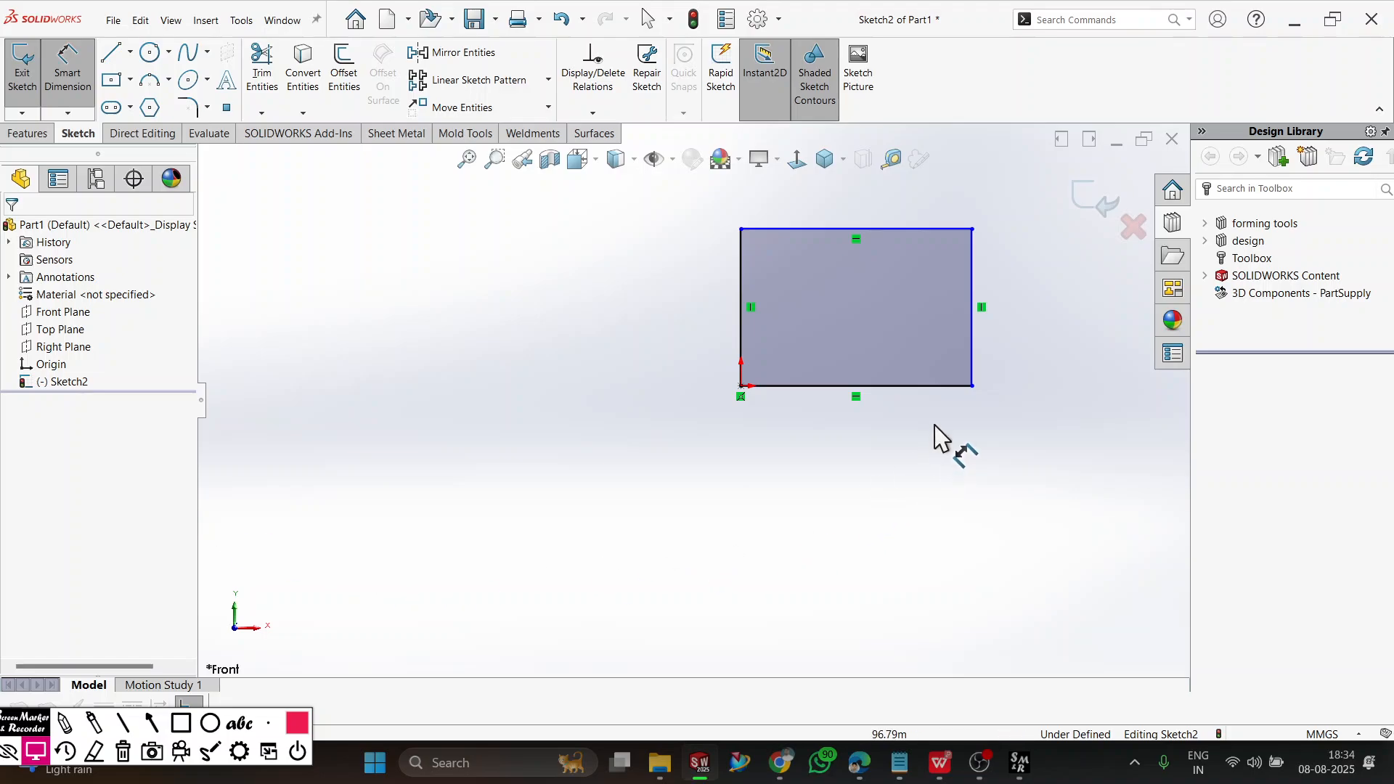
left_click(934, 386)
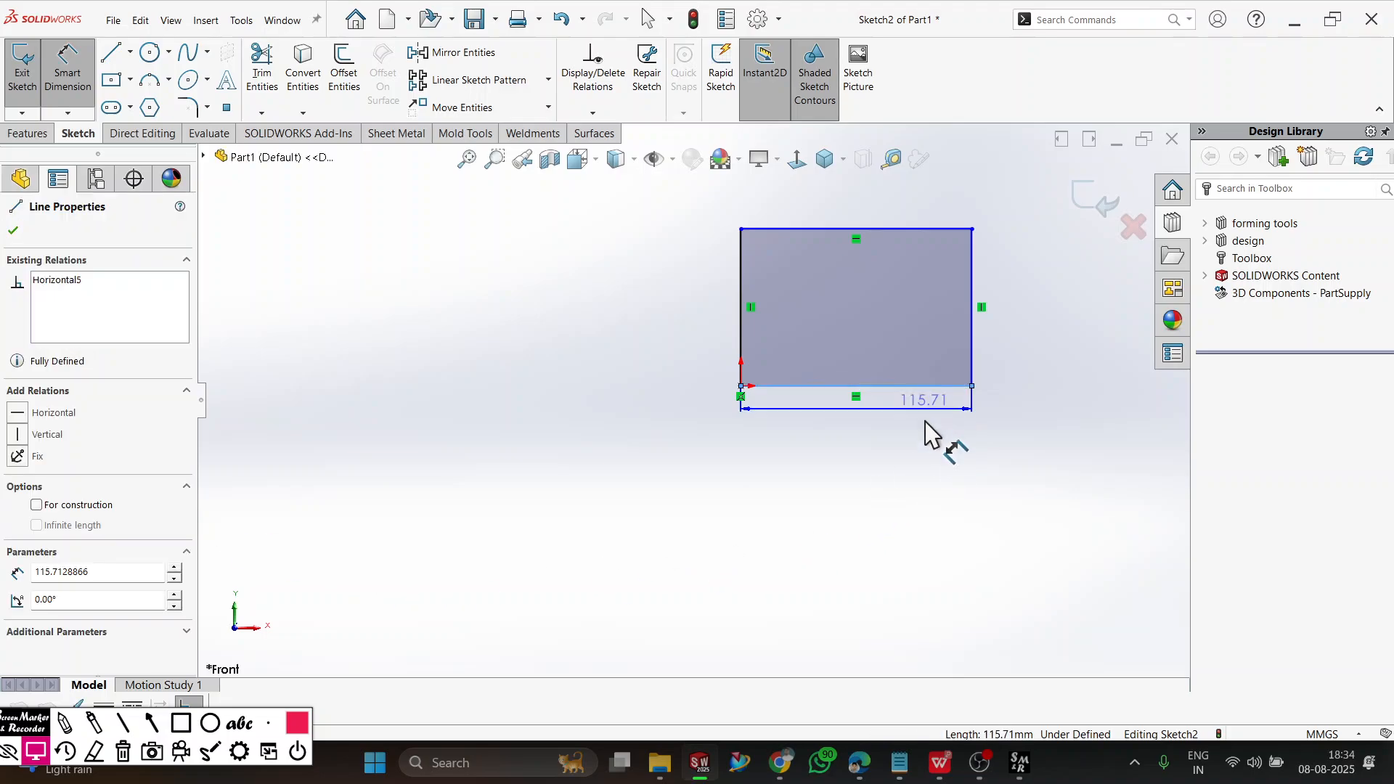
left_click(894, 514)
type("100")
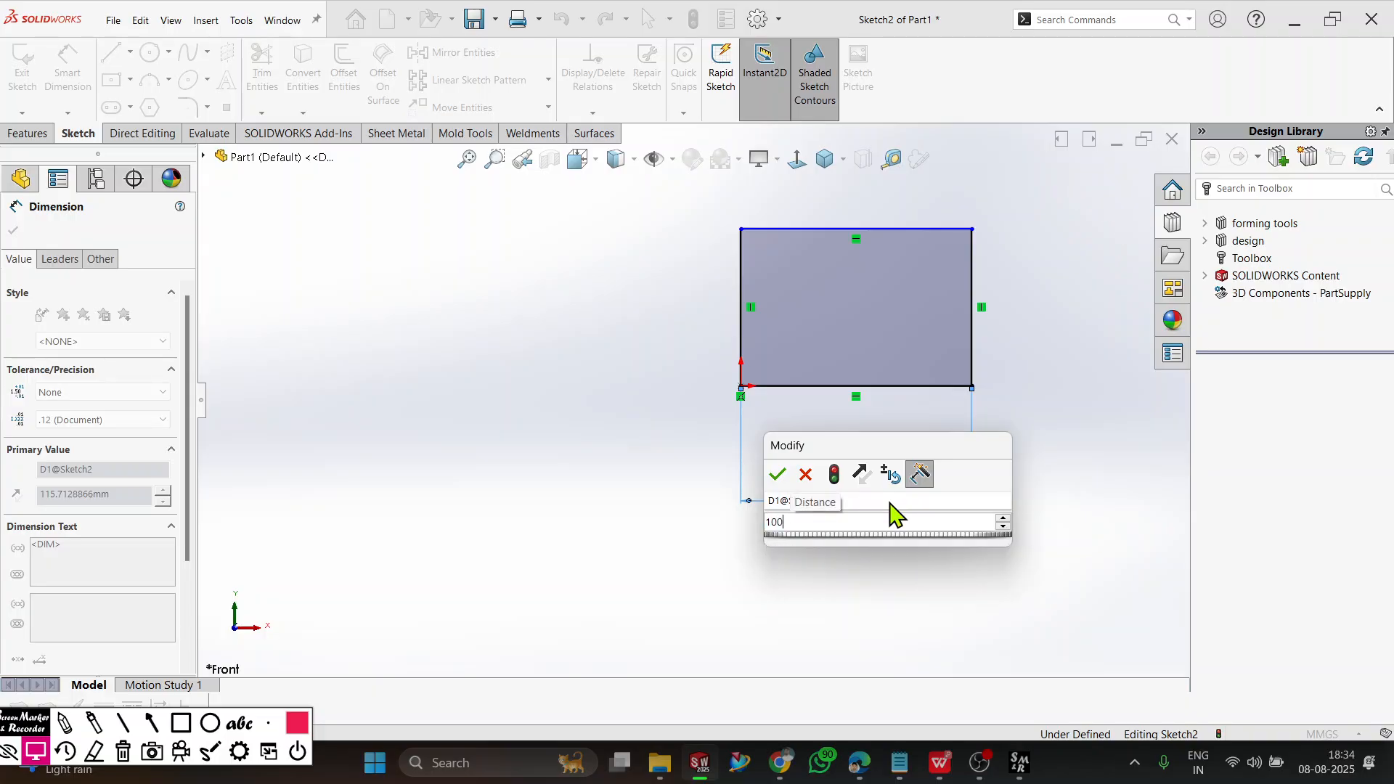
key("Return")
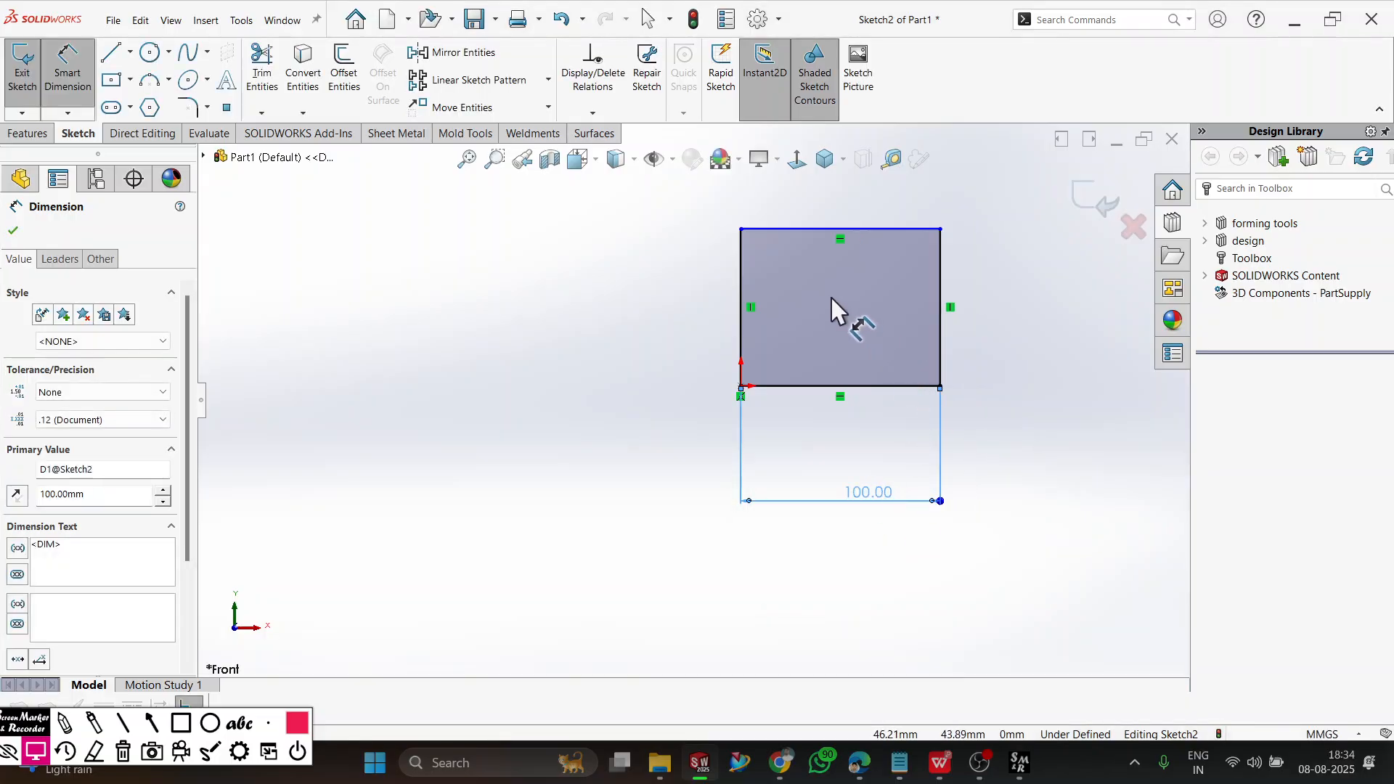
left_click(739, 302)
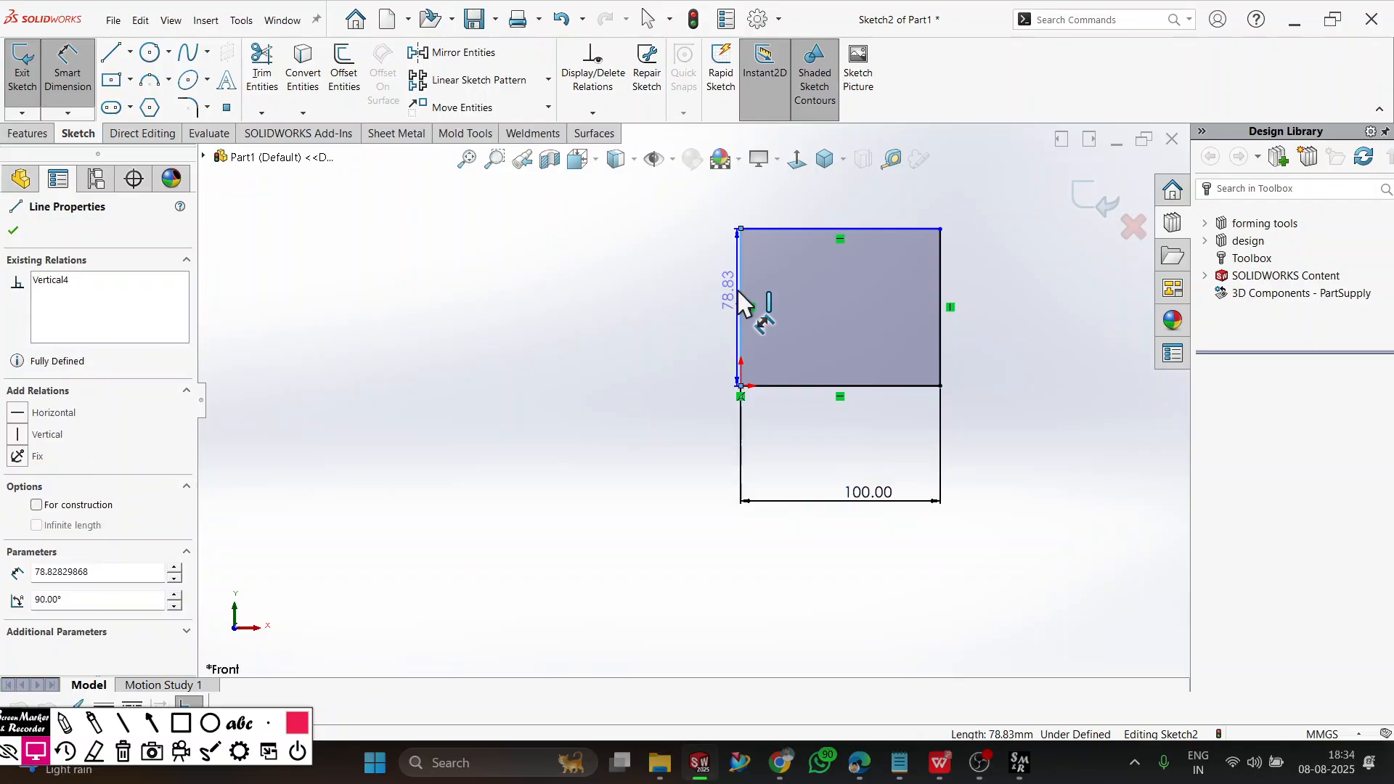
left_click(611, 295)
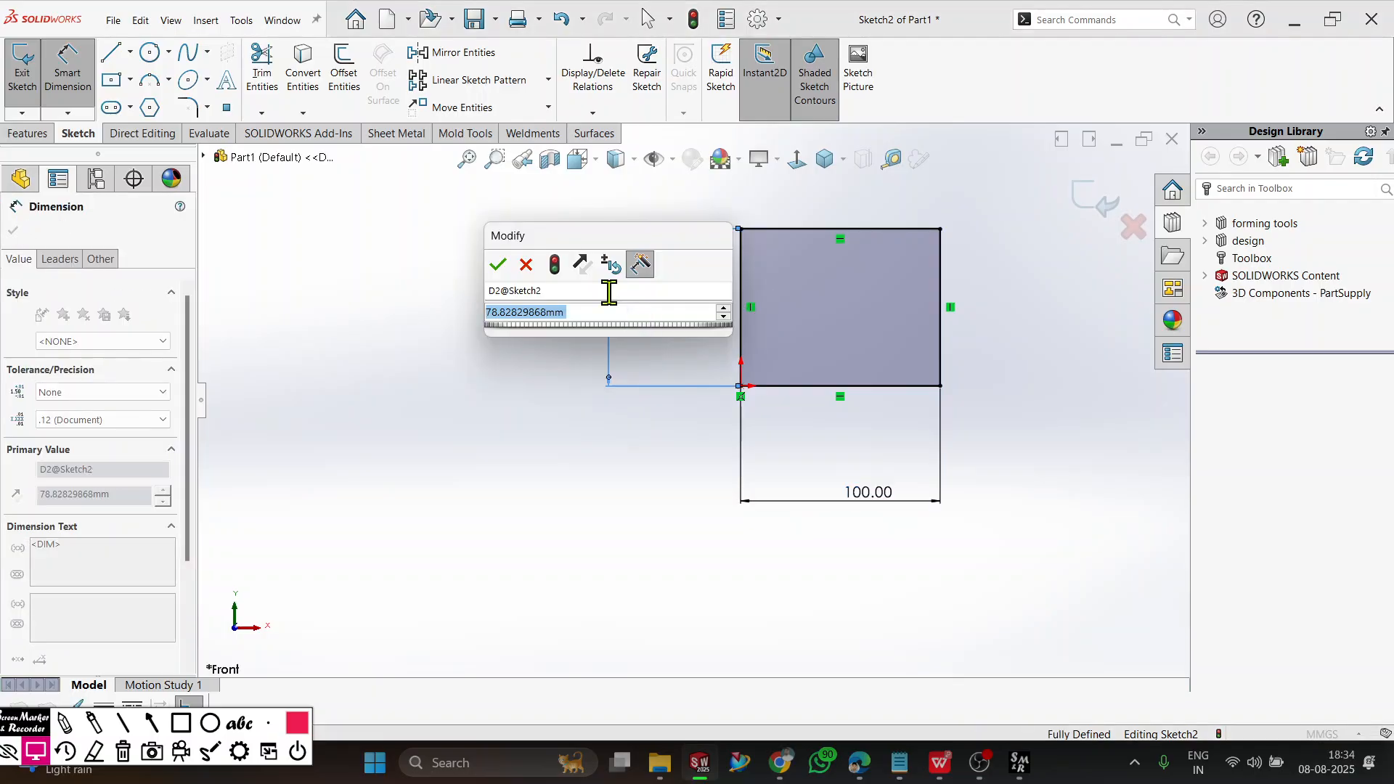
type("50")
key("Return")
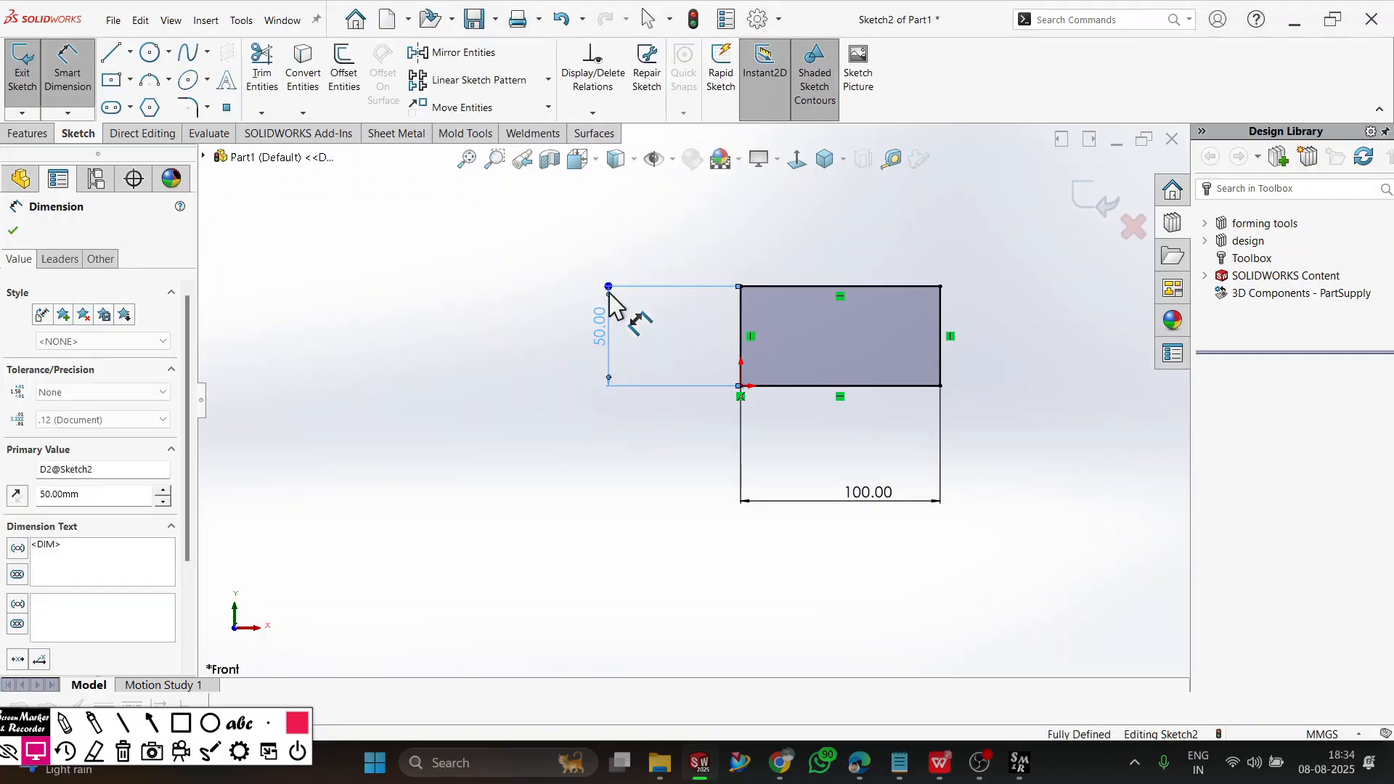
left_click(354, 575)
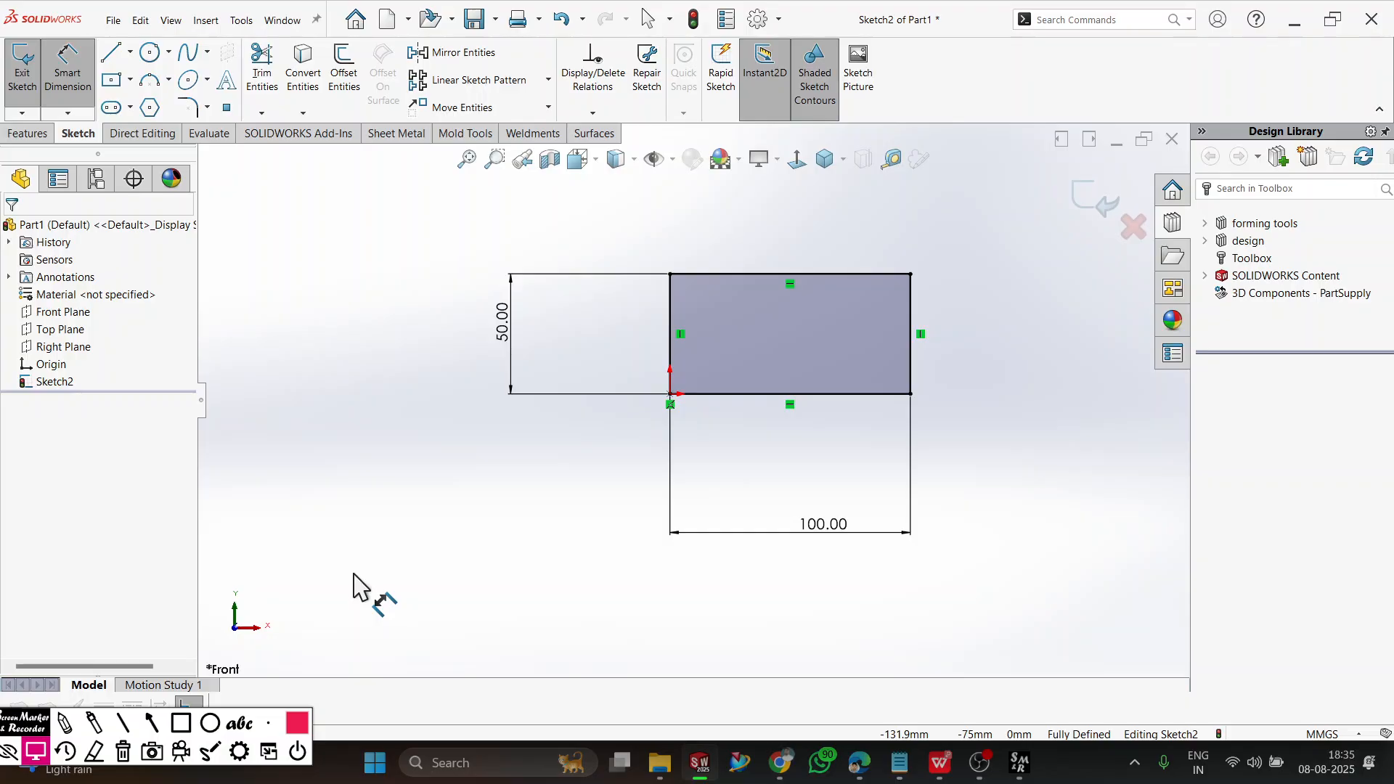
Draw a center rectangle about 109 by 87 mm below and to the left of the dimensioned rectangle.
left_click(130, 80)
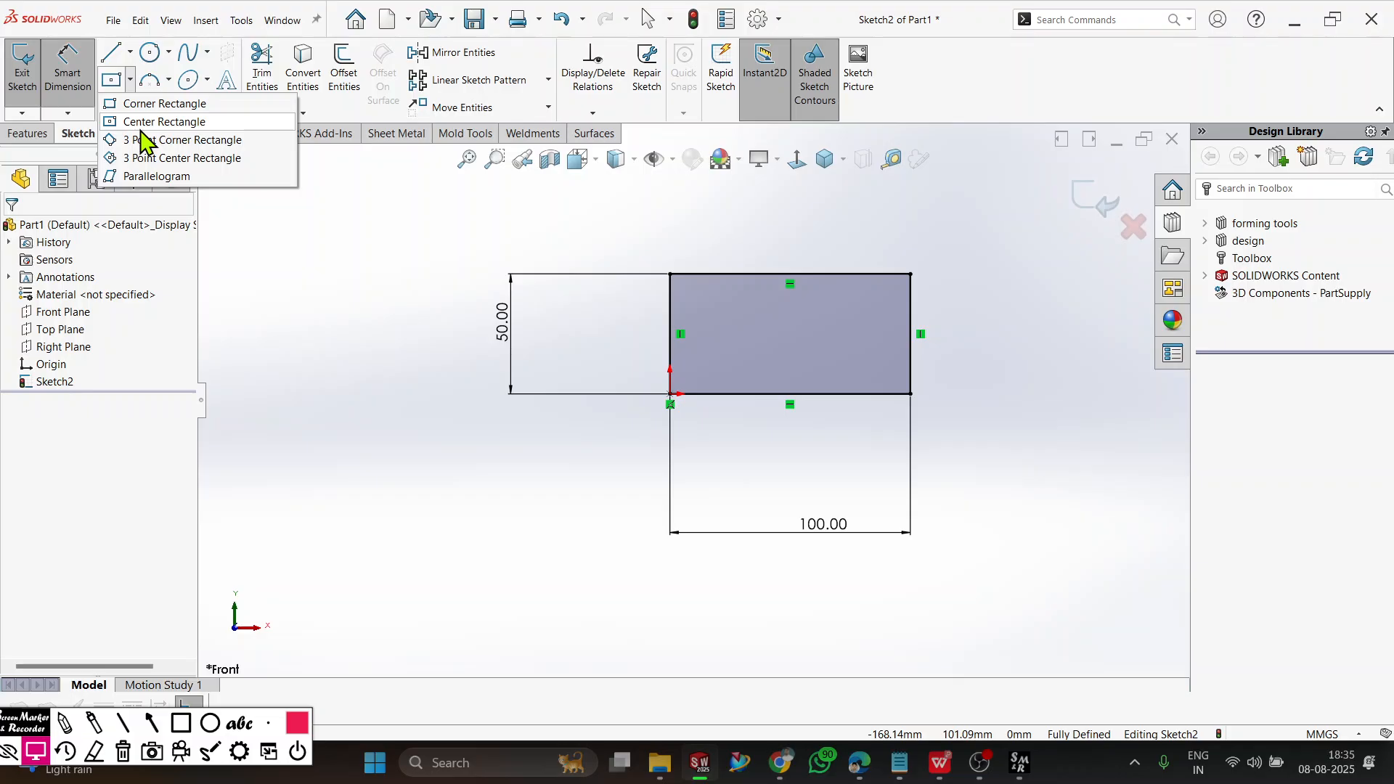
left_click(141, 128)
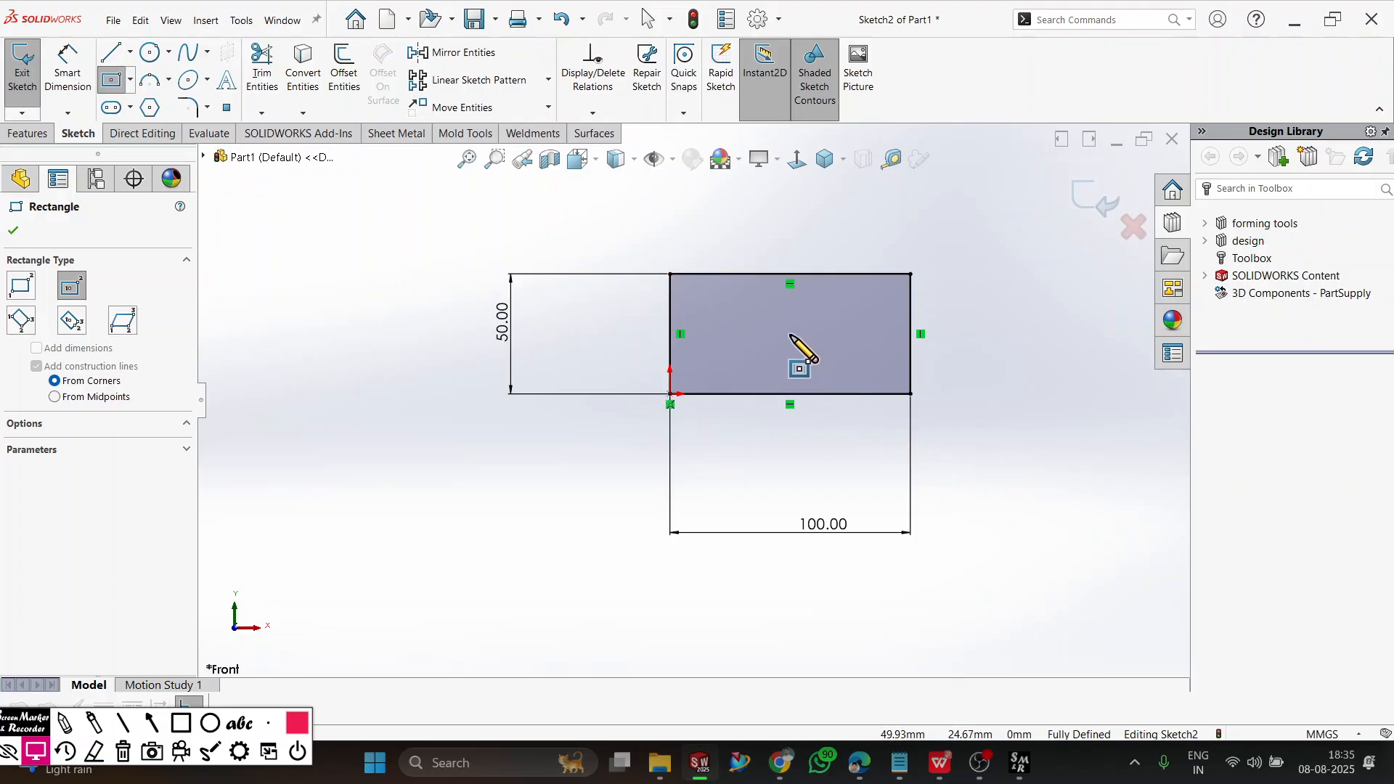
left_click(422, 546)
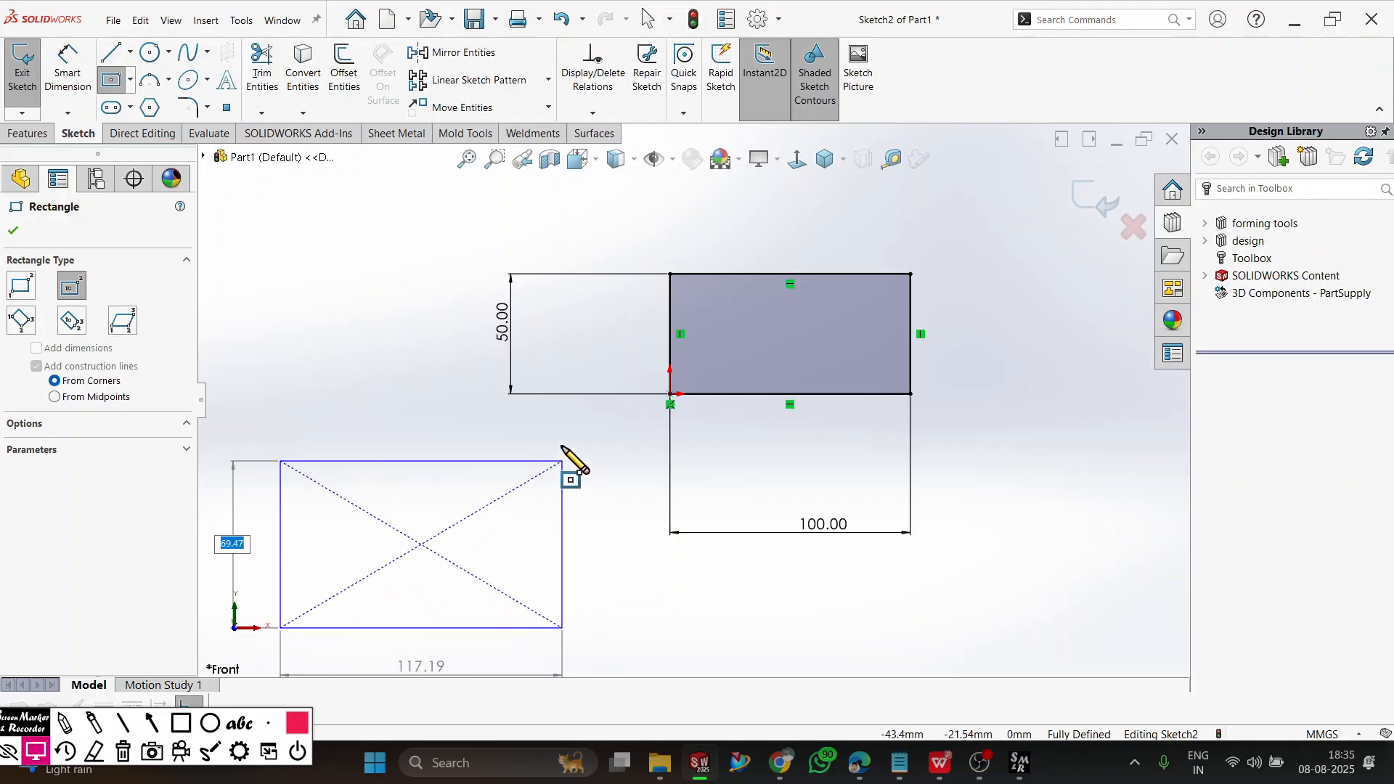
scroll(327, 498, "up", 4)
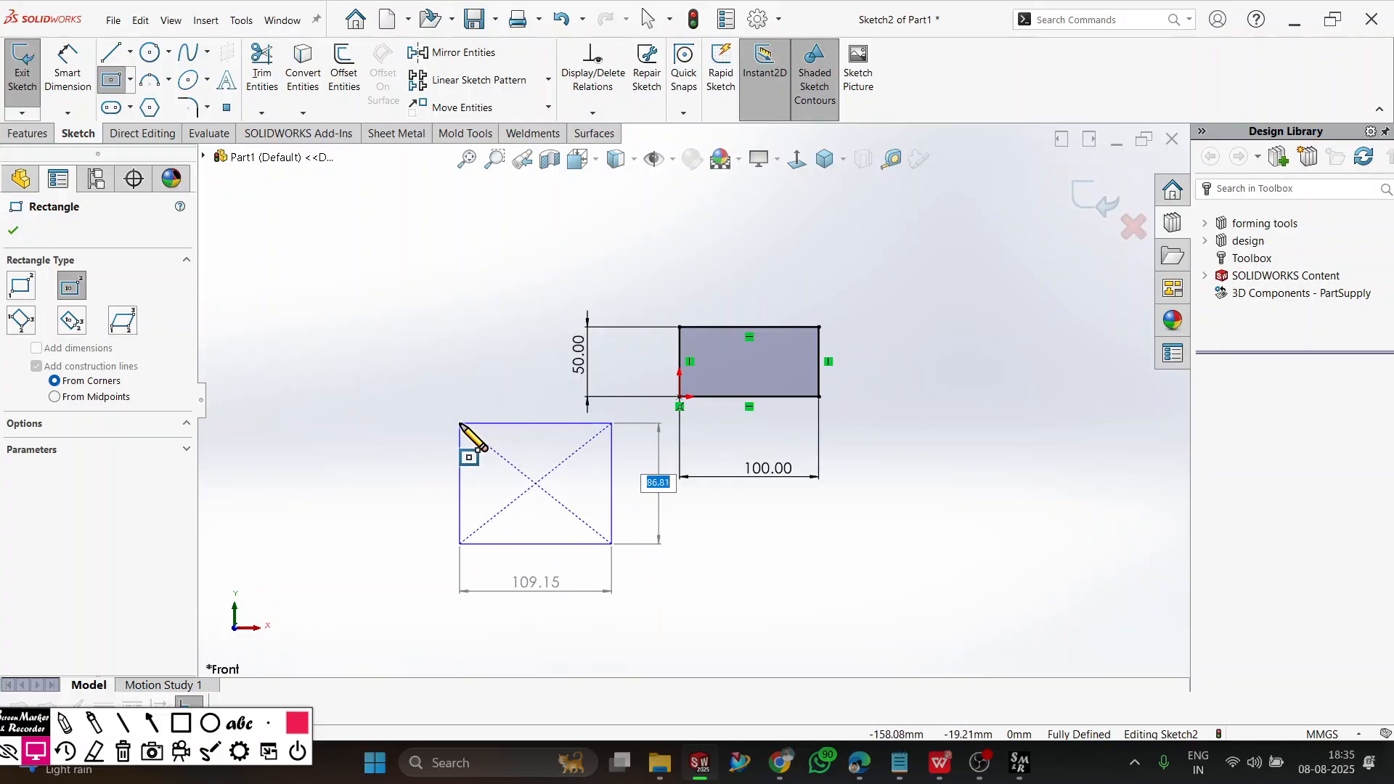
left_click(460, 425)
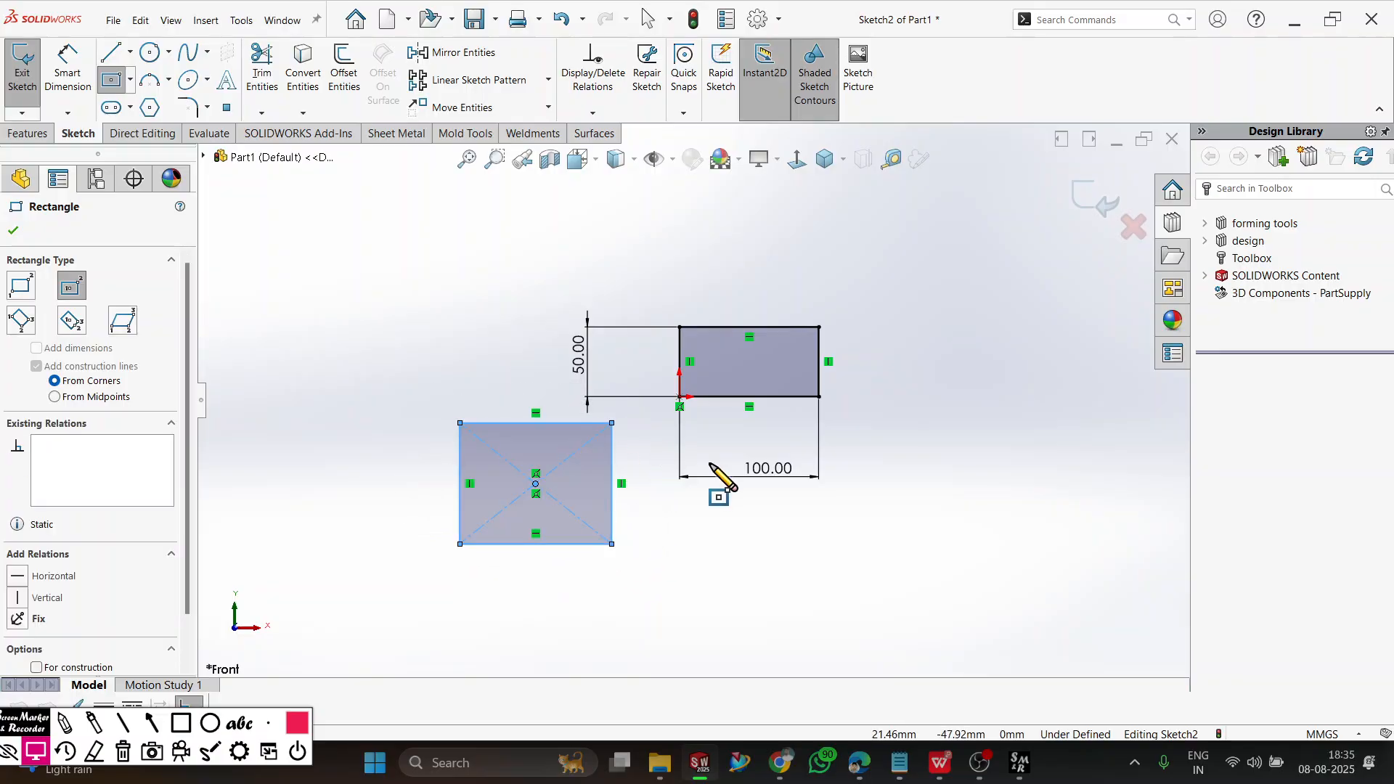
Draw two more center rectangles to the lower right of the origin, about 118 by 109 mm and 97 by 88 mm.
left_click(946, 560)
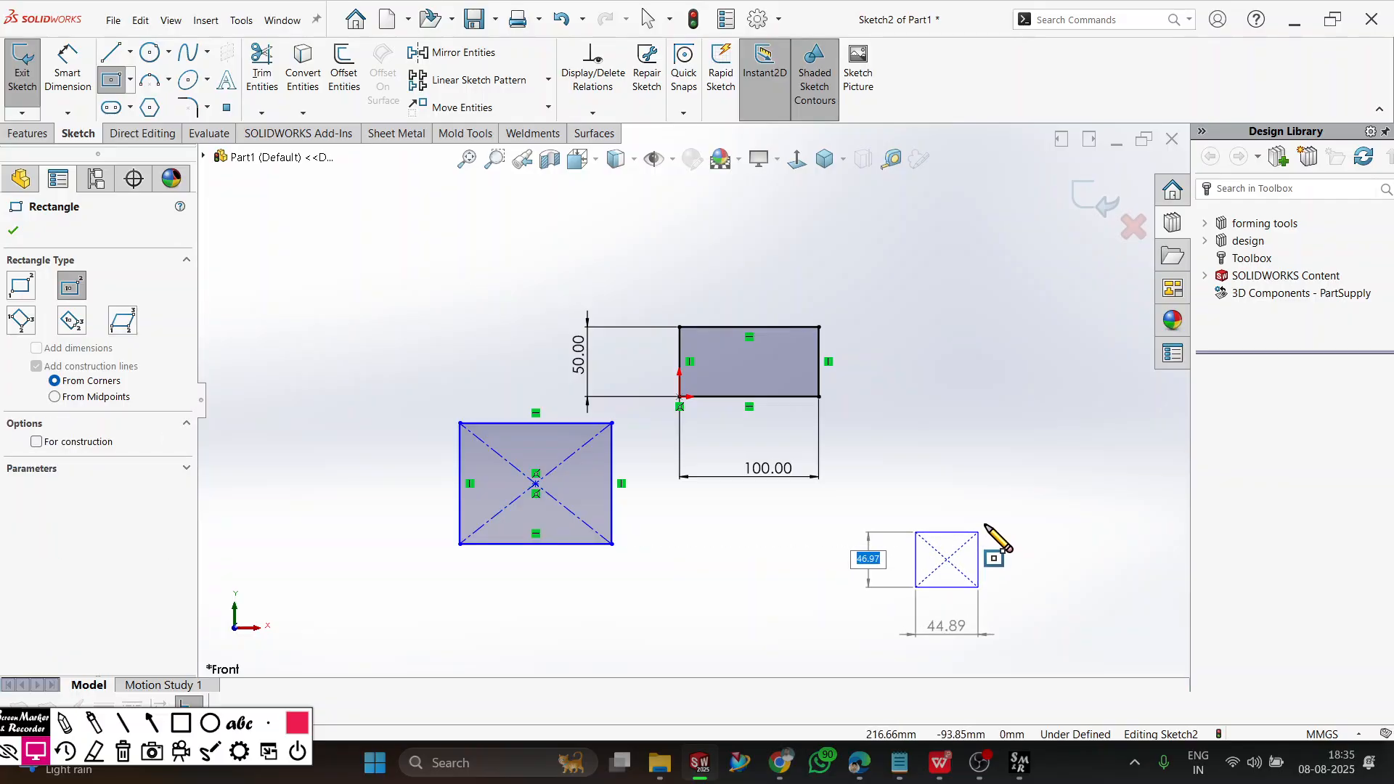
left_click(1029, 485)
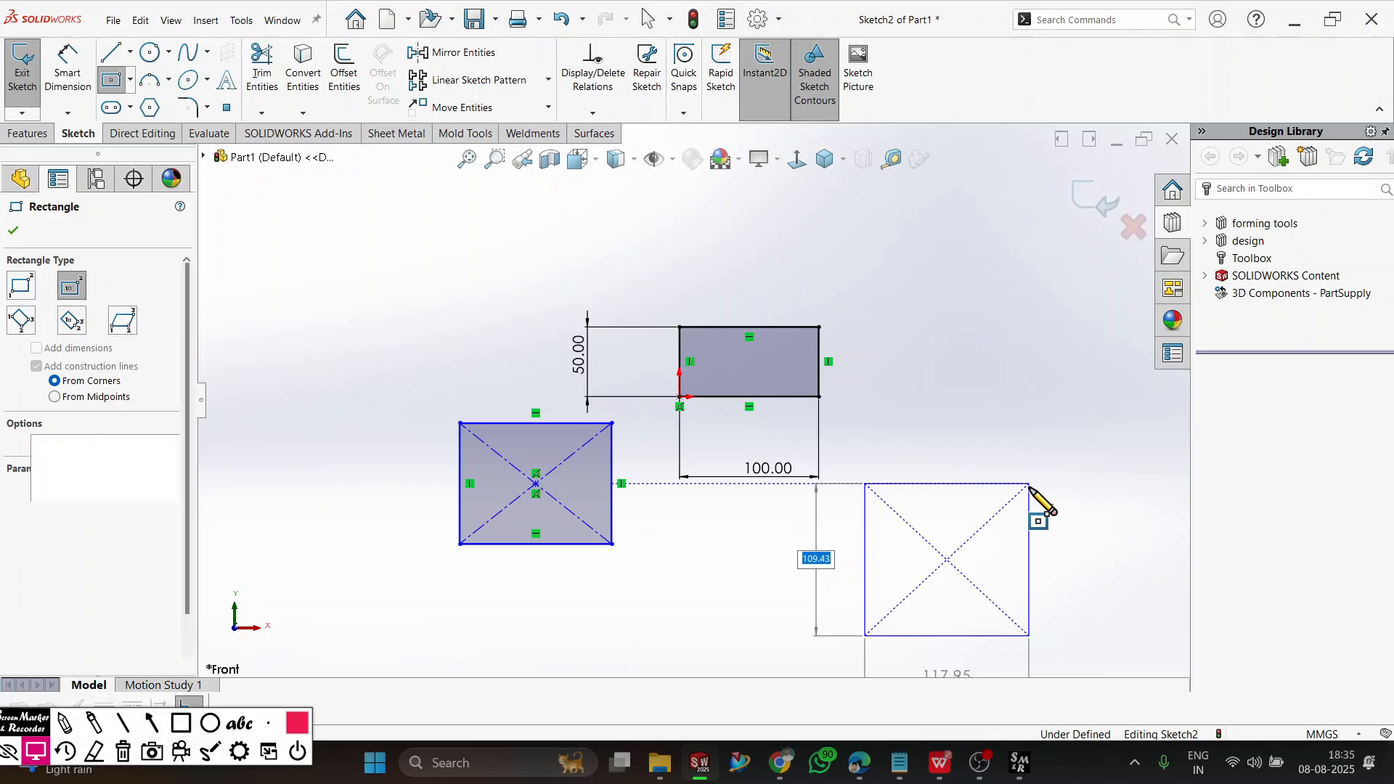
scroll(1015, 543, "up", 2)
scroll(1000, 557, "down", 2)
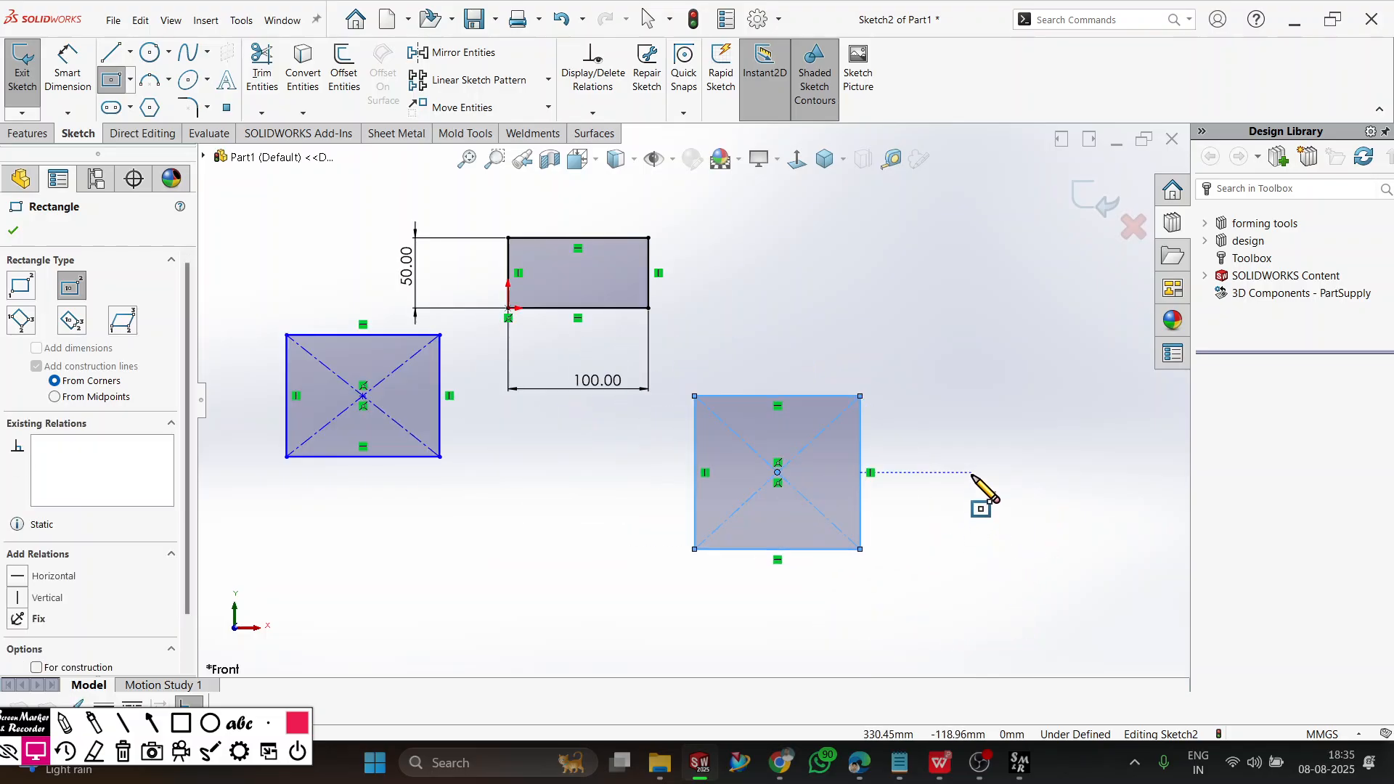
left_click(1023, 472)
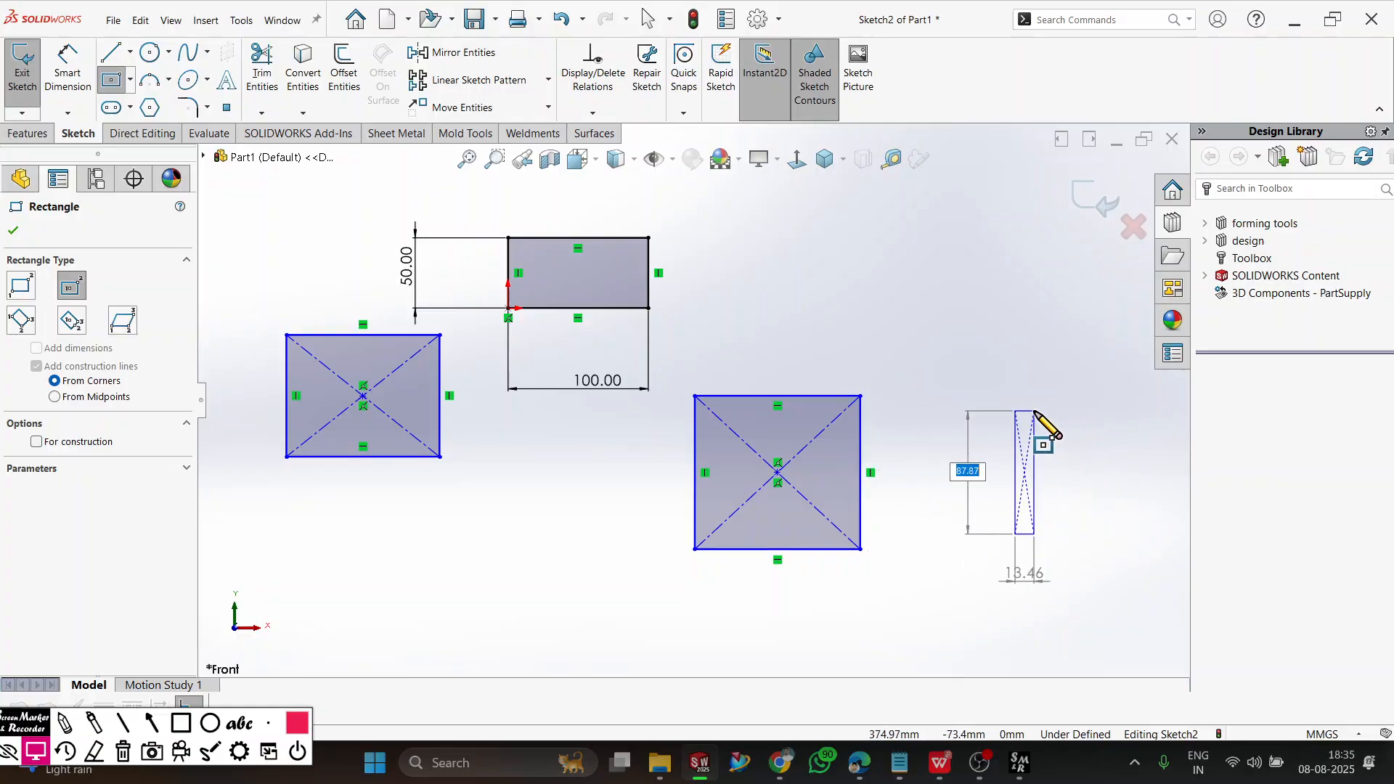
left_click(1094, 413)
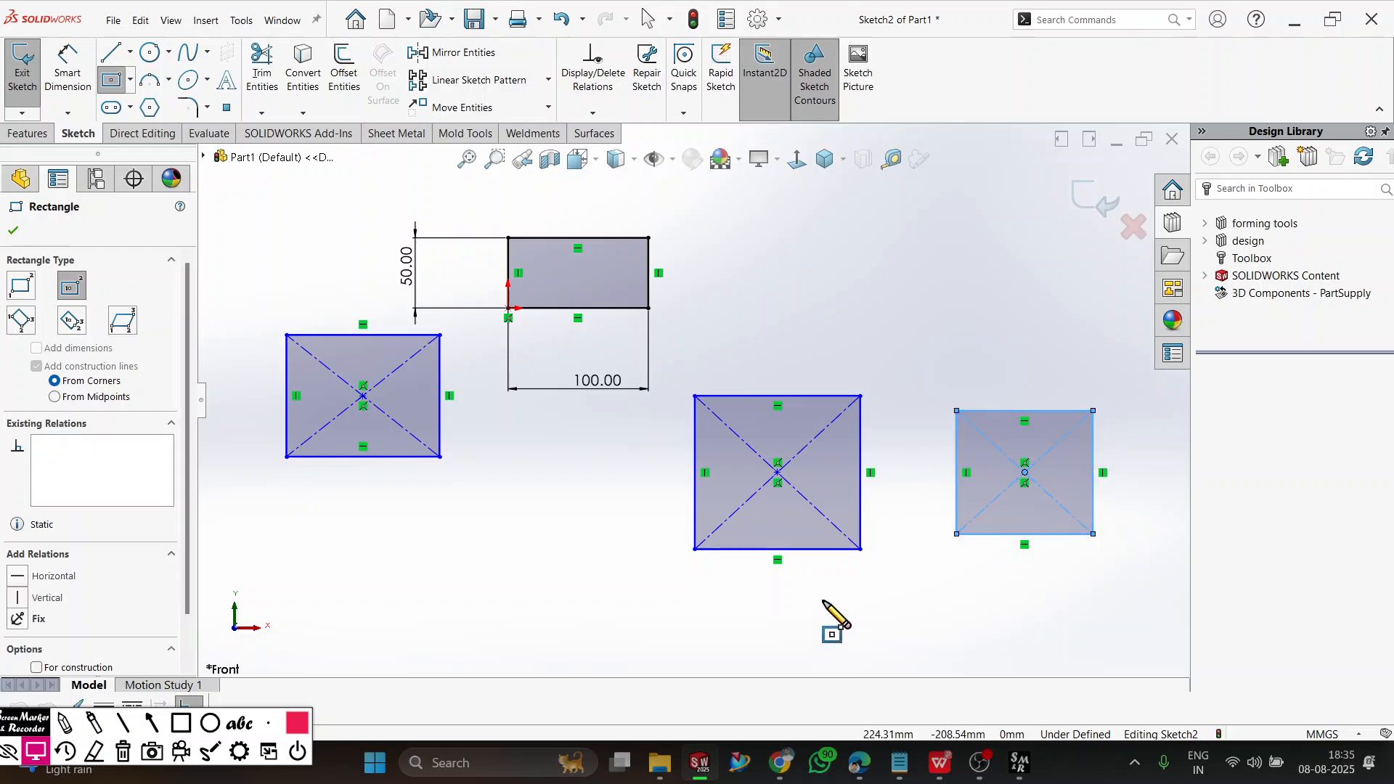
Dimension the rightmost center rectangle to 100 mm wide and 100 mm high.
left_click(83, 73)
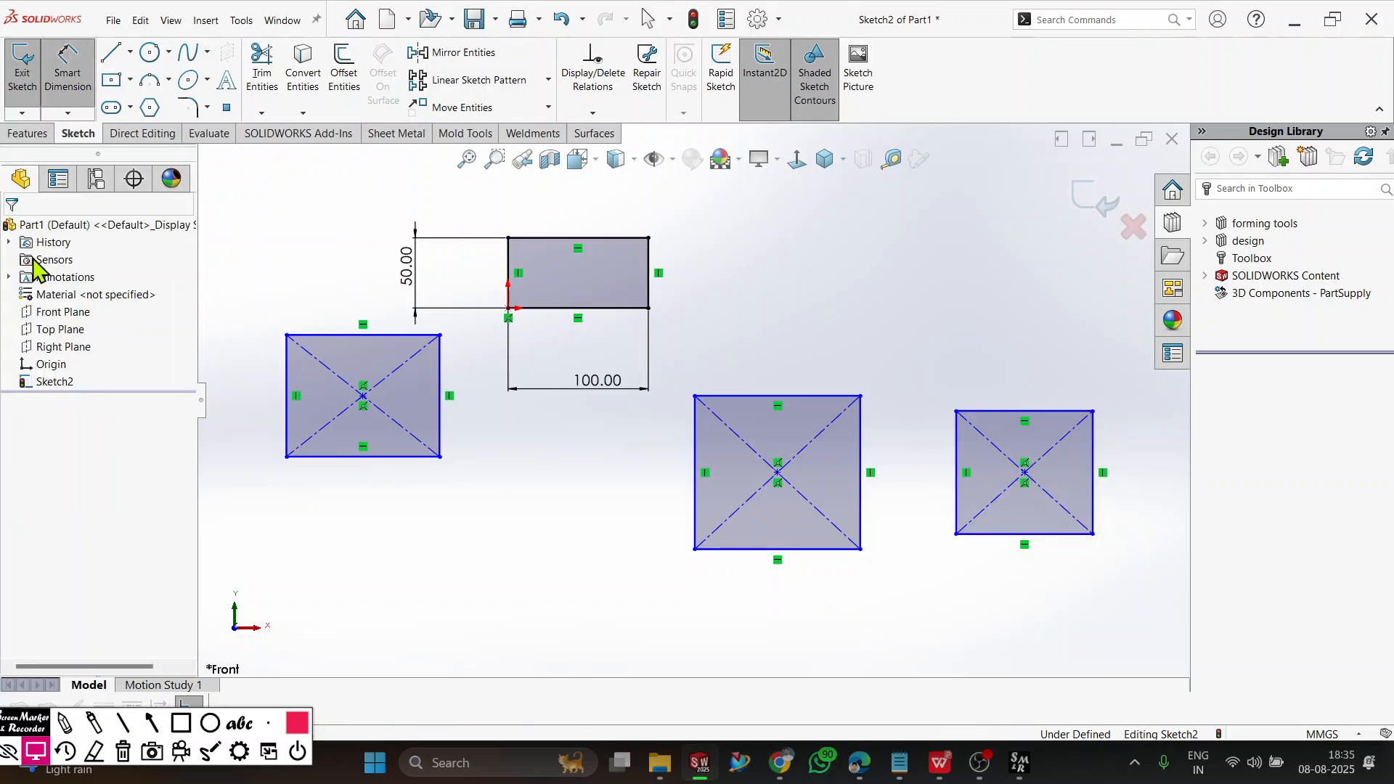
left_click(1002, 538)
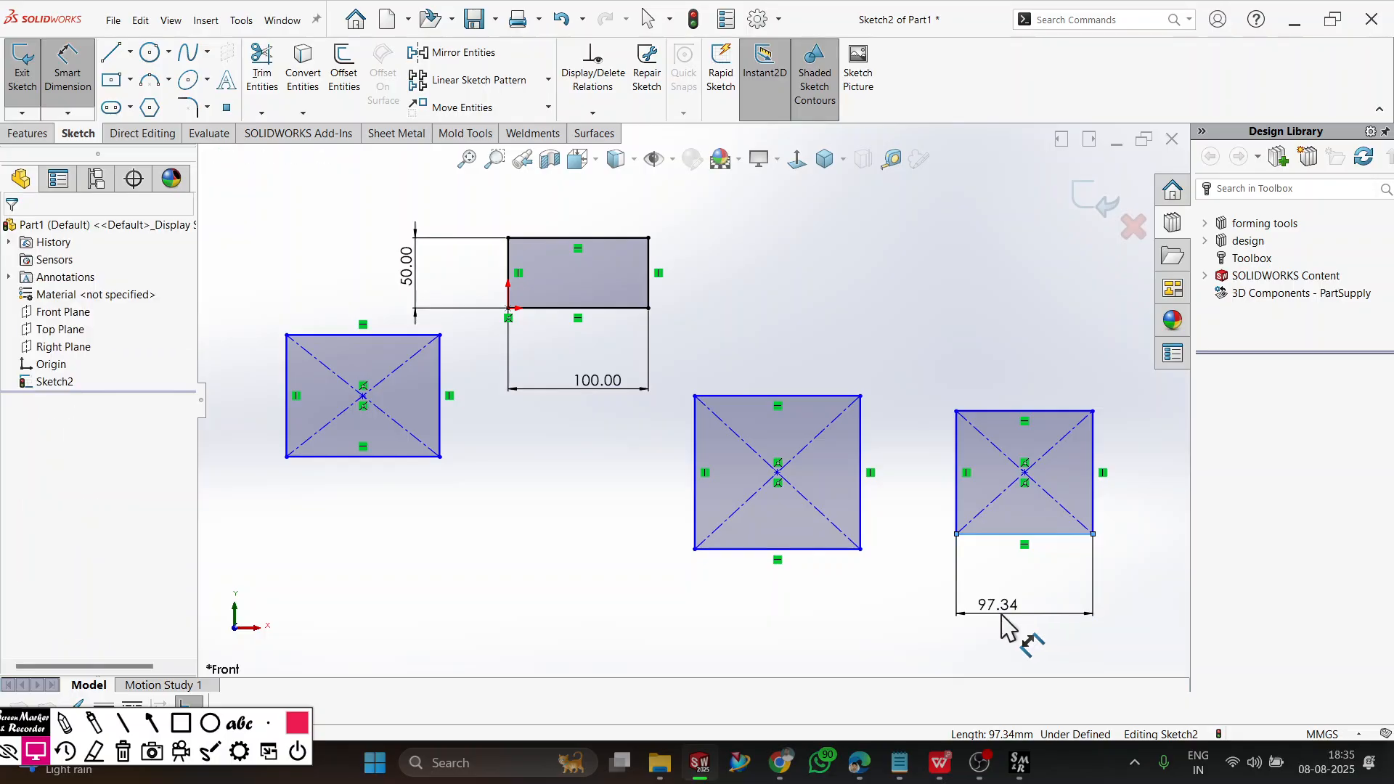
left_click(1002, 617)
type("100")
key("Return")
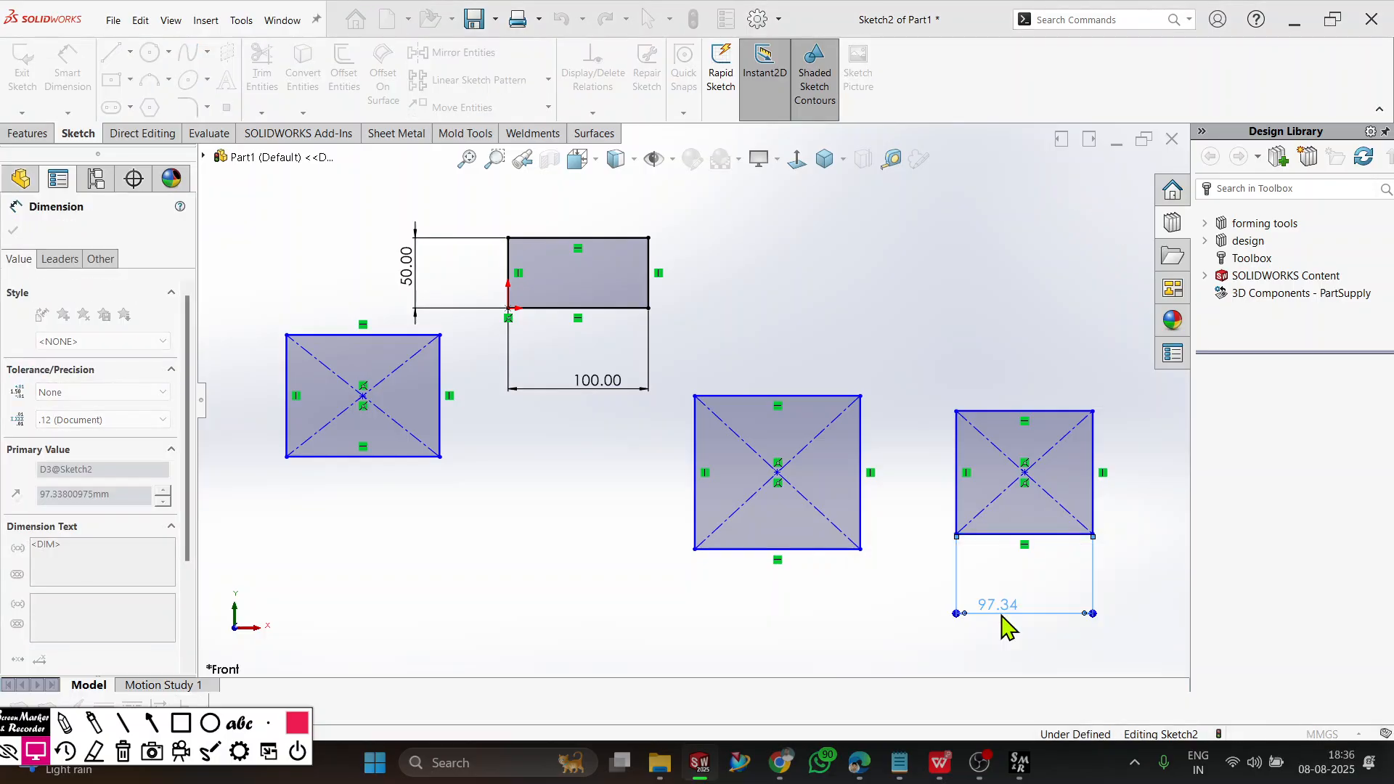
left_click(952, 481)
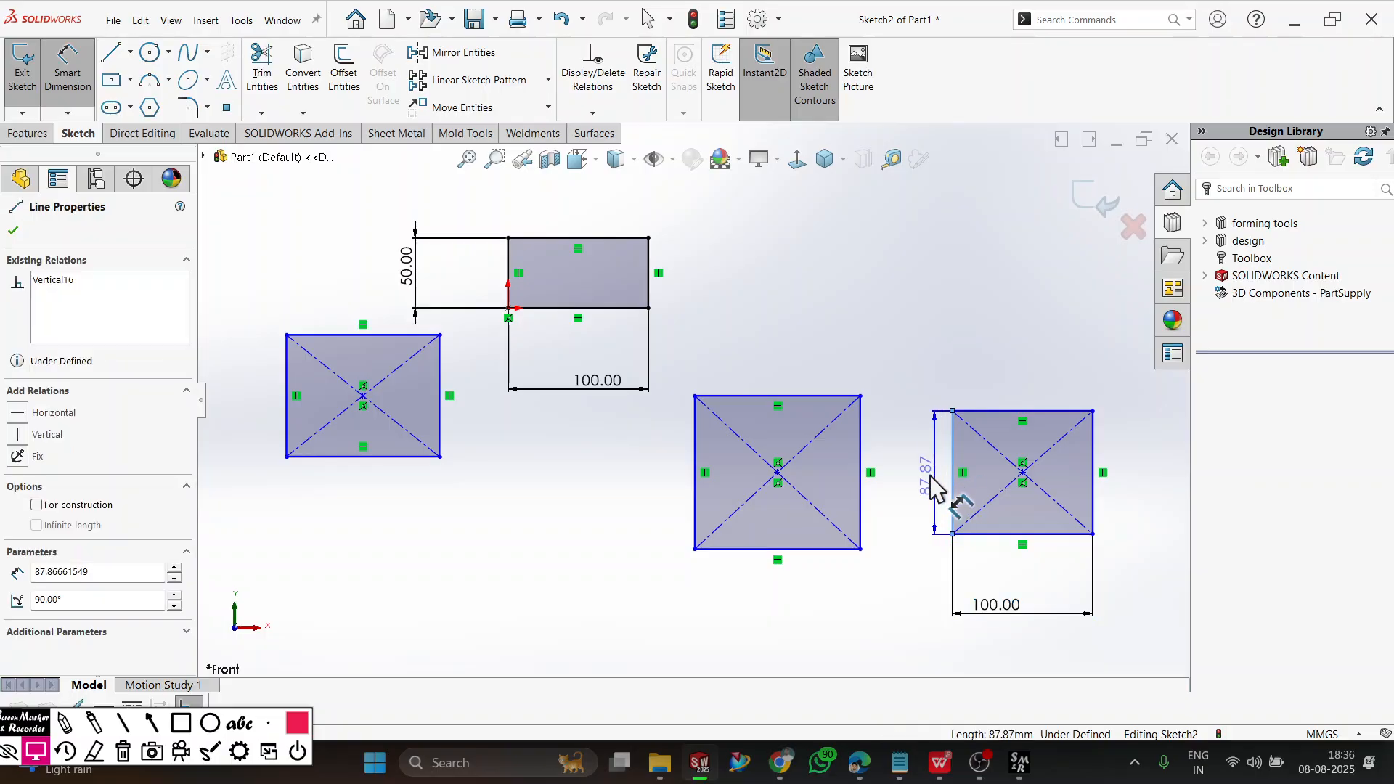
left_click(922, 478)
type("100")
key("Return")
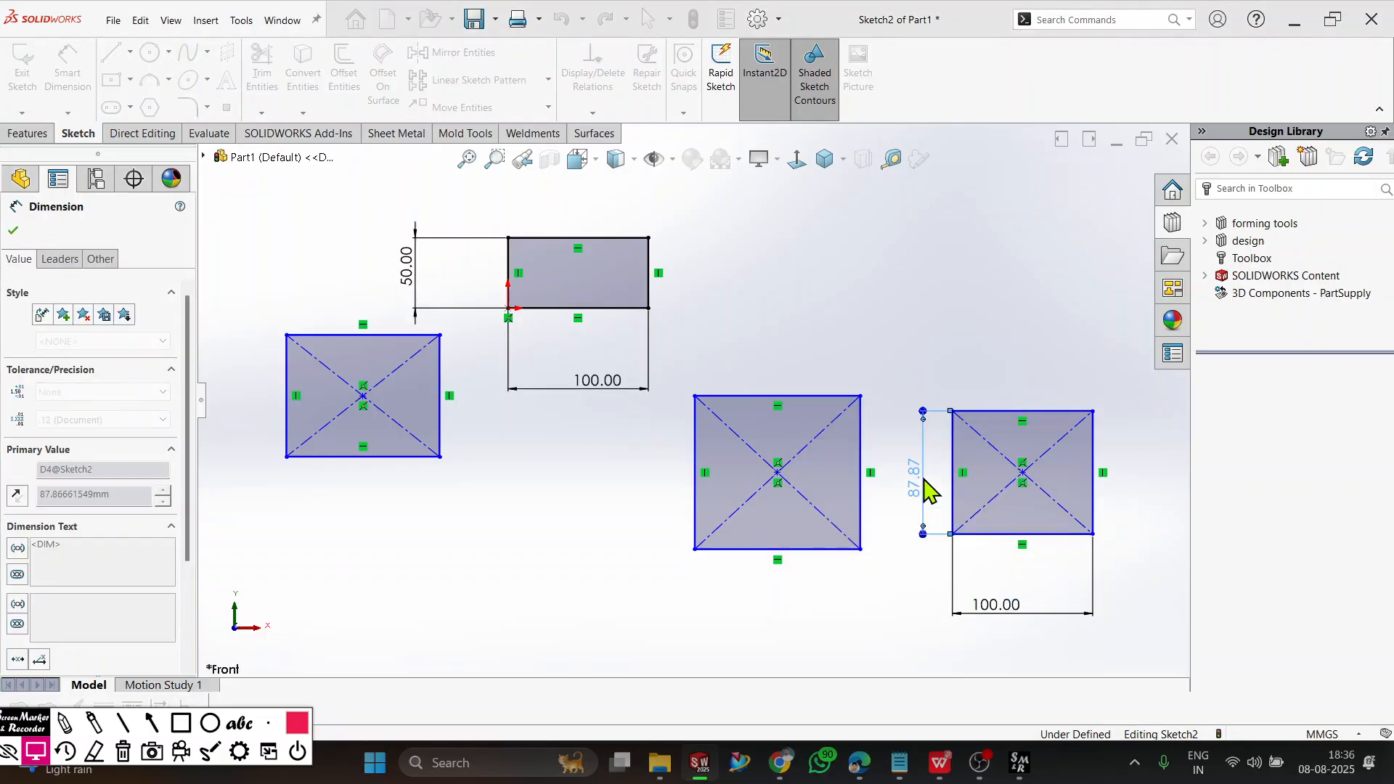
key("Escape")
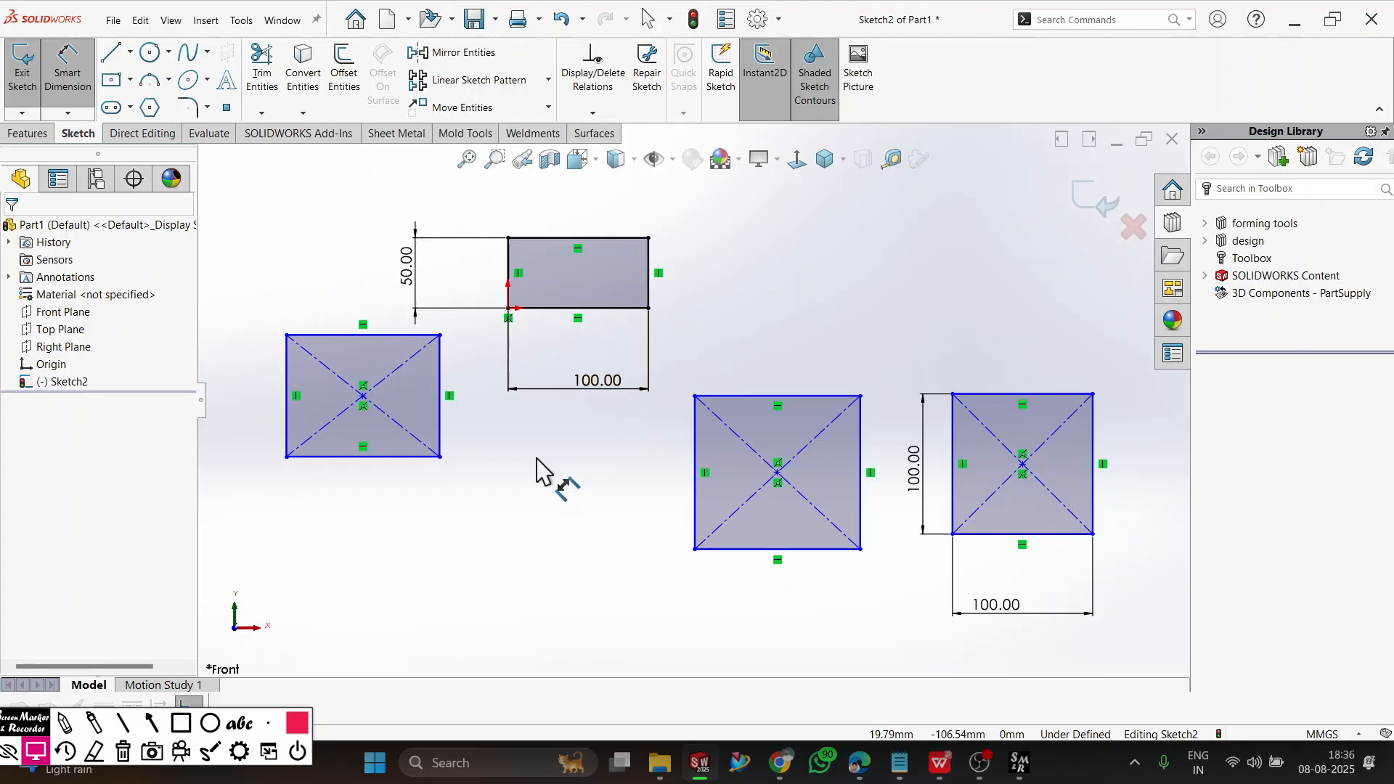
Draw an upright 3 point corner rectangle about 246 mm wide below and to the left of the existing rectangles.
left_click(130, 79)
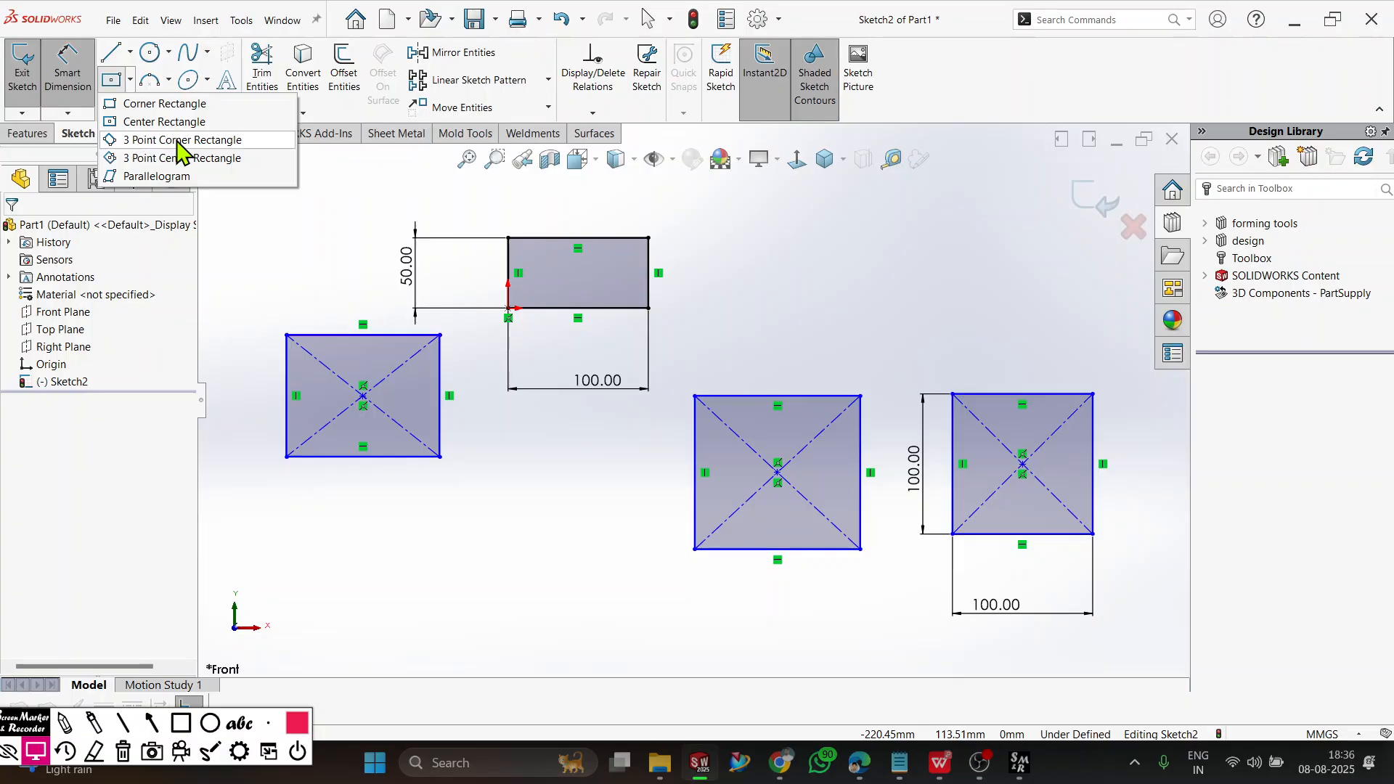
left_click(255, 140)
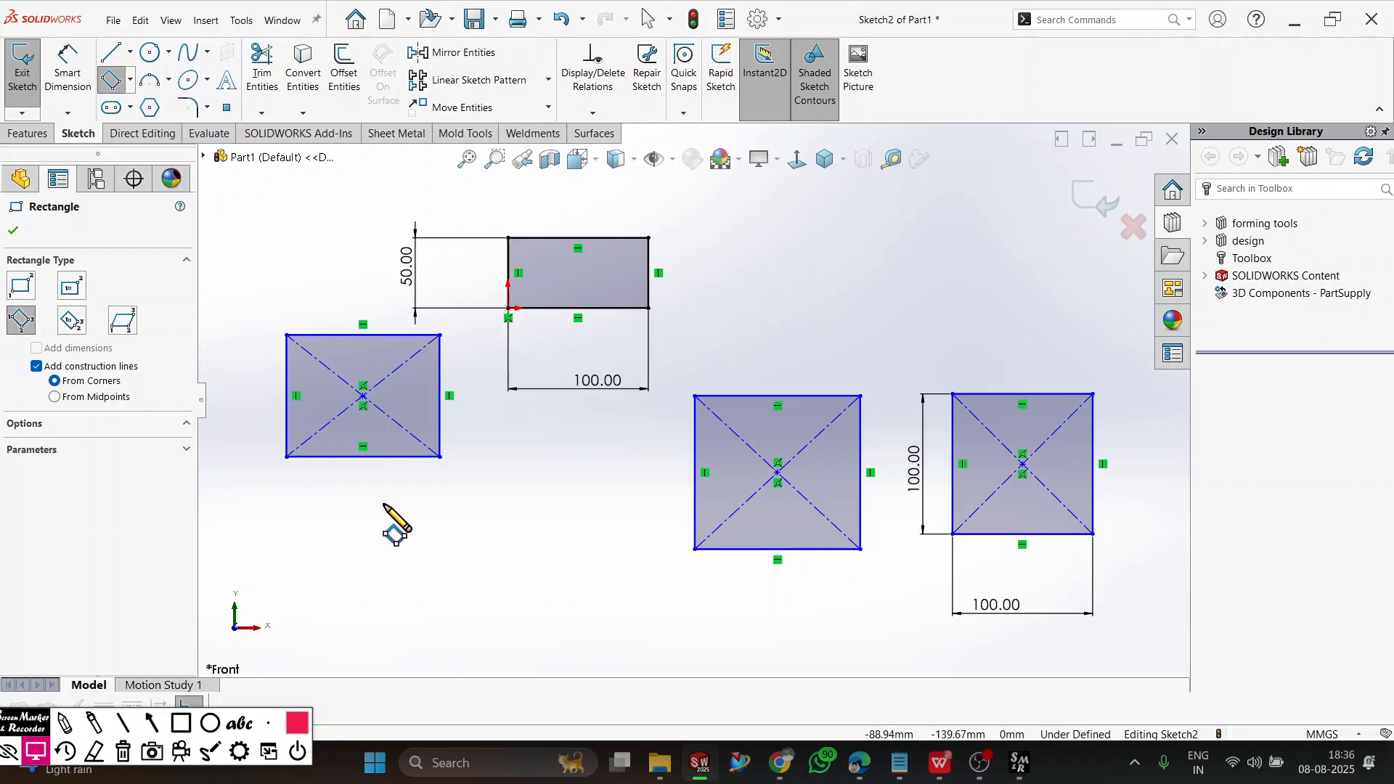
scroll(399, 522, "up", 5)
scroll(376, 500, "down", 1)
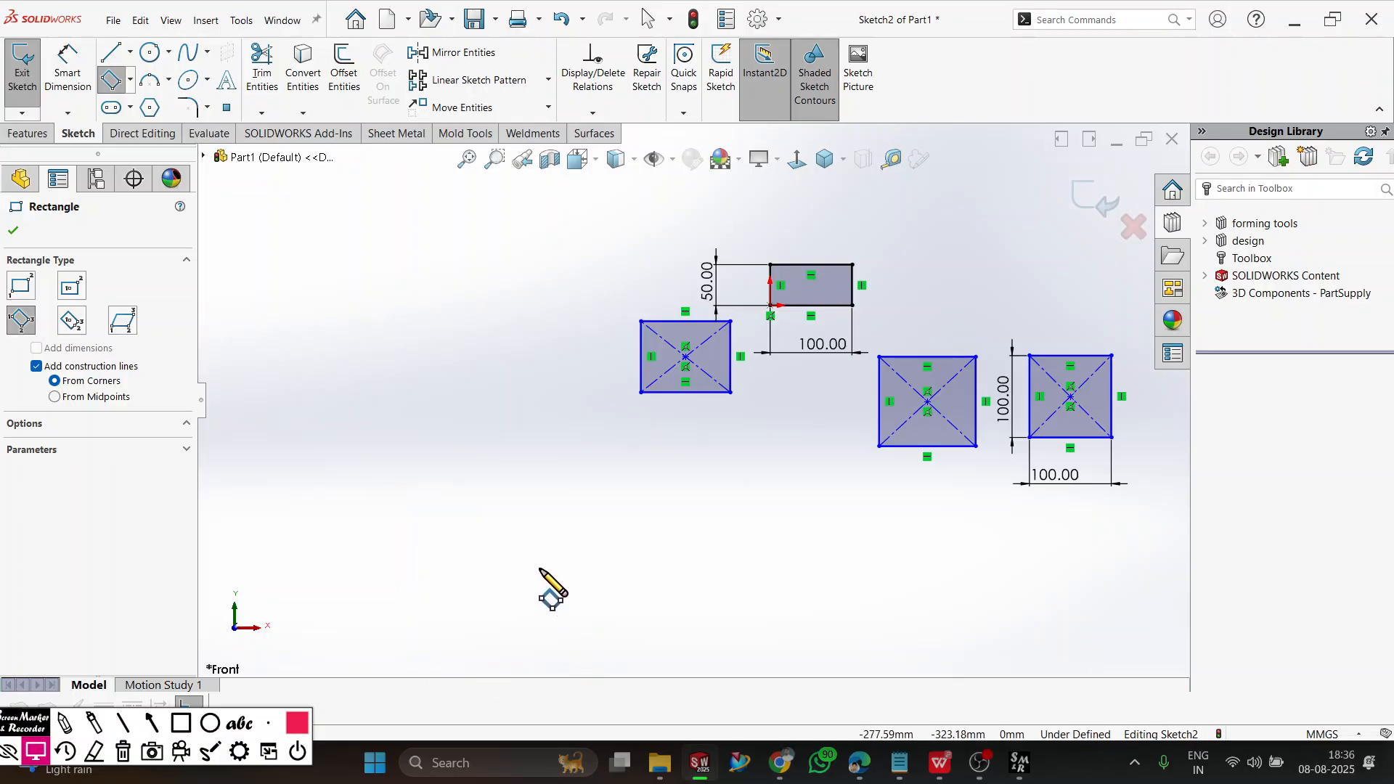
left_click(512, 470)
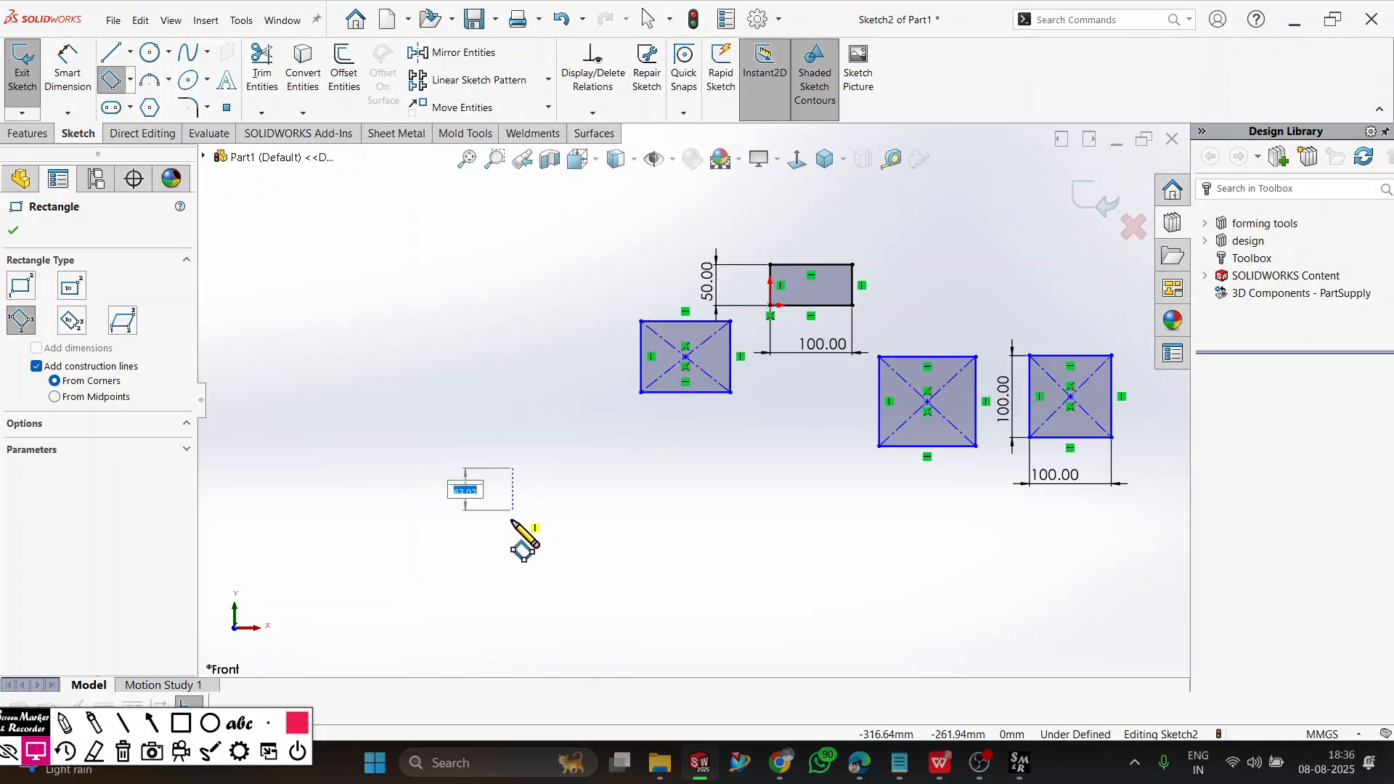
left_click(513, 557)
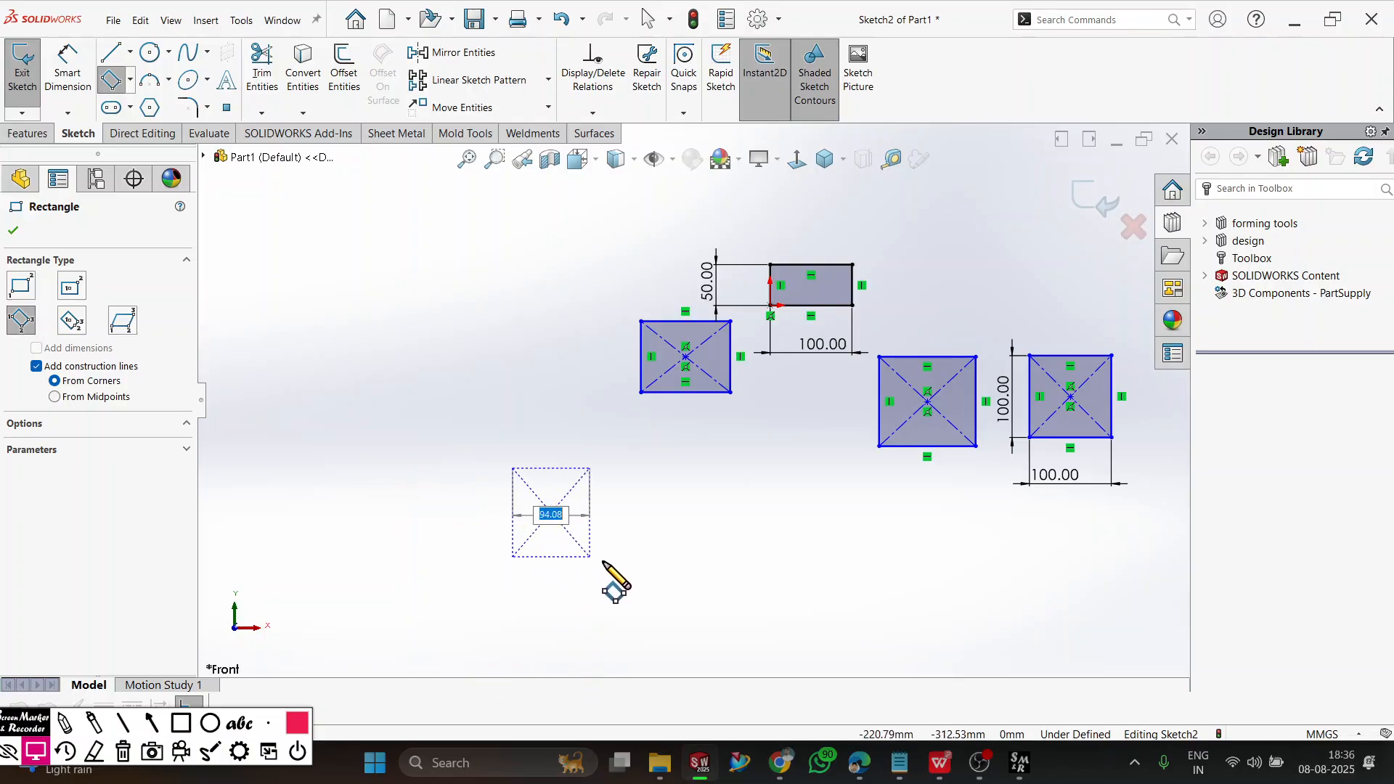
left_click(714, 558)
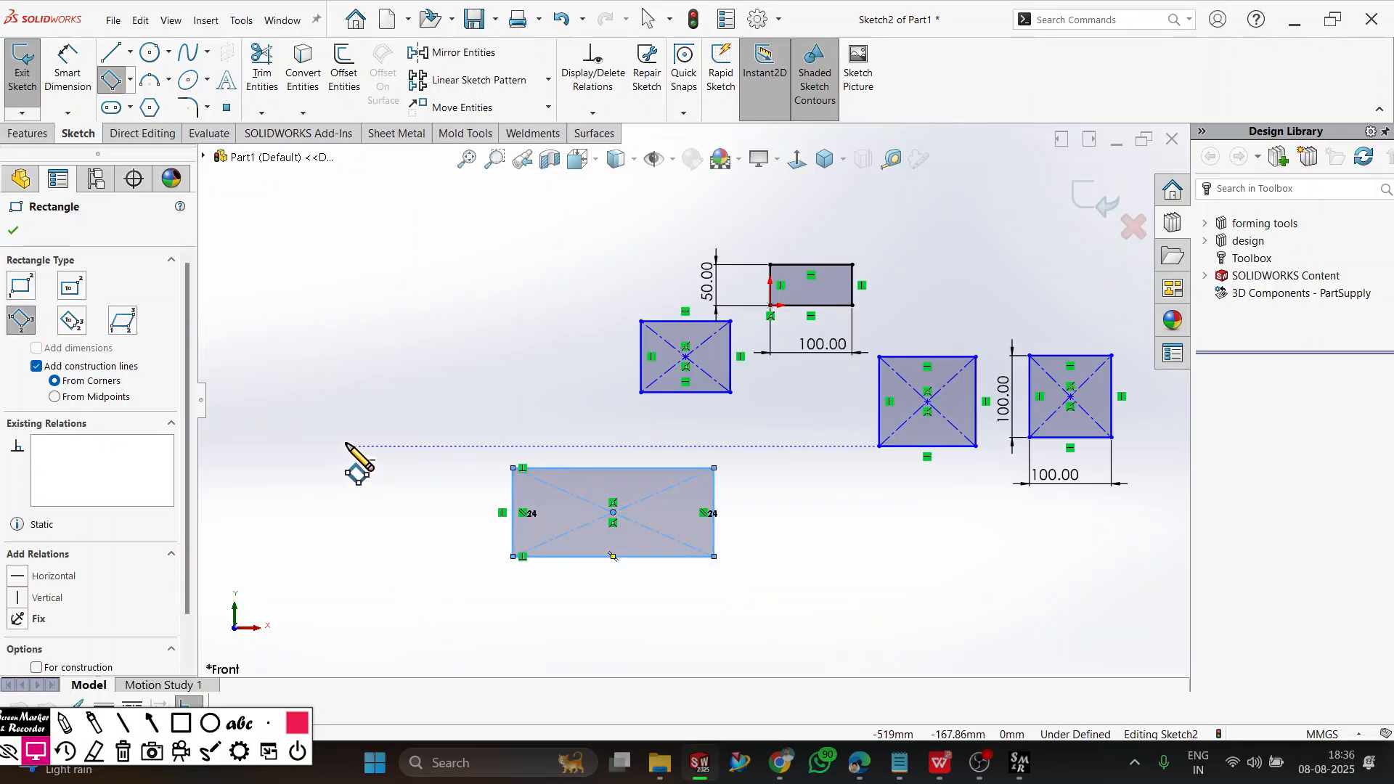
Draw two more 3 point corner rectangles: a tilted one at far left, first side about 113 mm, and a slightly rotated one about 180 mm wide at lower right.
left_click(317, 426)
left_click(283, 459)
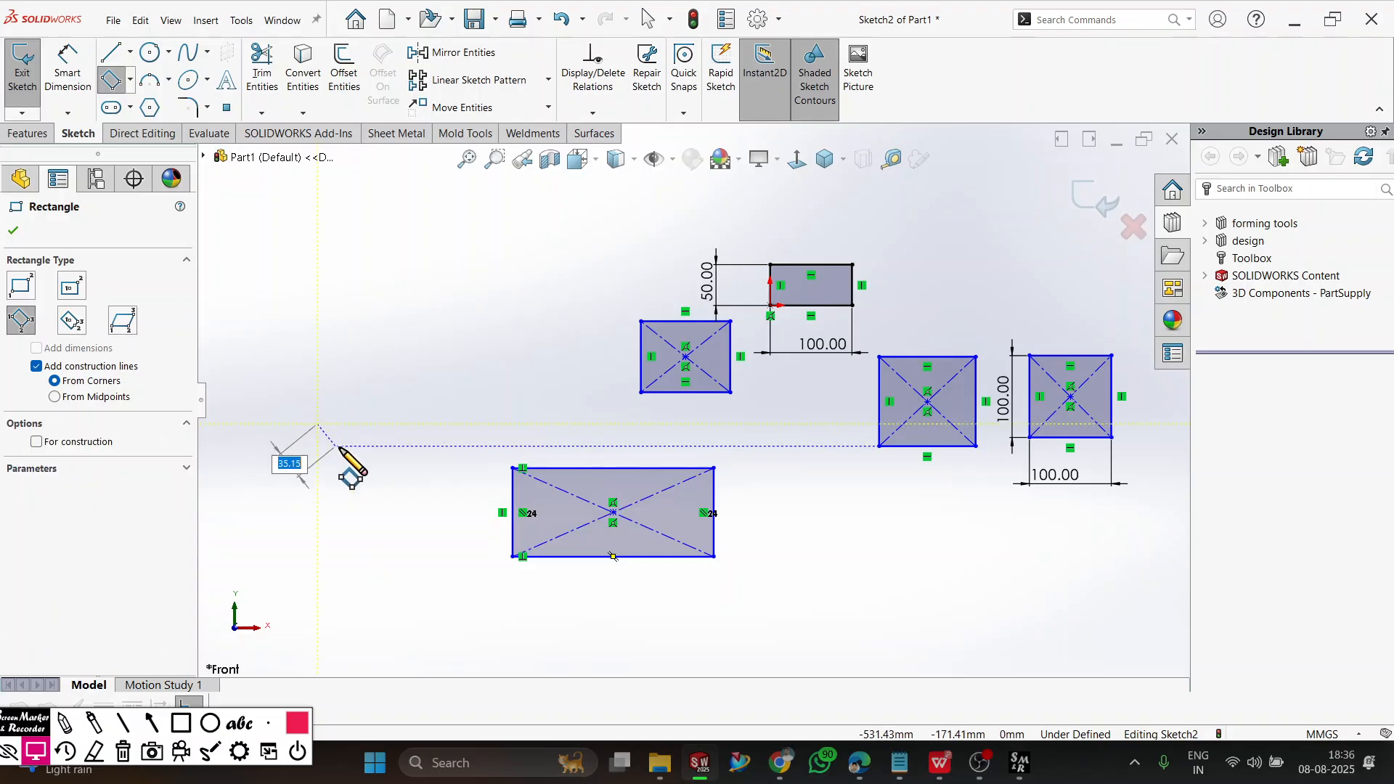
left_click(383, 491)
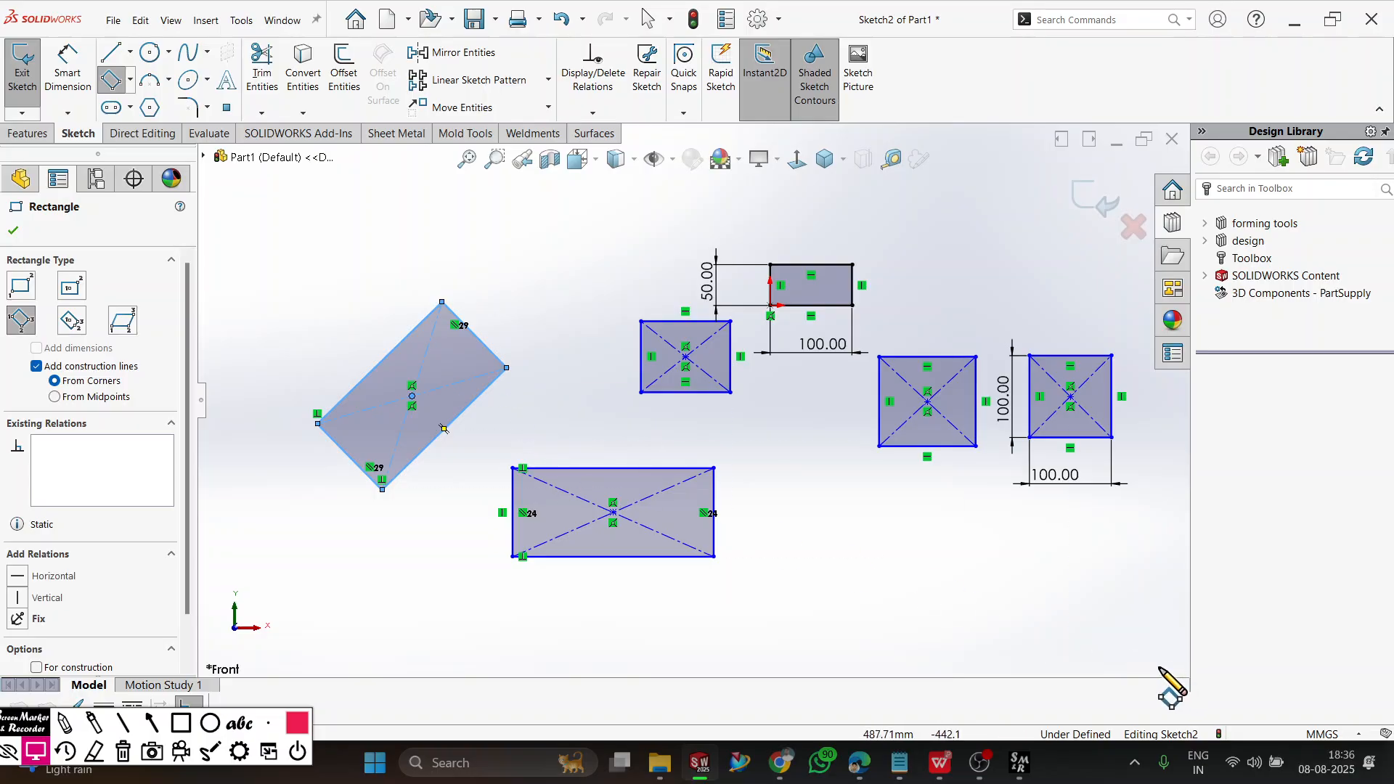
left_click(1037, 571)
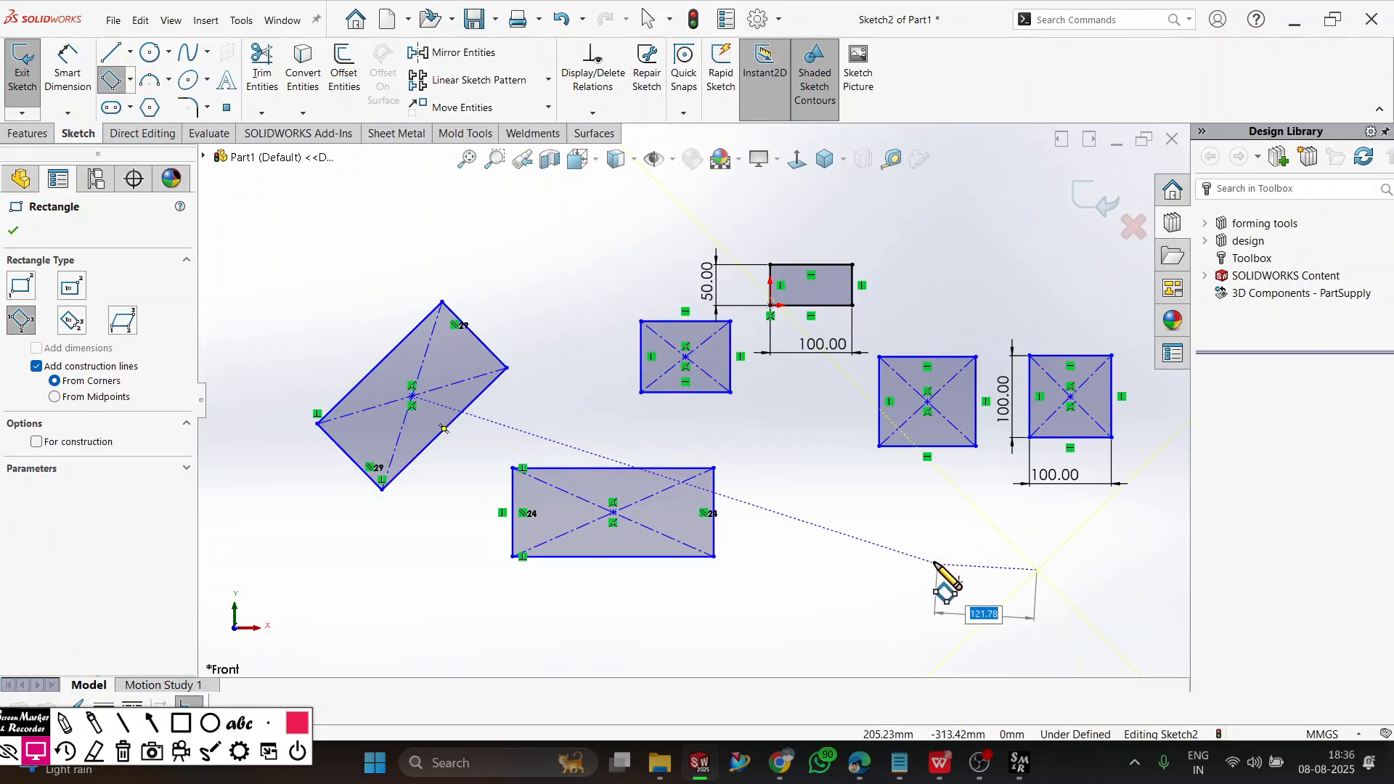
left_click(889, 561)
left_click(885, 645)
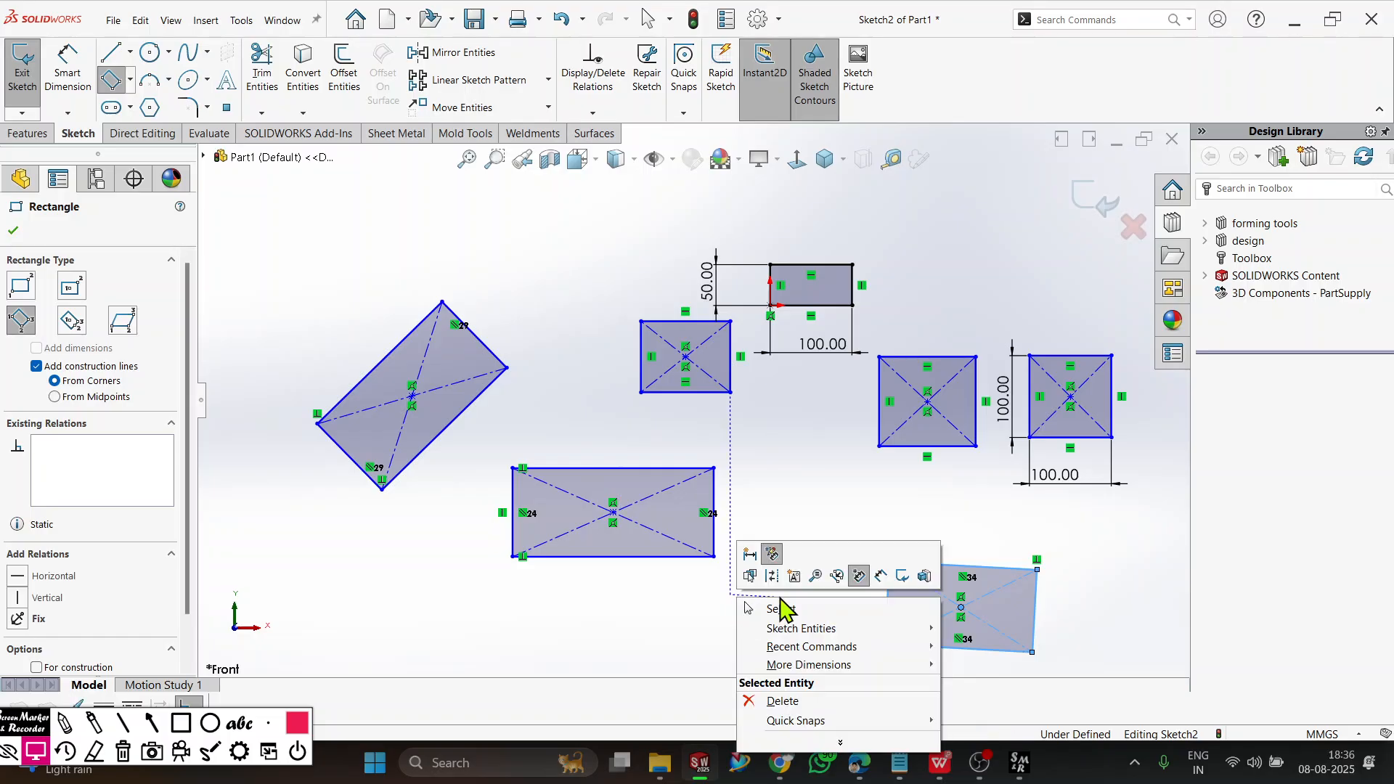
right_click(734, 598)
left_click(782, 609)
Add a horizontal relation to the upper edge of the slightly rotated rectangle.
scroll(974, 600, "down", 5)
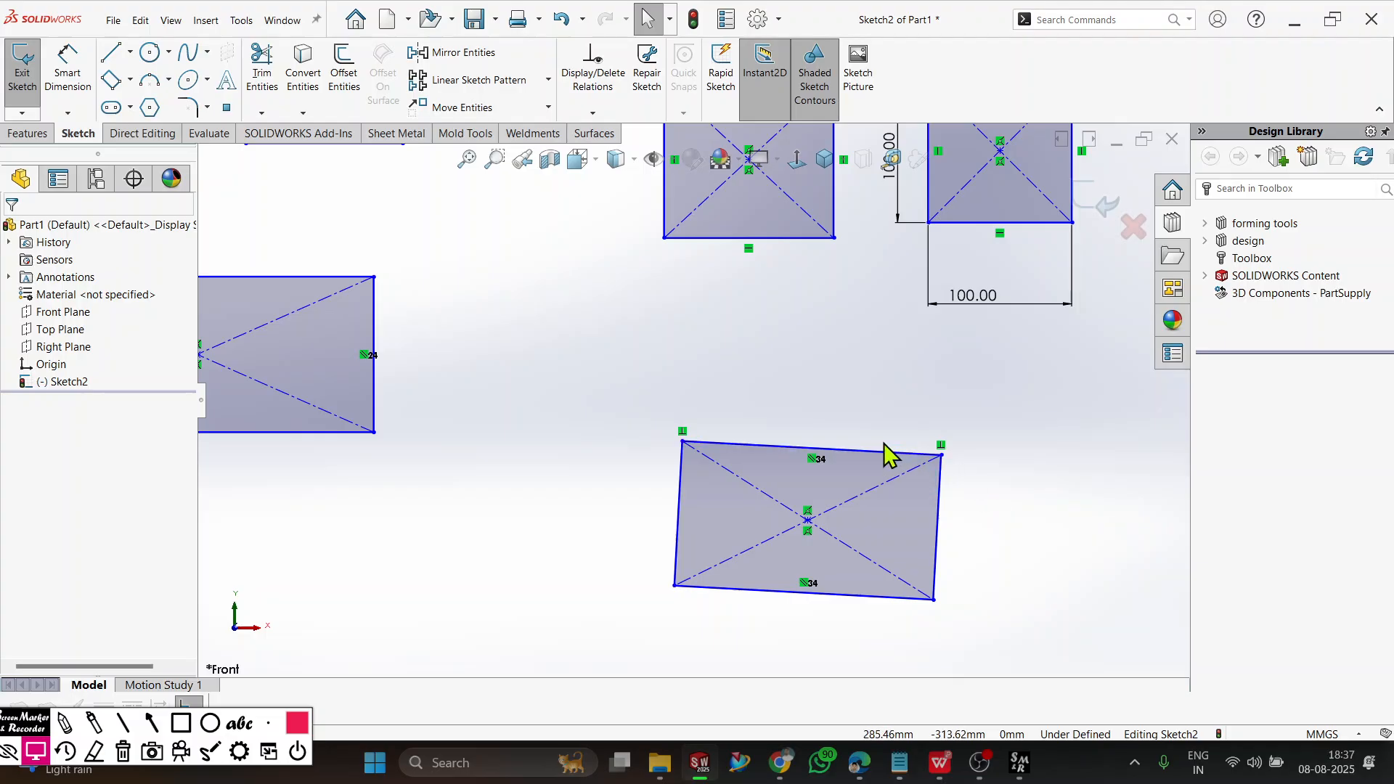
left_click(844, 450)
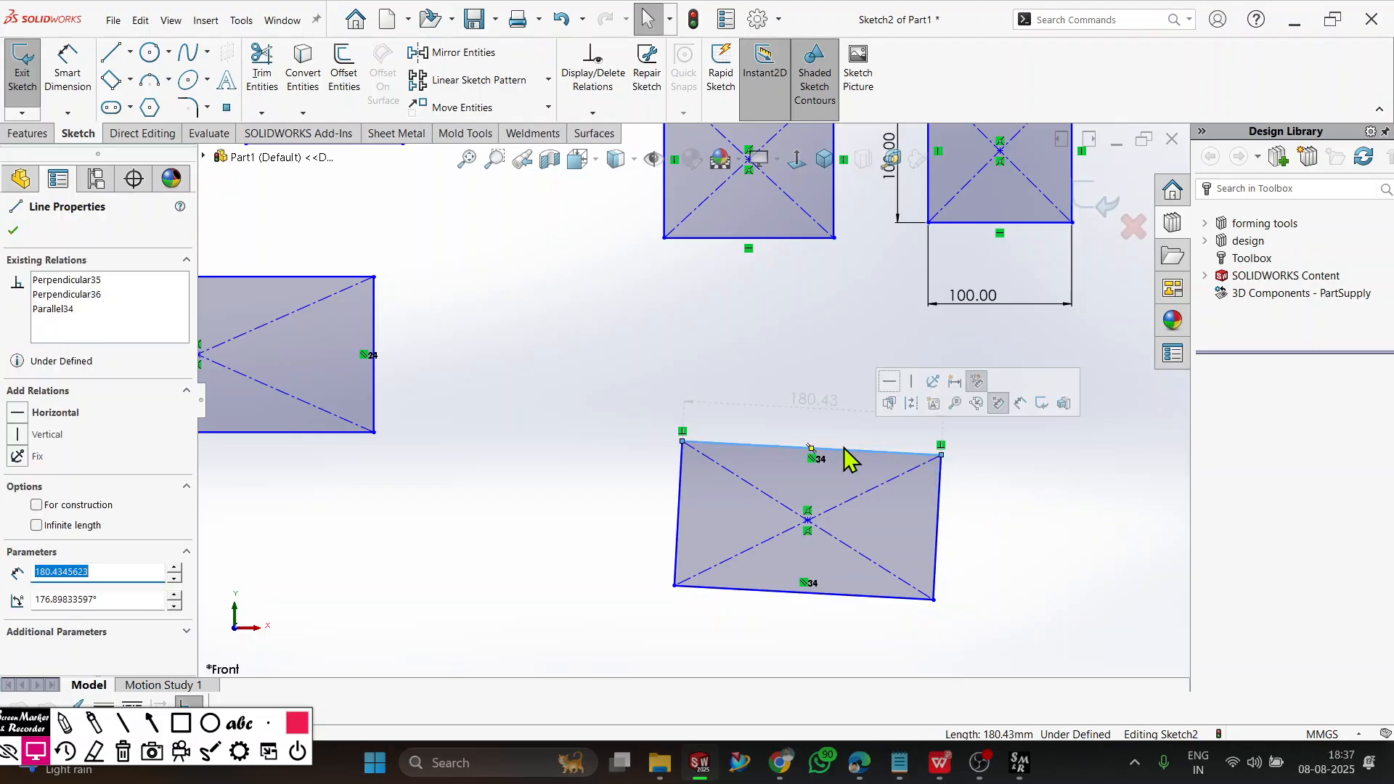
left_click(18, 414)
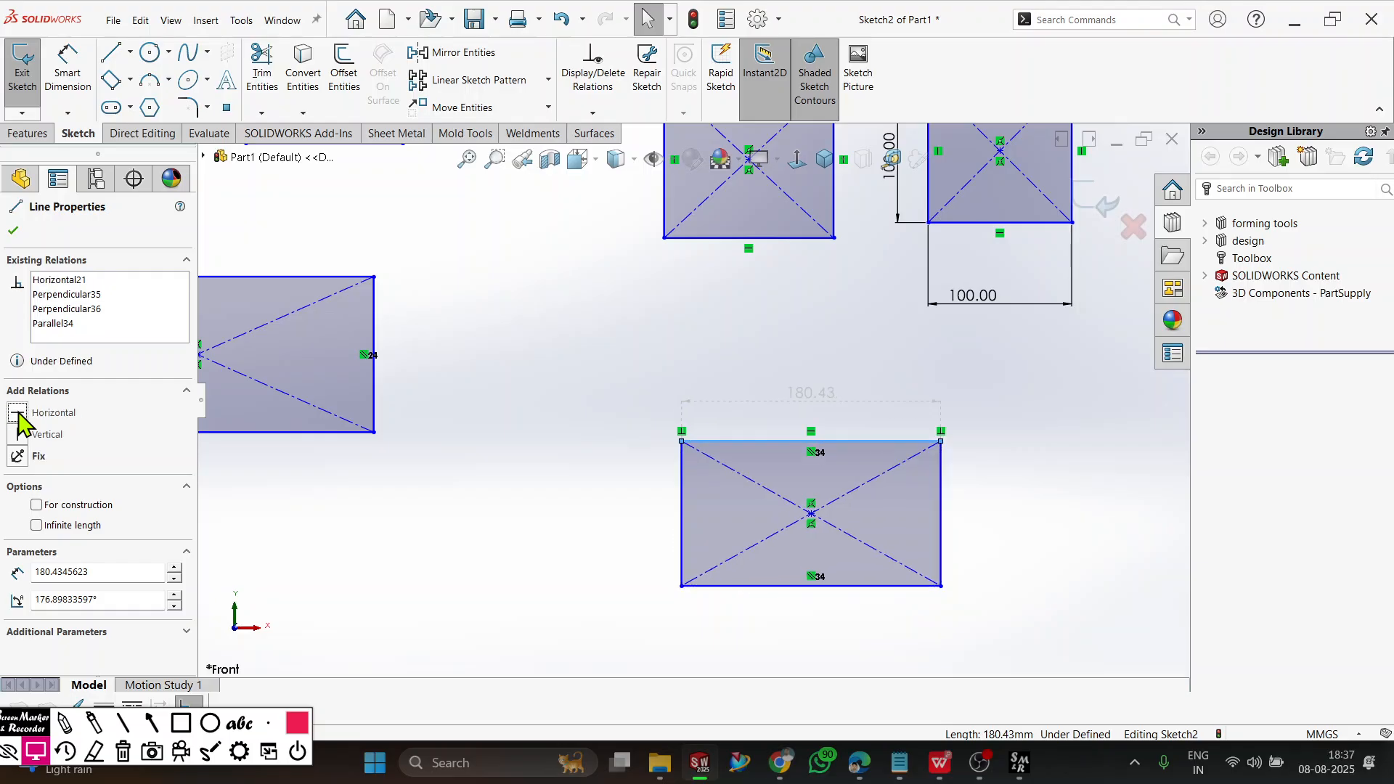
left_click(13, 232)
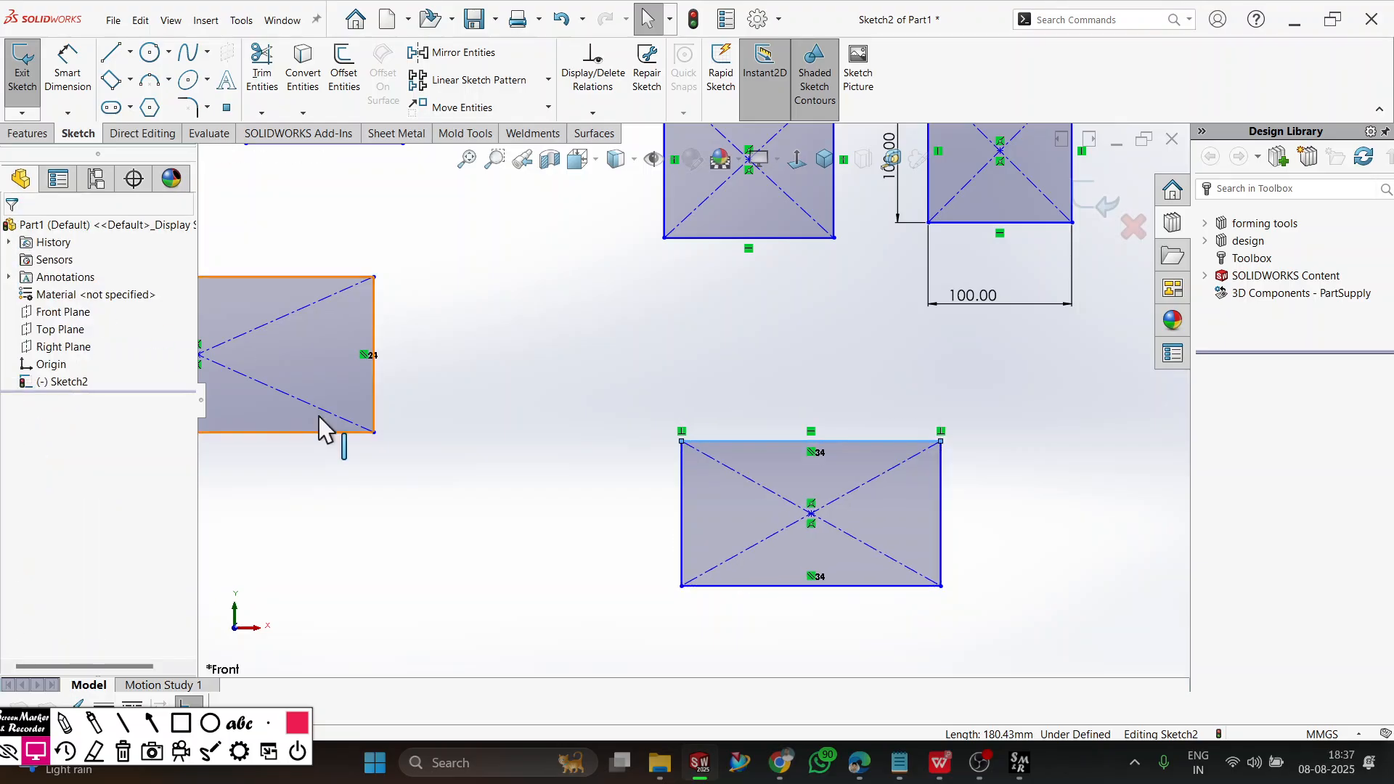
Add a vertical relation to the lower-left short edge of the tilted rectangle.
key("z")
scroll(404, 408, "up", 3)
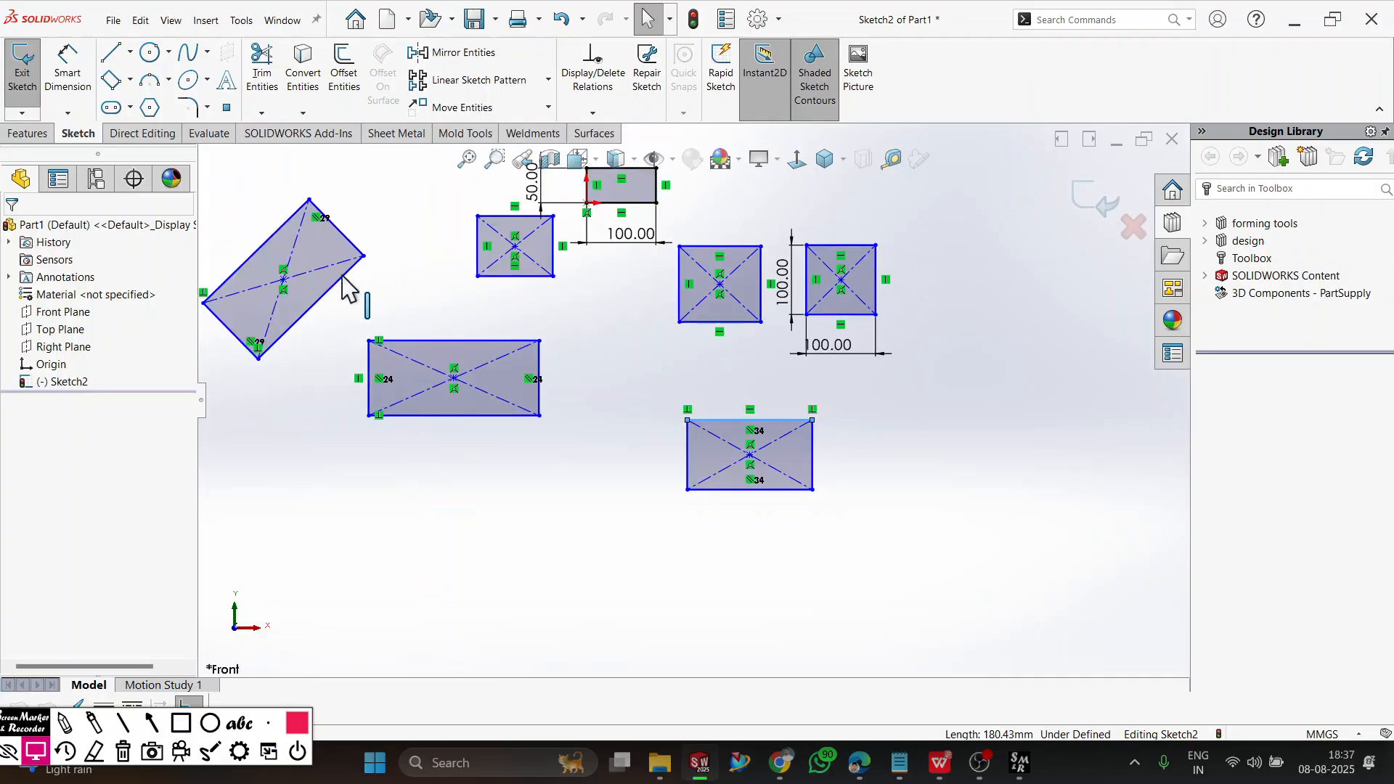
scroll(485, 293, "down", 6)
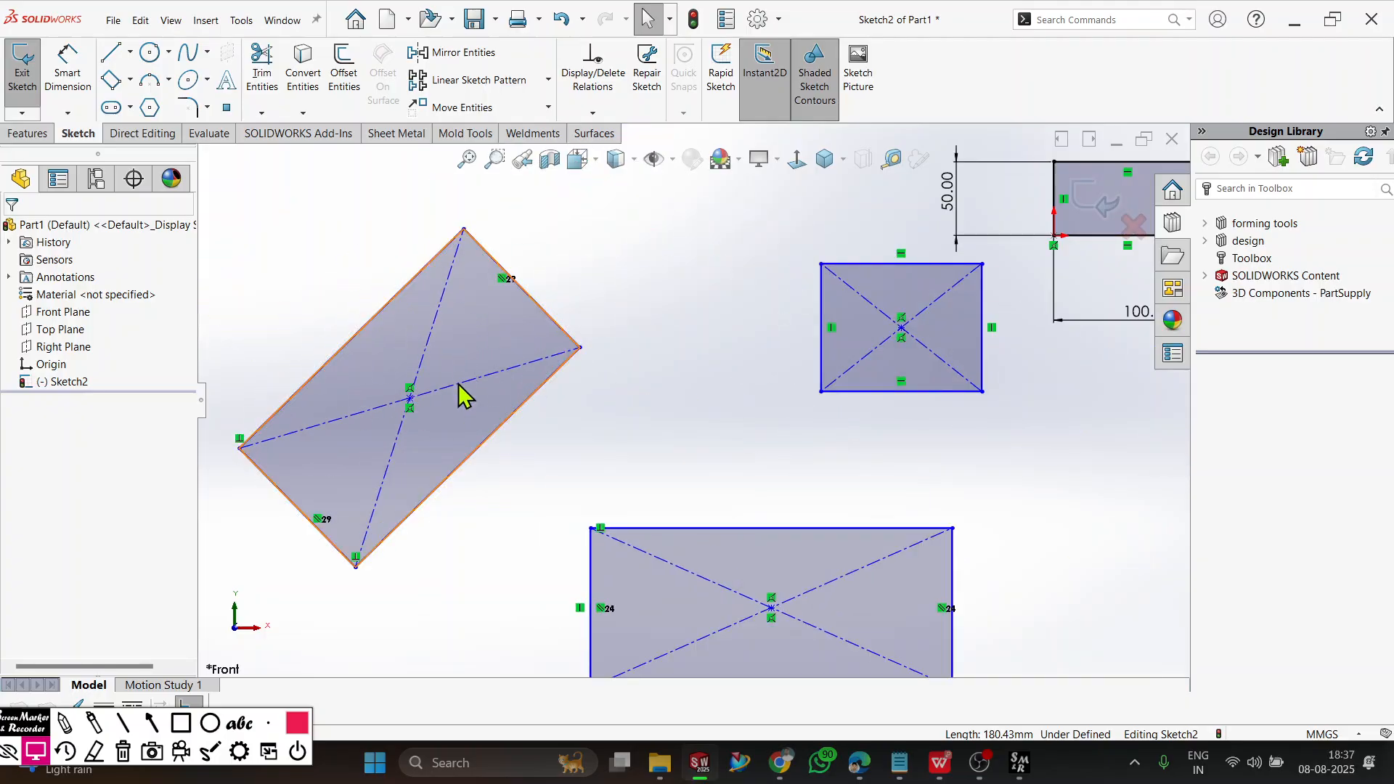
key("z")
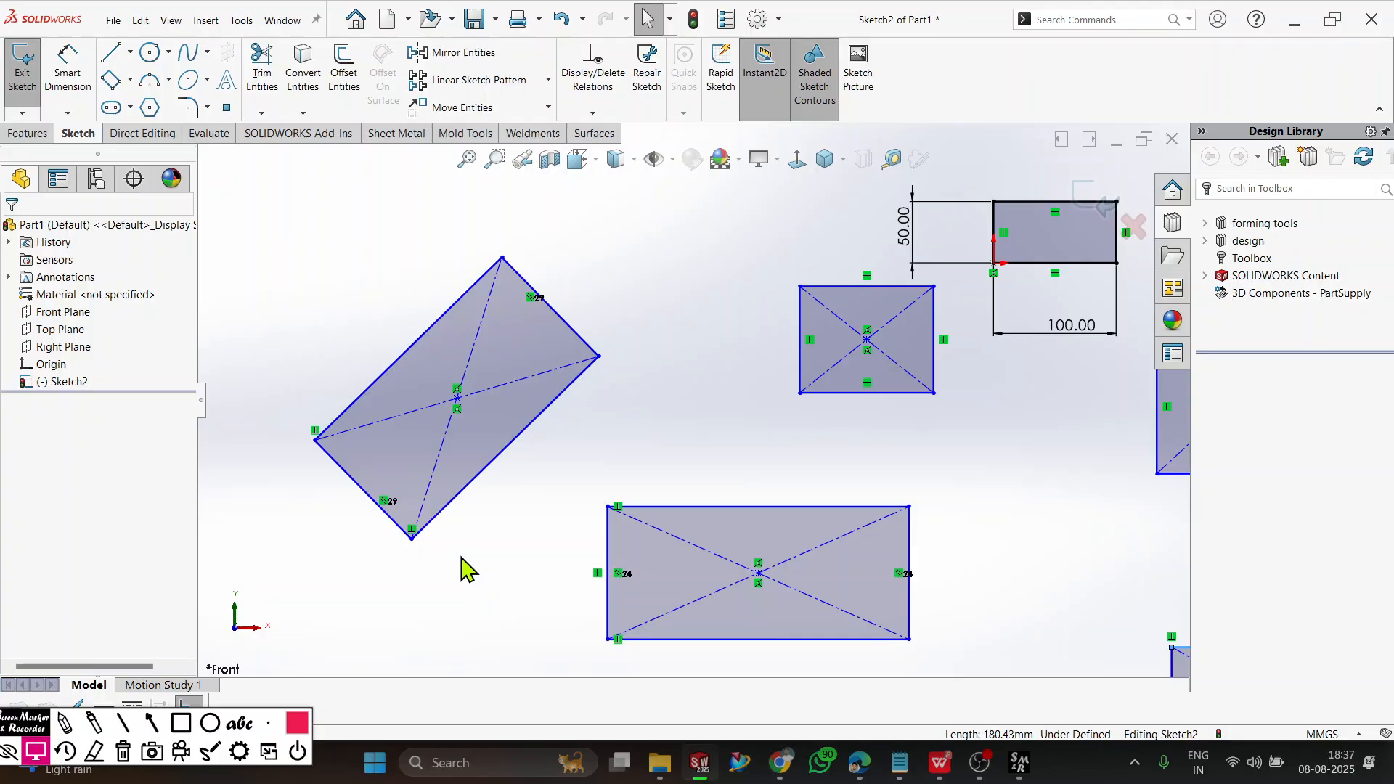
left_click(348, 485)
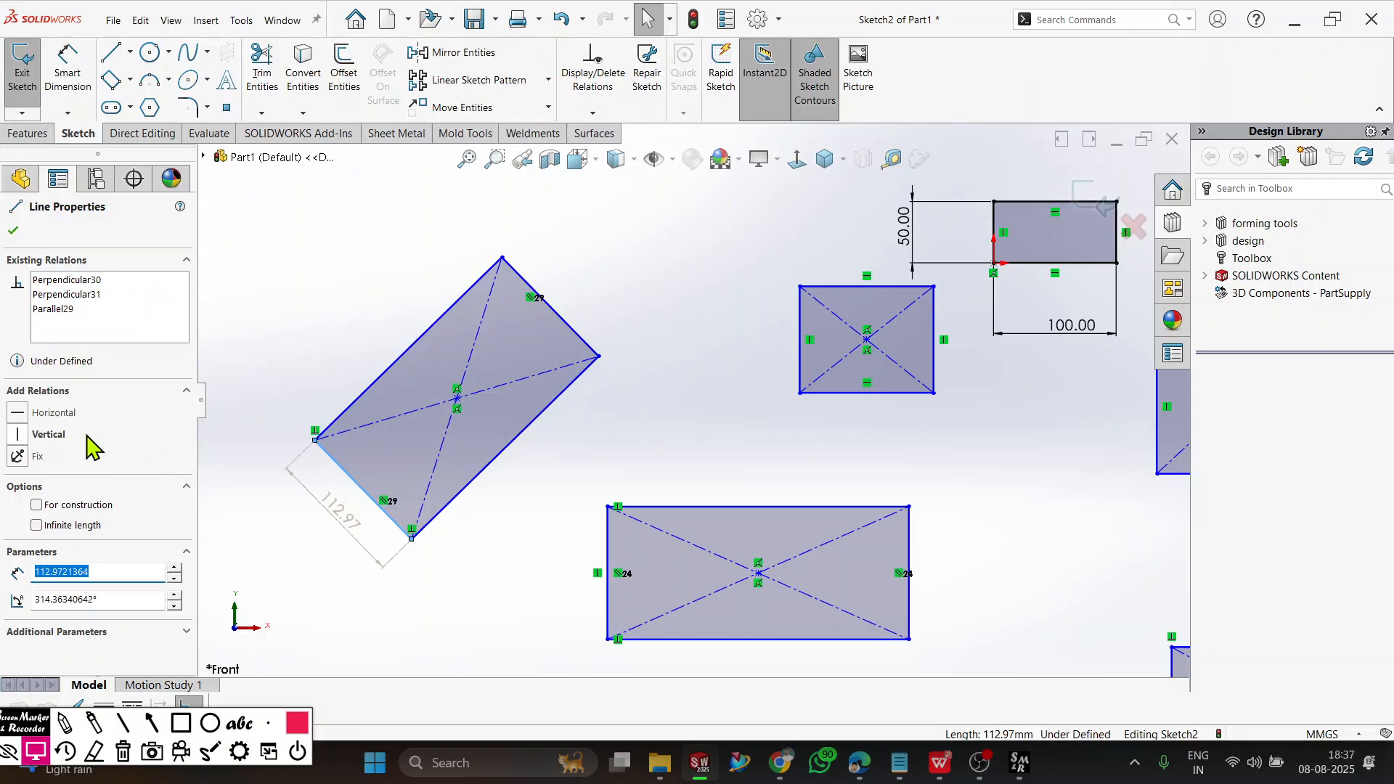
left_click(33, 436)
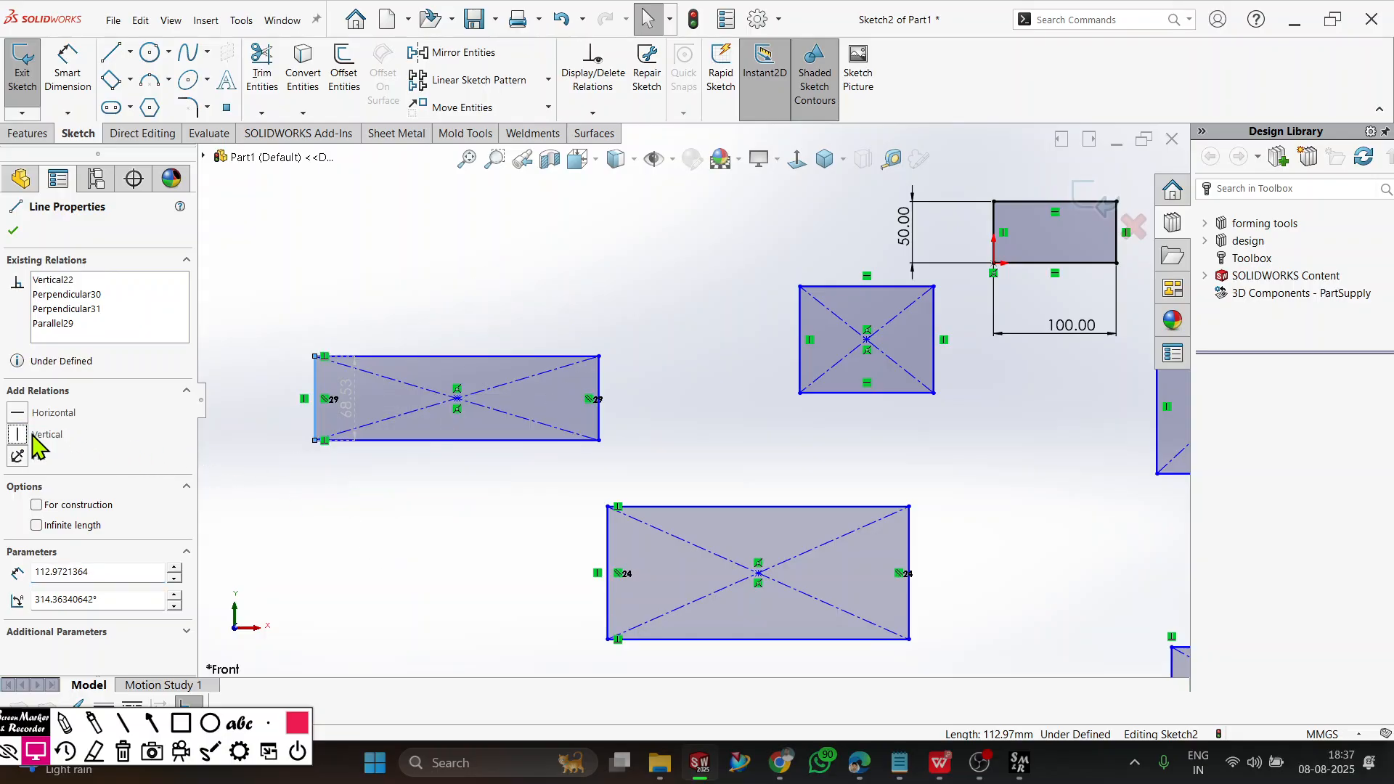
left_click(11, 233)
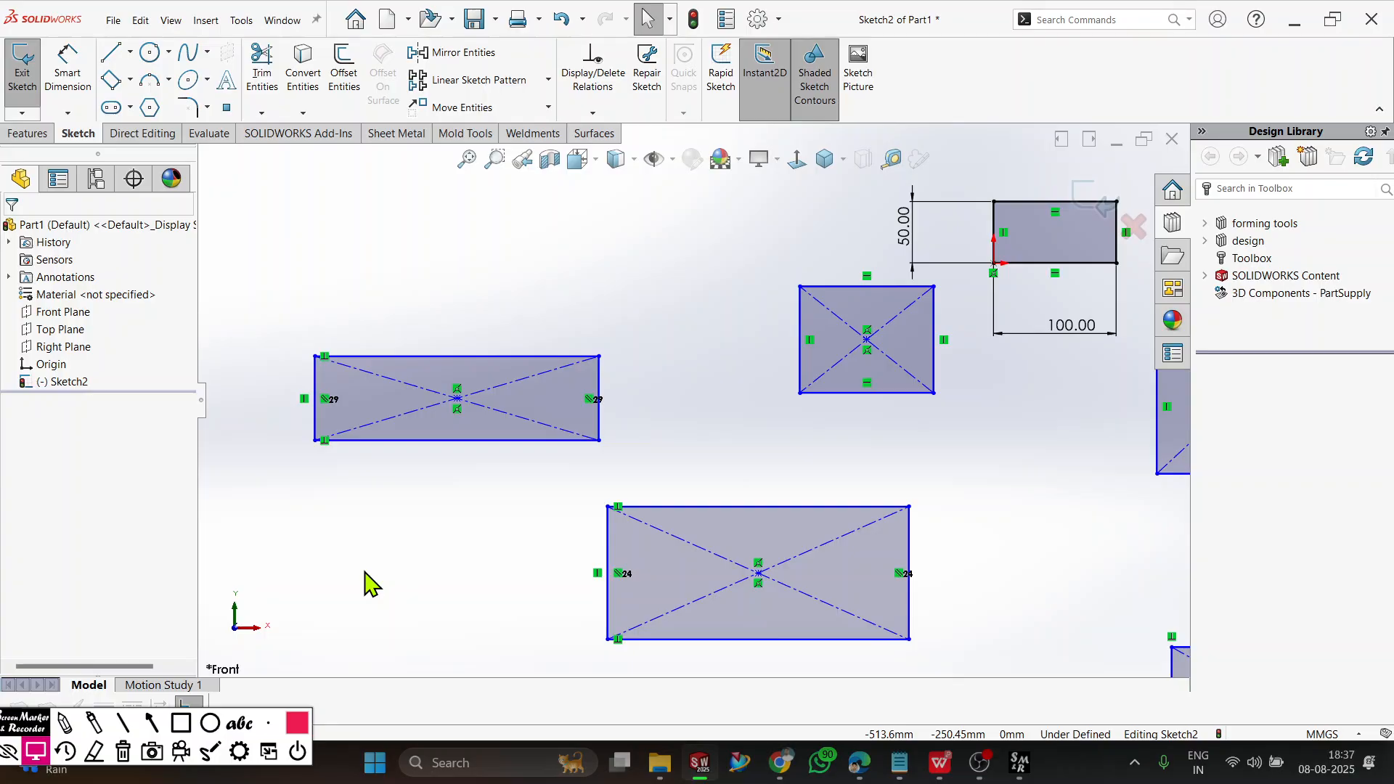
Delete all rectangles and dimensions from the sketch.
scroll(835, 414, "up", 5)
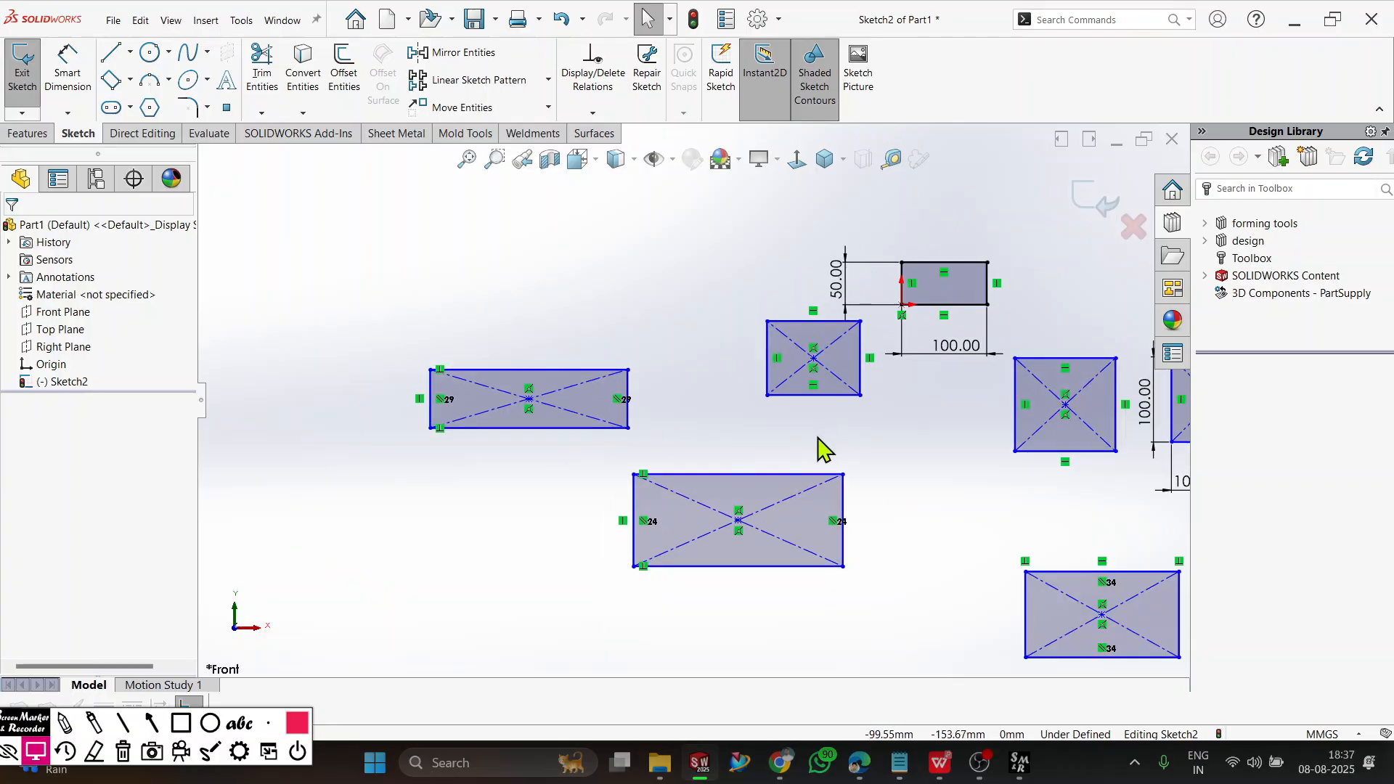
scroll(948, 419, "down", 2)
scroll(1015, 405, "down", 1)
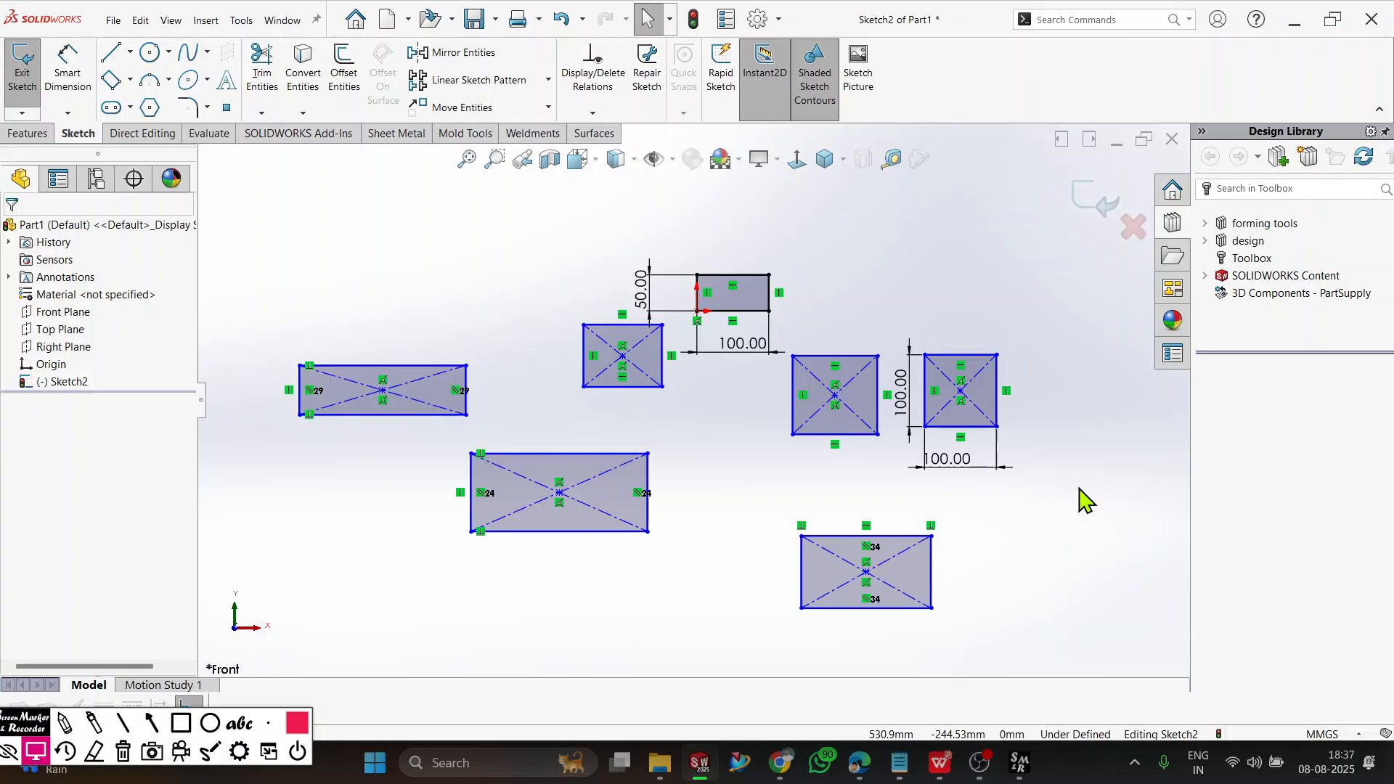
key("ctrl+a")
key("Delete")
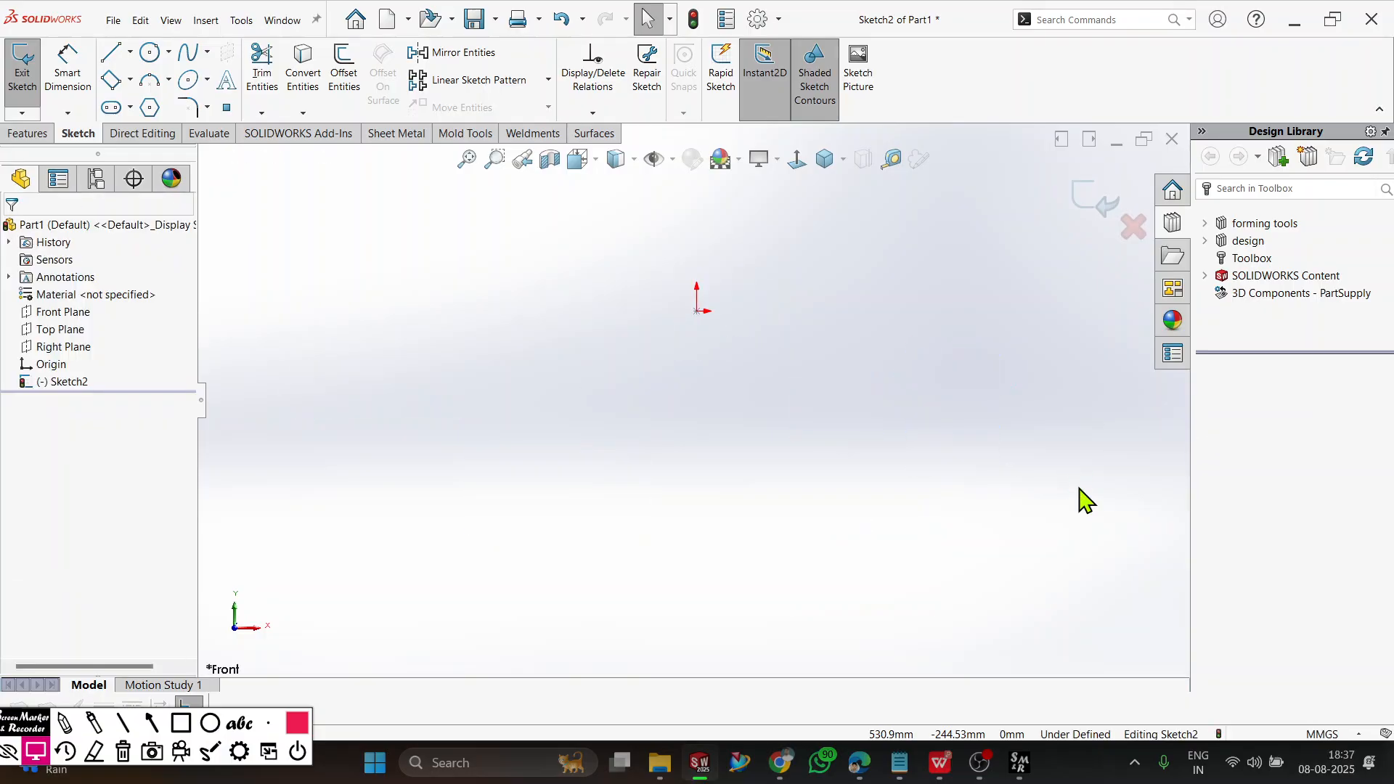
middle_click_drag(738, 234, 693, 395, "ctrl")
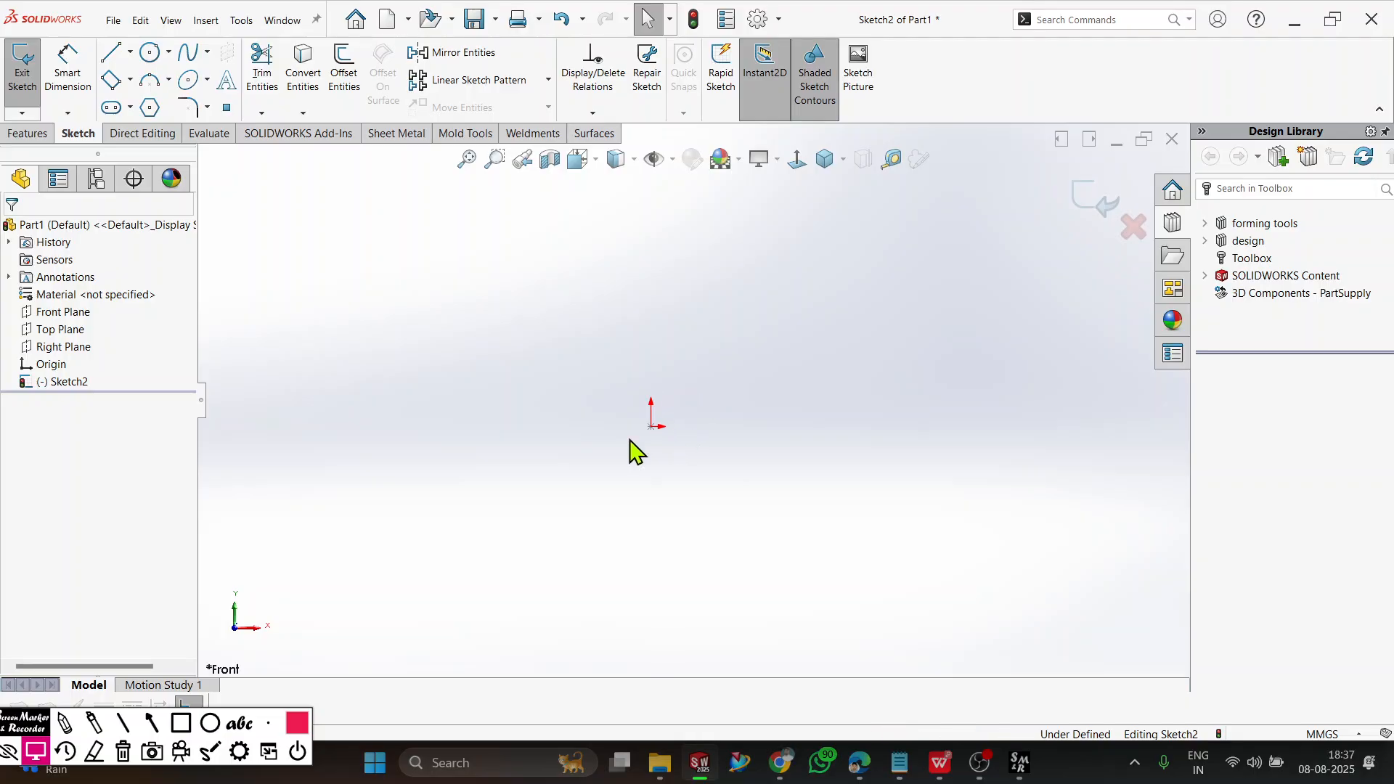
Draw a 3 point center rectangle centered on the origin, about 344 mm wide and 229 mm high.
left_click(130, 80)
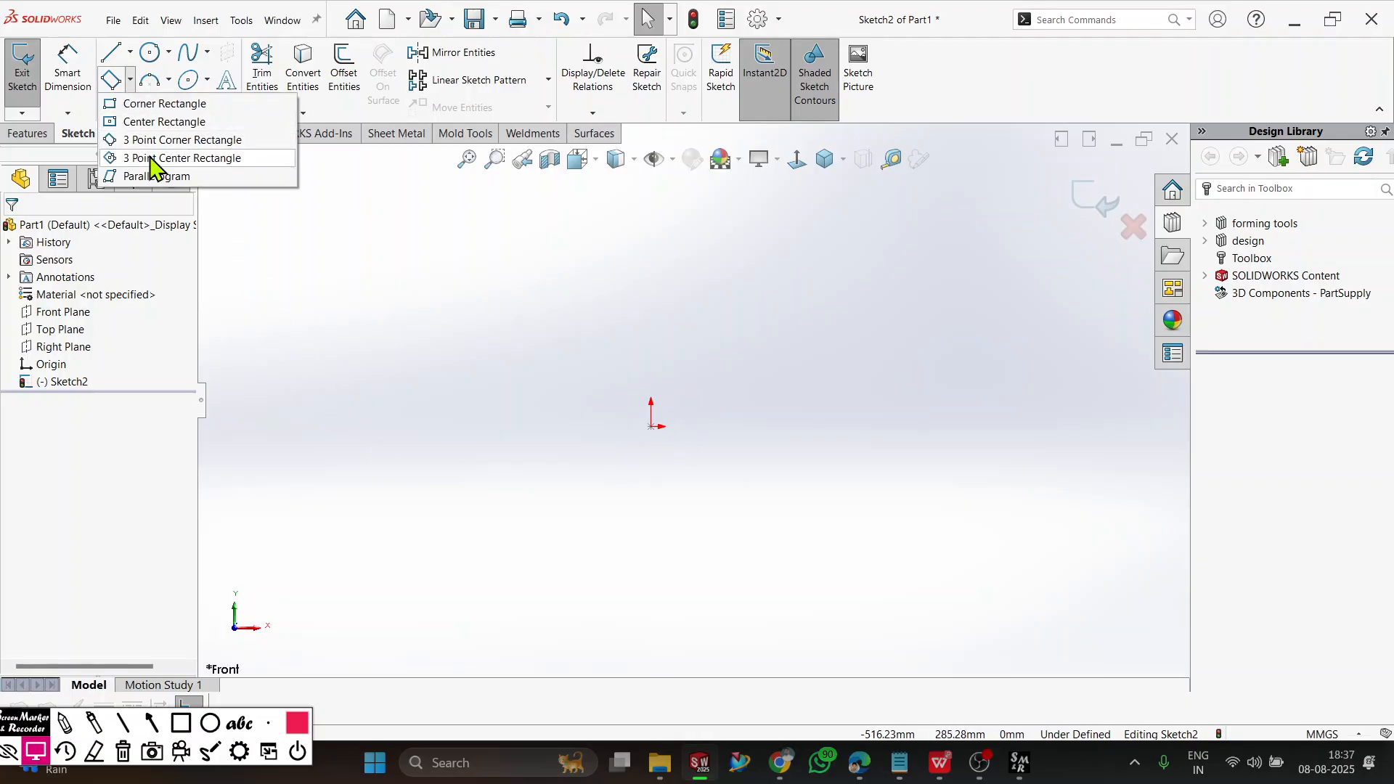
left_click(210, 158)
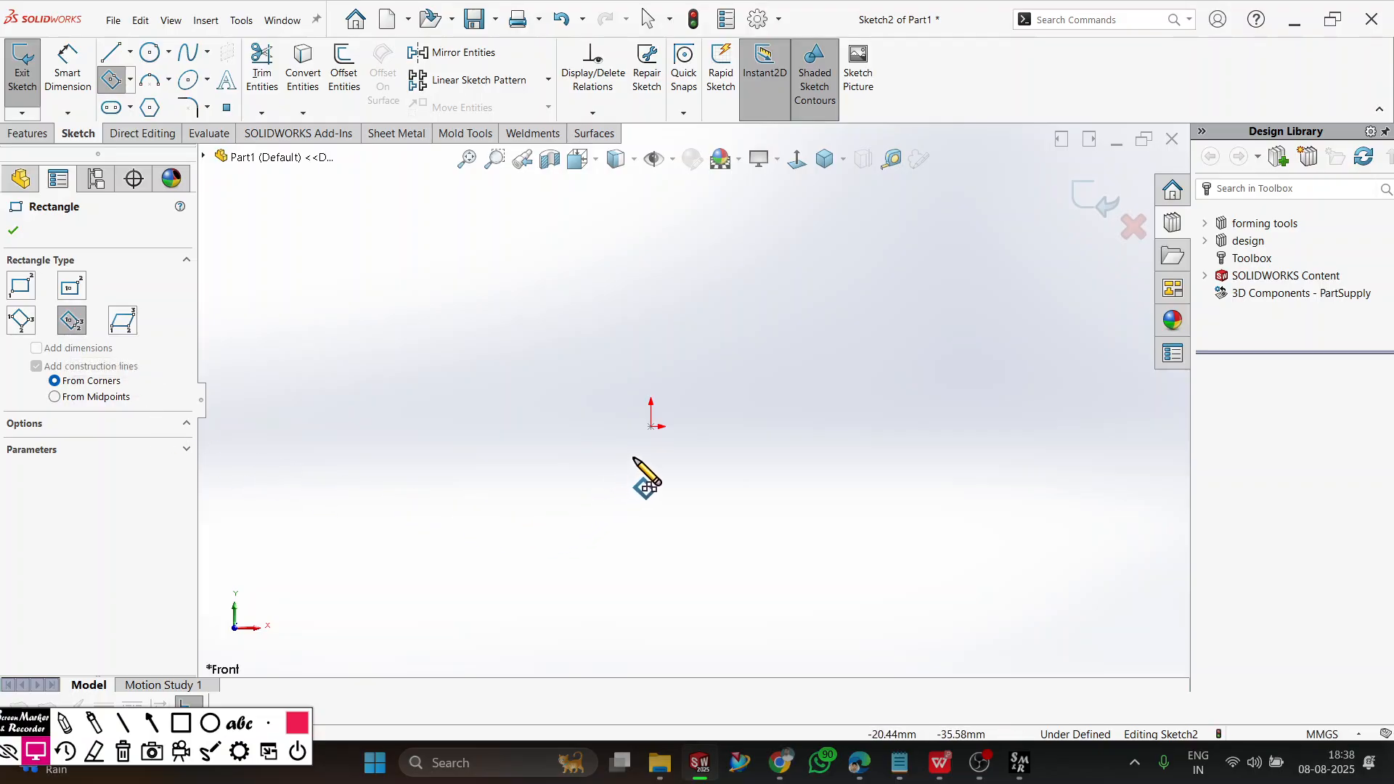
left_click(650, 427)
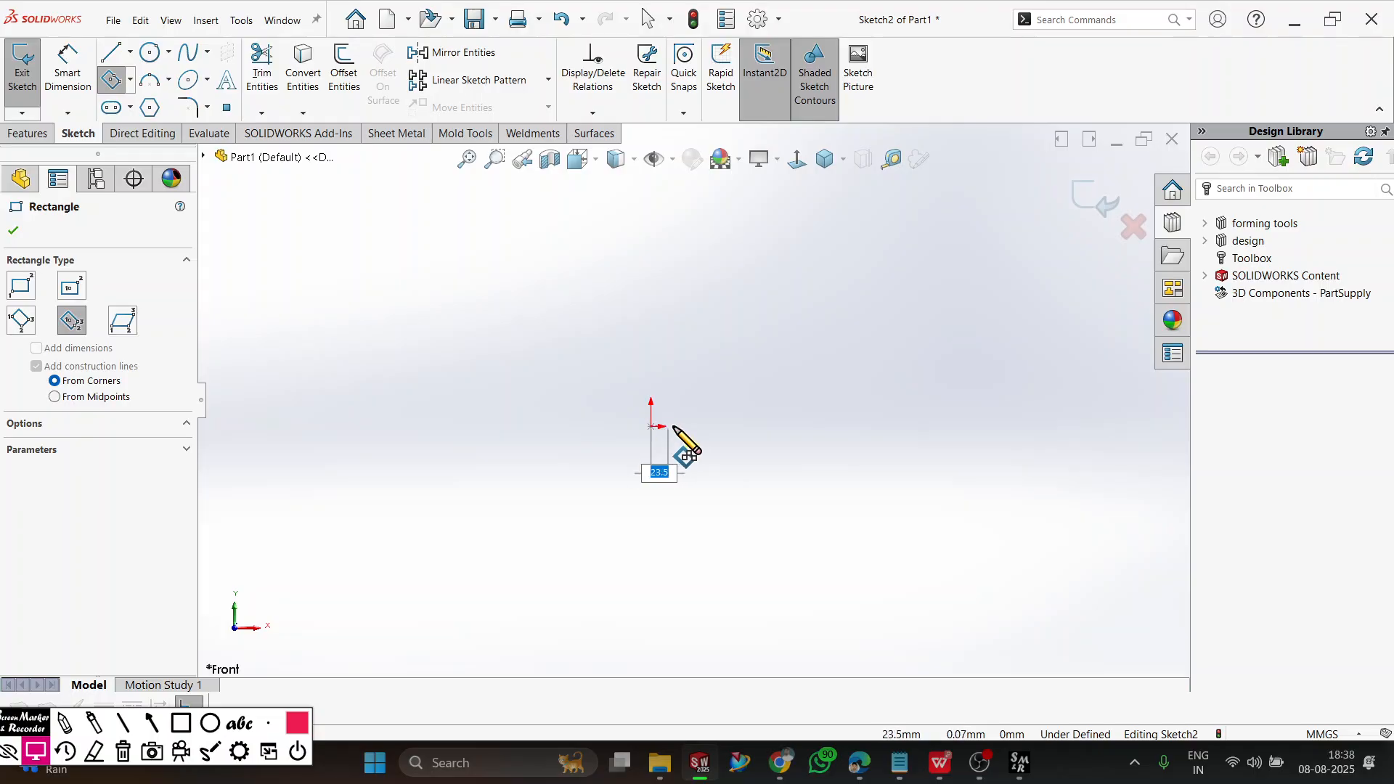
left_click(802, 430)
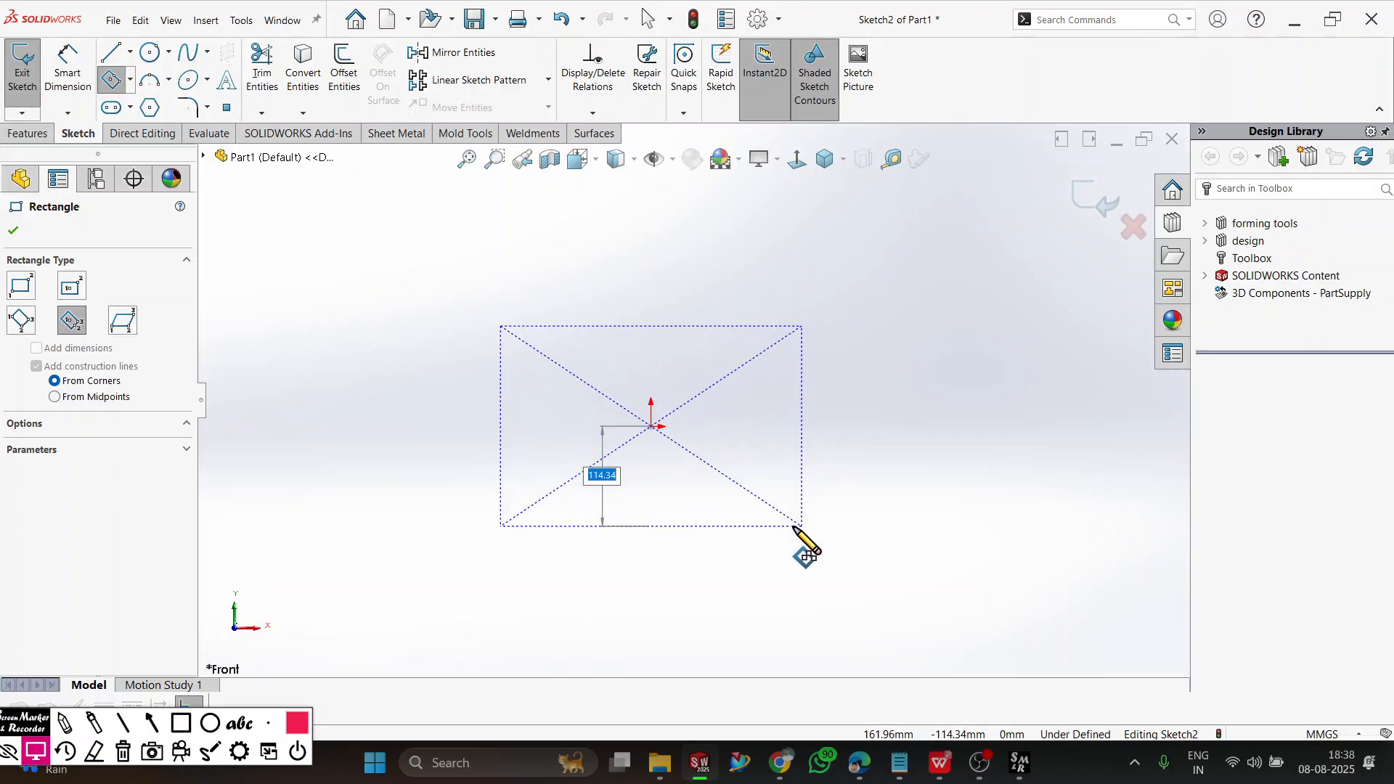
left_click(799, 526)
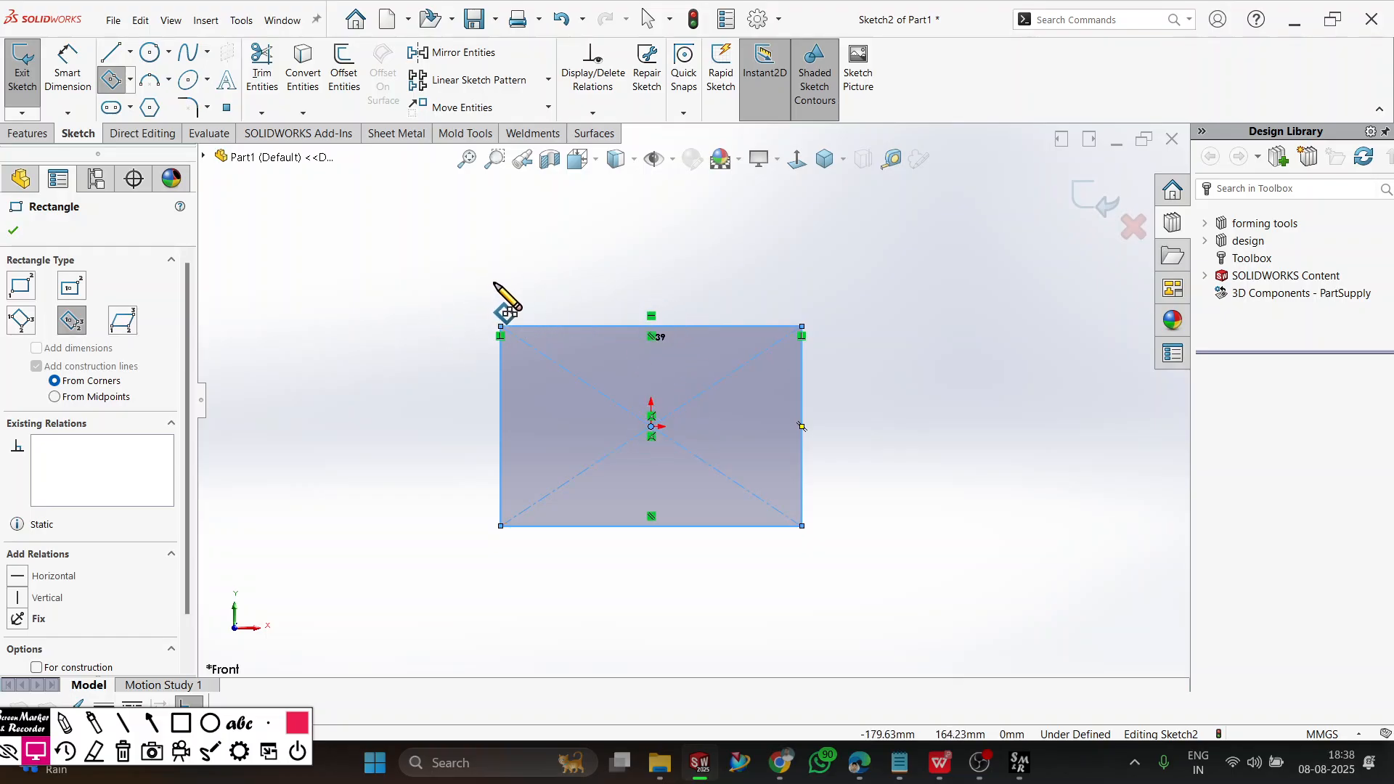
Dimension the 3 point center rectangle to 200 mm wide and 100 mm high.
left_click(80, 75)
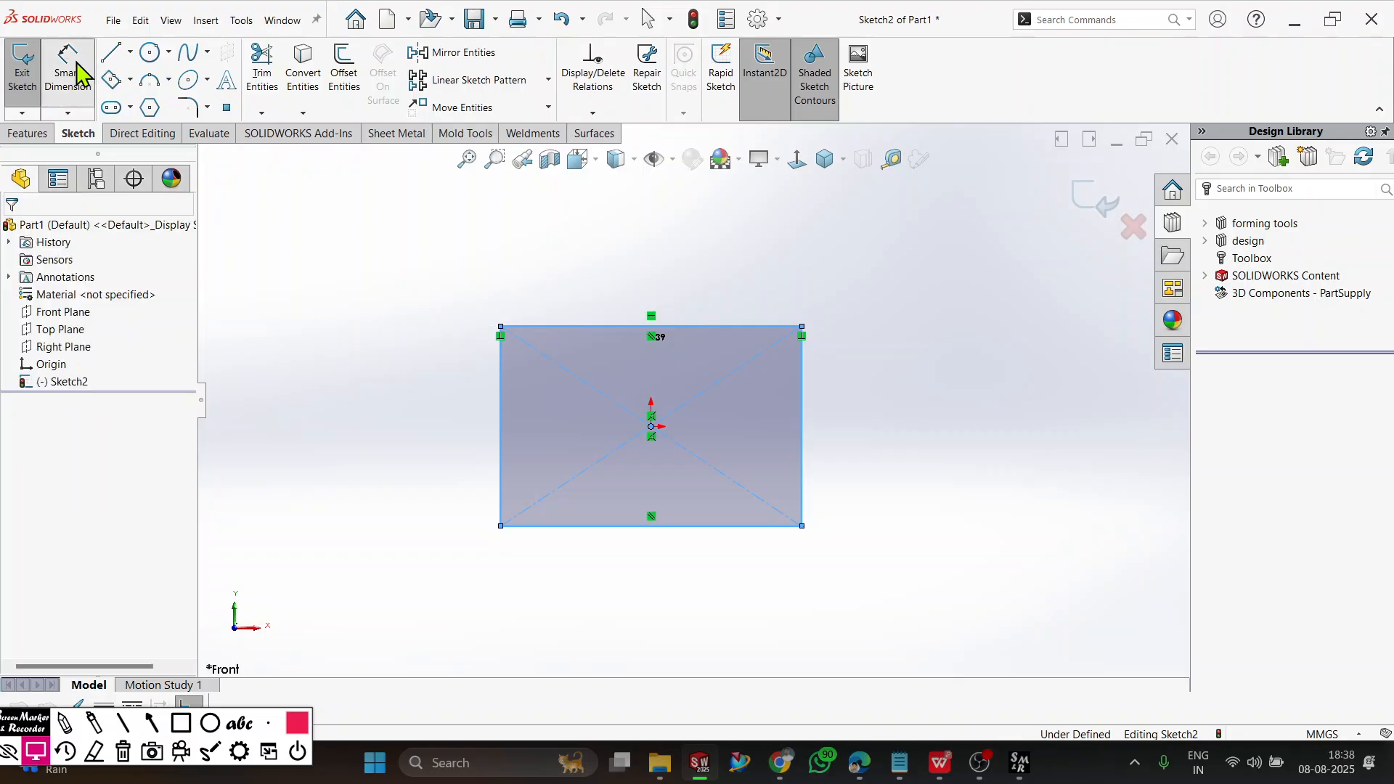
left_click(589, 326)
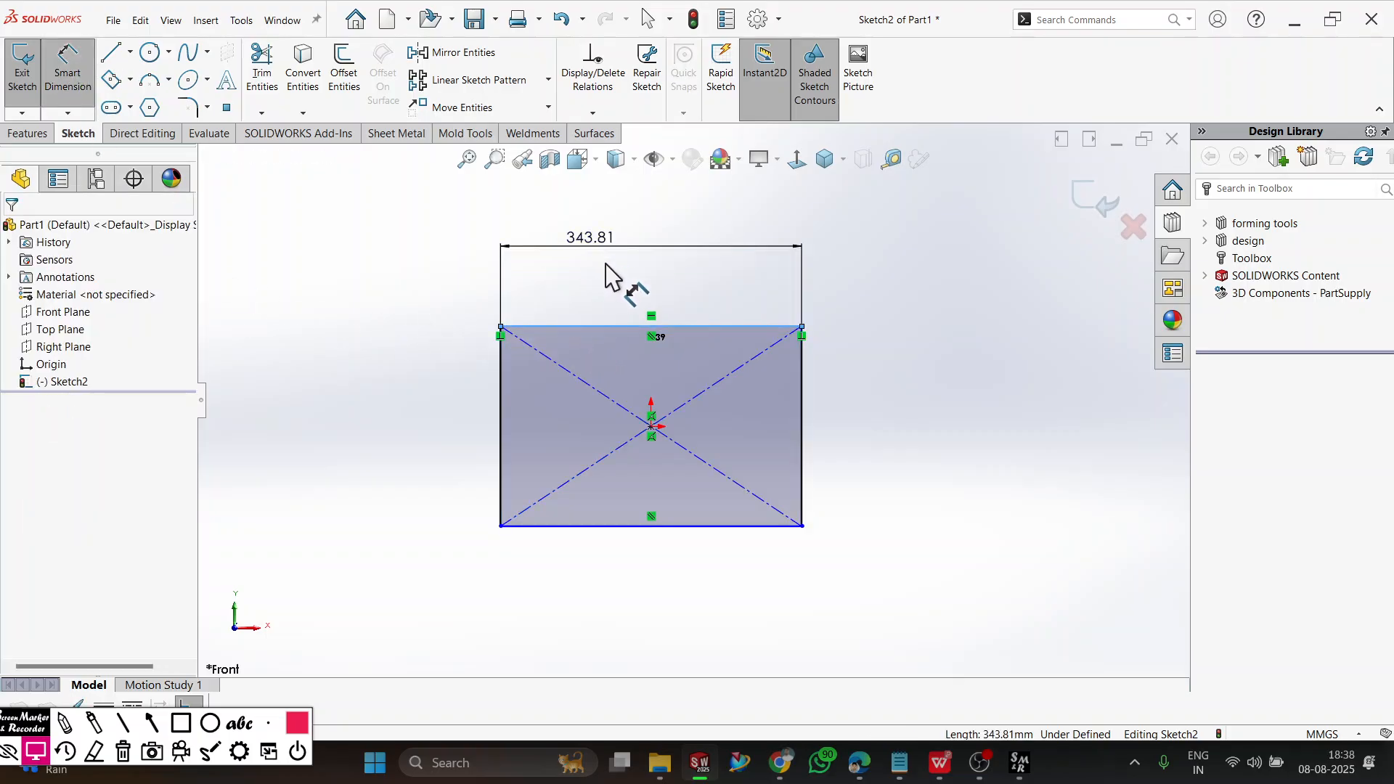
left_click(611, 273)
type("200")
key("Return")
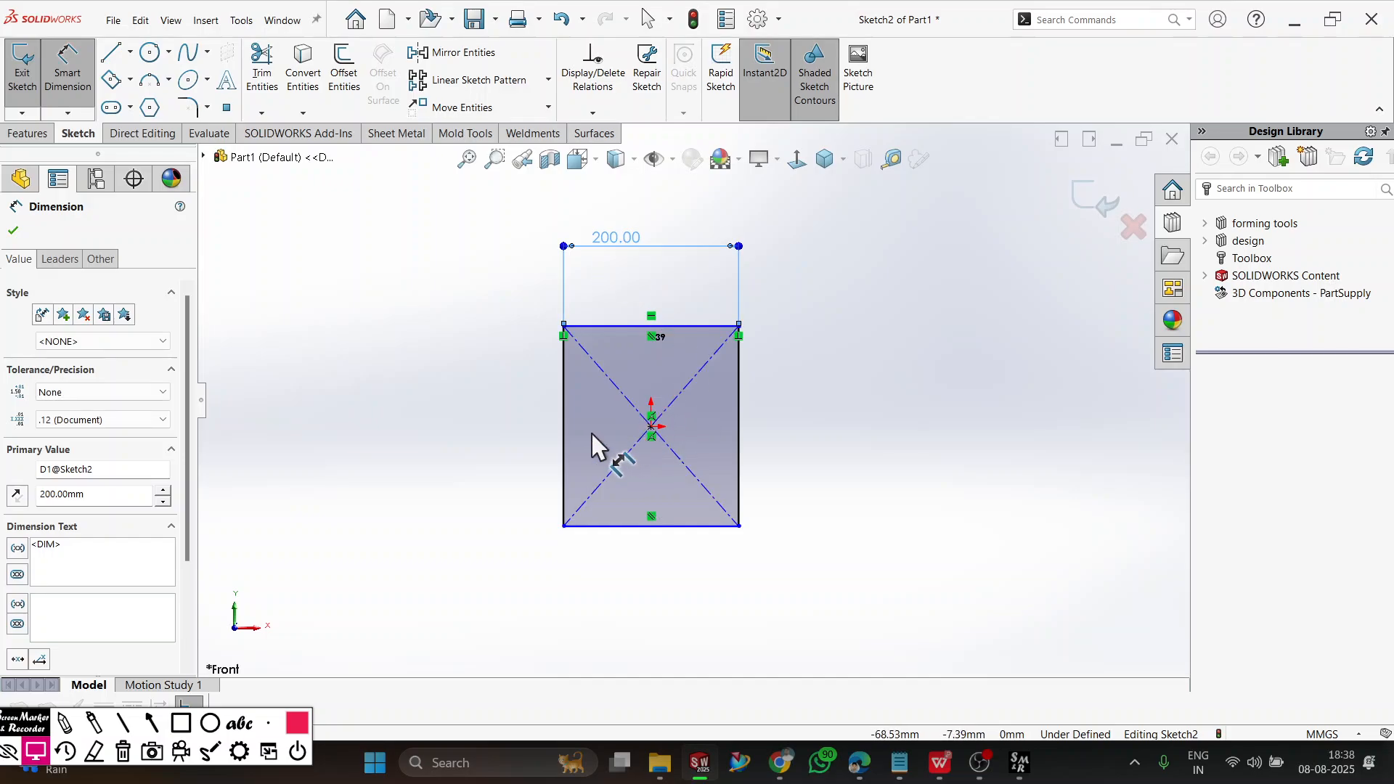
left_click(565, 433)
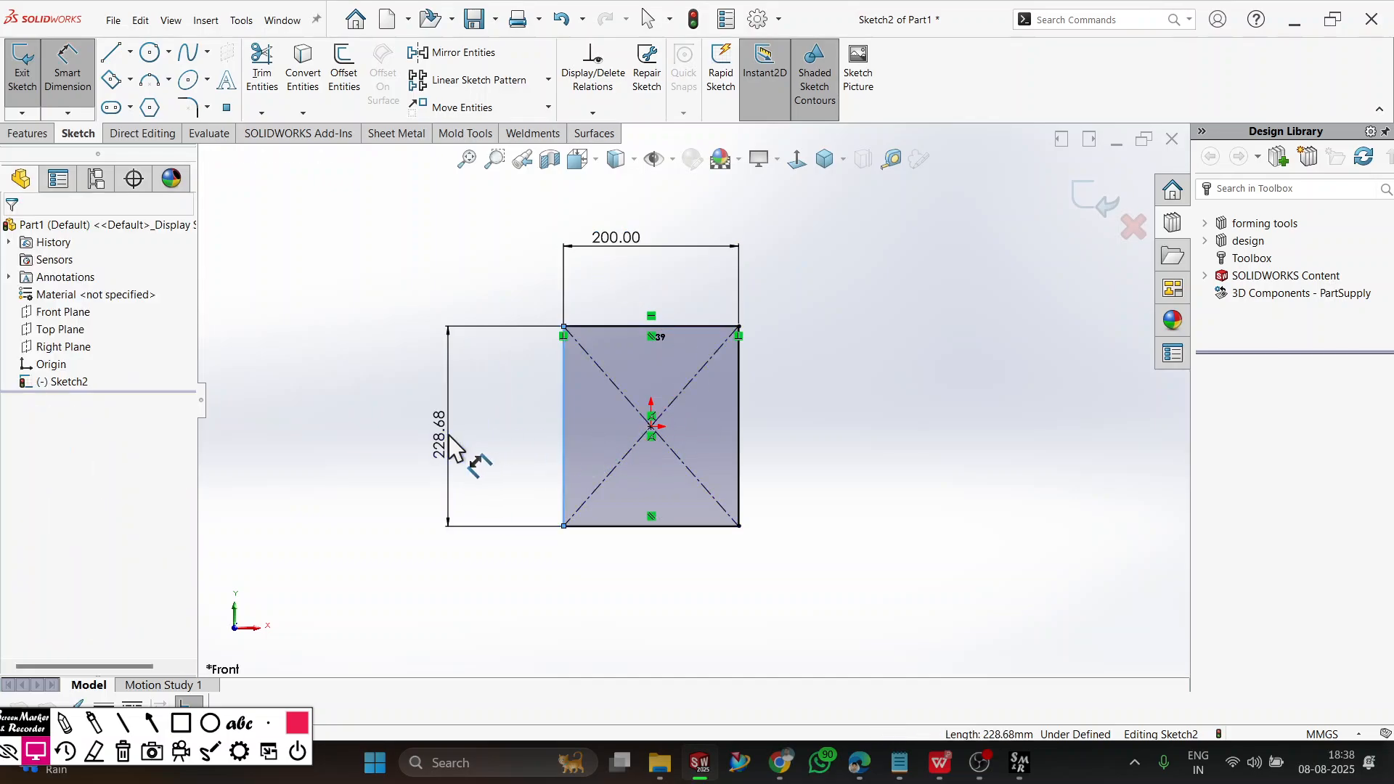
left_click(450, 444)
type("100")
key("Return")
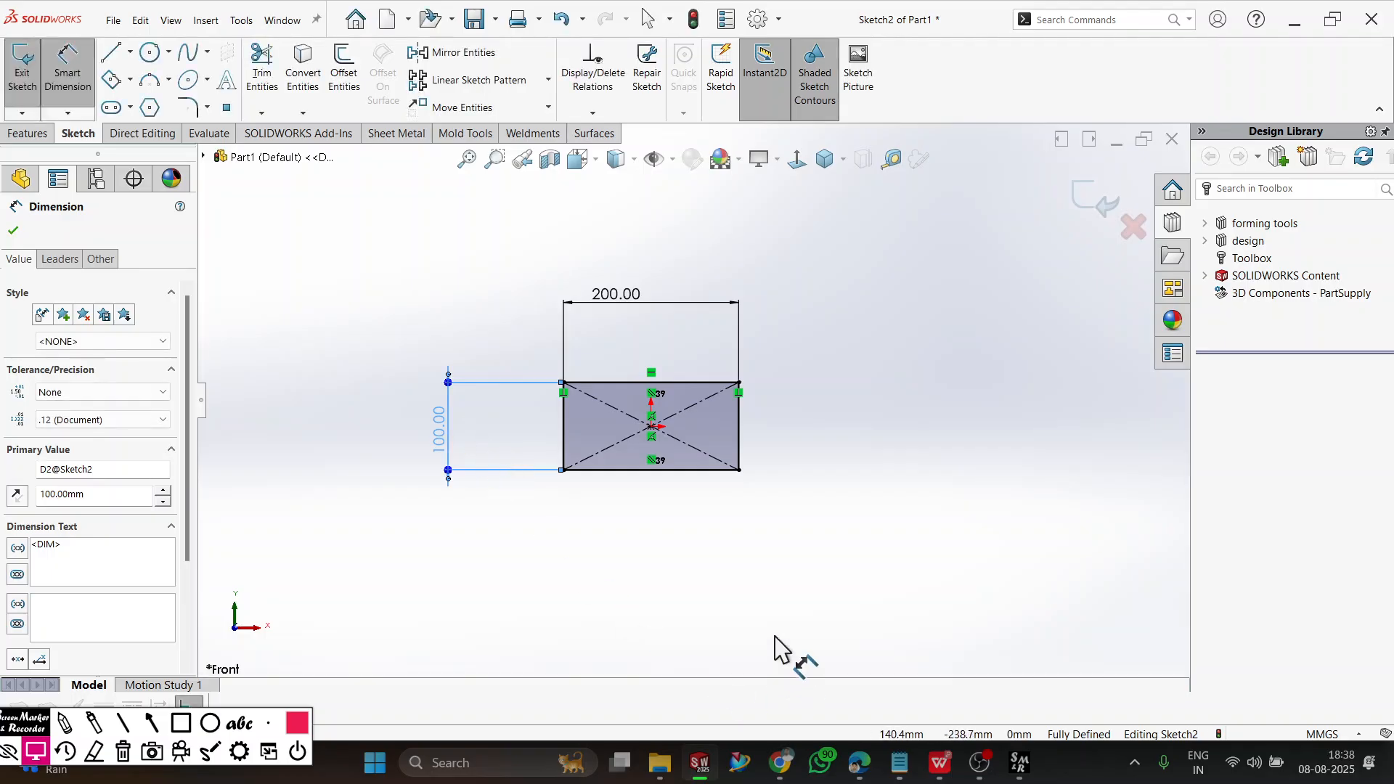
left_click(795, 605)
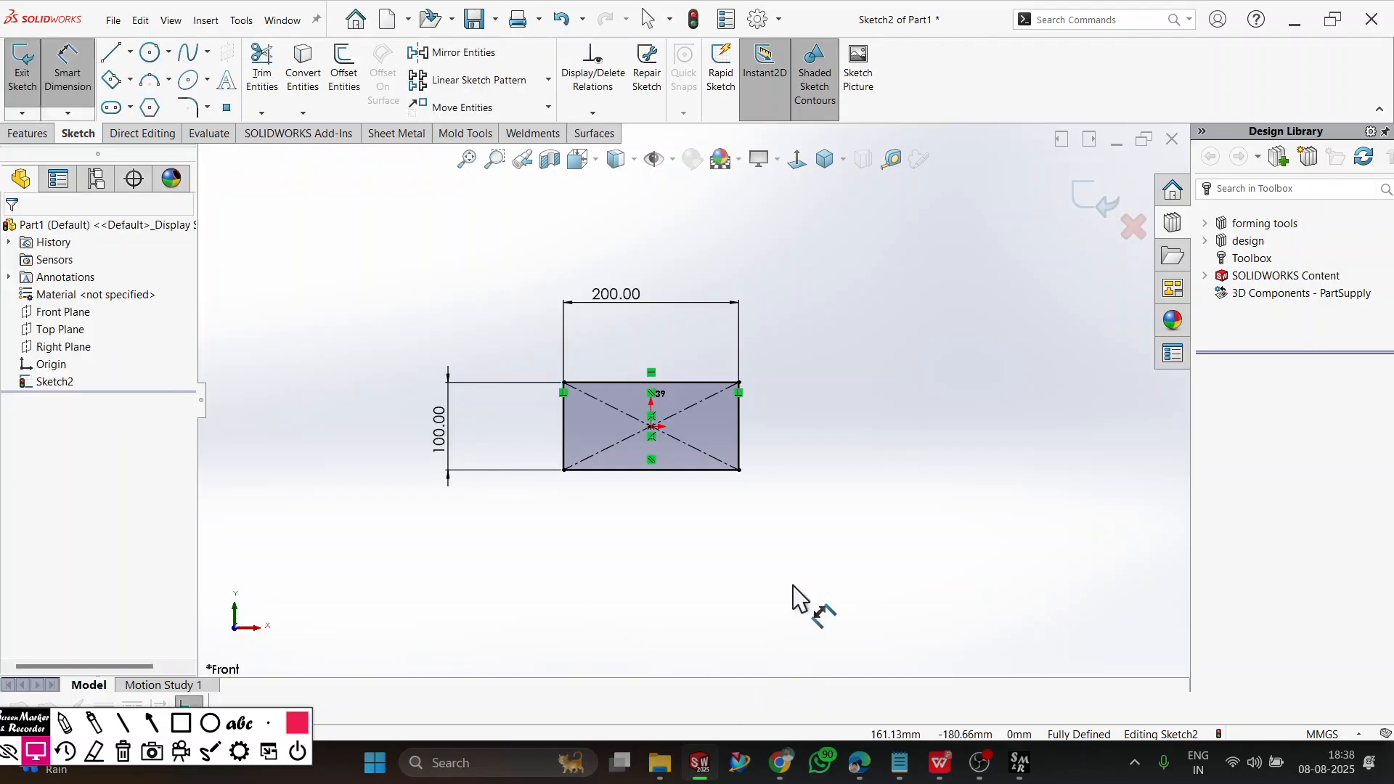
Draw a tilted parallelogram to the right of the dimensioned rectangle, with sides about 220 mm long.
left_click(129, 80)
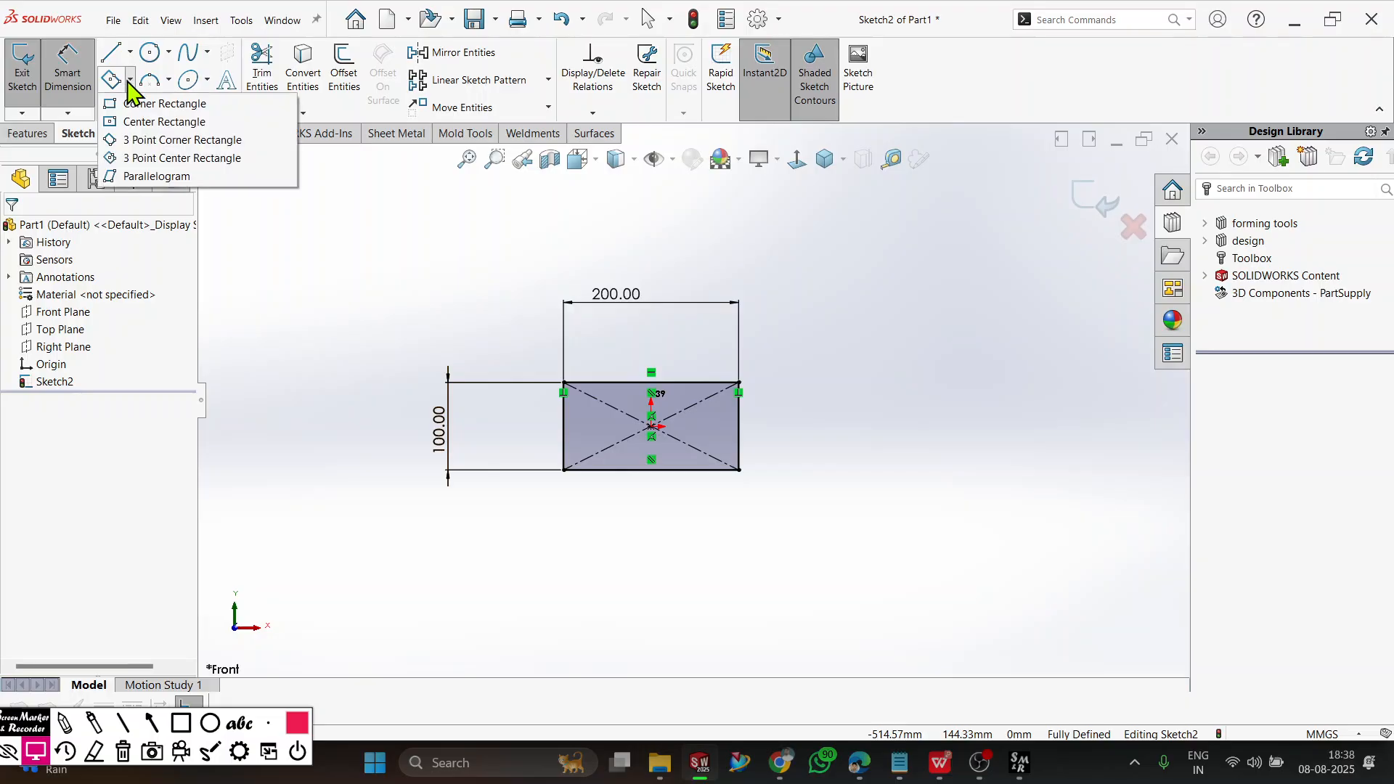
left_click(154, 177)
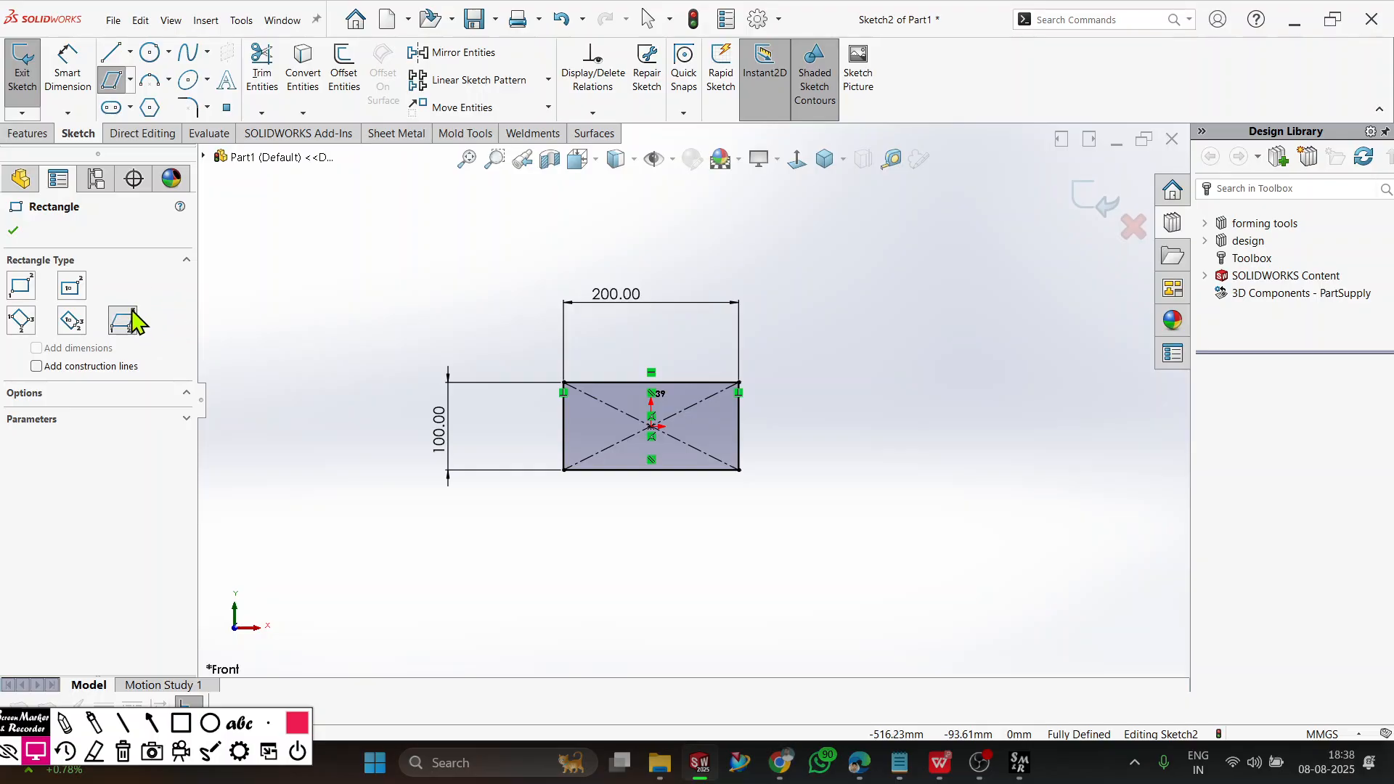
scroll(890, 436, "up", 2)
scroll(891, 436, "down", 1)
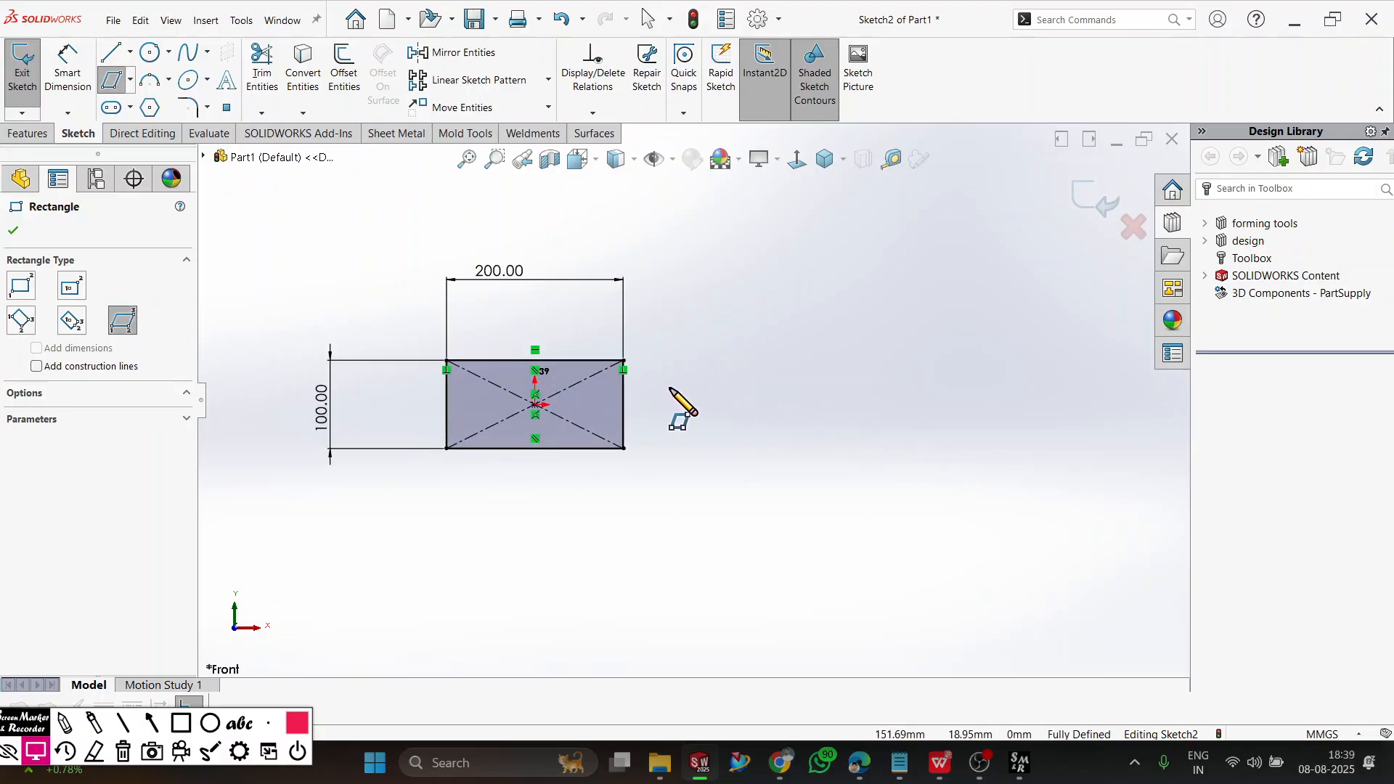
left_click(743, 375)
left_click(876, 519)
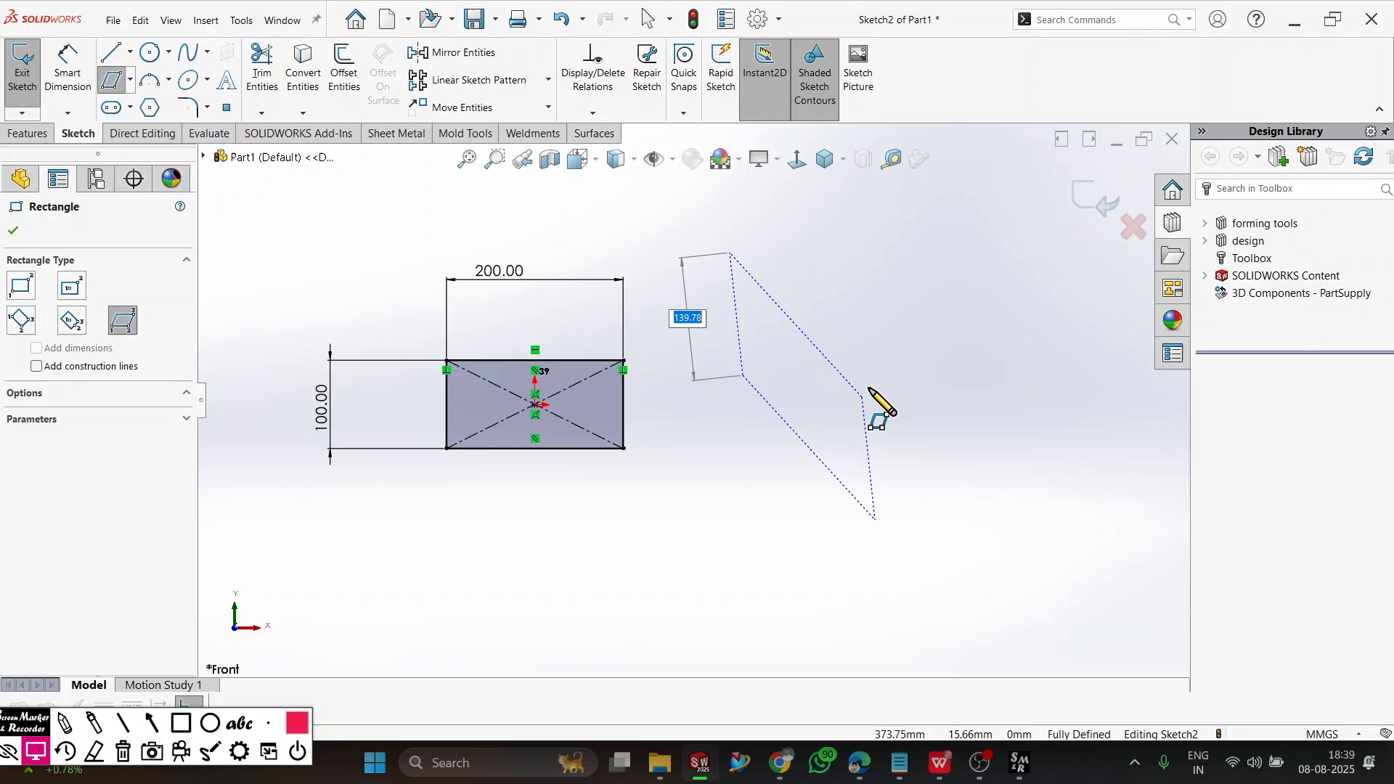
left_click(915, 328)
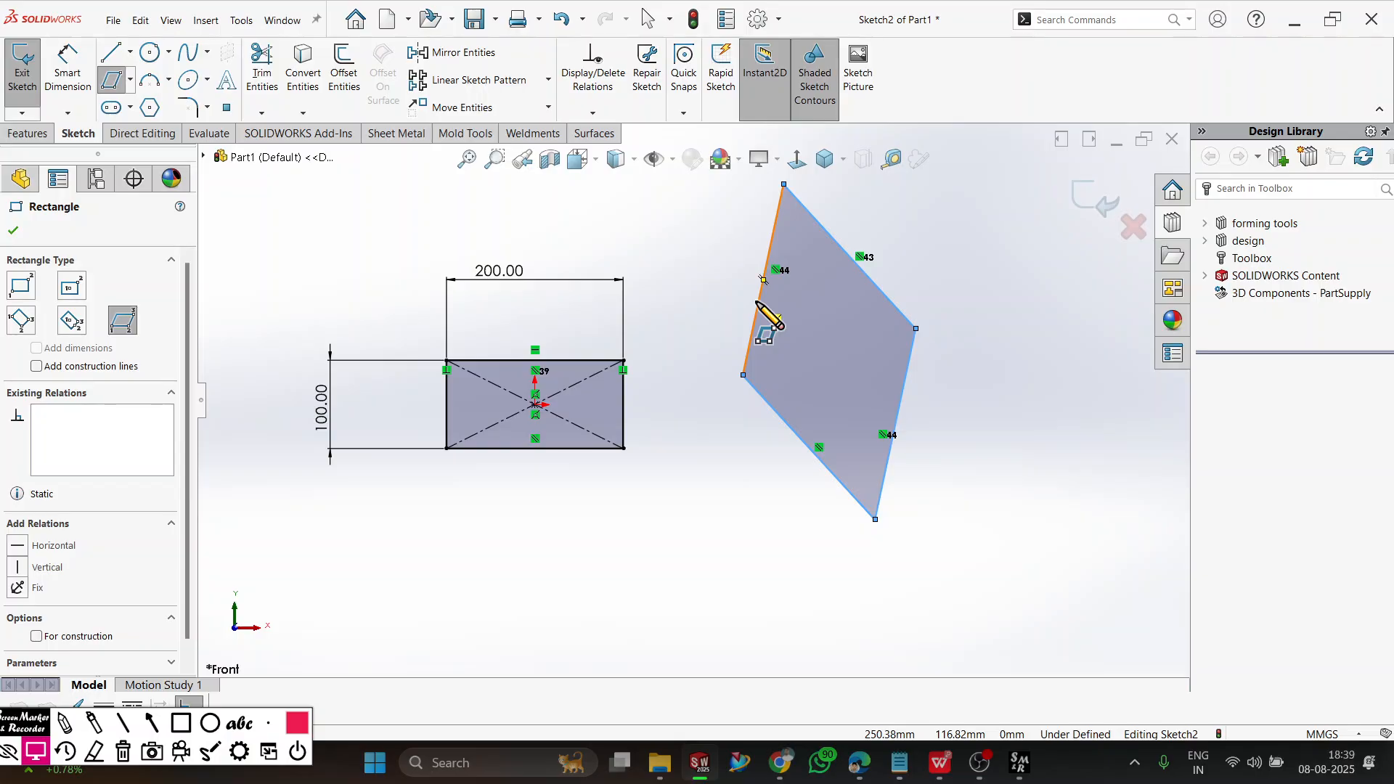
left_click(13, 231)
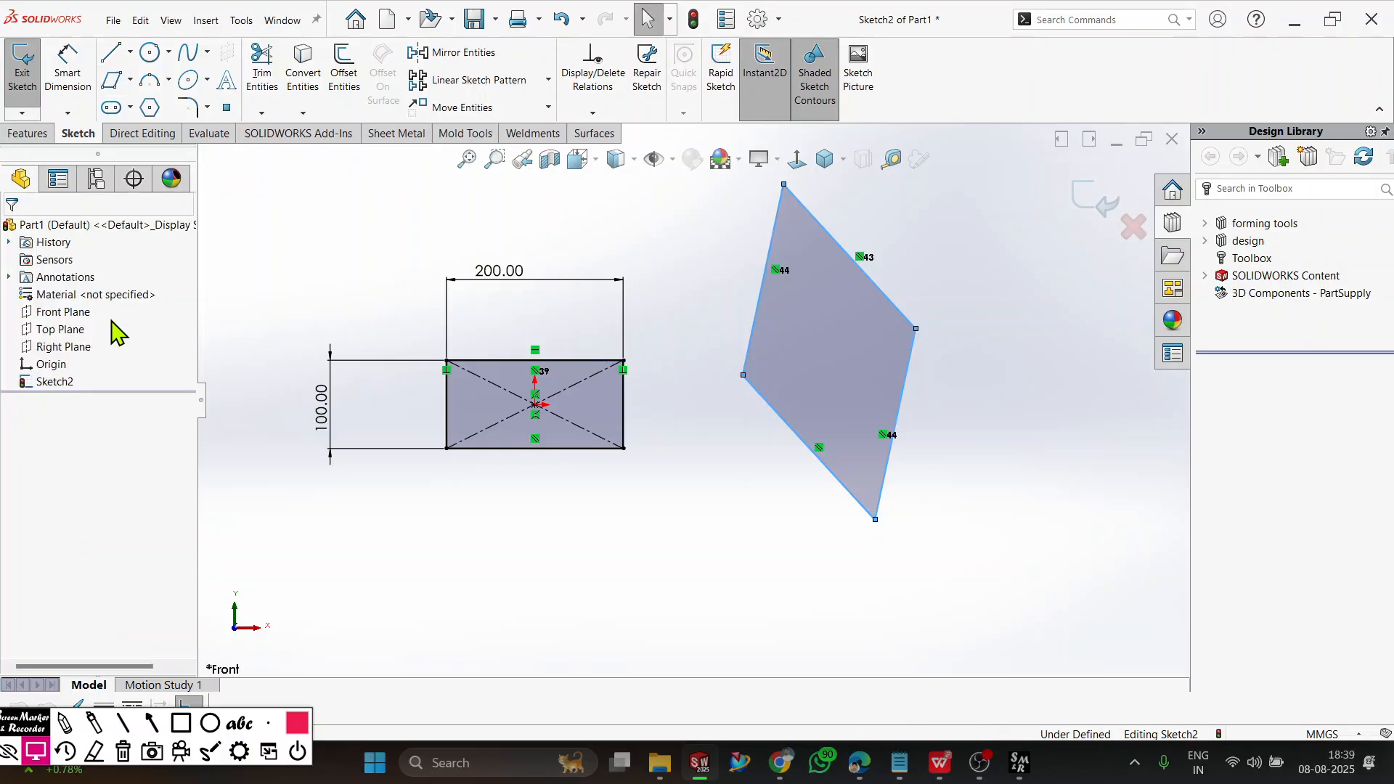
left_click(583, 592)
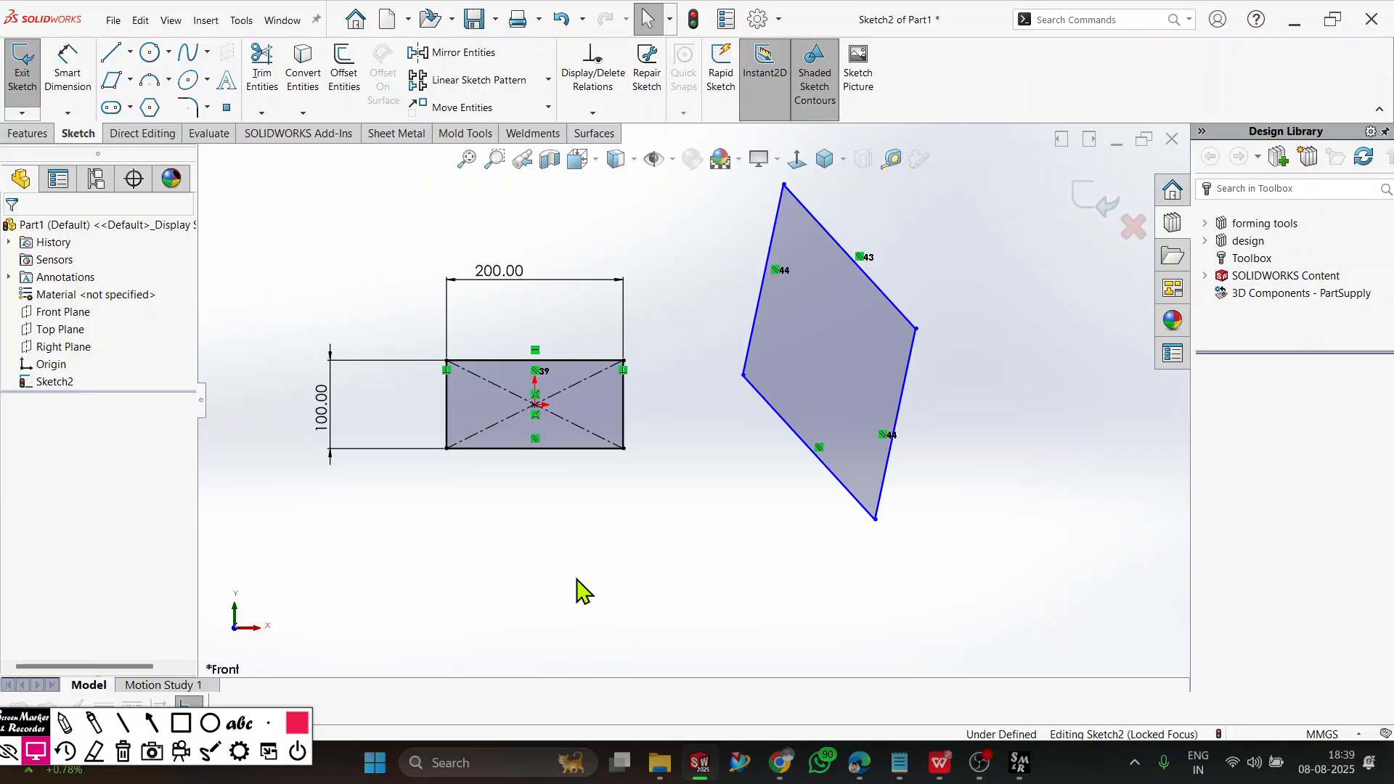
Delete the rectangle, the parallelogram and all dimensions from the sketch.
key("ctrl+a")
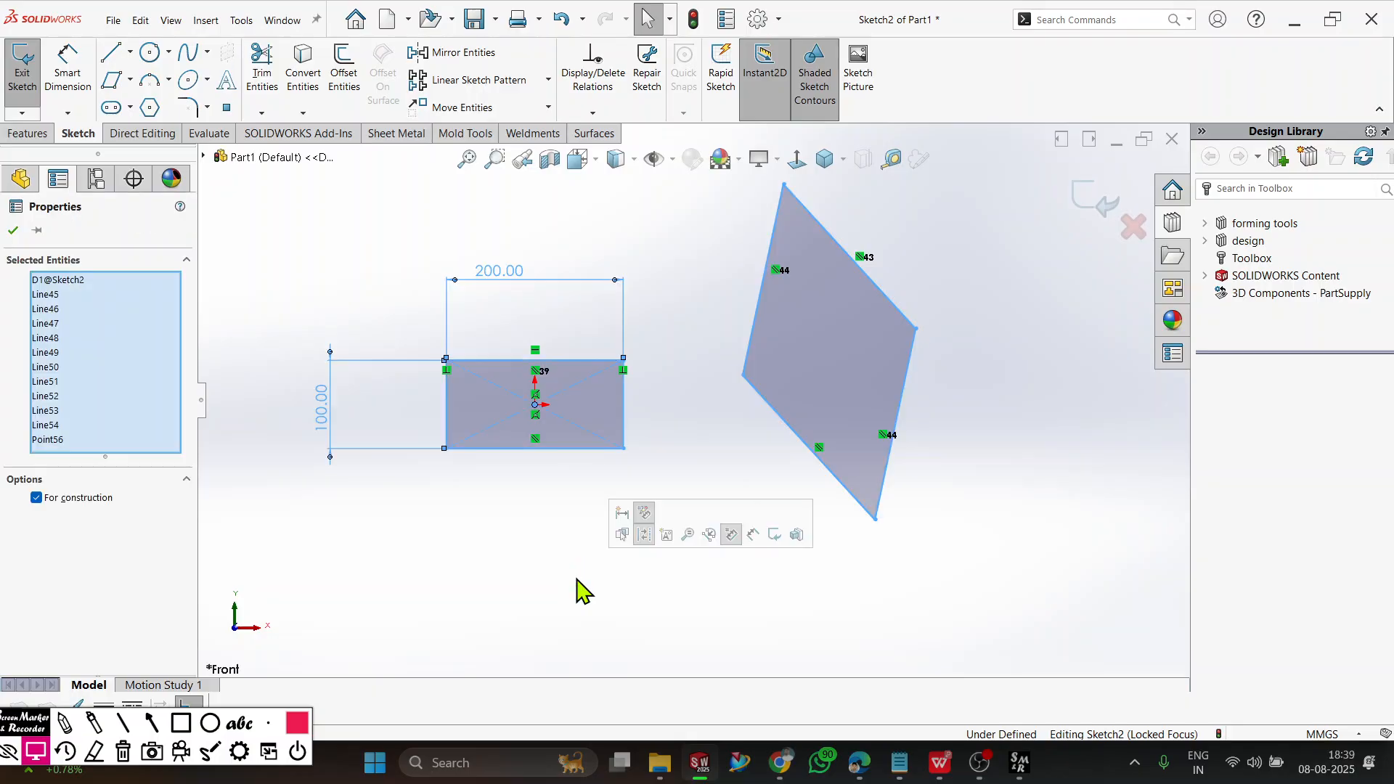
key("Delete")
scroll(505, 380, "up", 2)
scroll(531, 376, "down", 3)
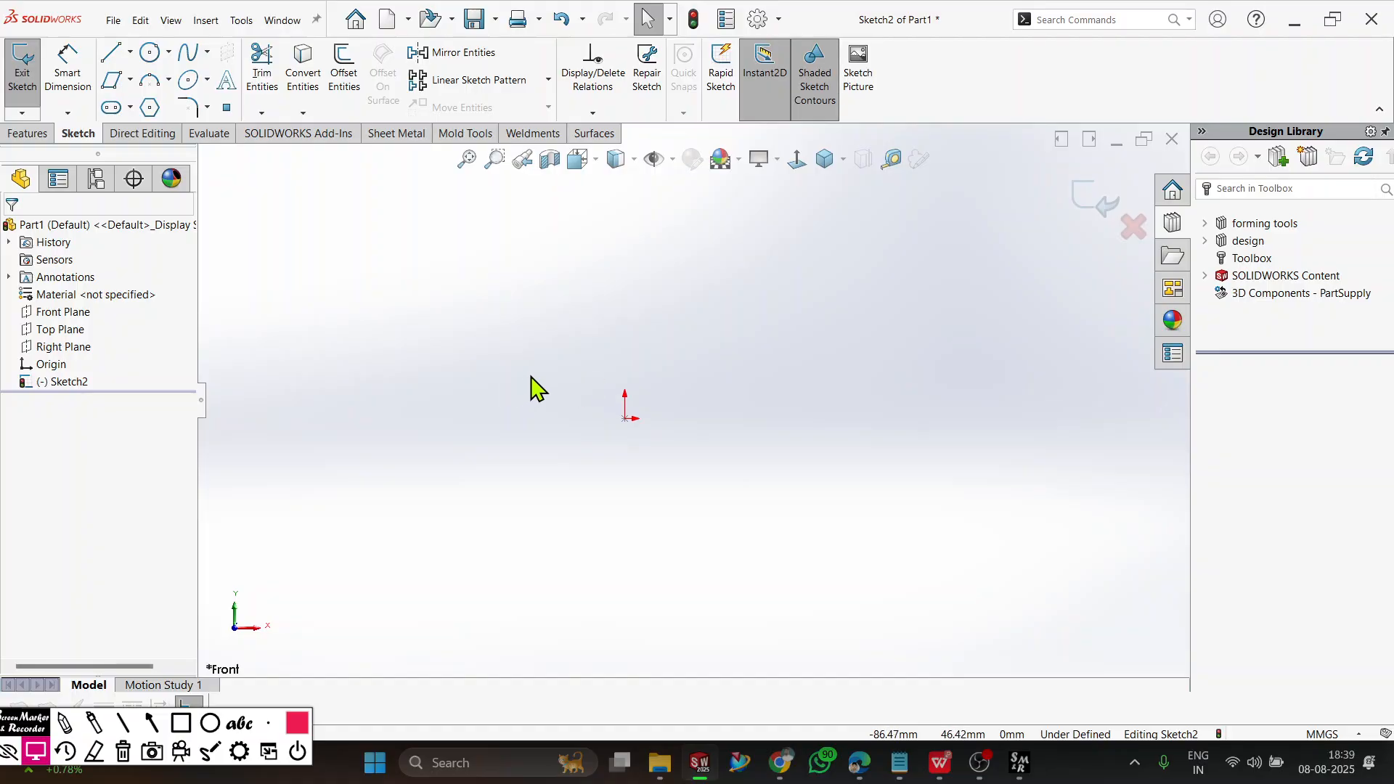
Draw a centerpoint arc centered on the origin, bulging upward through about 180° with a radius of about 355 mm.
left_click(169, 82)
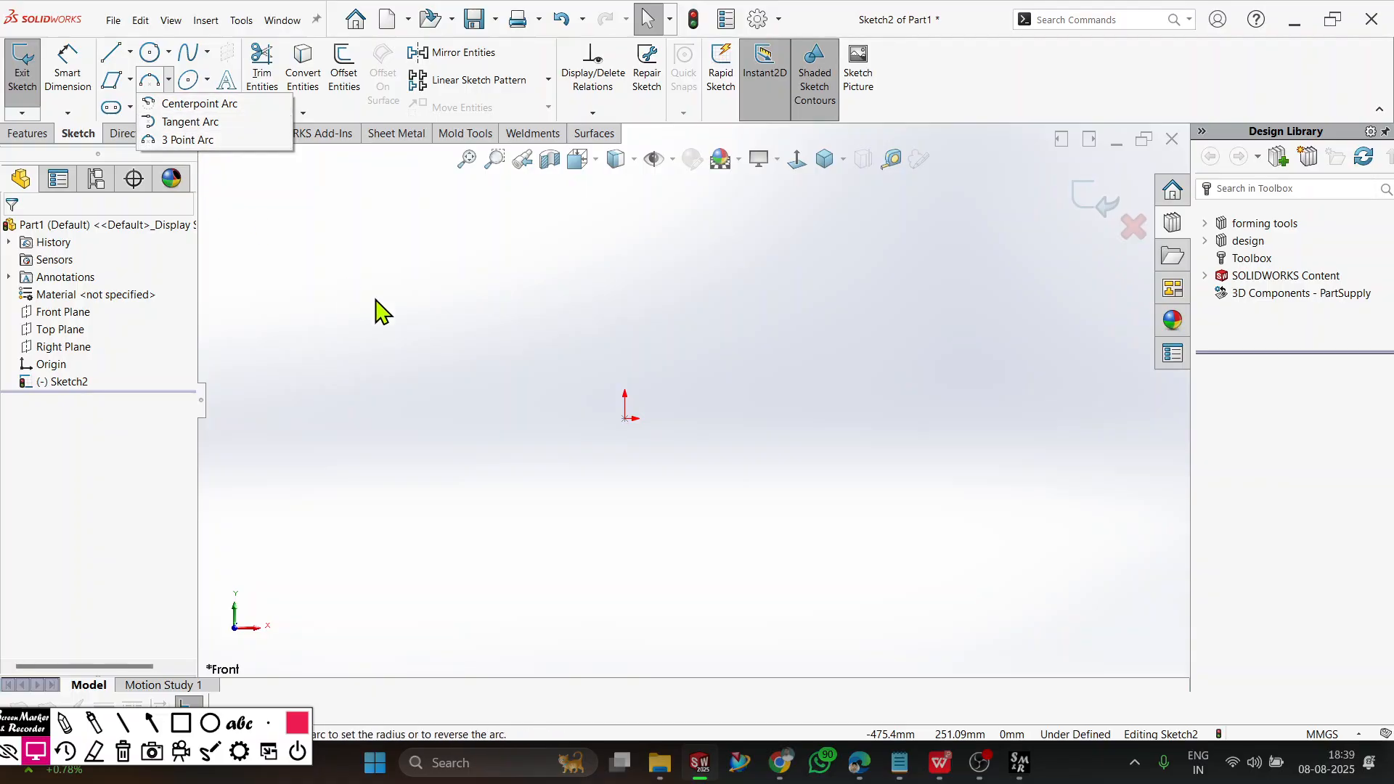
left_click(151, 86)
left_click(21, 286)
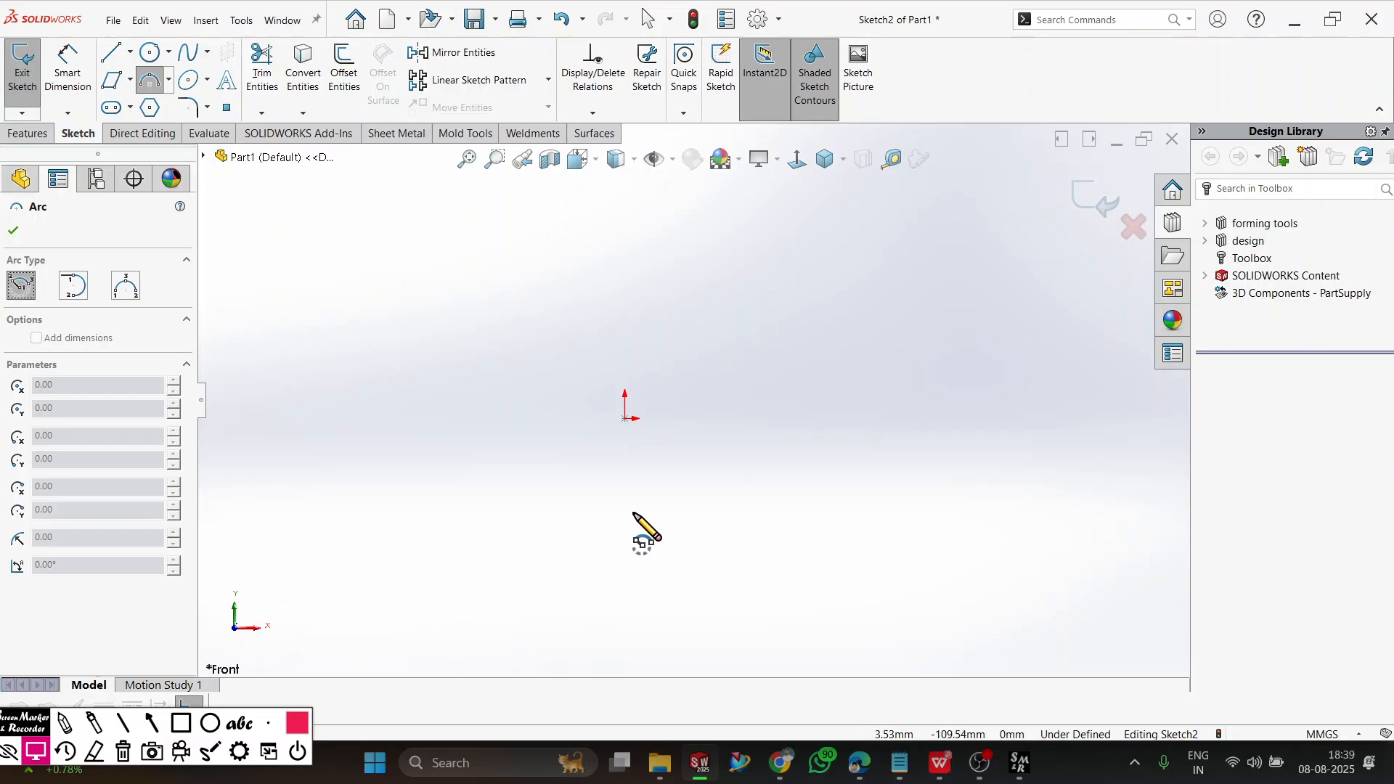
left_click(624, 419)
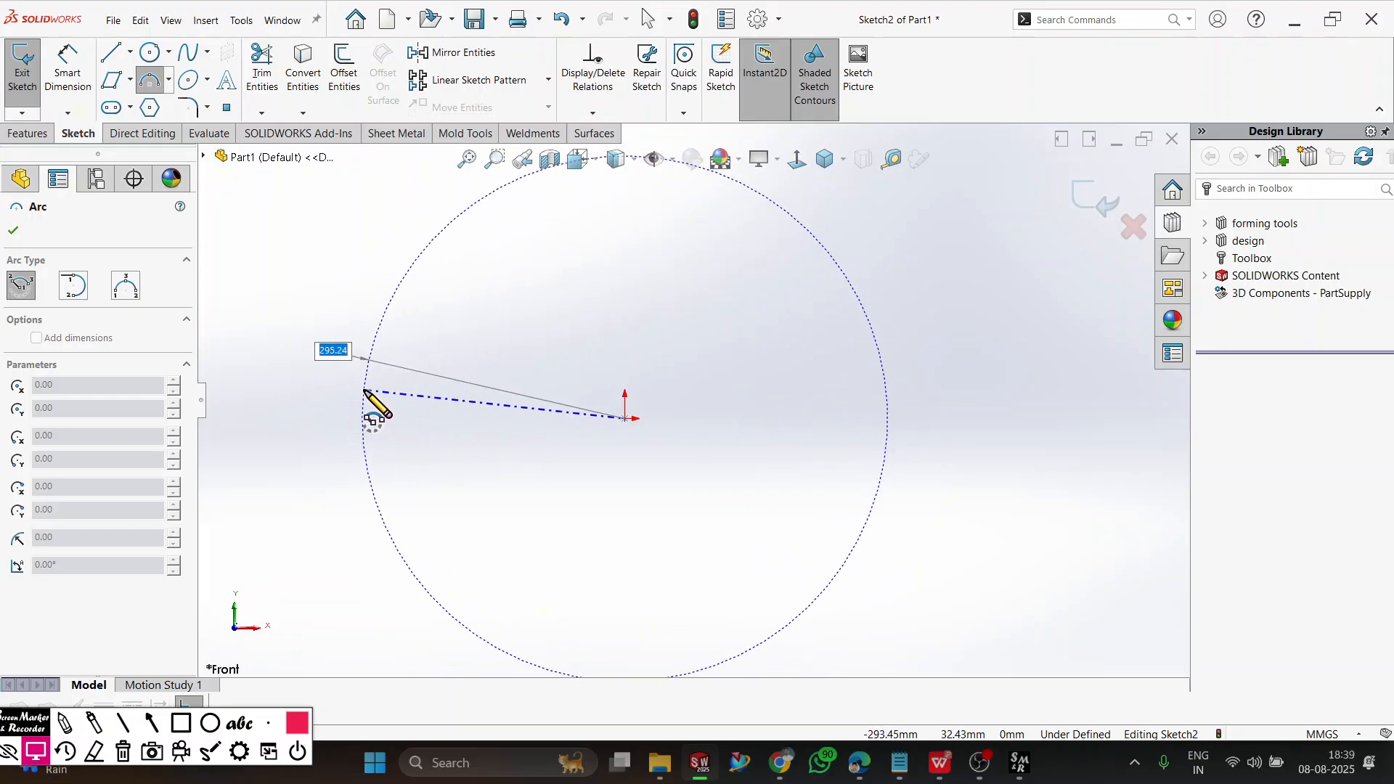
left_click(320, 425)
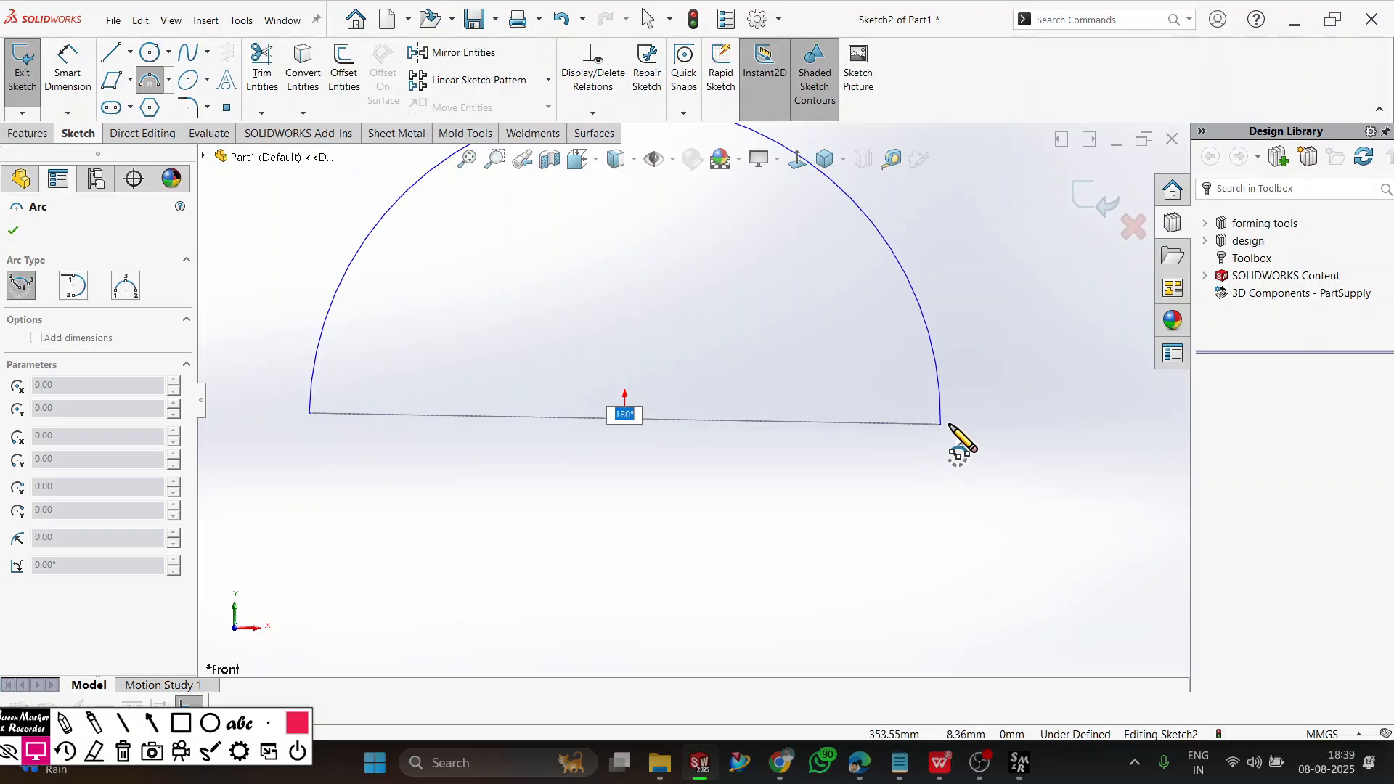
left_click(943, 419)
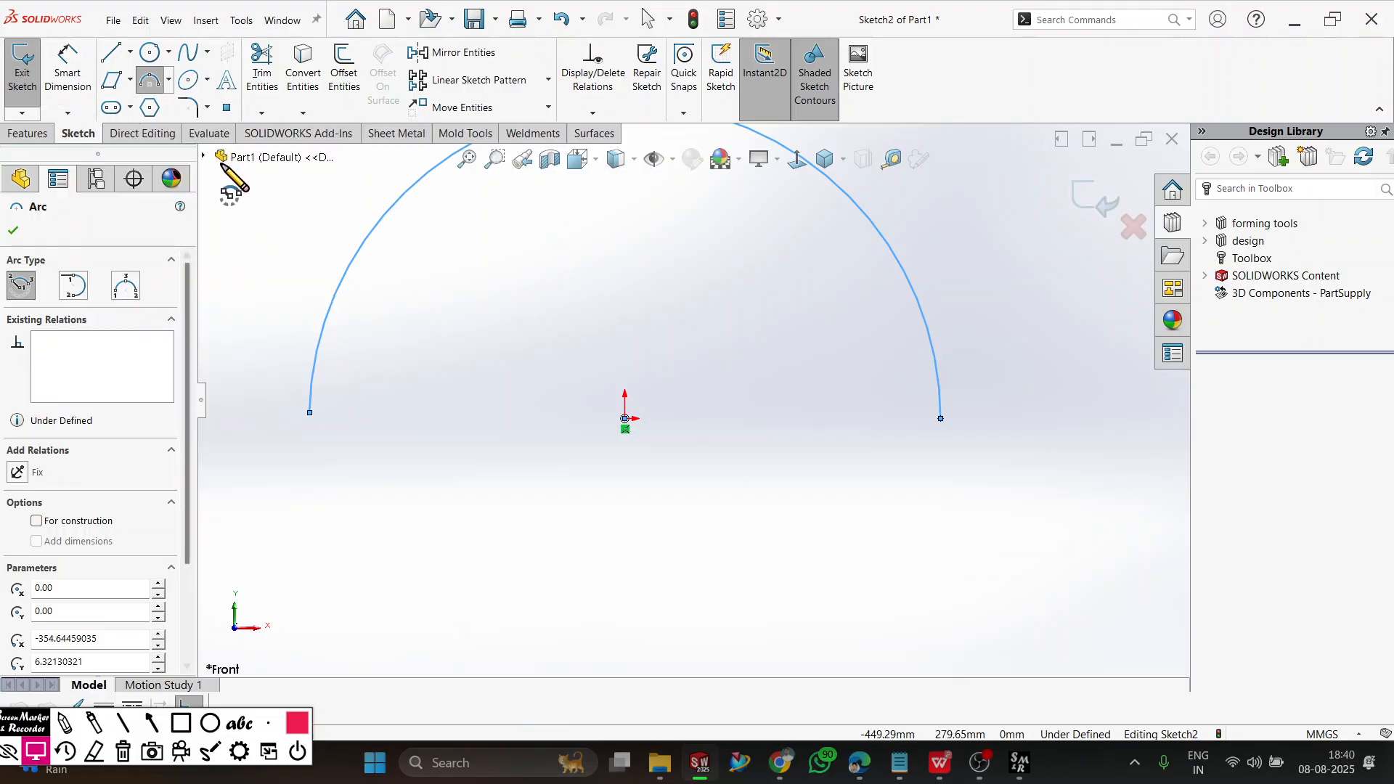
Draw a tangent arc with a radius of about 162 mm from the right end of the semicircle, curving down and outward.
left_click(77, 294)
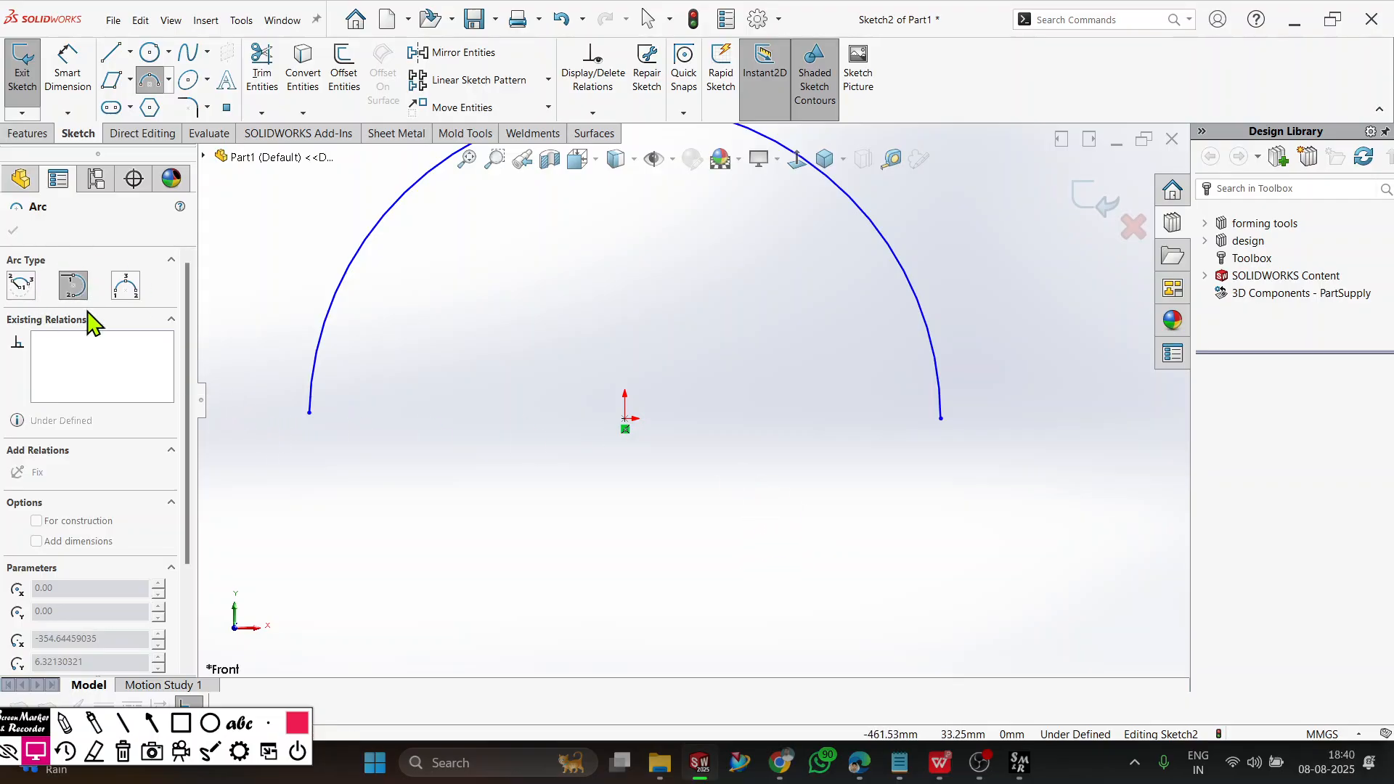
scroll(622, 554, "up", 1)
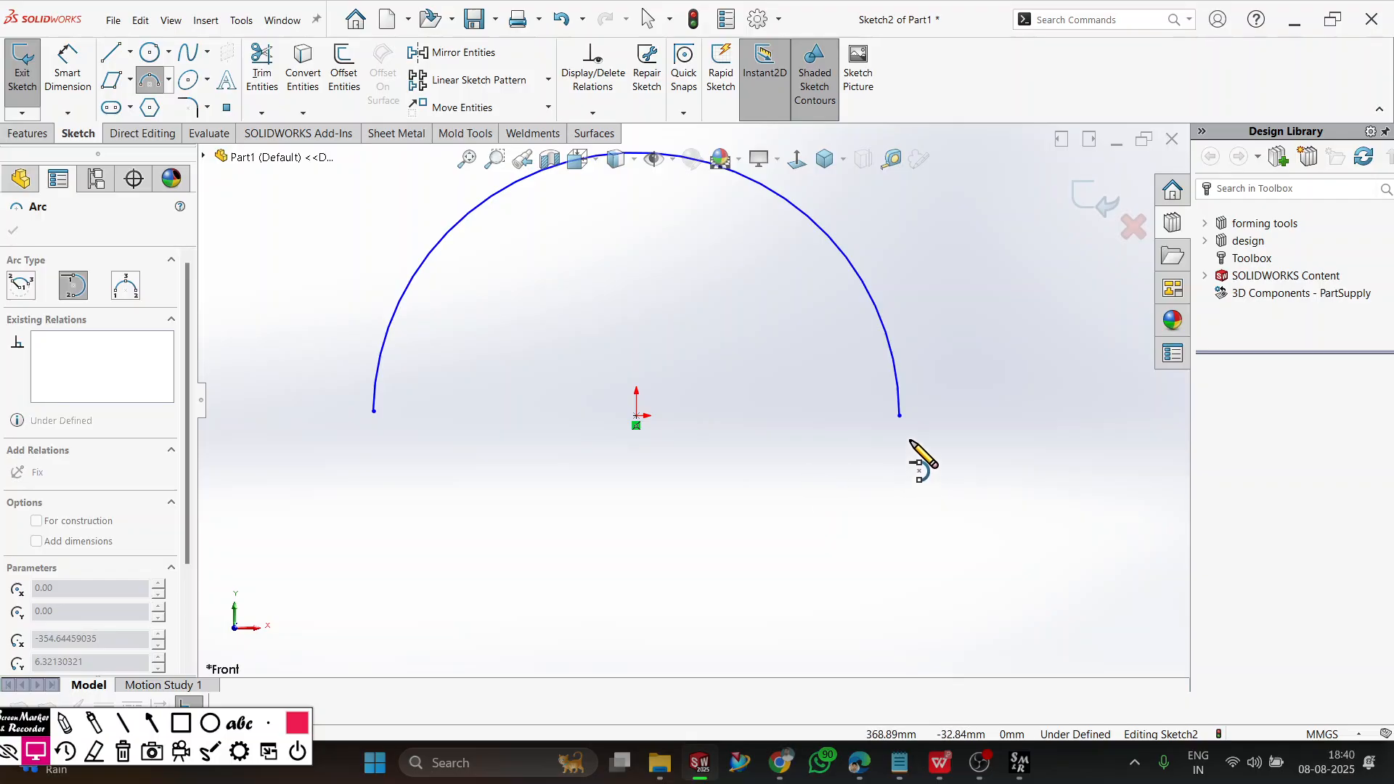
left_click(899, 412)
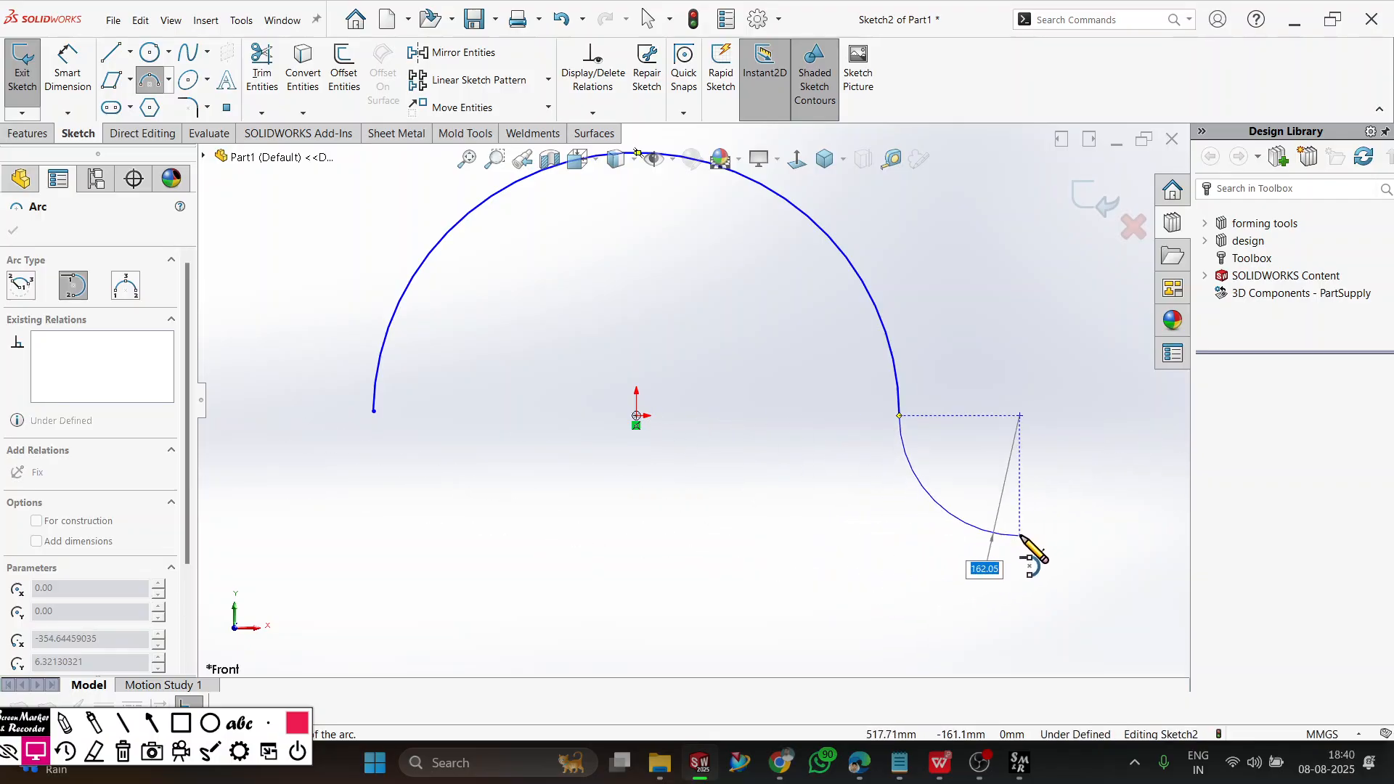
left_click(1020, 536)
key("z")
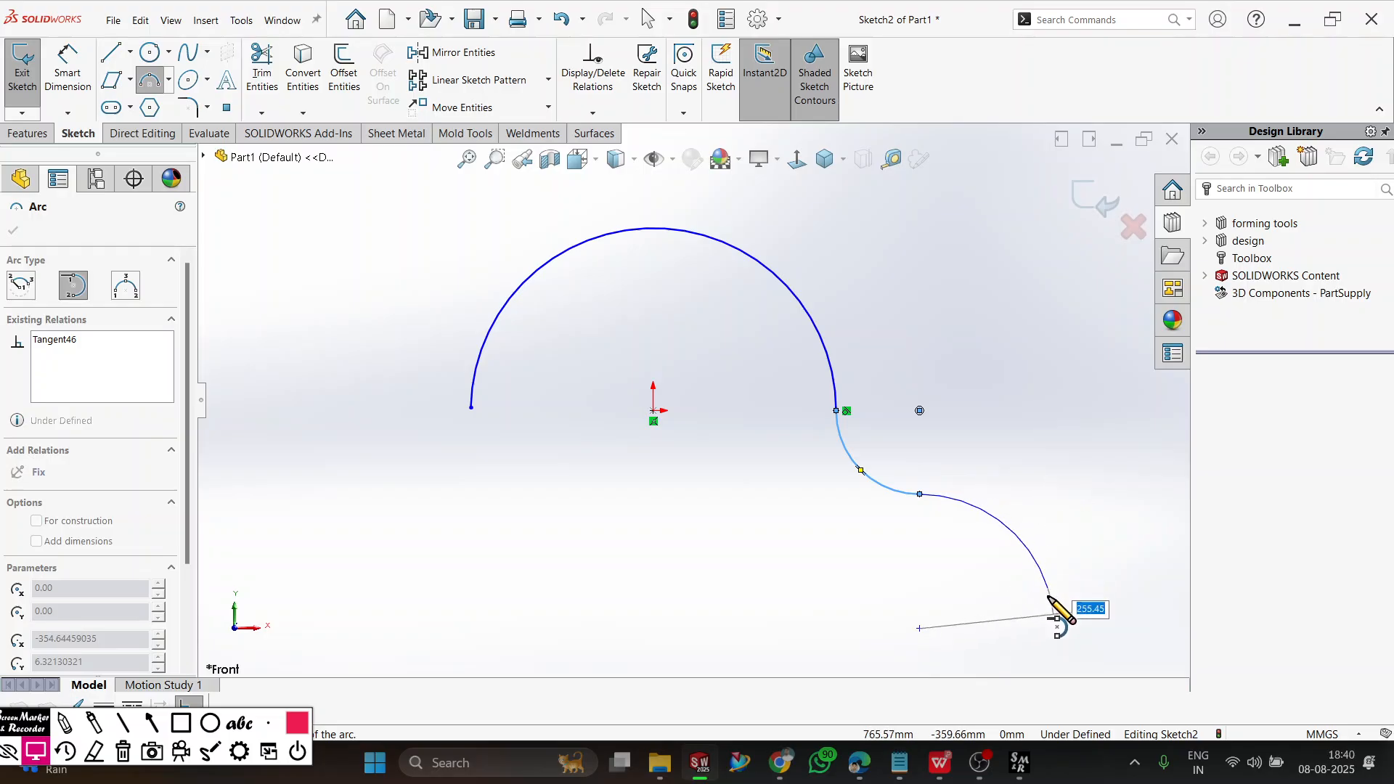
Continue the chain with three more connected arcs running down to the right, starting with one of about 255 mm radius, and end the Arc command.
left_click(1046, 613)
key("z")
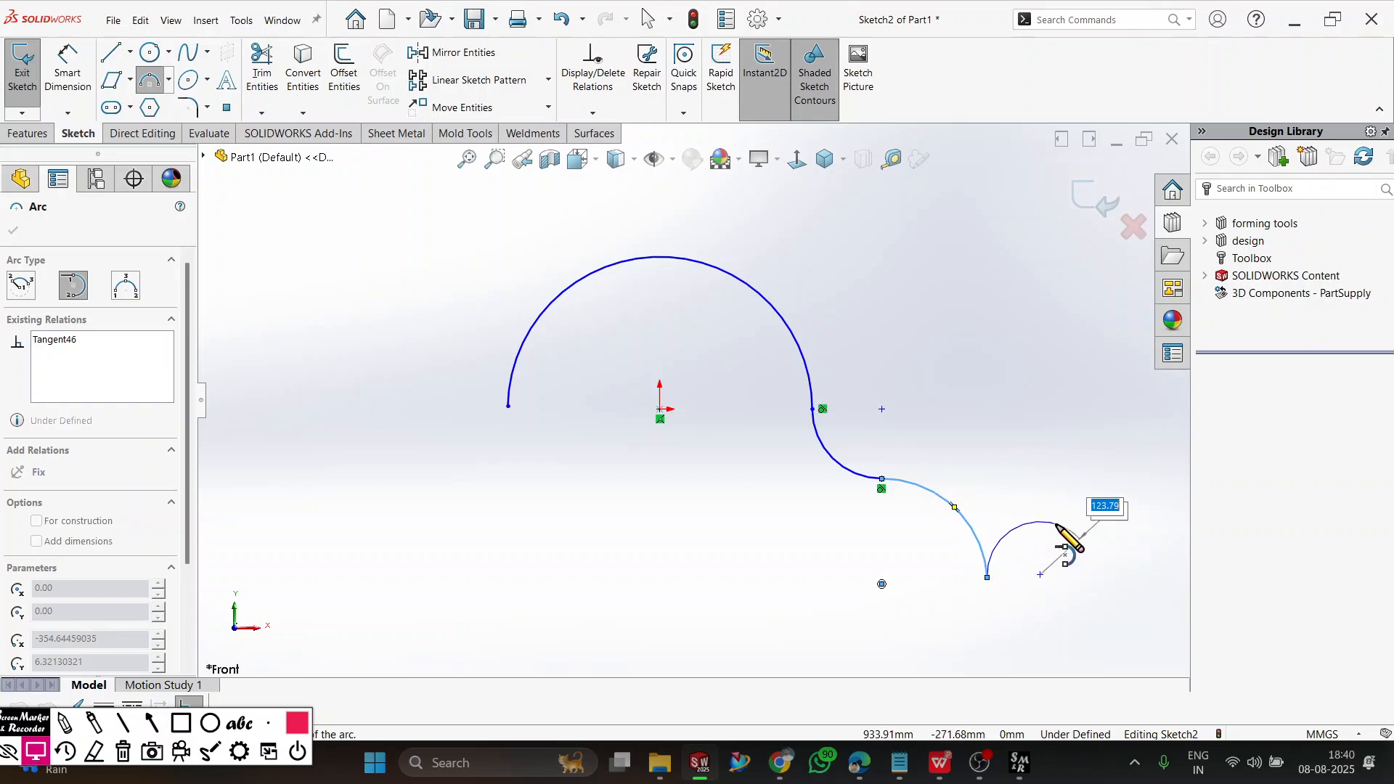
left_click(988, 577)
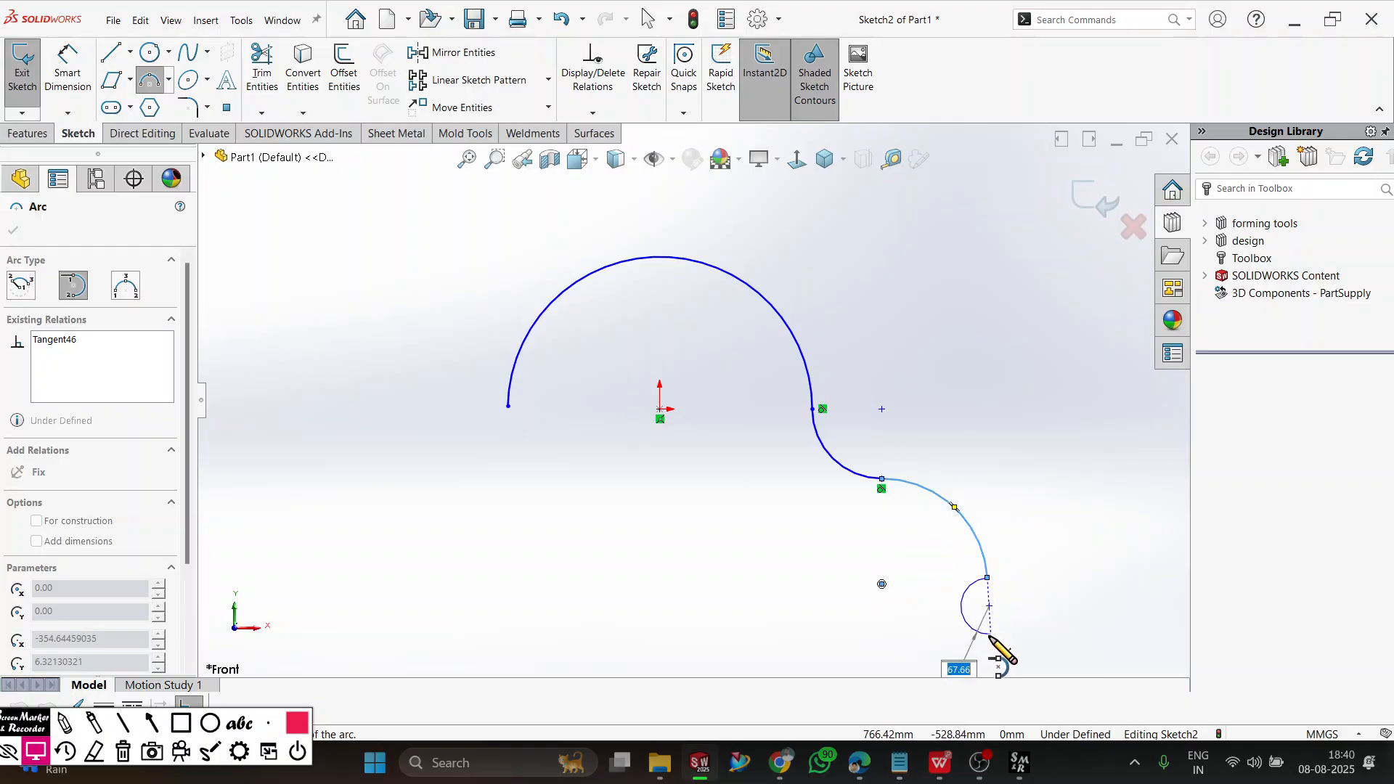
key("z")
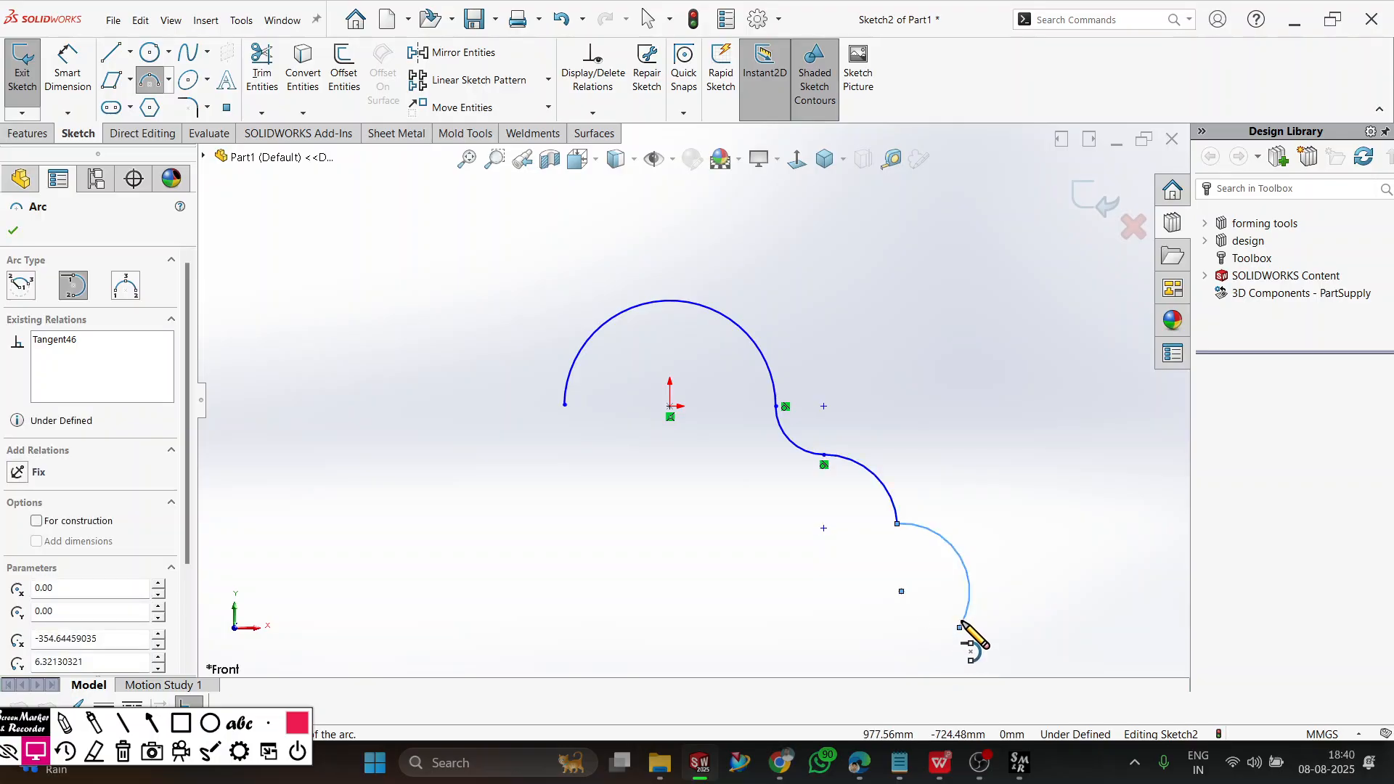
left_click(960, 628)
key("z")
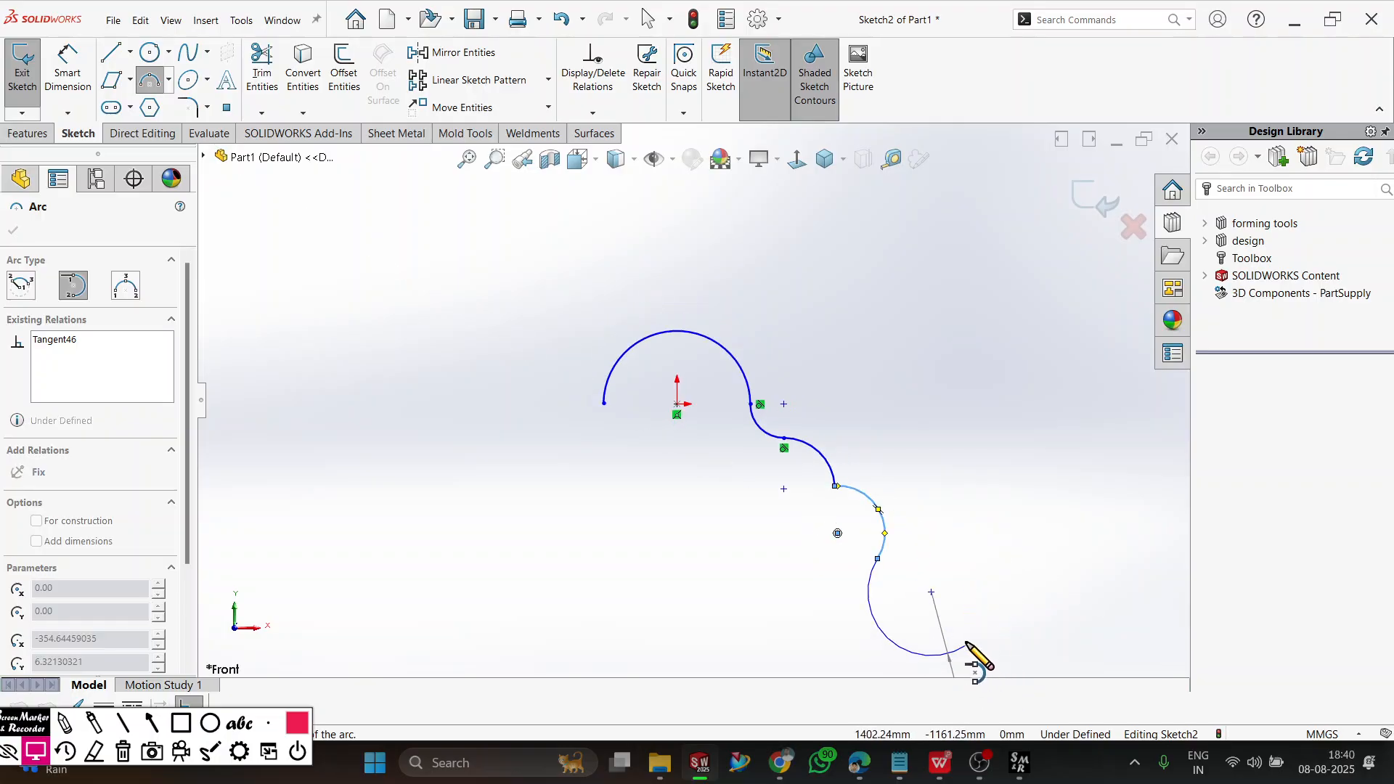
left_click(918, 614)
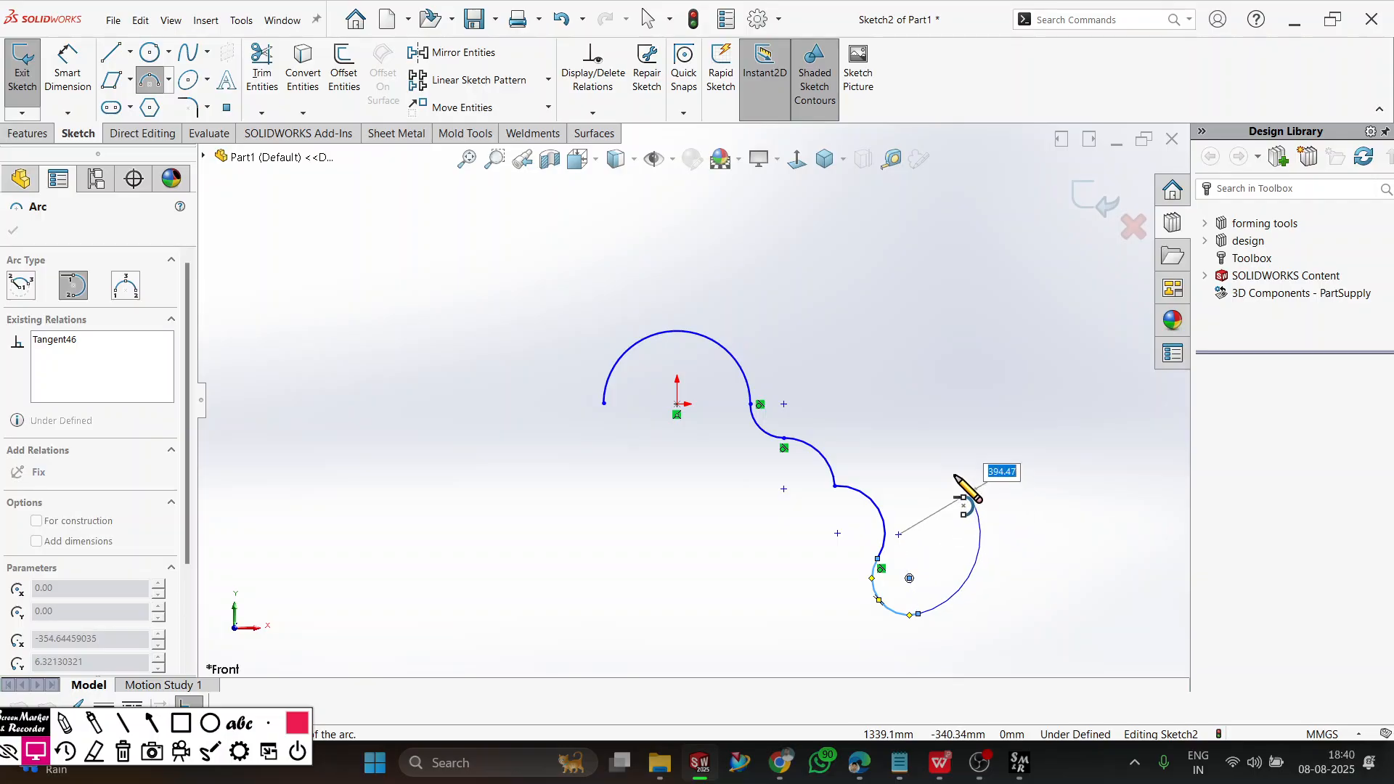
right_click(964, 482)
left_click(995, 498)
Delete all arcs from the sketch.
scroll(900, 570, "down", 2)
scroll(901, 570, "down", 5)
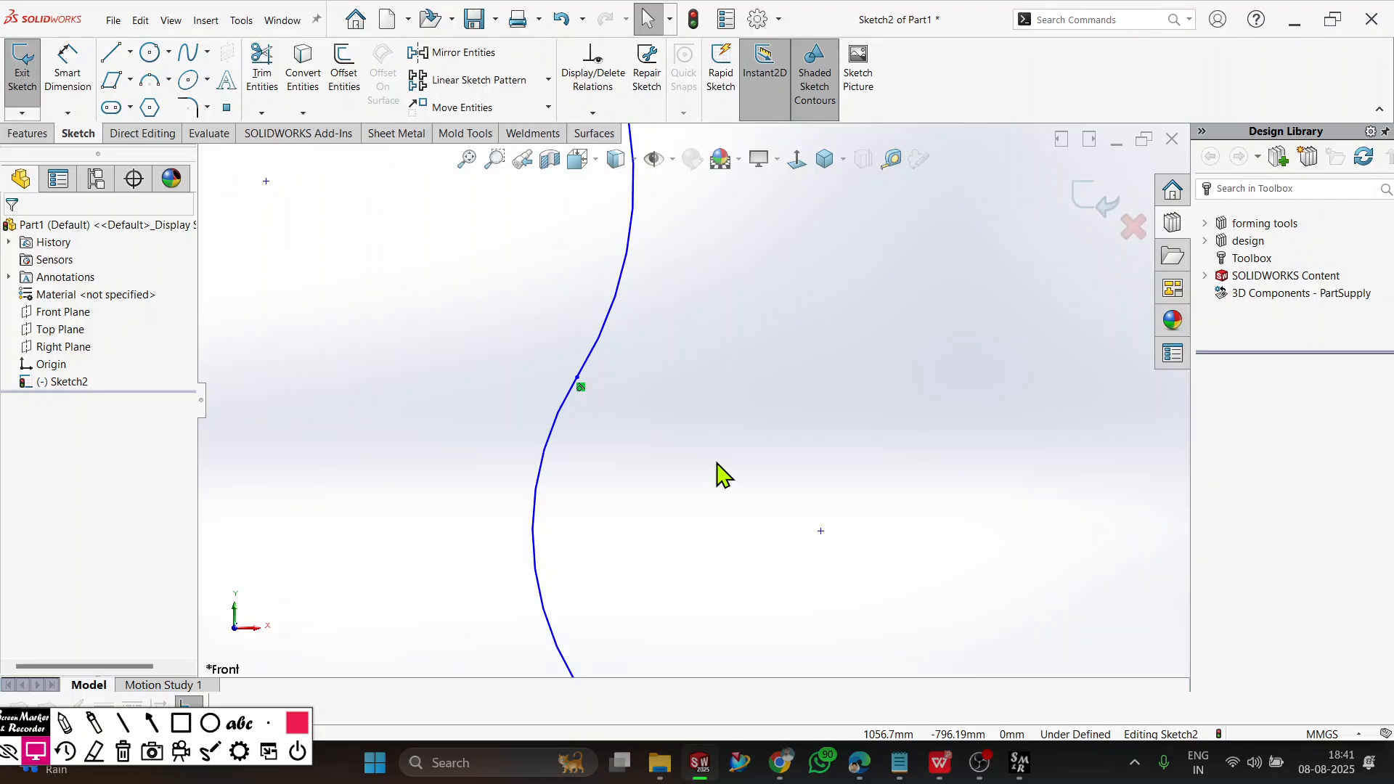
key("ctrl+a")
key("Delete")
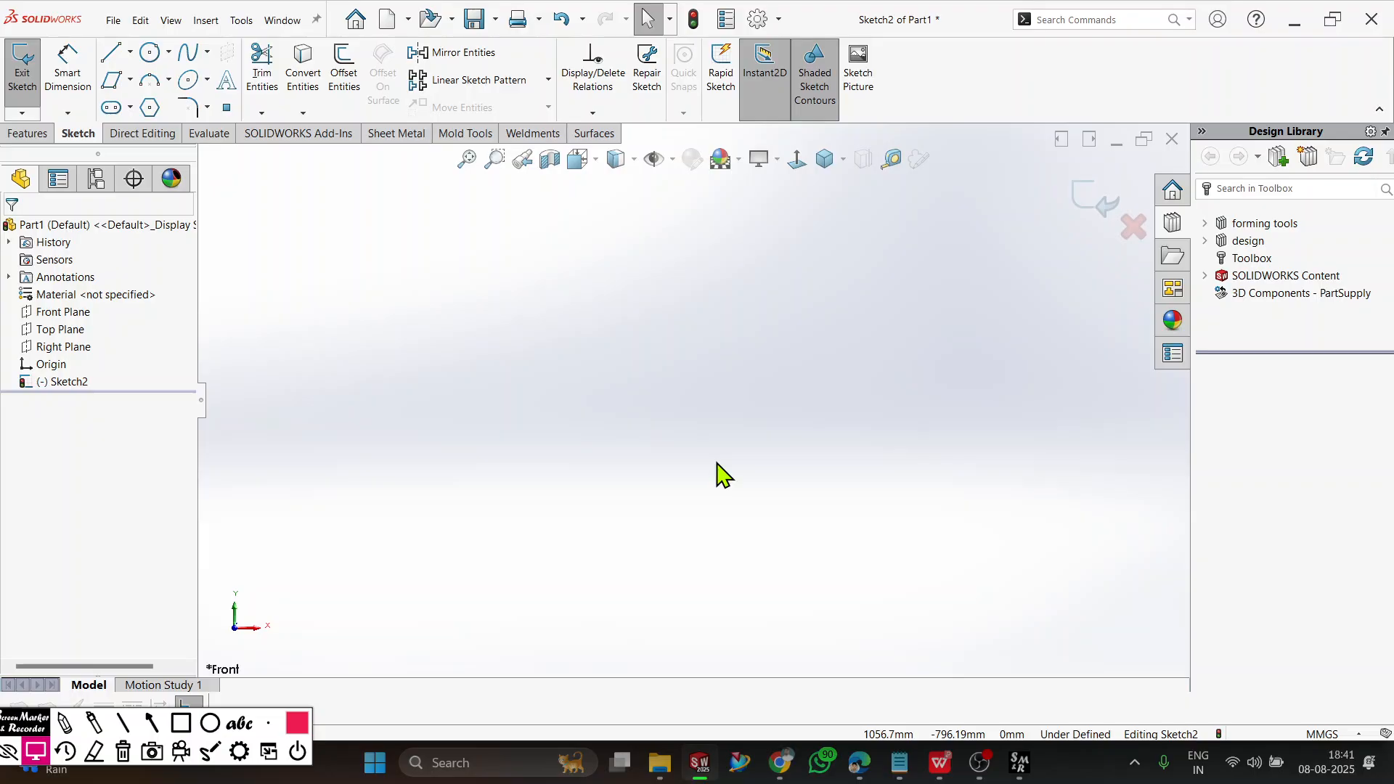
Draw a 3 point arc from the origin to a point about 190 mm to its right, bulging downward with a radius of about 101 mm.
left_click(470, 159)
left_click(47, 365)
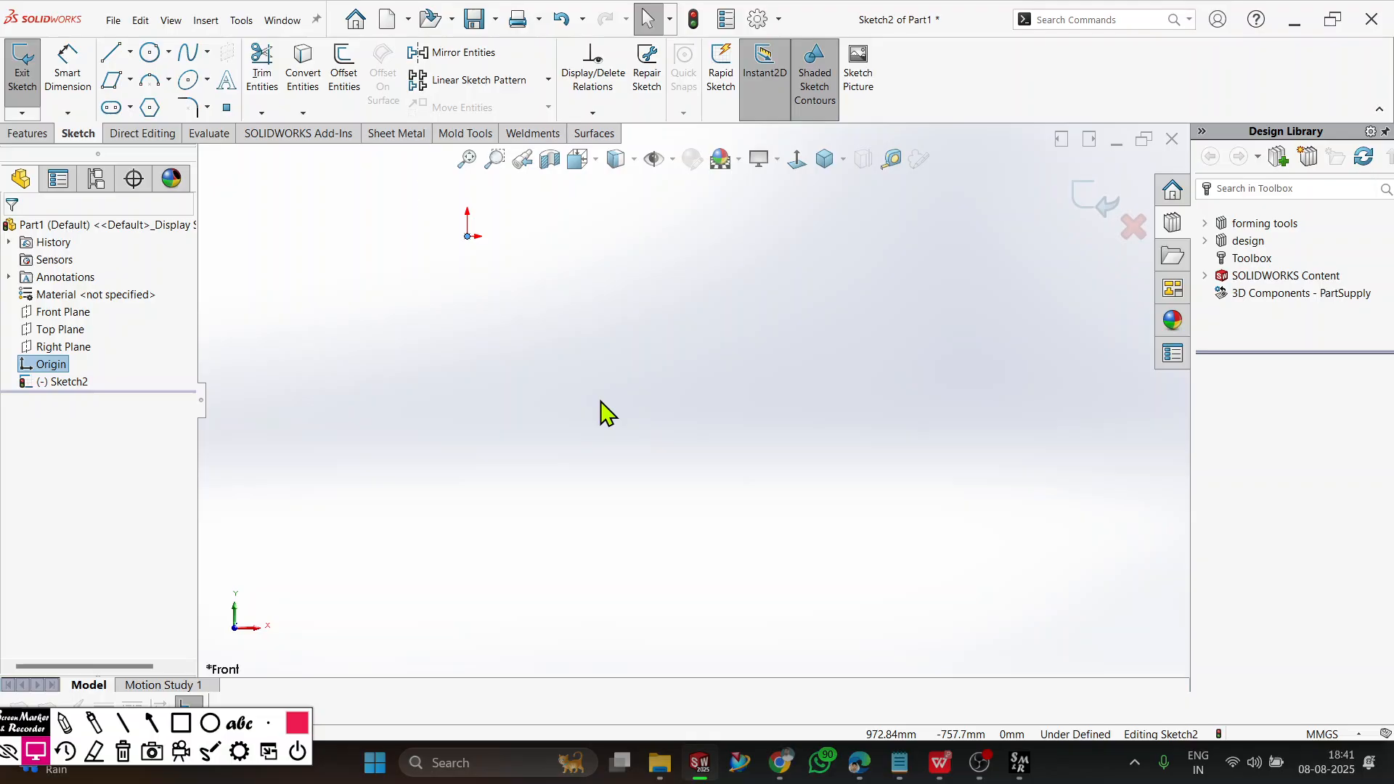
scroll(593, 390, "up", 3)
scroll(575, 271, "down", 3)
scroll(504, 310, "down", 3)
left_click(170, 81)
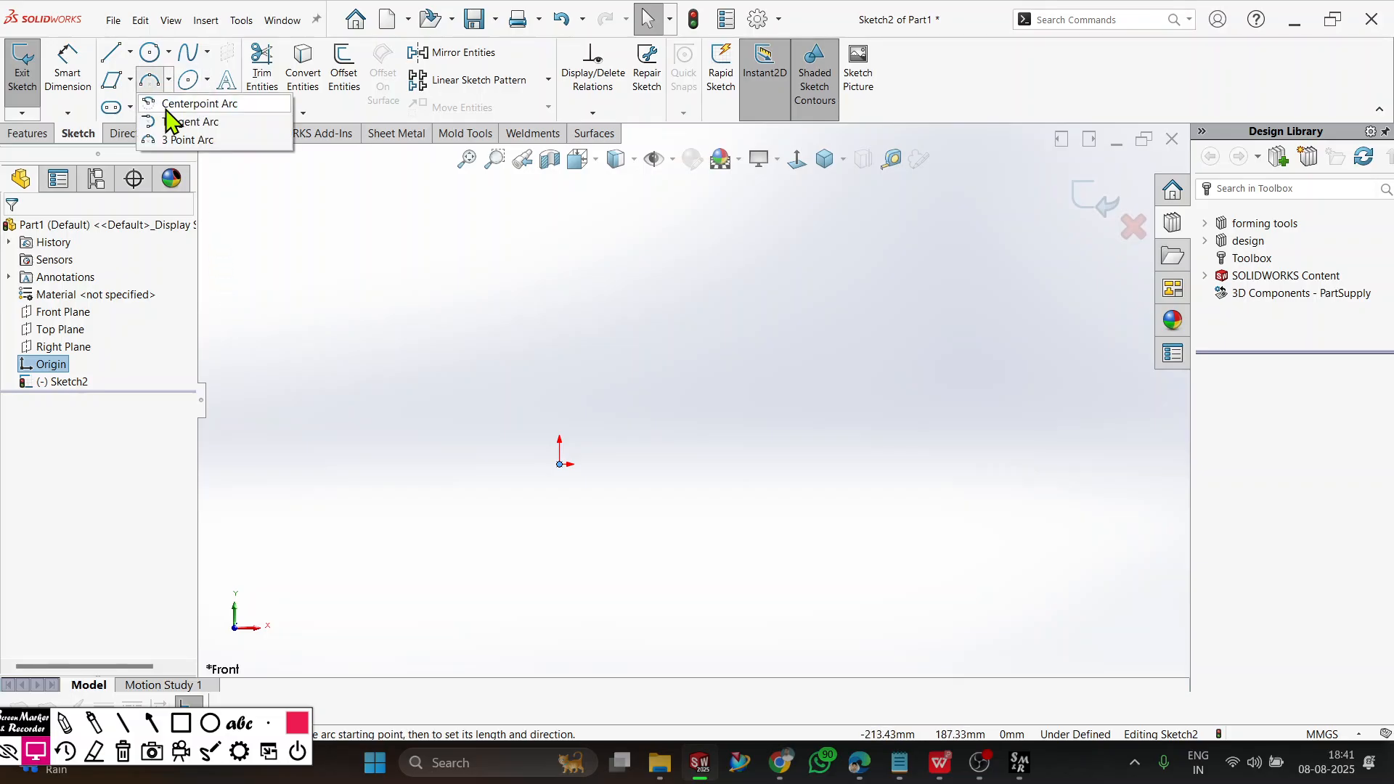
left_click(187, 140)
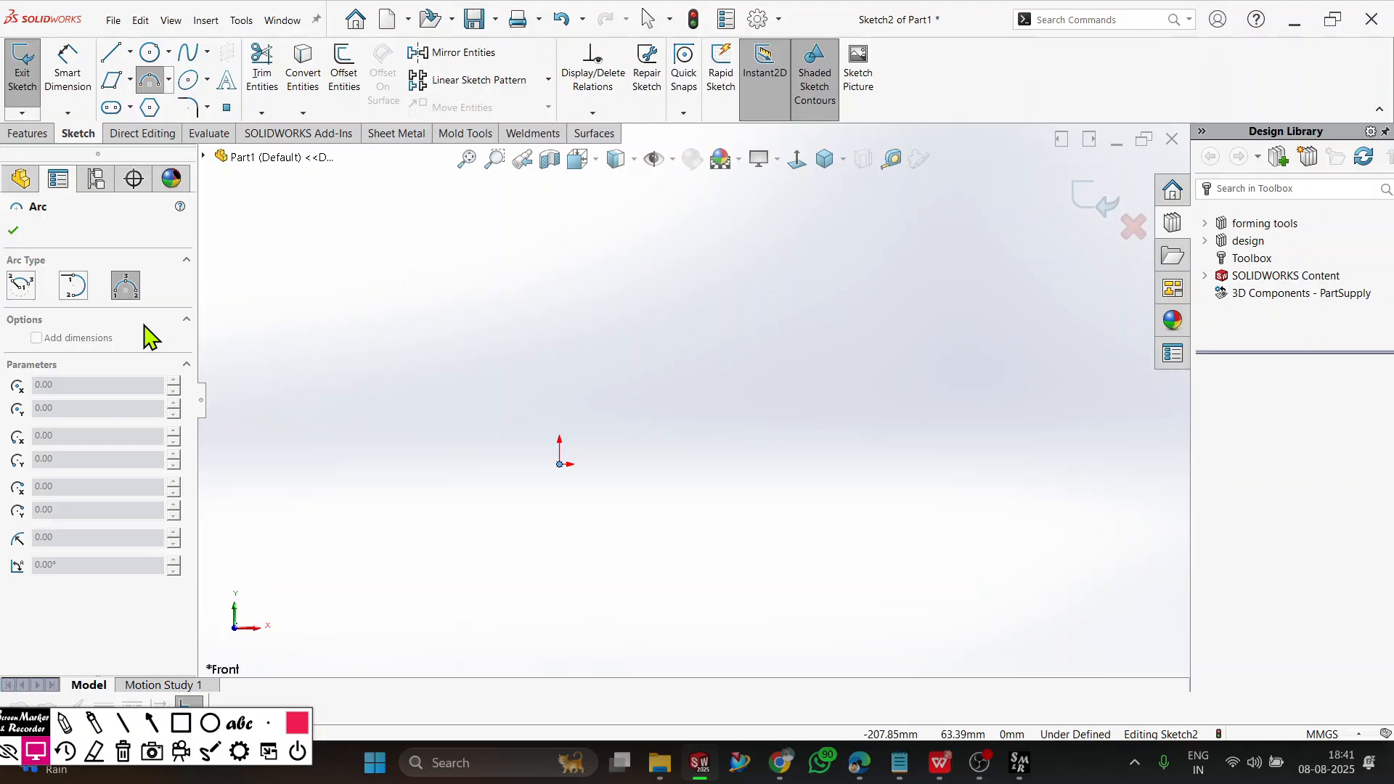
left_click(559, 463)
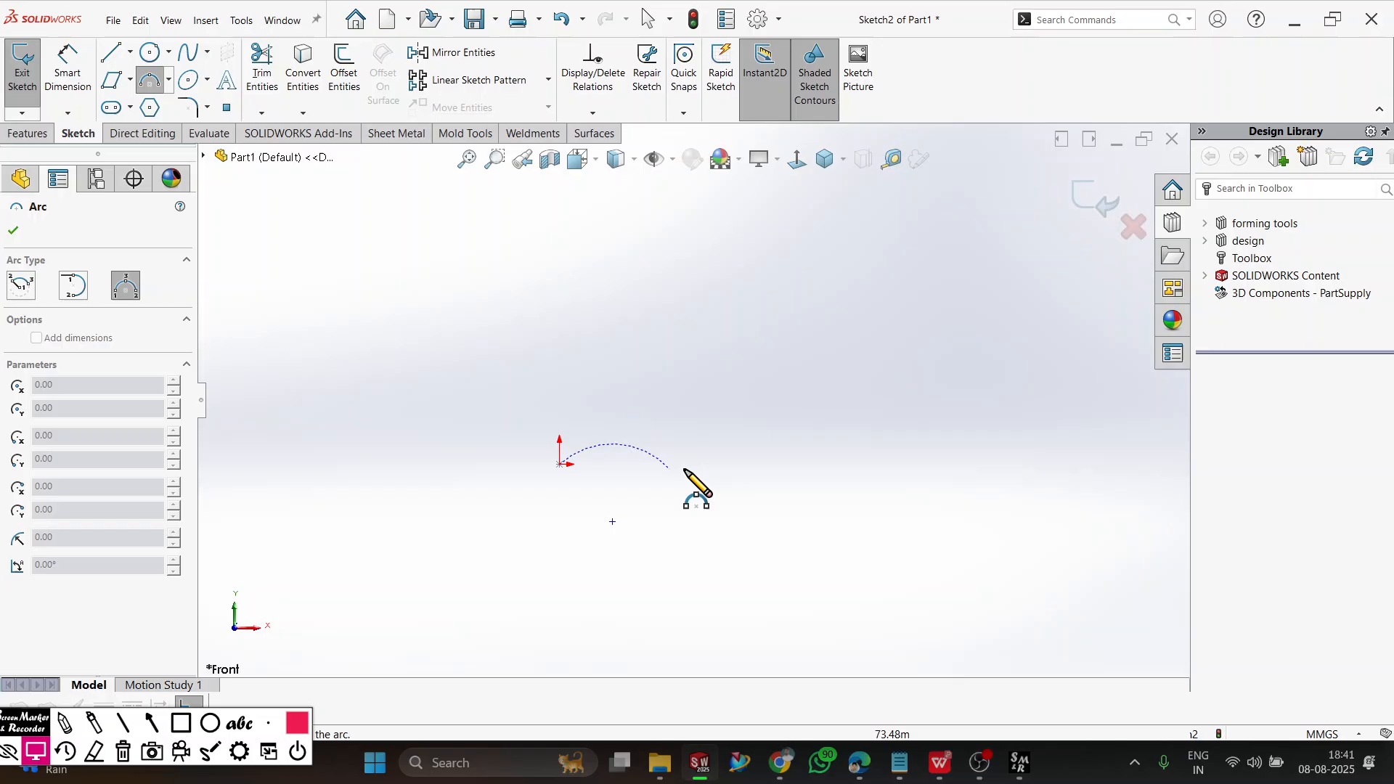
left_click(880, 464)
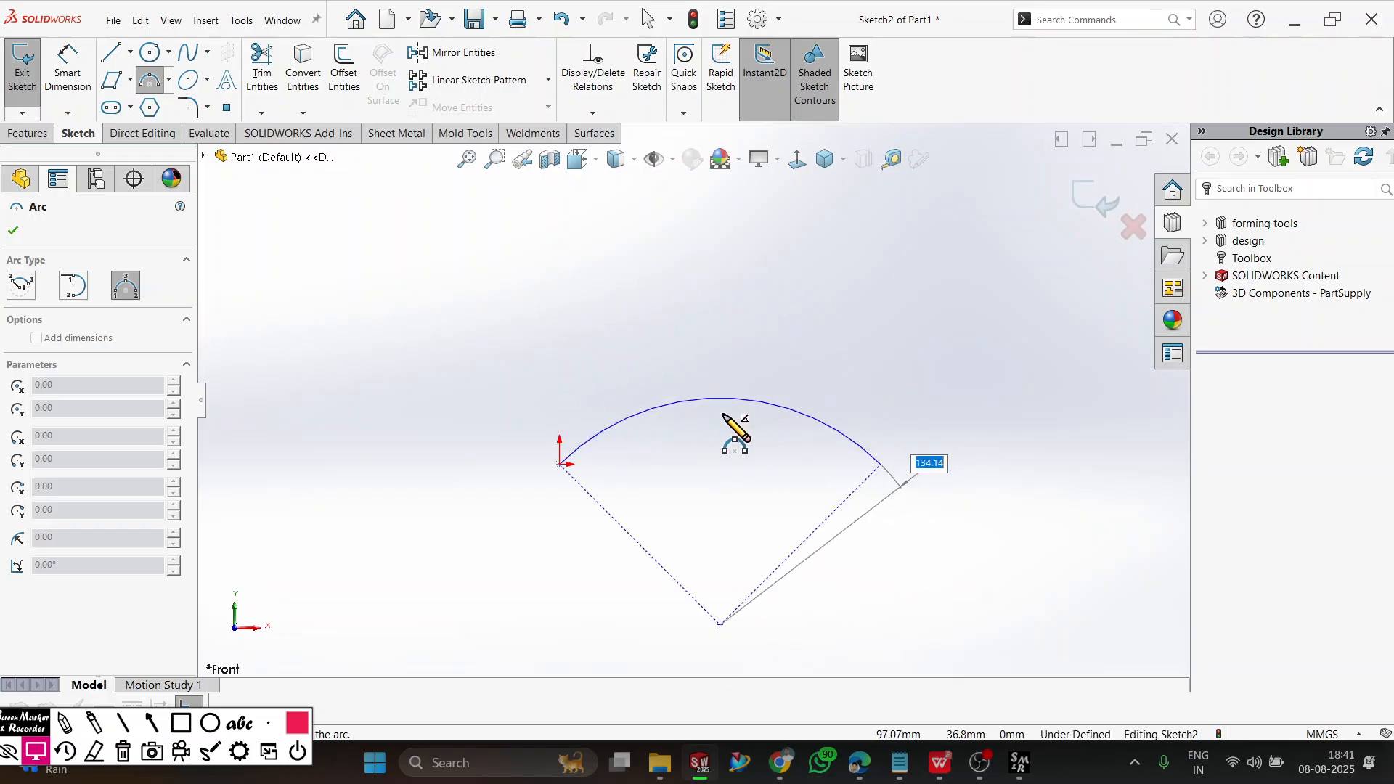
left_click(724, 577)
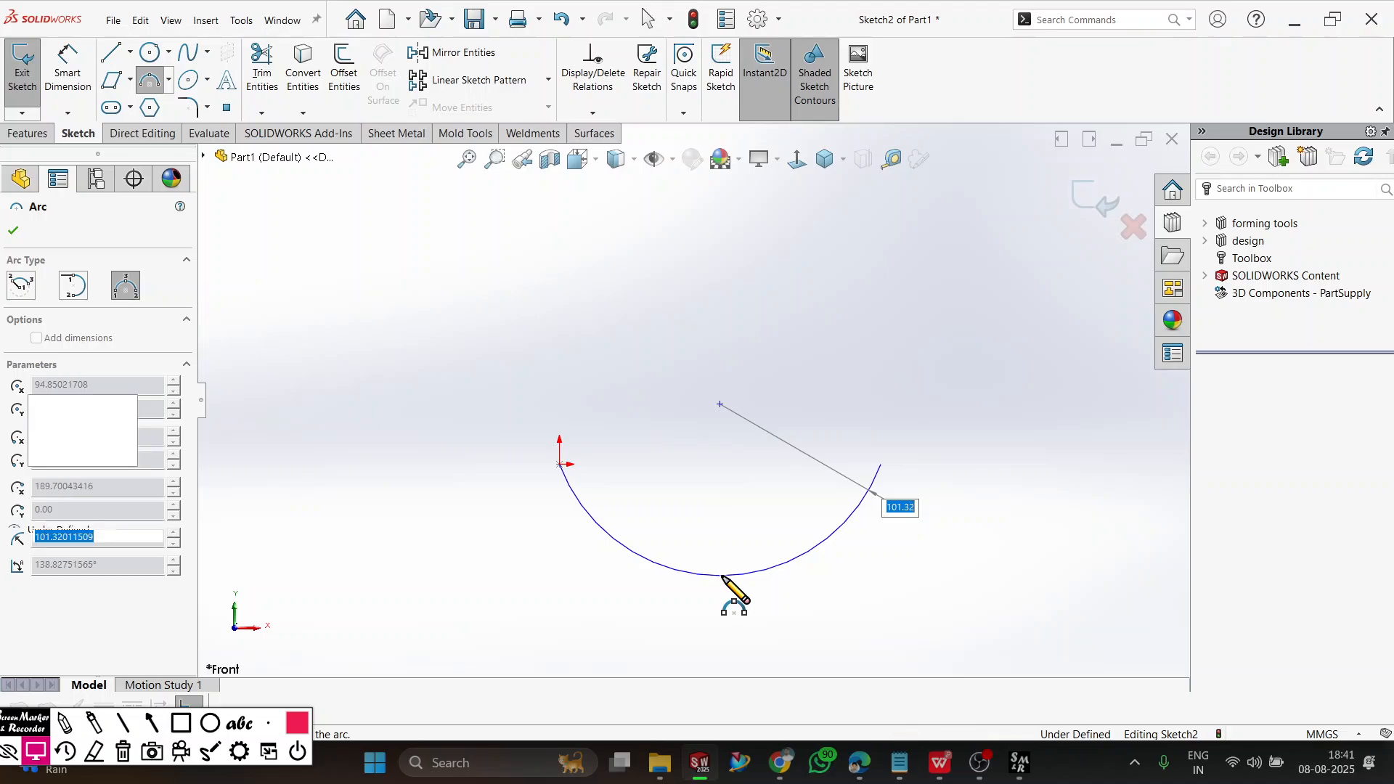
Dimension the 3 point arc's radius as 100 mm.
left_click(67, 76)
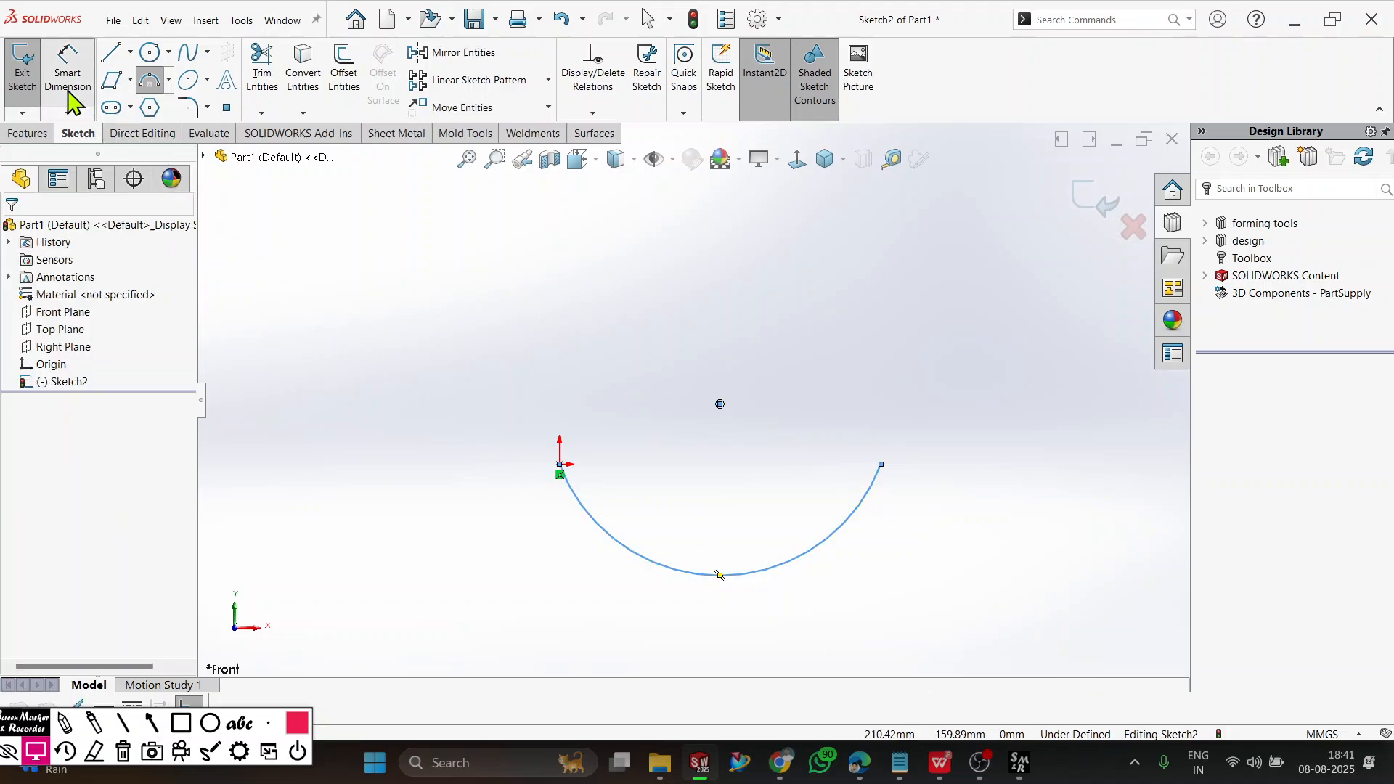
left_click(682, 581)
left_click(679, 517)
type("1")
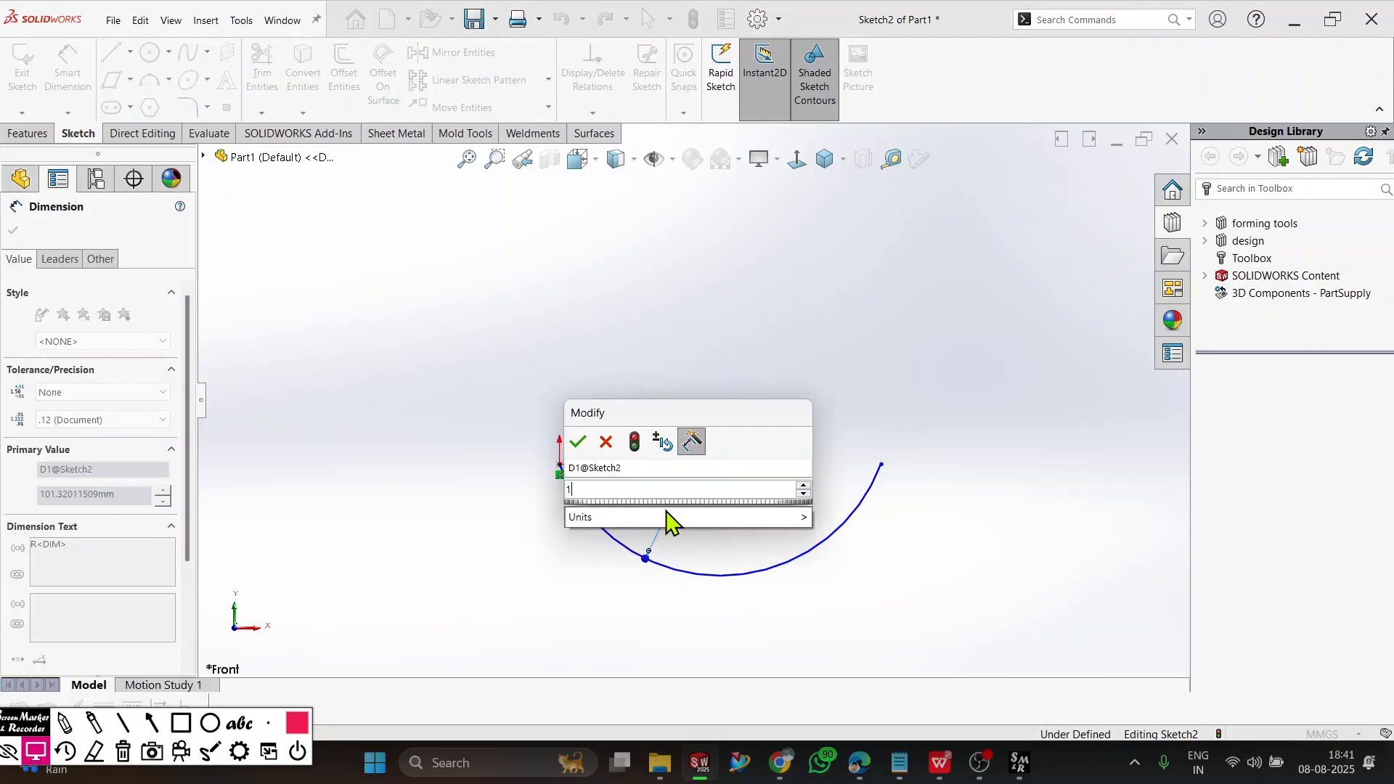
type("00")
key("Return")
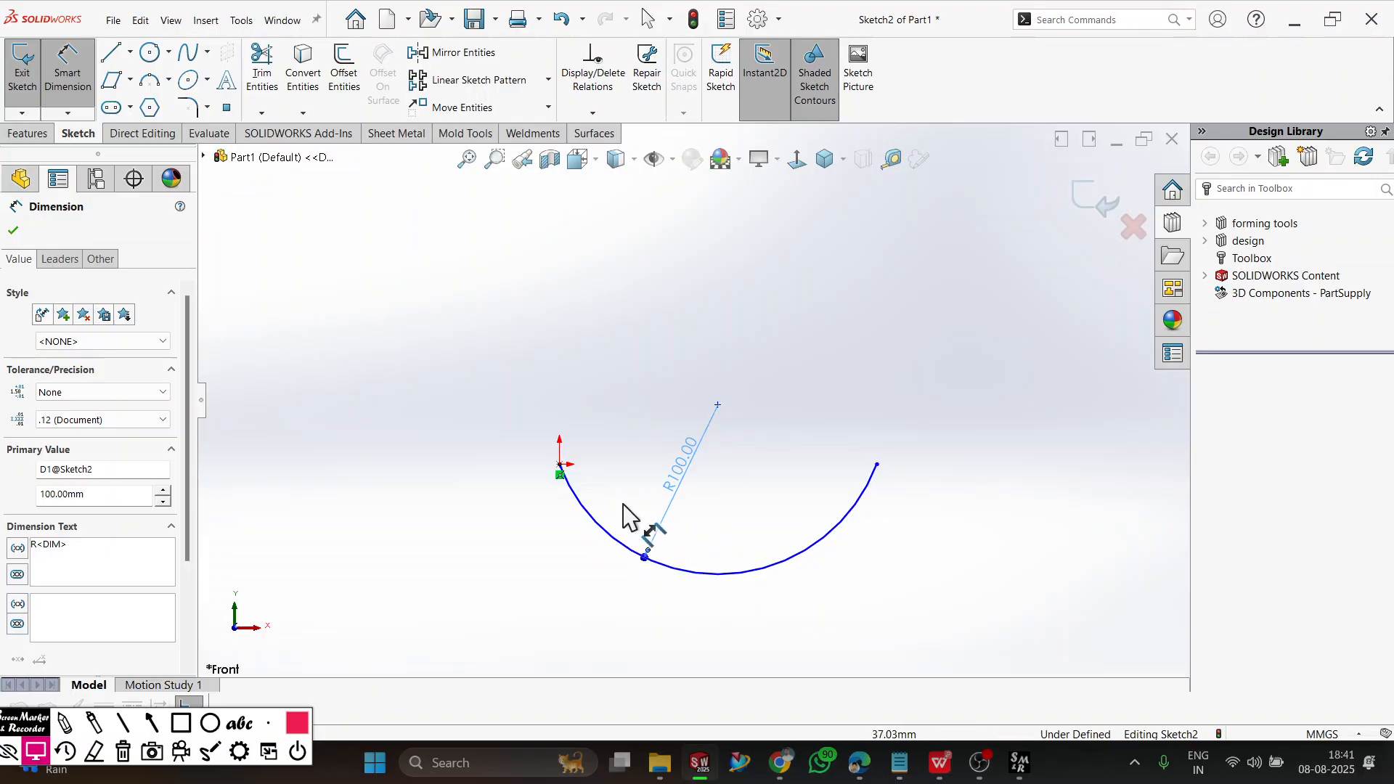
Dimension the horizontal distance between the arc's two endpoints as 200 mm, placed above the arc, and end dimensioning.
left_click(560, 469)
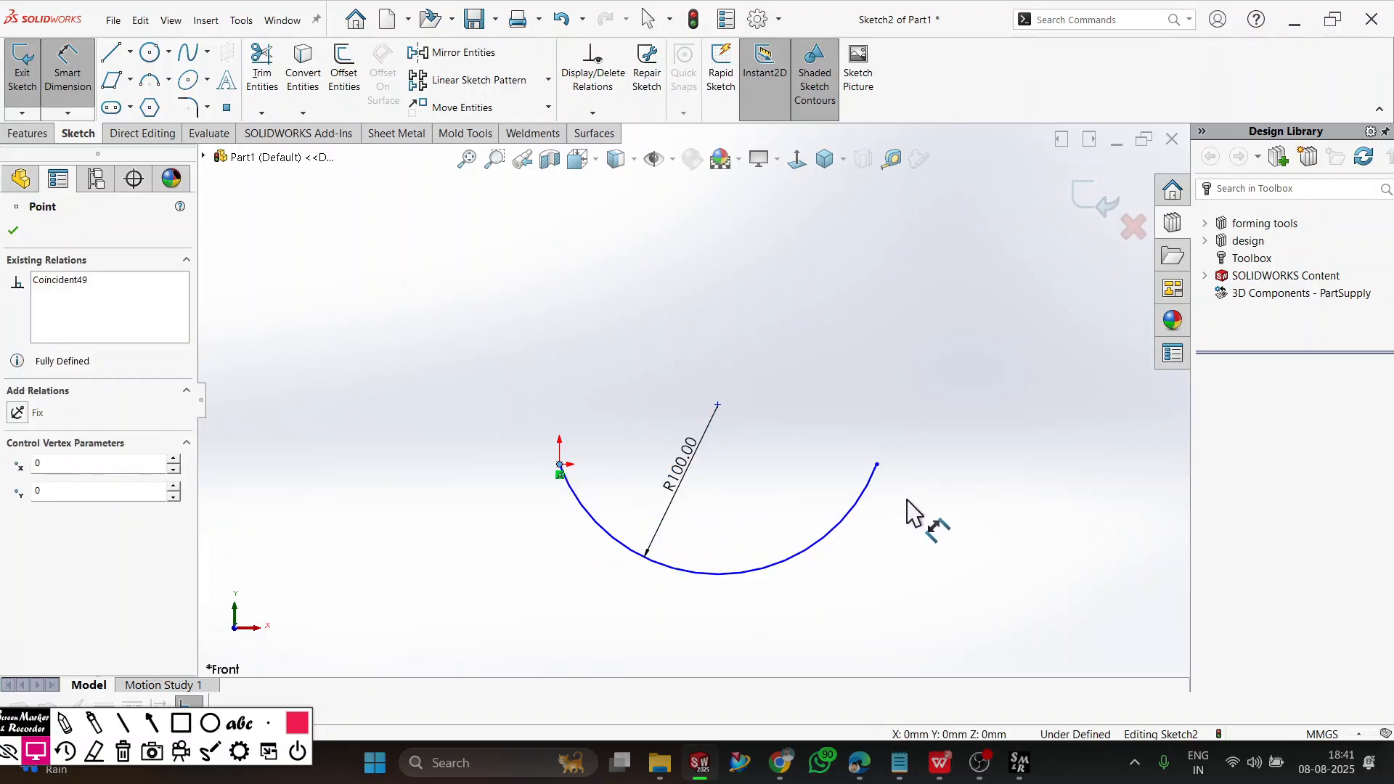
left_click(877, 465)
left_click(755, 330)
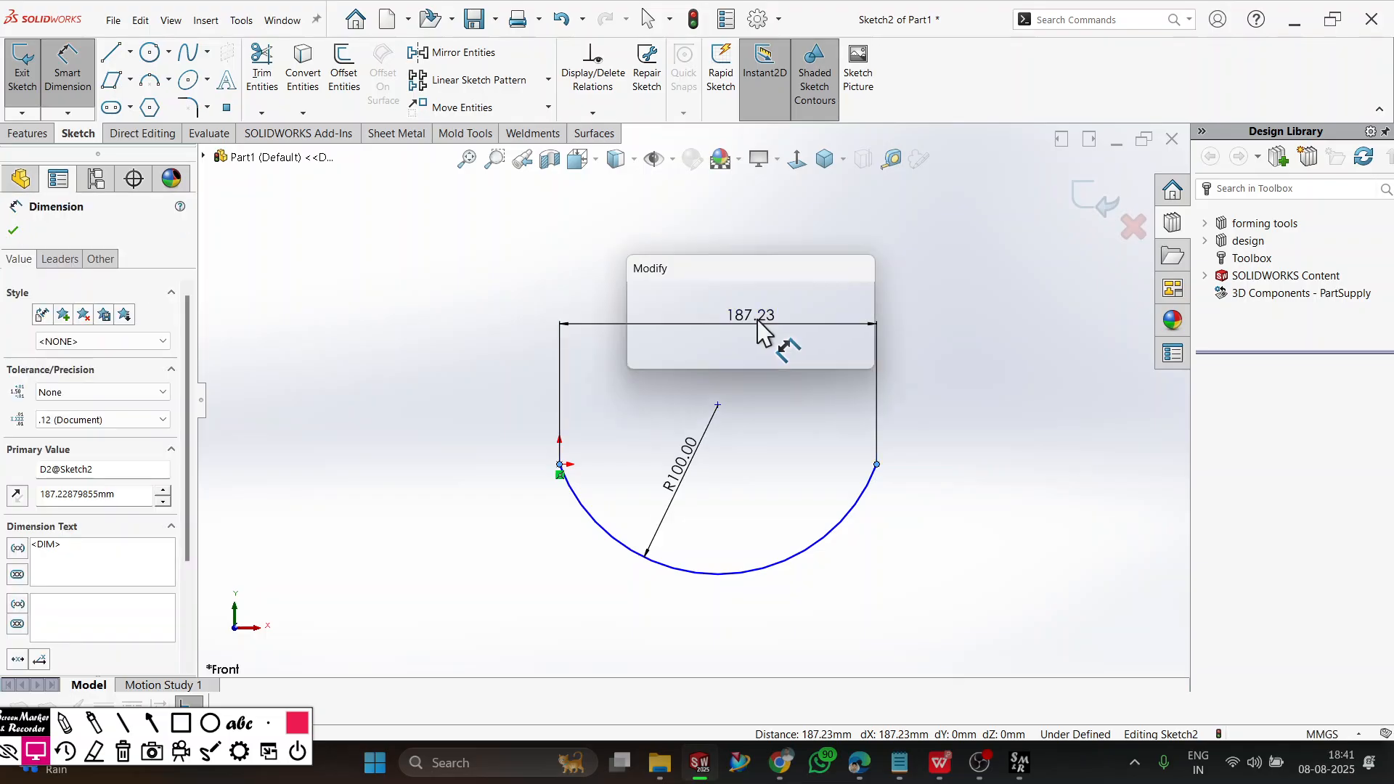
type("200")
key("Return")
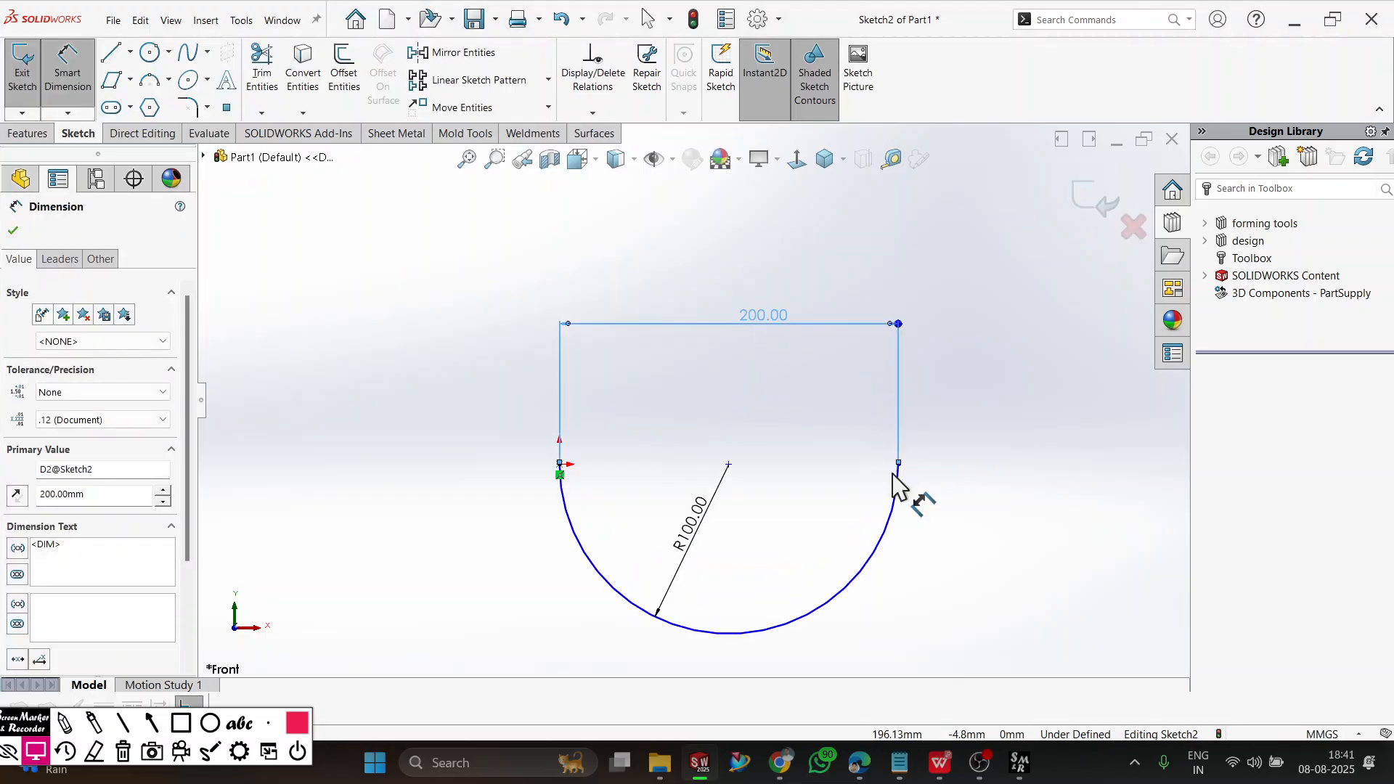
left_click(1031, 606)
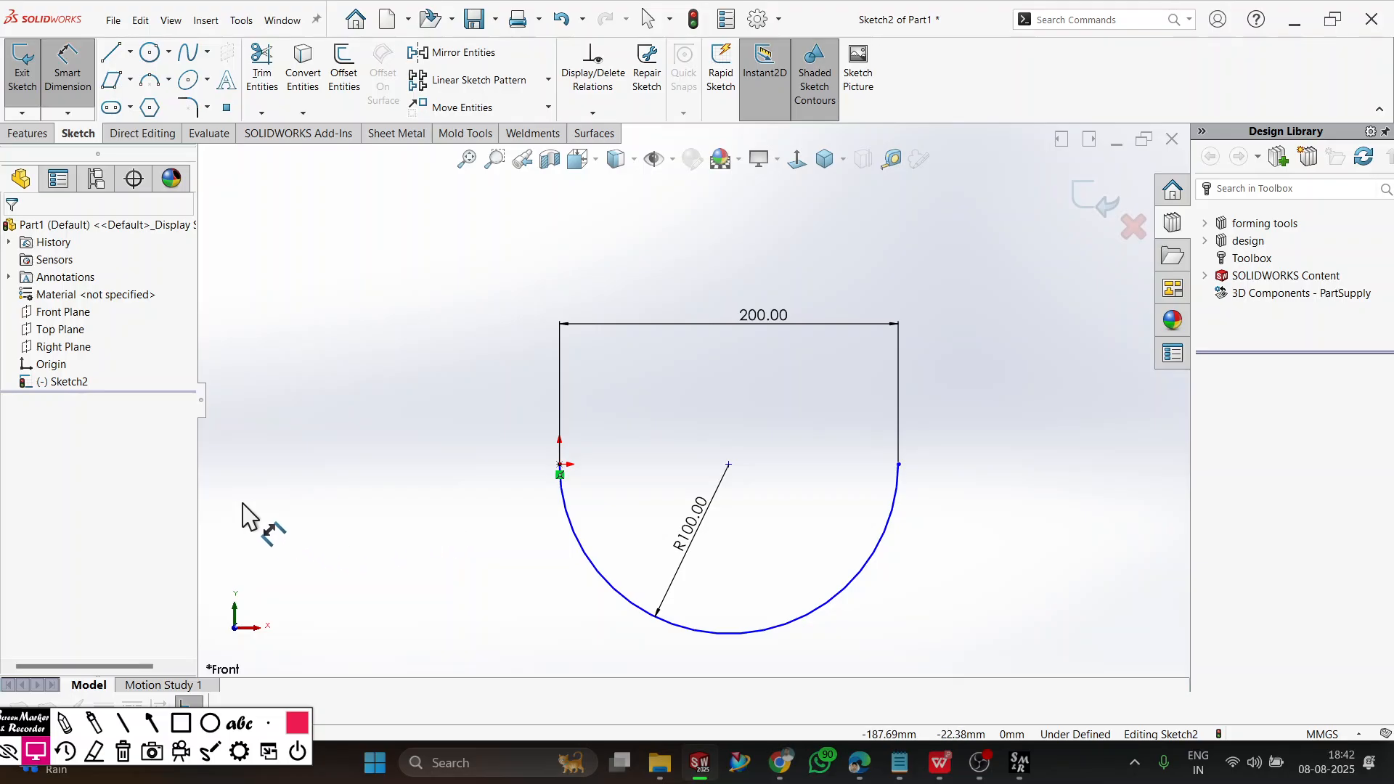
key("Escape")
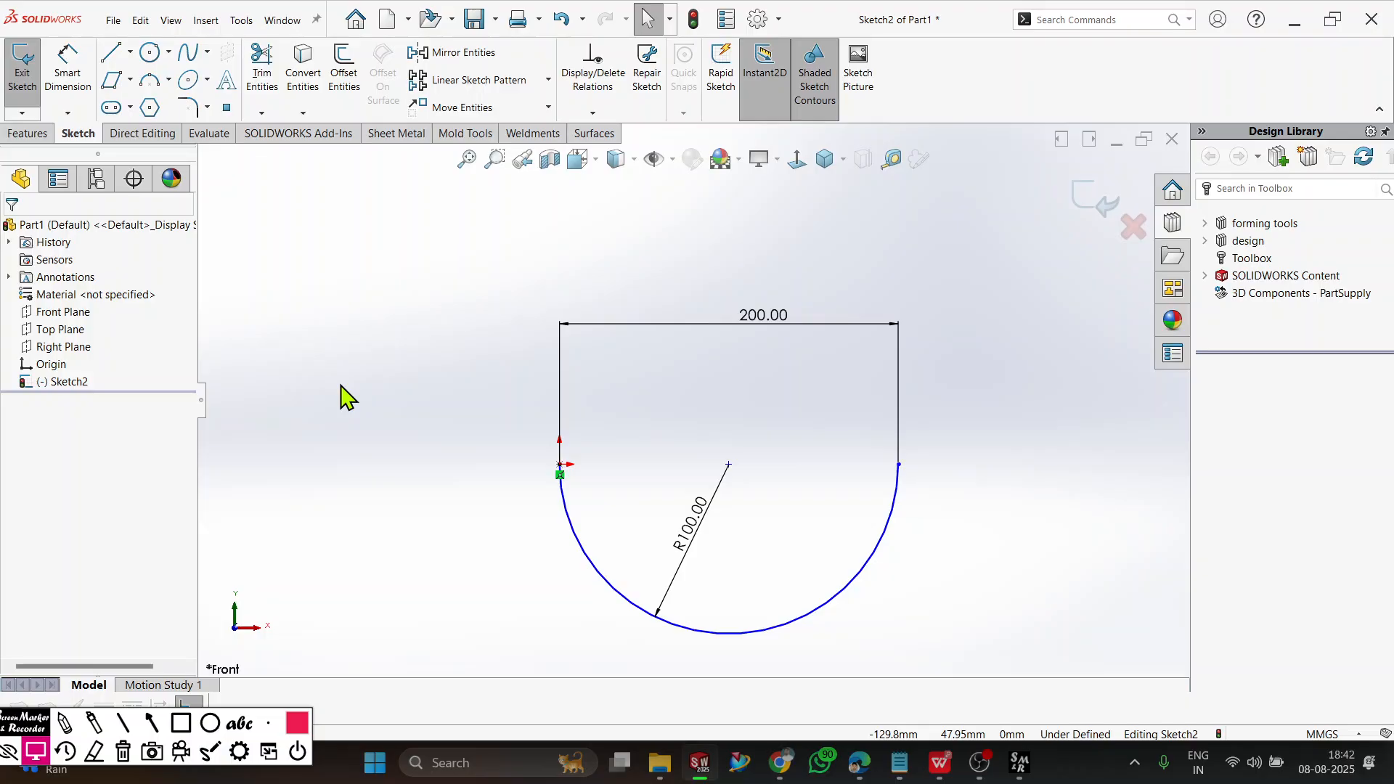
Apply a Horizontal relation between the arc's two endpoints.
left_click(564, 475)
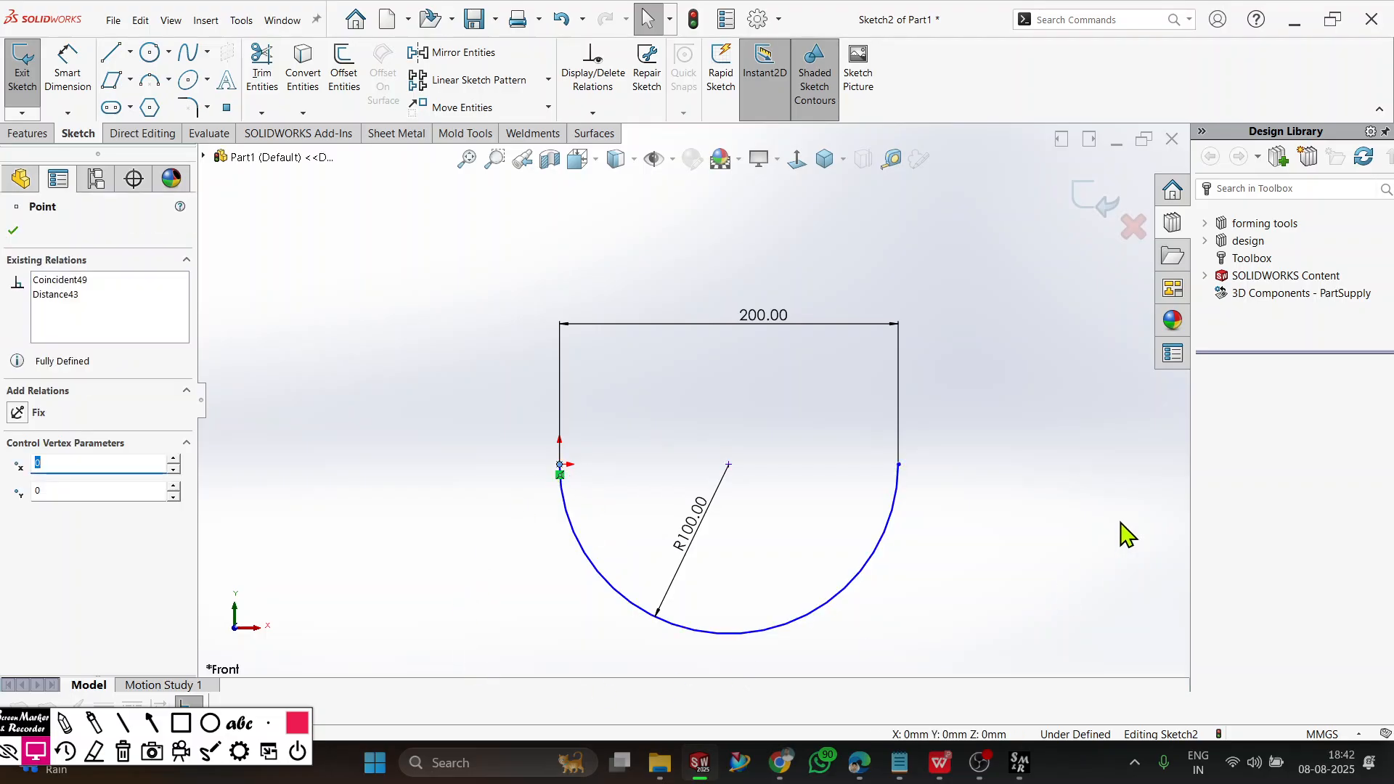
left_click(900, 465, "ctrl")
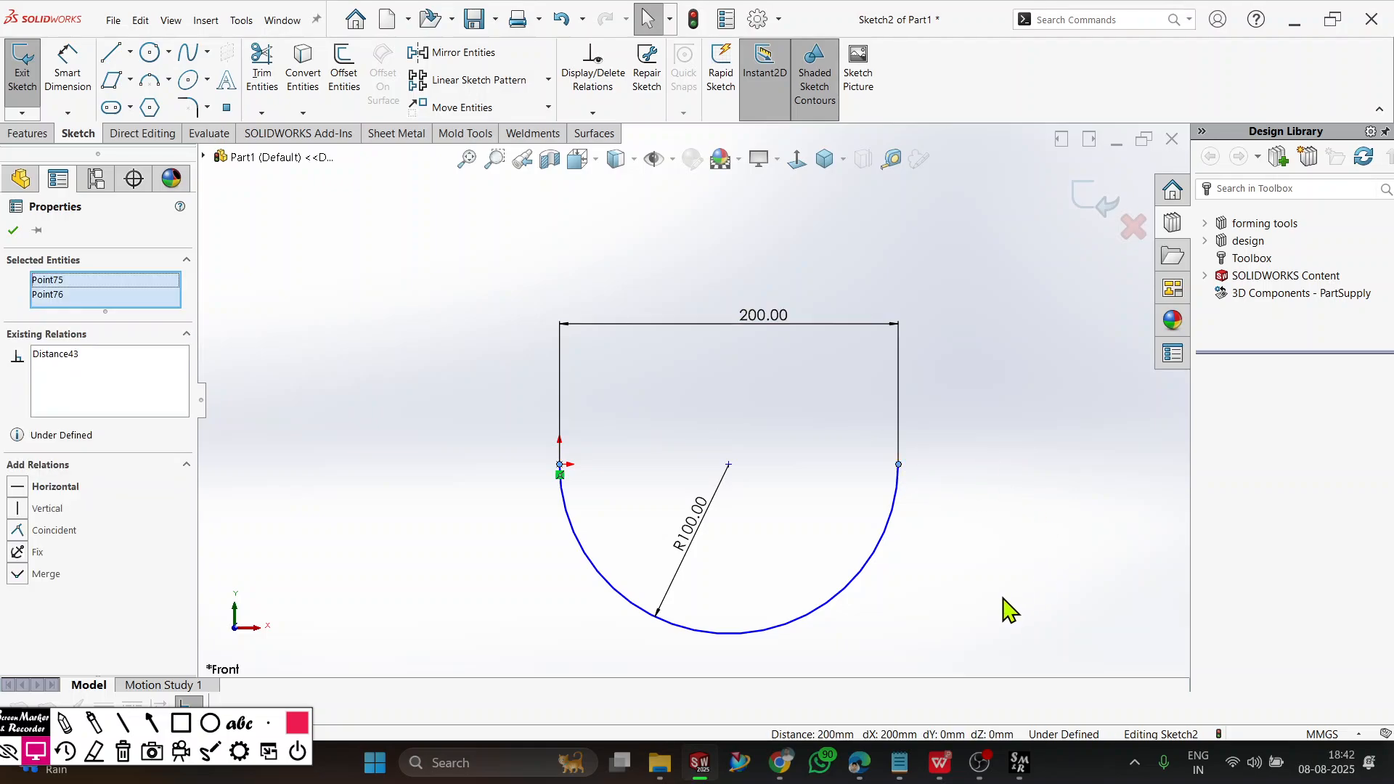
left_click(13, 490)
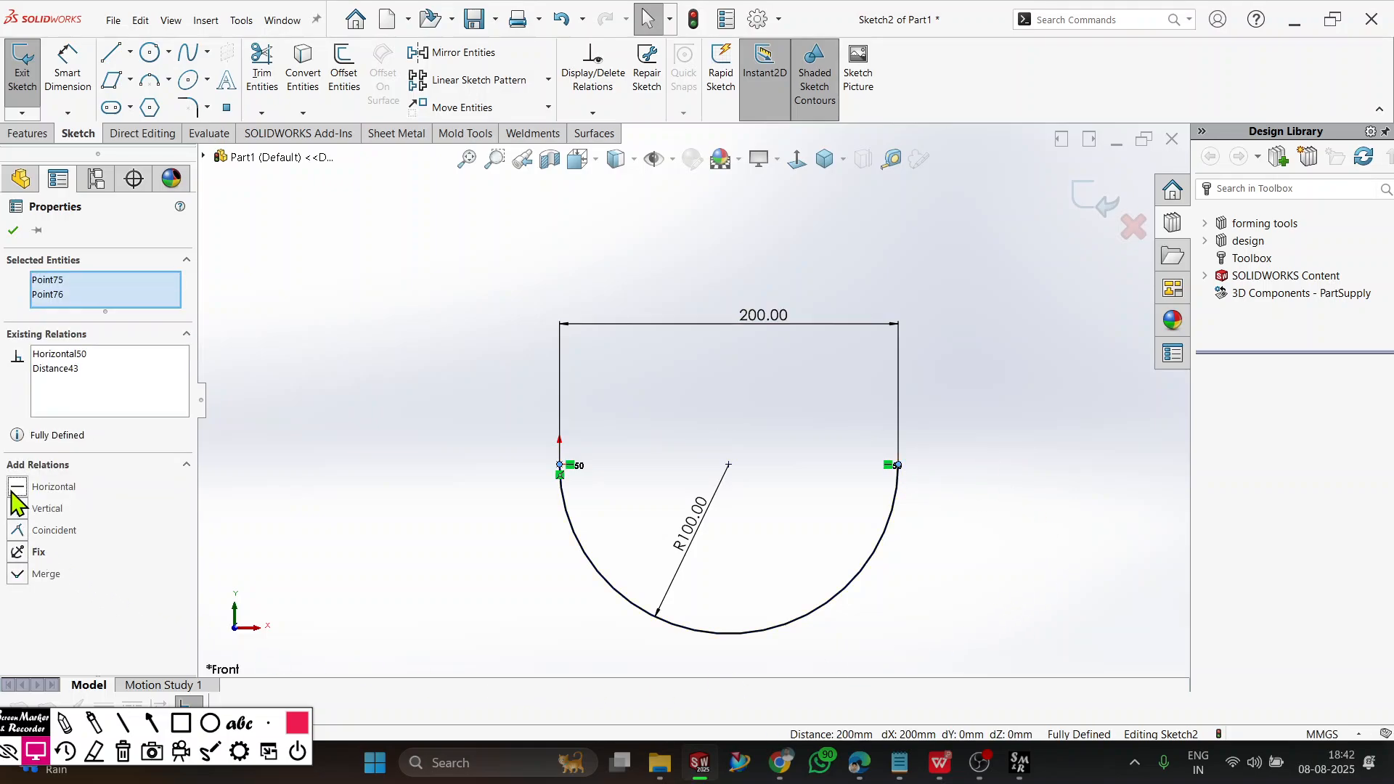
left_click(14, 231)
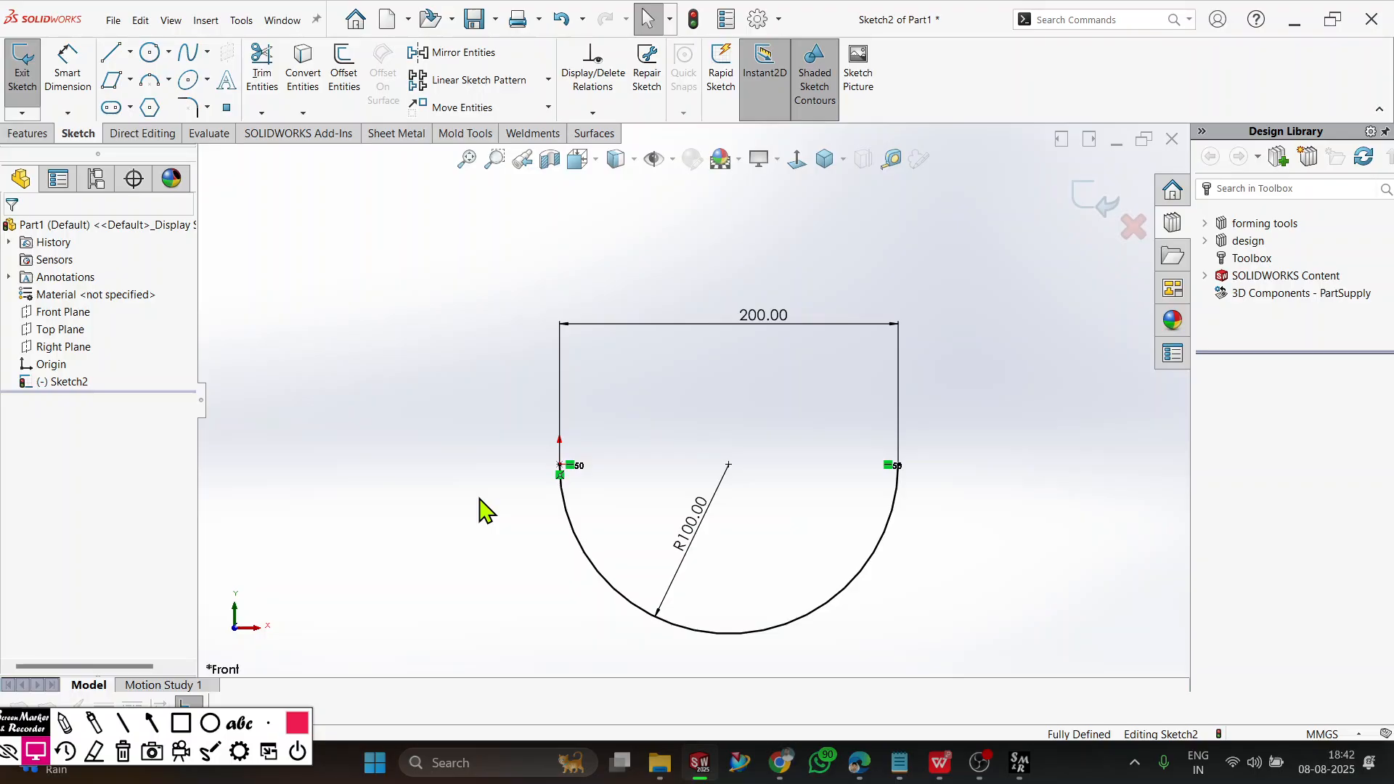
Draw a larger centerpoint arc around the semicircle's center, sweeping over the top from about 44 mm left of and 13 mm below the origin.
left_click(150, 80)
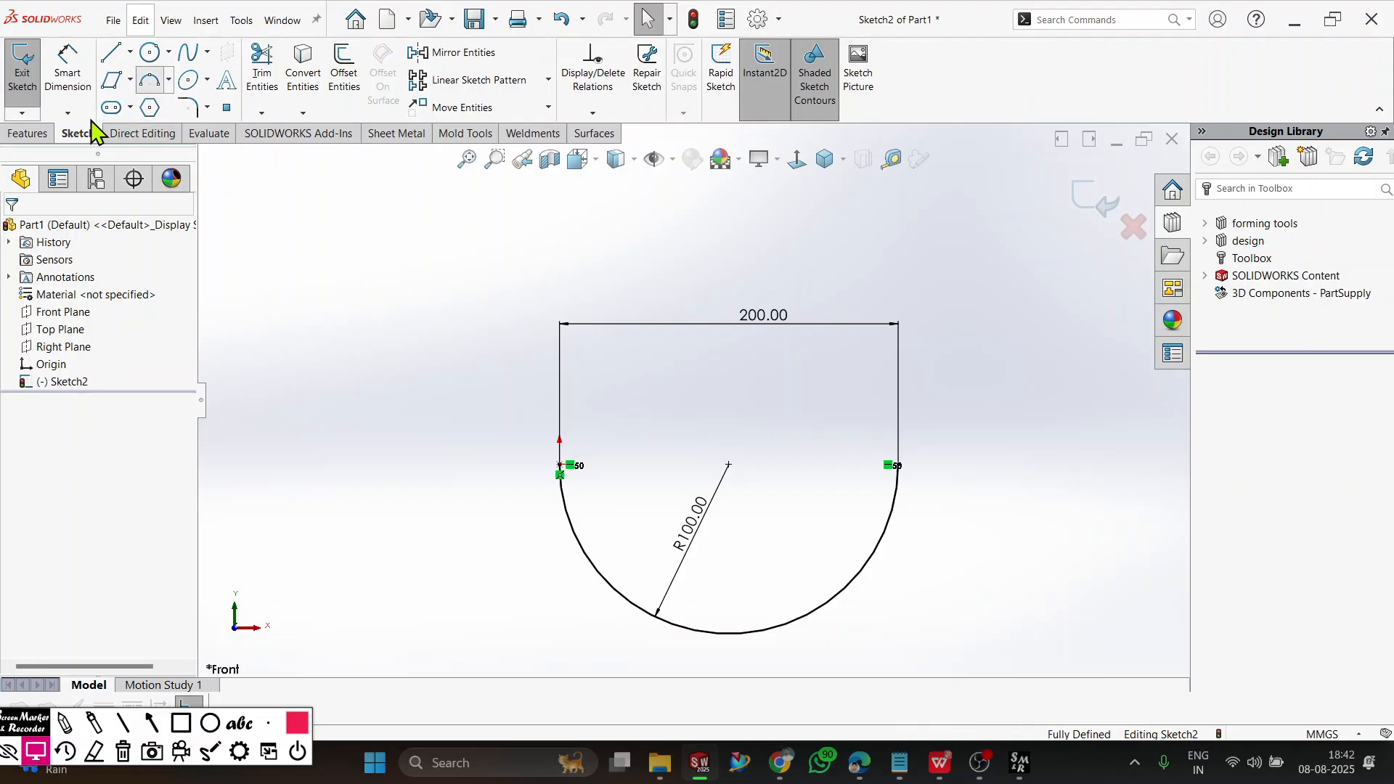
left_click(21, 284)
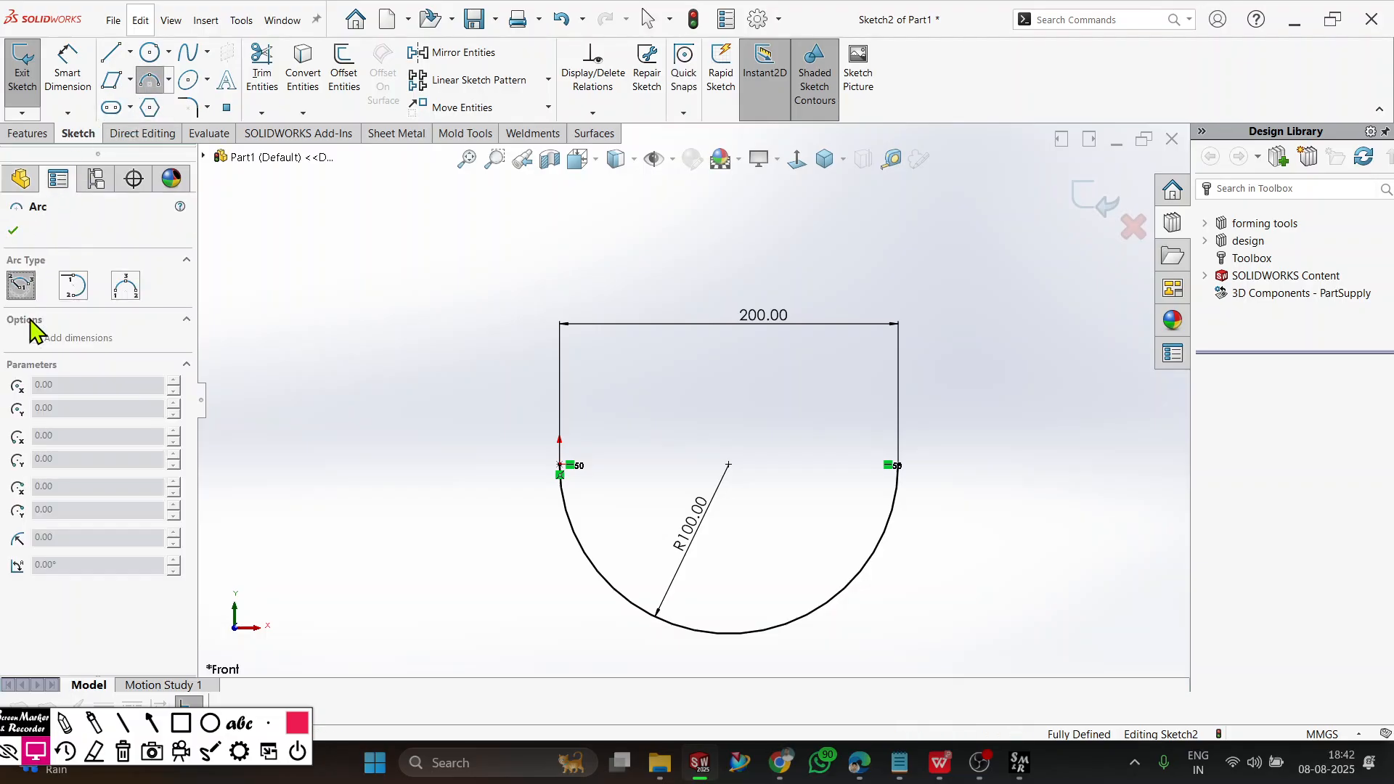
left_click(728, 464)
left_click(485, 485)
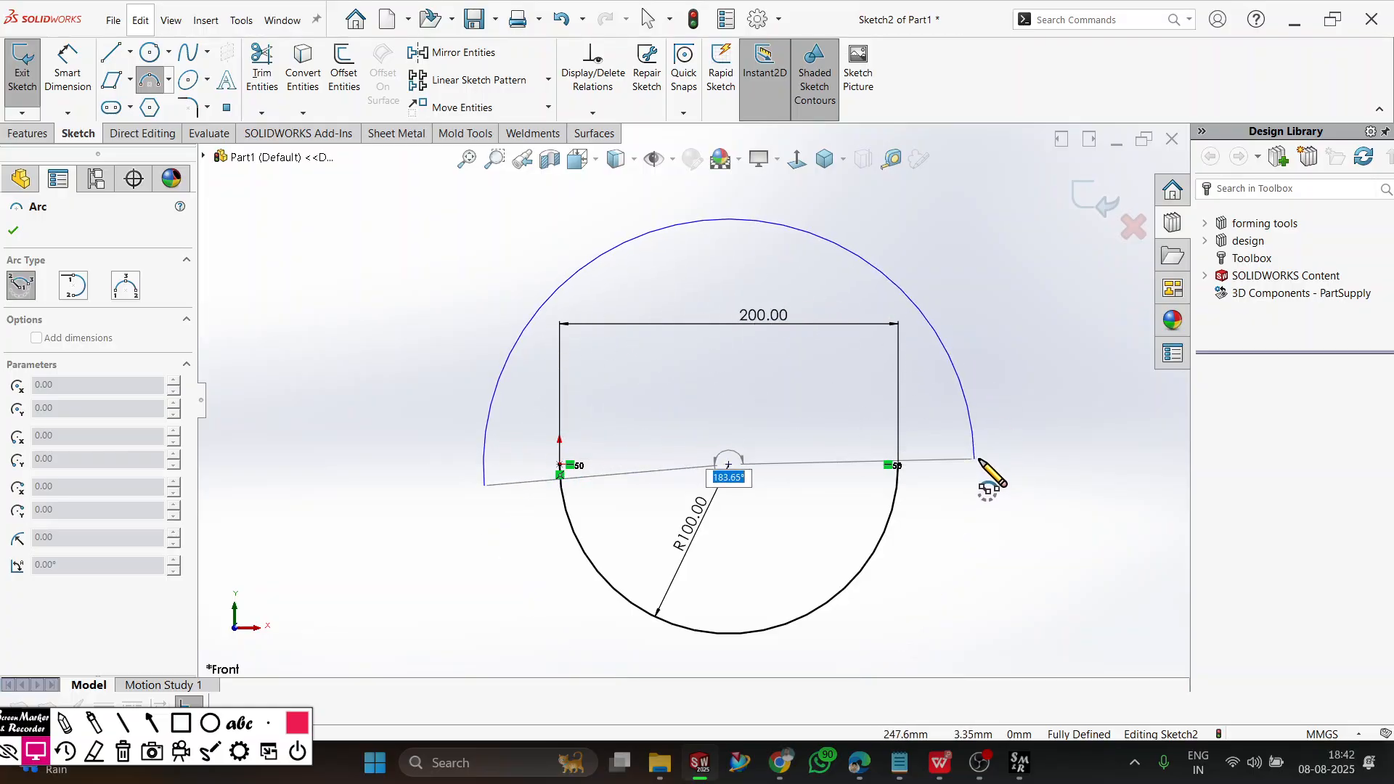
left_click(975, 482)
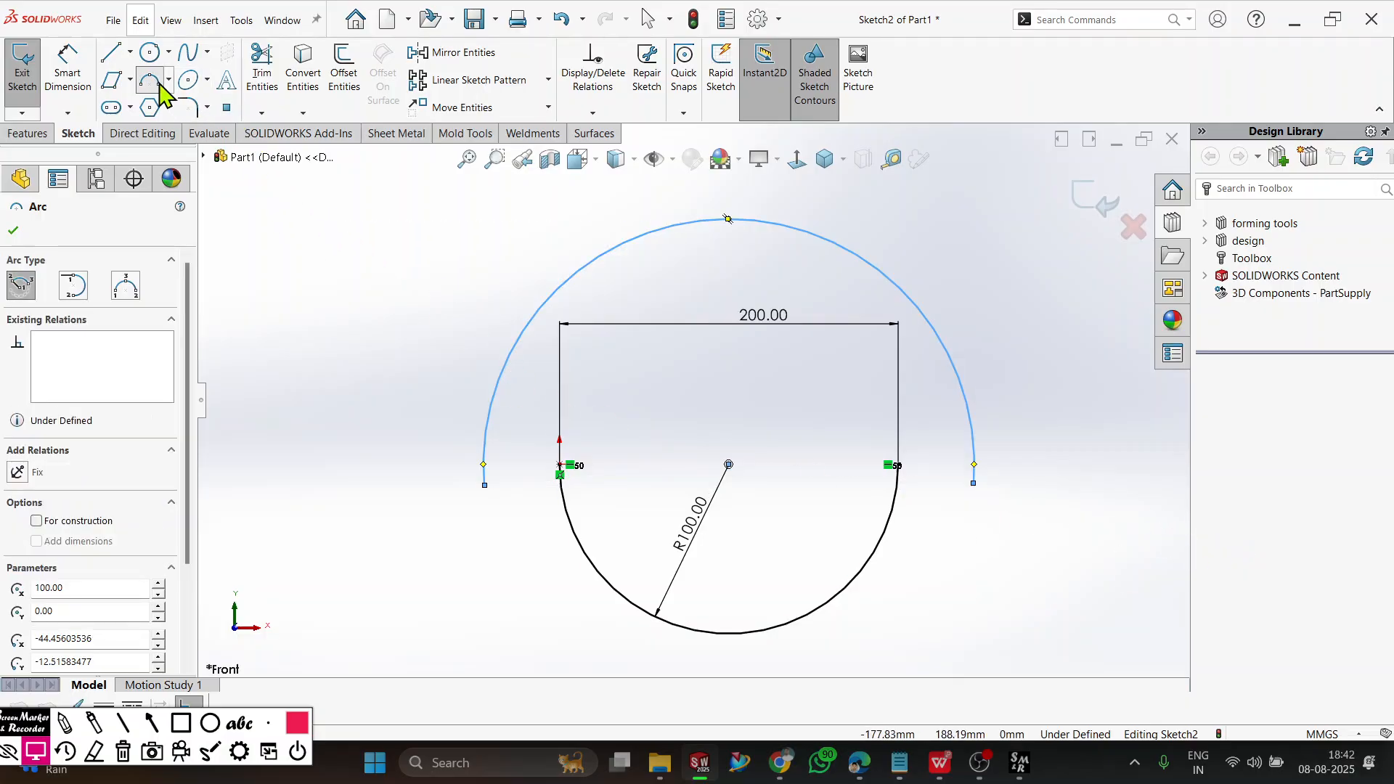
Draw two chained tangent arcs downward from the large arc's right end, the first bulging left and the smaller second bulging right, and end the Arc command.
left_click(169, 80)
left_click(182, 139)
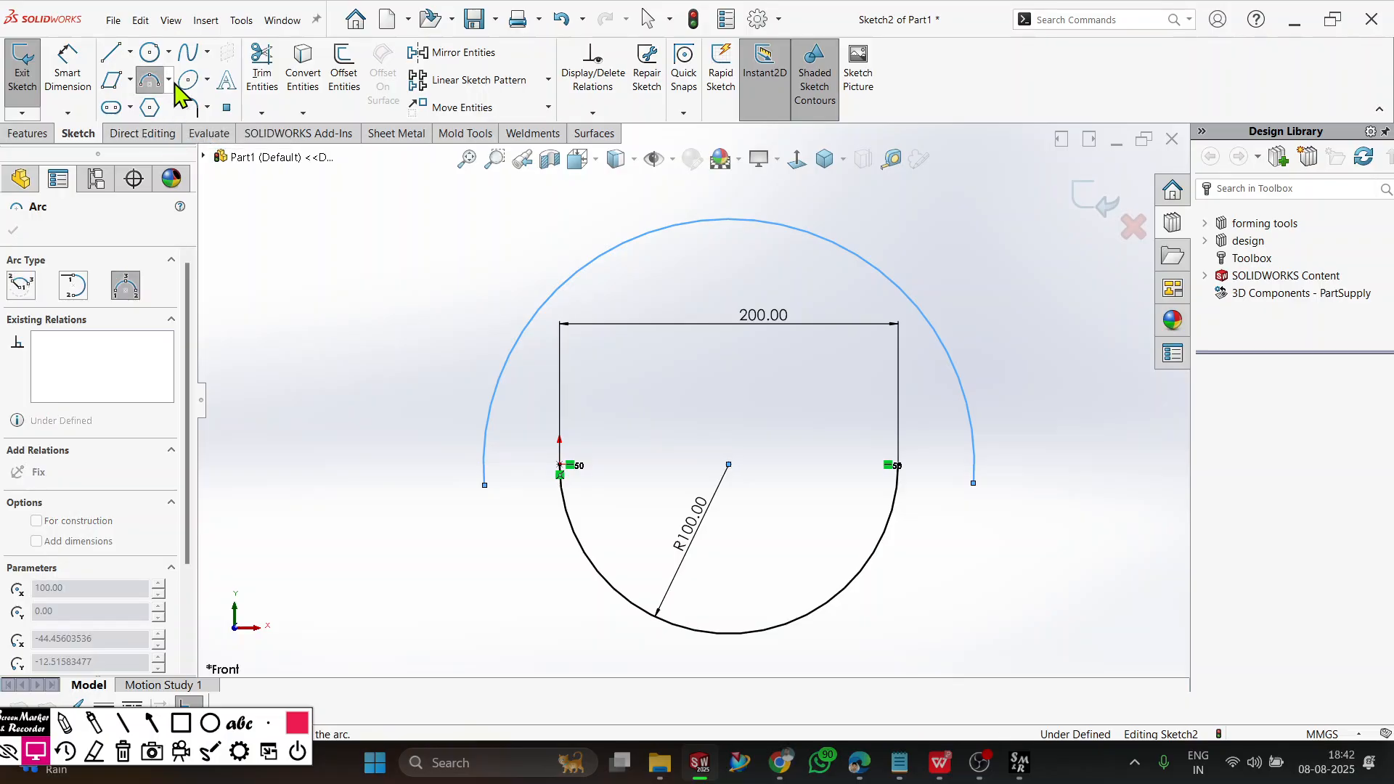
left_click(168, 79)
left_click(185, 121)
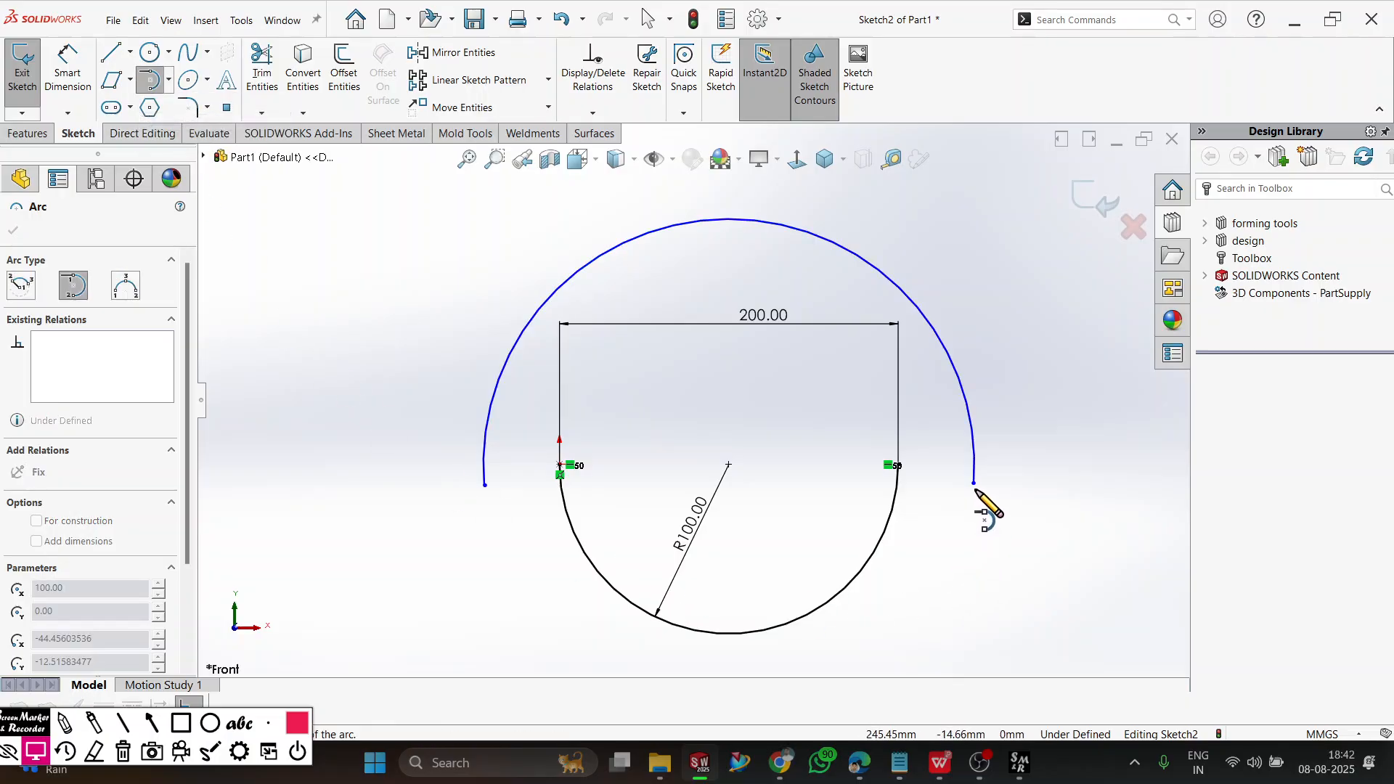
left_click(974, 485)
left_click(956, 615)
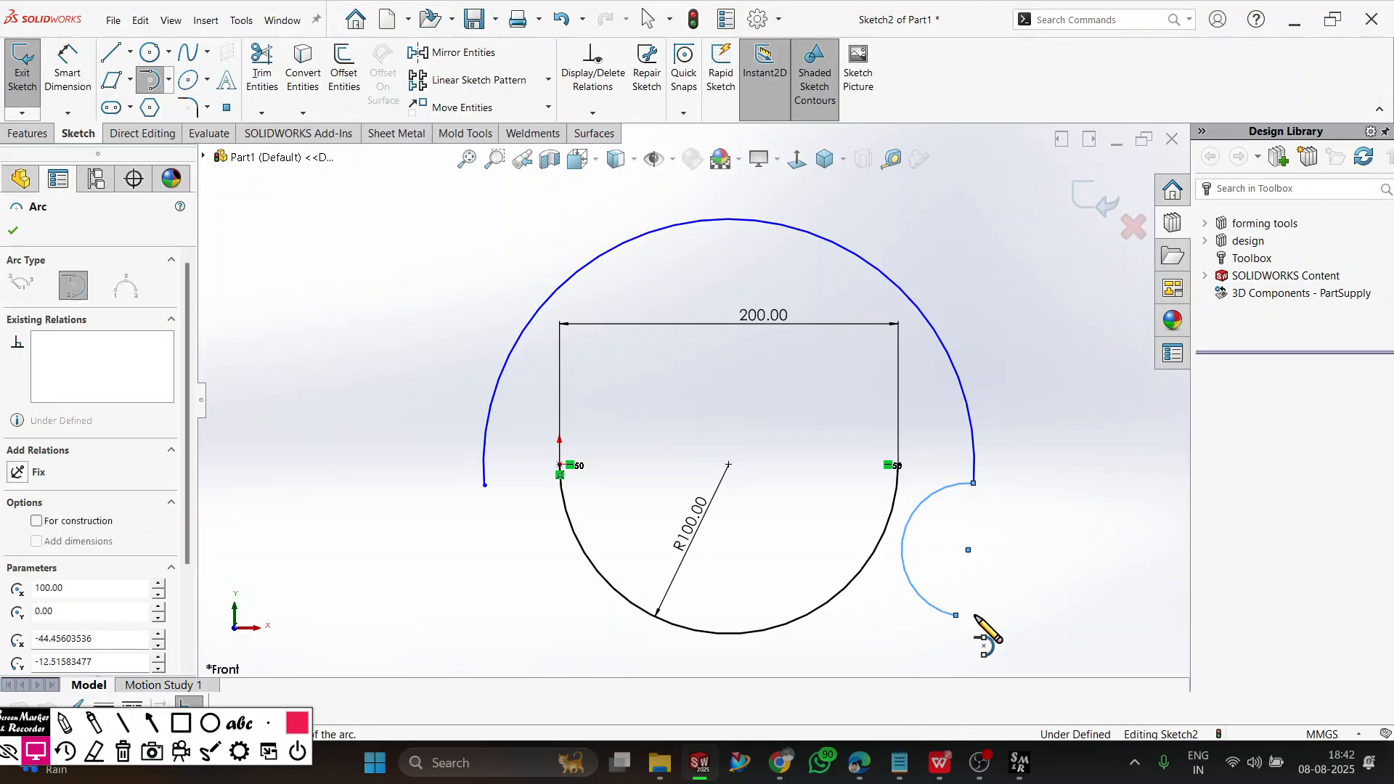
scroll(962, 660, "up", 2)
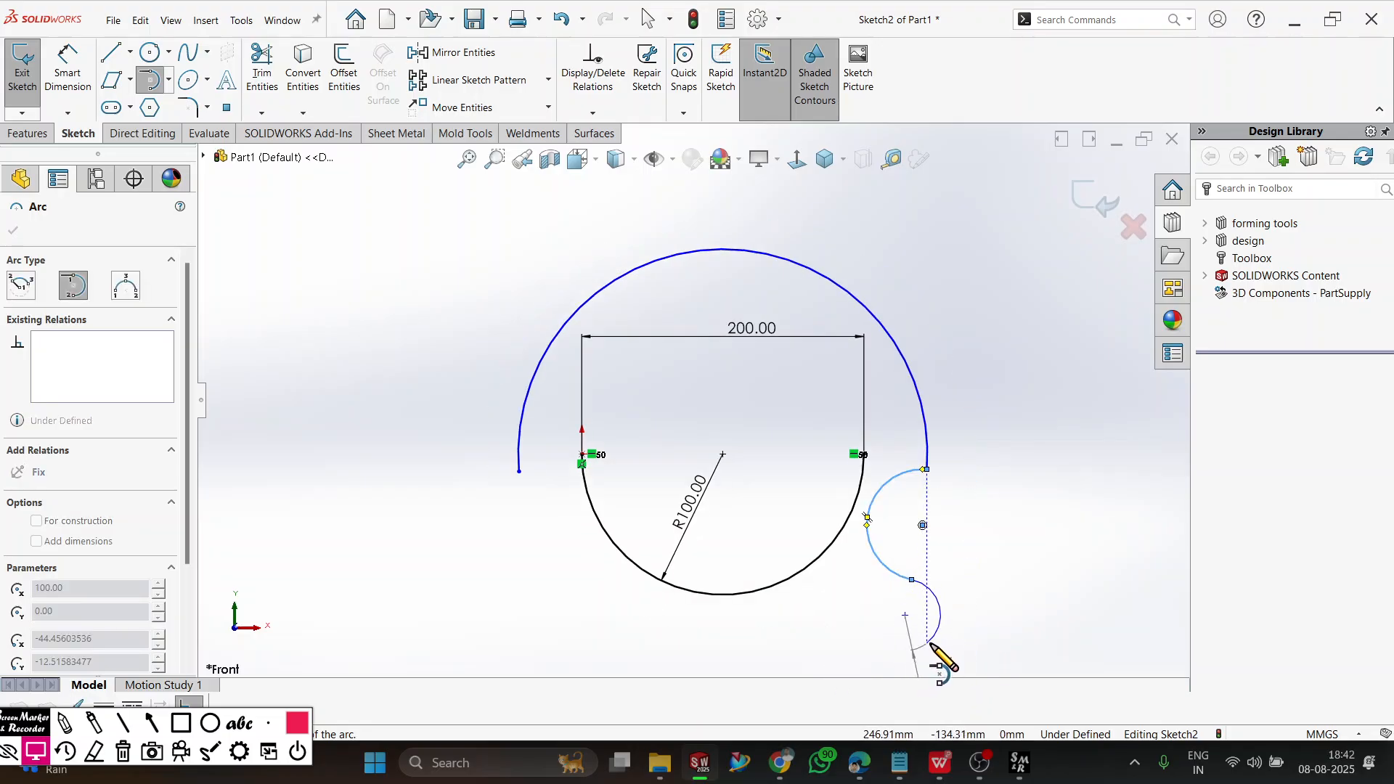
left_click(927, 642)
right_click(1031, 482)
left_click(1071, 492)
Delete all arcs and dimensions from the sketch.
scroll(902, 669, "up", 3)
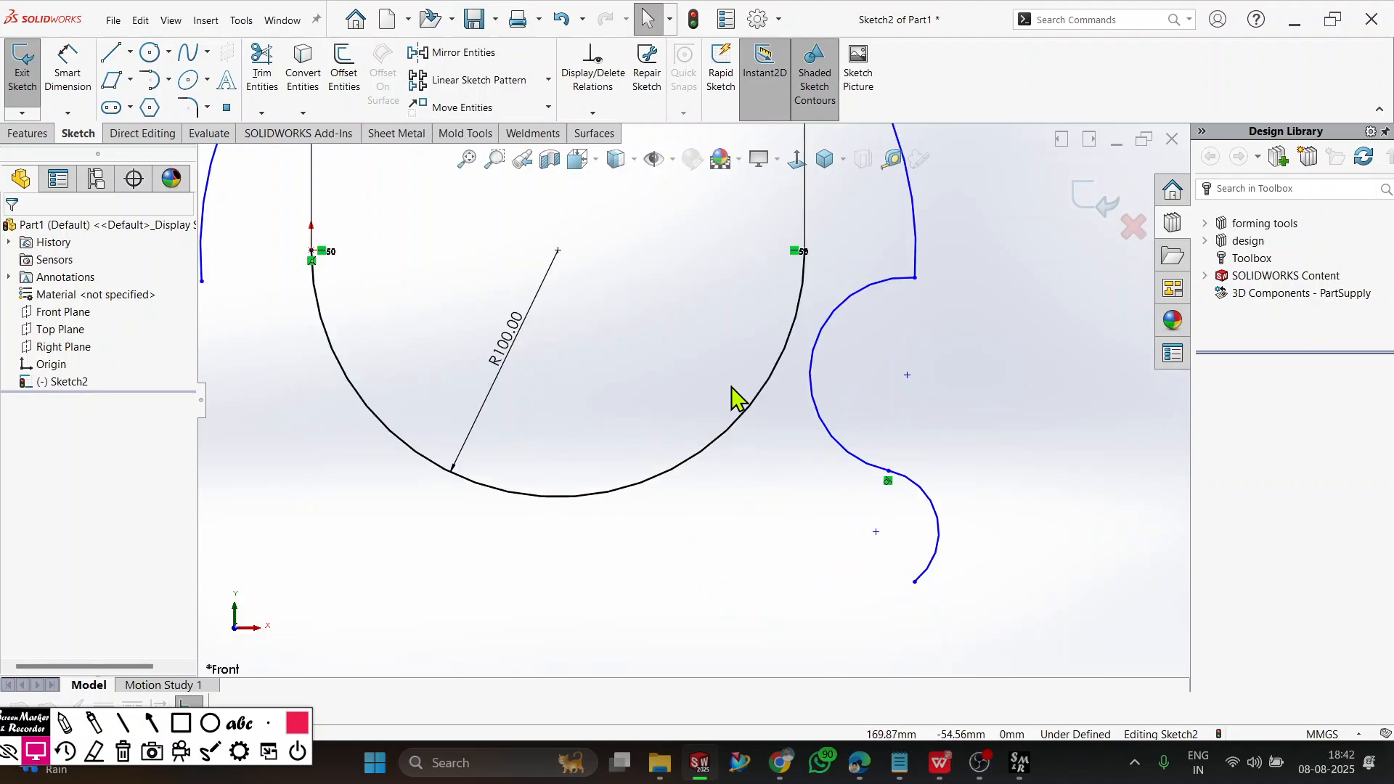
scroll(726, 400, "up", 3)
scroll(730, 277, "down", 1)
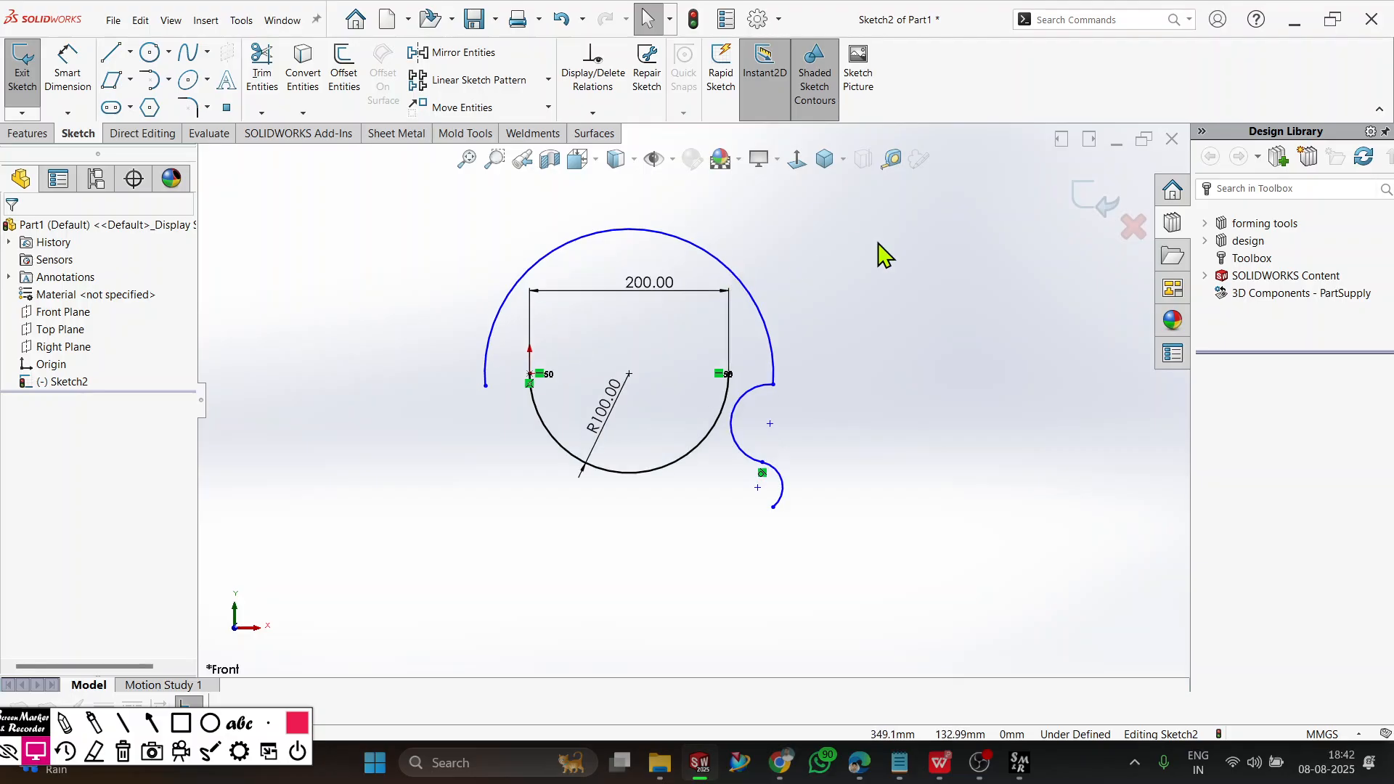
key("ctrl+a")
key("Delete")
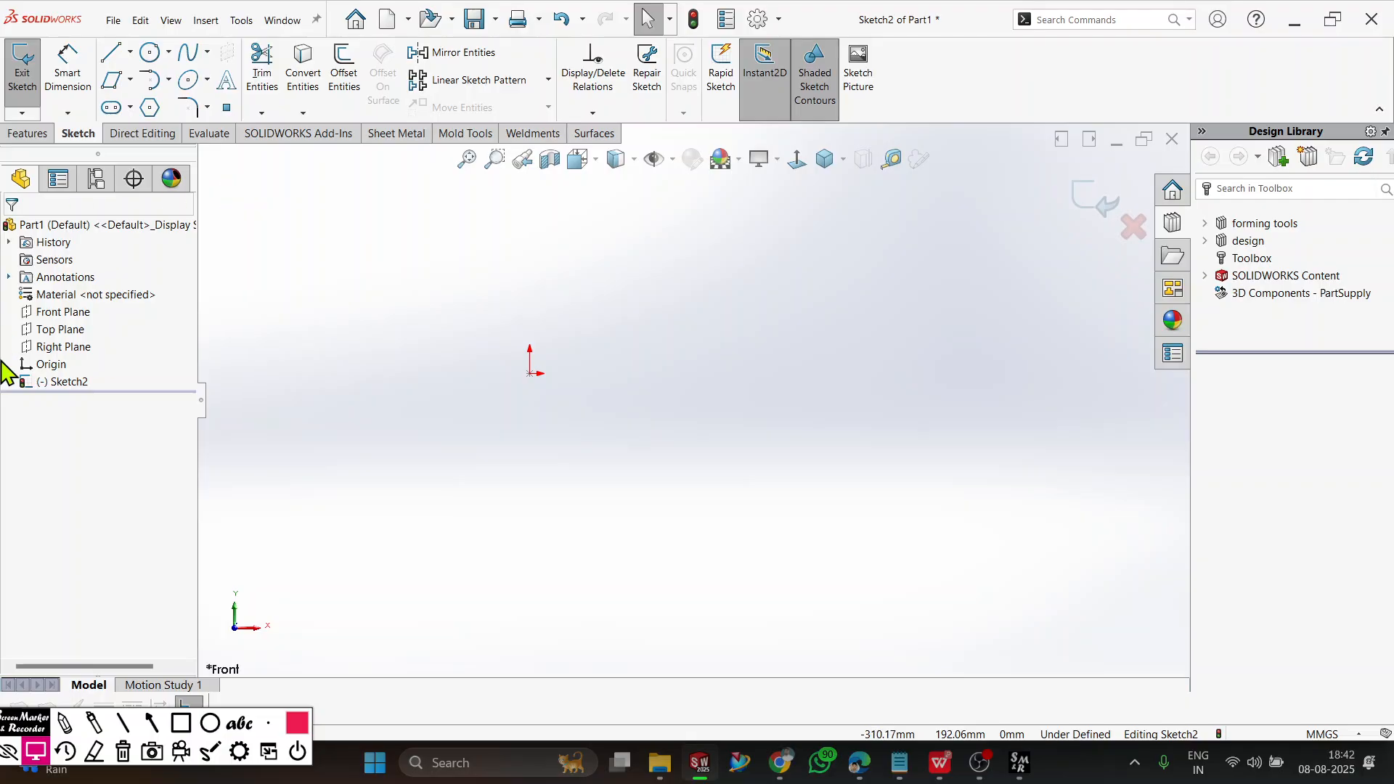
Draw a wide ellipse centered on the origin with semi-axes of about 240 mm and 90 mm, its major axis nearly horizontal.
middle_click_drag(488, 355, 584, 342, "ctrl")
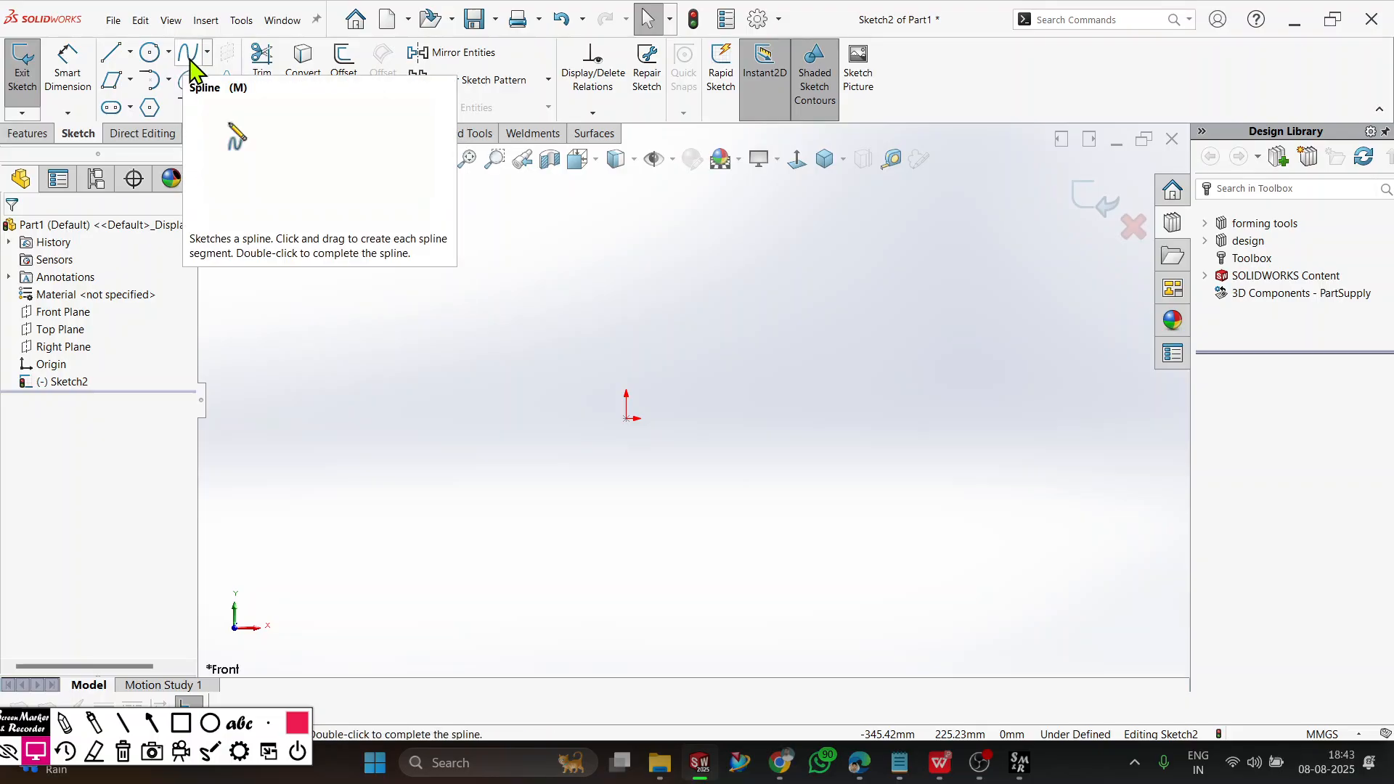
left_click(190, 86)
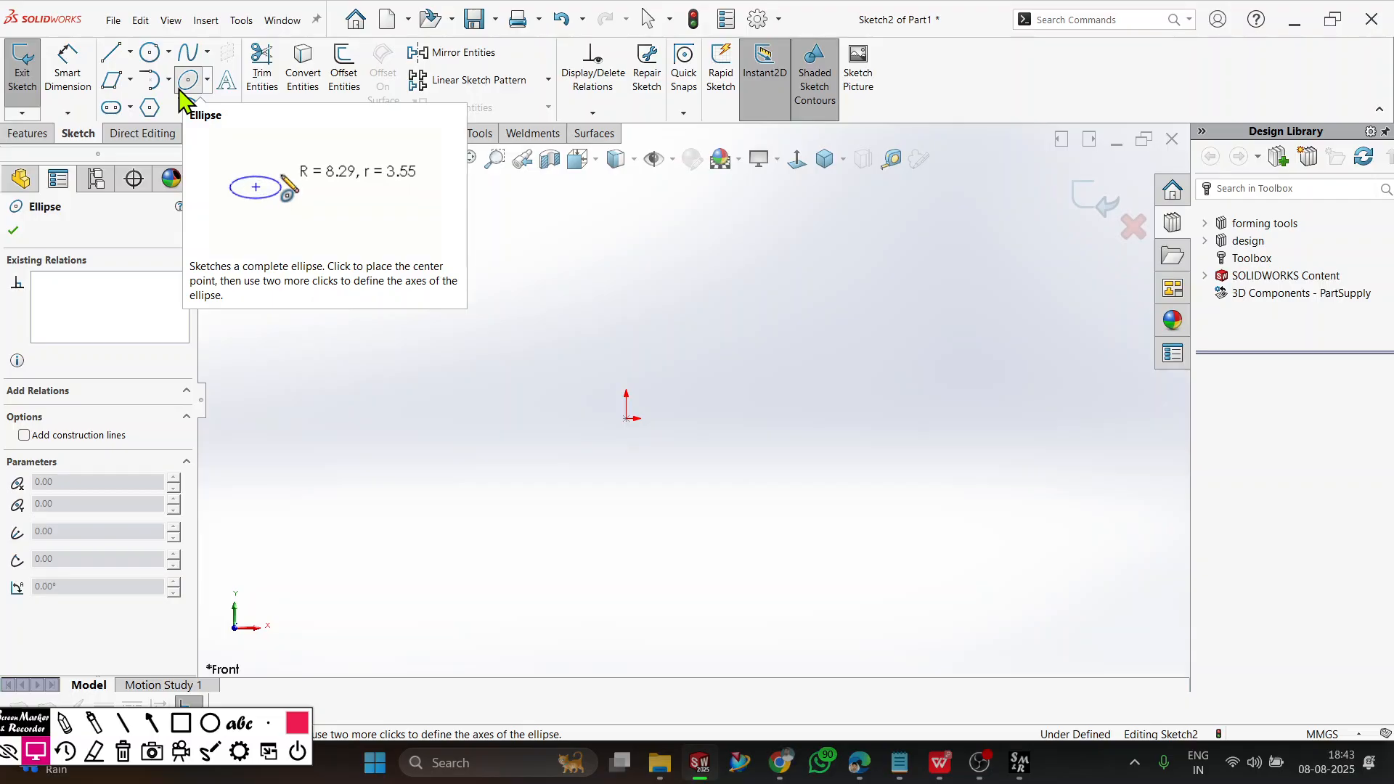
left_click(188, 82)
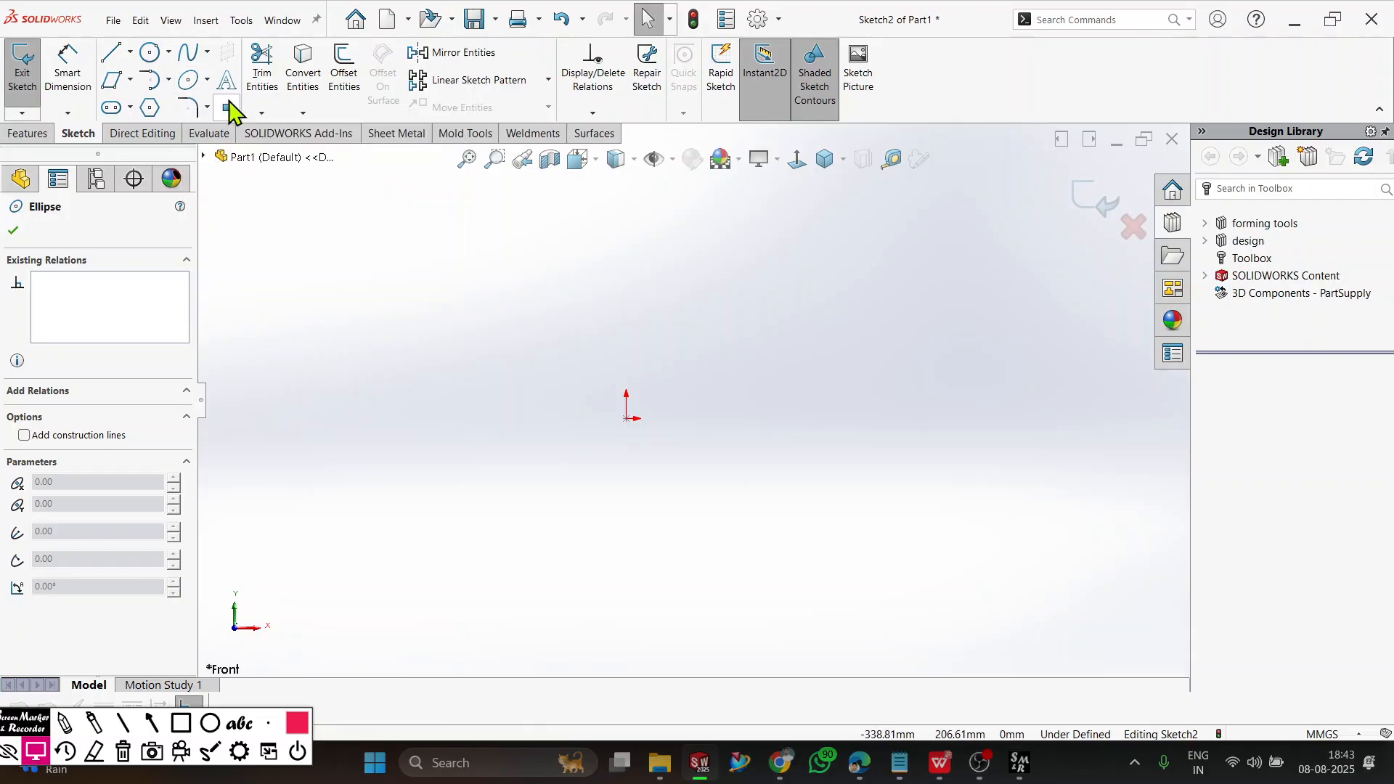
left_click(187, 81)
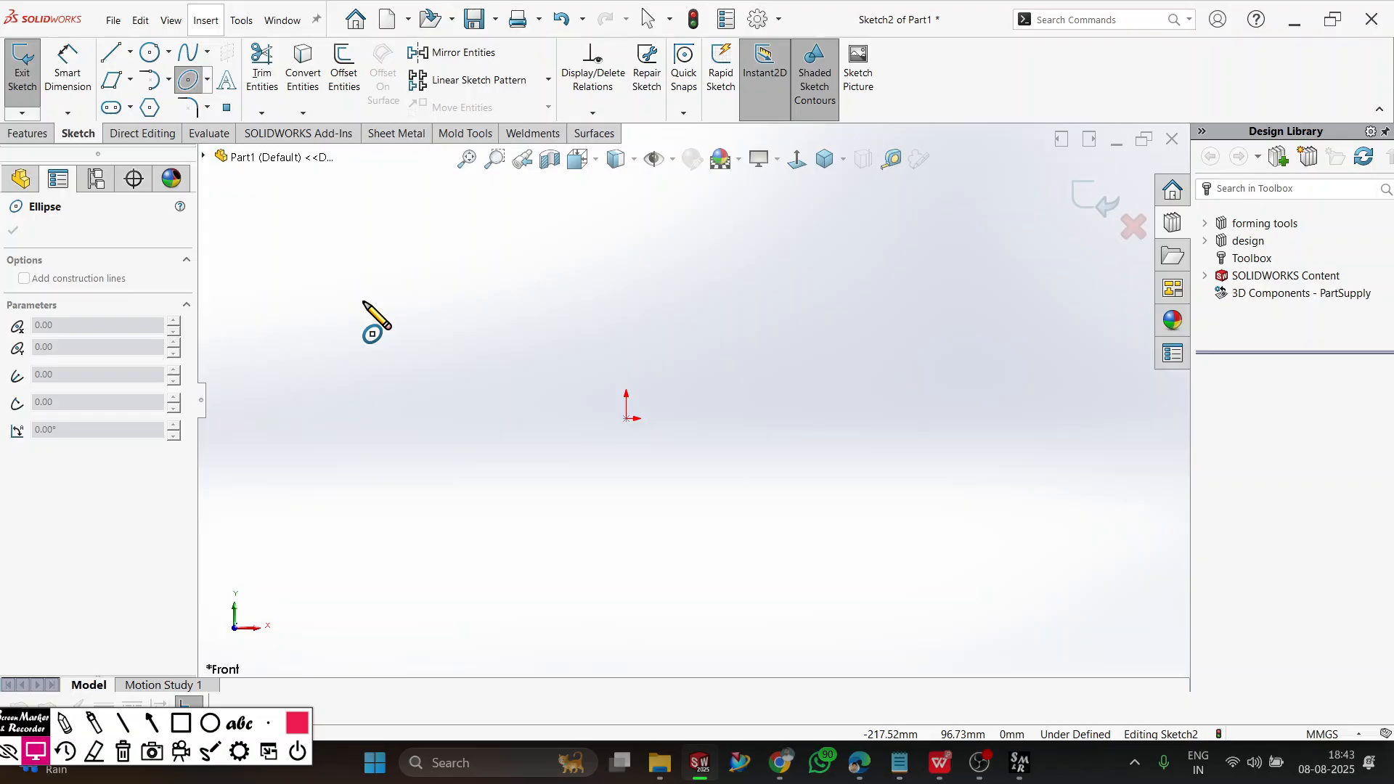
left_click(626, 418)
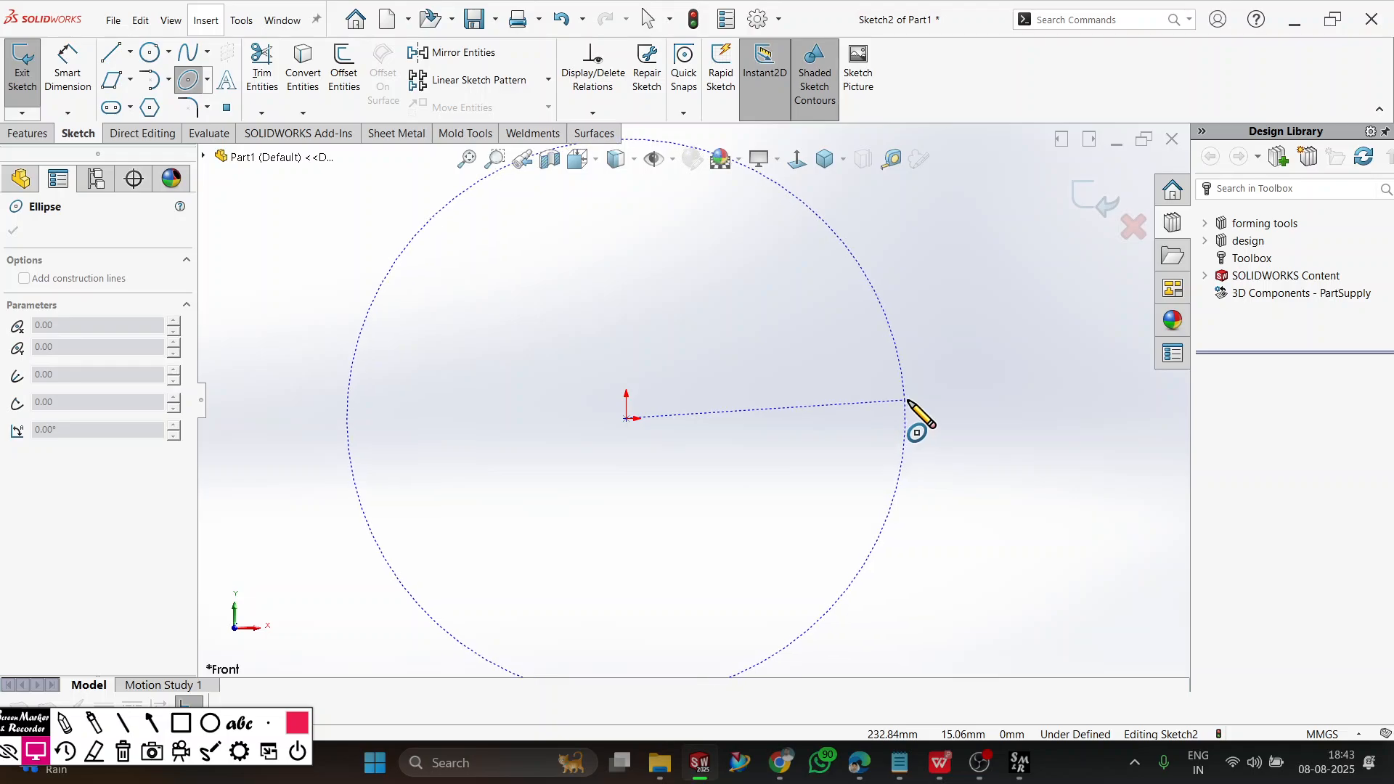
left_click(916, 409)
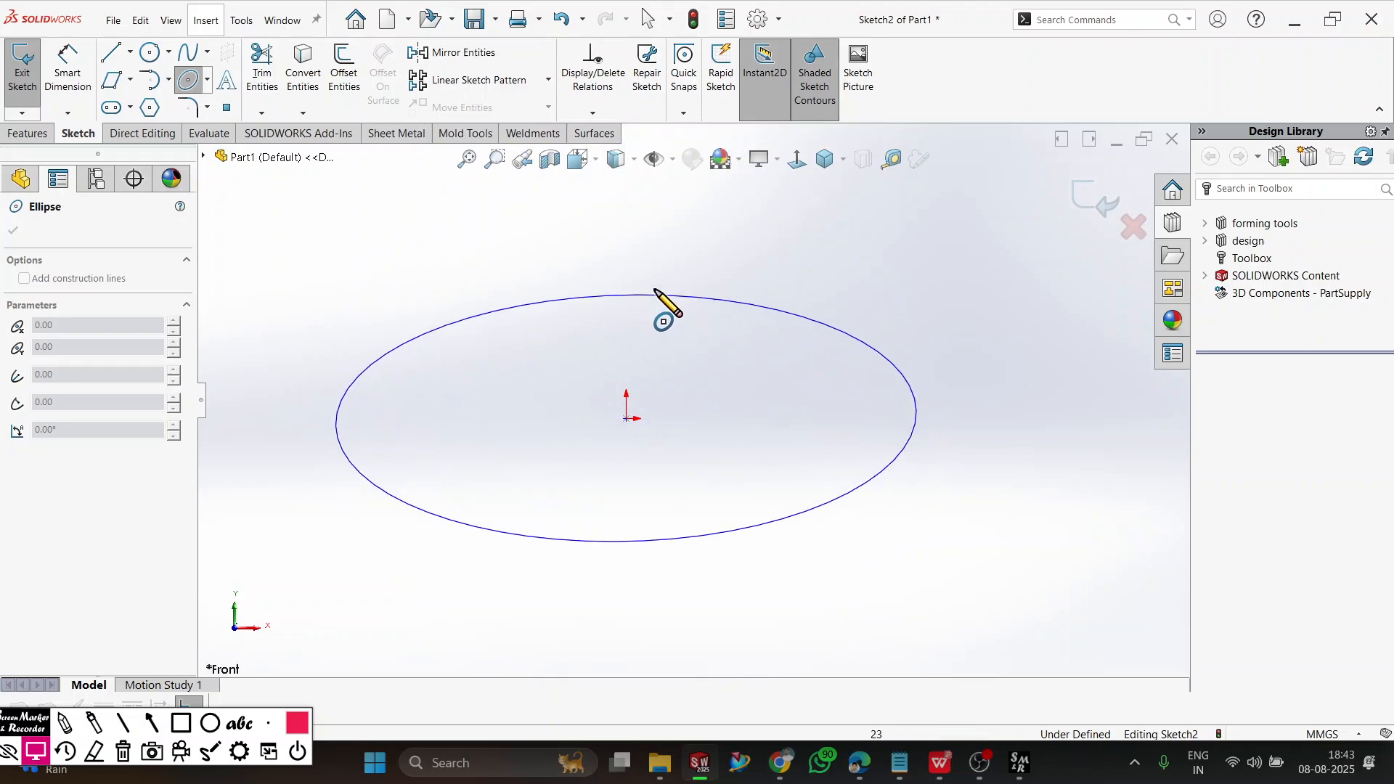
left_click(641, 309)
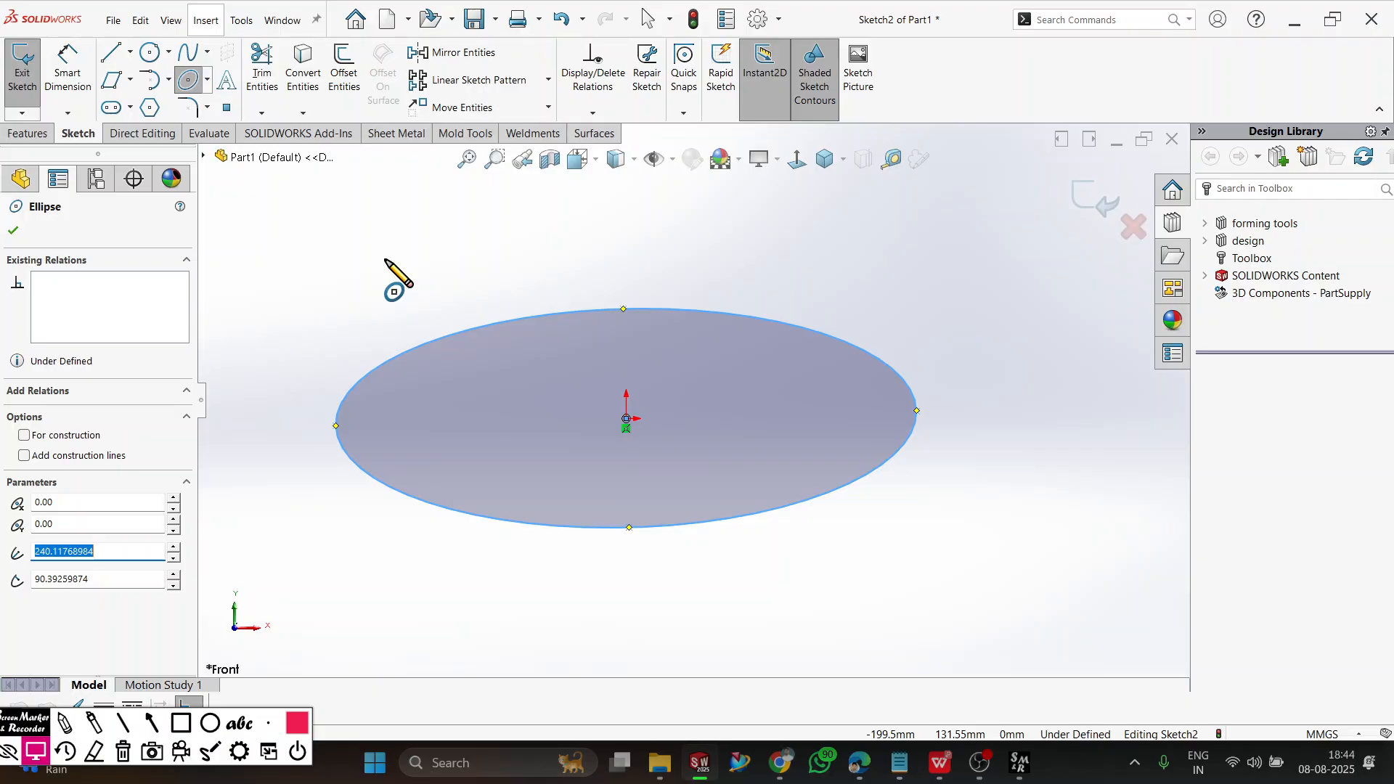
left_click(13, 231)
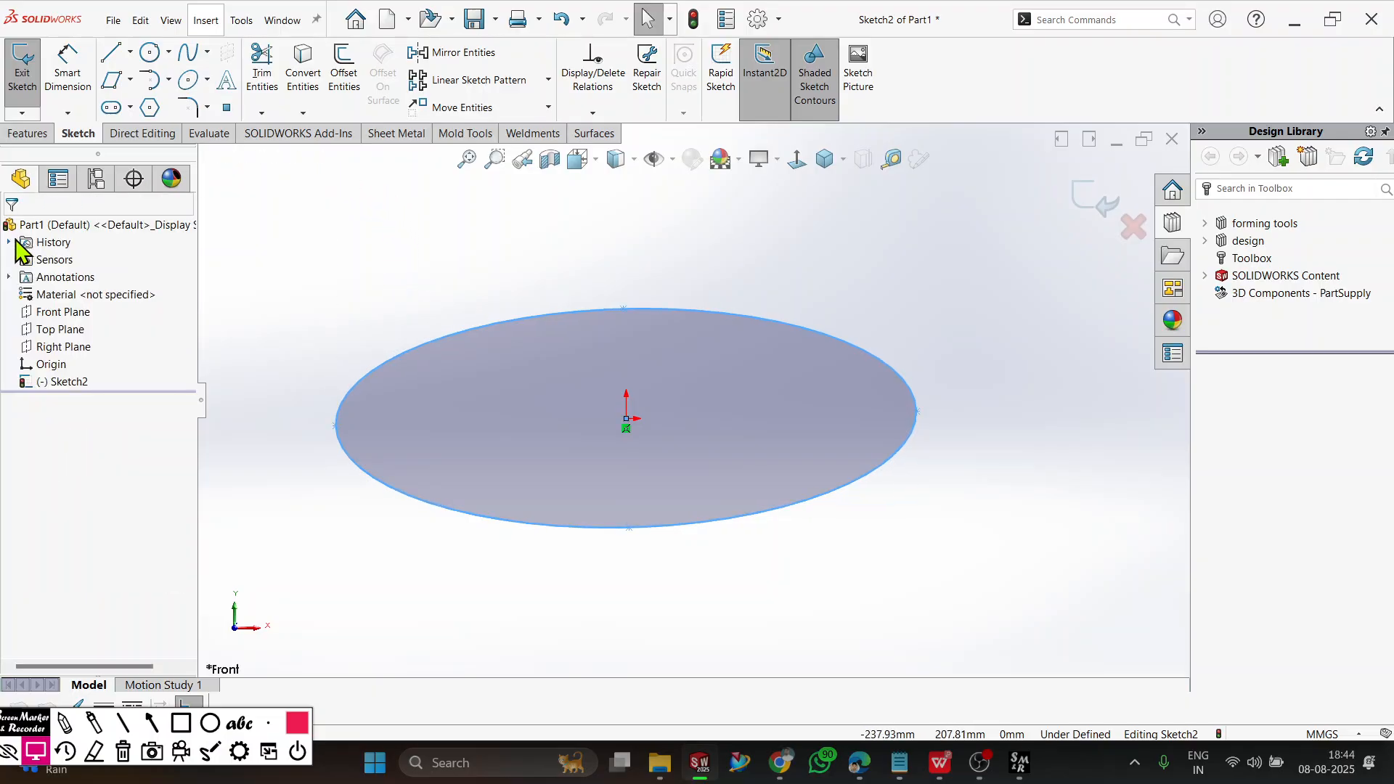
Draw a smaller ellipse inside the first, centered on the origin, with semi-axes of about 133 mm and 39 mm, and end the Ellipse command.
left_click(188, 80)
left_click(626, 420)
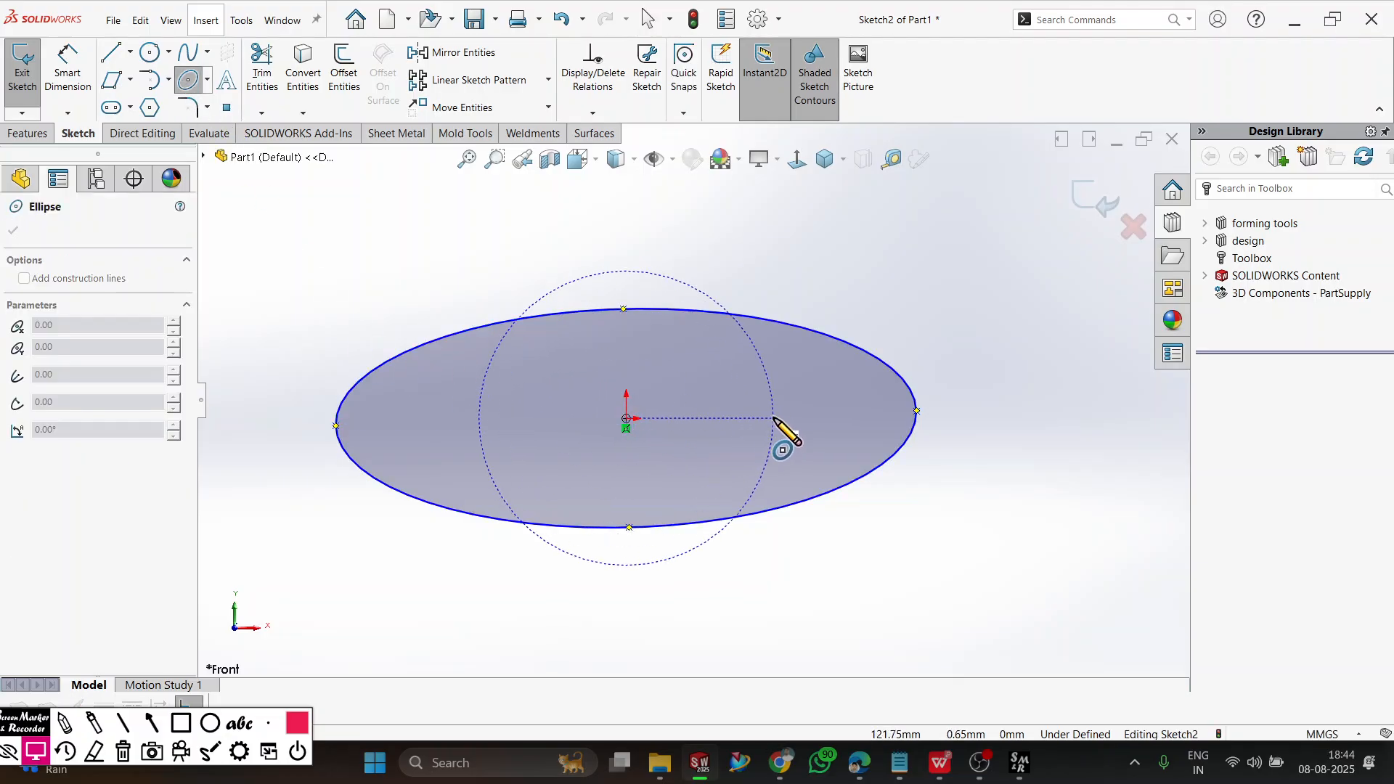
left_click(786, 427)
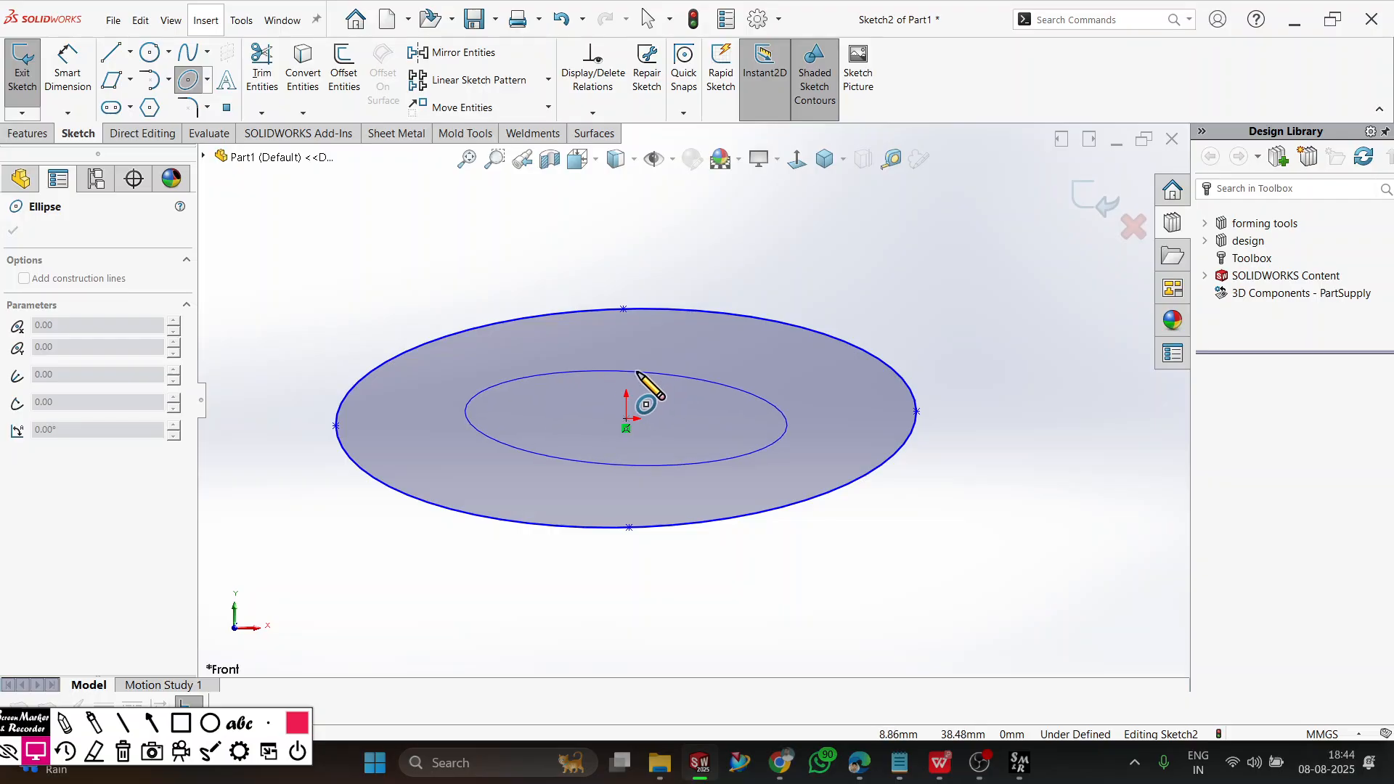
left_click(644, 373)
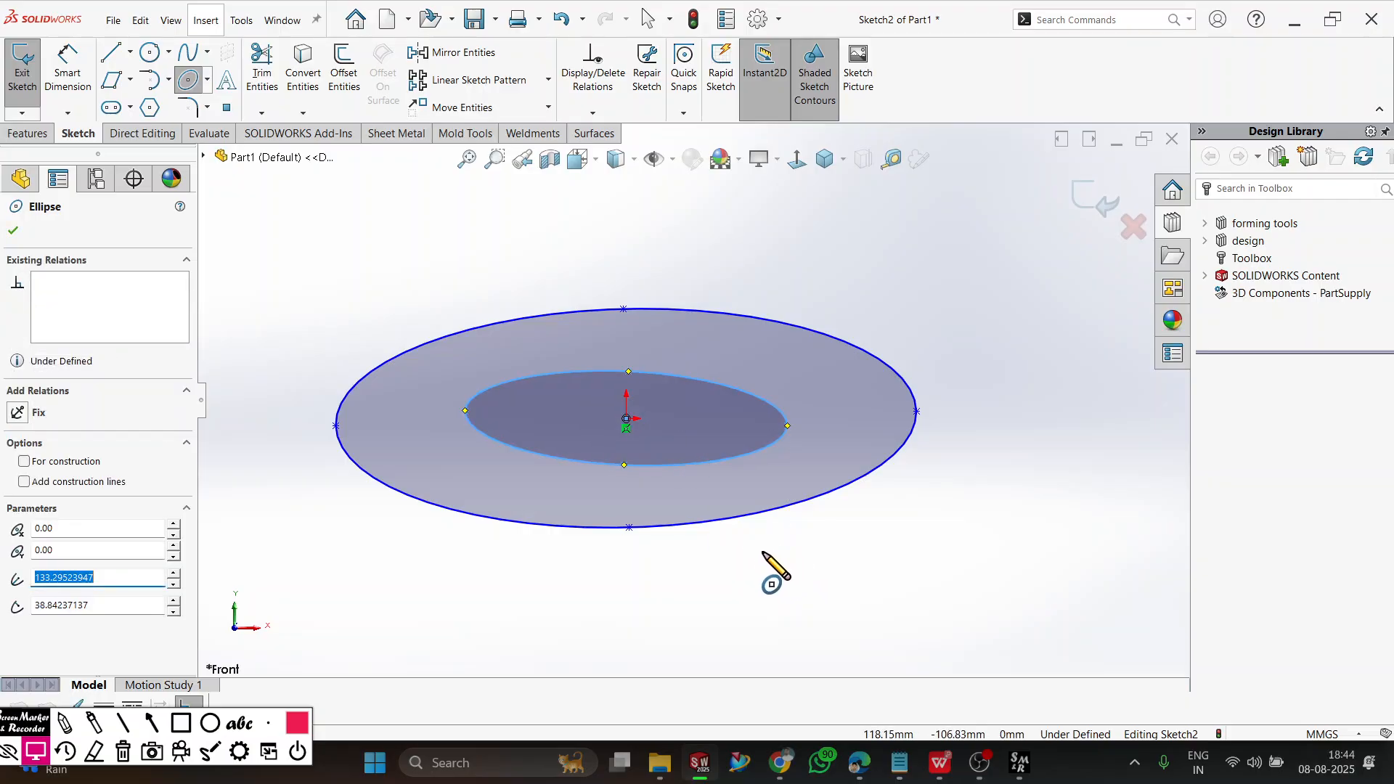
key("Escape")
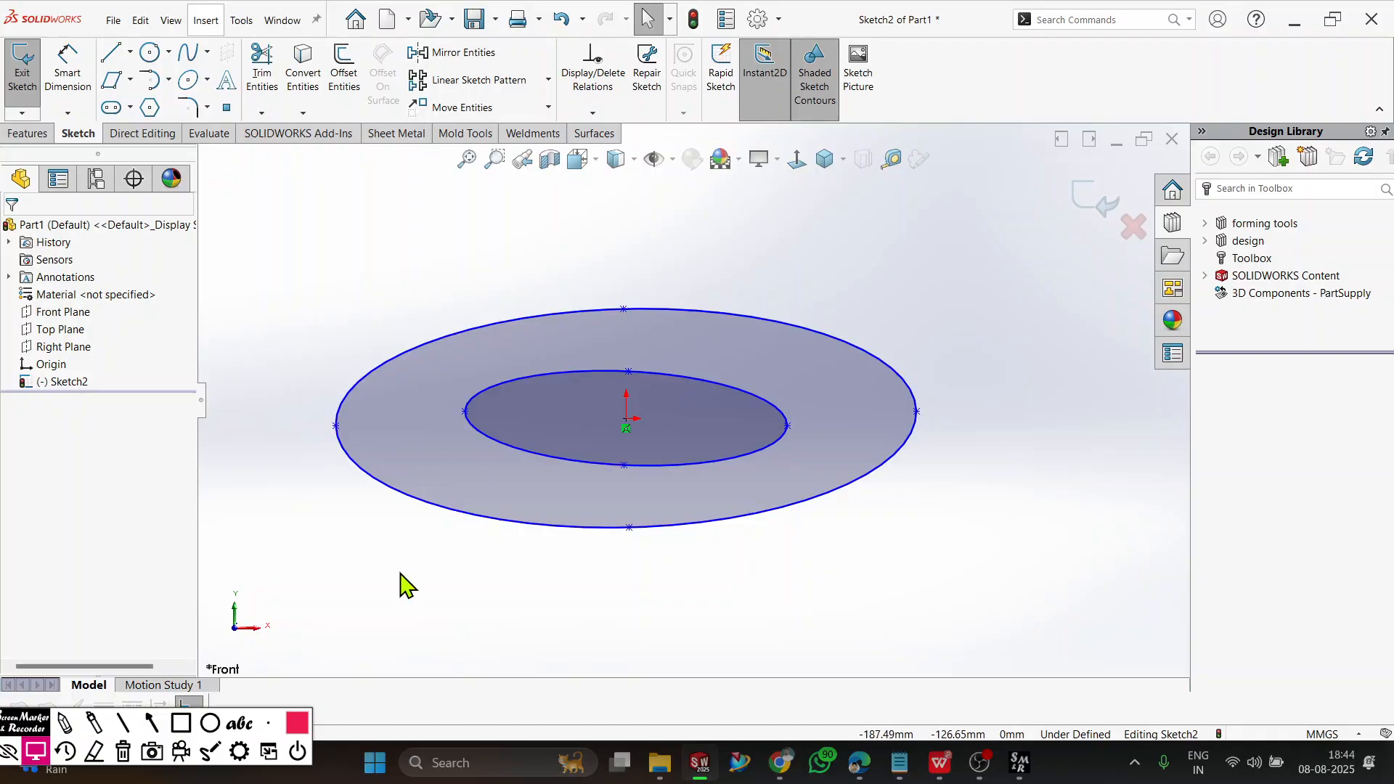
Add a Horizontal relation between the two major-axis end points of the outer ellipse.
left_click(335, 428)
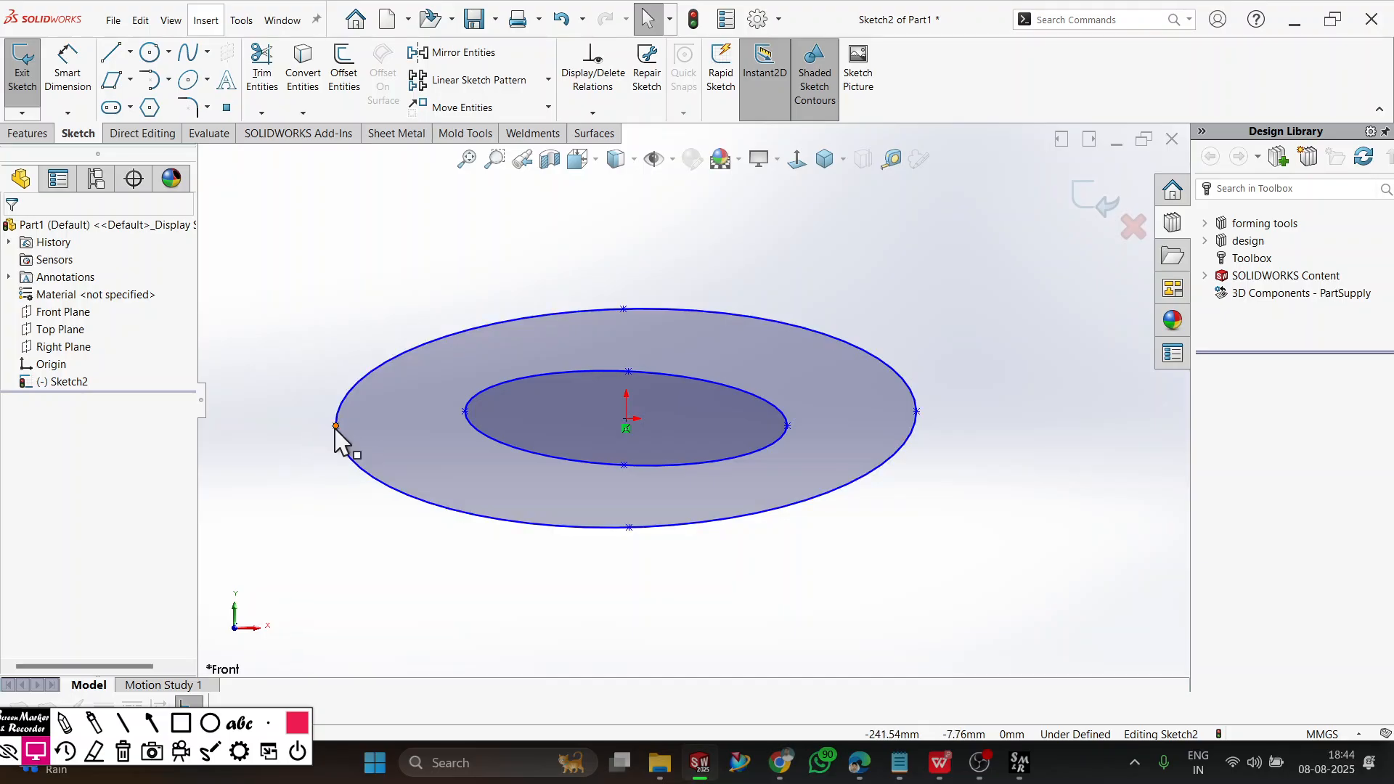
left_click(917, 411, "ctrl")
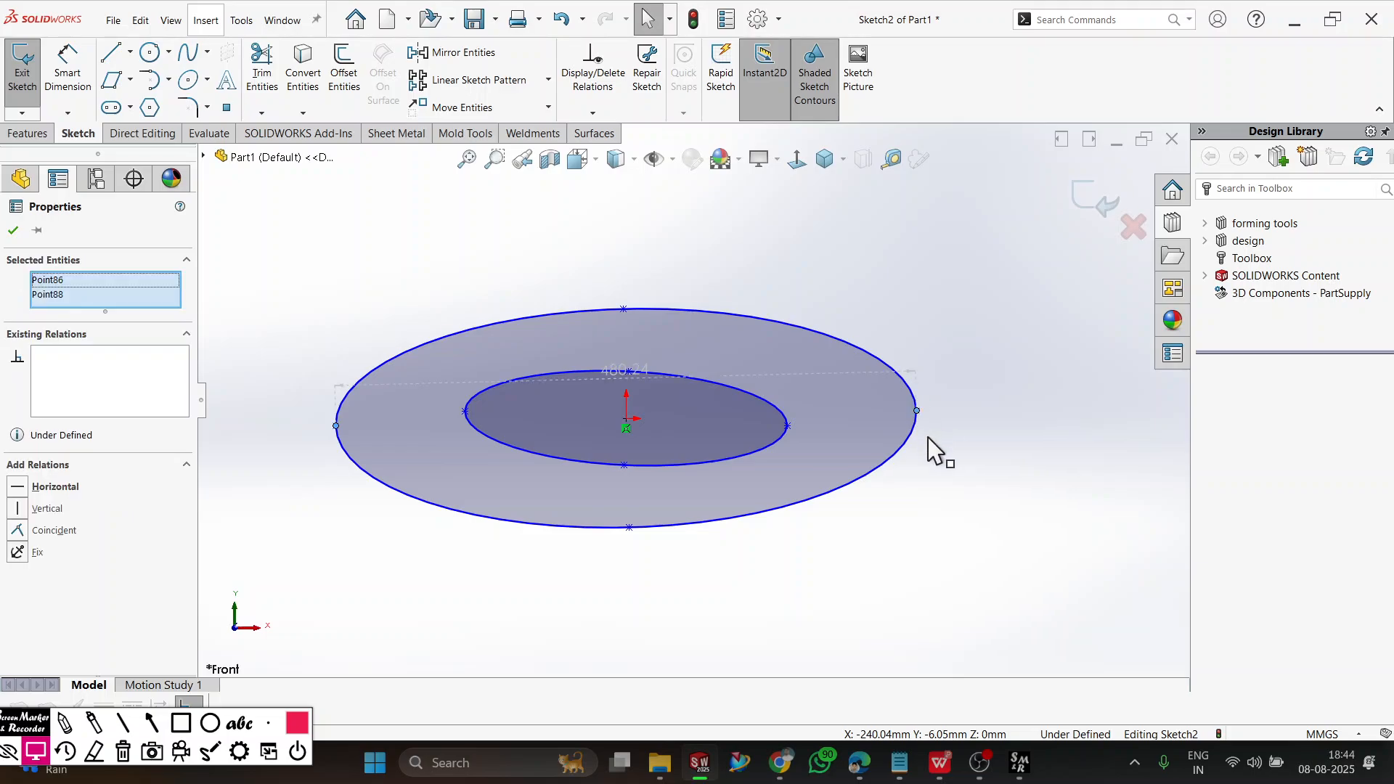
left_click(44, 486)
left_click(368, 620)
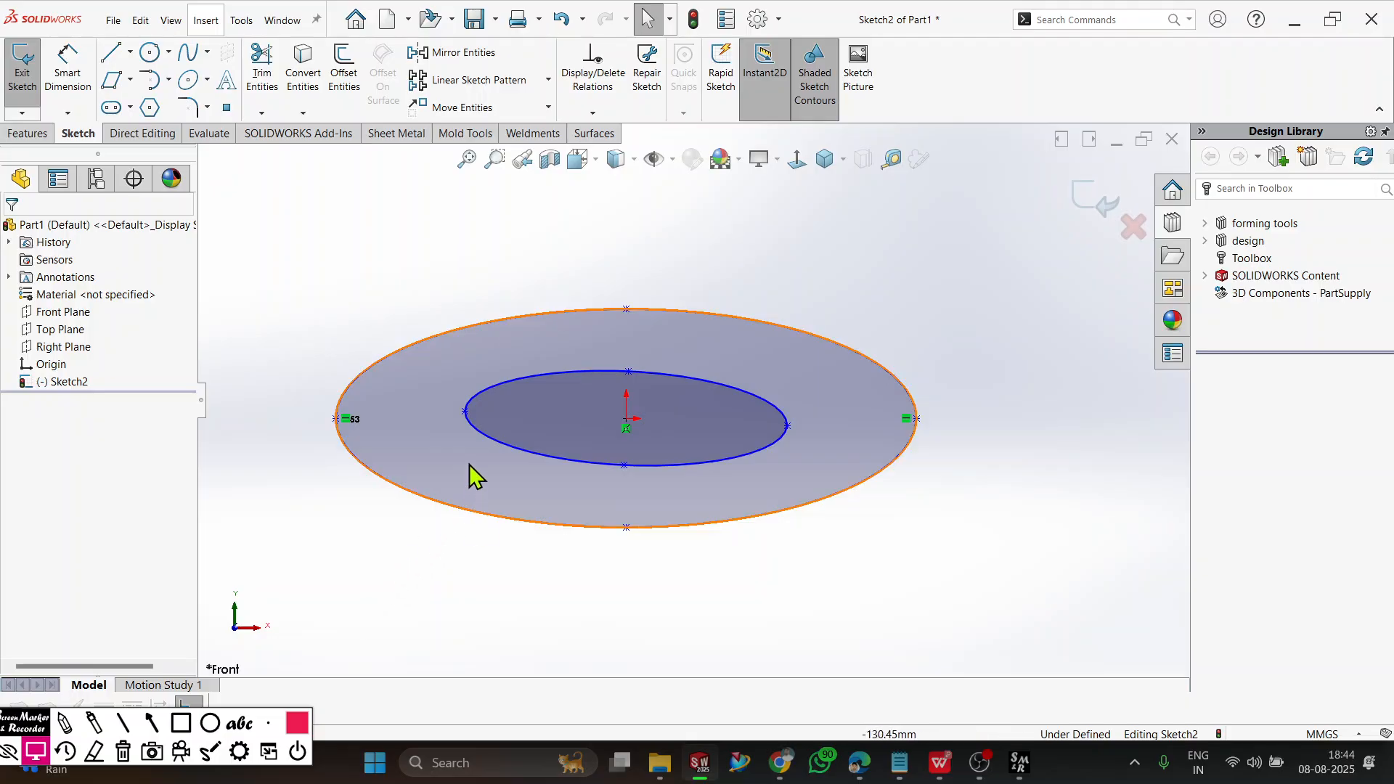
Make the inner ellipse's two major-axis end points horizontal to each other.
left_click(465, 412)
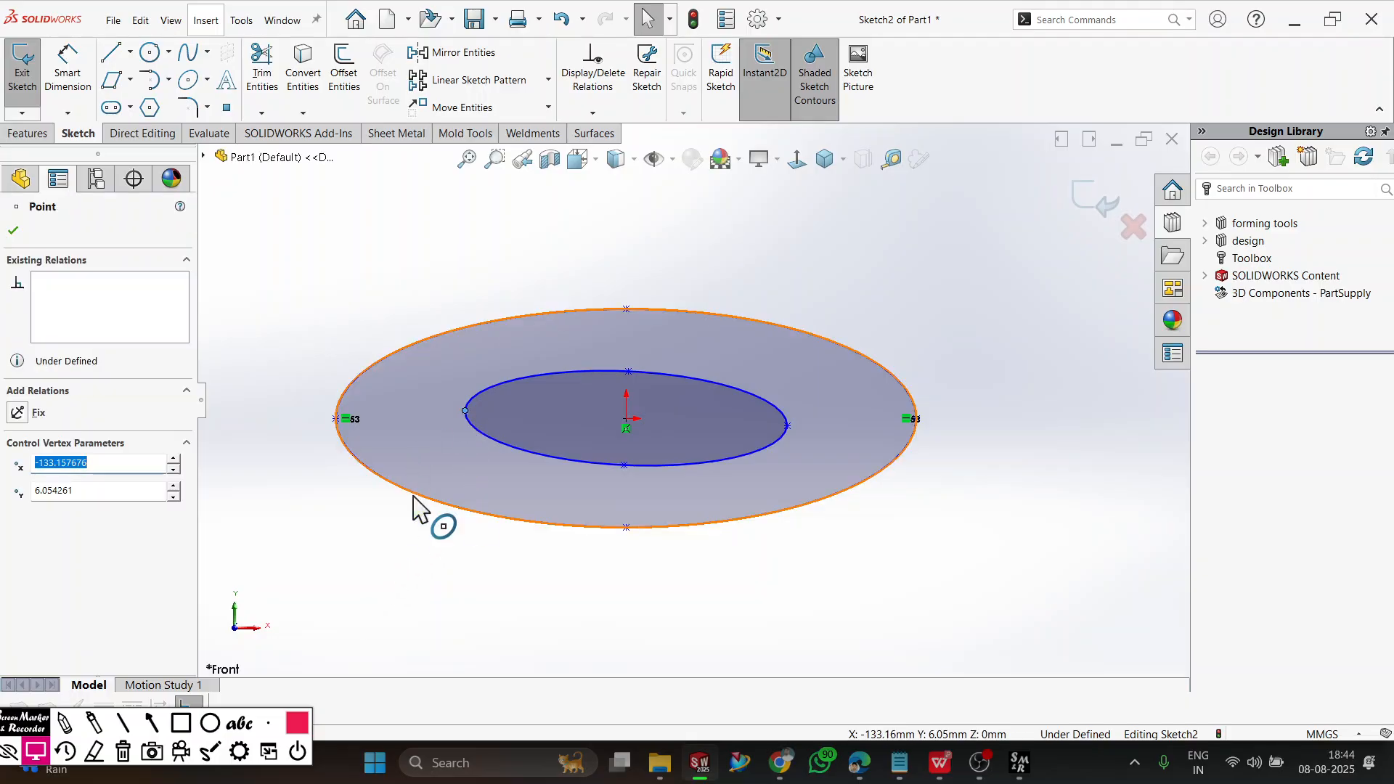
left_click(788, 426, "ctrl")
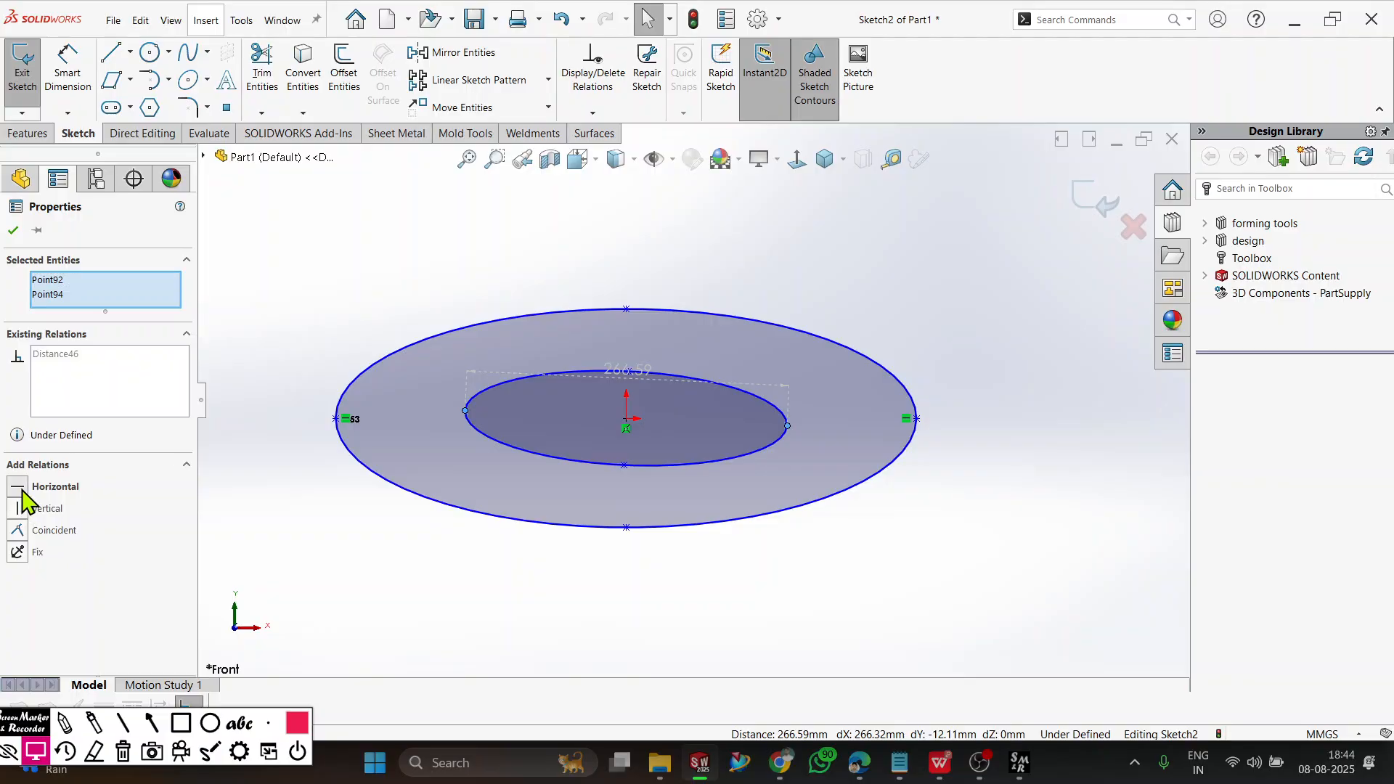
left_click(18, 488)
left_click(12, 229)
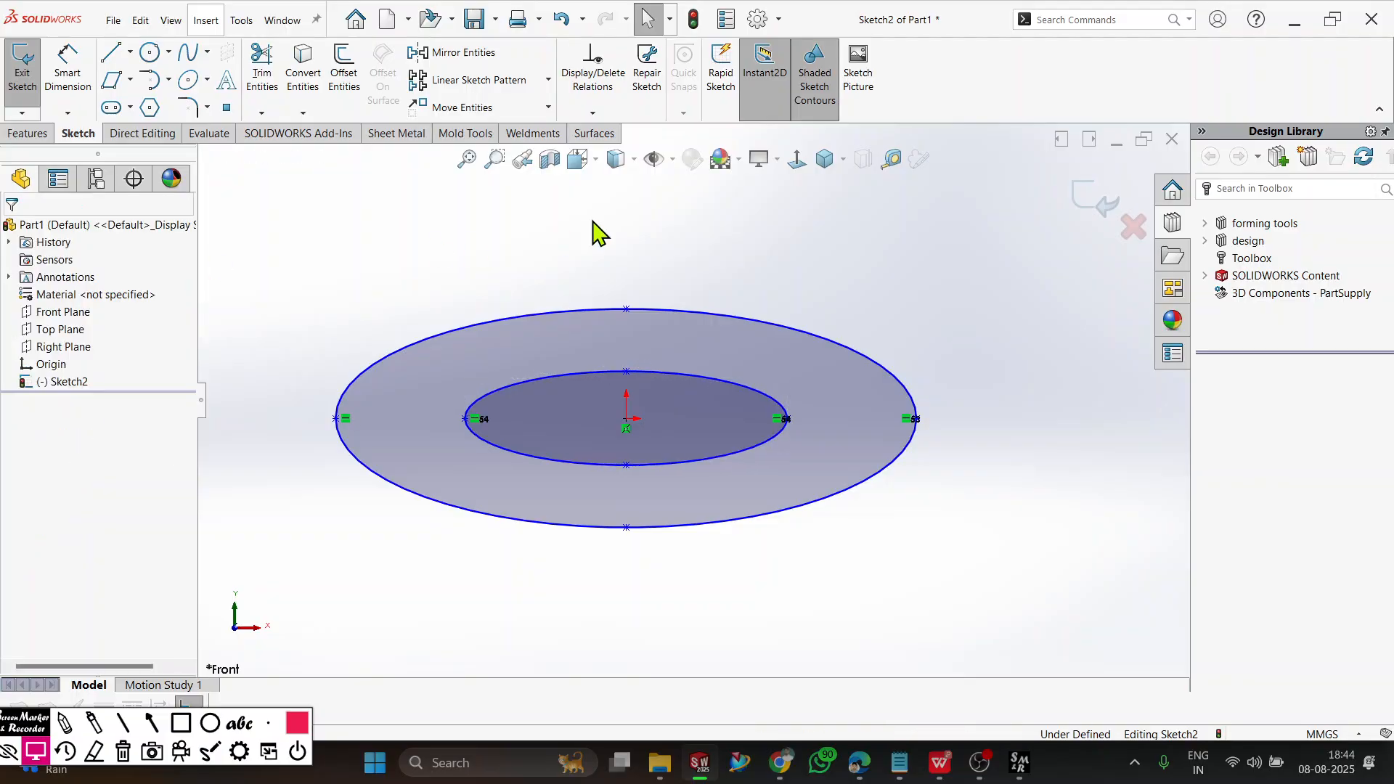
Dimension the outer ellipse's horizontal axis between its end points and set it to 200 mm.
left_click(78, 81)
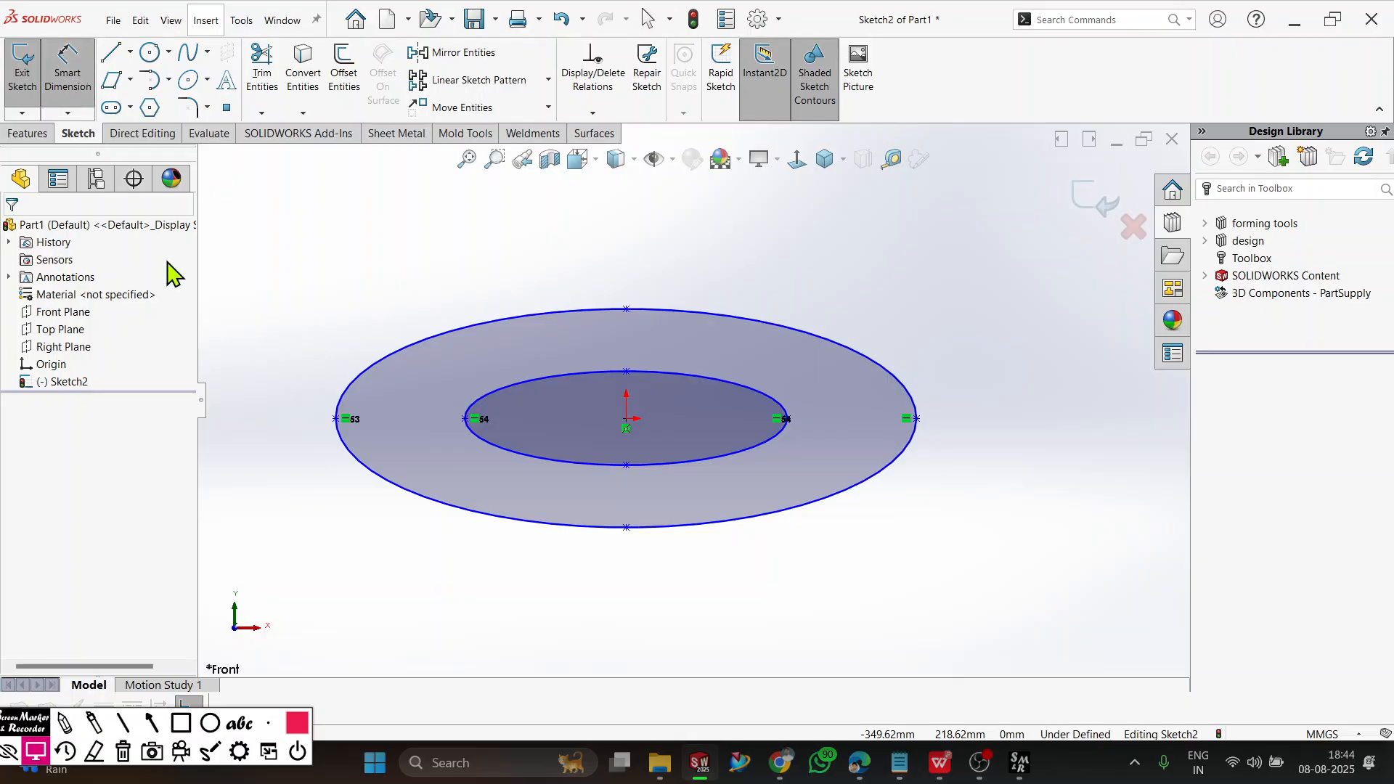
left_click(335, 419)
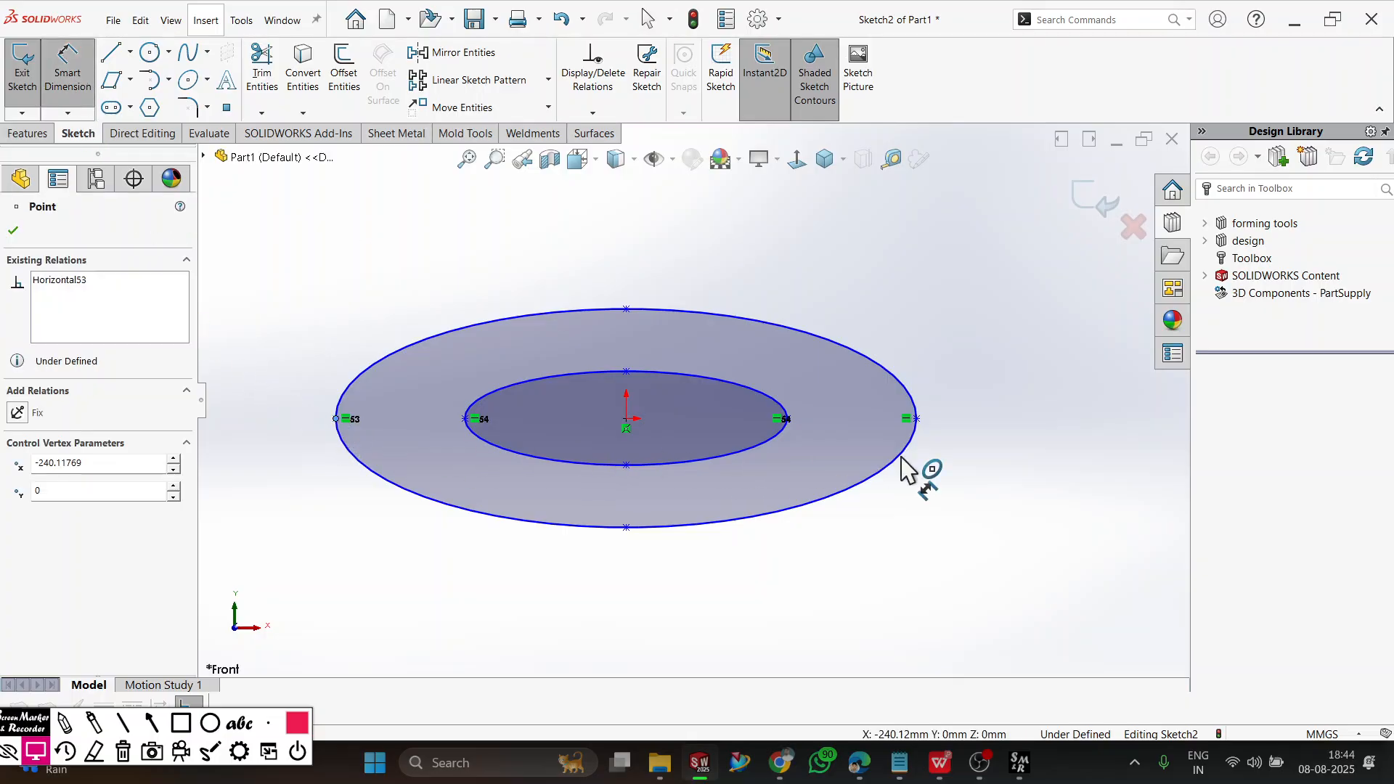
left_click(916, 419)
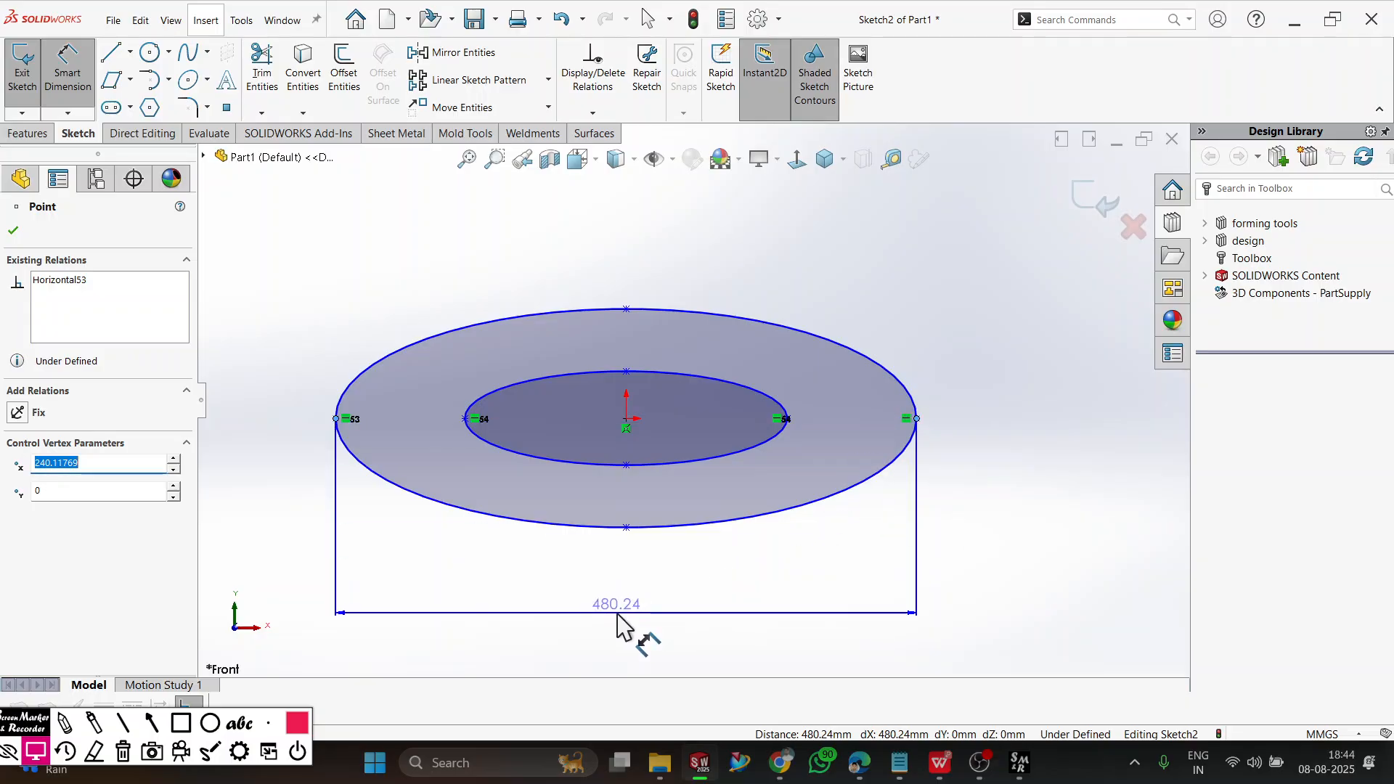
left_click(626, 623)
type("200")
key("Return")
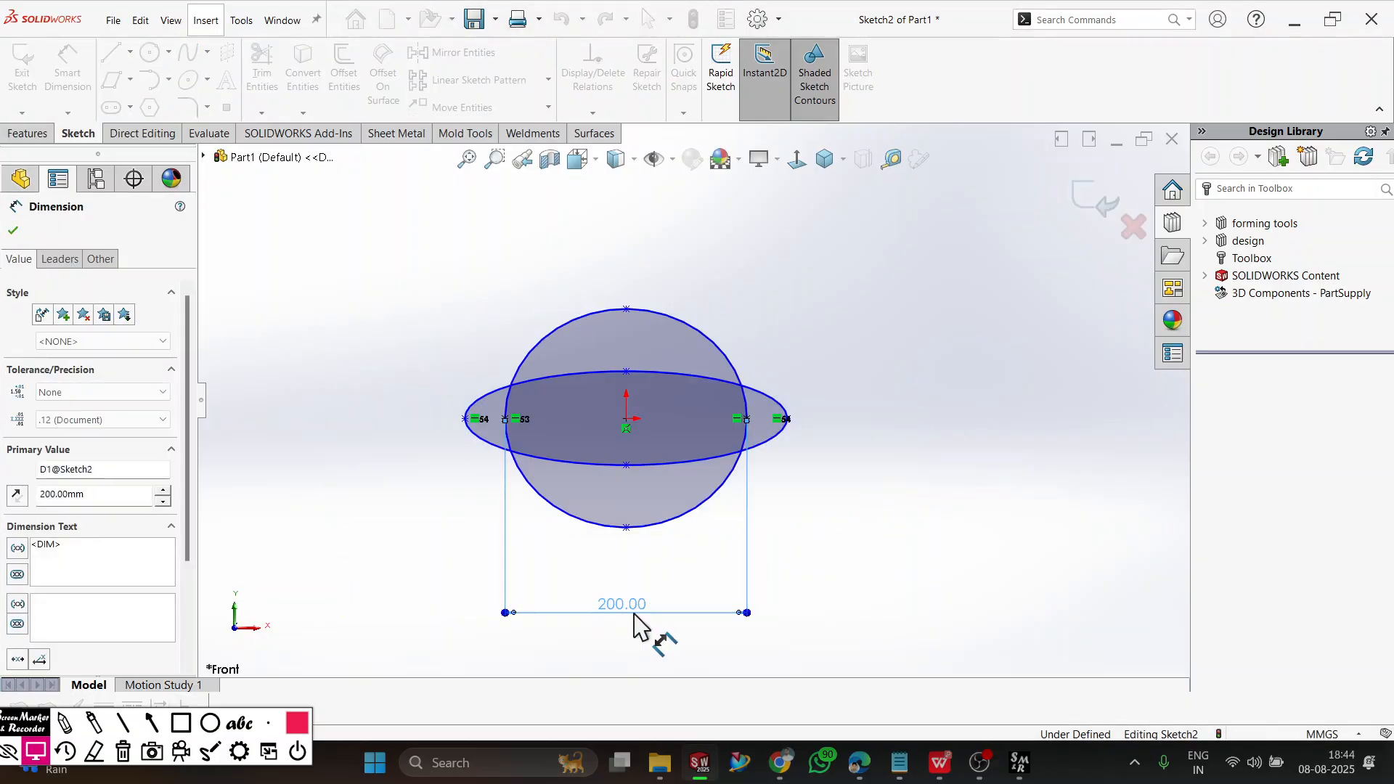
Dimension the same ellipse's vertical axis between its upper and lower points and set it to 100 mm.
left_click(627, 310)
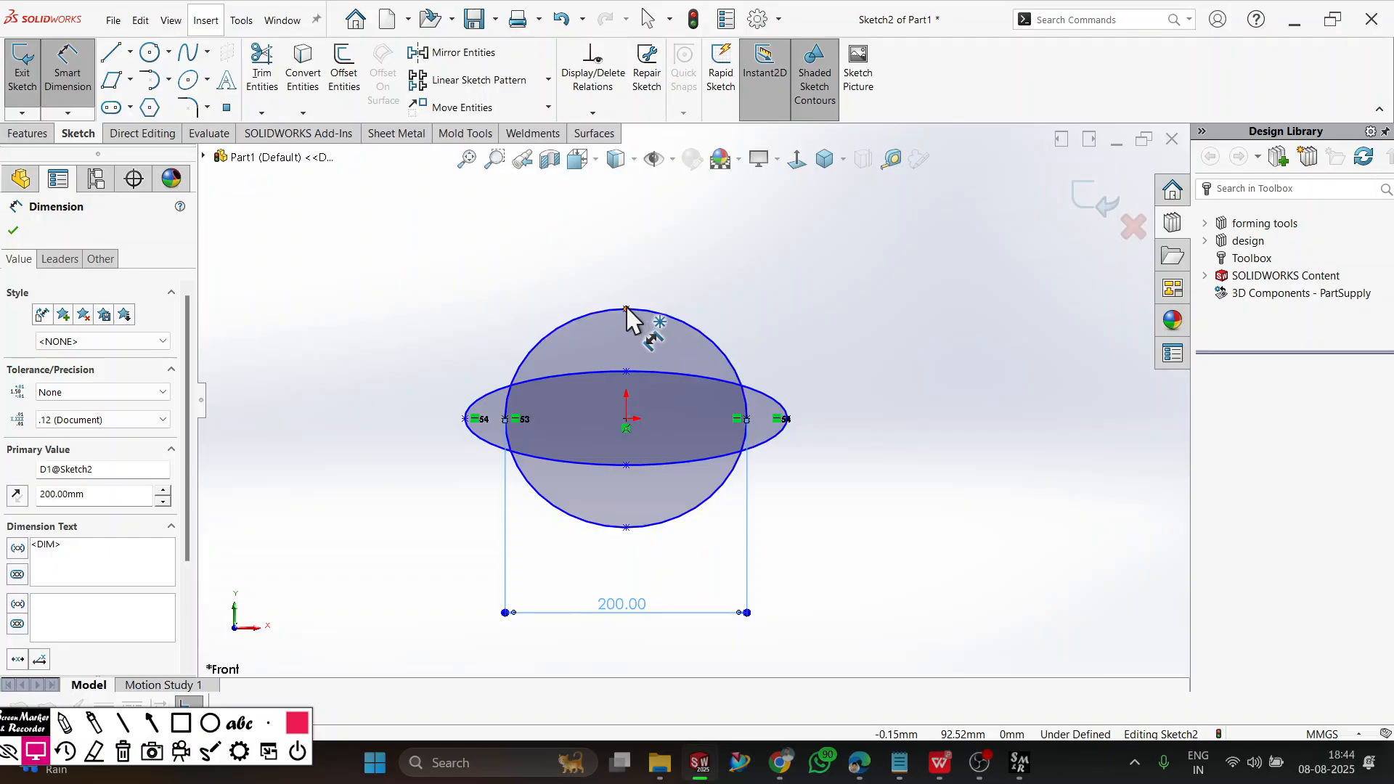
left_click(627, 528)
left_click(947, 498)
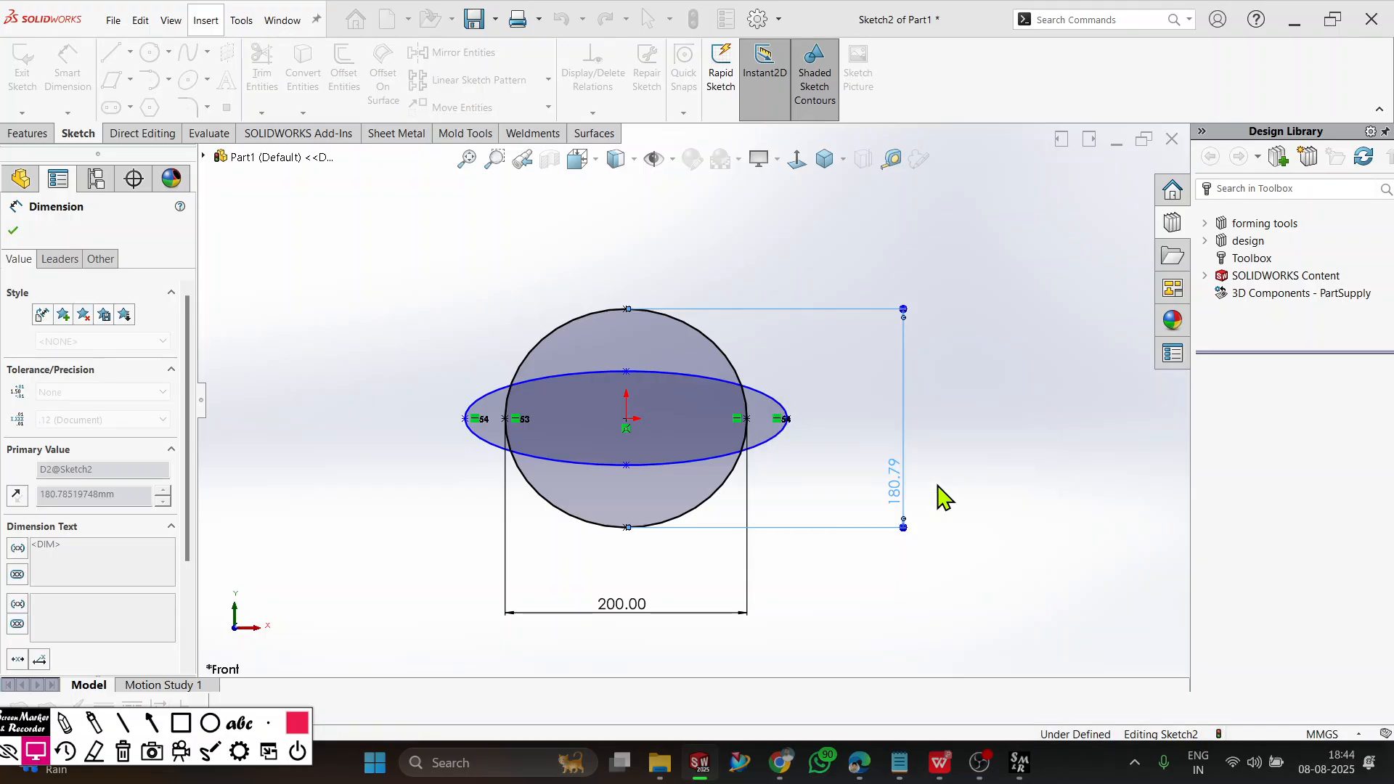
type("100")
key("Return")
Dimension the second, undimensioned ellipse's horizontal axis below the sketch and set it to 100 mm.
left_click(465, 419)
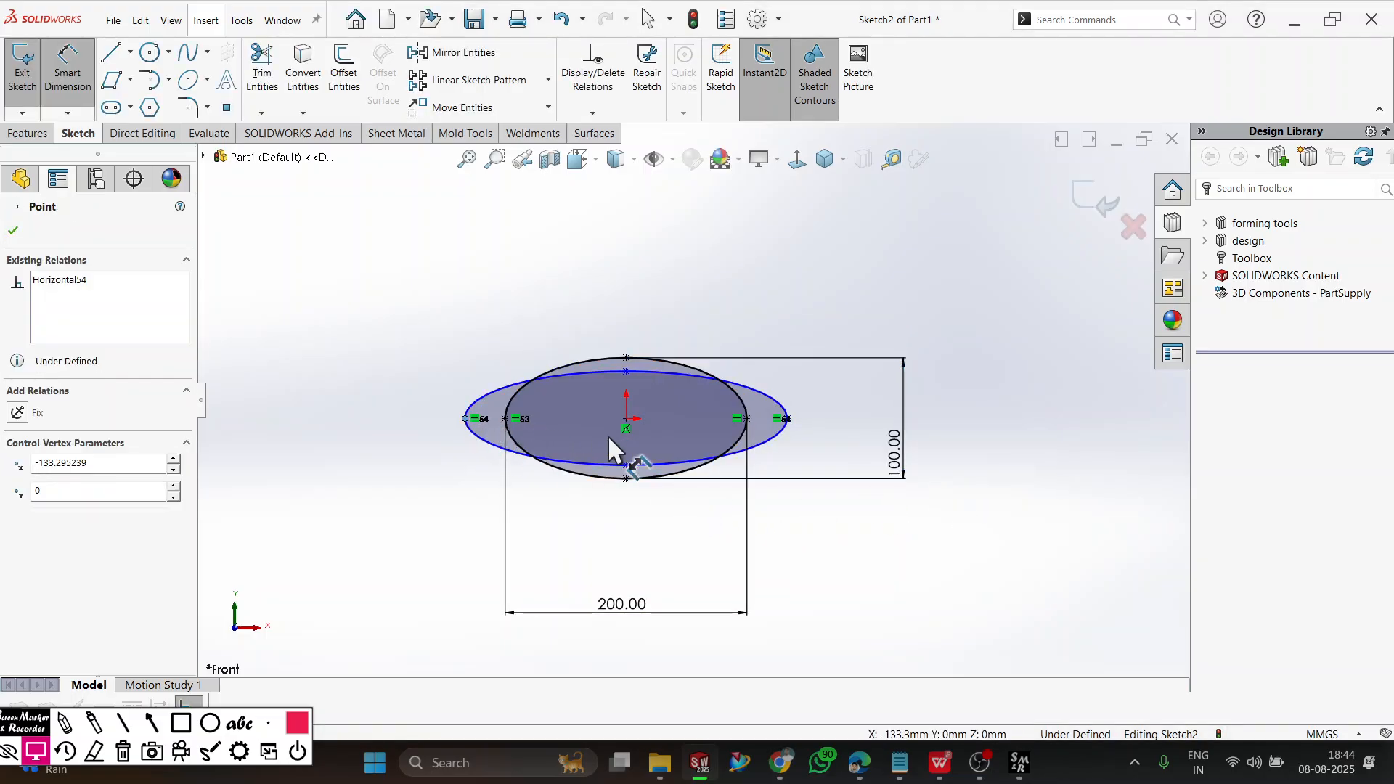
left_click(786, 419)
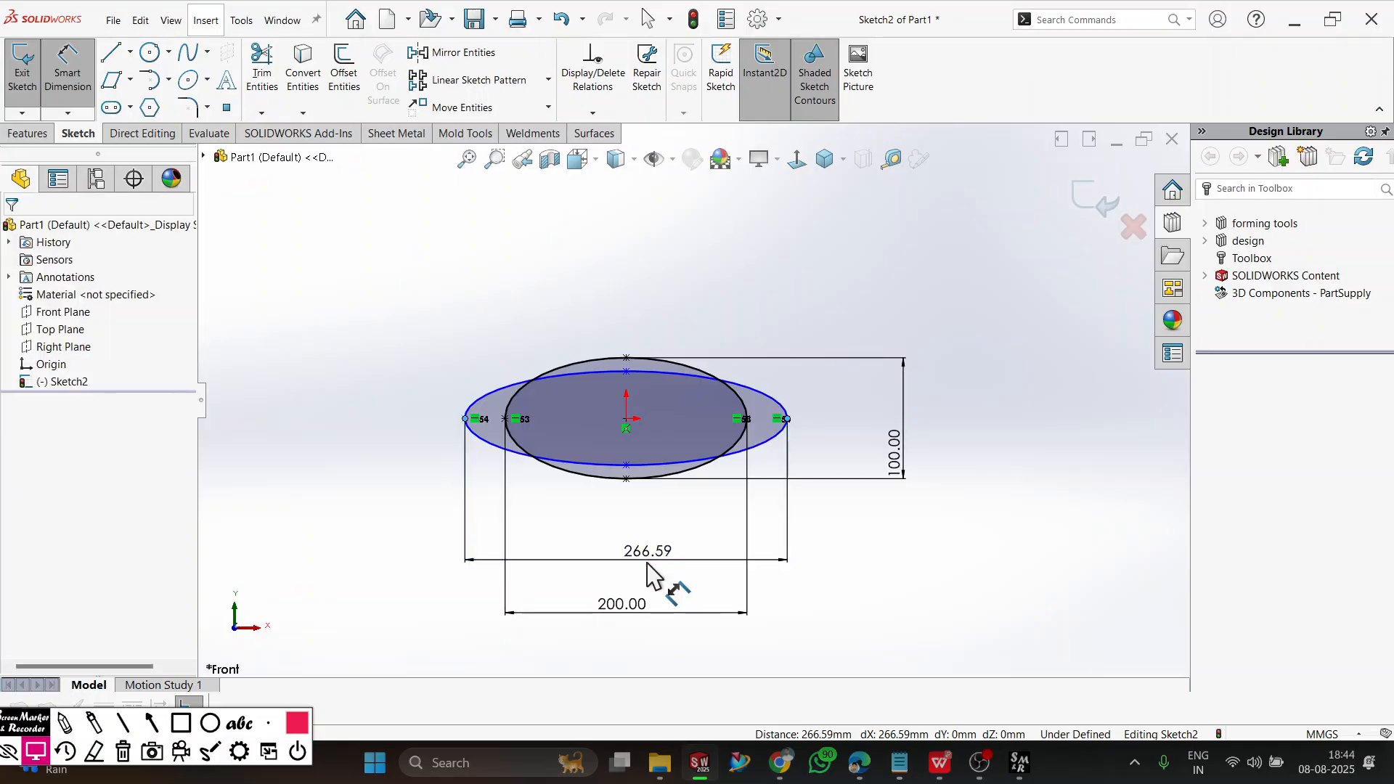
left_click(648, 574)
type("100")
key("Return")
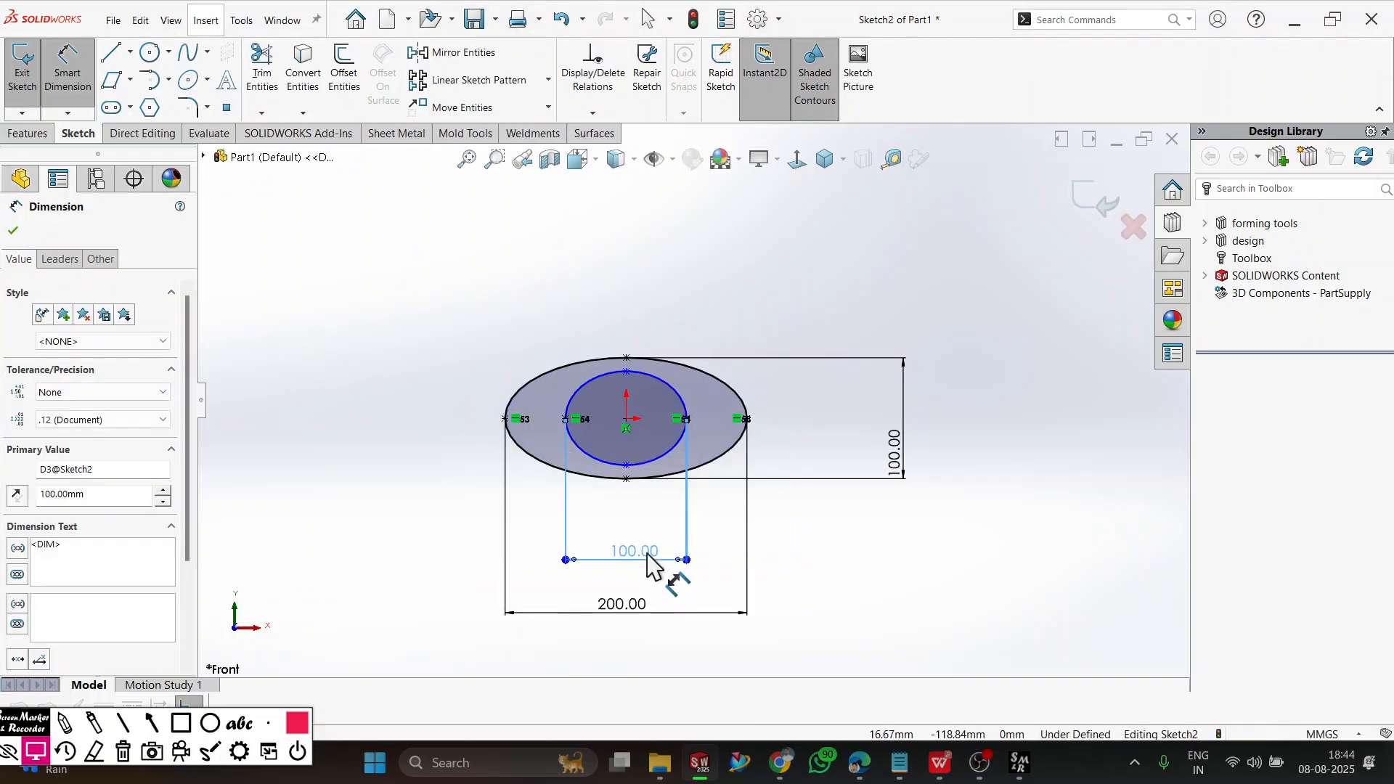
Dimension the second ellipse's vertical axis beside the sketch and set it to 200 mm.
left_click(626, 372)
left_click(626, 465)
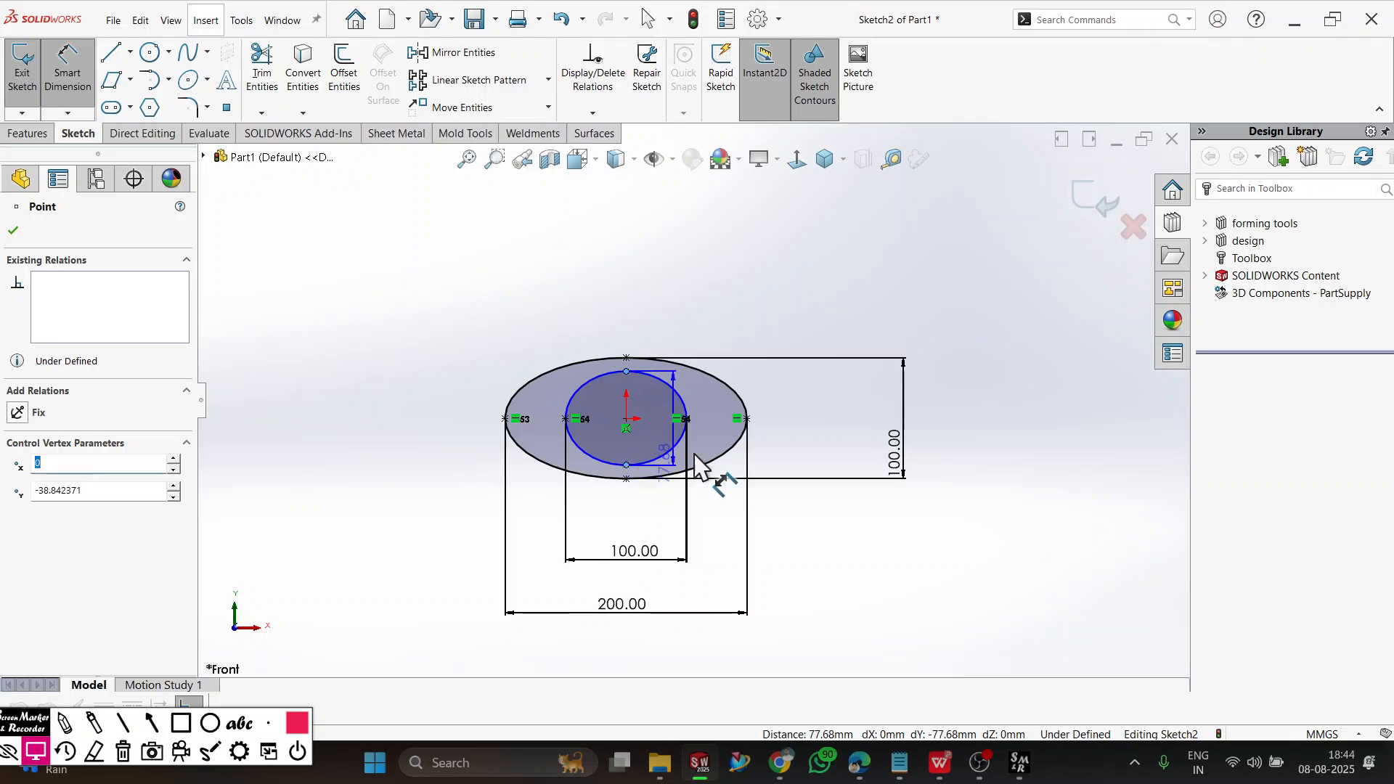
left_click(996, 428)
key("Return")
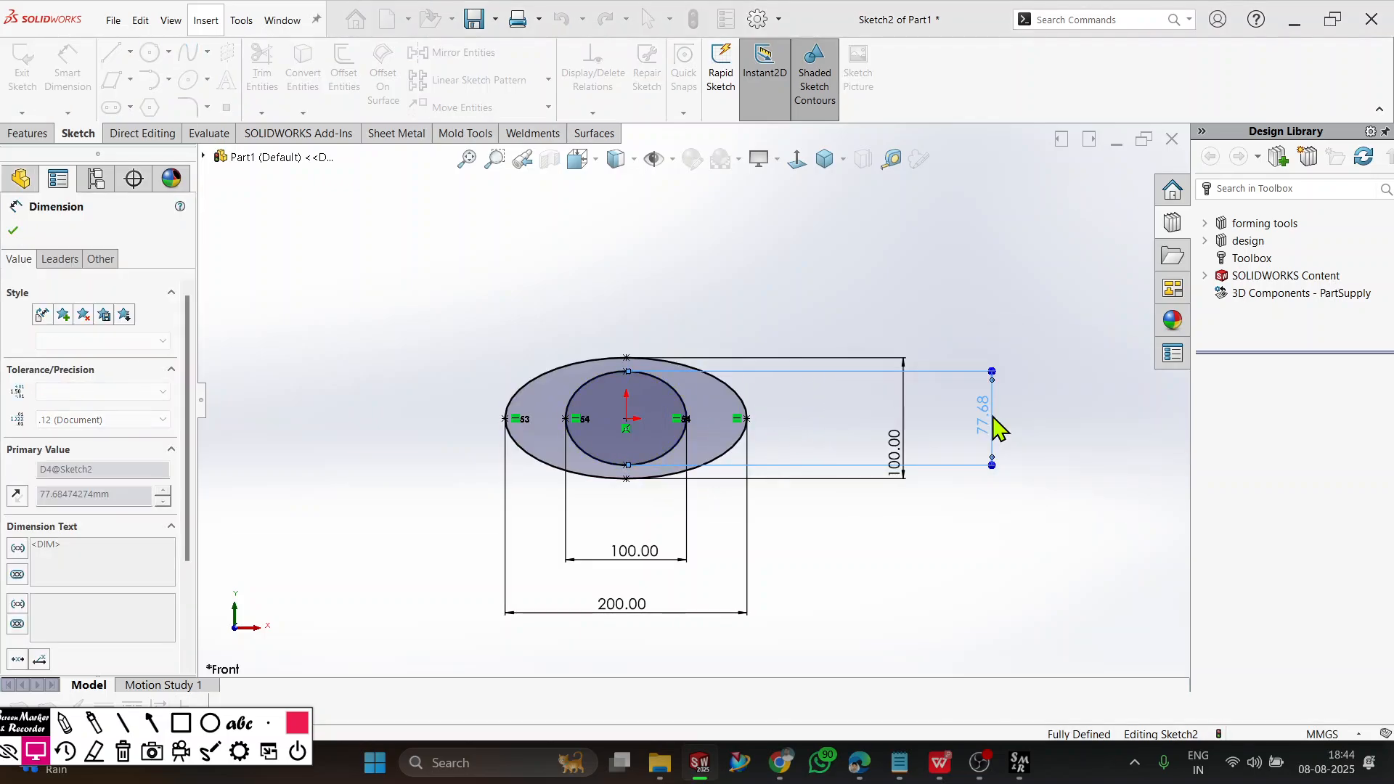
type("200")
key("Return")
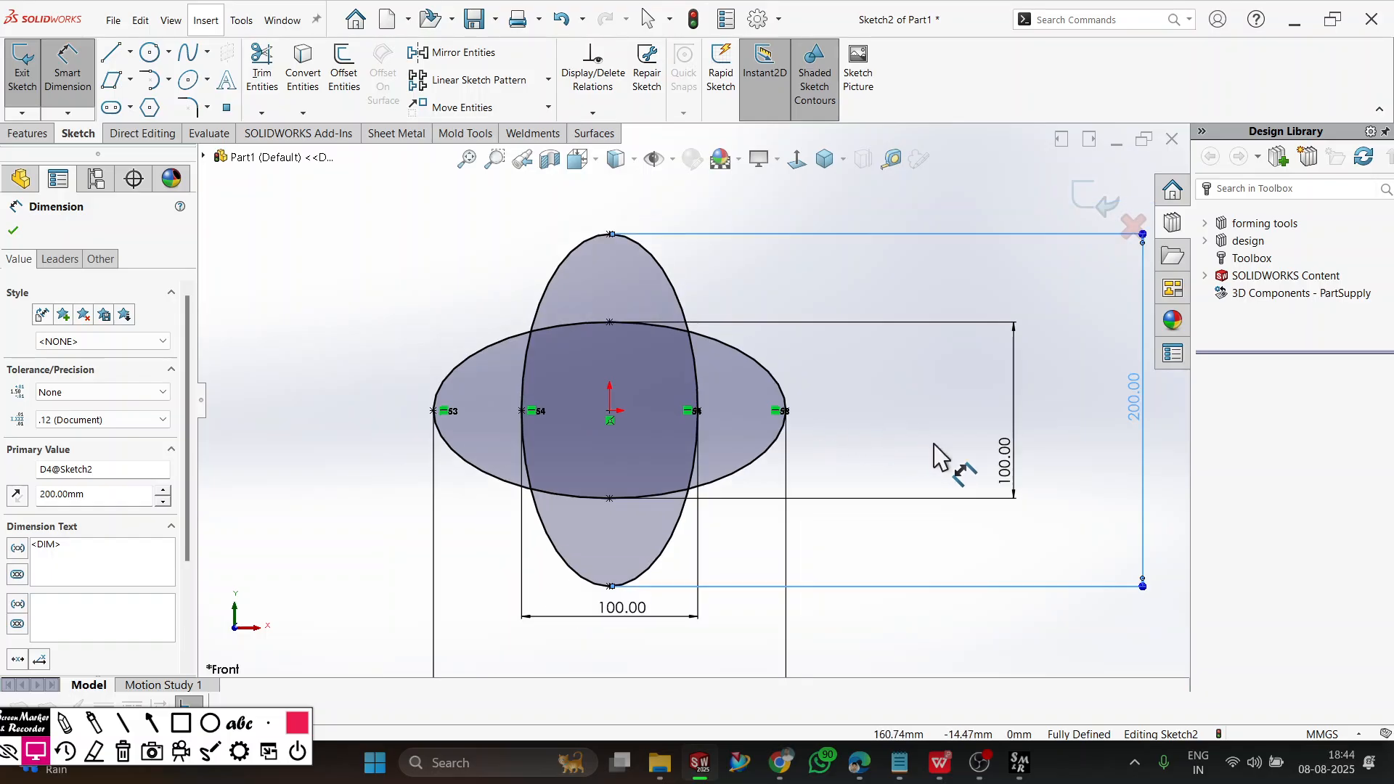
left_click(981, 526)
scroll(978, 526, "up", 1)
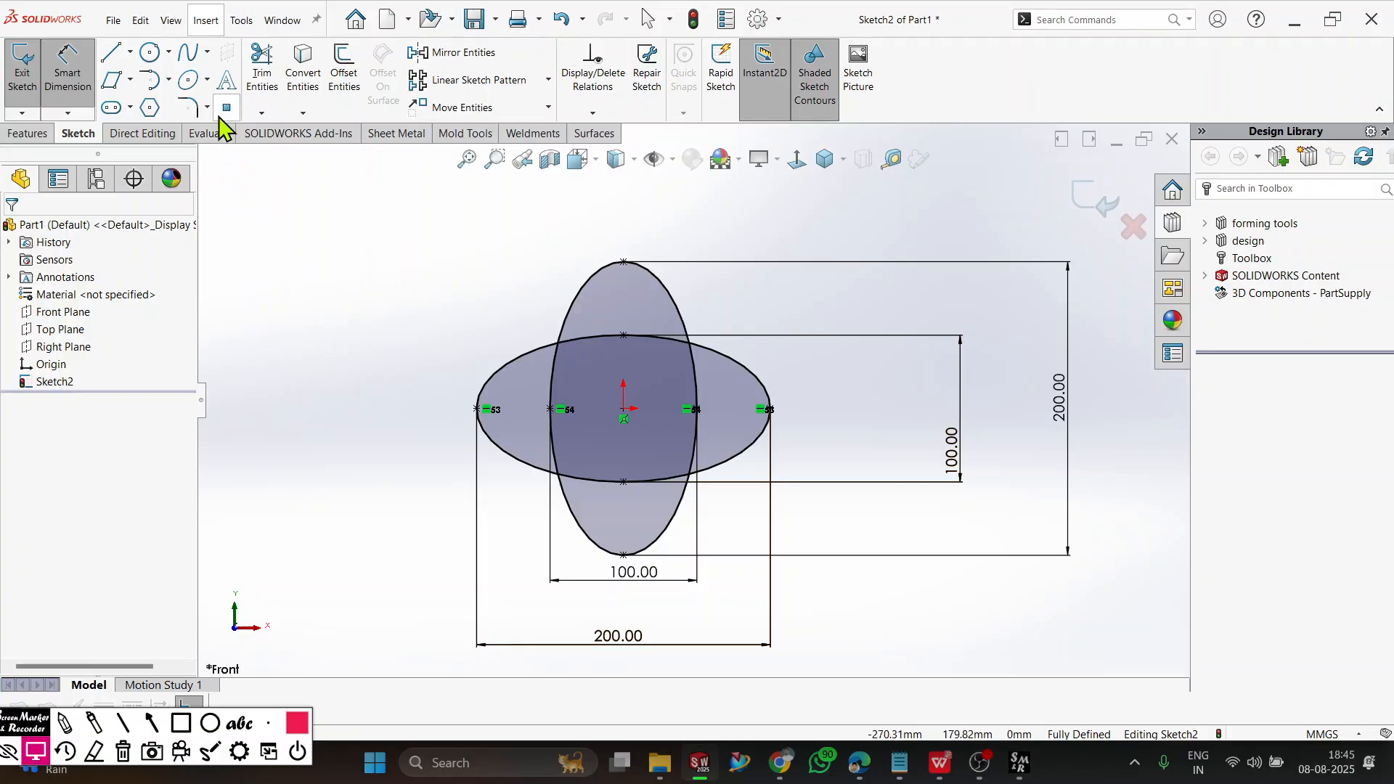
Draw an upright partial ellipse well left of the crossed ellipses, semi-axes about 118 mm and 56 mm, with a gap at its lower right.
left_click(207, 80)
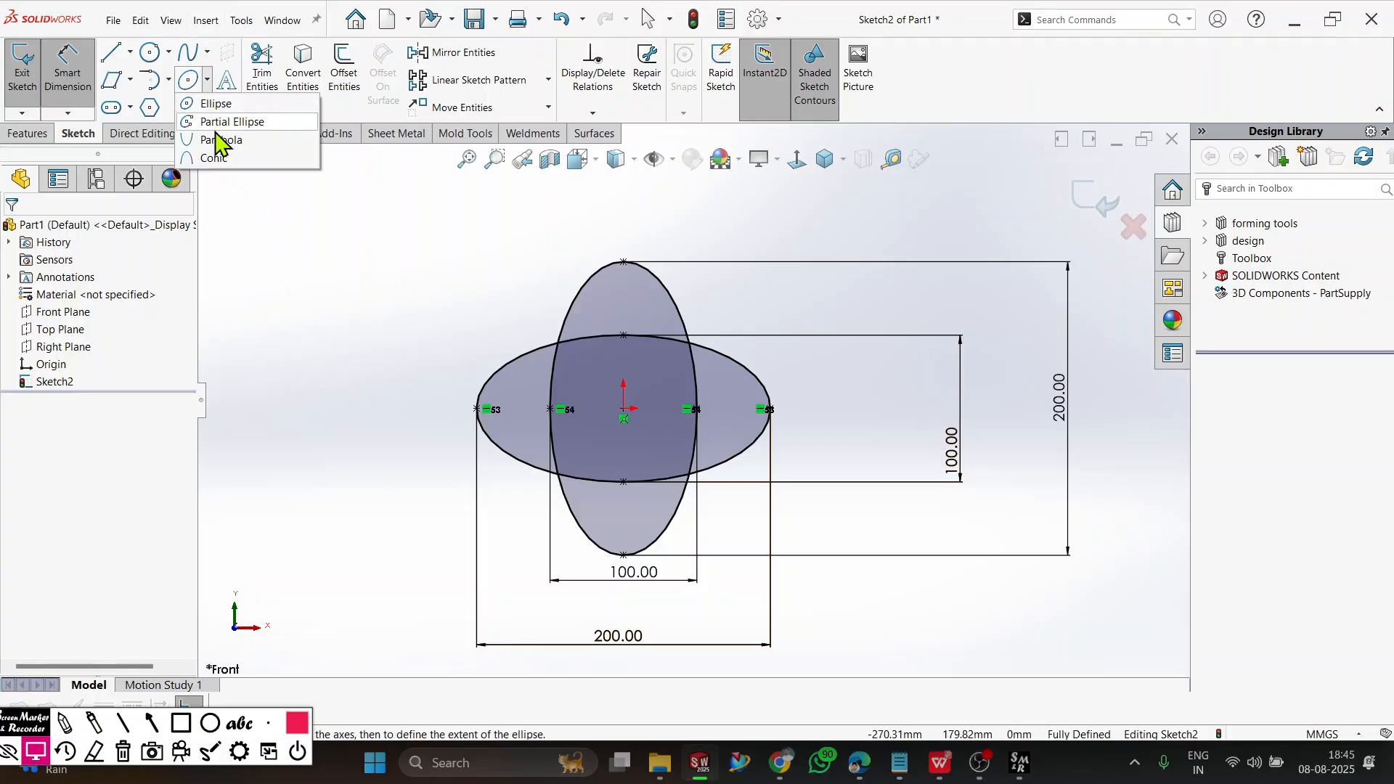
left_click(225, 122)
scroll(541, 444, "up", 3)
scroll(491, 411, "down", 5)
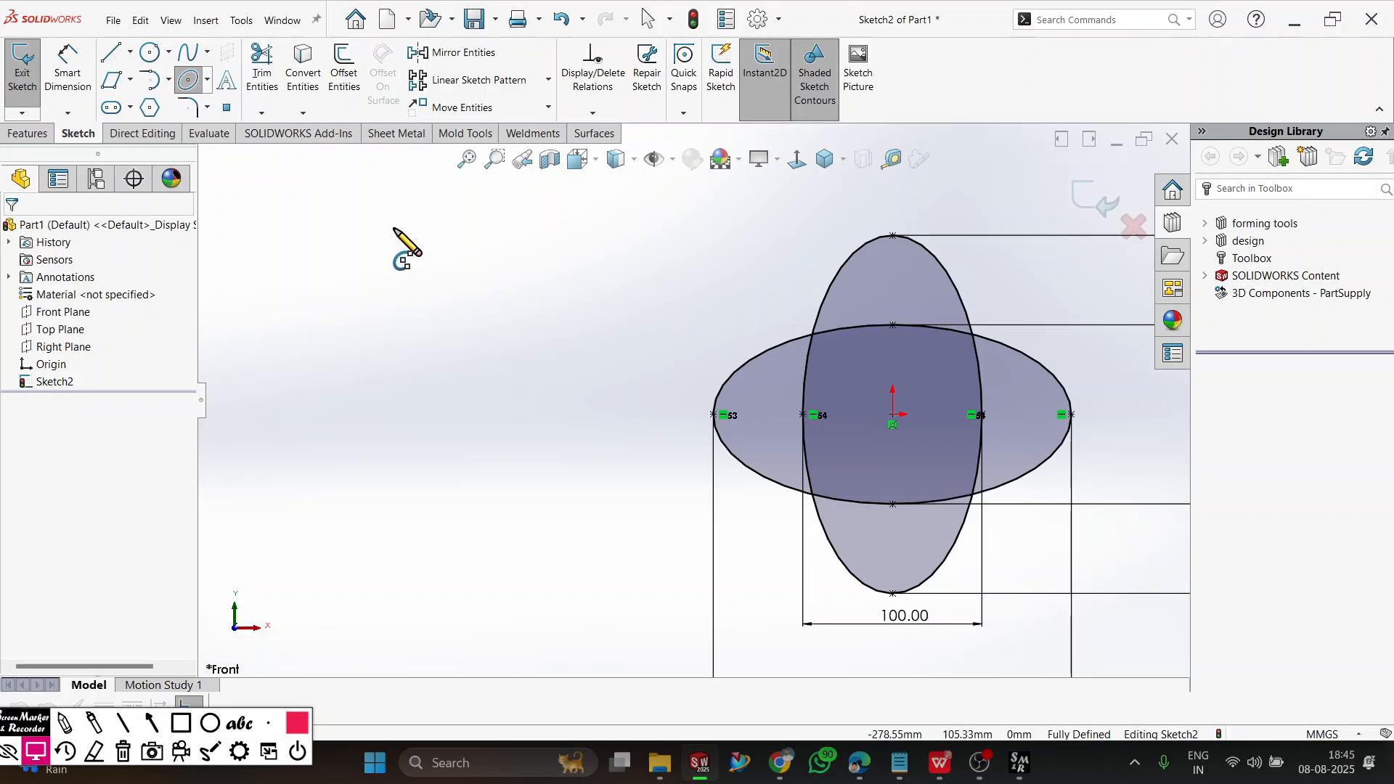
scroll(436, 480, "up", 3)
scroll(375, 462, "down", 4)
scroll(365, 441, "up", 2)
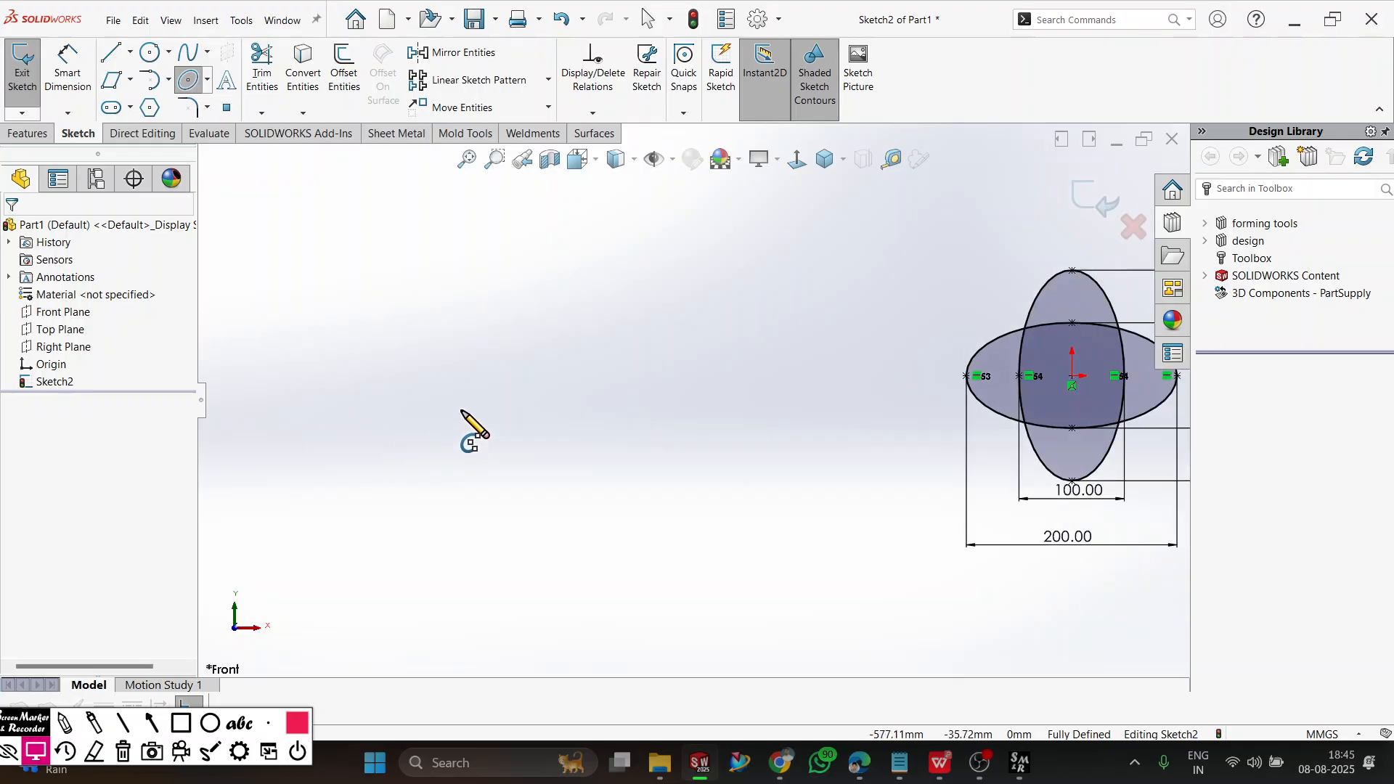
left_click(459, 407)
left_click(459, 283)
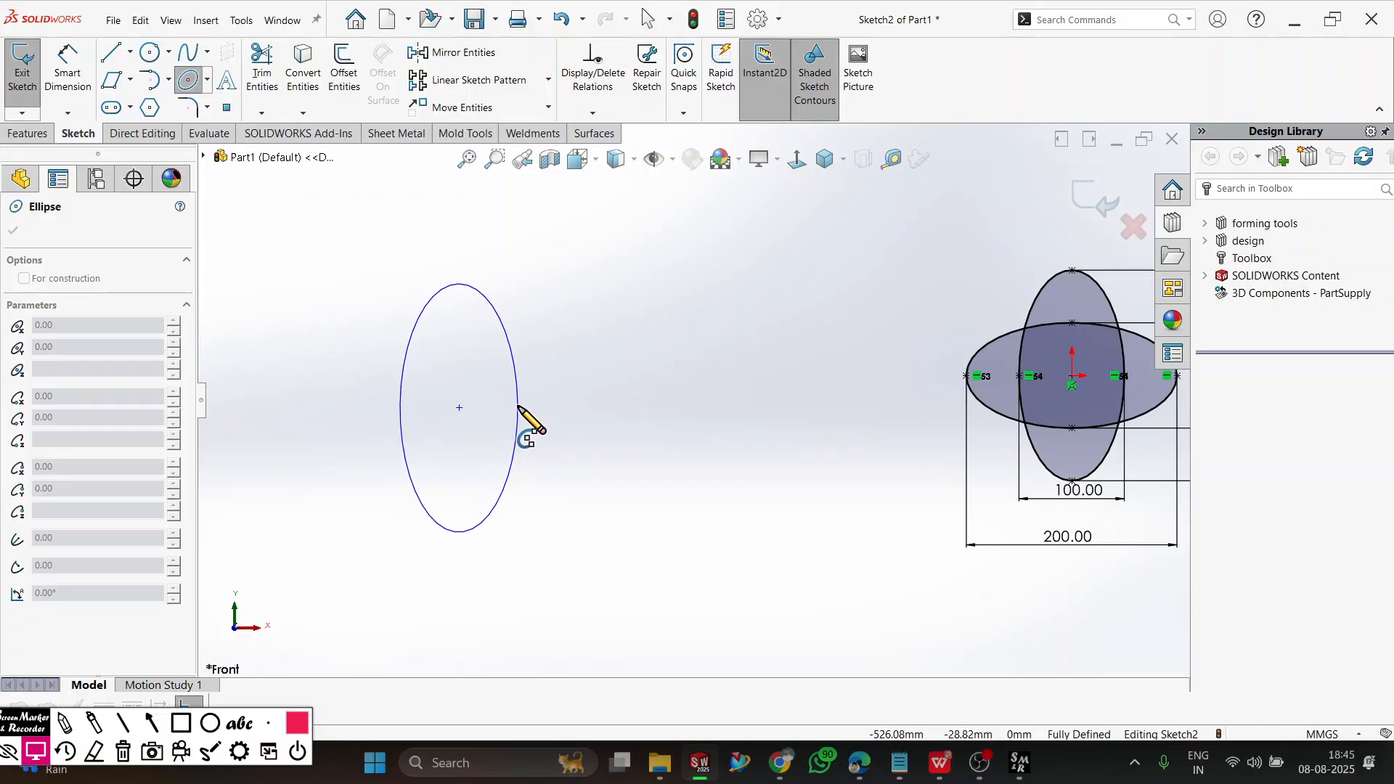
left_click(518, 407)
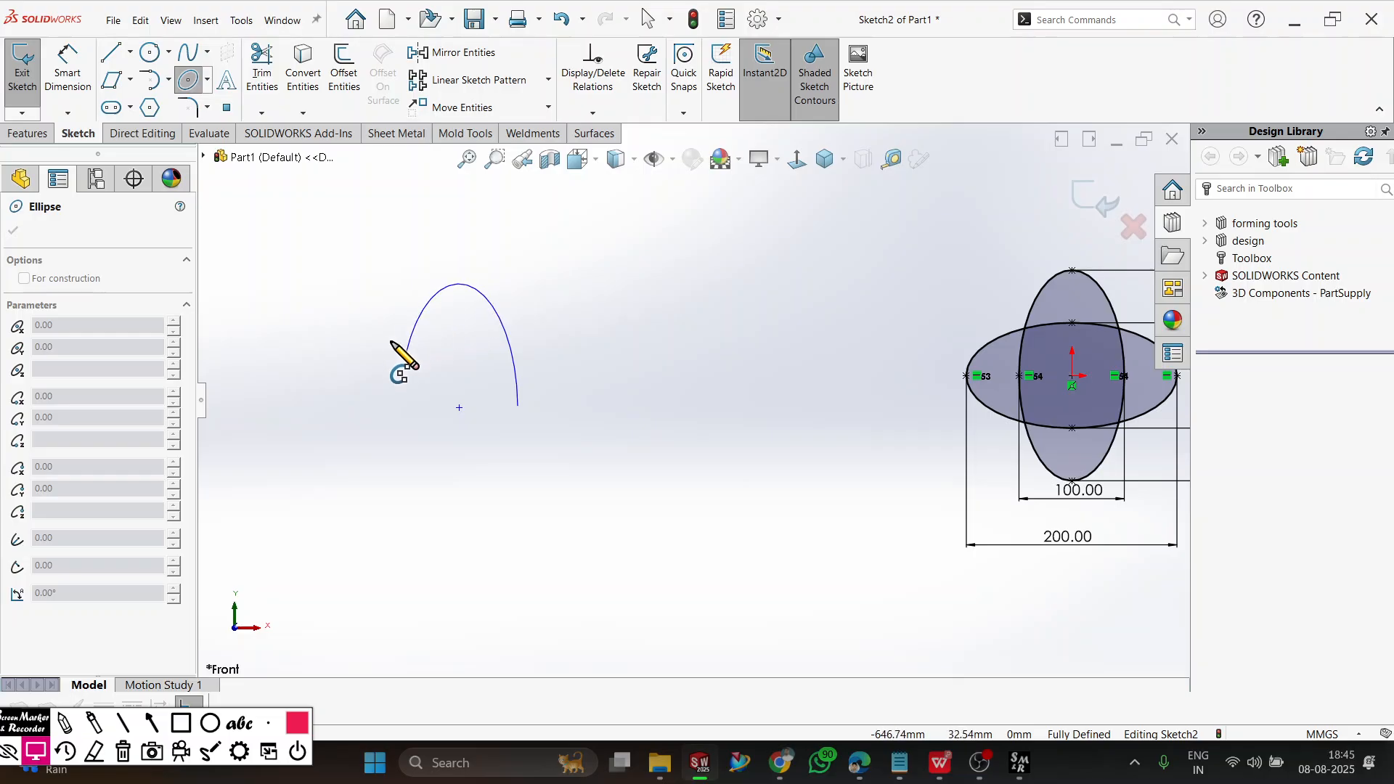
left_click(505, 489)
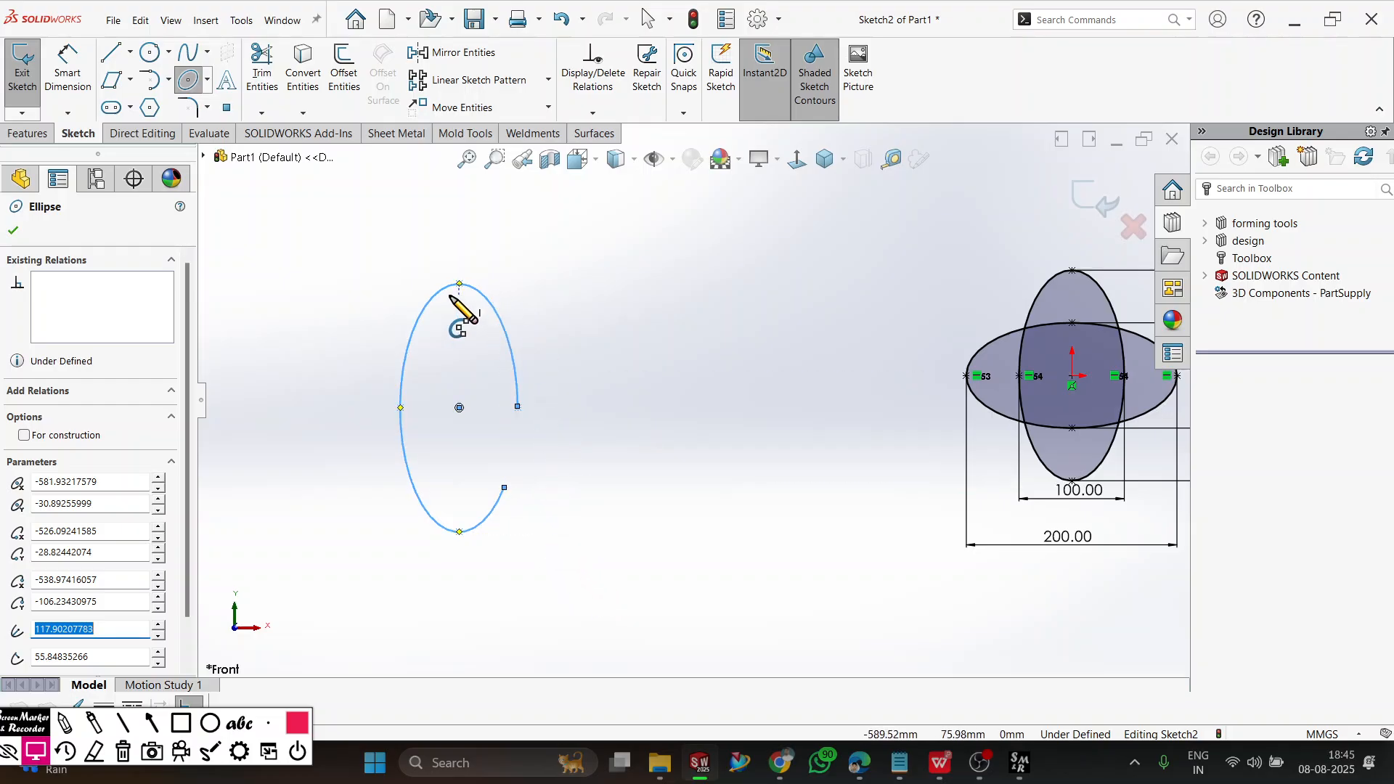
Draw a flat partial ellipse beside the first, semi-major axis about 110 mm and open to the right, and end the Partial Ellipse command.
left_click(681, 468)
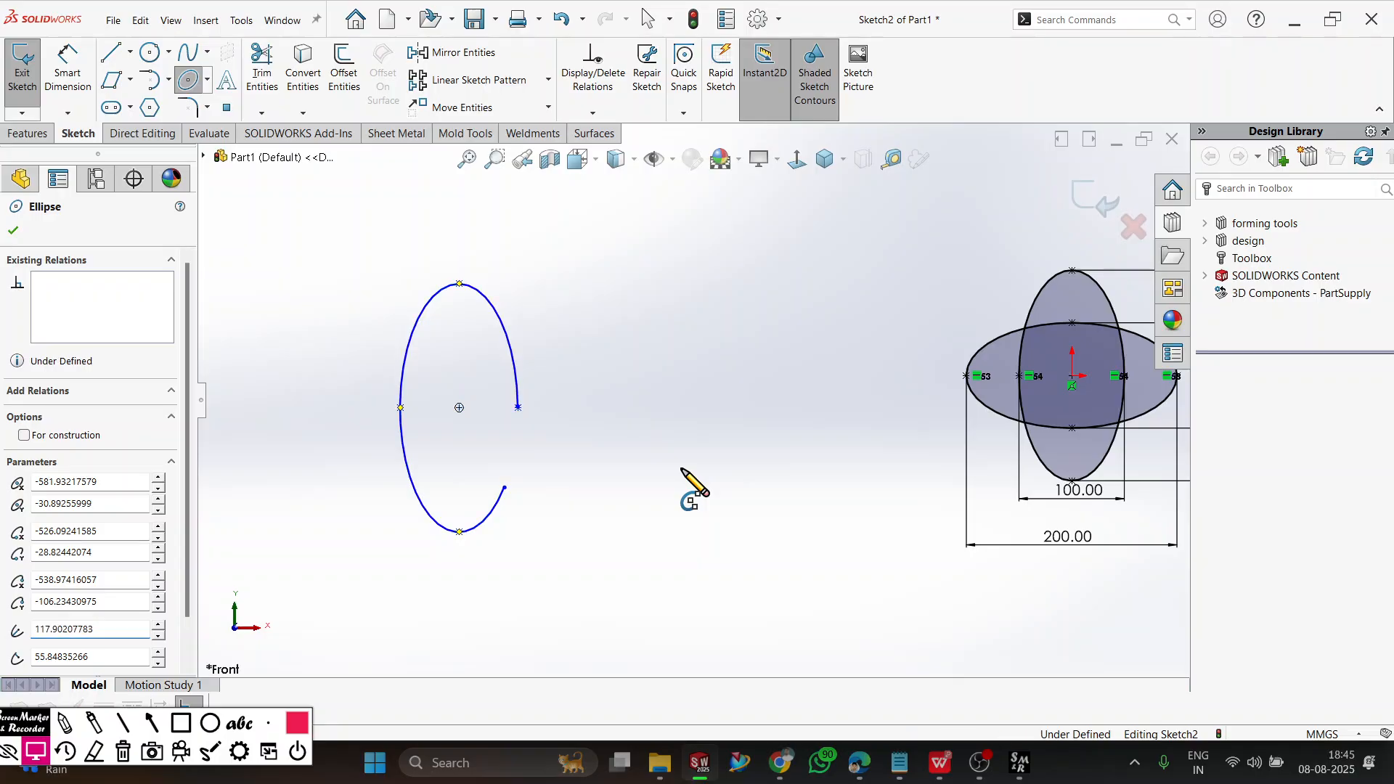
left_click(796, 469)
left_click(719, 419)
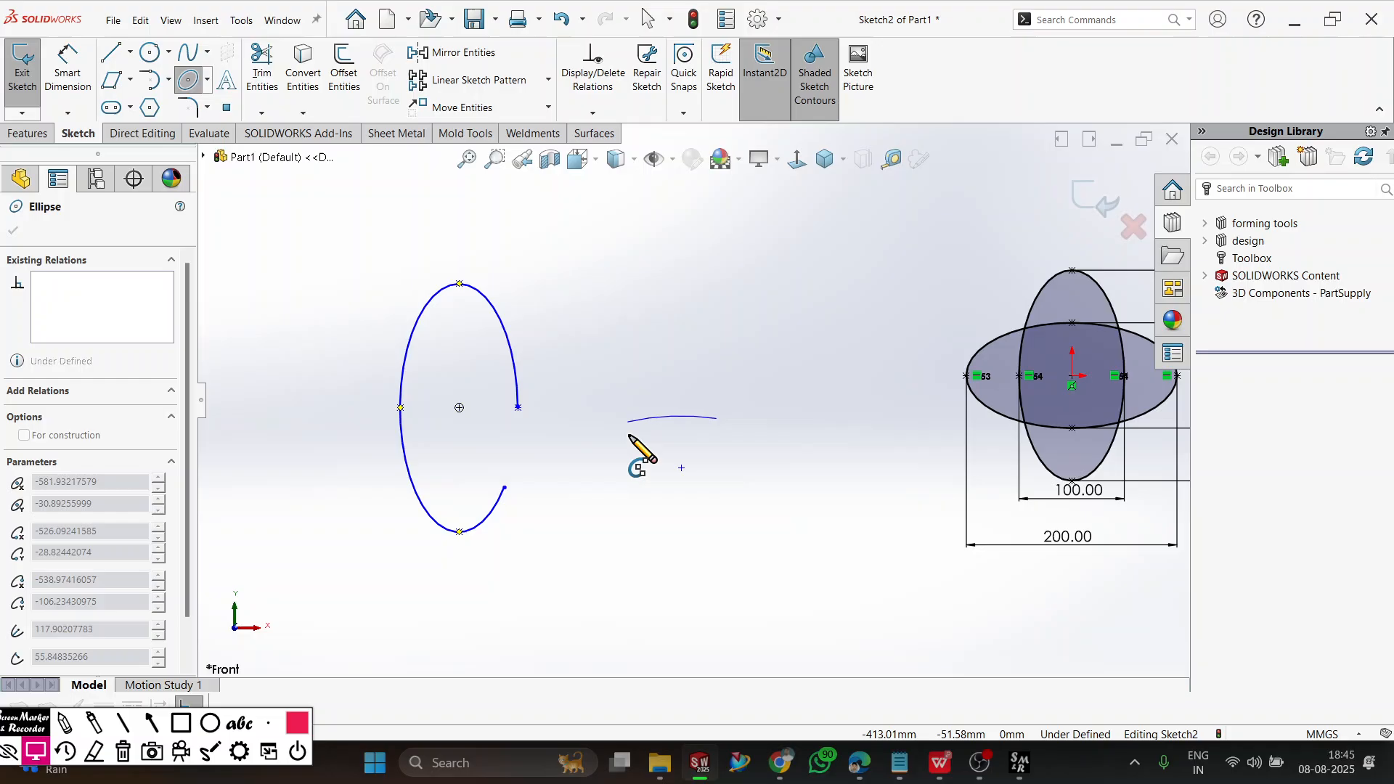
left_click(666, 521)
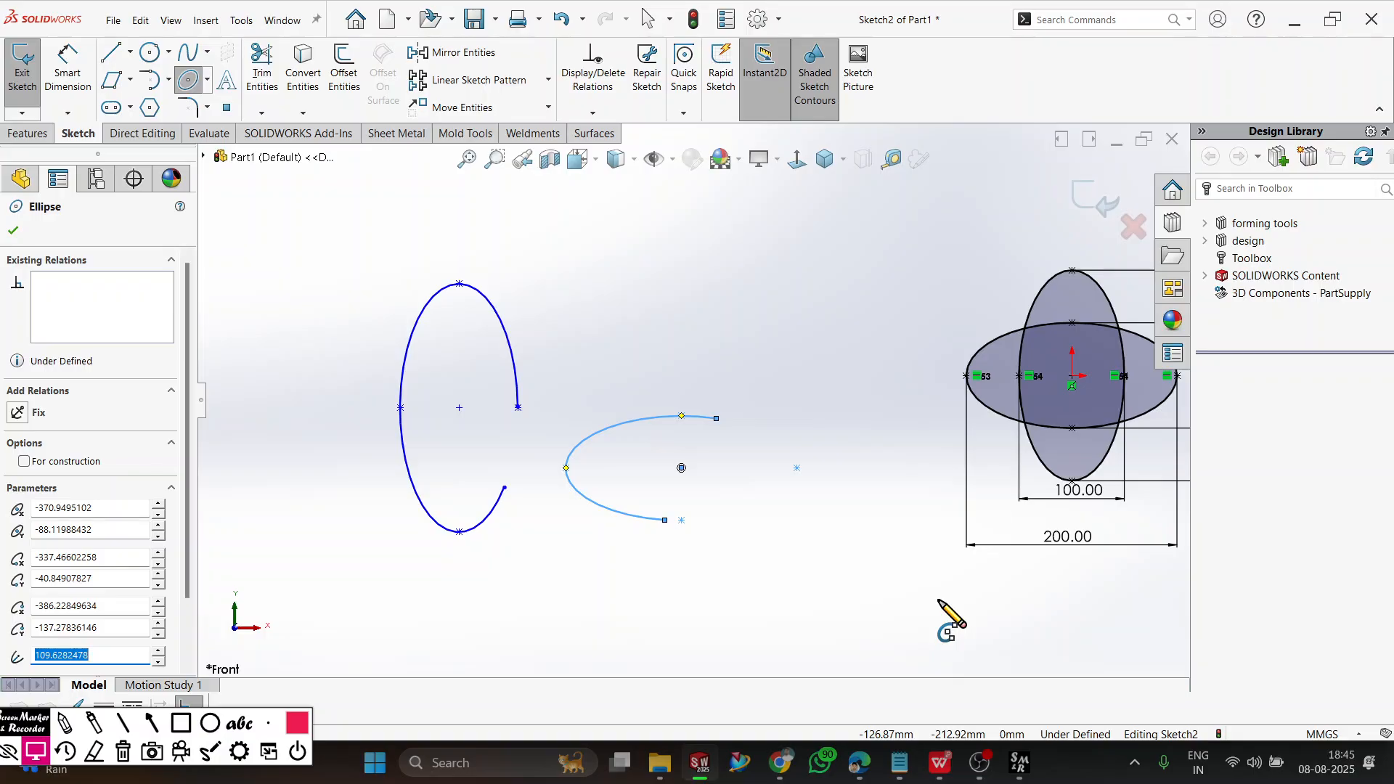
key("Escape")
Delete all ellipses, partial ellipses and dimensions from the sketch.
key("ctrl+a")
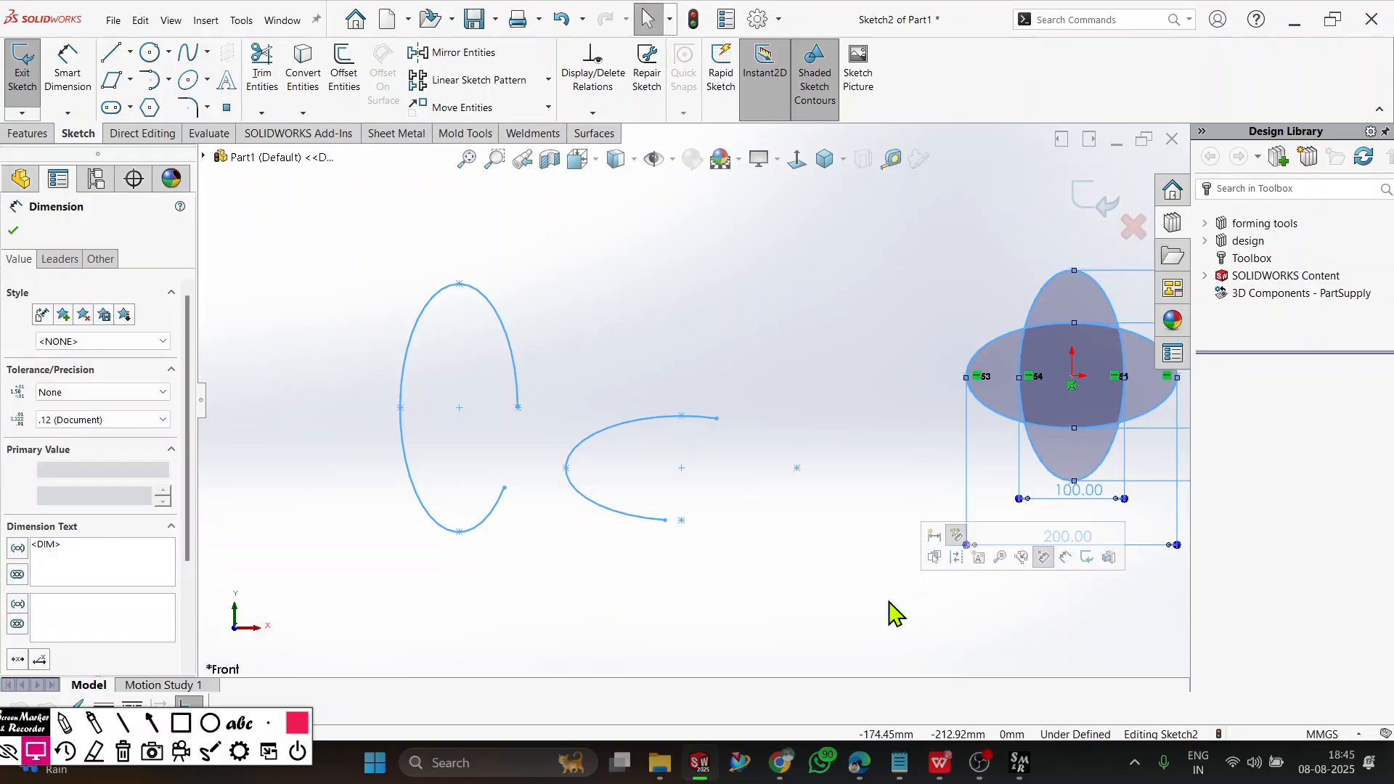
key("Delete")
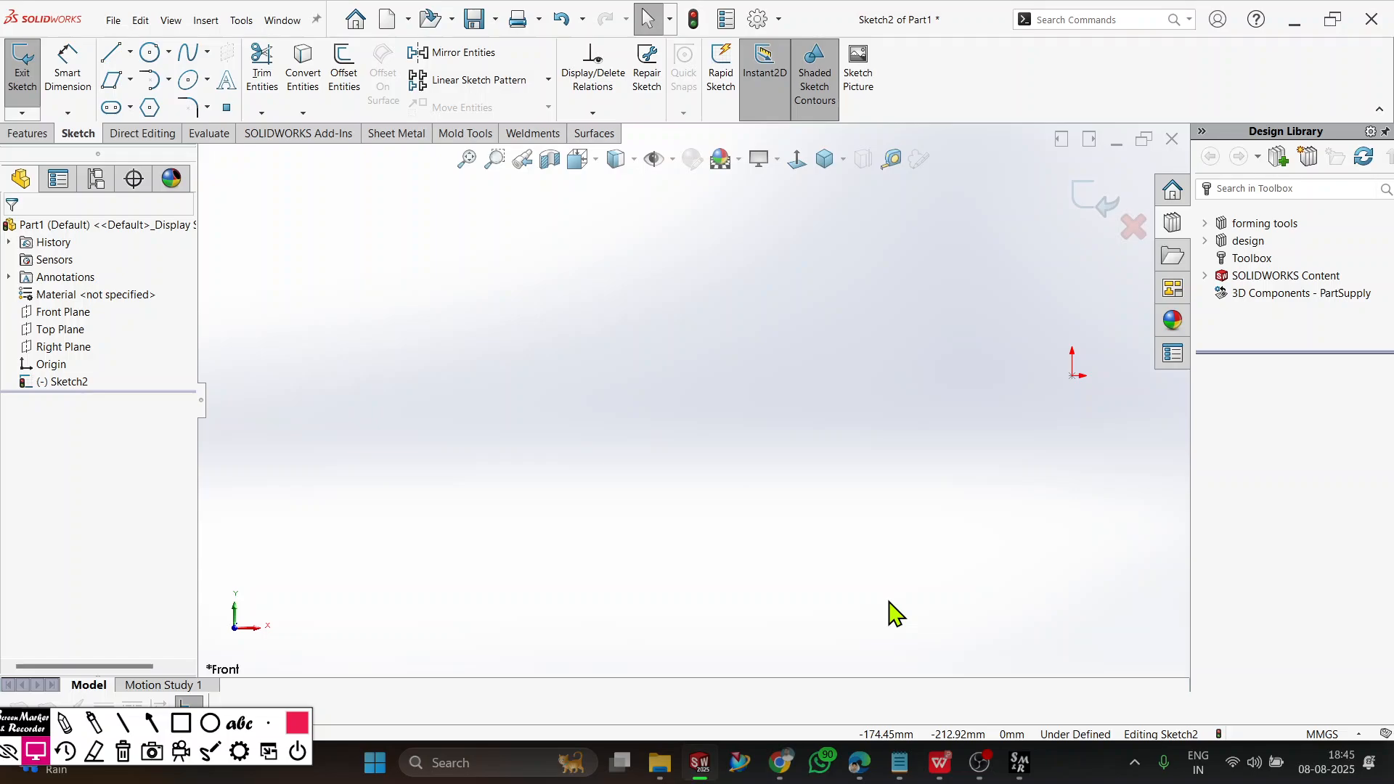
scroll(987, 432, "up", 5)
scroll(965, 406, "down", 8)
left_click(207, 79)
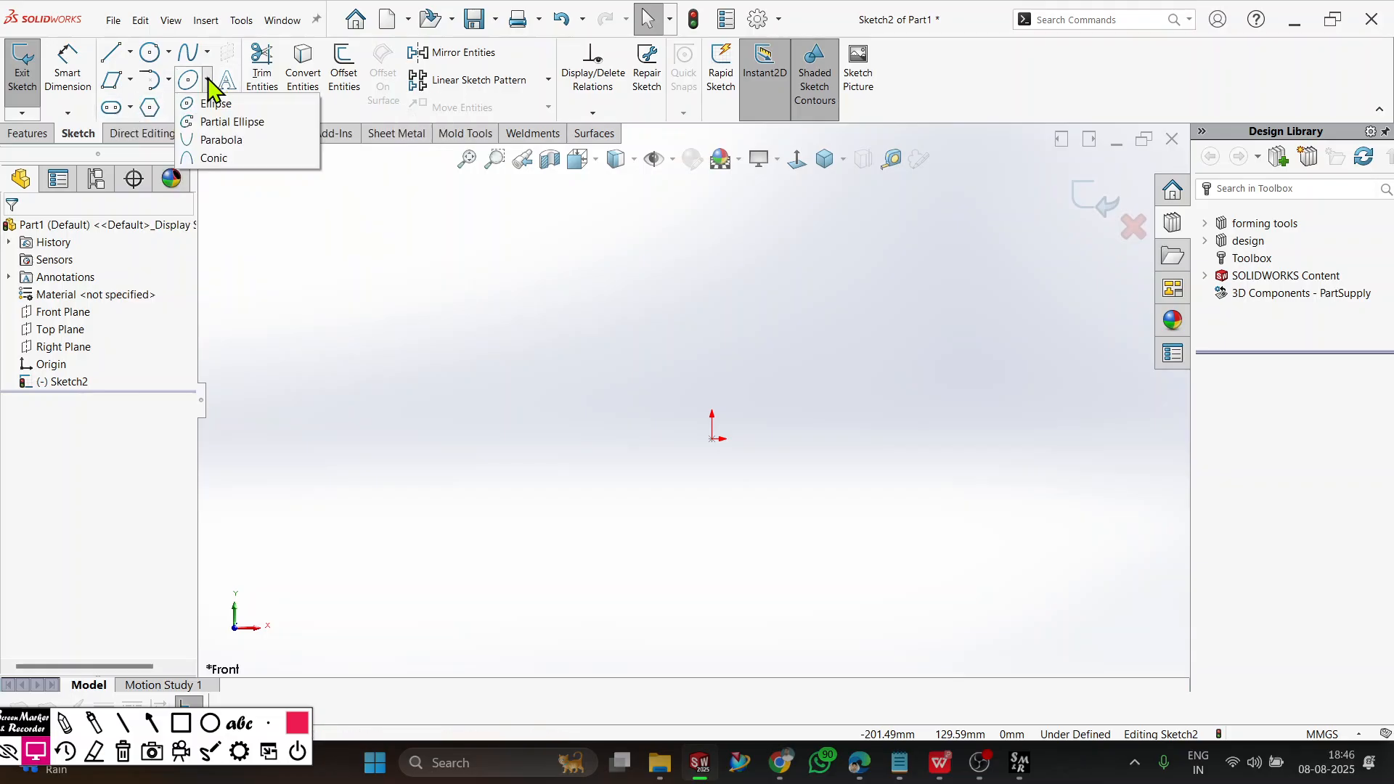
left_click(283, 272)
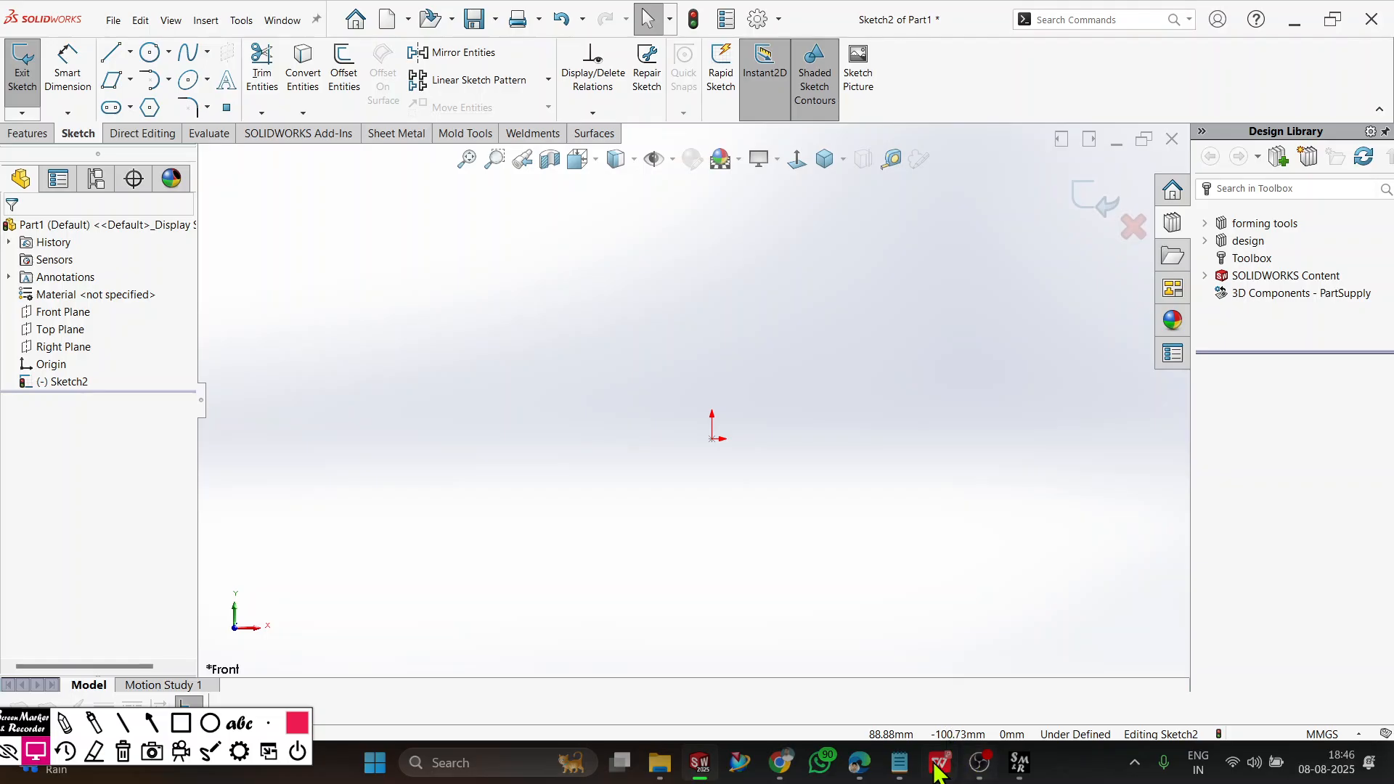
Switch to WPS Office and bring up the RVM CAD final workbook PDF with the mechanical exercise drawings.
left_click(779, 764)
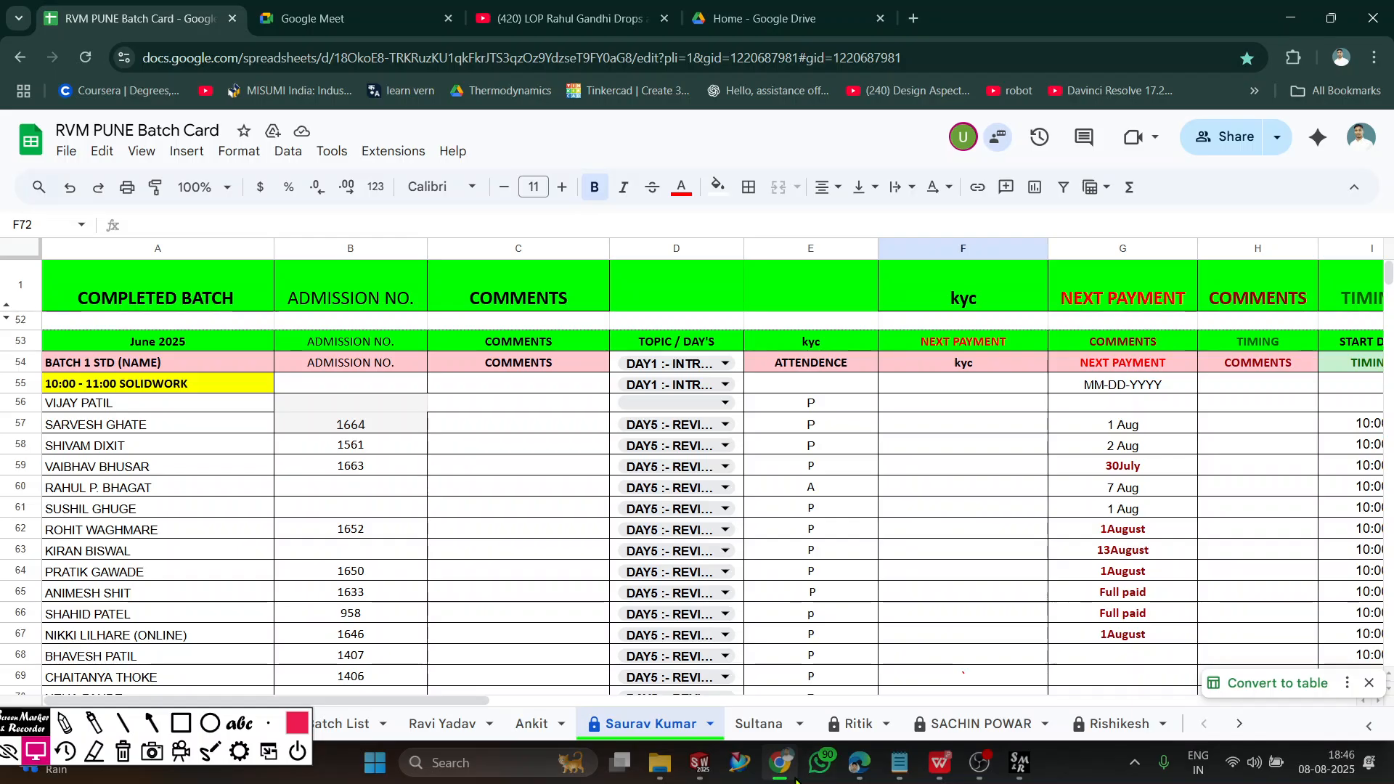
left_click(779, 763)
left_click(945, 765)
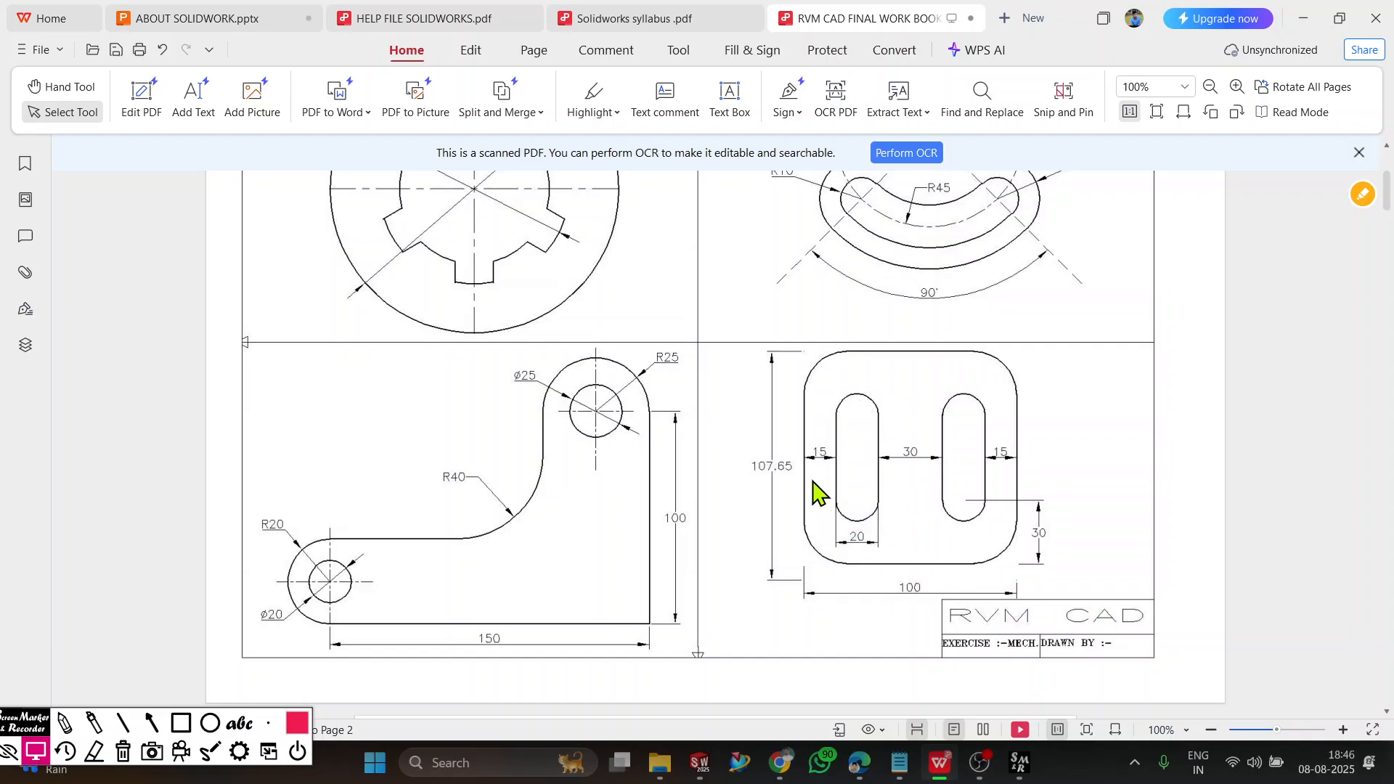
Examine the workbook's exercise drawings with straight and curved slots and switch back to SOLIDWORKS.
scroll(945, 420, "up", 3)
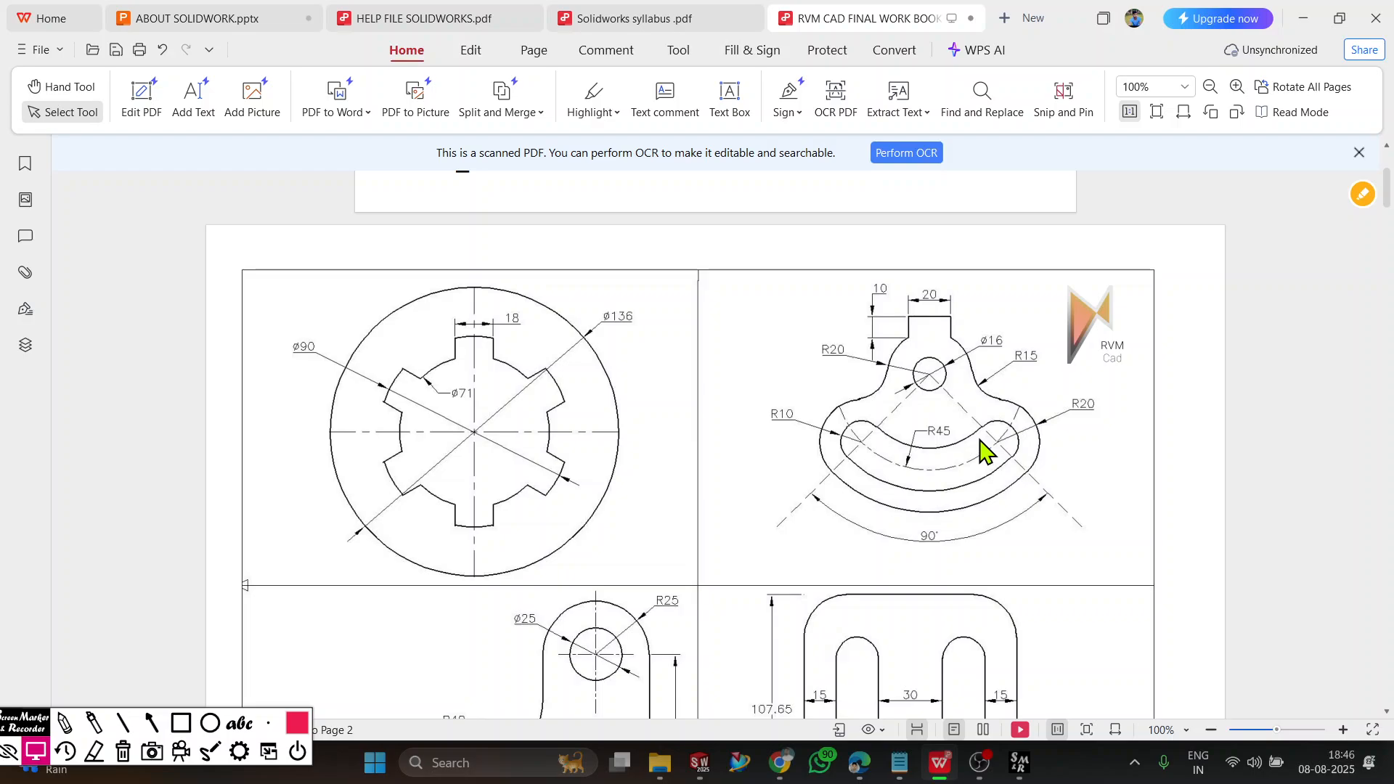
scroll(984, 450, "down", 12)
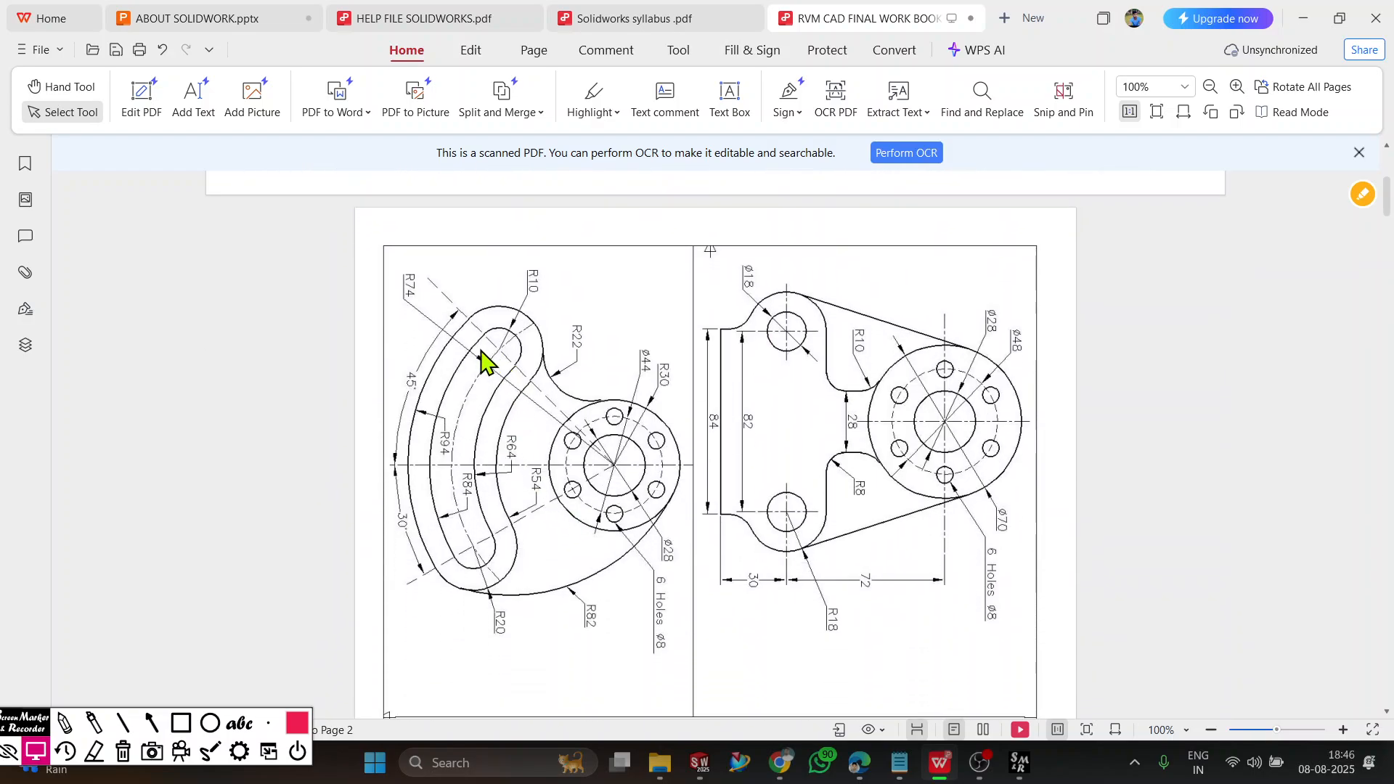
scroll(850, 399, "up", 10)
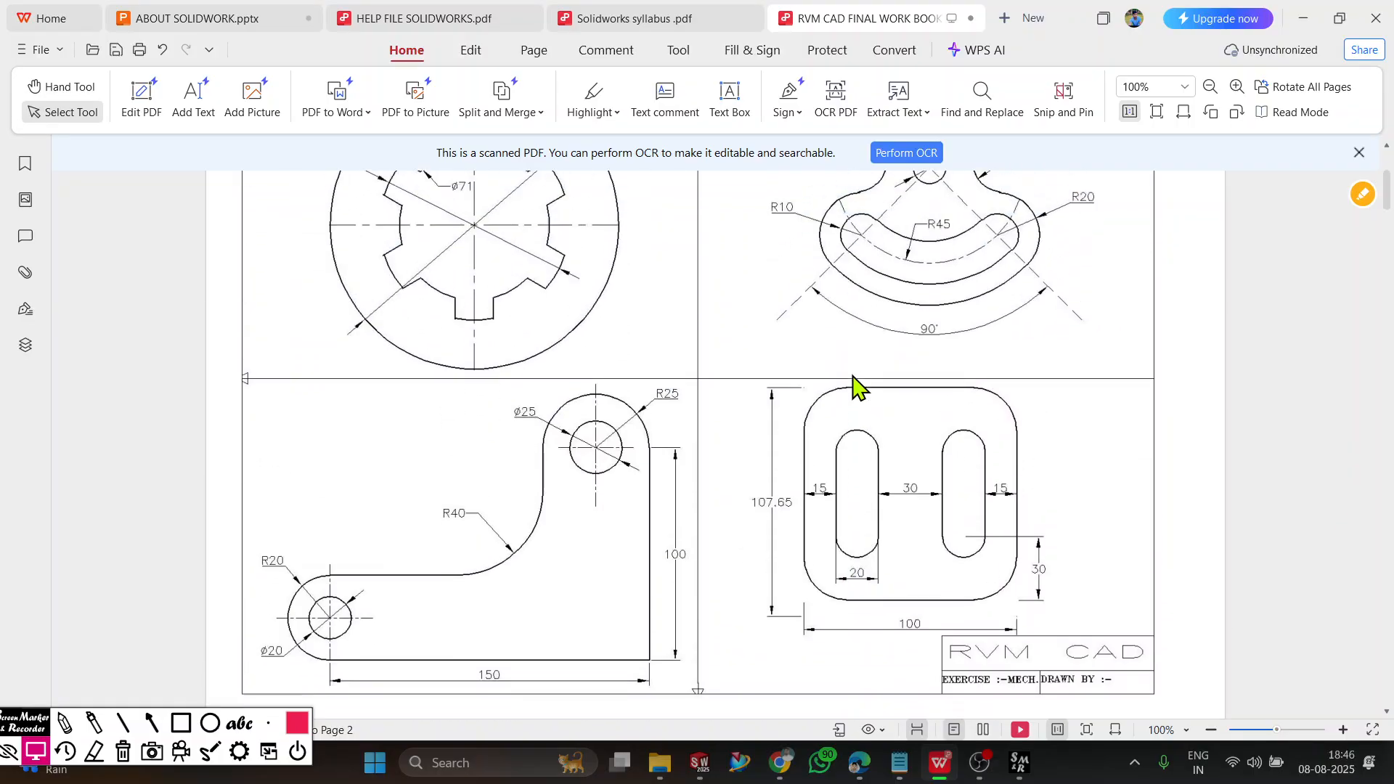
left_click(1303, 20)
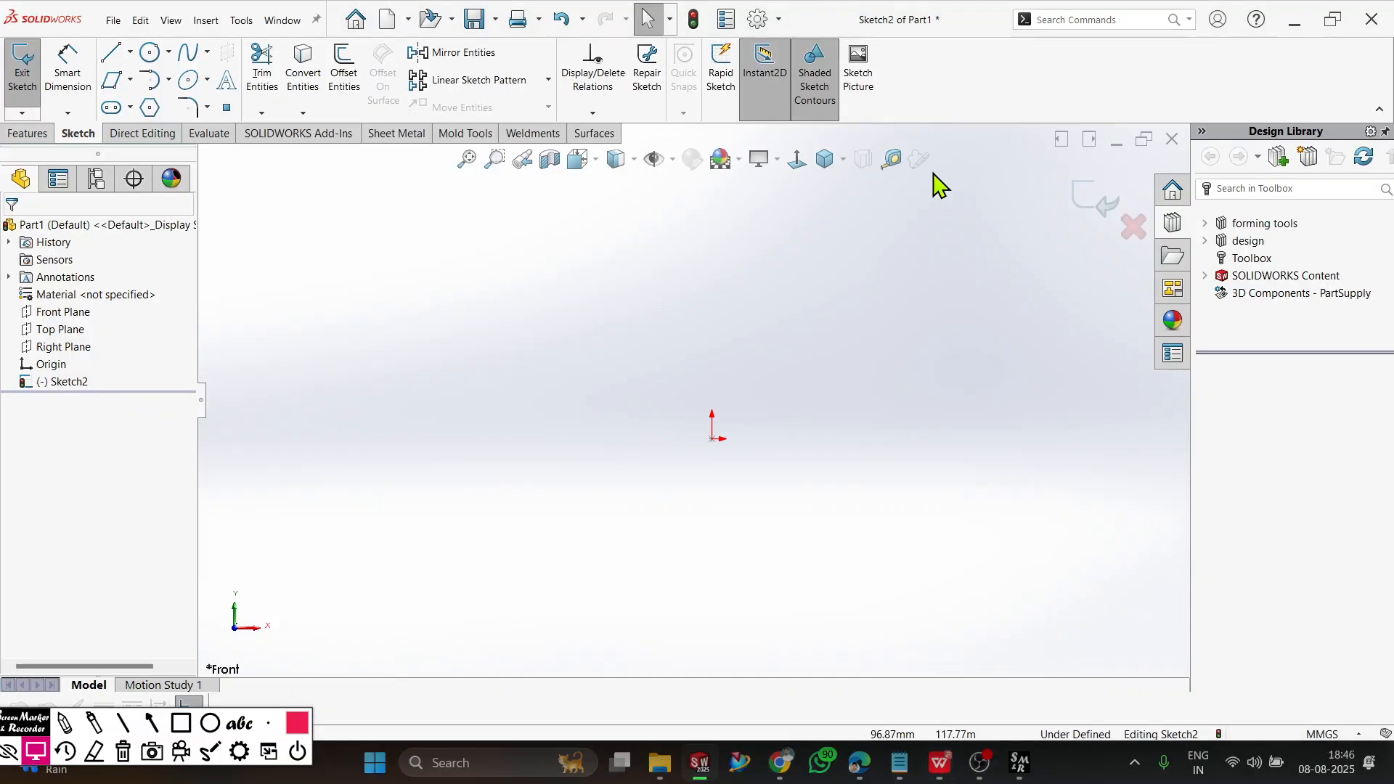
Sketch a horizontal straight slot from the origin, about 85 mm between centres and 37 mm wide, and a vertical one to its left, about 62 by 26 mm.
left_click(113, 109)
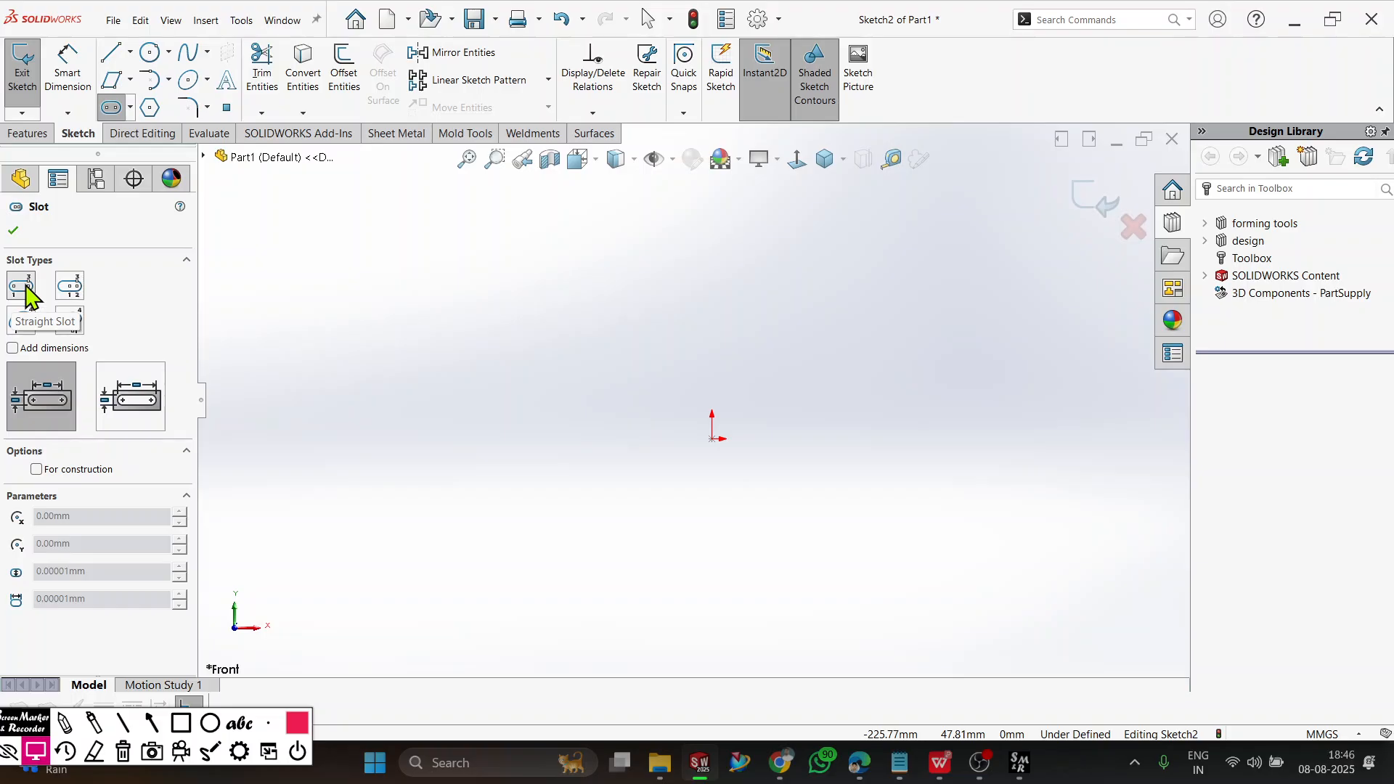
left_click(711, 439)
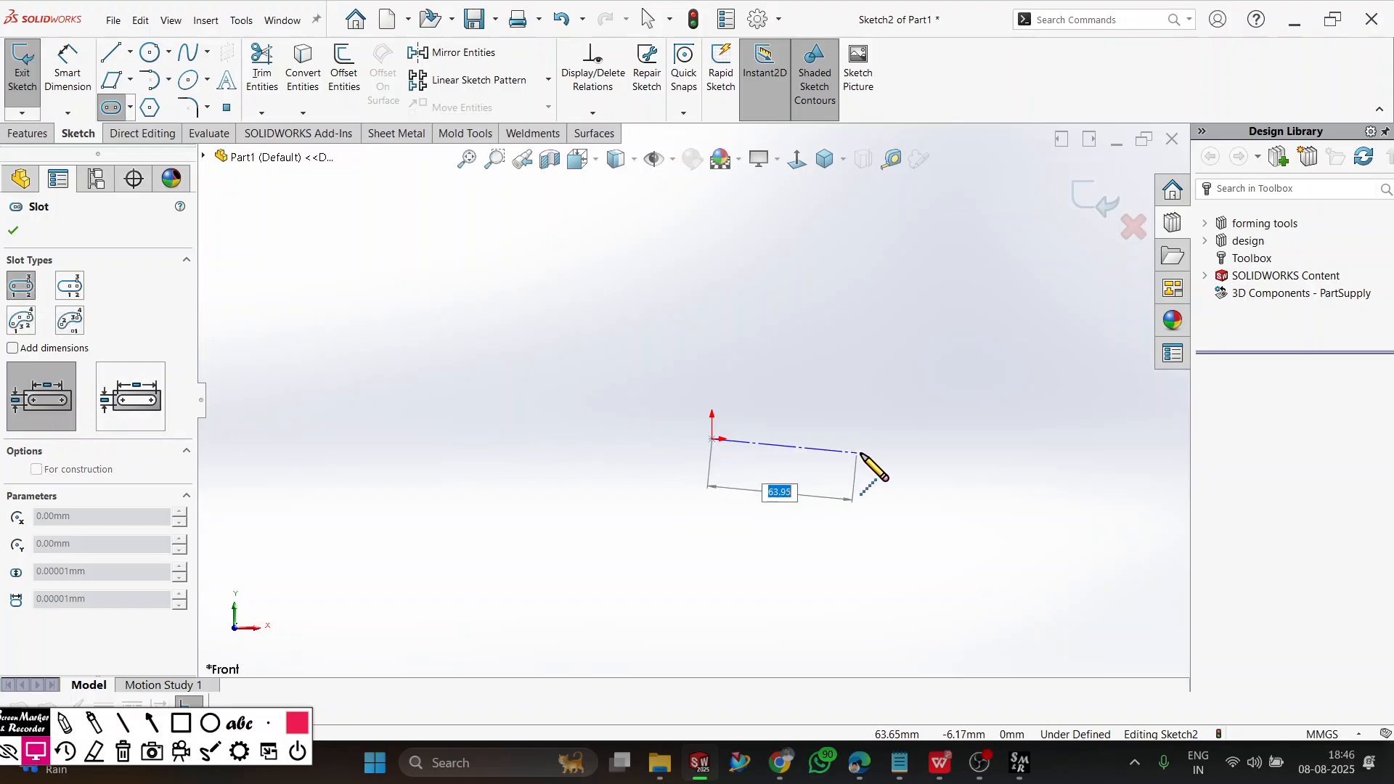
left_click(908, 456)
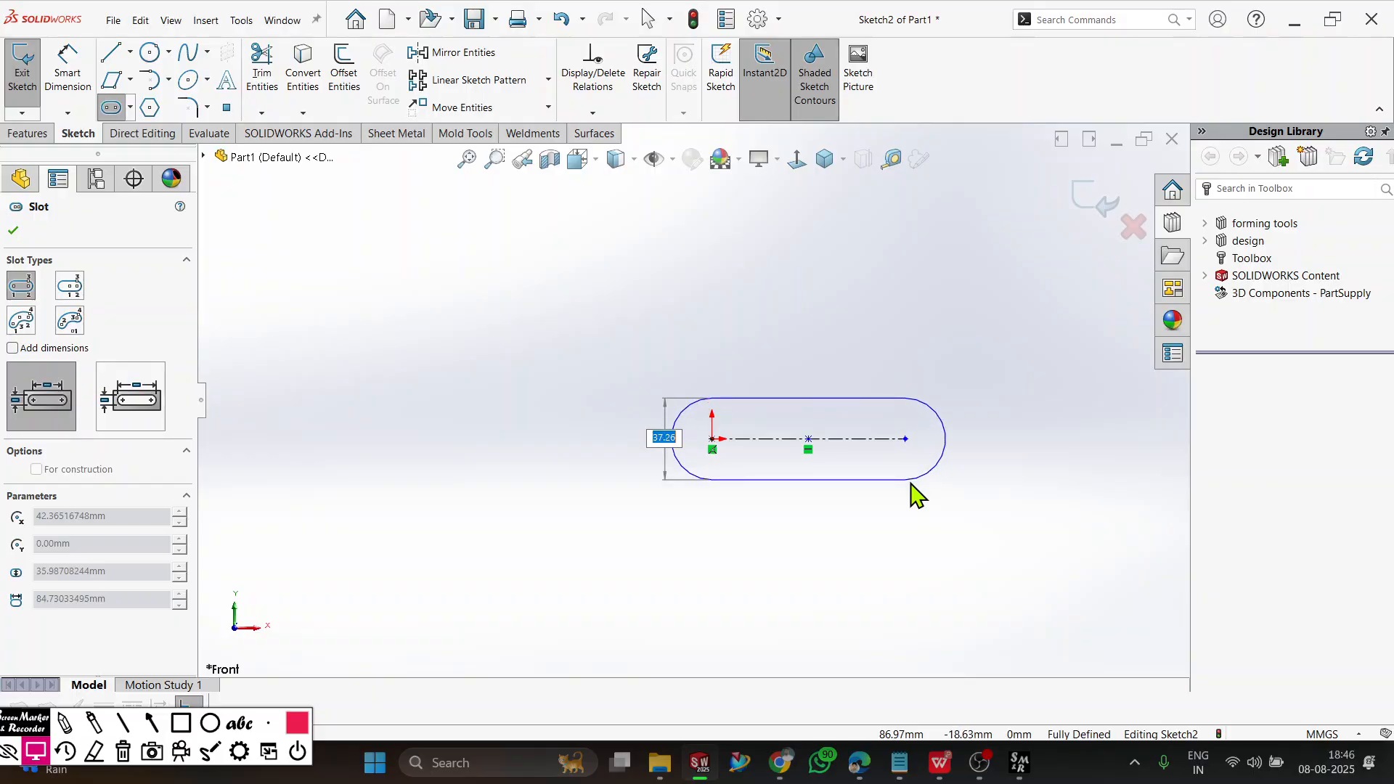
left_click(912, 485)
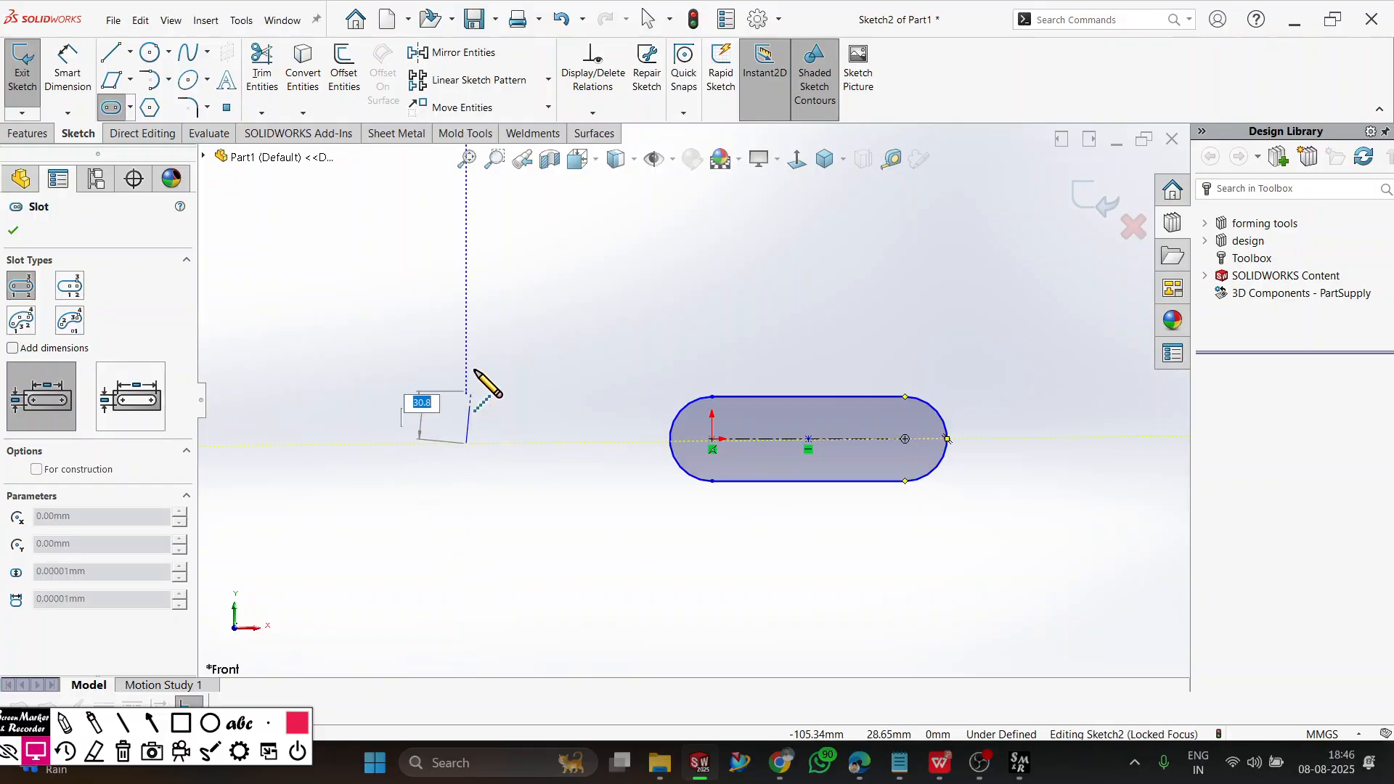
left_click(467, 304)
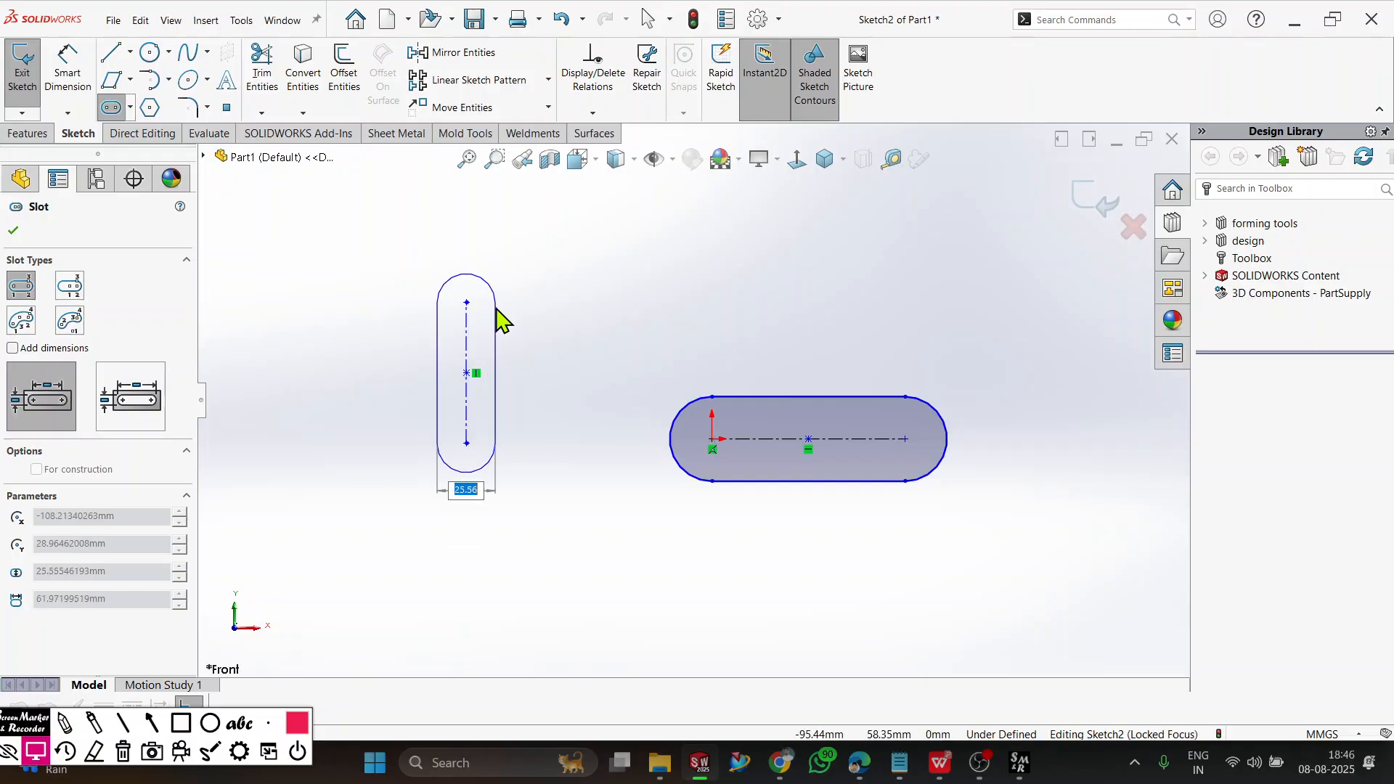
left_click(499, 318)
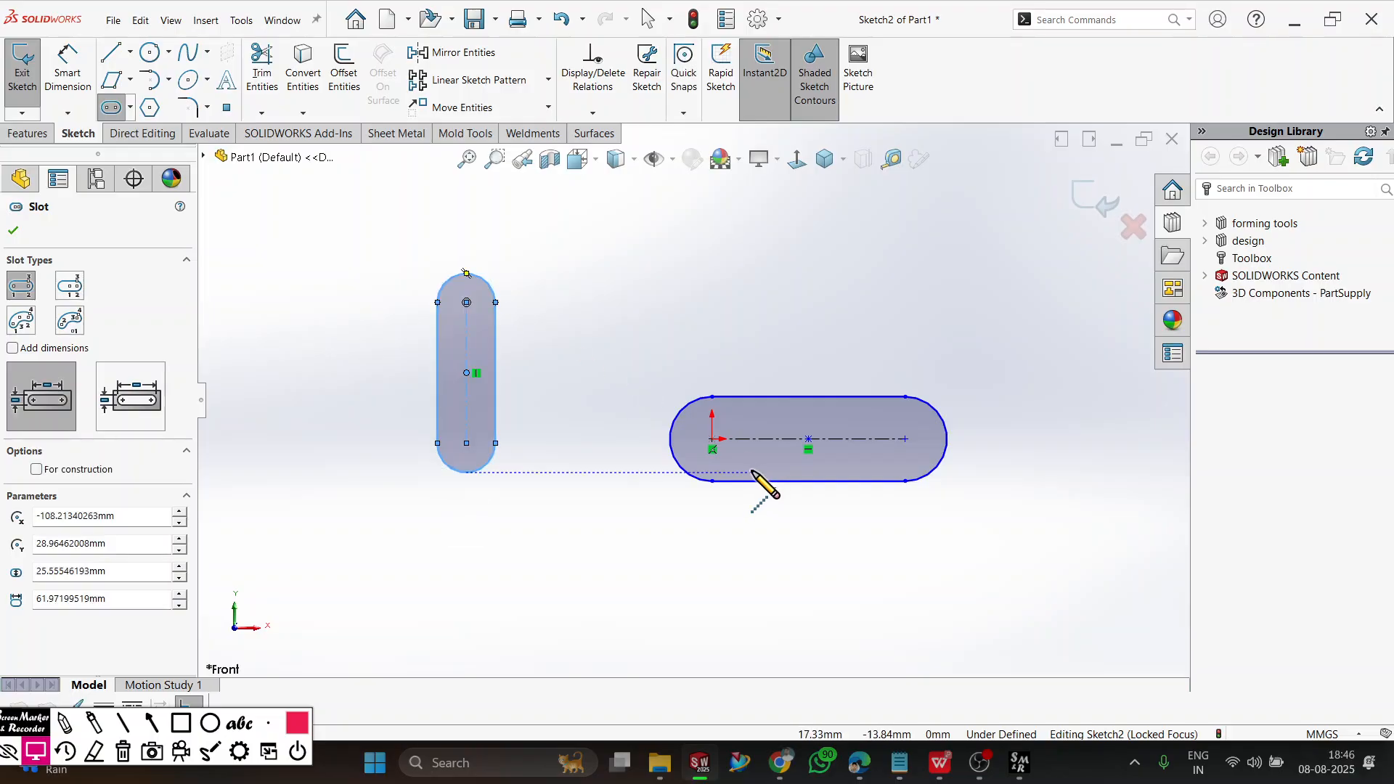
Dimension the horizontal slot with a centre distance of 100 mm and an end radius of 10 mm.
left_click(71, 80)
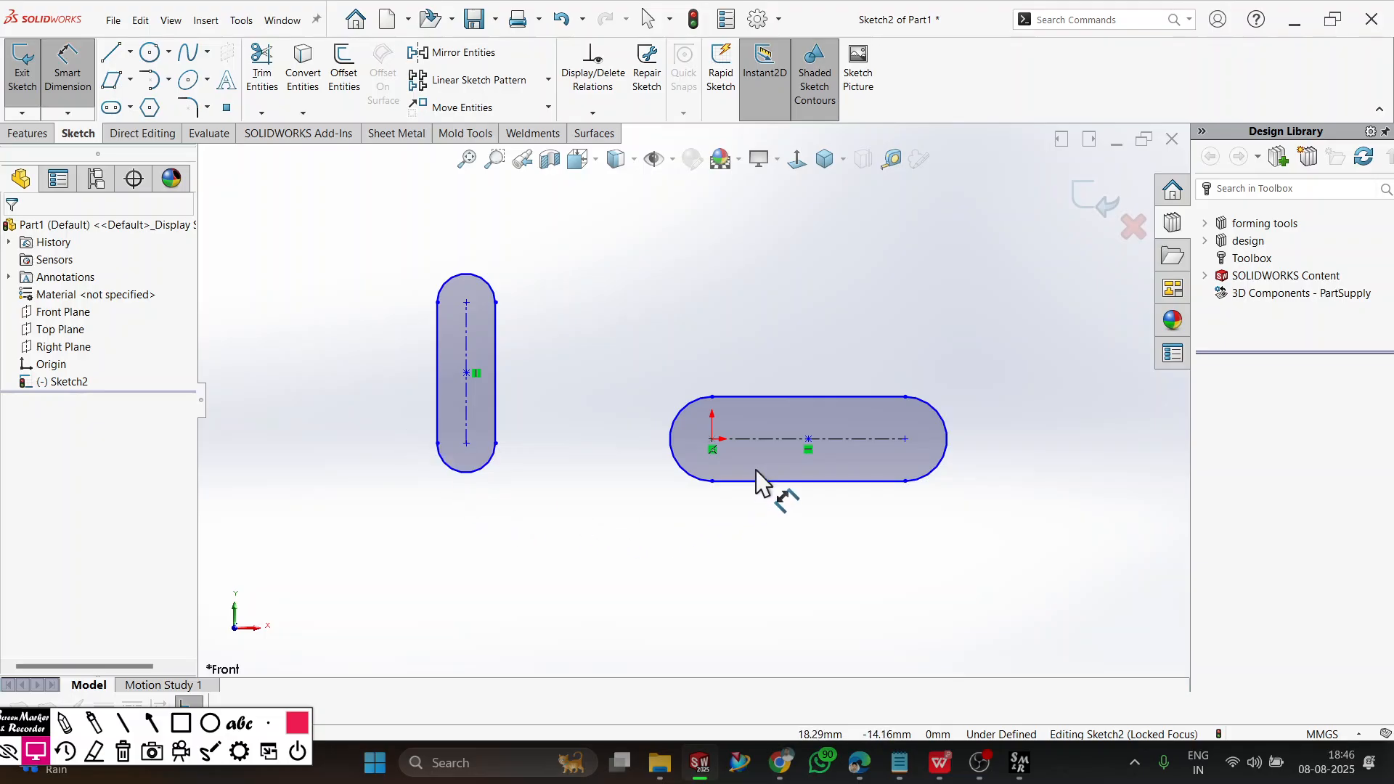
left_click(770, 453)
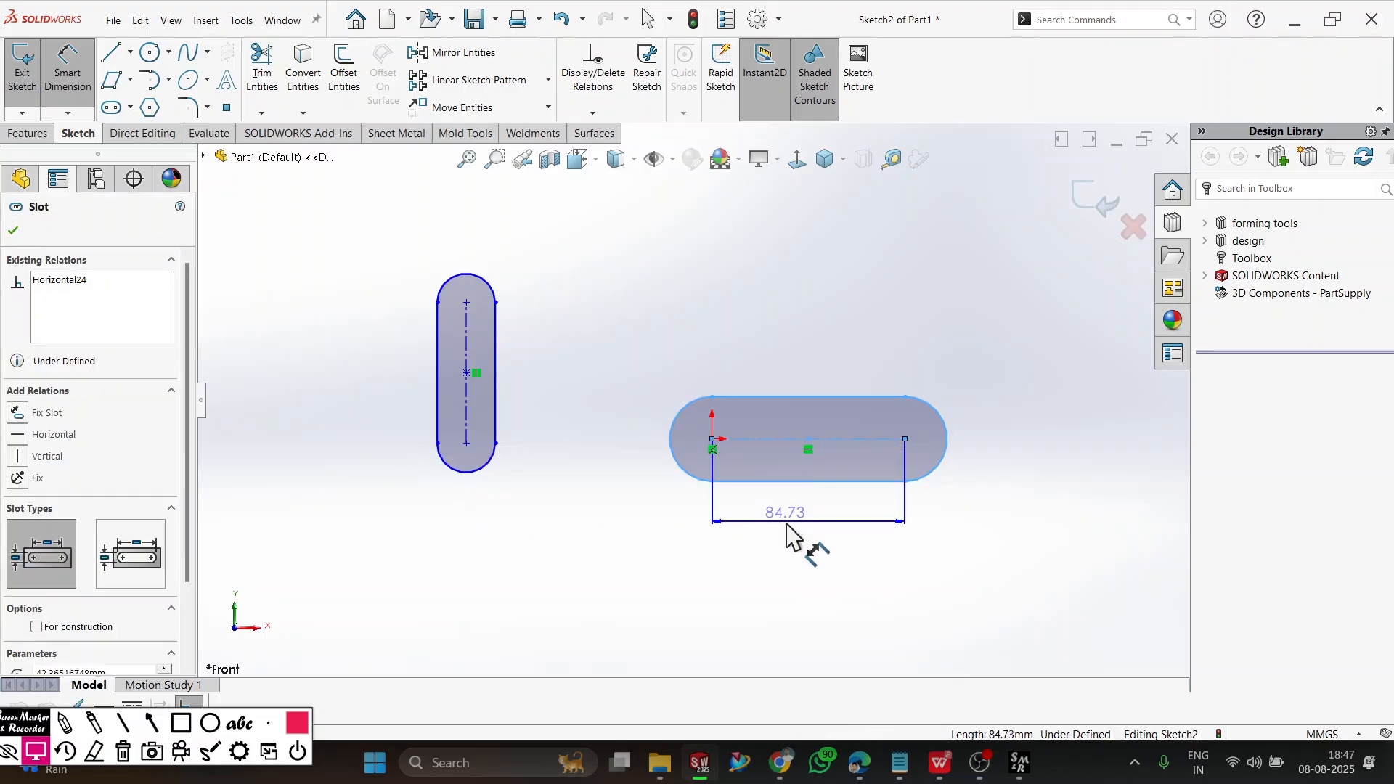
left_click(781, 551)
type("100")
key("Return")
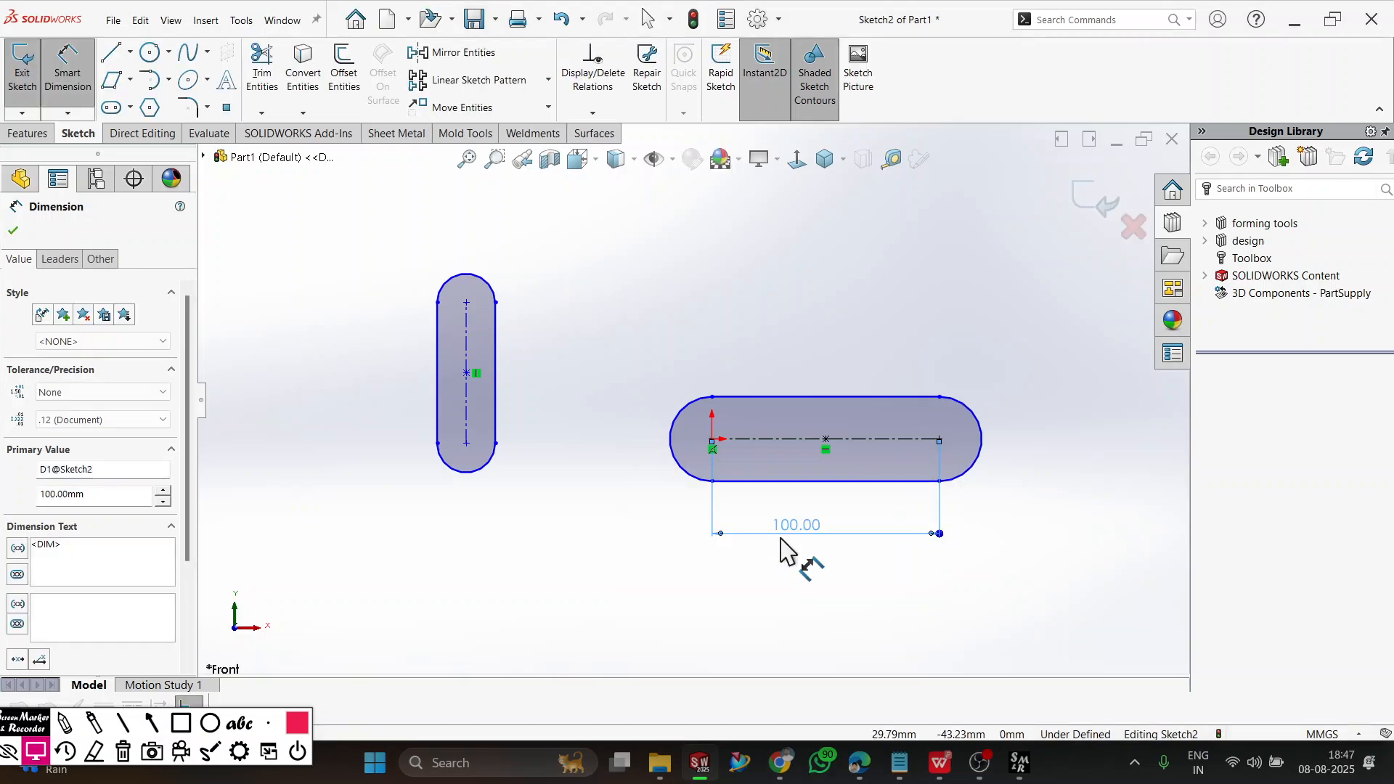
left_click(981, 447)
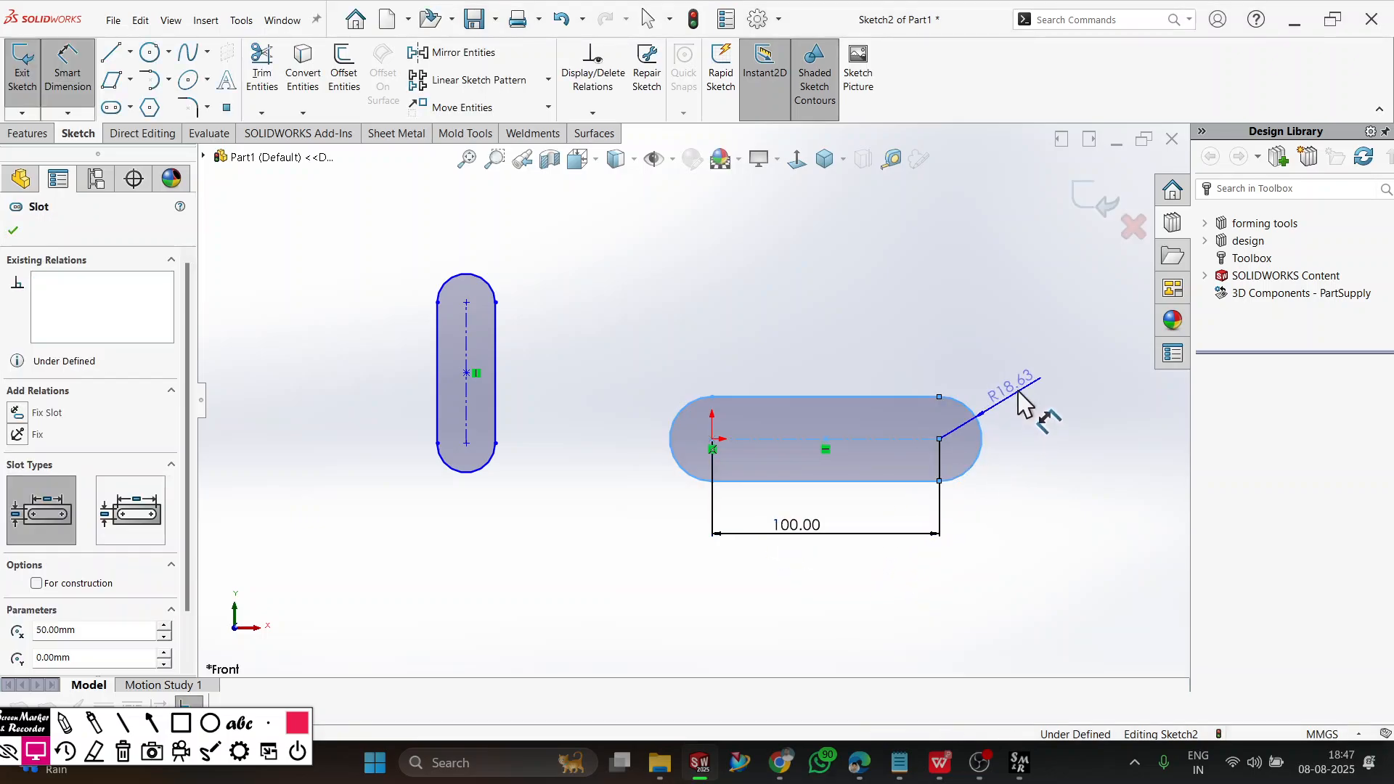
left_click(1021, 473)
type("10")
key("Return")
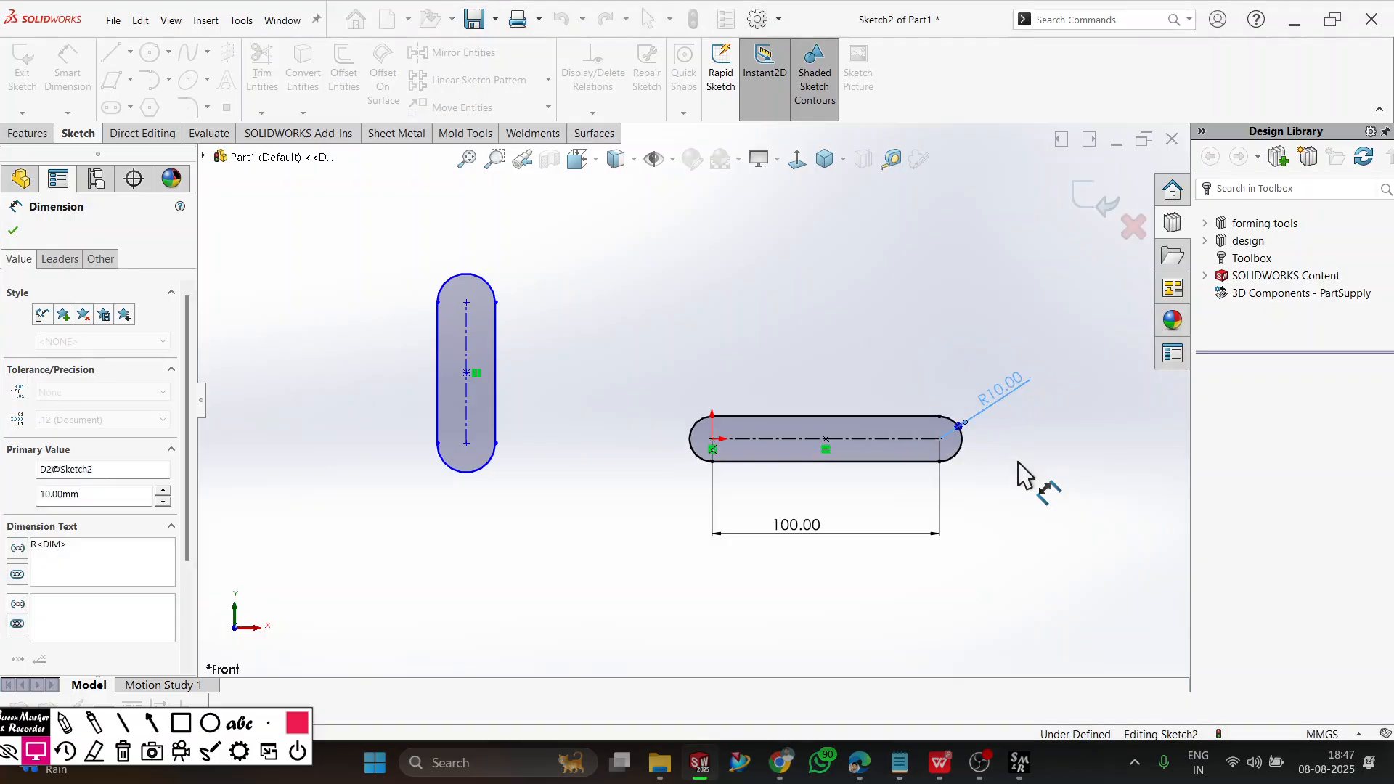
left_click(1013, 545)
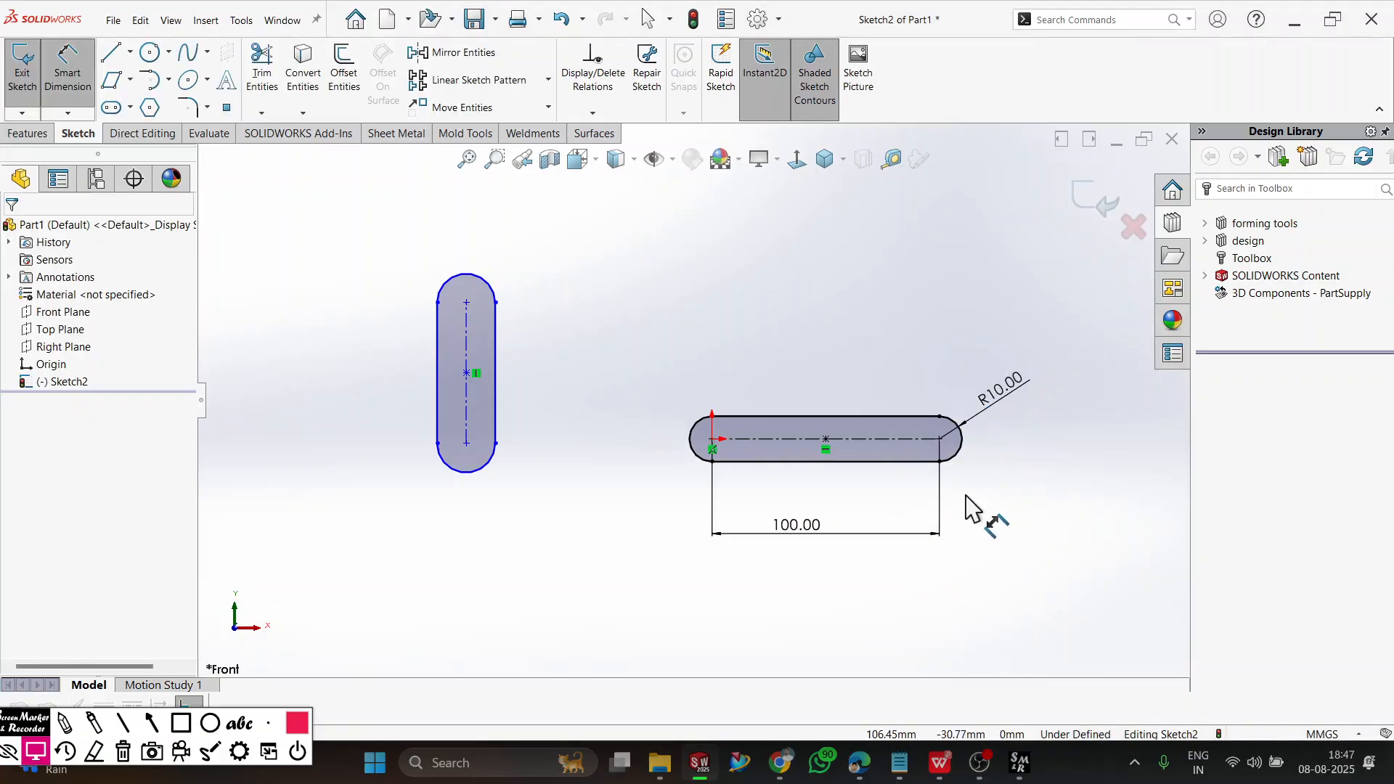
key("Escape")
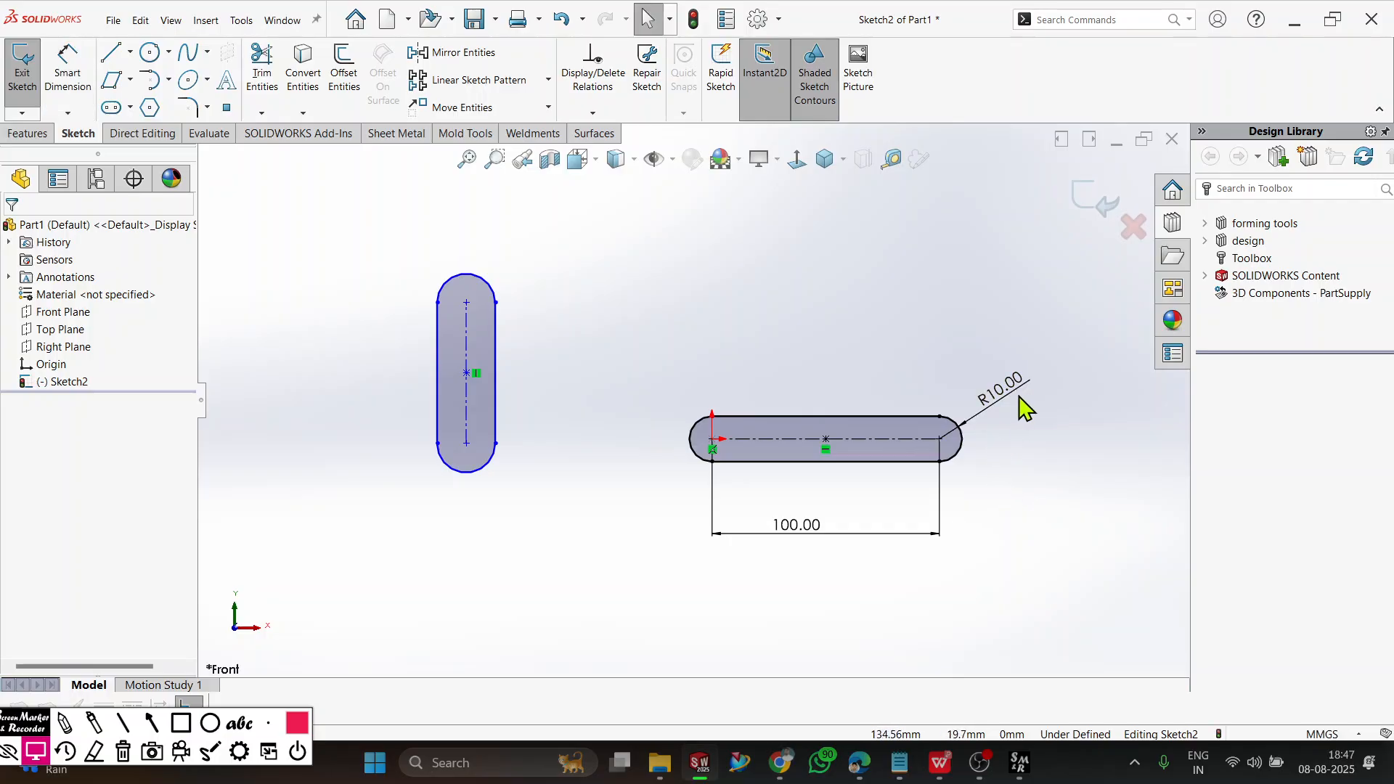
Change the horizontal slot's end radius to 20 mm and its centre distance to 120 mm.
double_click(1017, 386)
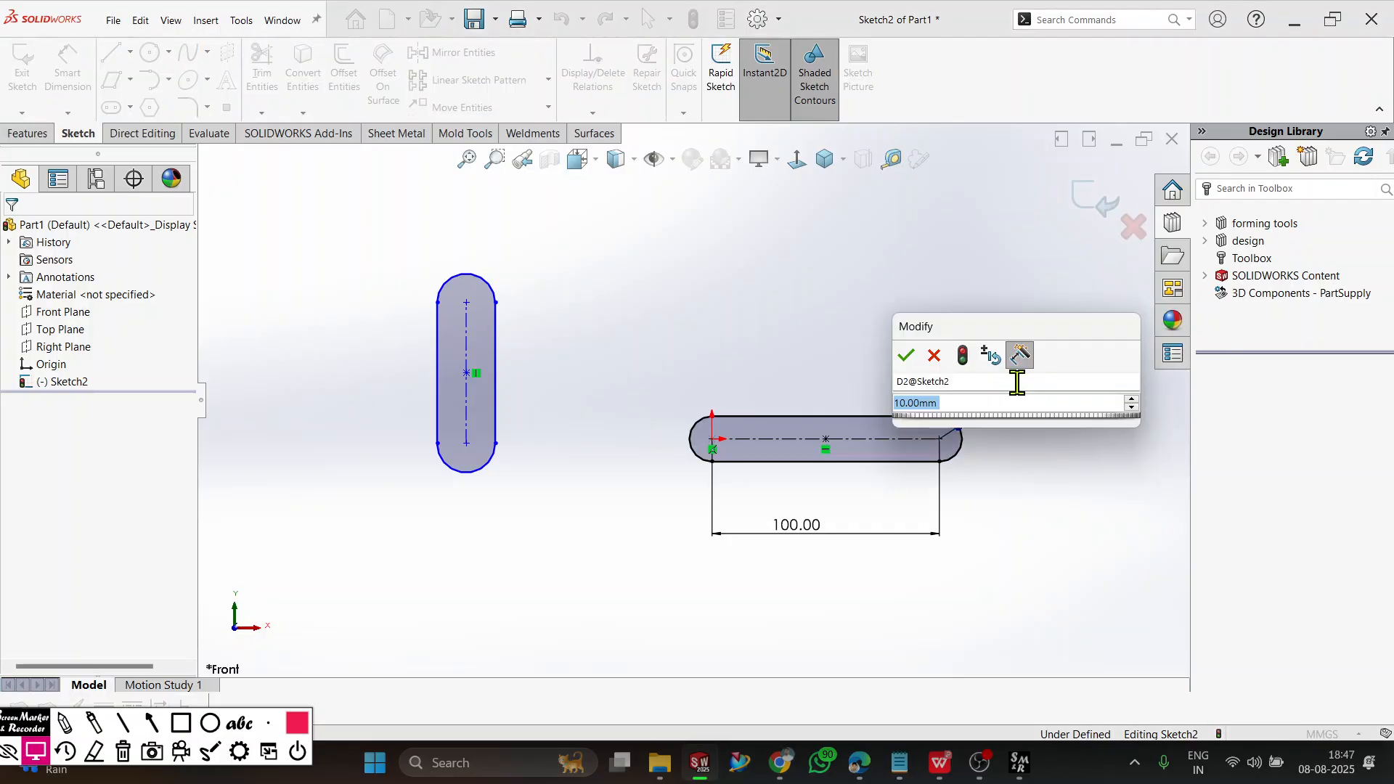
type("2")
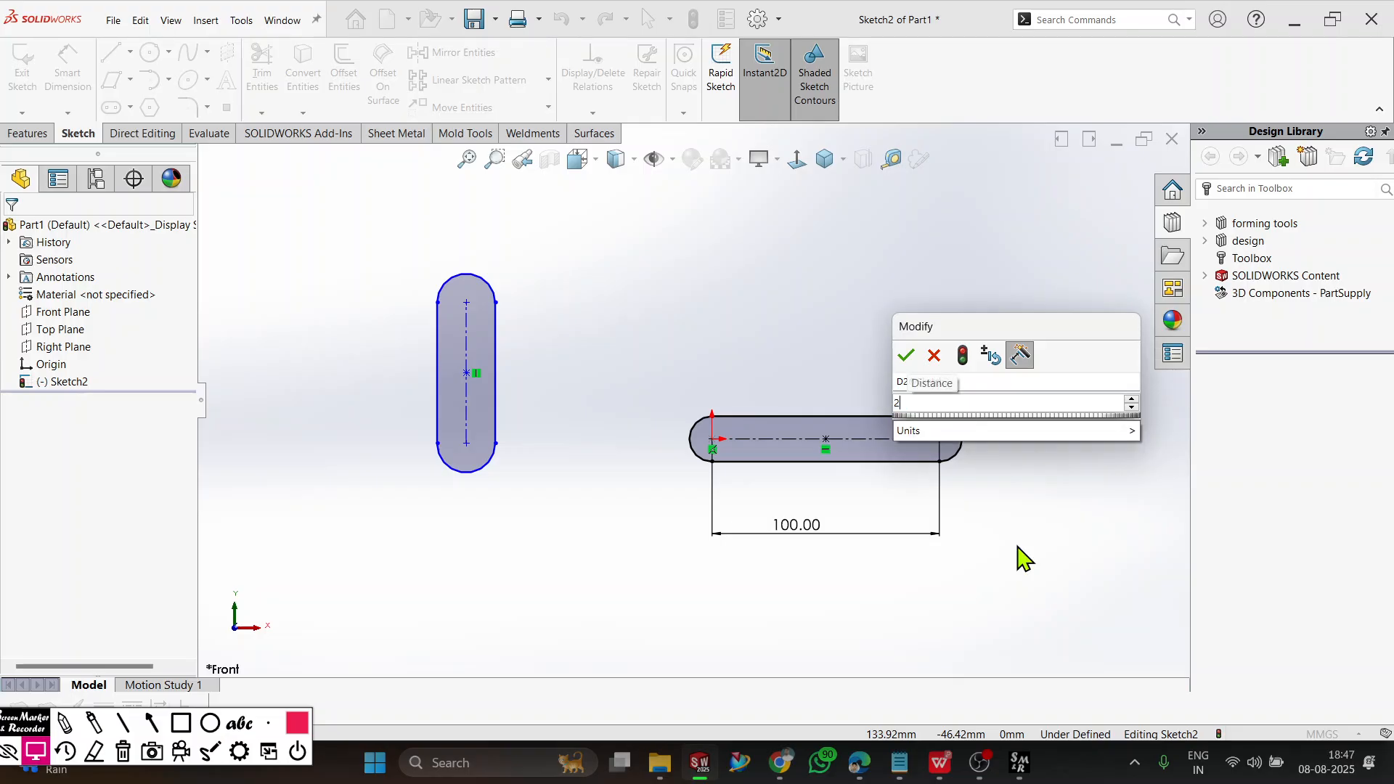
type("0")
key("Return")
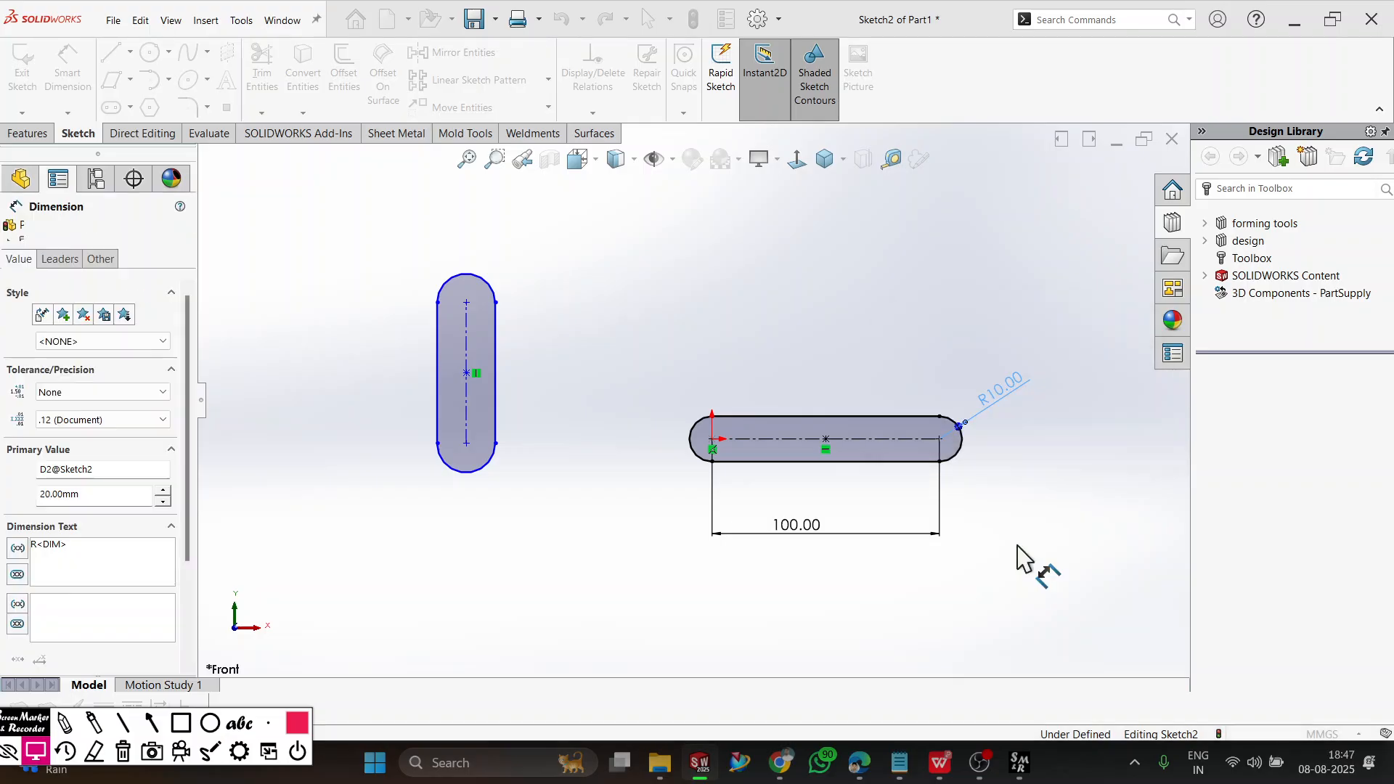
key("Escape")
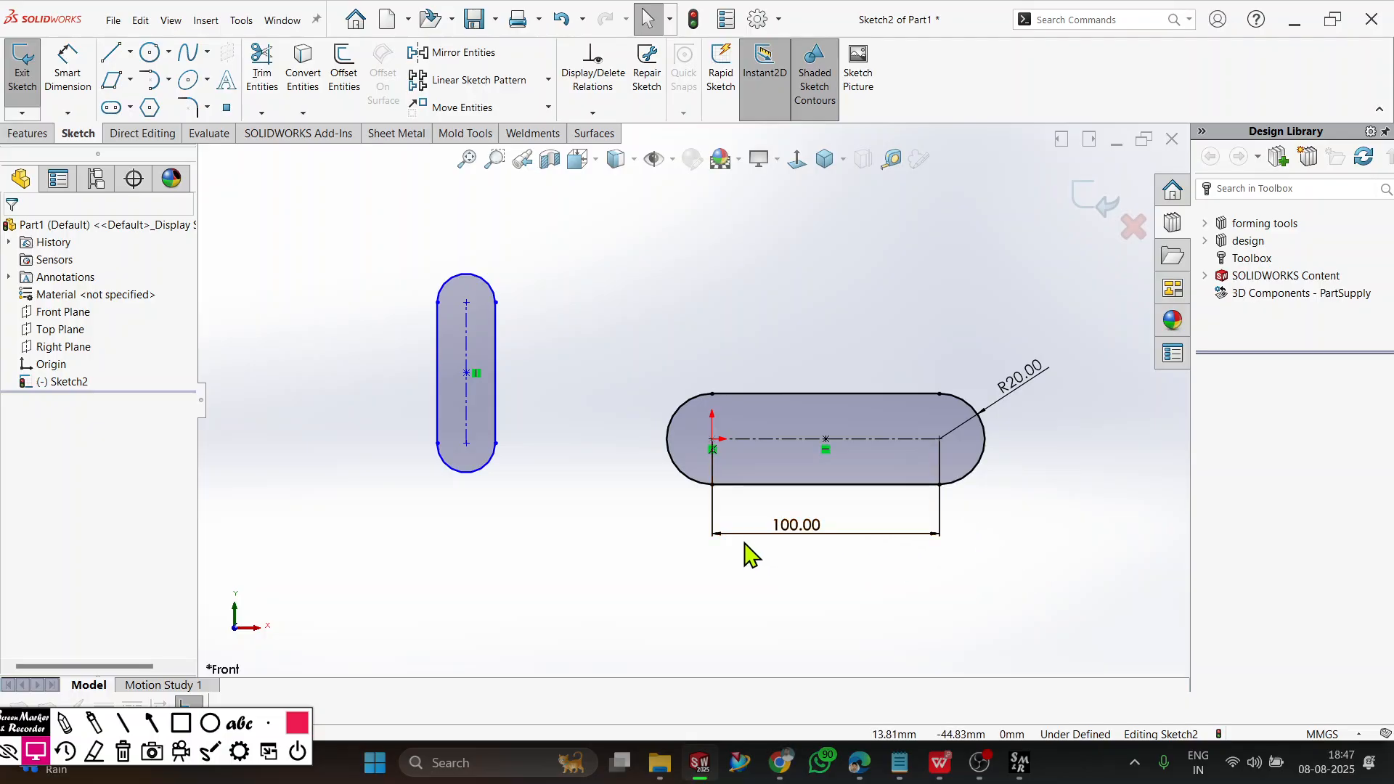
double_click(786, 529)
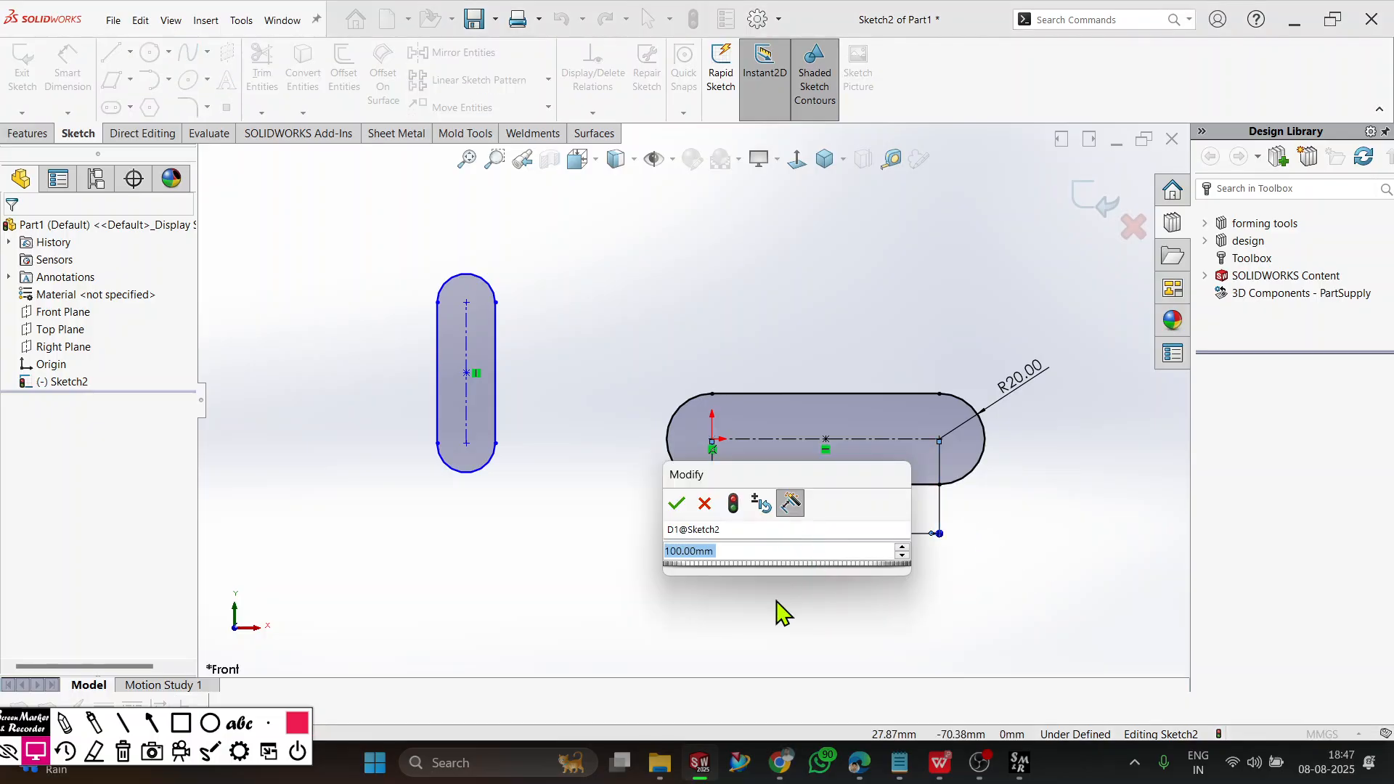
type("120")
key("Return")
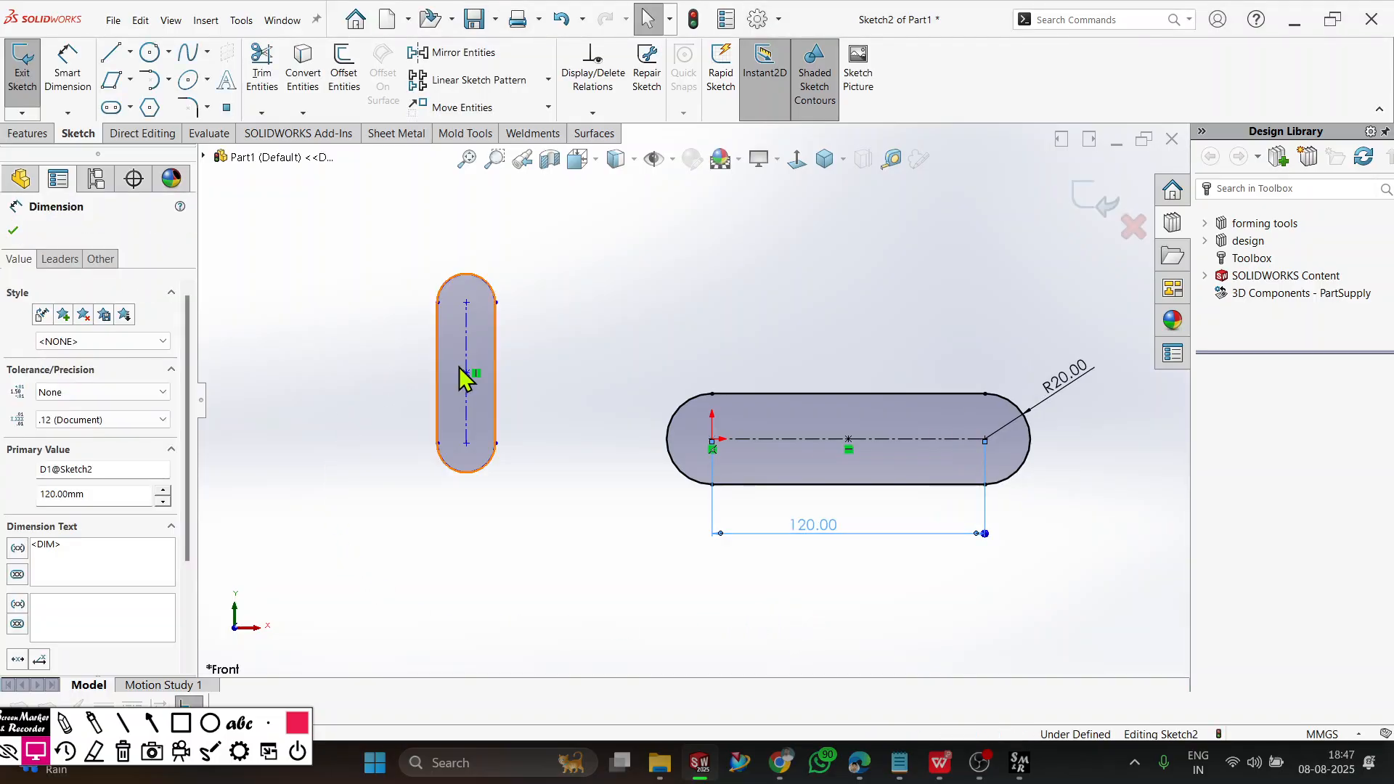
Dimension the vertical slot with a centre distance of 50 mm and an end radius of 10 mm.
left_click(92, 93)
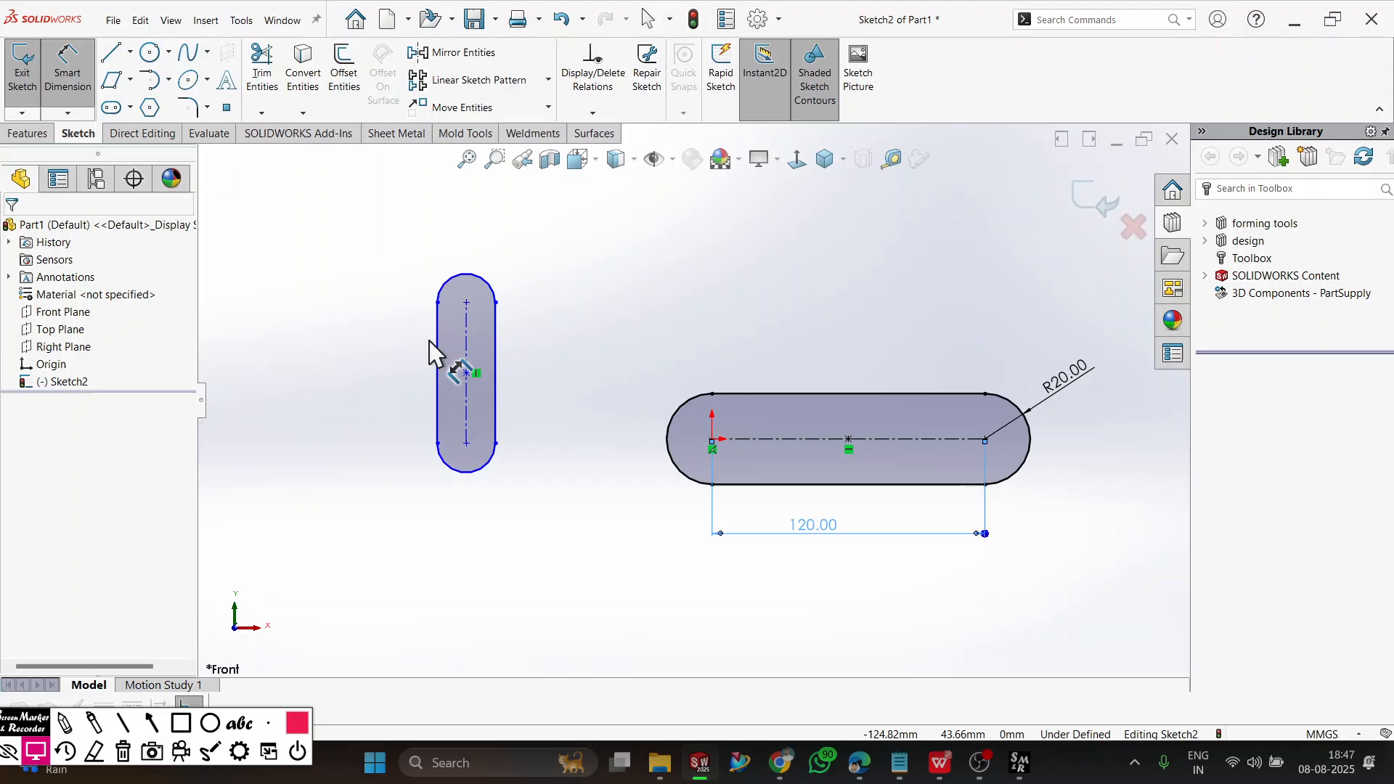
left_click(468, 366)
left_click(365, 370)
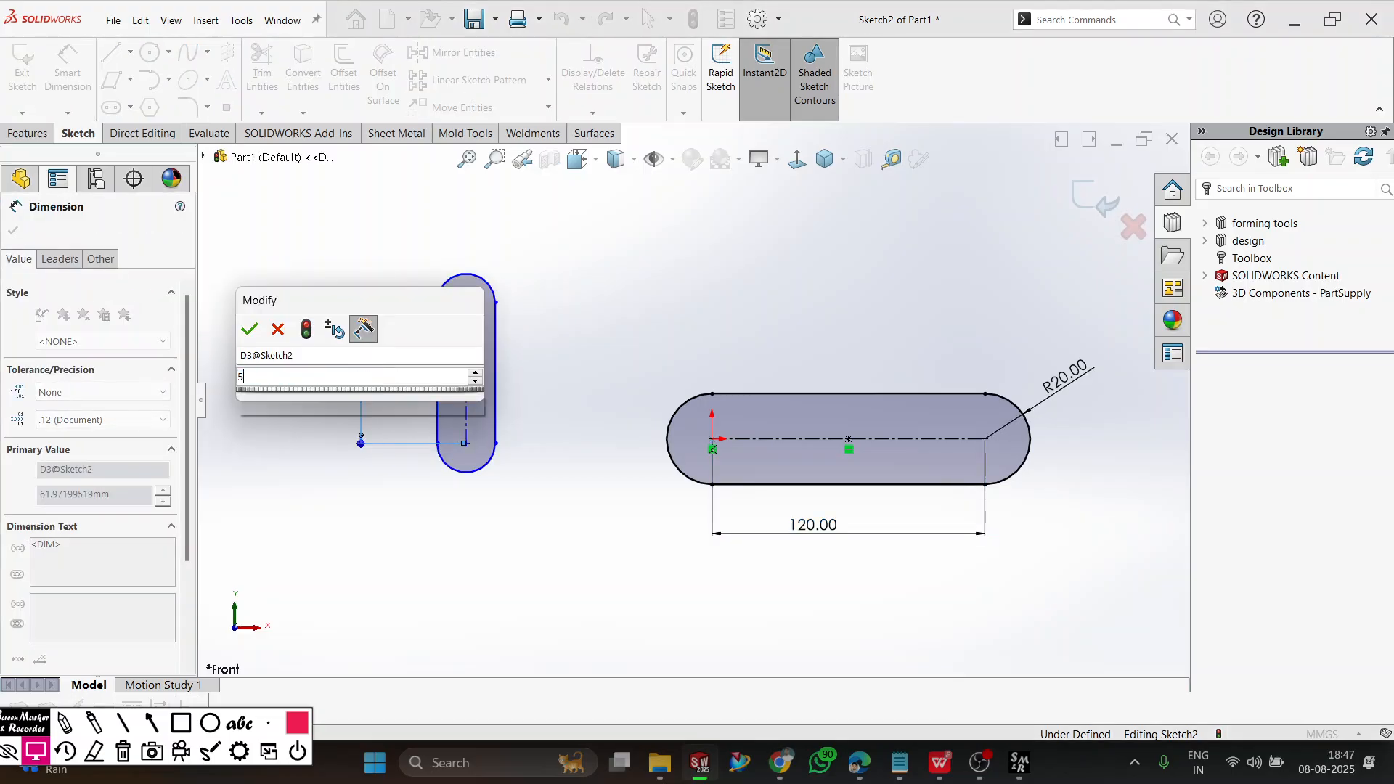
type("50")
key("Return")
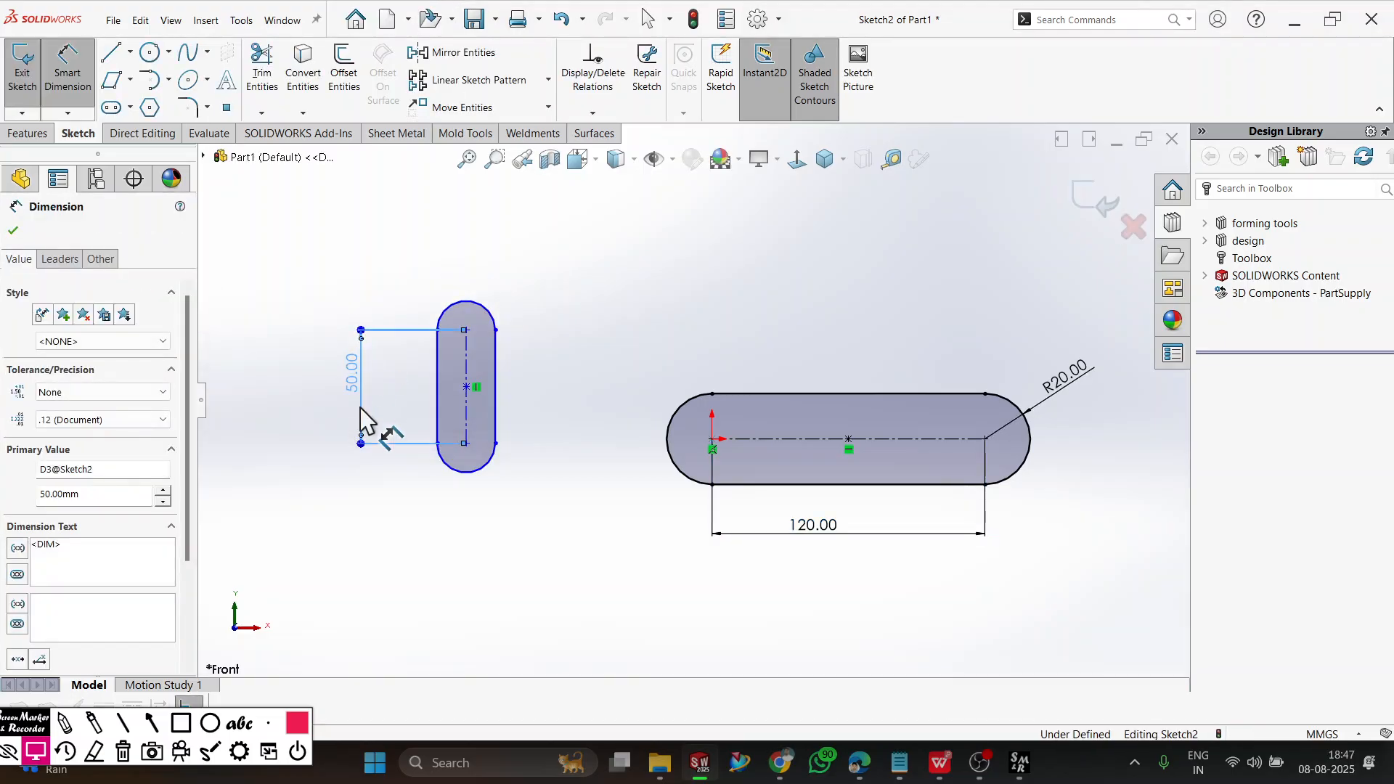
left_click(465, 305)
left_click(470, 295)
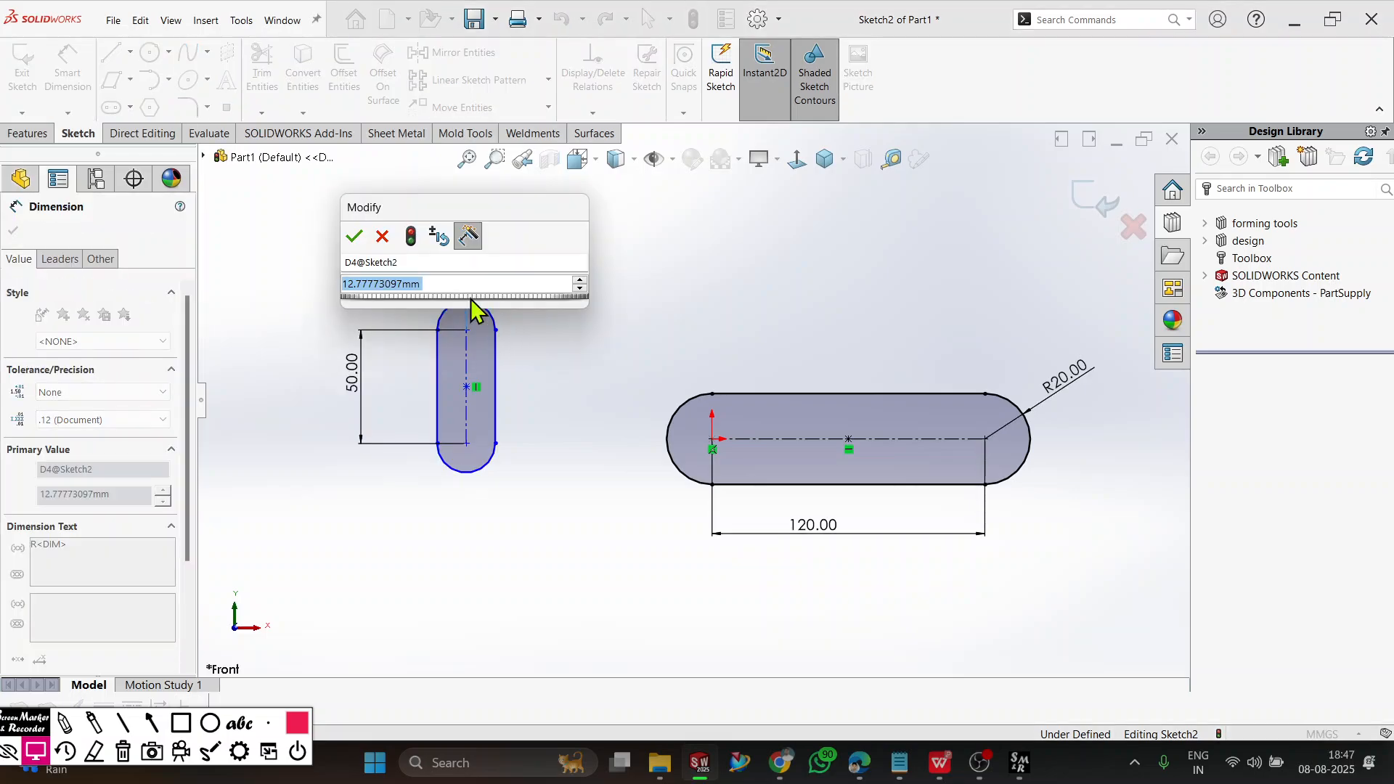
type("10")
key("Return")
left_click(597, 389)
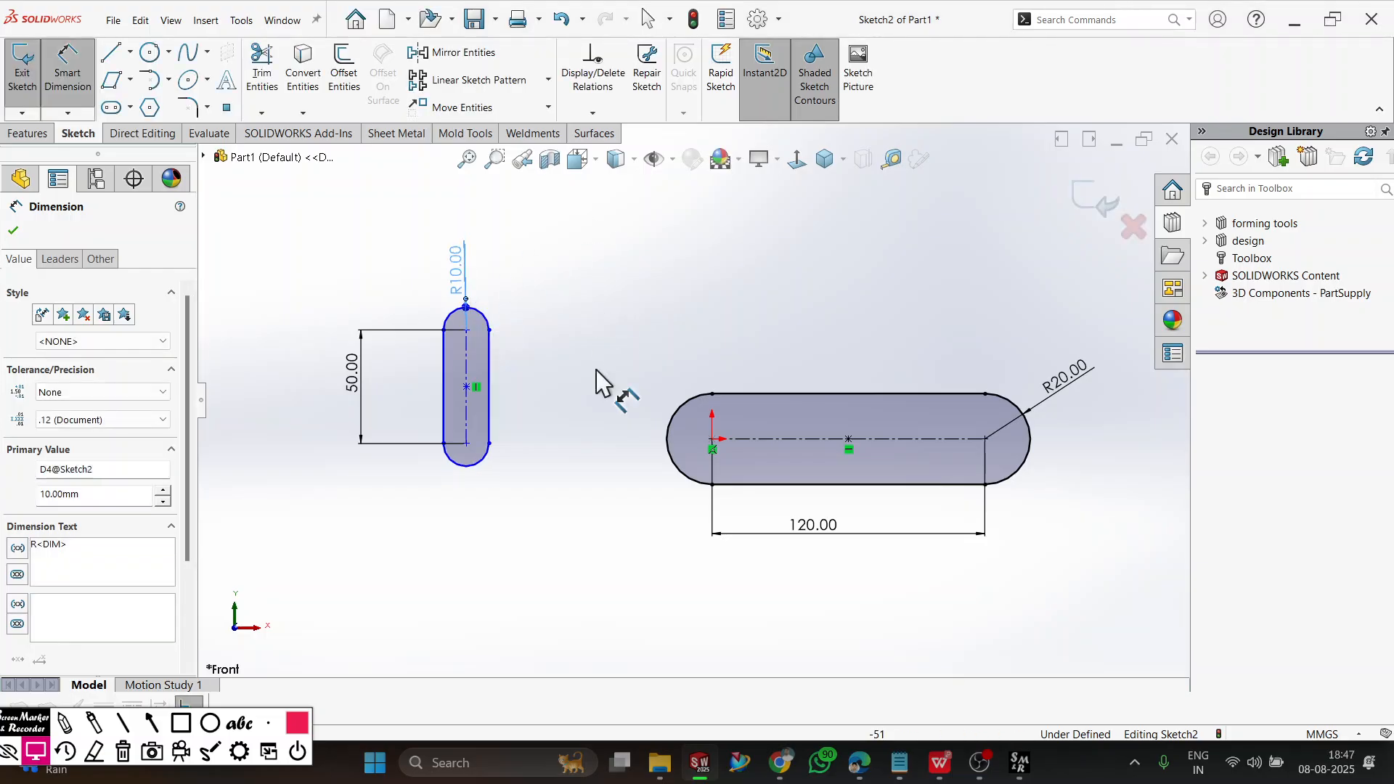
Draw a horizontal centerpoint straight slot below the 120 mm slot, about 135 mm between centres and 59 mm wide.
scroll(482, 517, "up", 3)
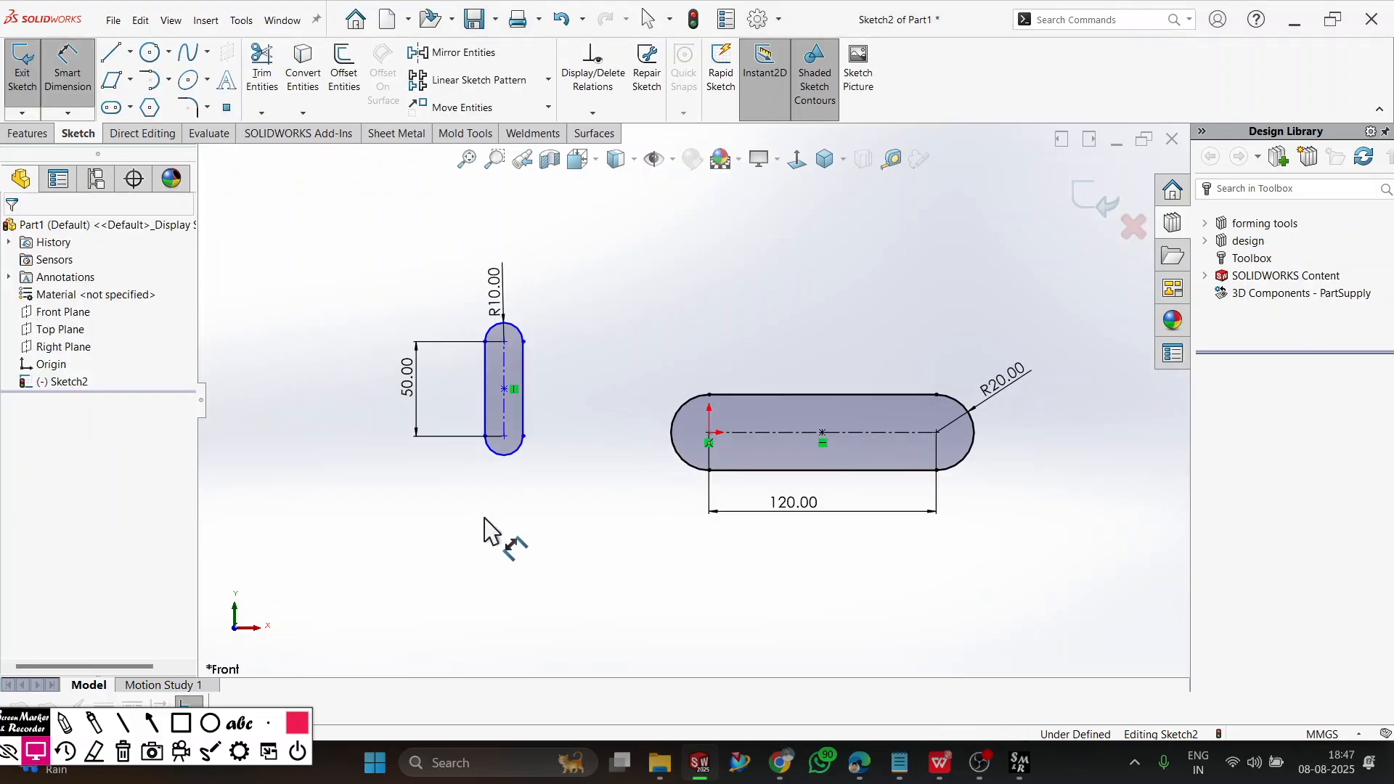
scroll(776, 510, "down", 2)
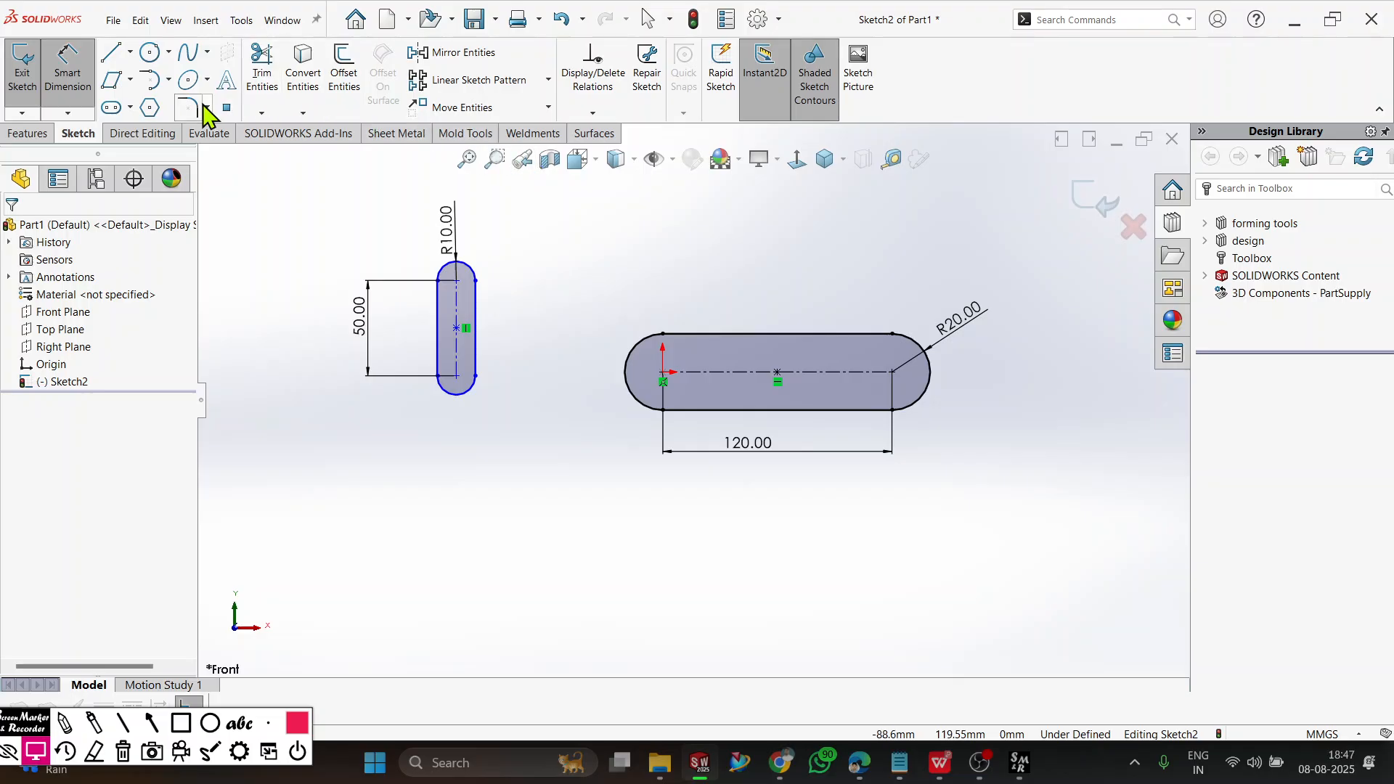
left_click(113, 108)
left_click(131, 108)
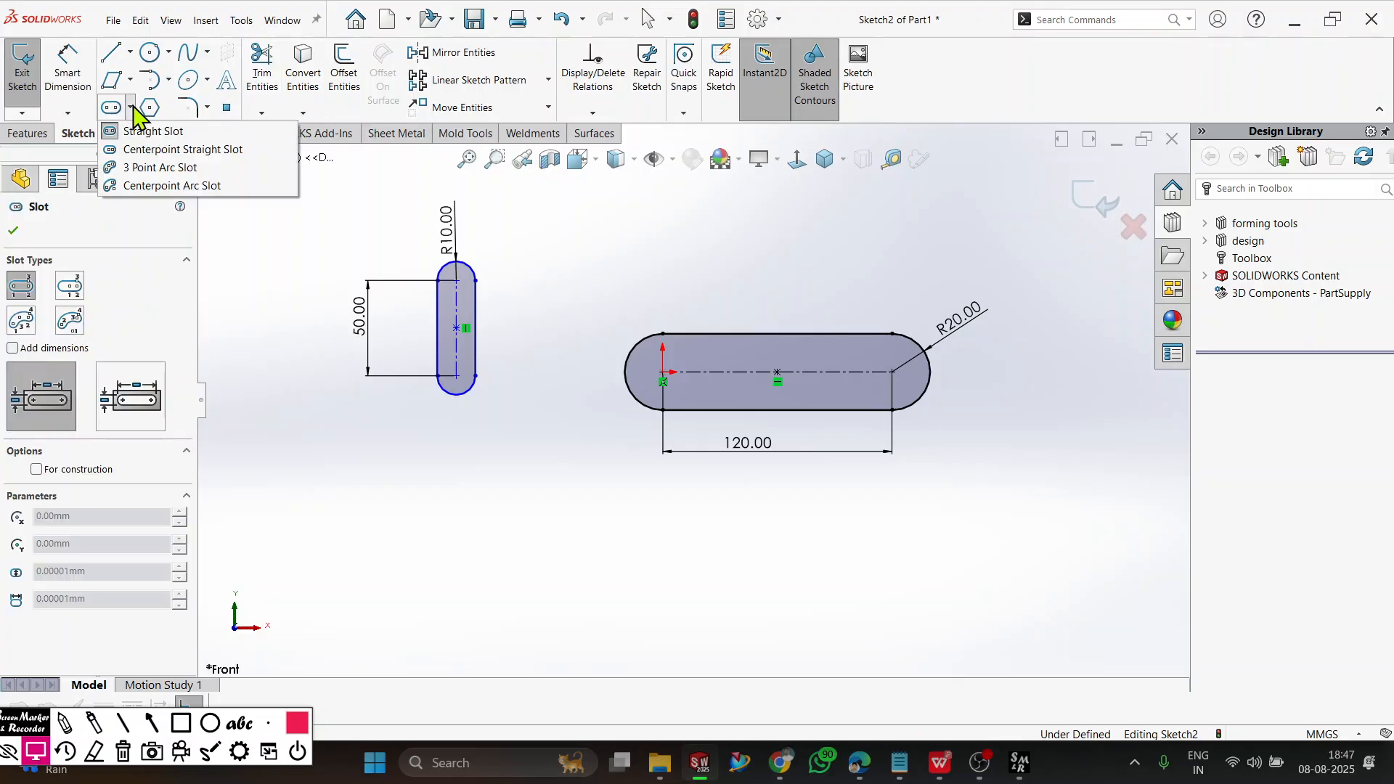
left_click(136, 153)
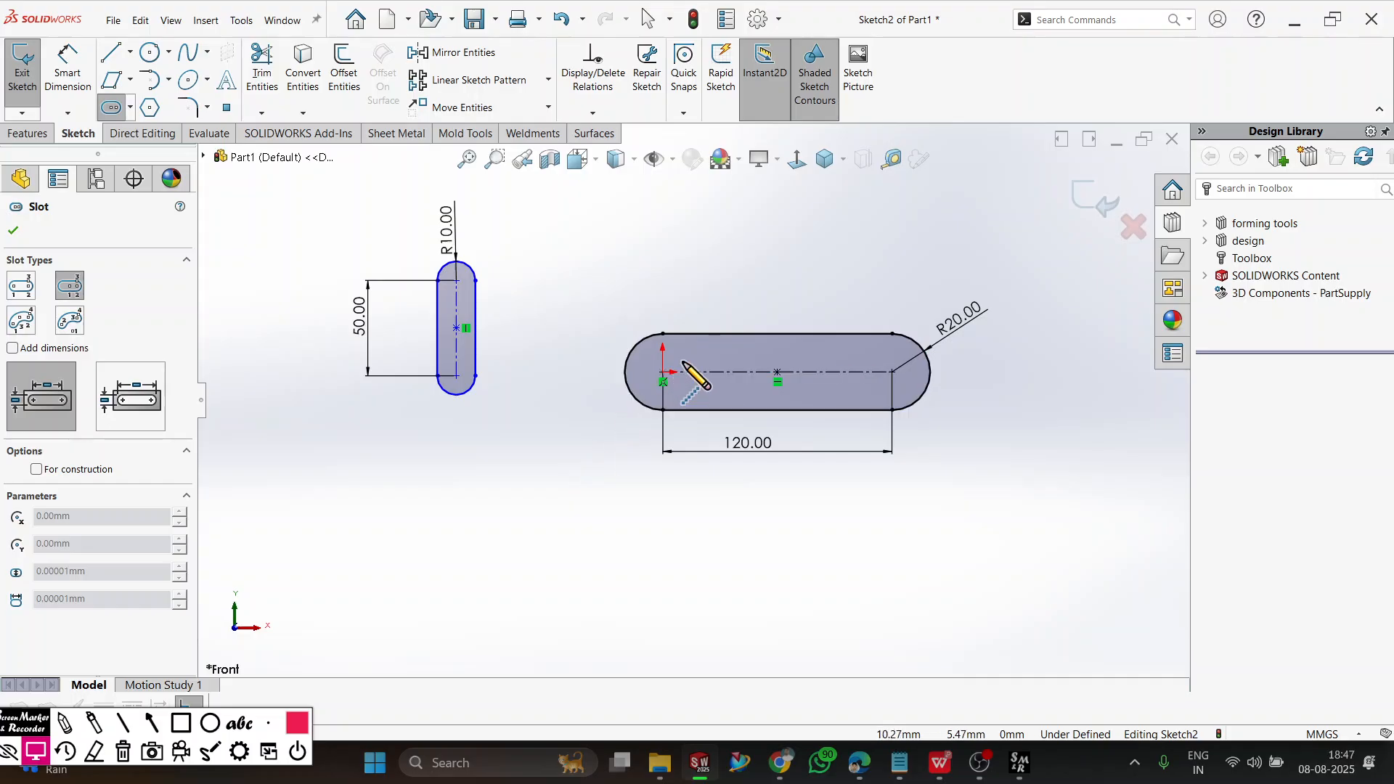
left_click(771, 519)
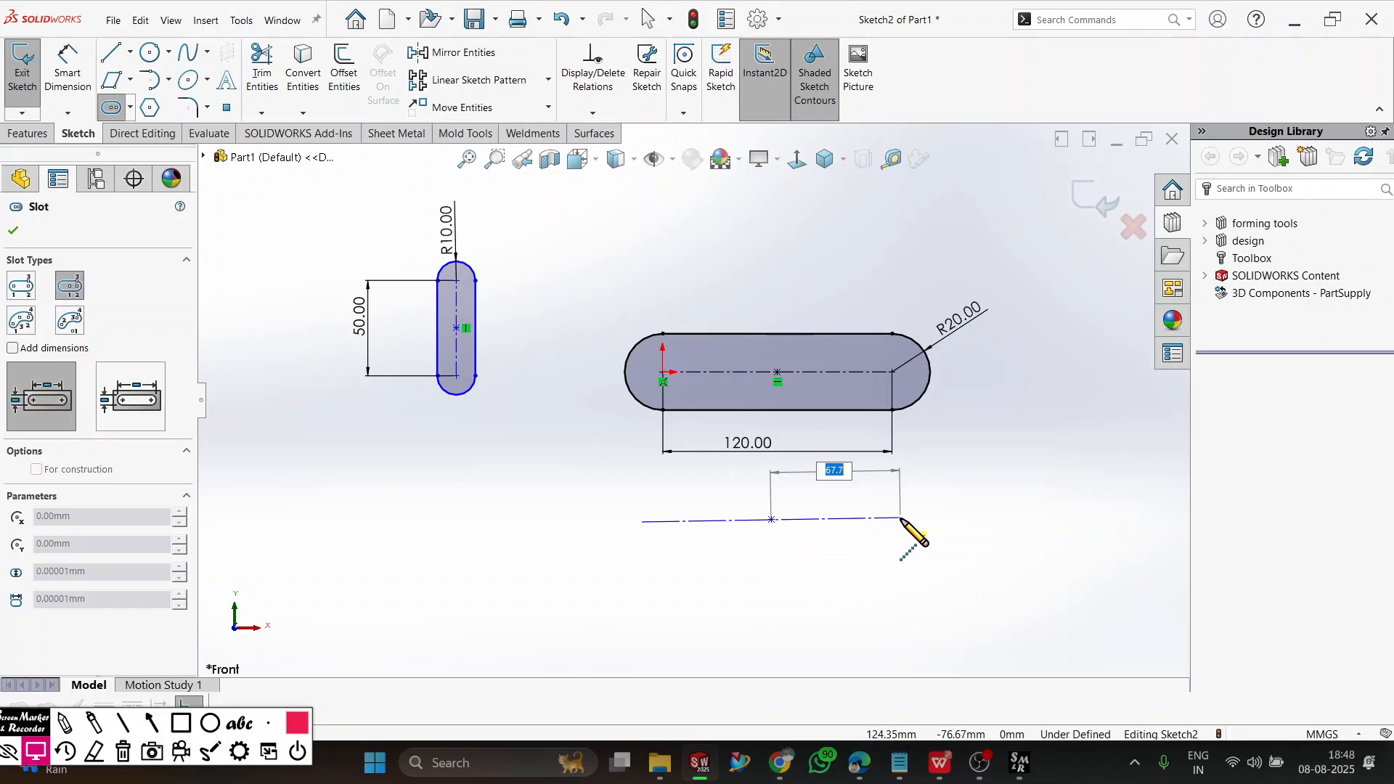
left_click(901, 520)
left_click(924, 579)
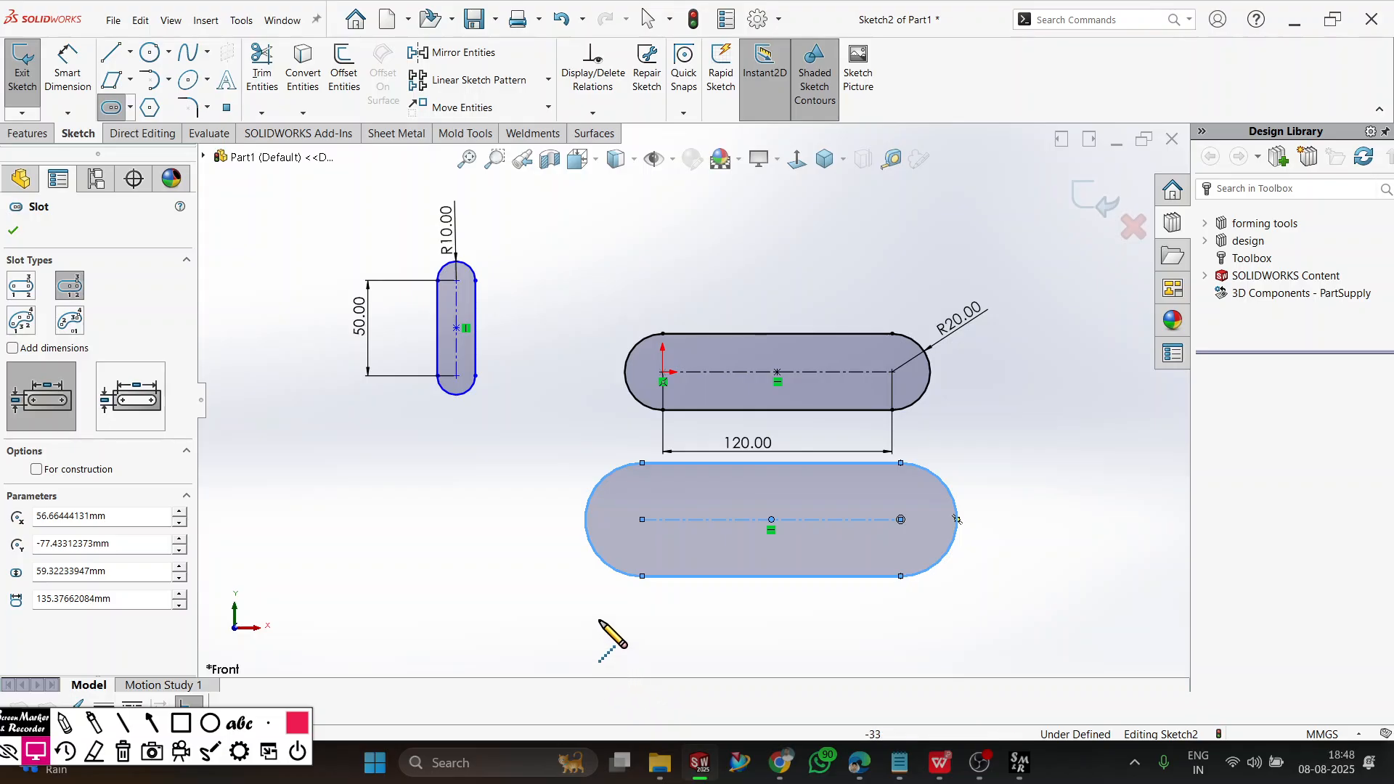
Draw a vertical centerpoint straight slot below the 50 mm vertical slot, about 121 mm between centres and 61 mm wide.
key("f")
left_click(433, 529)
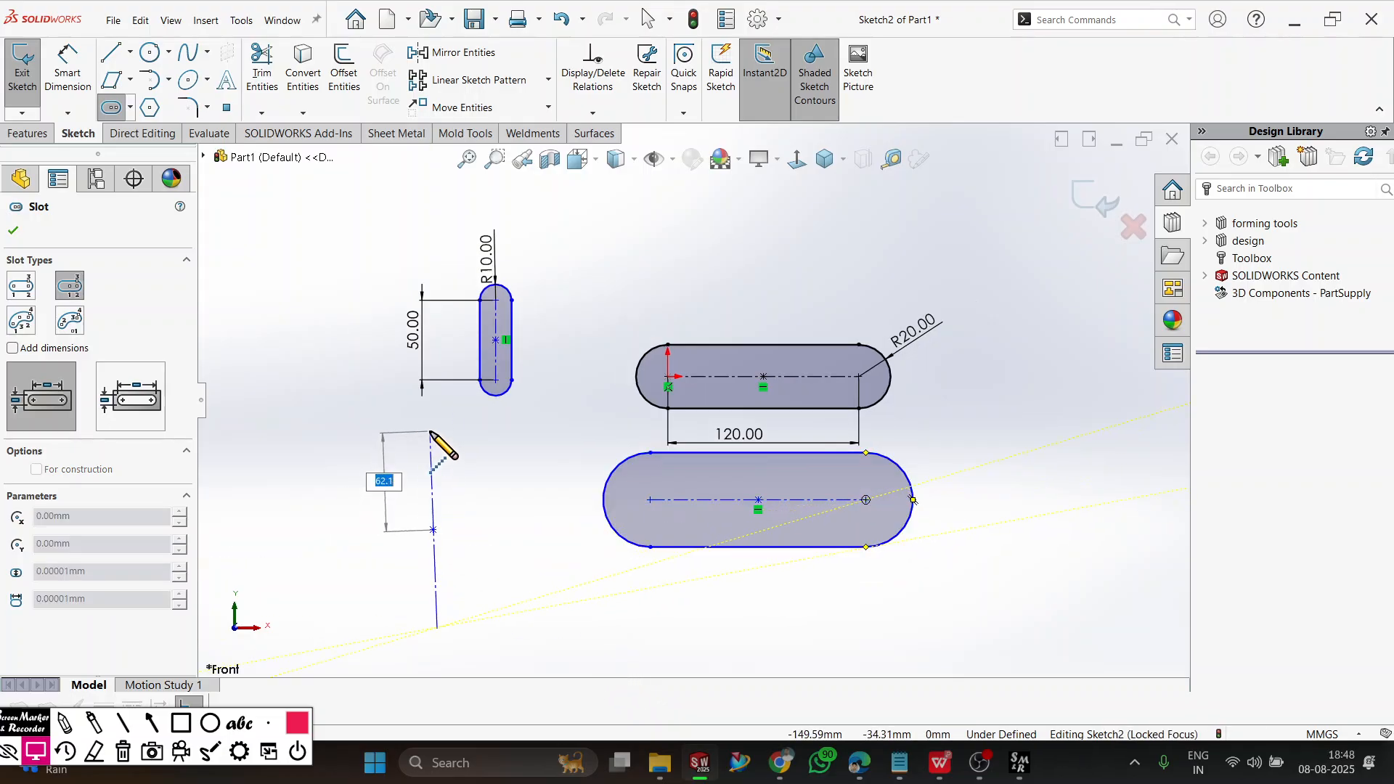
left_click(433, 434)
left_click(461, 465)
left_click(481, 475)
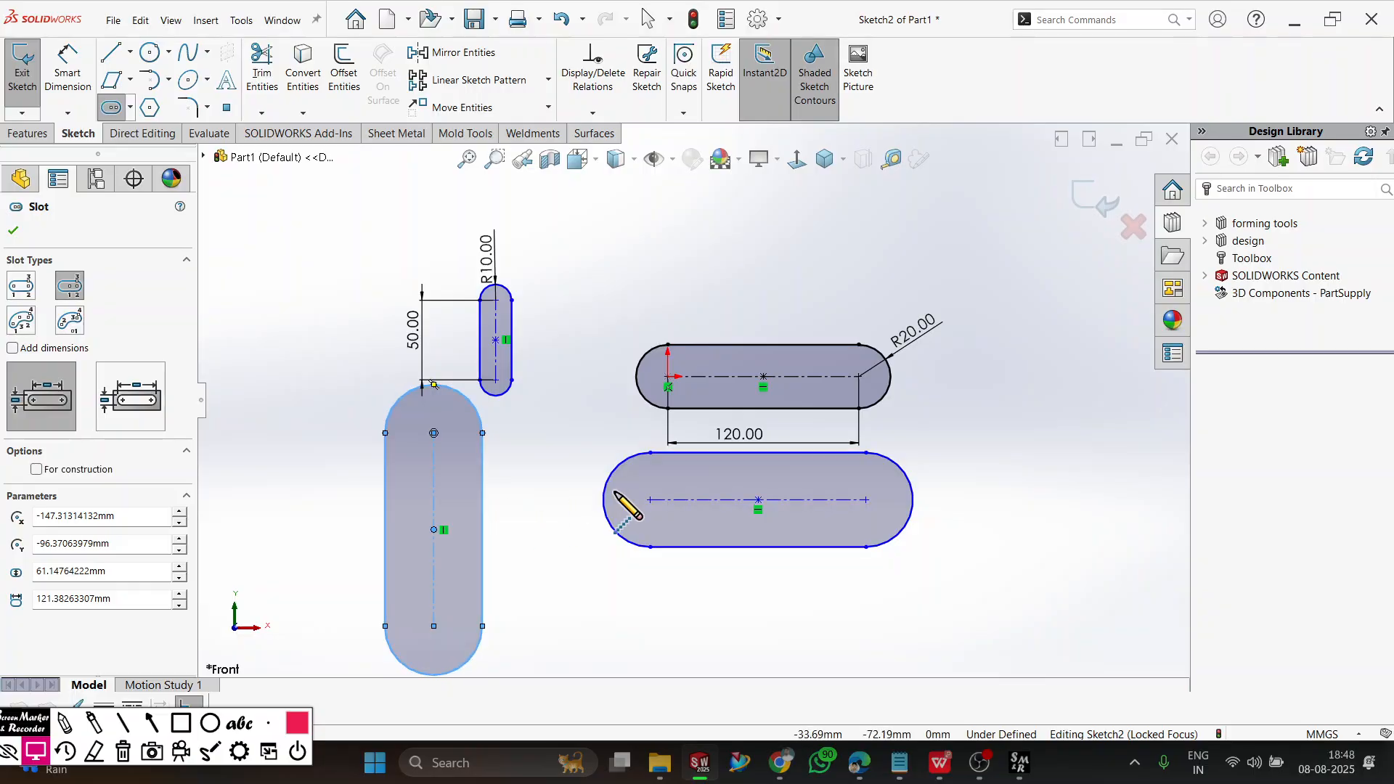
Draw an upward-arching 3 Point Arc Slot beside the horizontal slots, with a centreline radius of about 108 mm.
key("f")
scroll(911, 456, "down", 5)
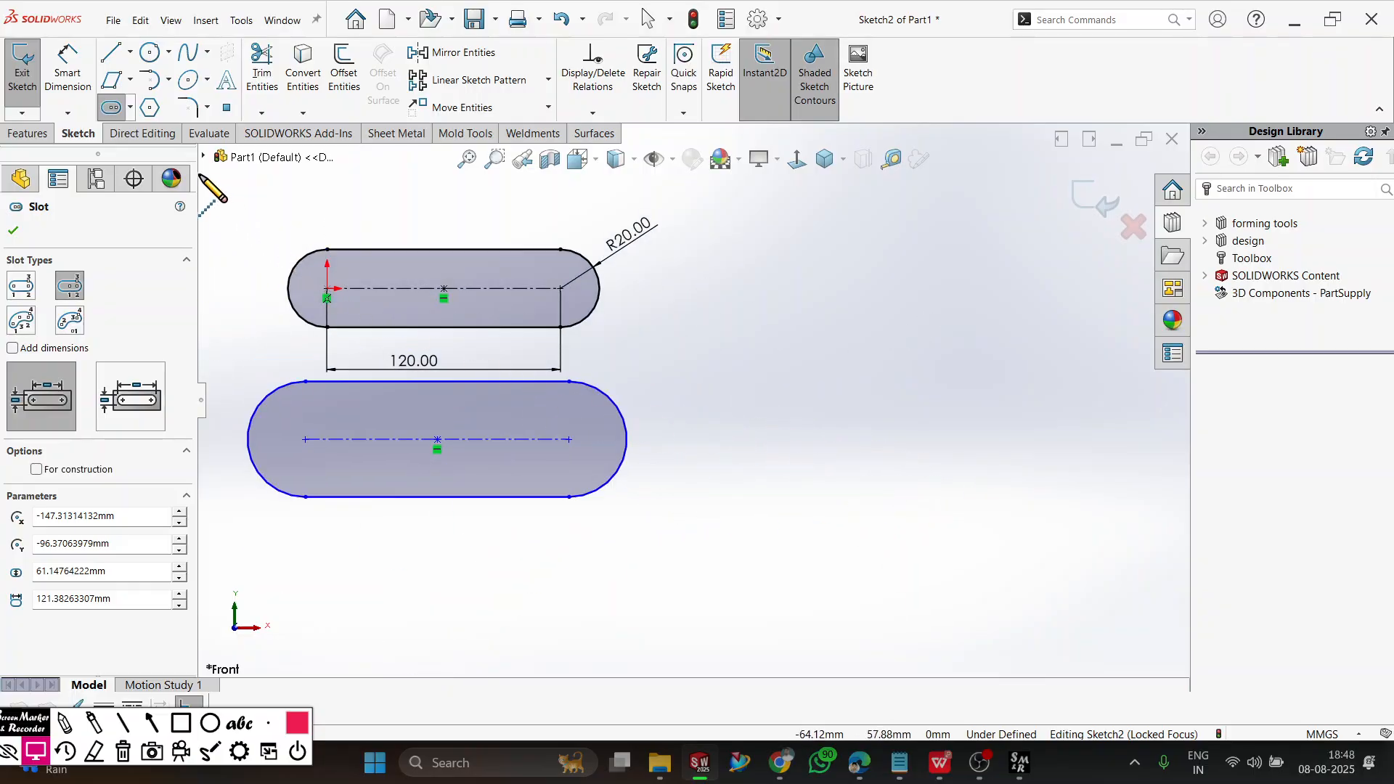
left_click(131, 109)
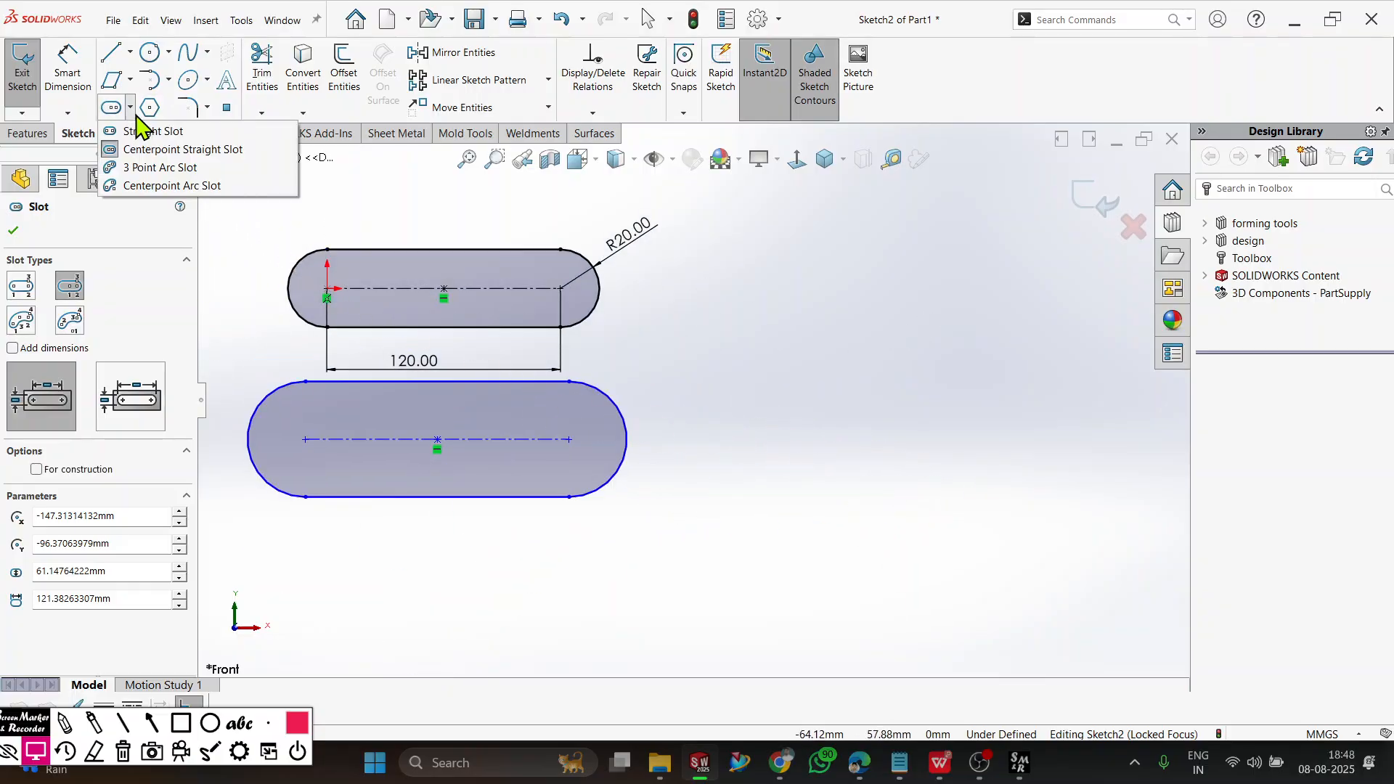
left_click(149, 171)
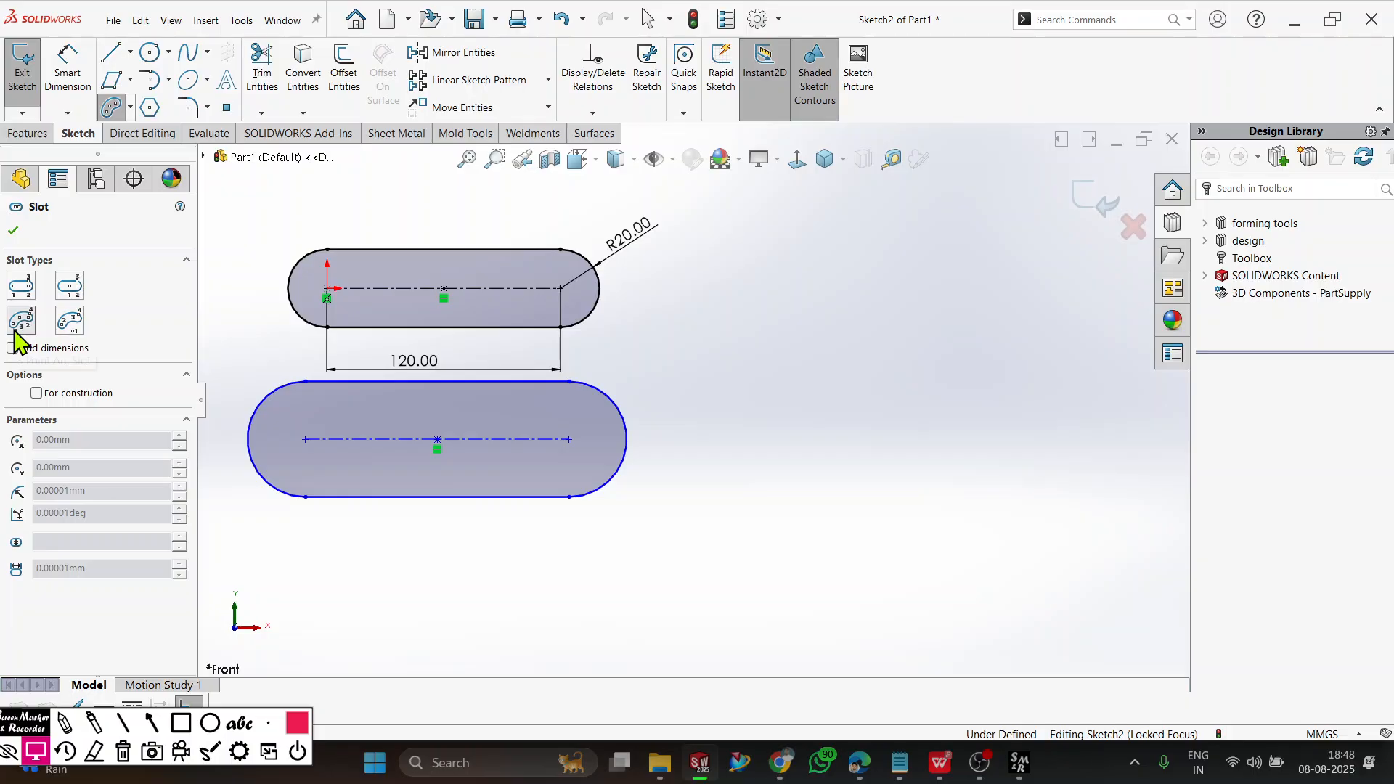
left_click(837, 456)
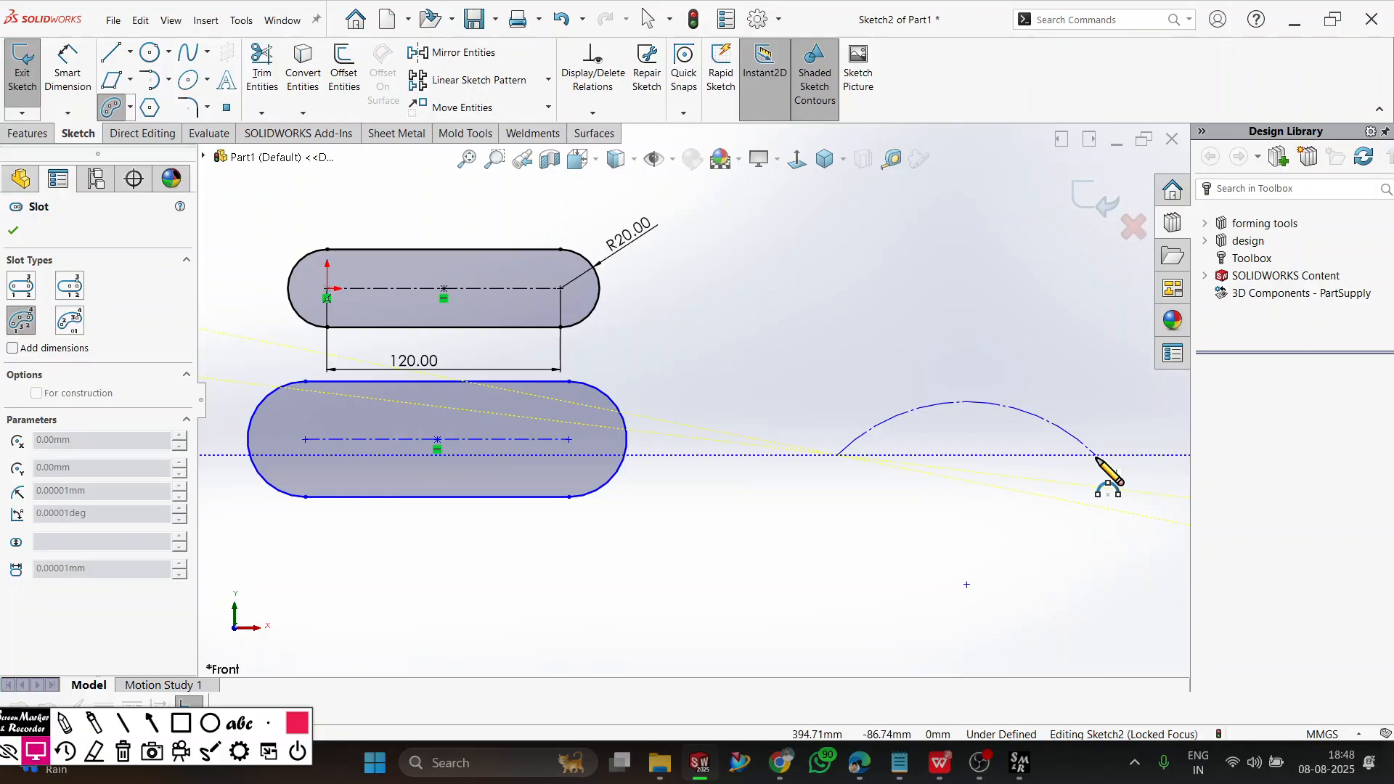
left_click(1119, 453)
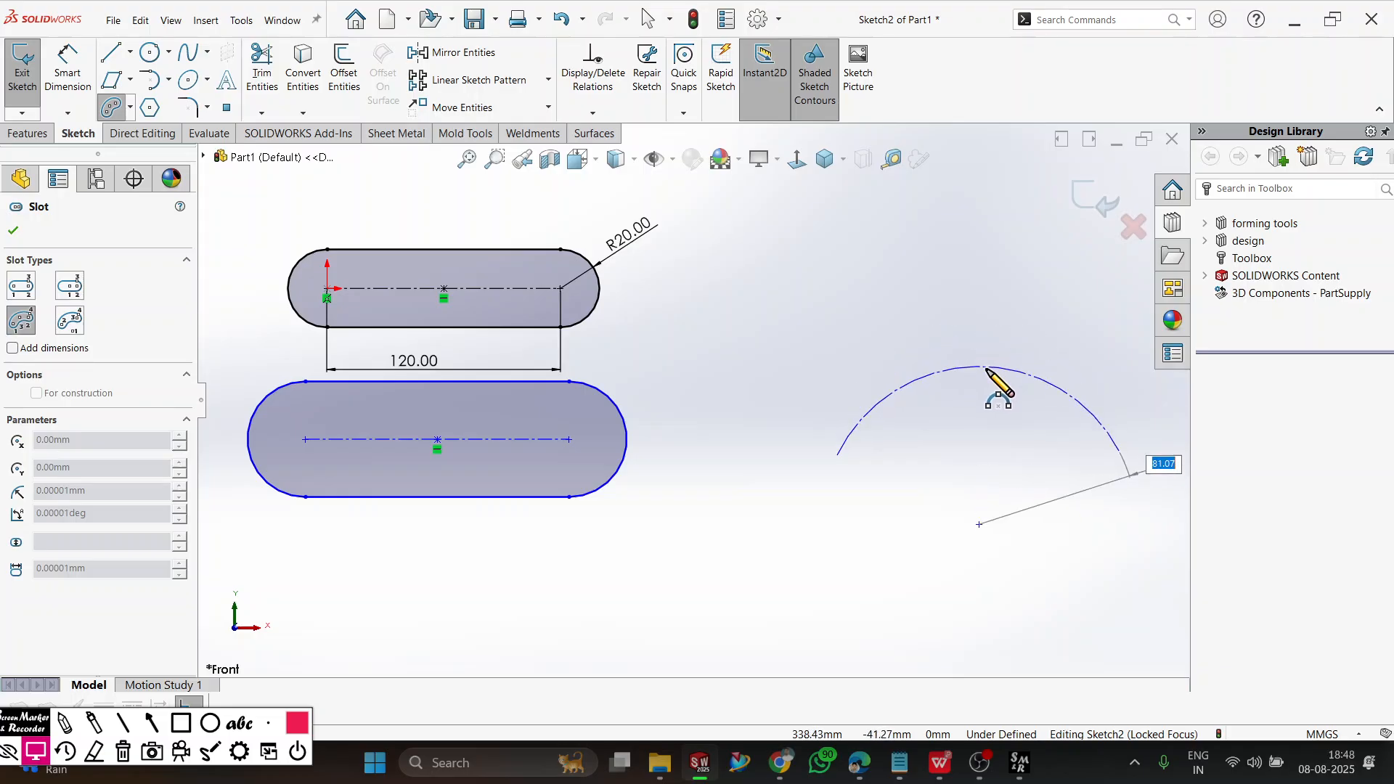
left_click(975, 409)
left_click(981, 435)
Draw an upright 3 Point Arc Slot beside the arched slot, about 180 mm in centreline radius and 39 mm wide.
scroll(912, 569, "up", 4)
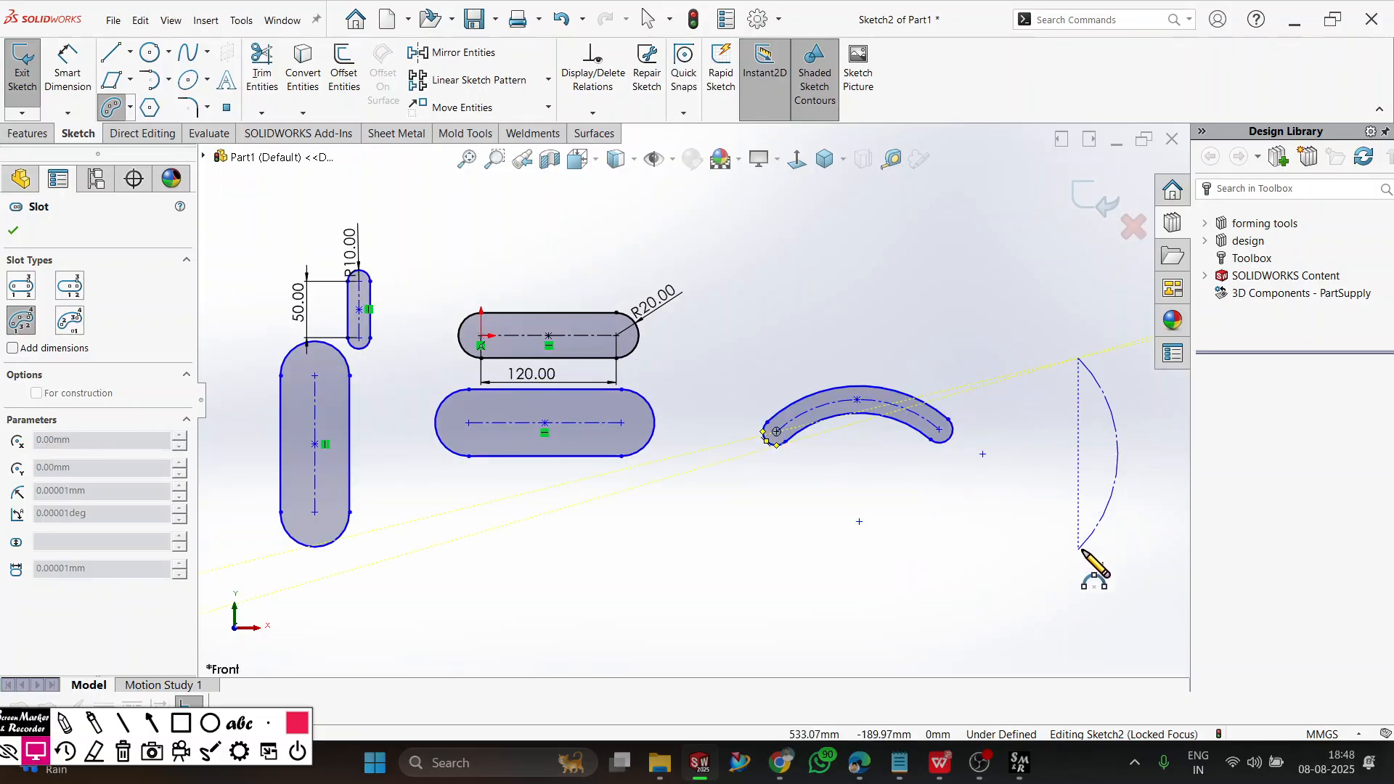
left_click(1057, 560)
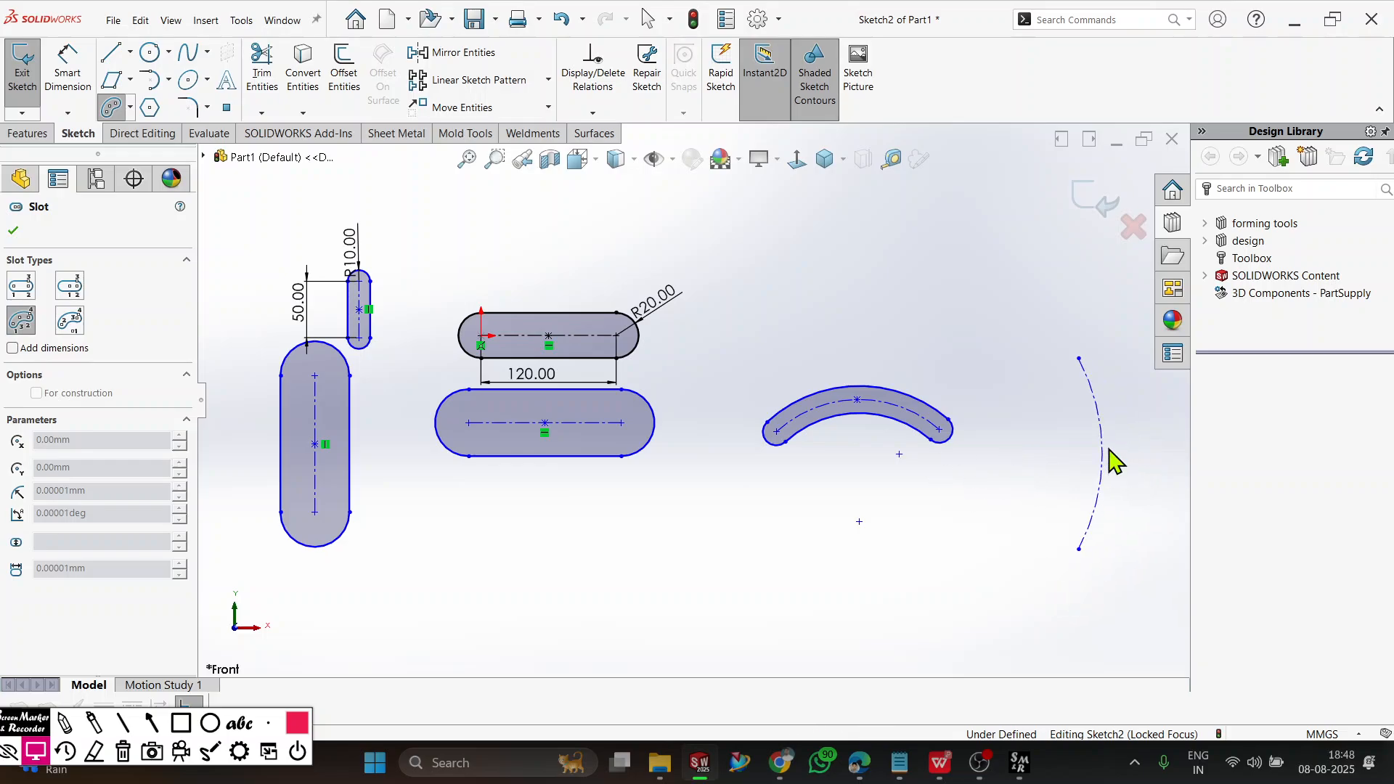
left_click(1105, 456)
left_click(1124, 459)
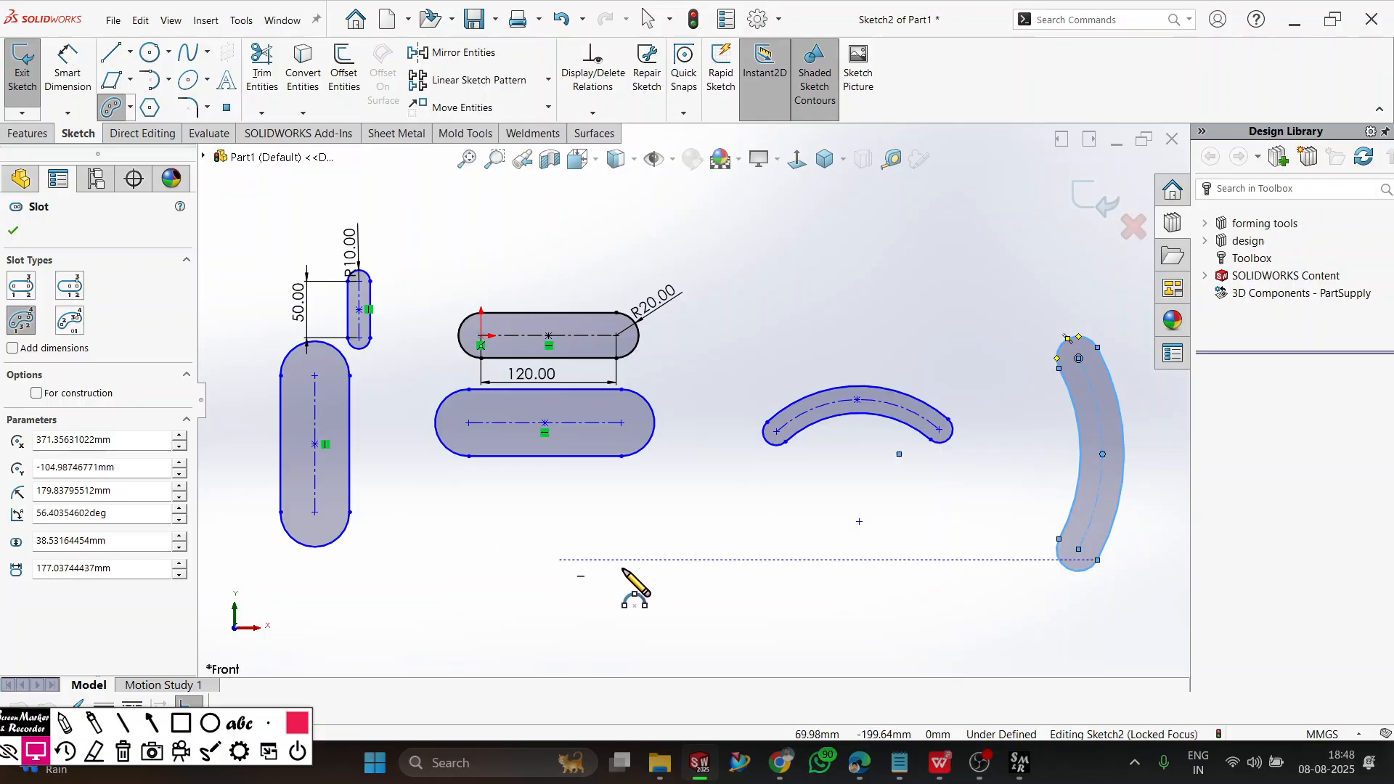
key("Escape")
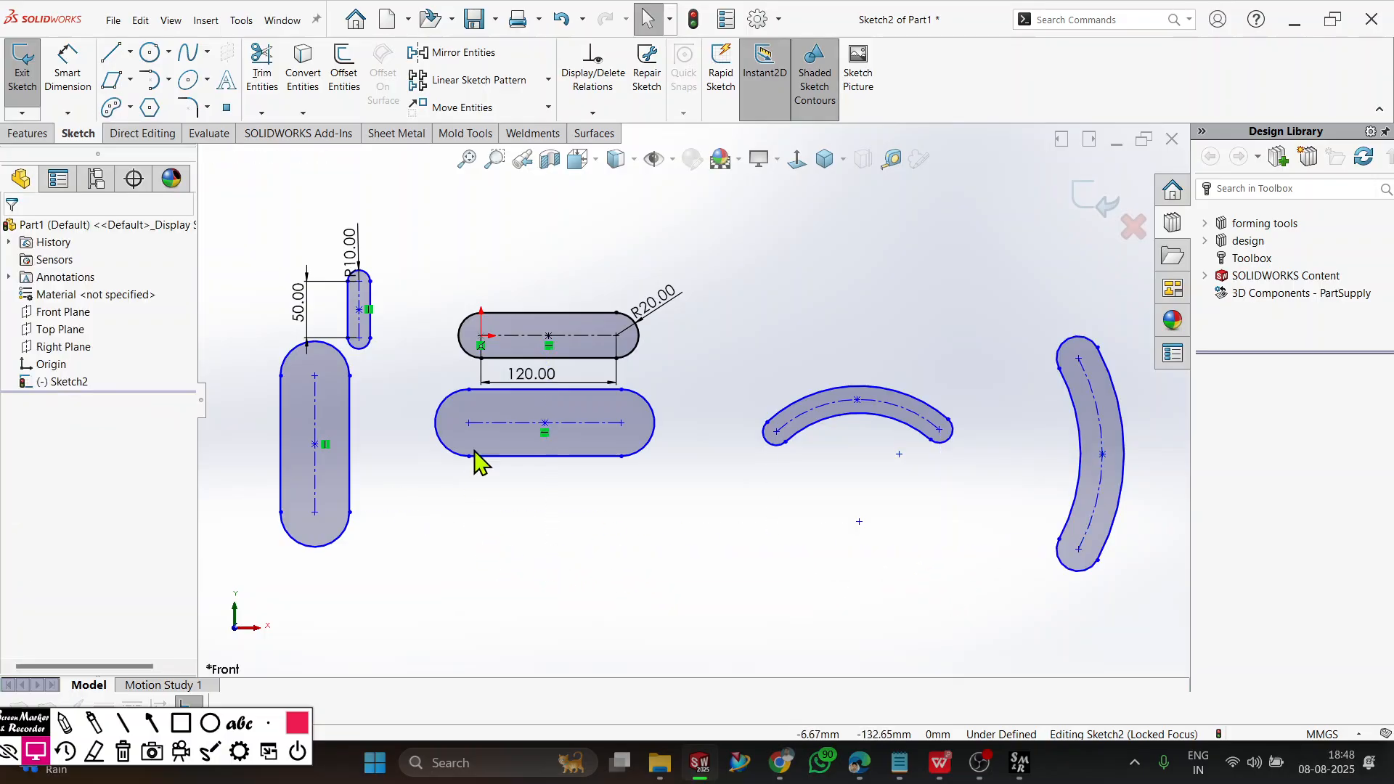
Draw a Centerpoint Arc Slot above the arched slot, about 94 mm in radius, spanning about 173 degrees and 29 mm wide.
left_click(115, 113)
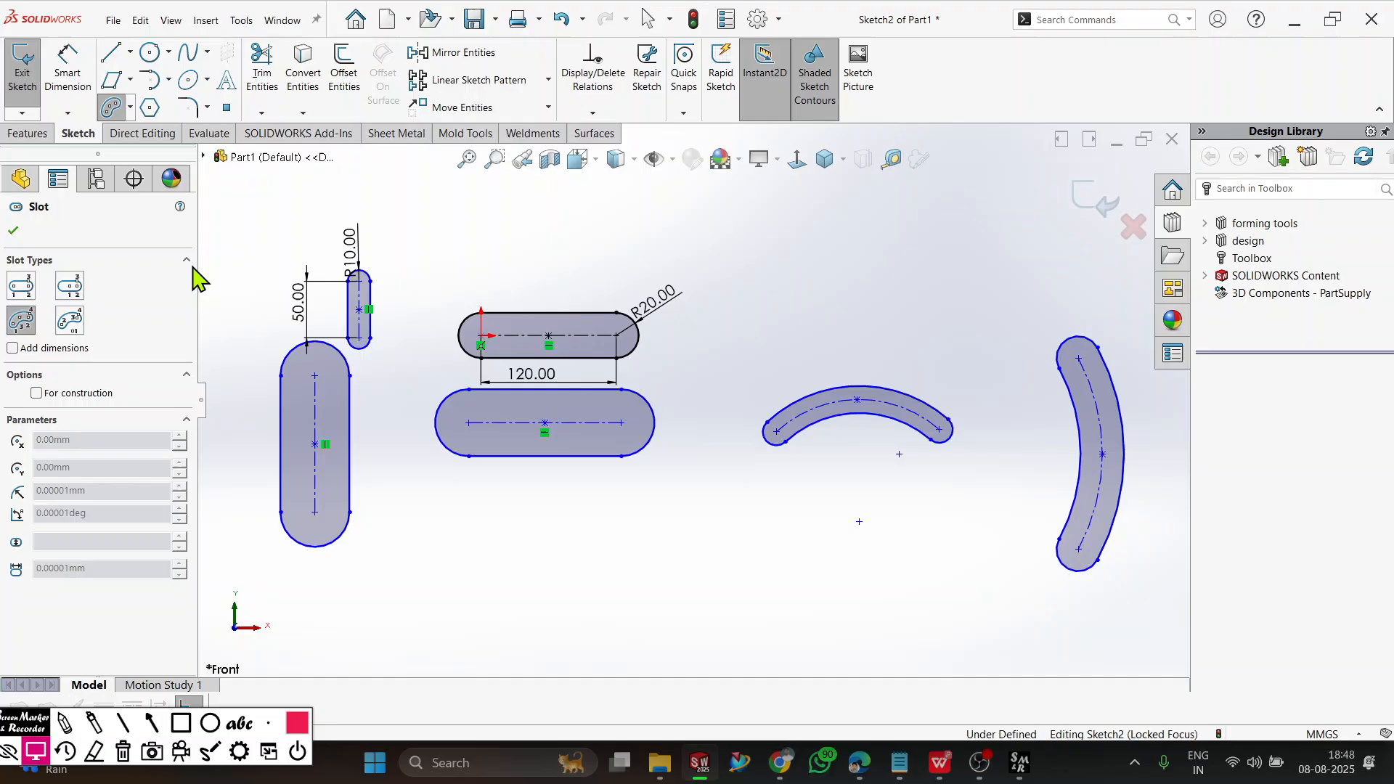
left_click(72, 327)
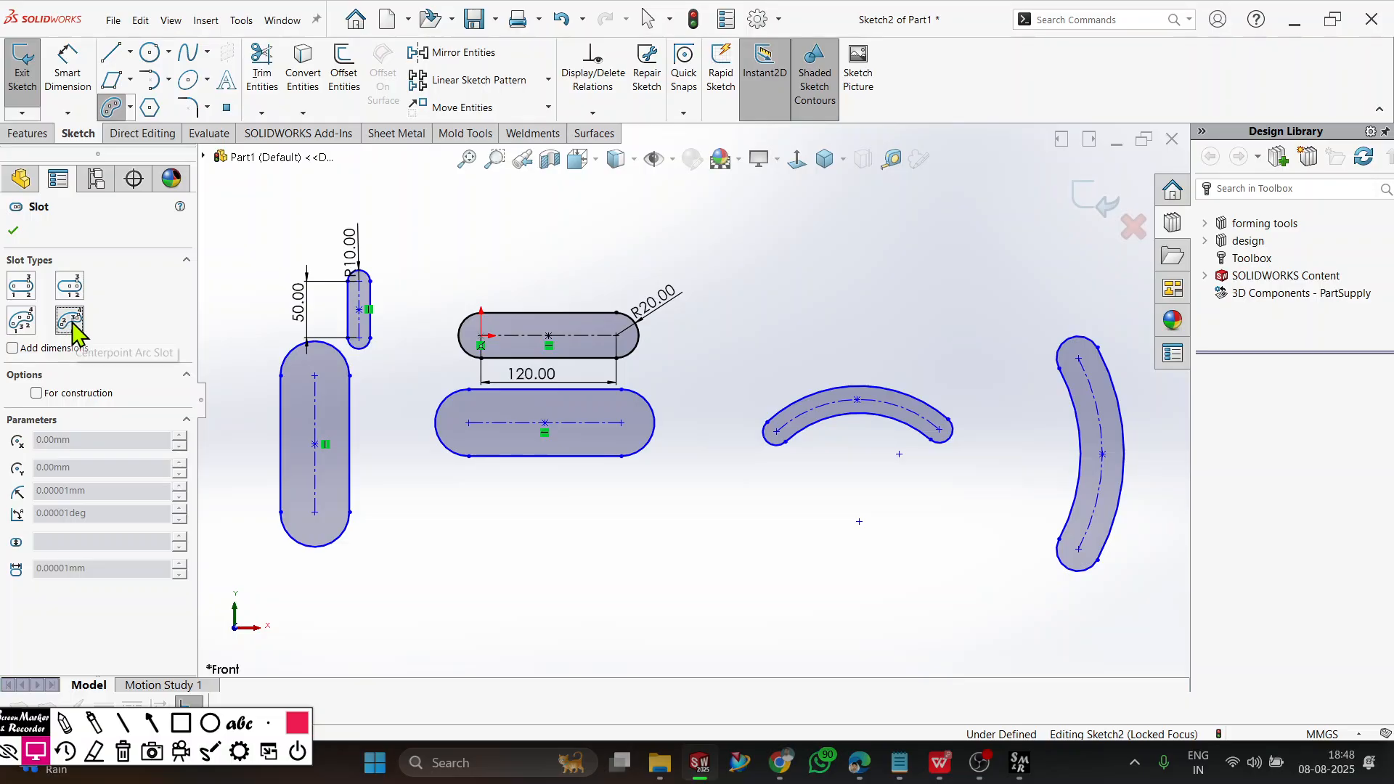
key("f")
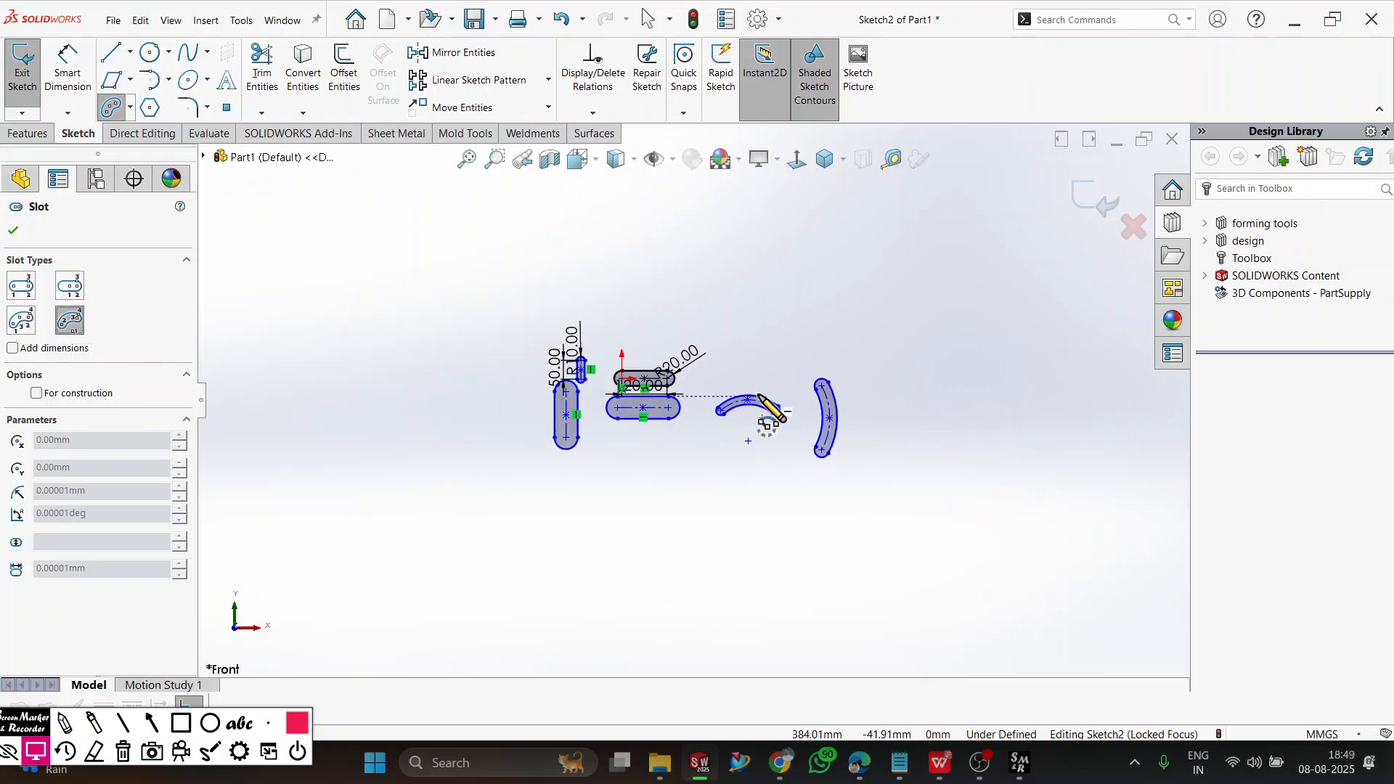
scroll(815, 411, "down", 5)
left_click(825, 342)
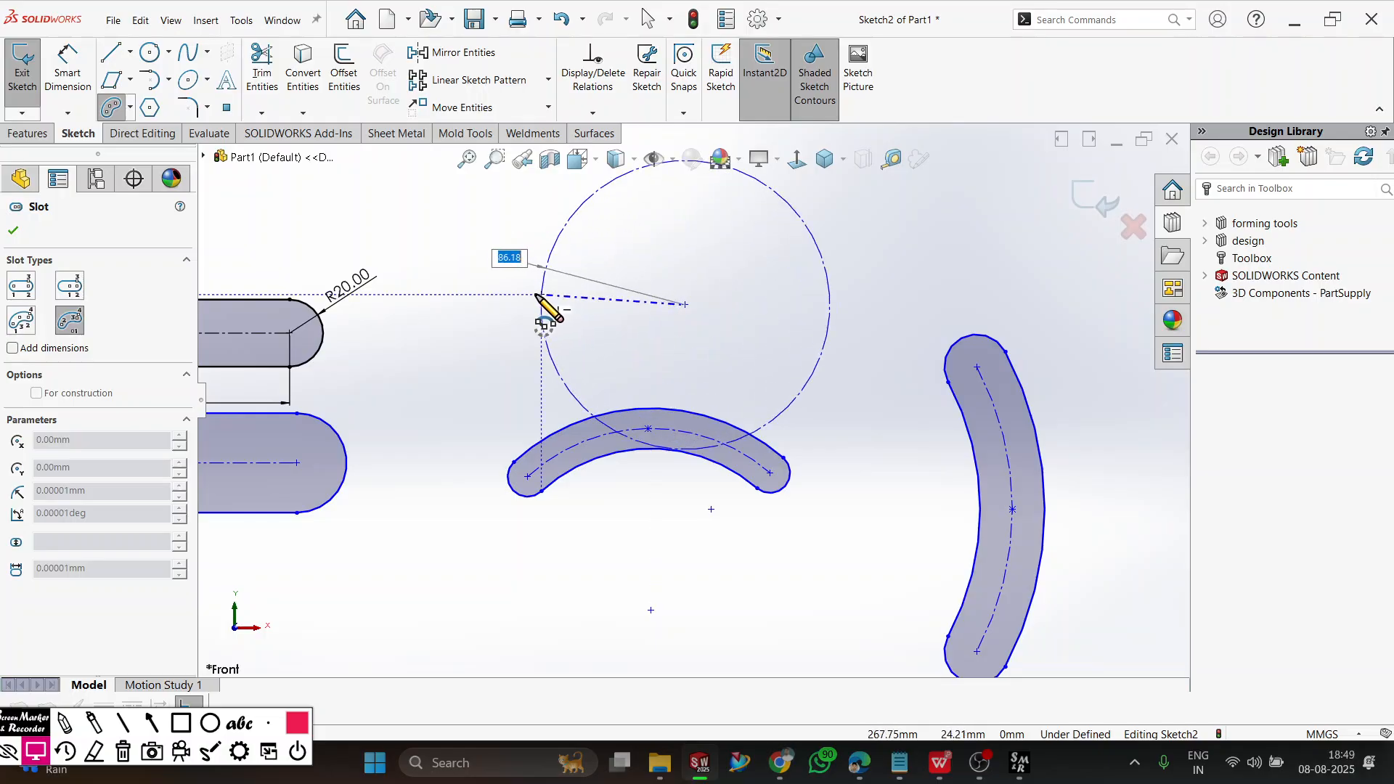
left_click(528, 303)
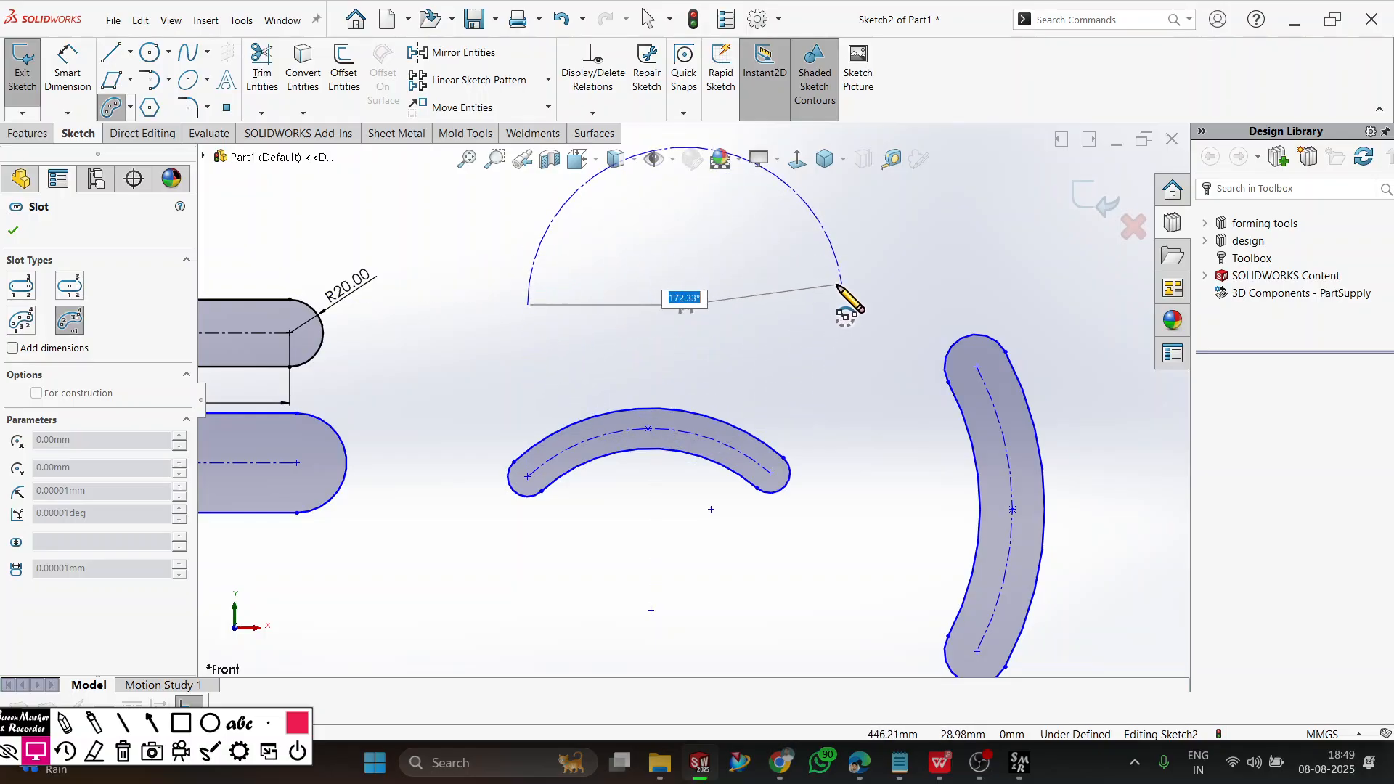
left_click(836, 289)
left_click(824, 309)
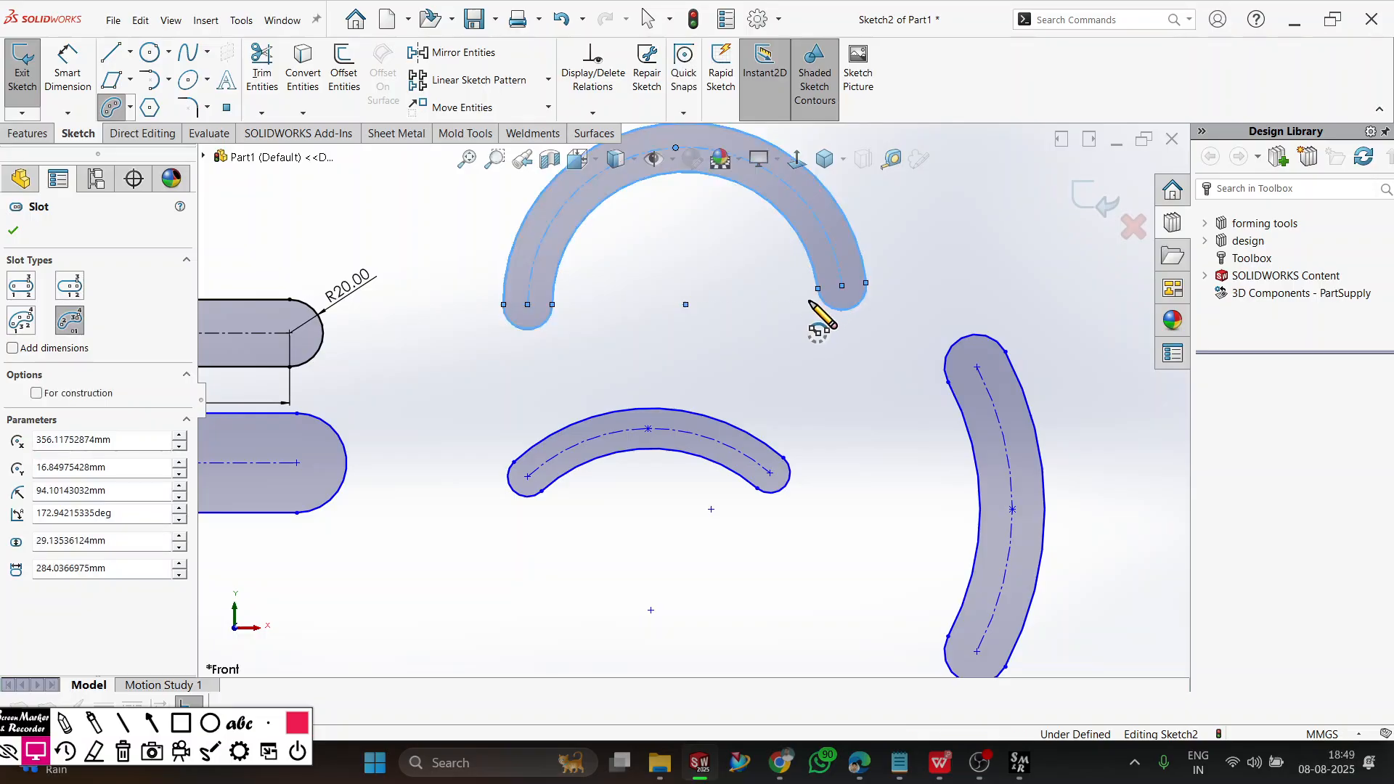
scroll(799, 311, "up", 3)
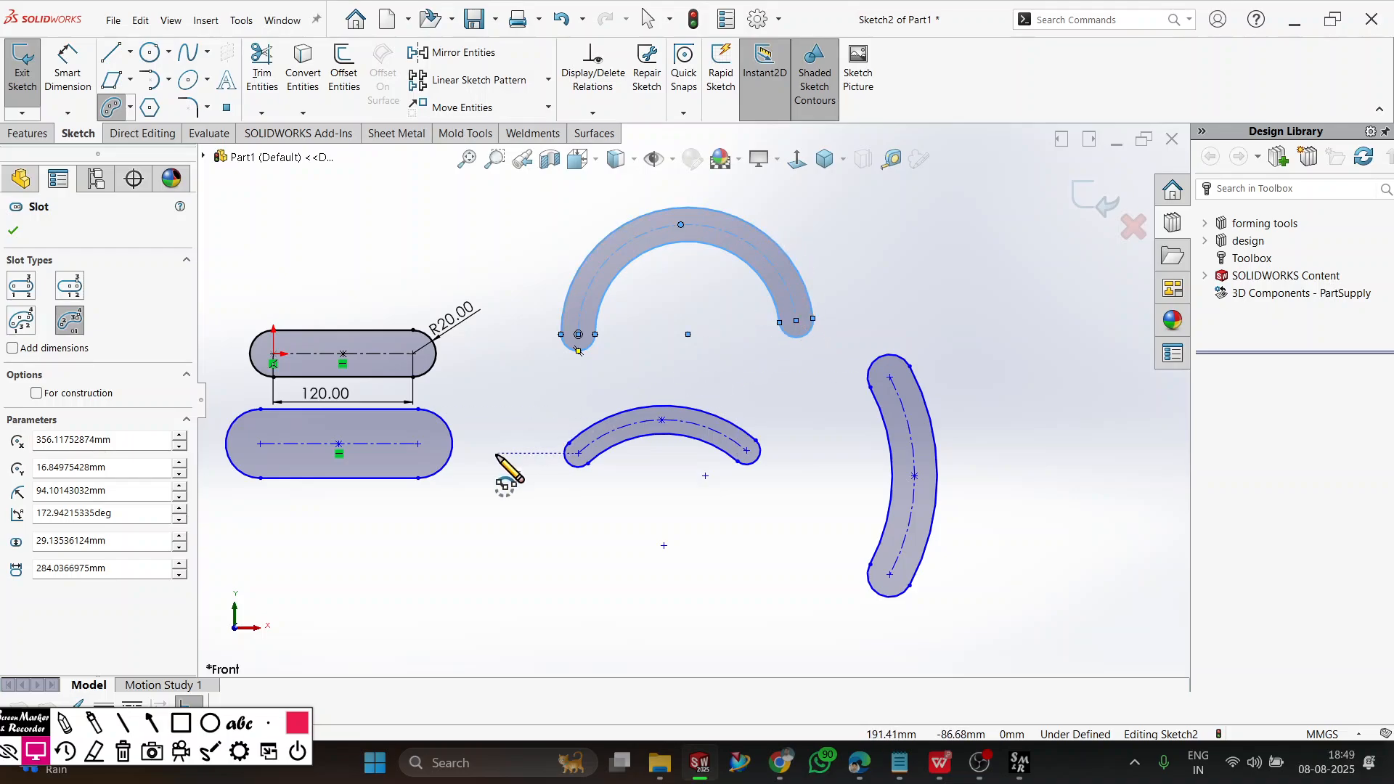
key("Escape")
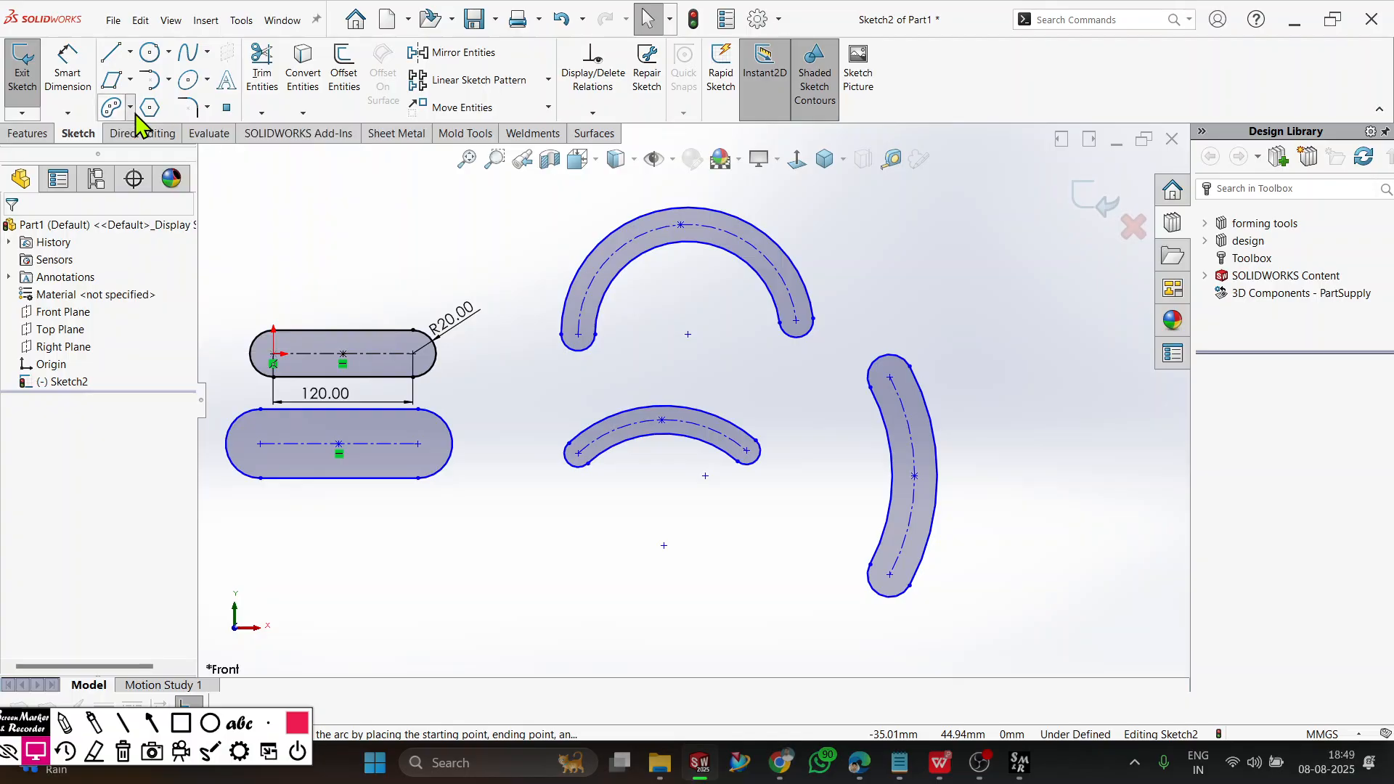
Delete all slots and dimensions from the sketch.
left_click(130, 109)
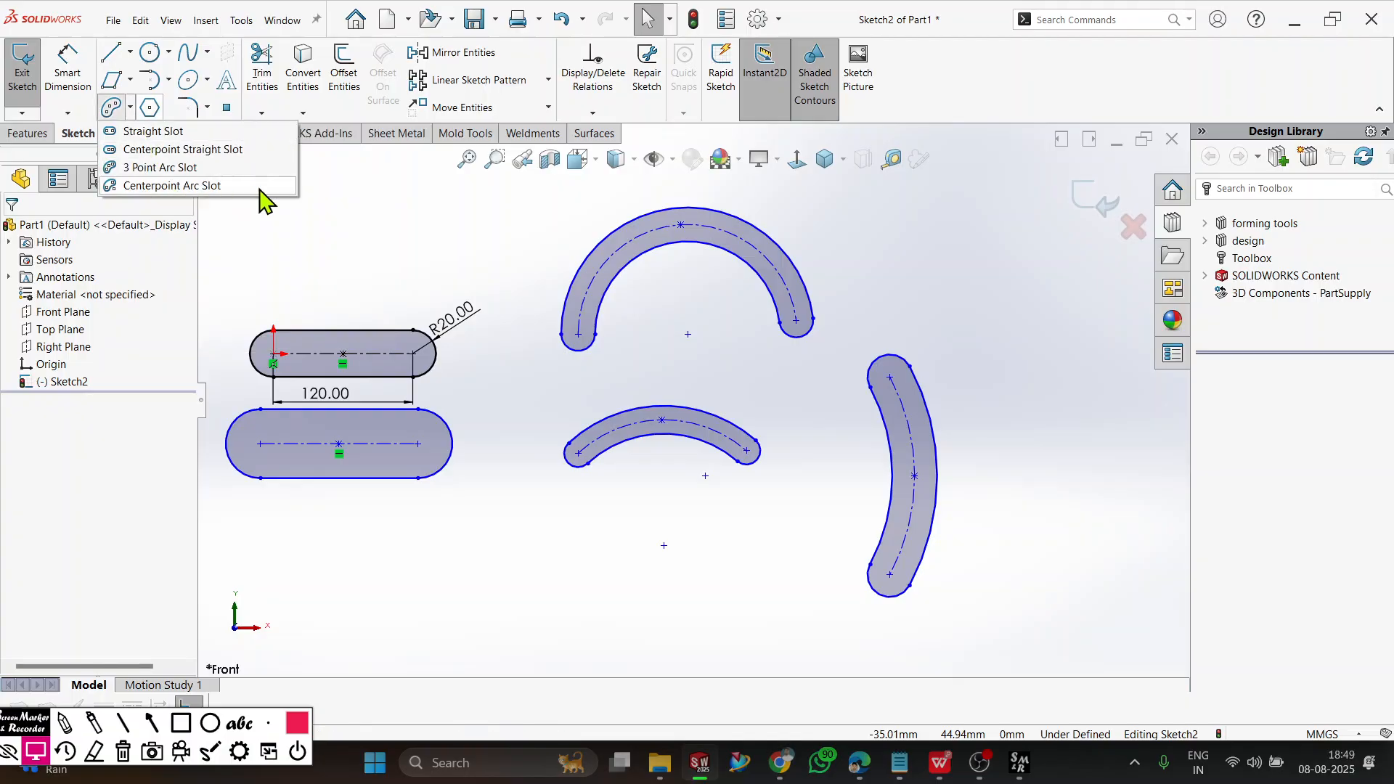
left_click(363, 217)
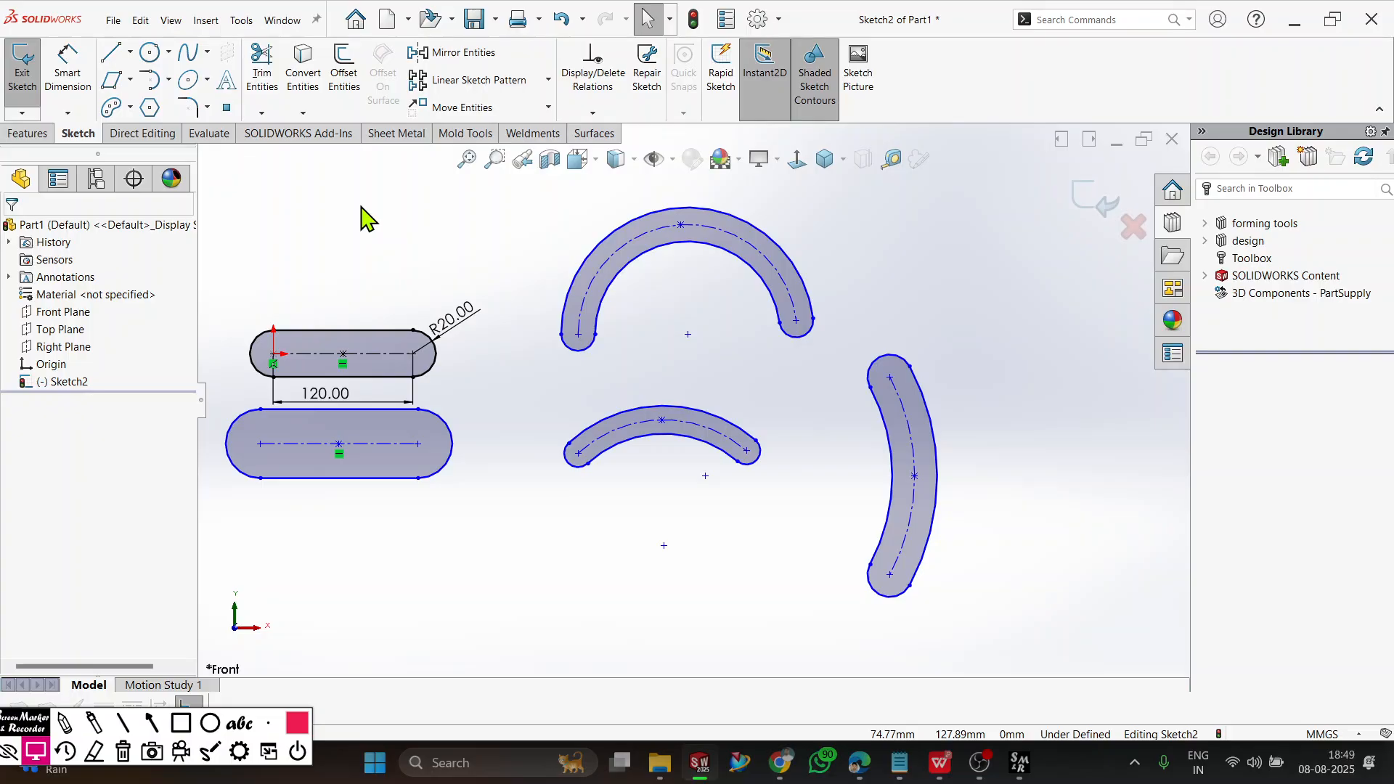
key("ctrl+a")
key("Delete")
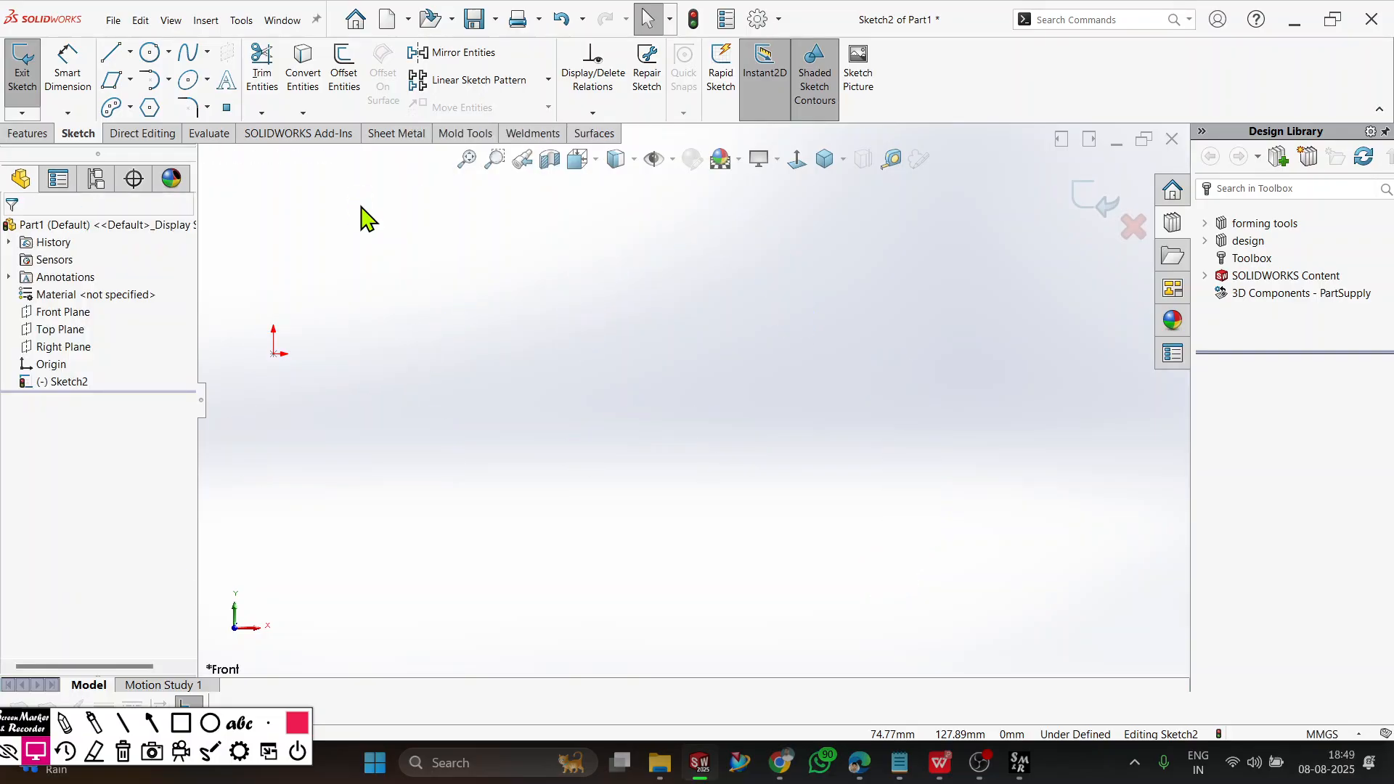
Draw a six-sided polygon centred on the origin, using an inscribed circle about 245 mm in diameter.
scroll(292, 372, "up", 3)
scroll(452, 354, "down", 4)
scroll(624, 437, "down", 2)
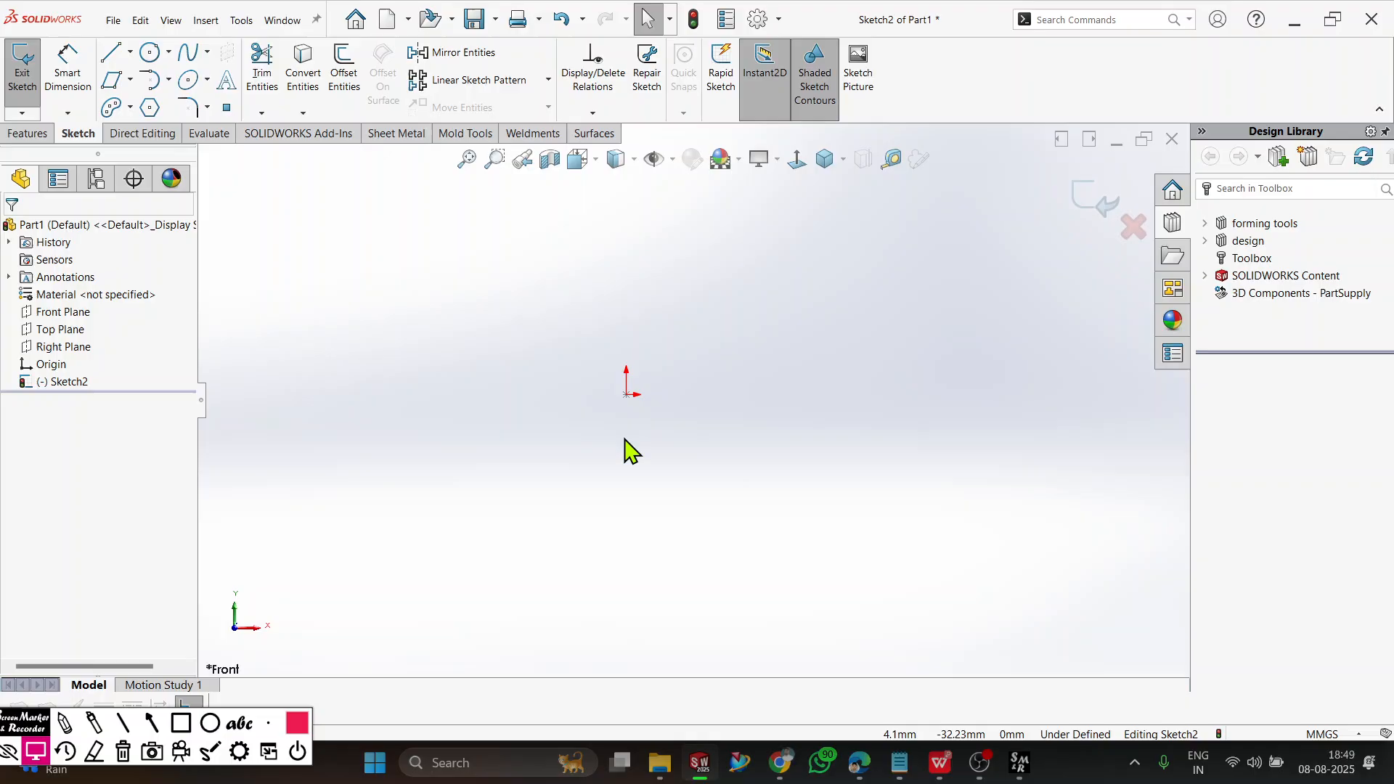
left_click(153, 117)
left_click(108, 327)
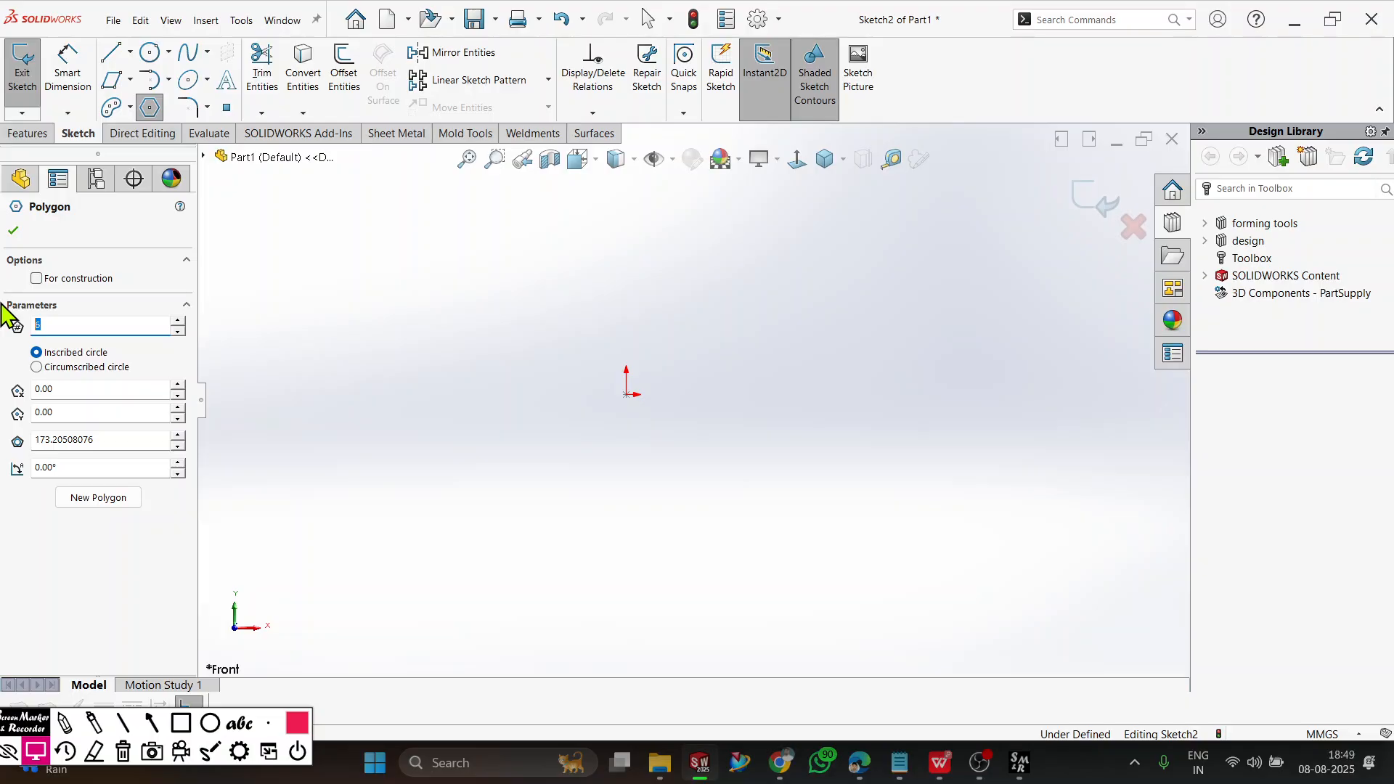
left_click(626, 394)
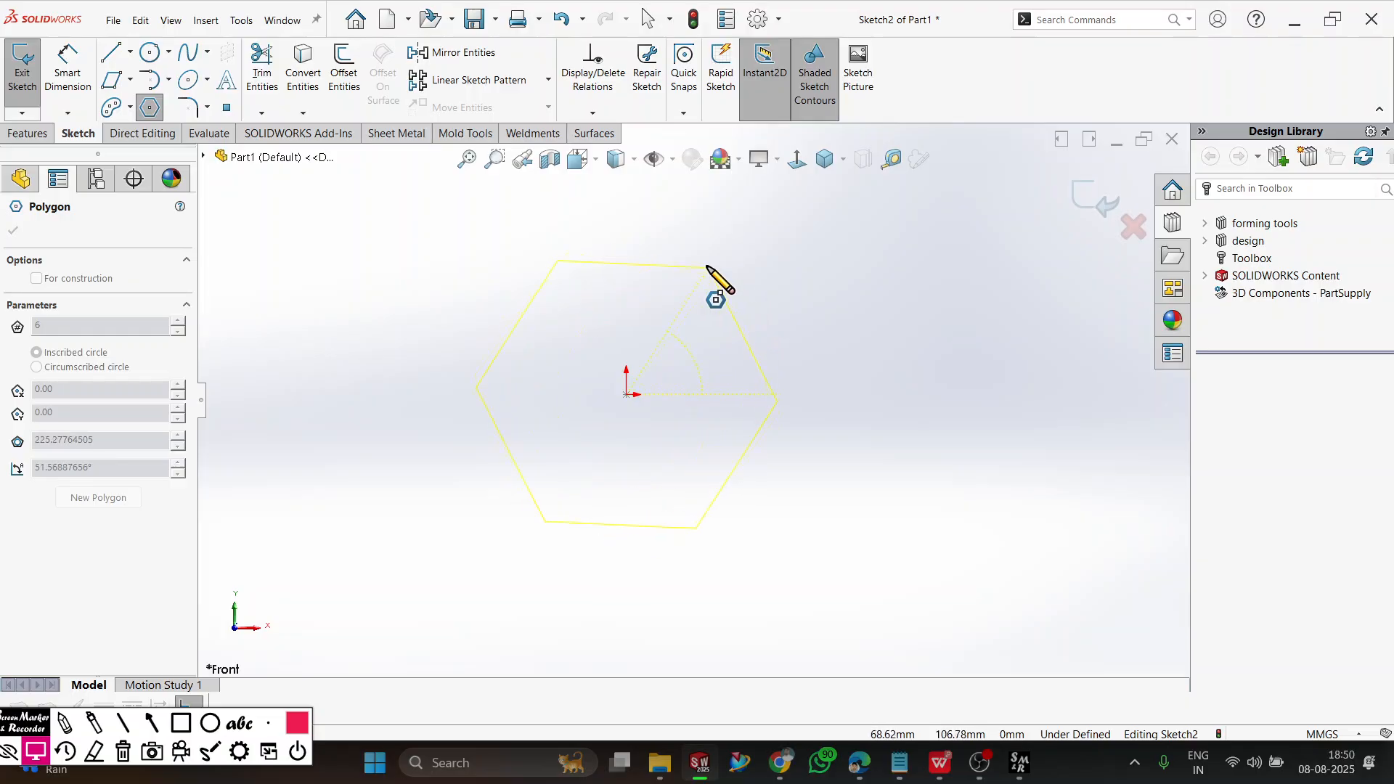
left_click(460, 403)
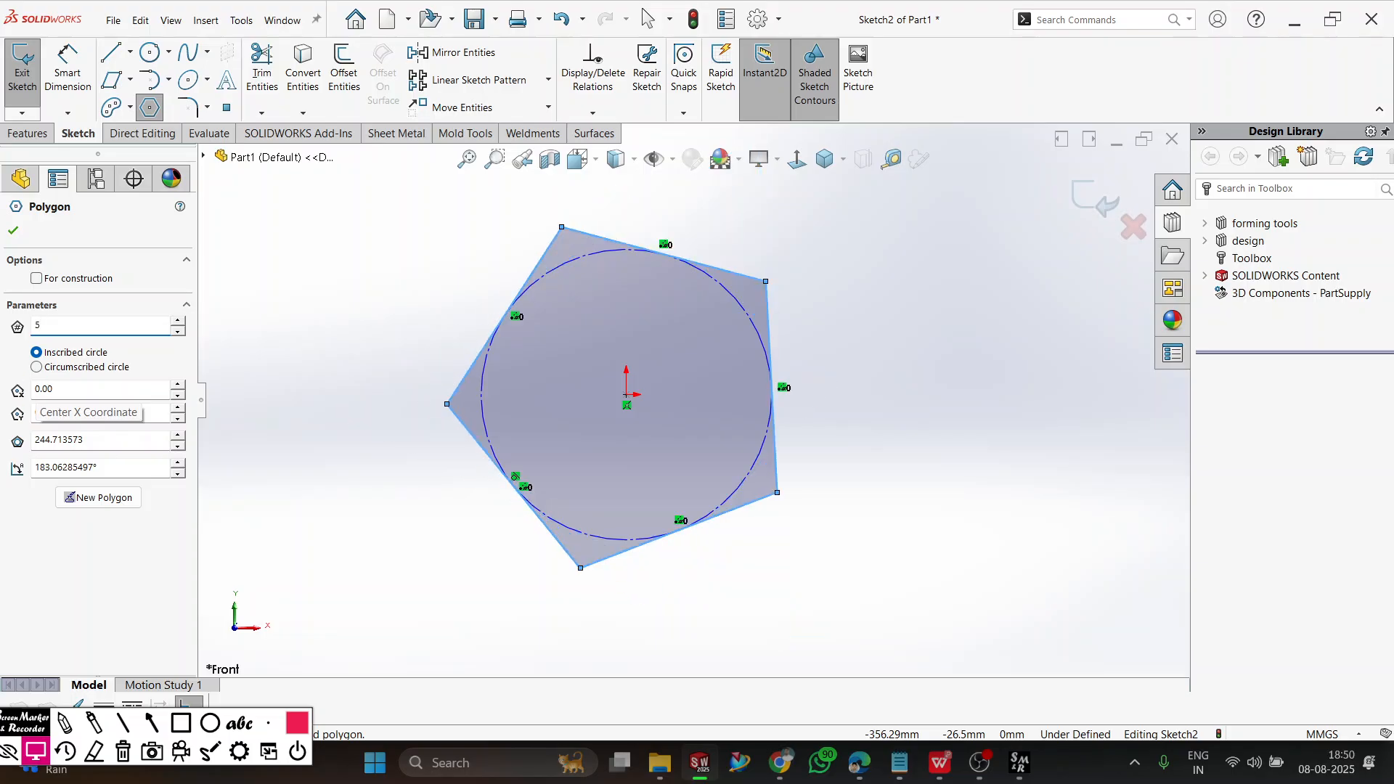
type("6")
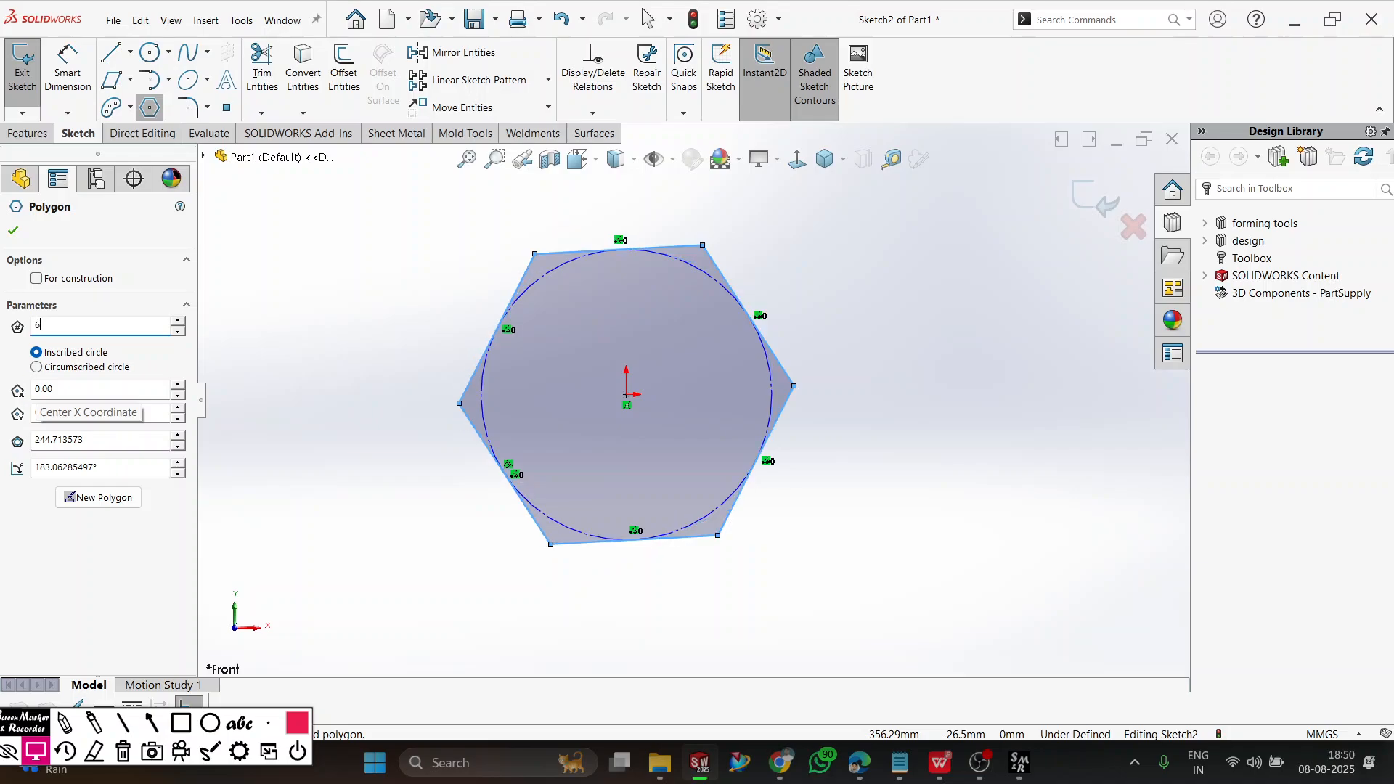
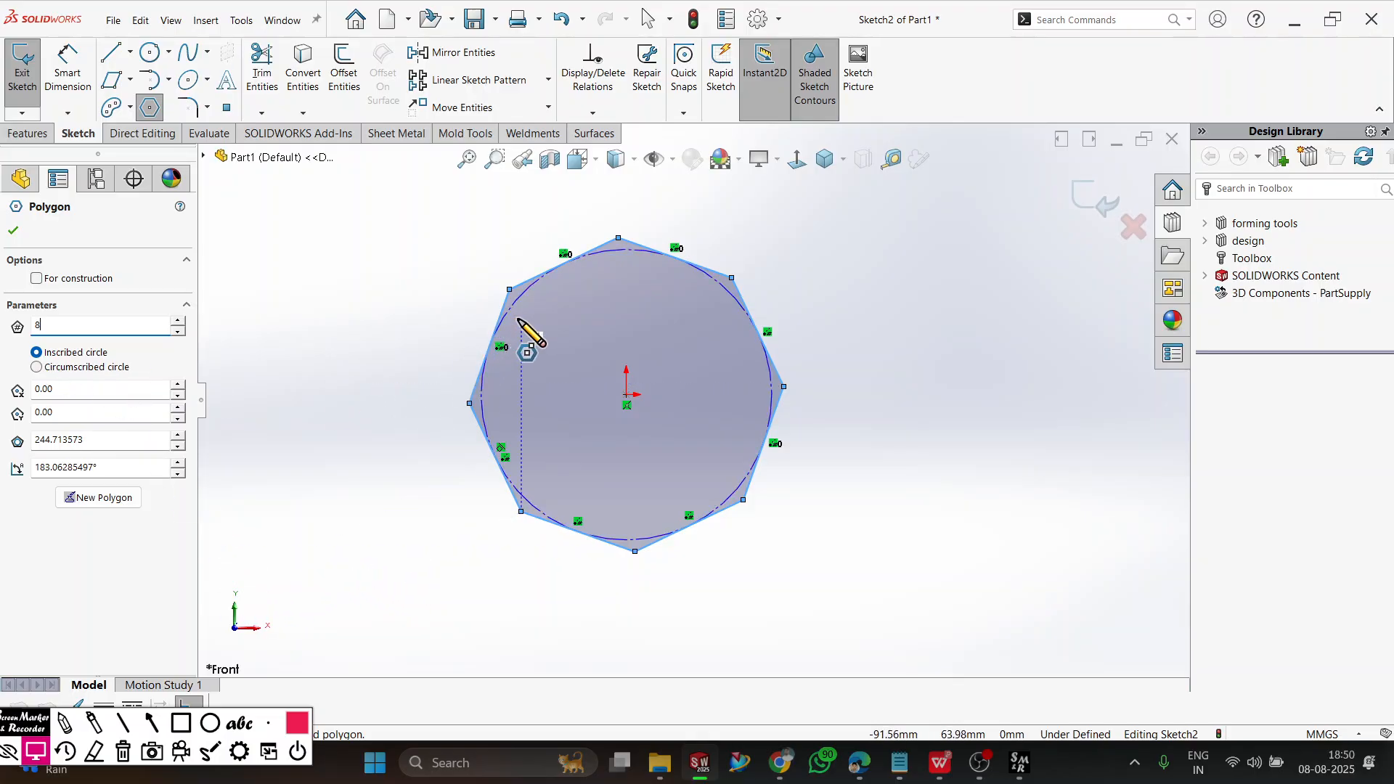
Switch the polygon to a circumscribed circle and set its number of sides to 5.
left_click(37, 367)
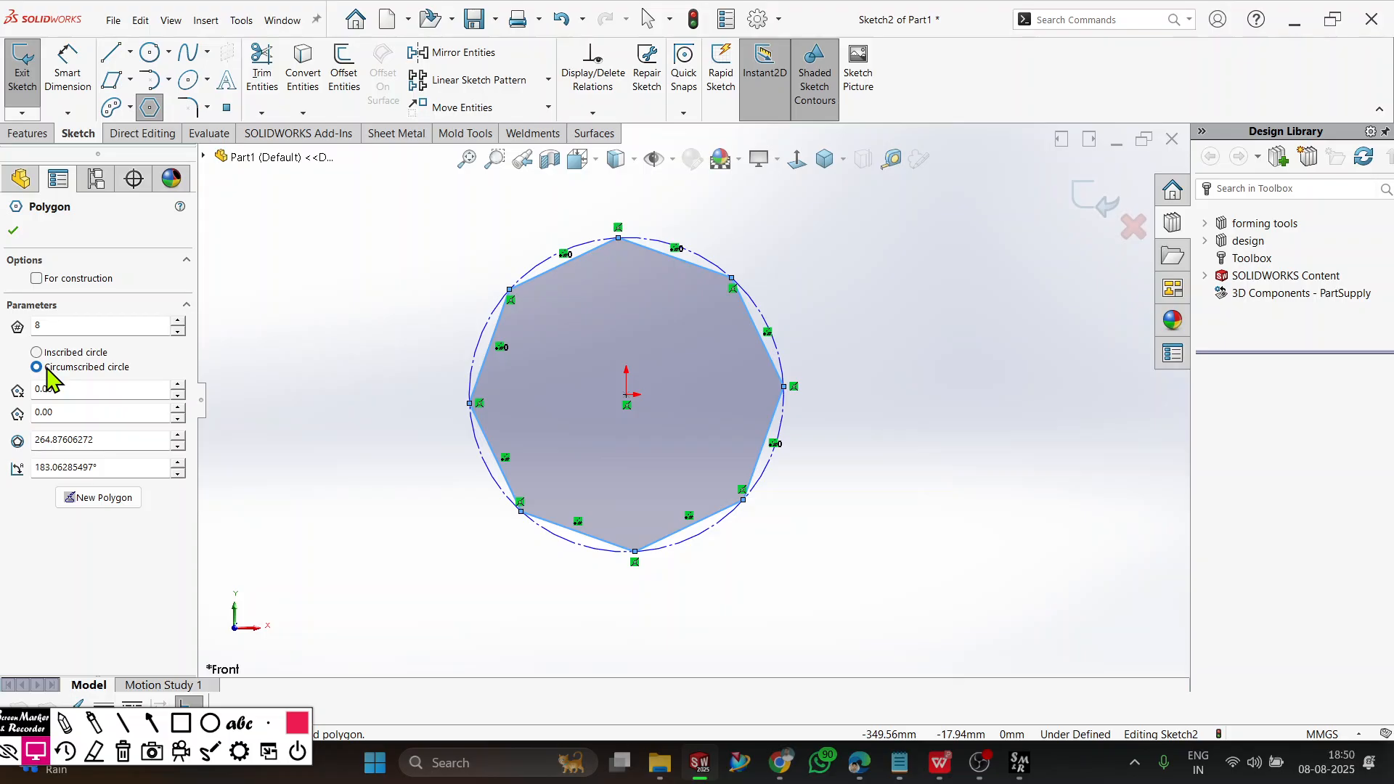
double_click(71, 325)
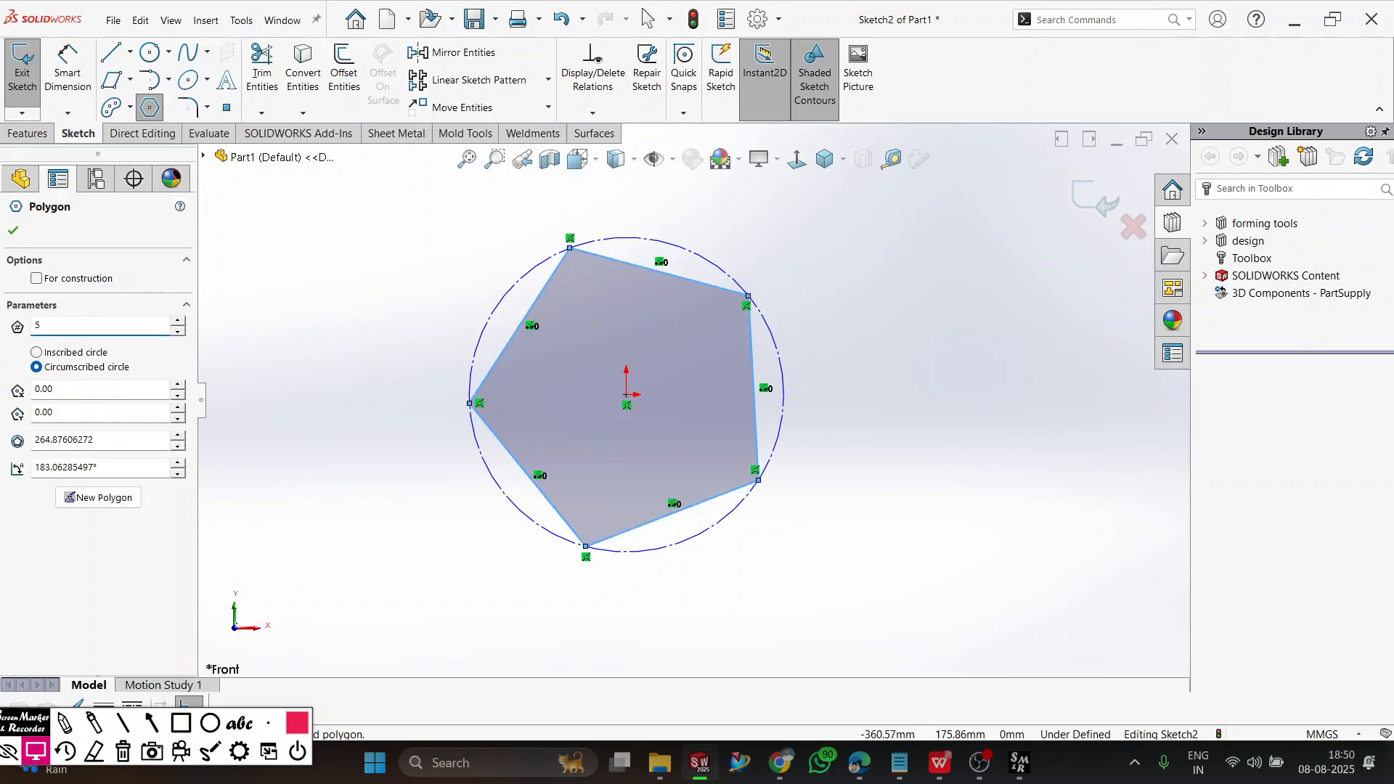
left_click(13, 231)
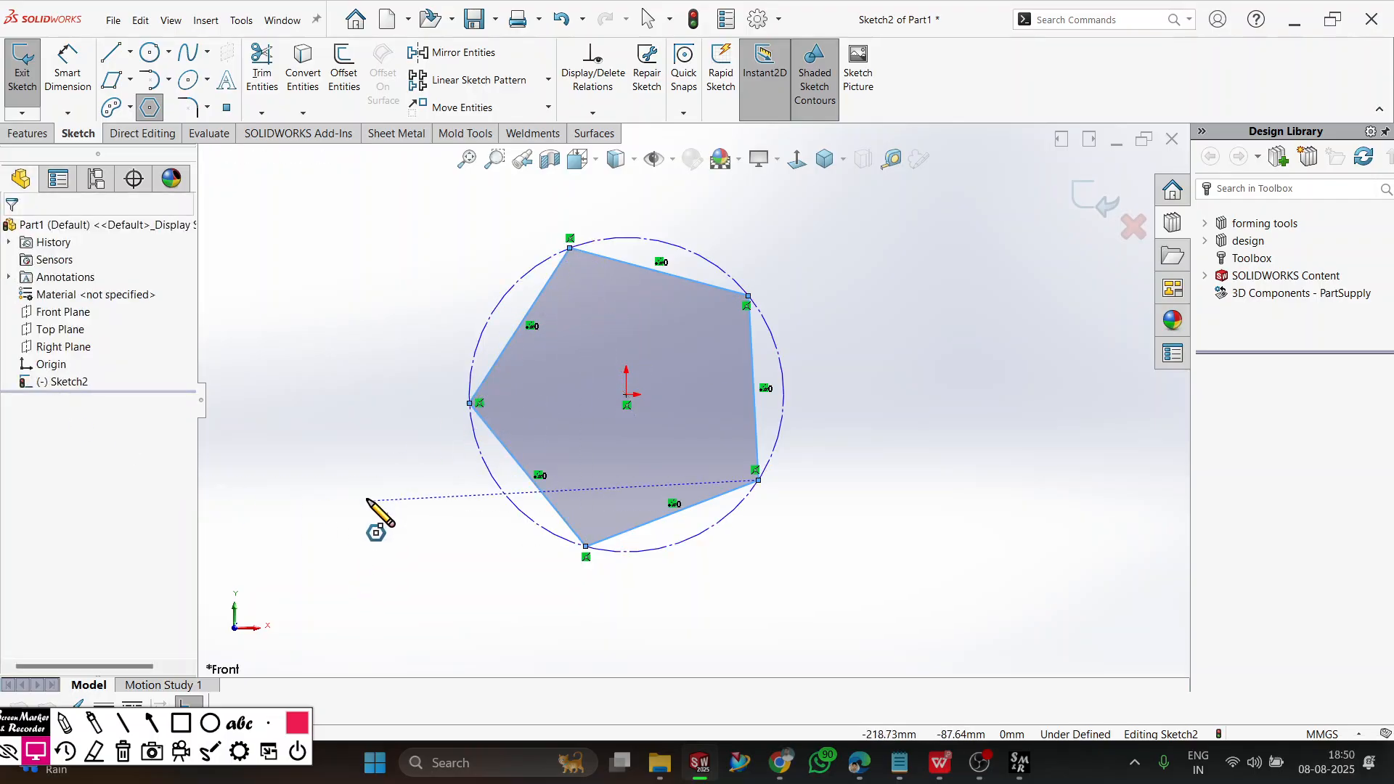
key("Escape")
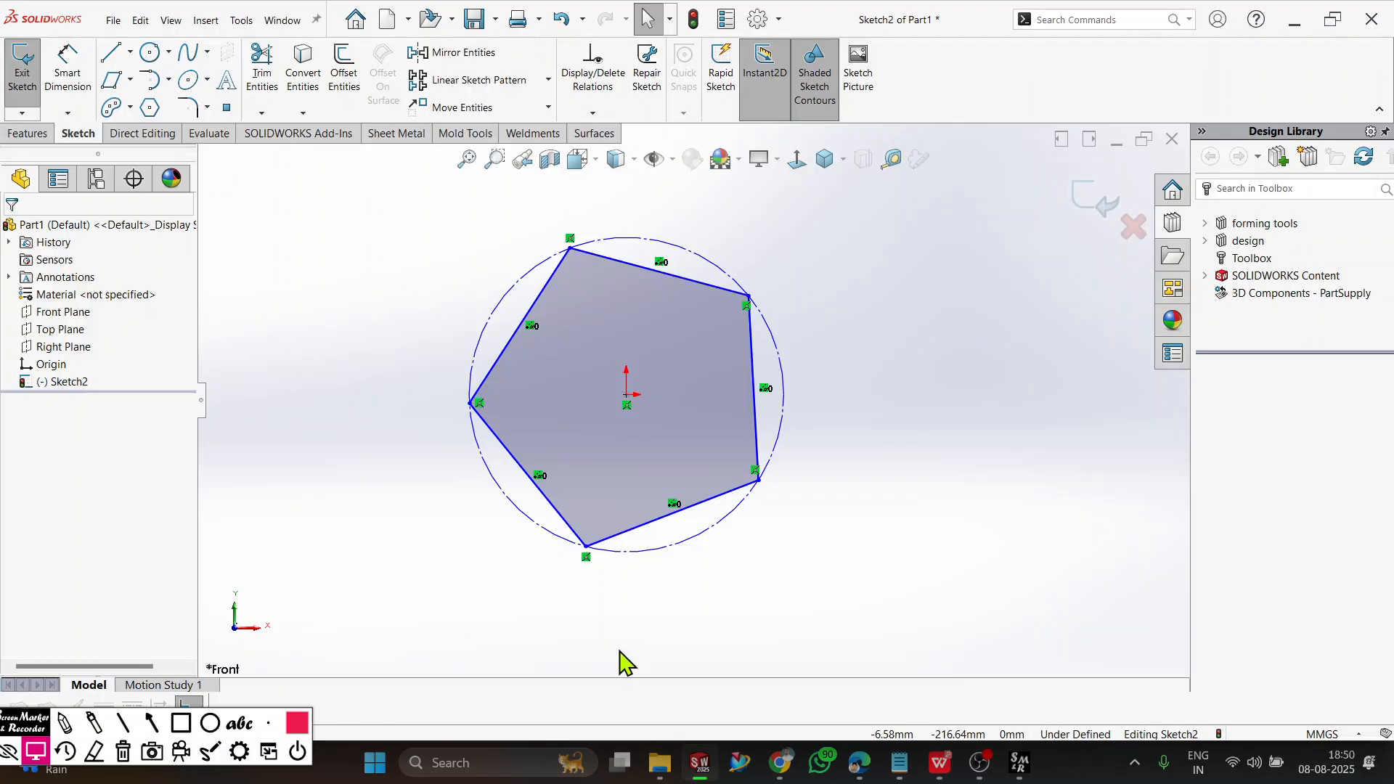
Add a horizontal relation to the pentagon's lowest side.
left_click(643, 540)
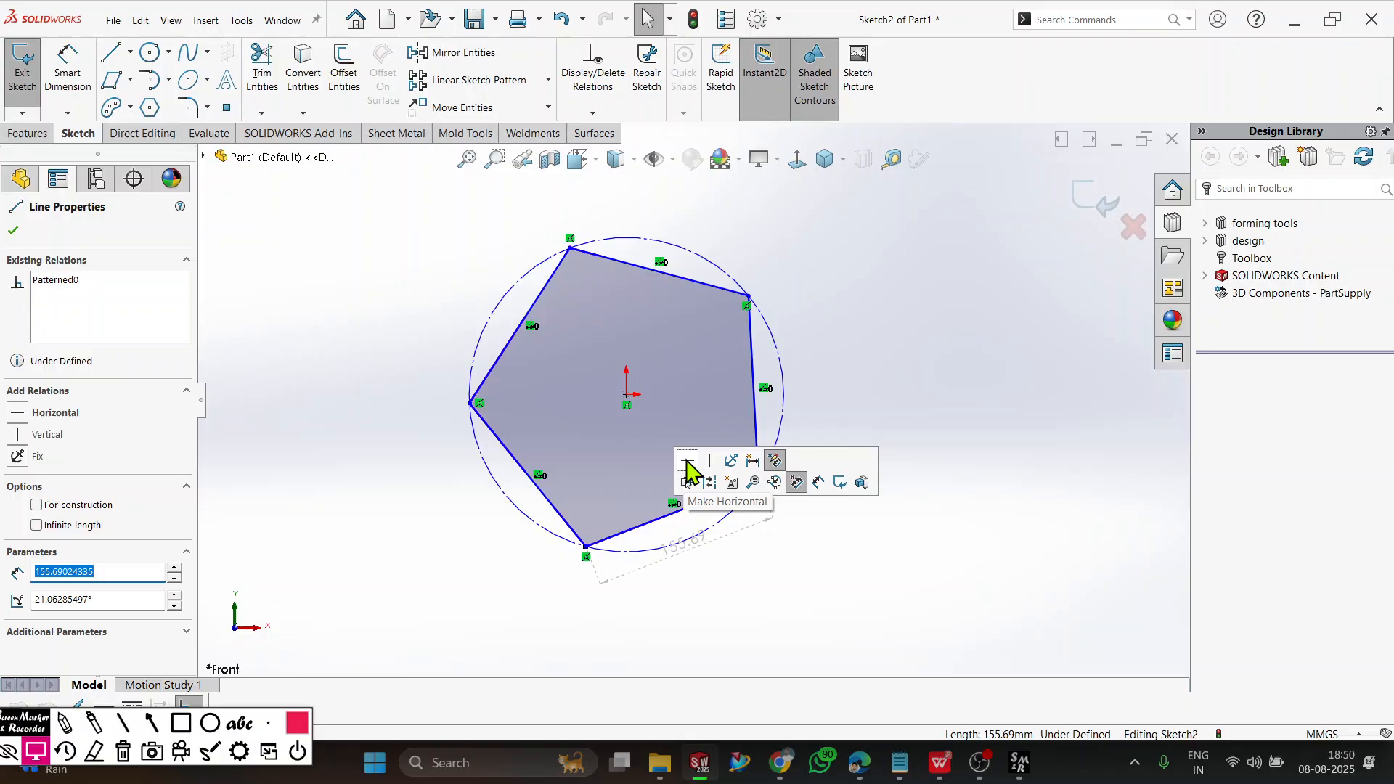
left_click(688, 464)
left_click(737, 643)
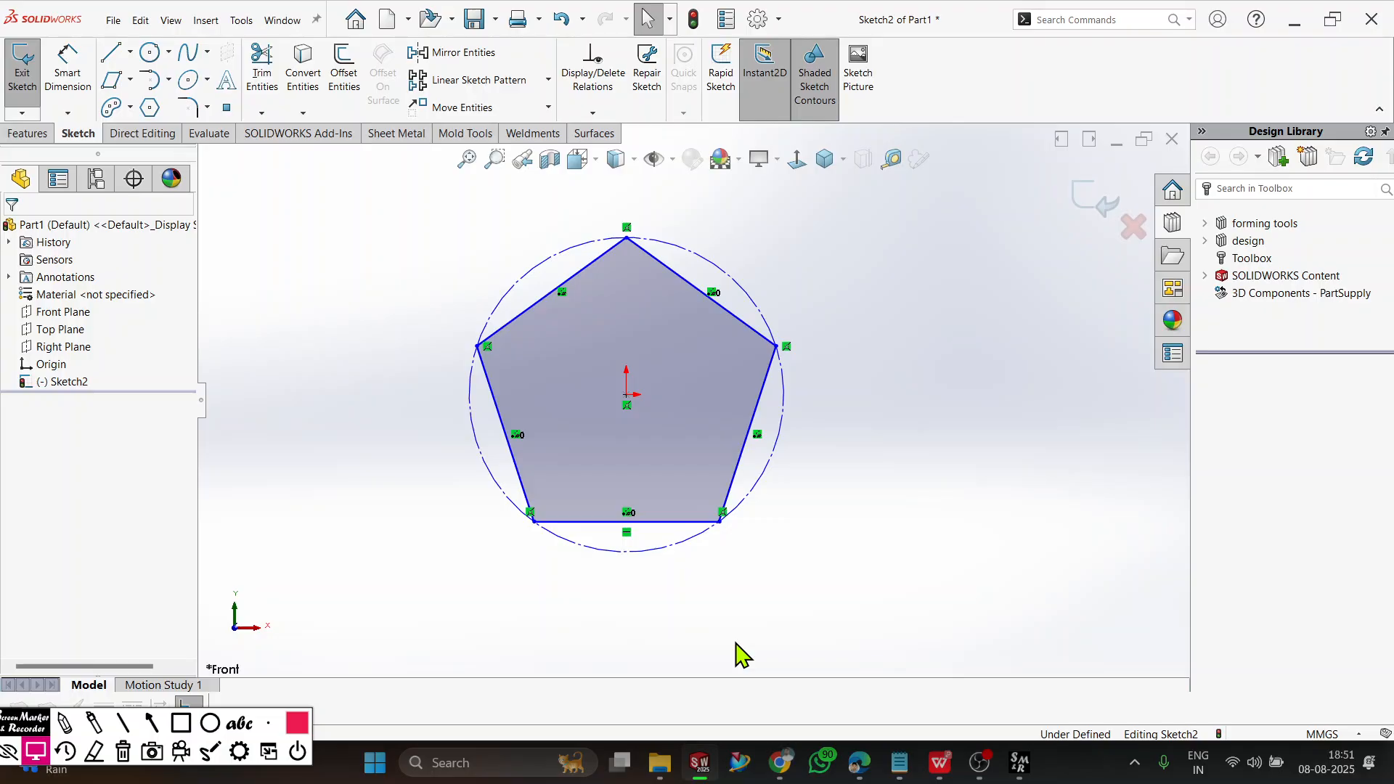
Delete the pentagon and draw a Center Rectangle on the origin, about 167 mm wide and 129 mm high.
left_click_drag(854, 211, 362, 610)
key("Delete")
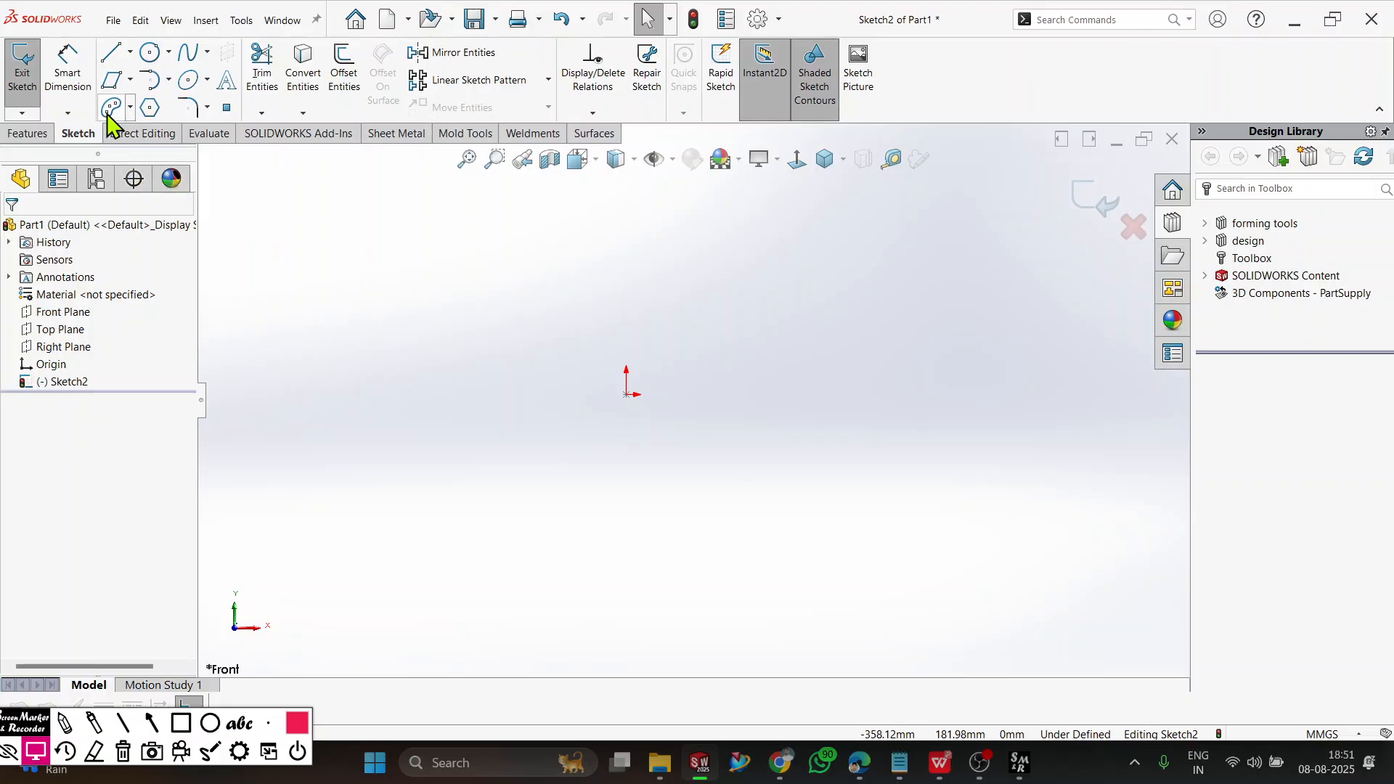
left_click(130, 80)
left_click(164, 122)
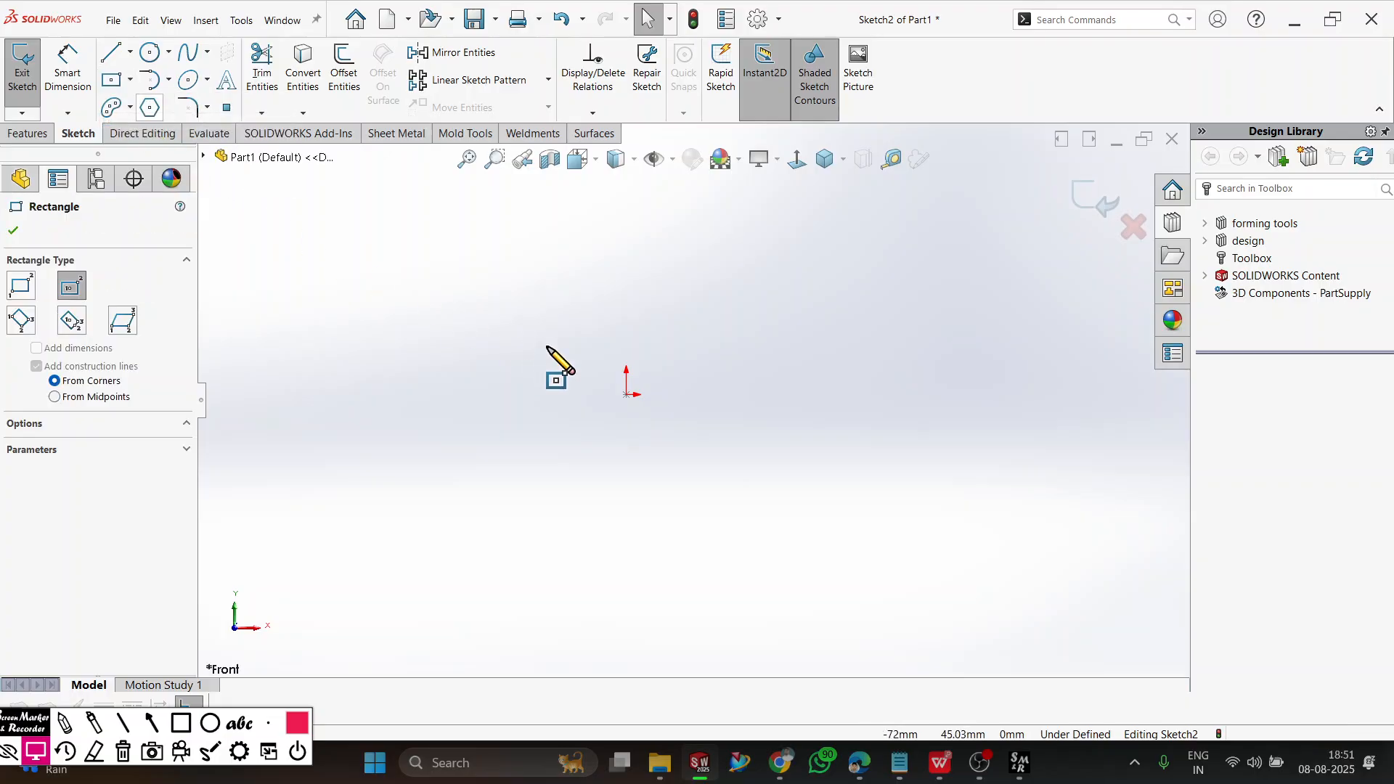
left_click(626, 395)
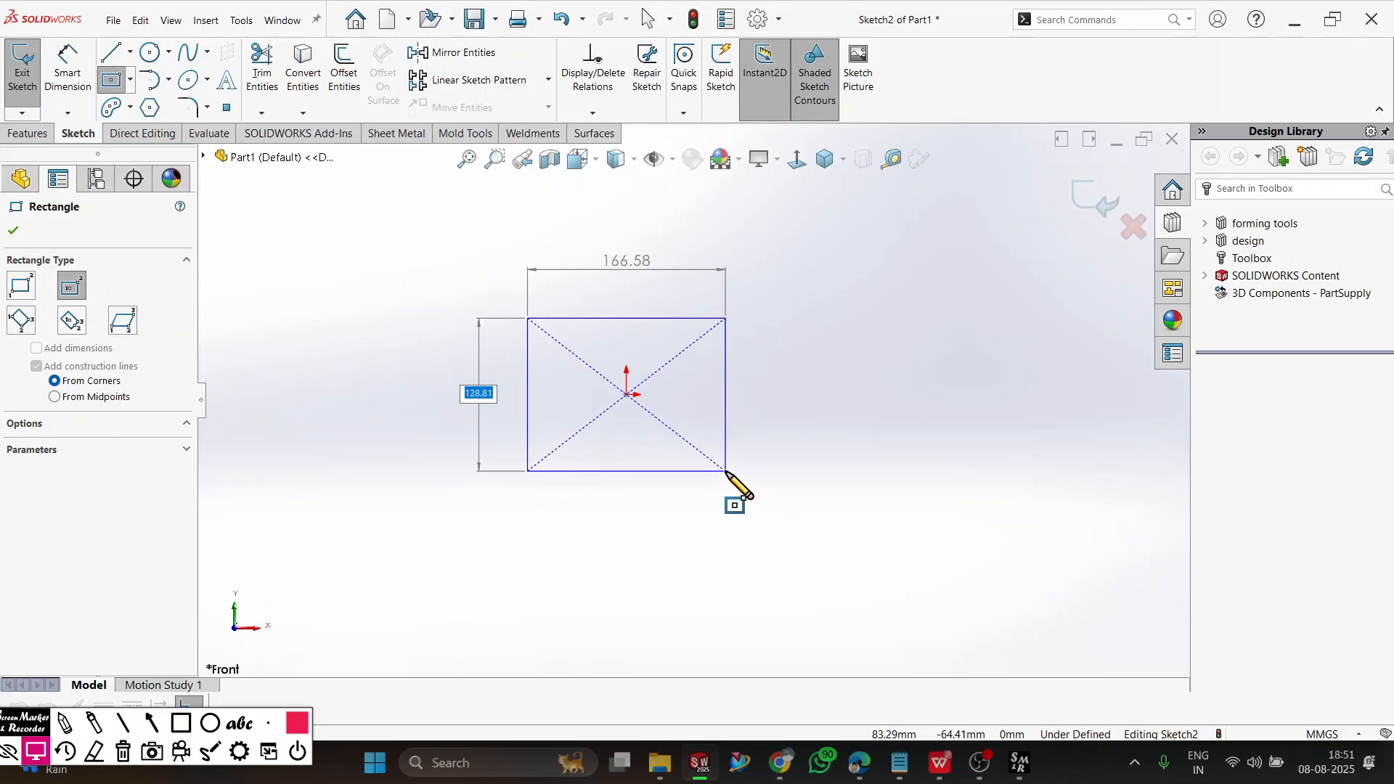
left_click(726, 471)
left_click(13, 231)
scroll(667, 396, "down", 2)
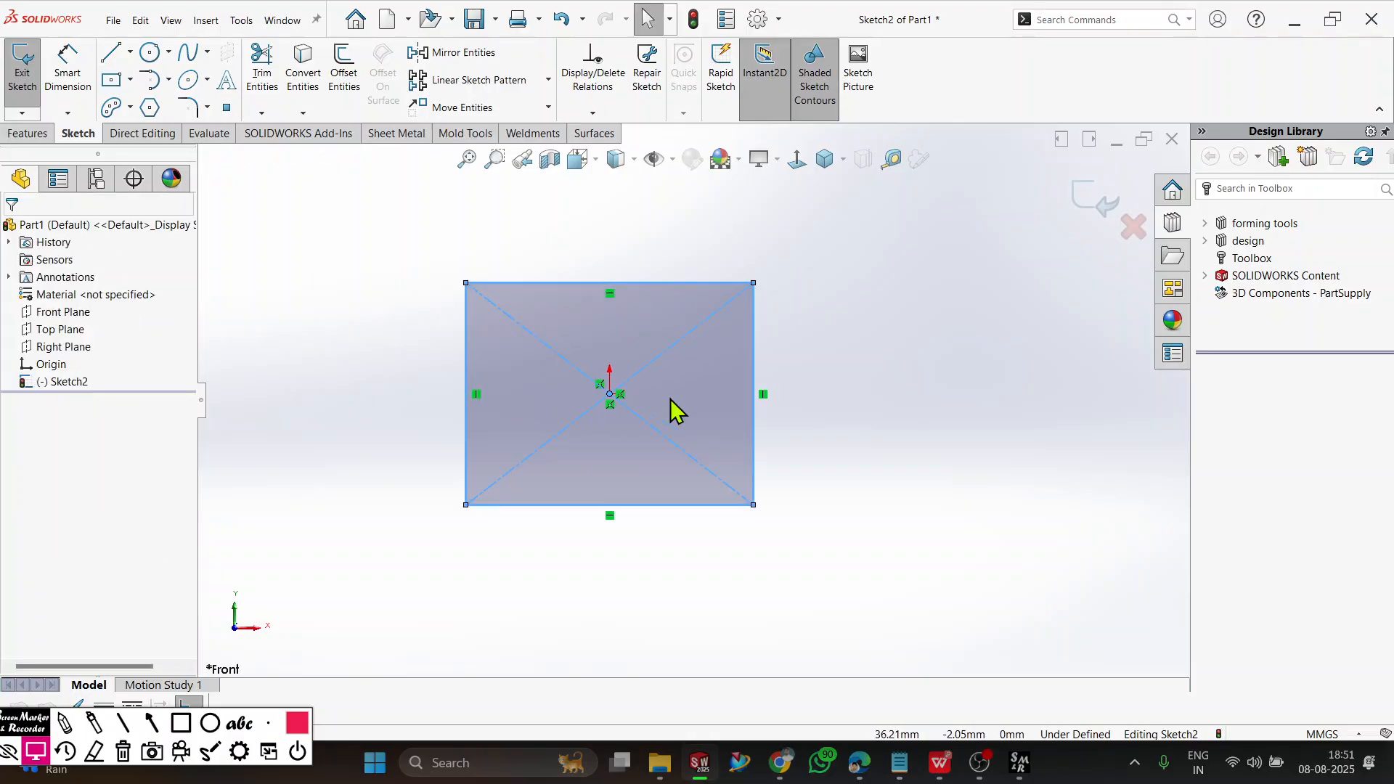
scroll(670, 405, "down", 2)
left_click(999, 456)
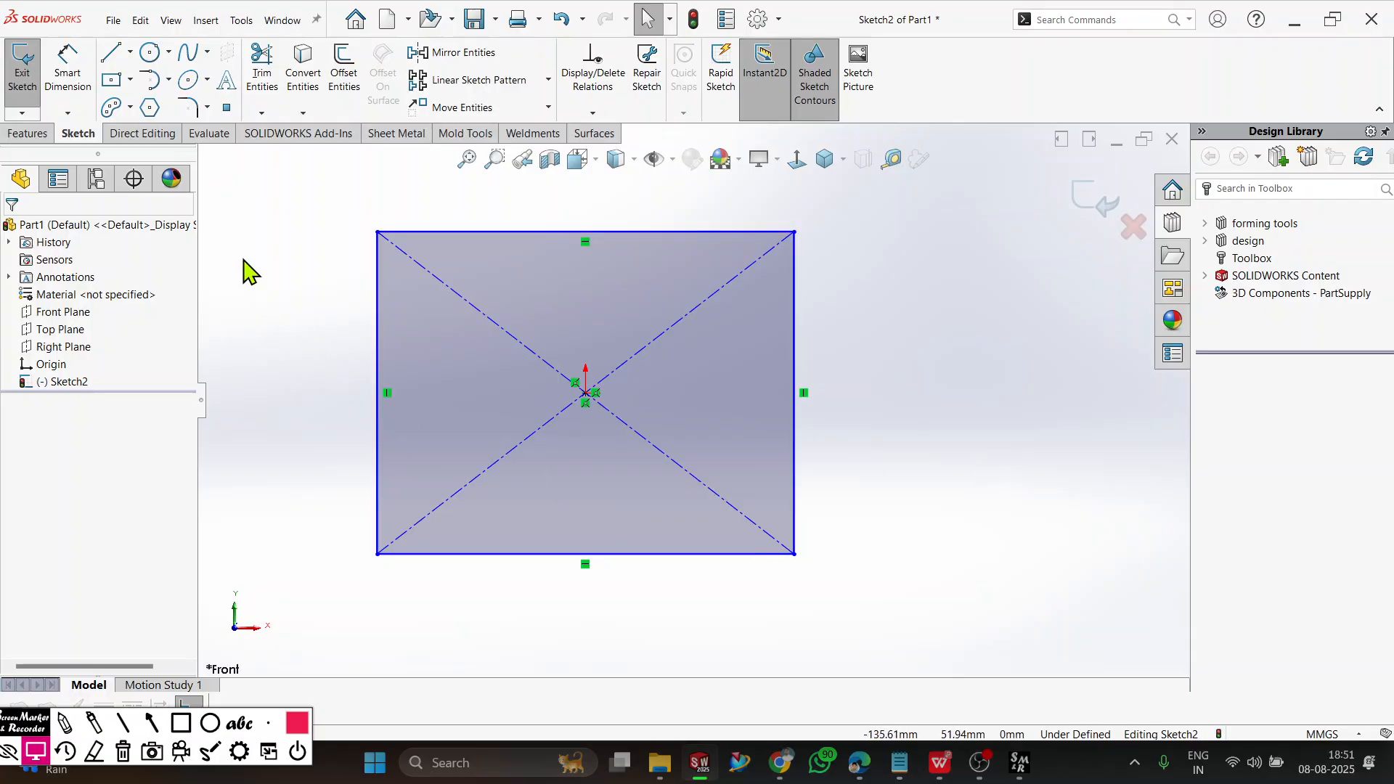
Start a Sketch Fillet with a 10 mm radius and select all four corners of the rectangle.
left_click(197, 104)
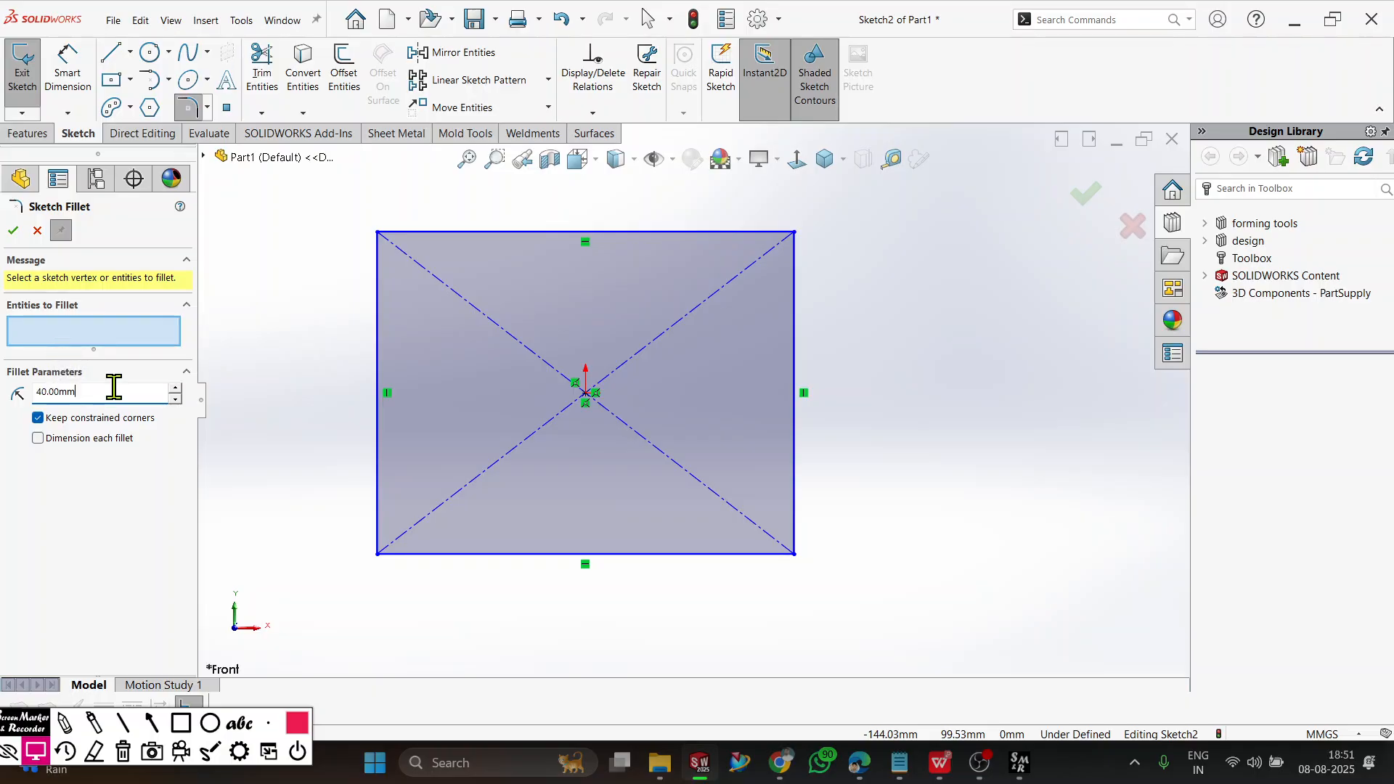
type("1")
scroll(721, 274, "up", 1)
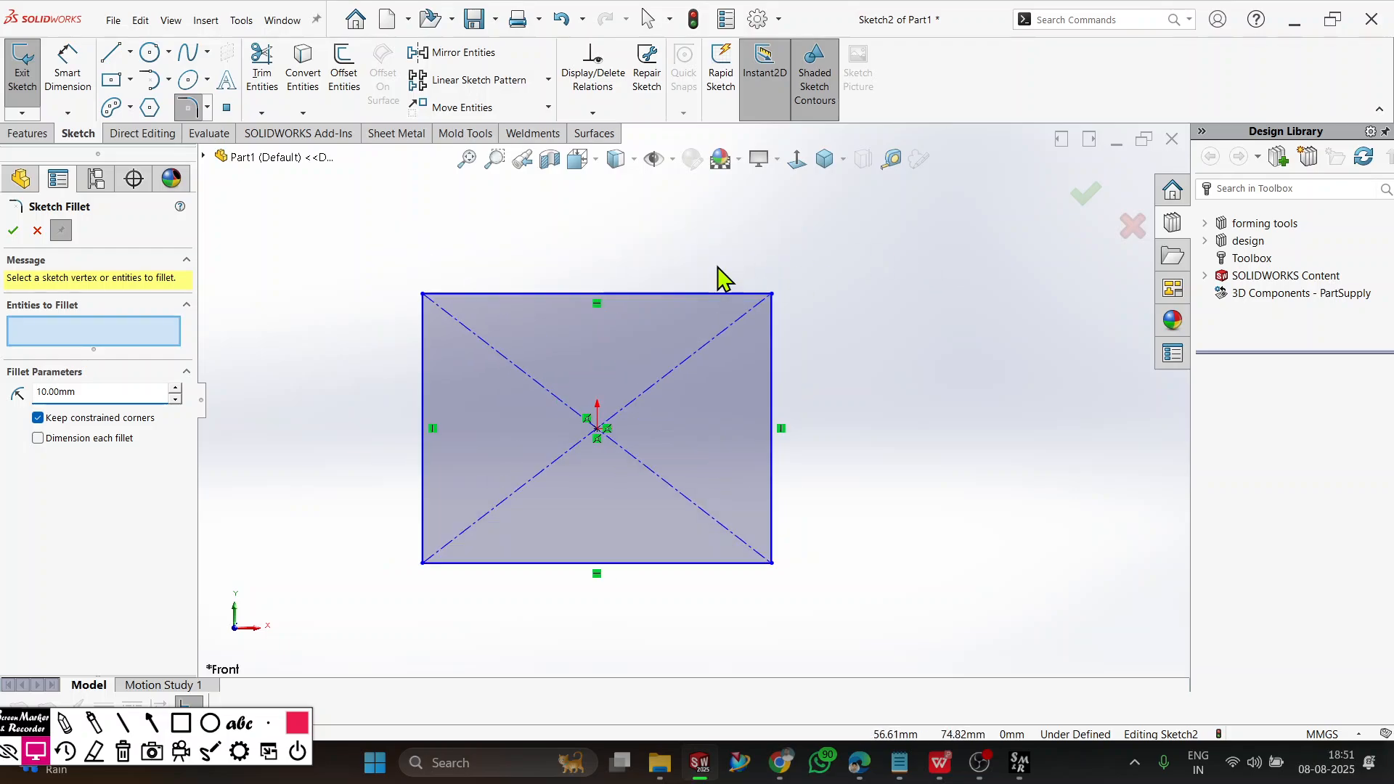
scroll(722, 273, "down", 2)
key("z")
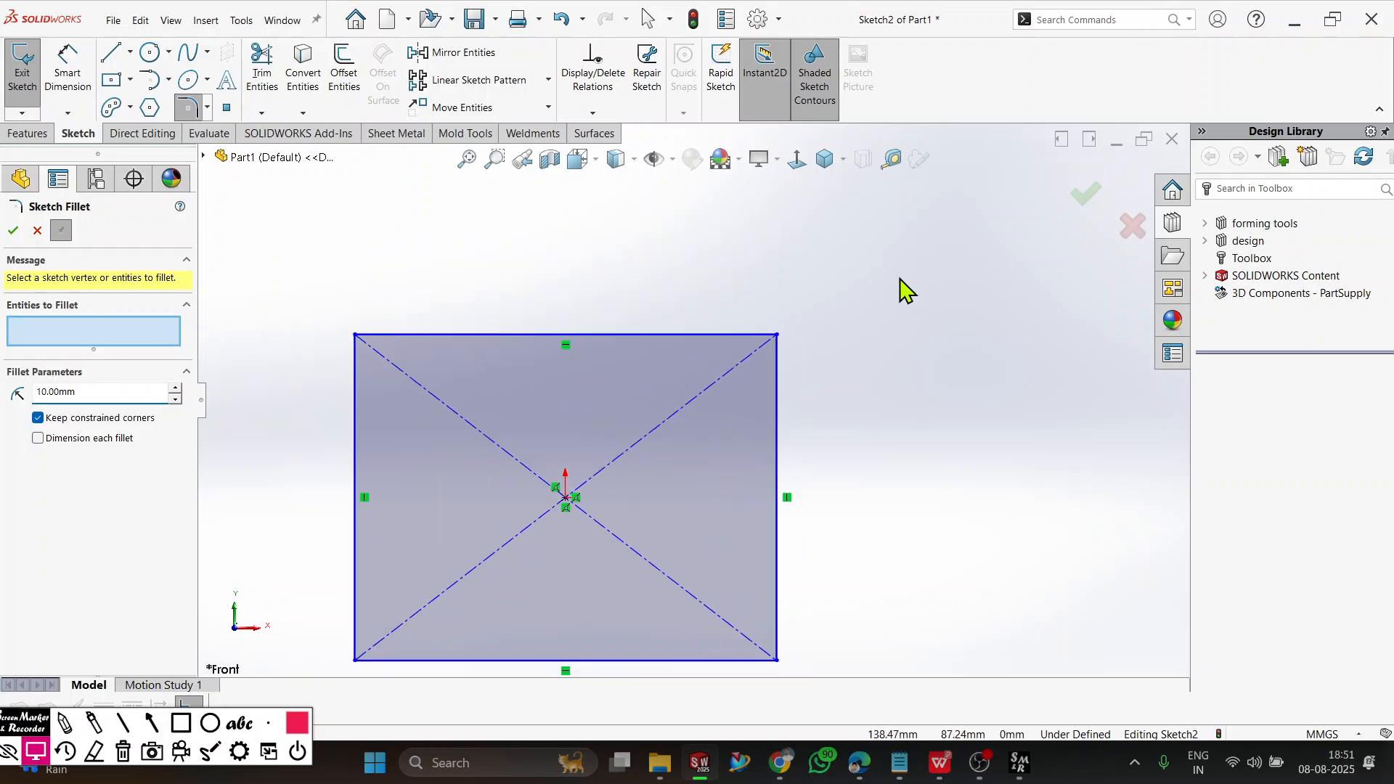
left_click(777, 335)
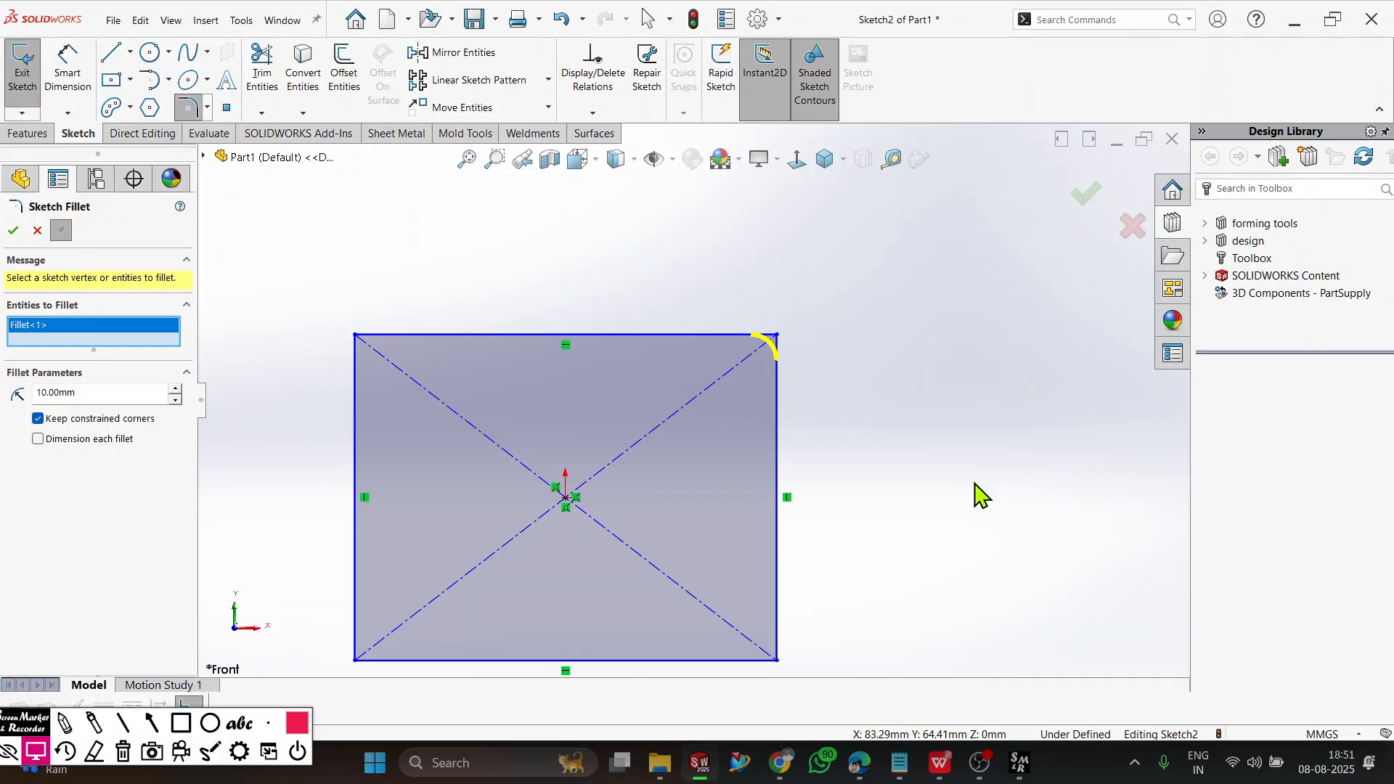
key("z")
left_click_drag(875, 512, 679, 657)
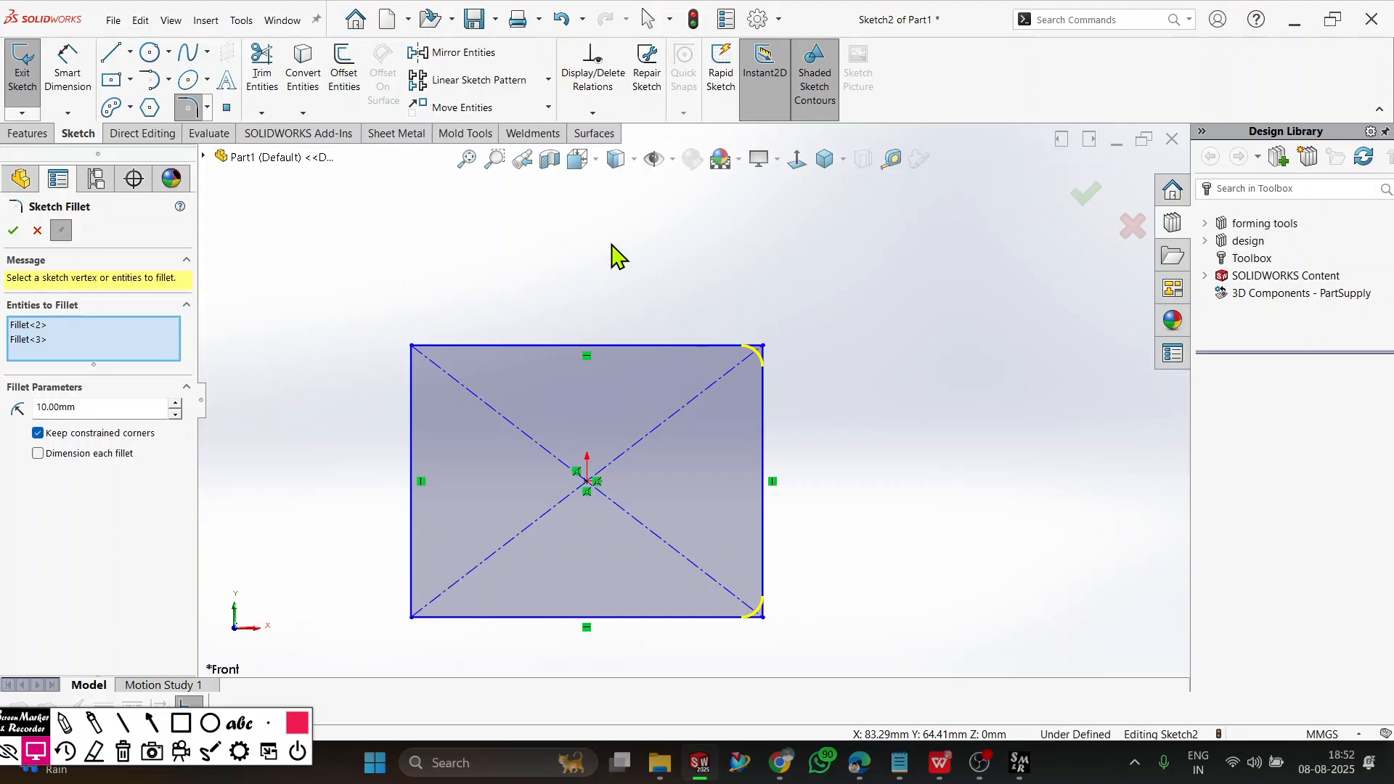
left_click_drag(633, 231, 263, 691)
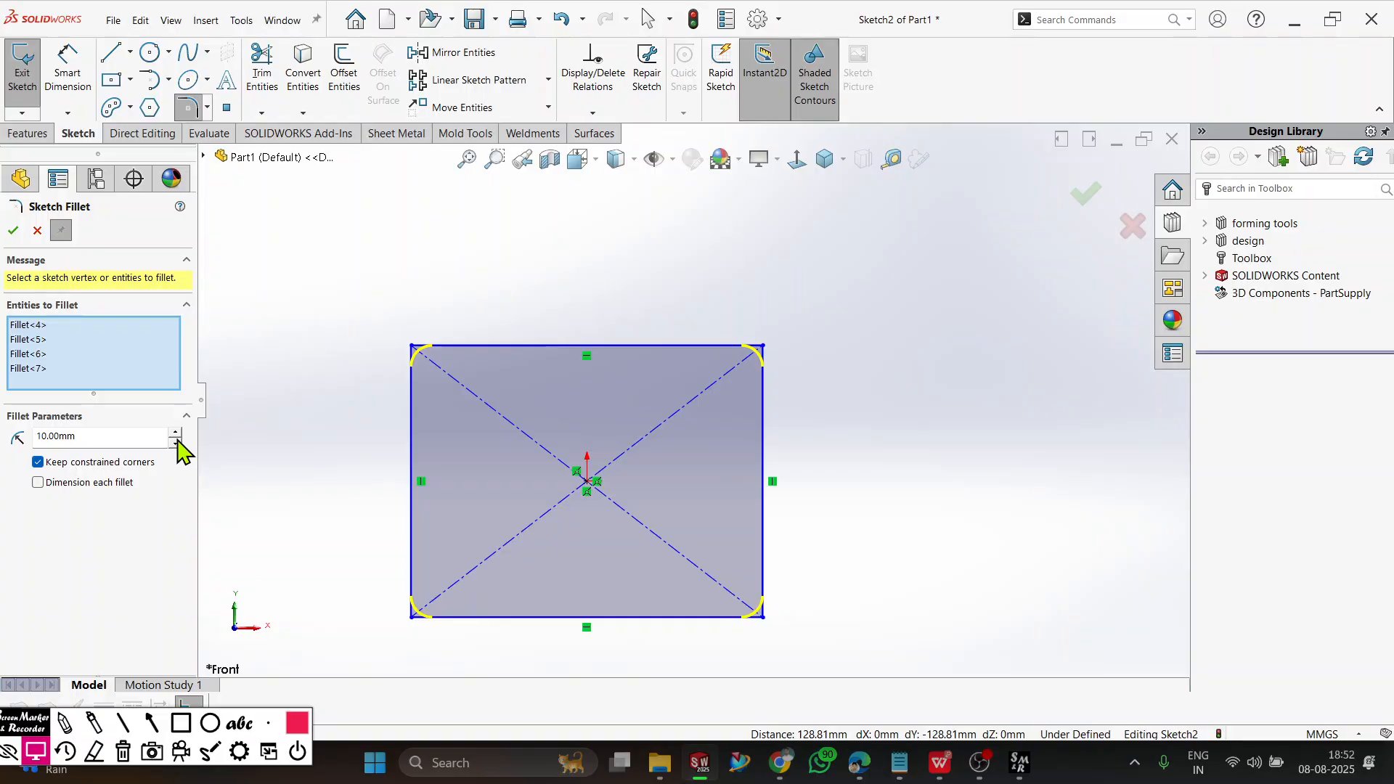
Try several fillet radii, settle on 20 mm and apply the fillet to all four rectangle corners.
left_click(176, 433)
left_click(175, 434)
left_click(176, 434)
left_click(176, 445)
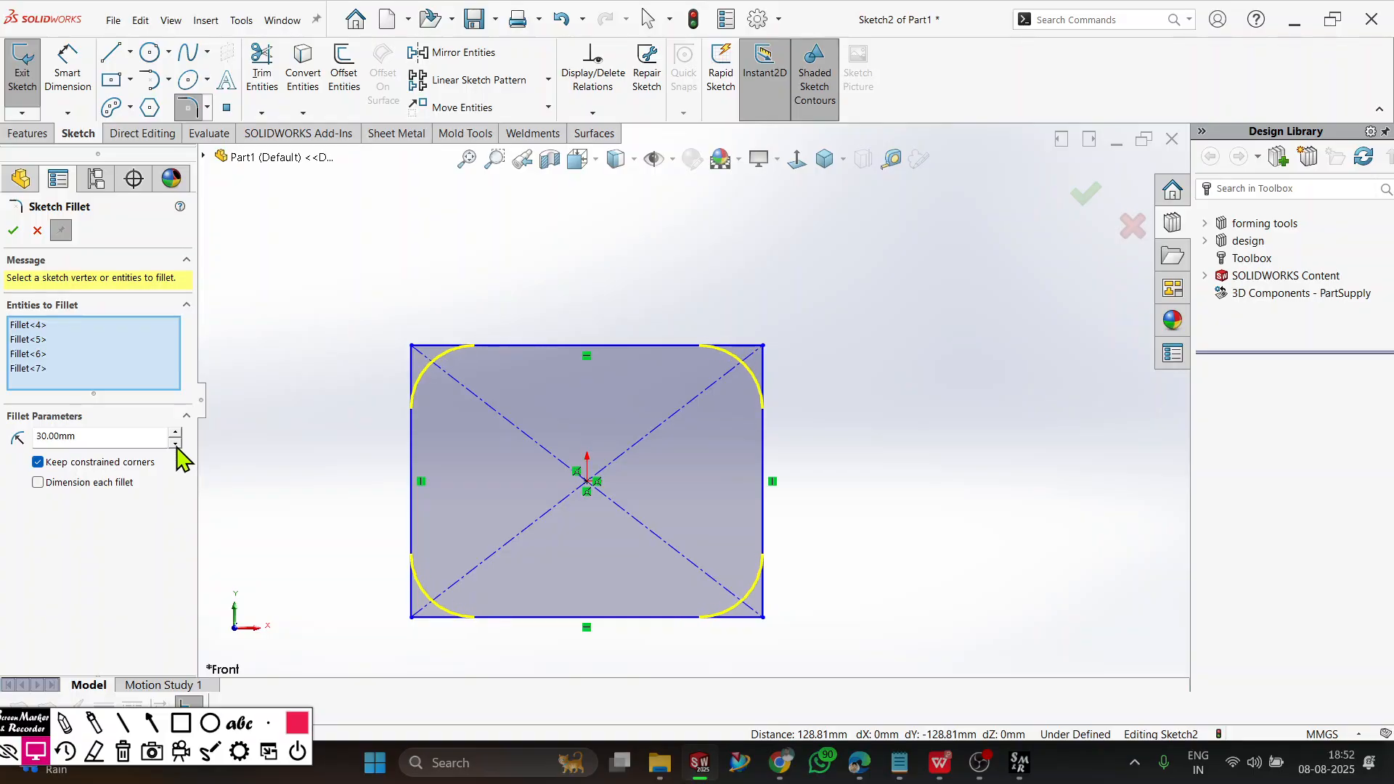
left_click(175, 445)
left_click(176, 445)
left_click(176, 433)
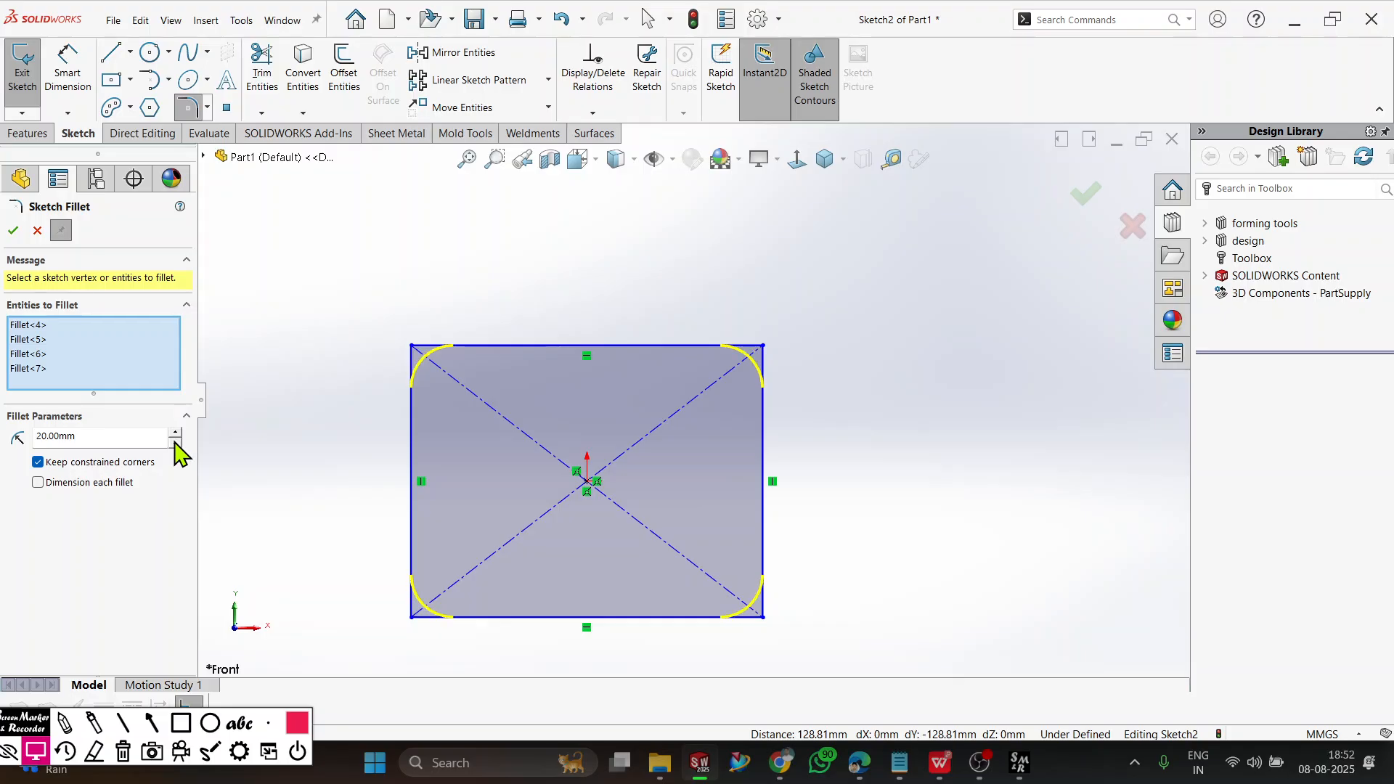
left_click(175, 445)
left_click(175, 433)
left_click(176, 434)
left_click(176, 434)
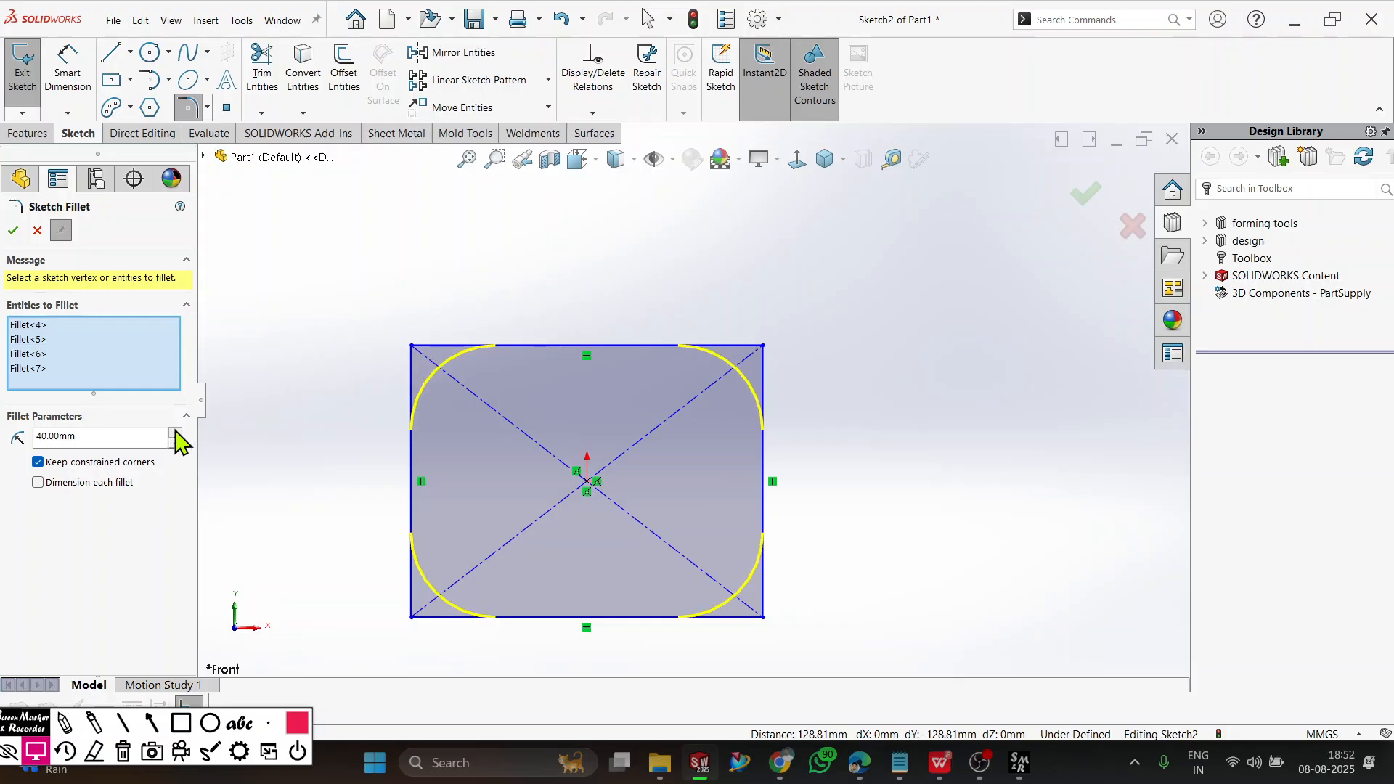
left_click(176, 433)
left_click(176, 445)
left_click(175, 445)
left_click(176, 445)
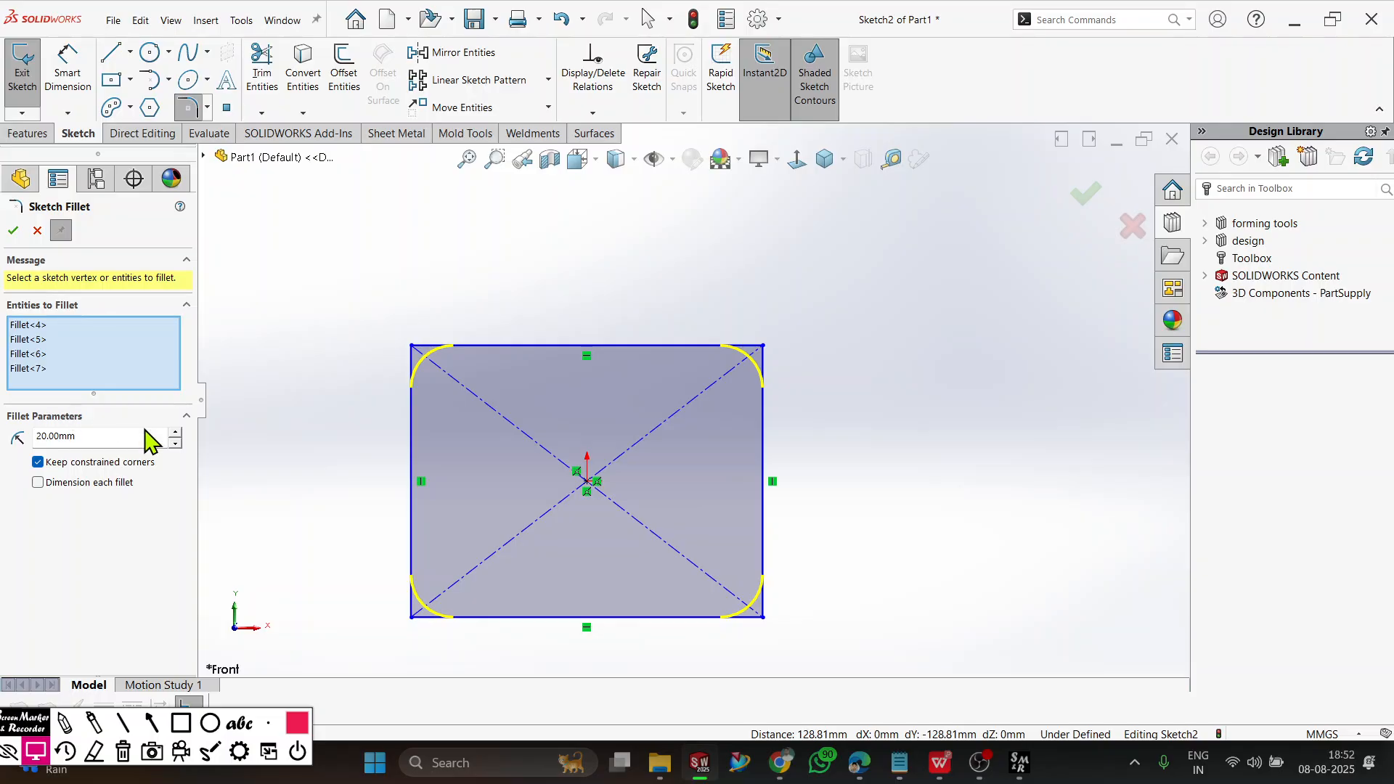
left_click(13, 231)
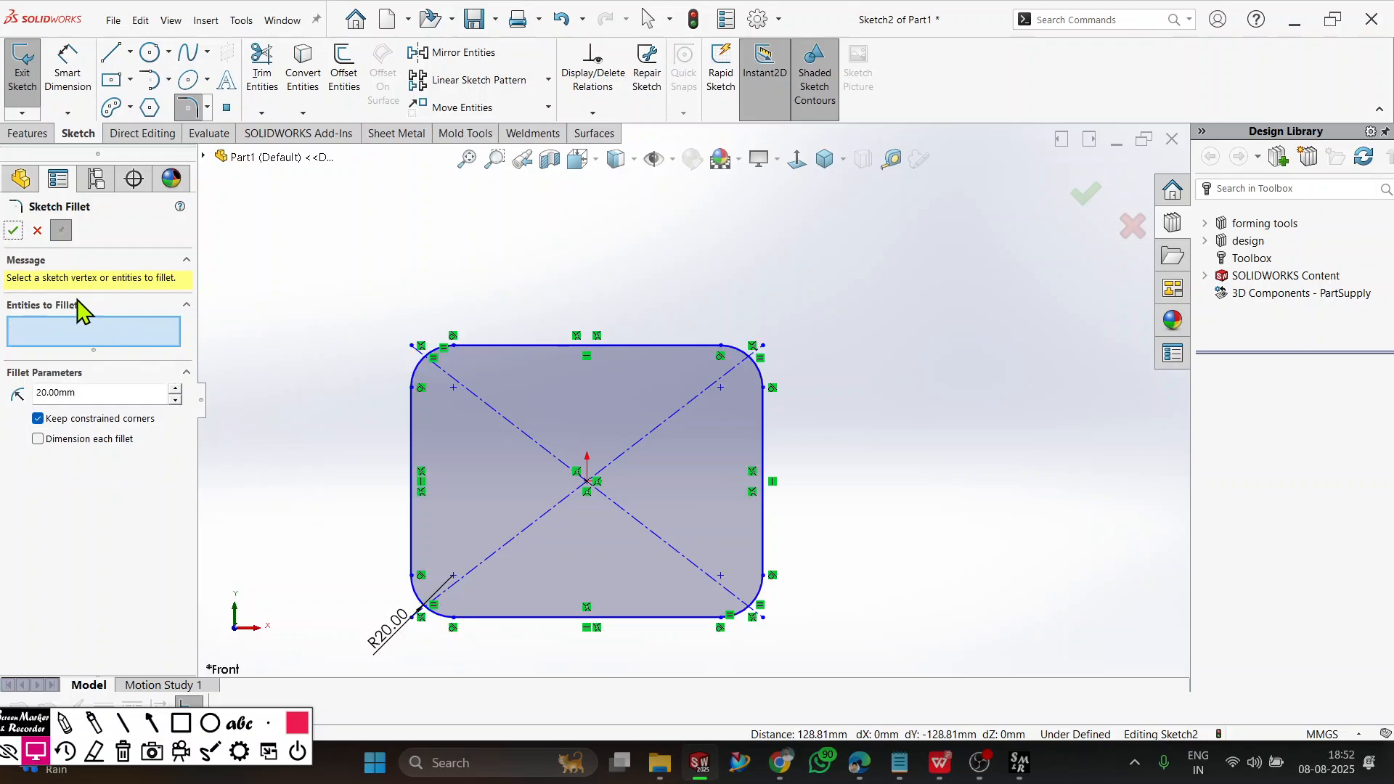
left_click(38, 231)
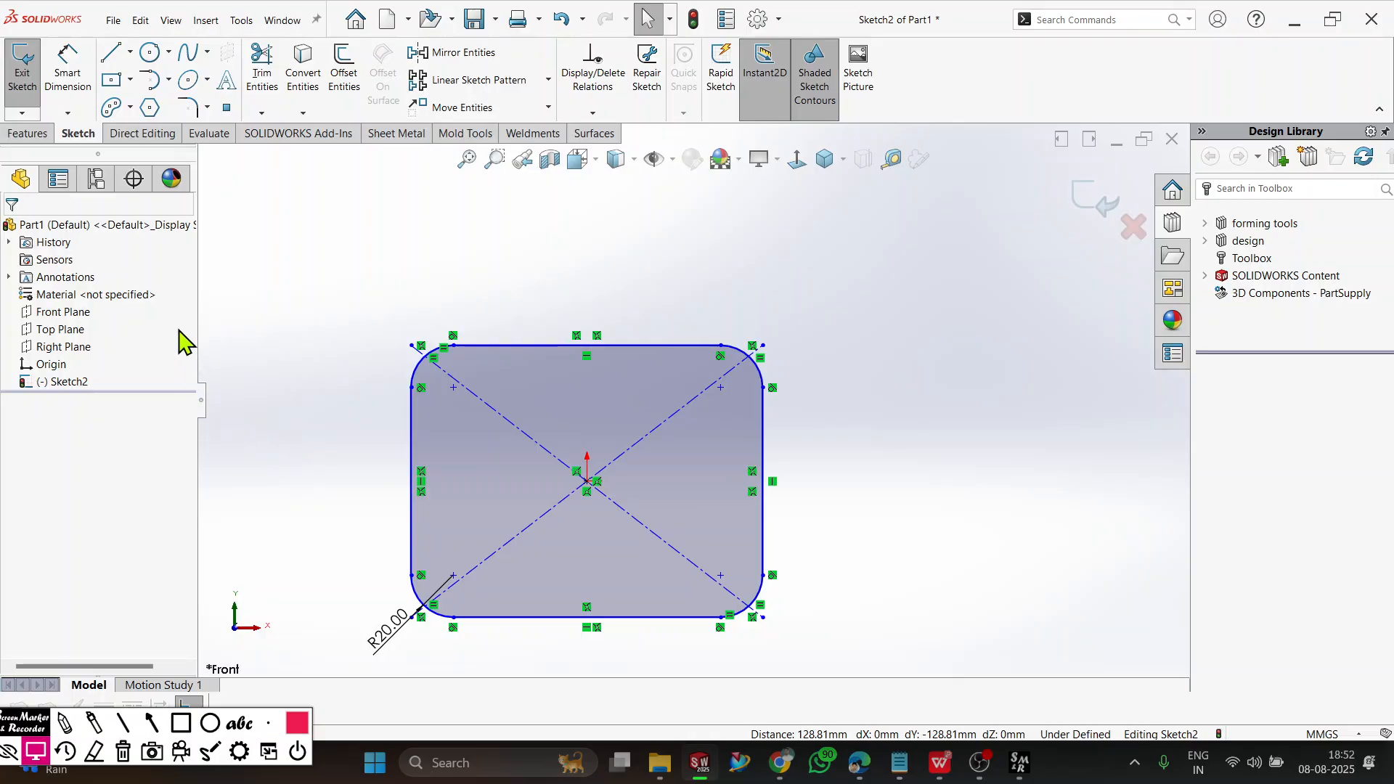
Try to dimension the radius of the rectangle's upper-left fillet, and undo the fillets on all four corners.
left_click(67, 73)
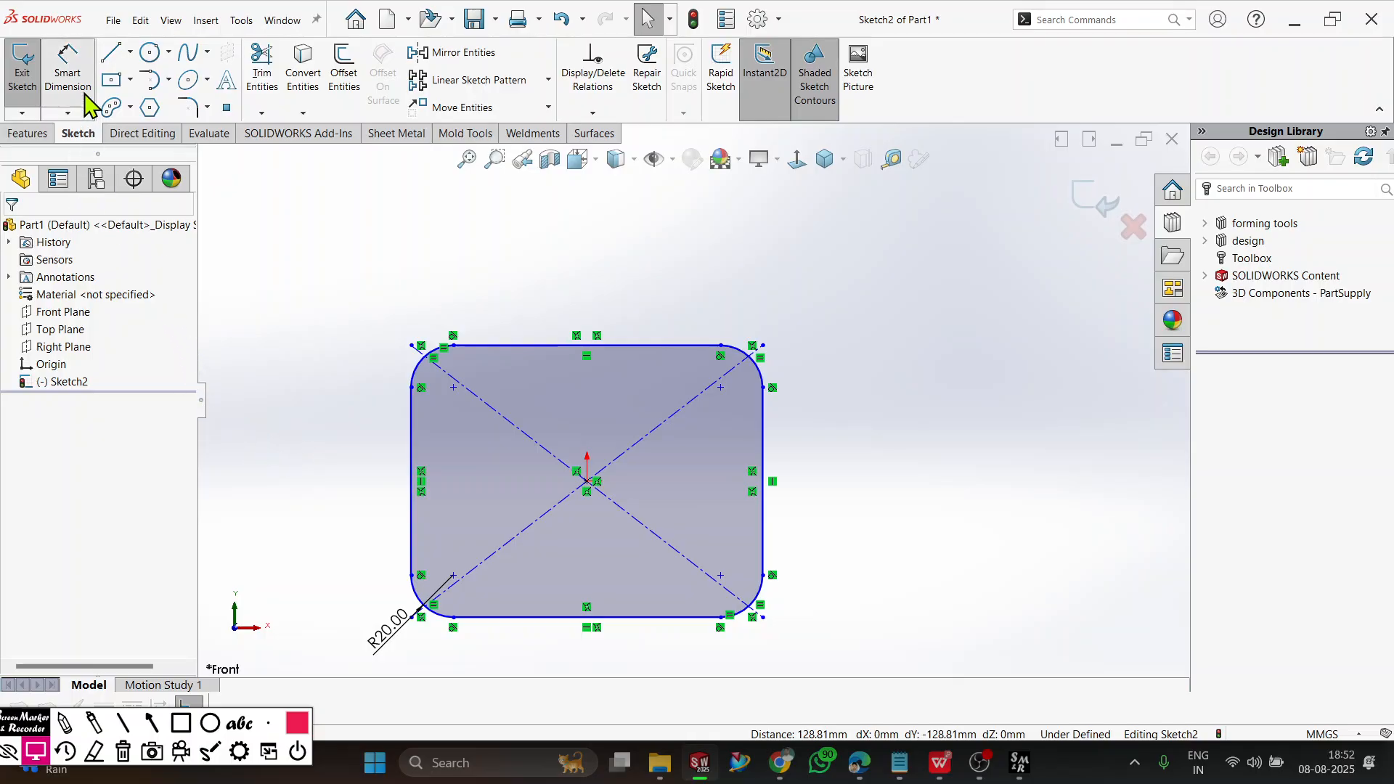
left_click(425, 359)
left_click(368, 321)
left_click(859, 398)
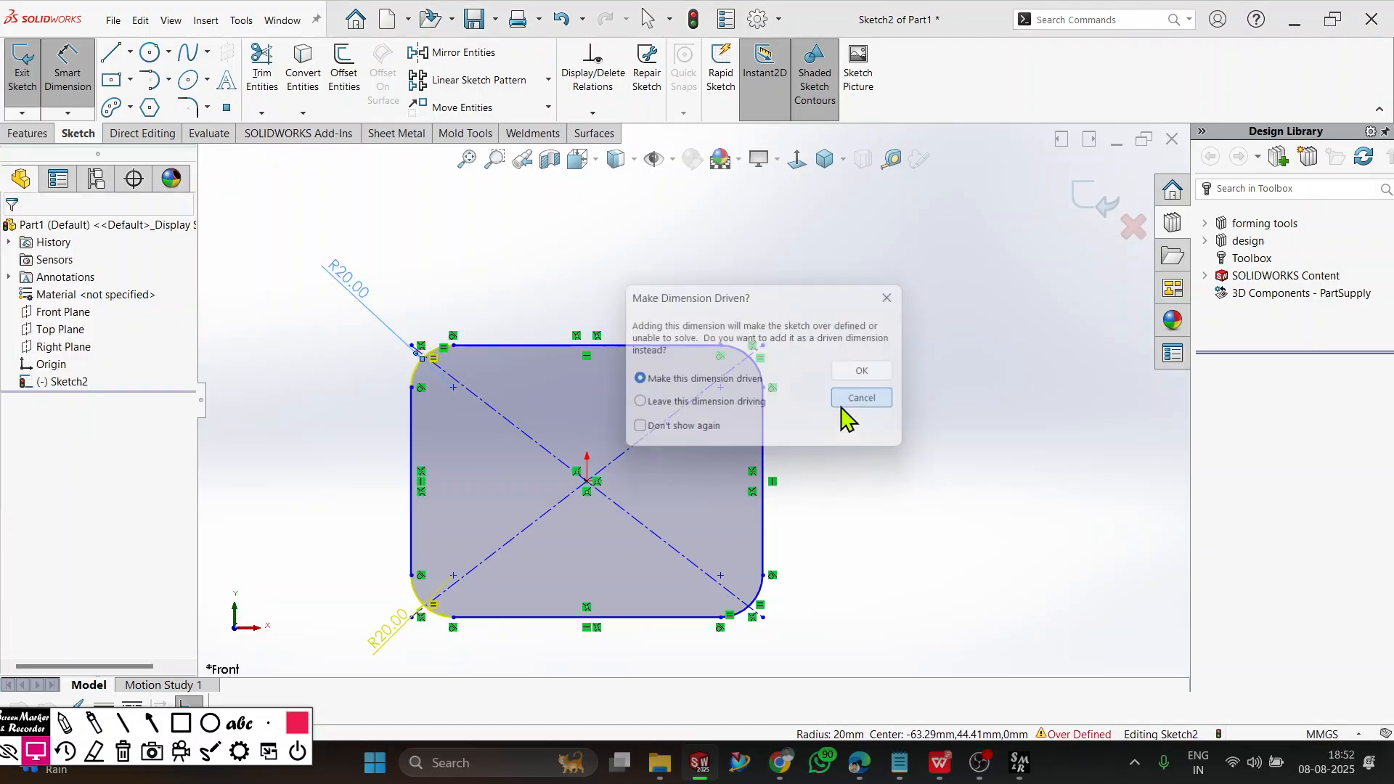
key("Escape")
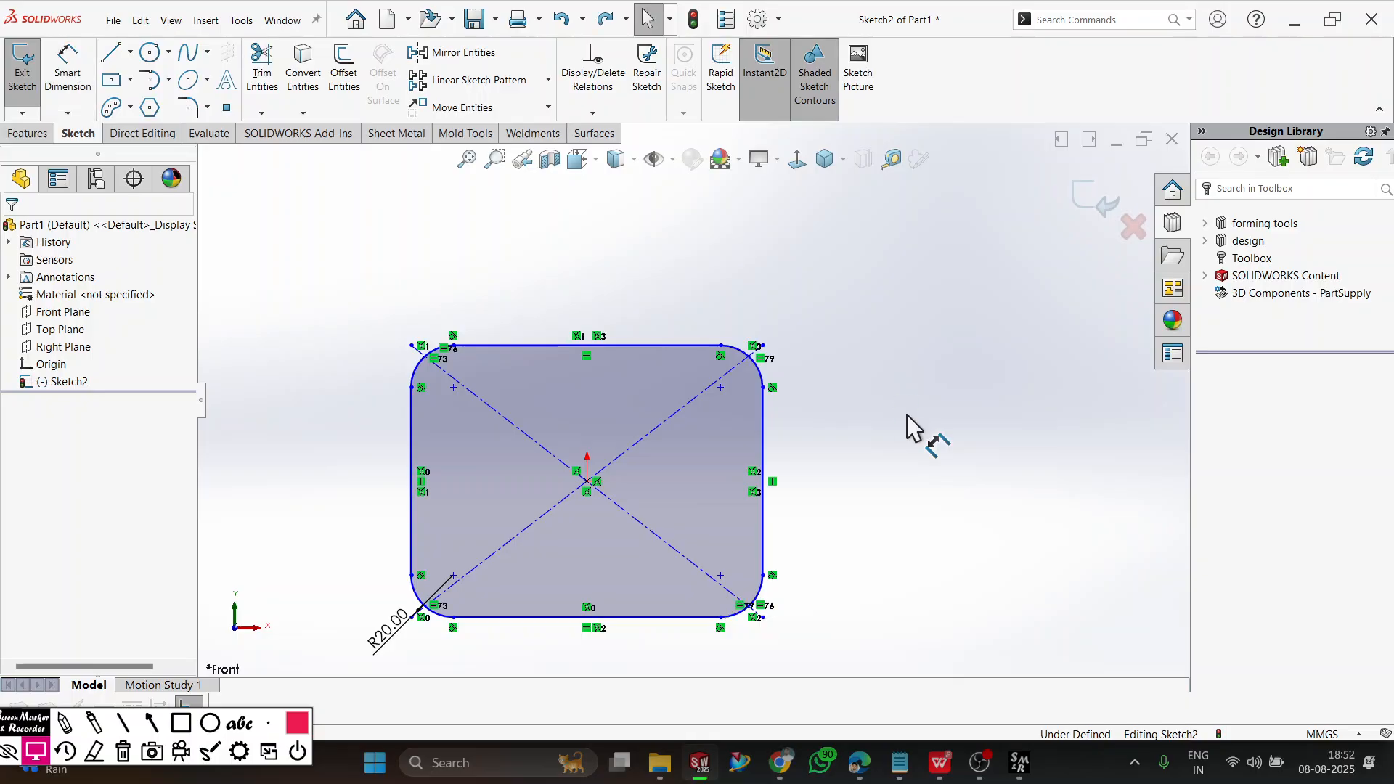
key("ctrl+z")
key("Escape")
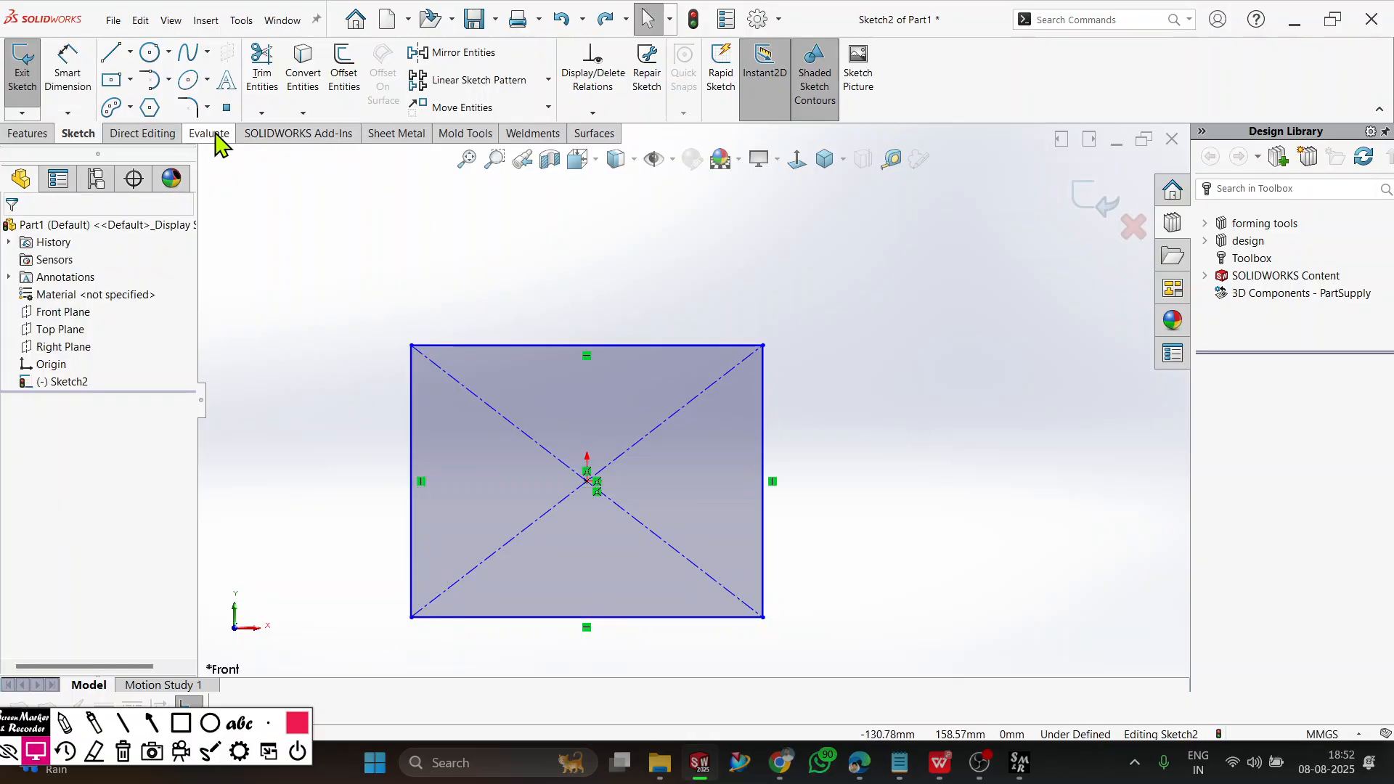
Fillet the upper-right corner of the rectangle with a 20 mm Sketch Fillet.
left_click(188, 107)
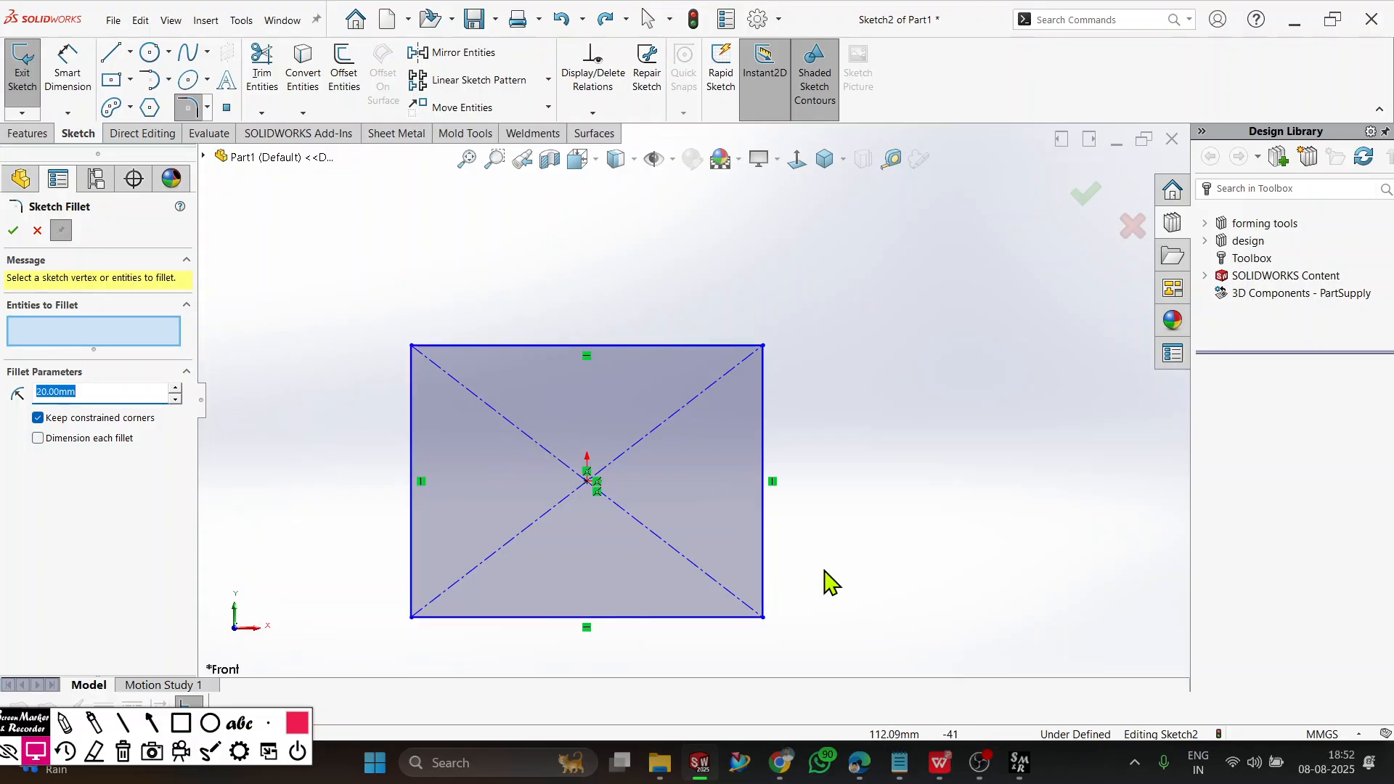
left_click_drag(889, 264, 719, 387)
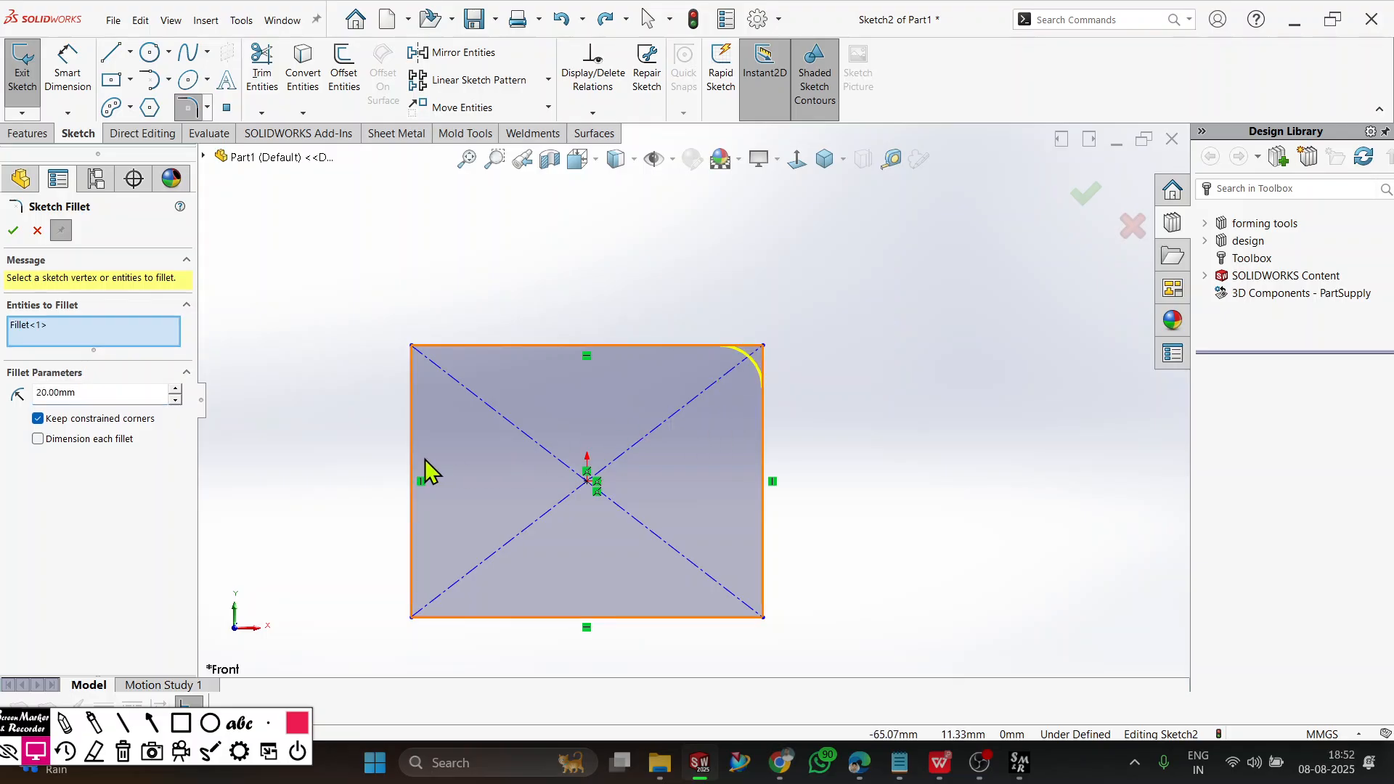
left_click(13, 230)
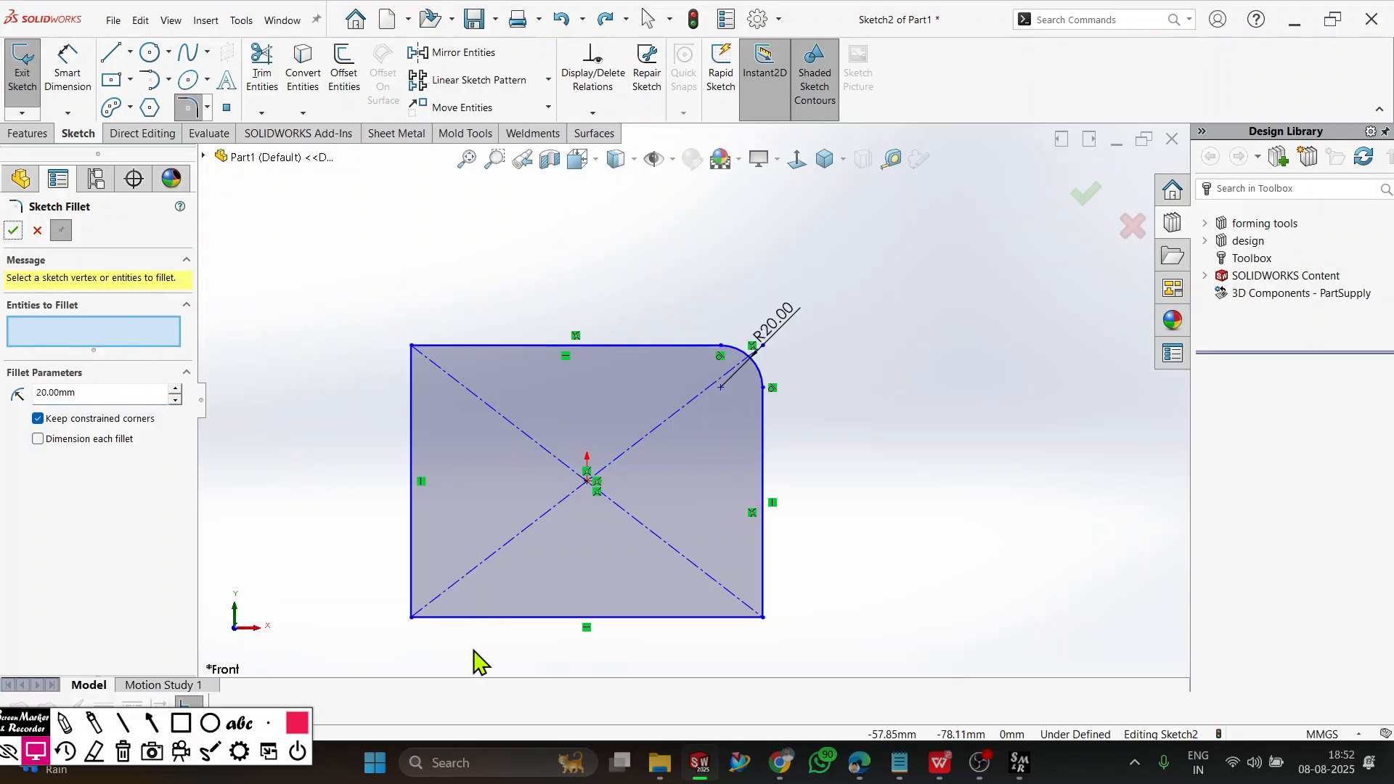
Fillet the lower-right corner of the rectangle with a 30 mm radius.
left_click_drag(806, 599, 654, 675)
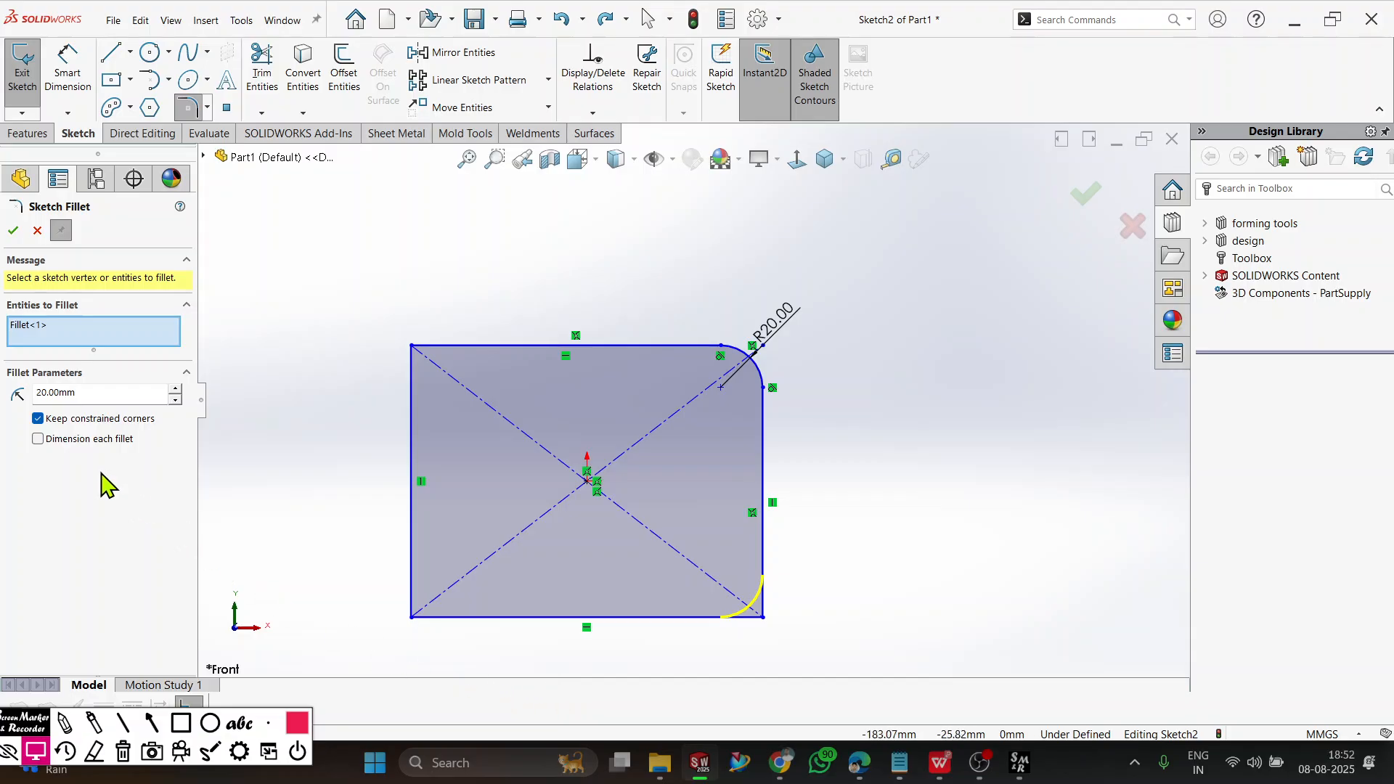
double_click(106, 392)
type("30")
key("Return")
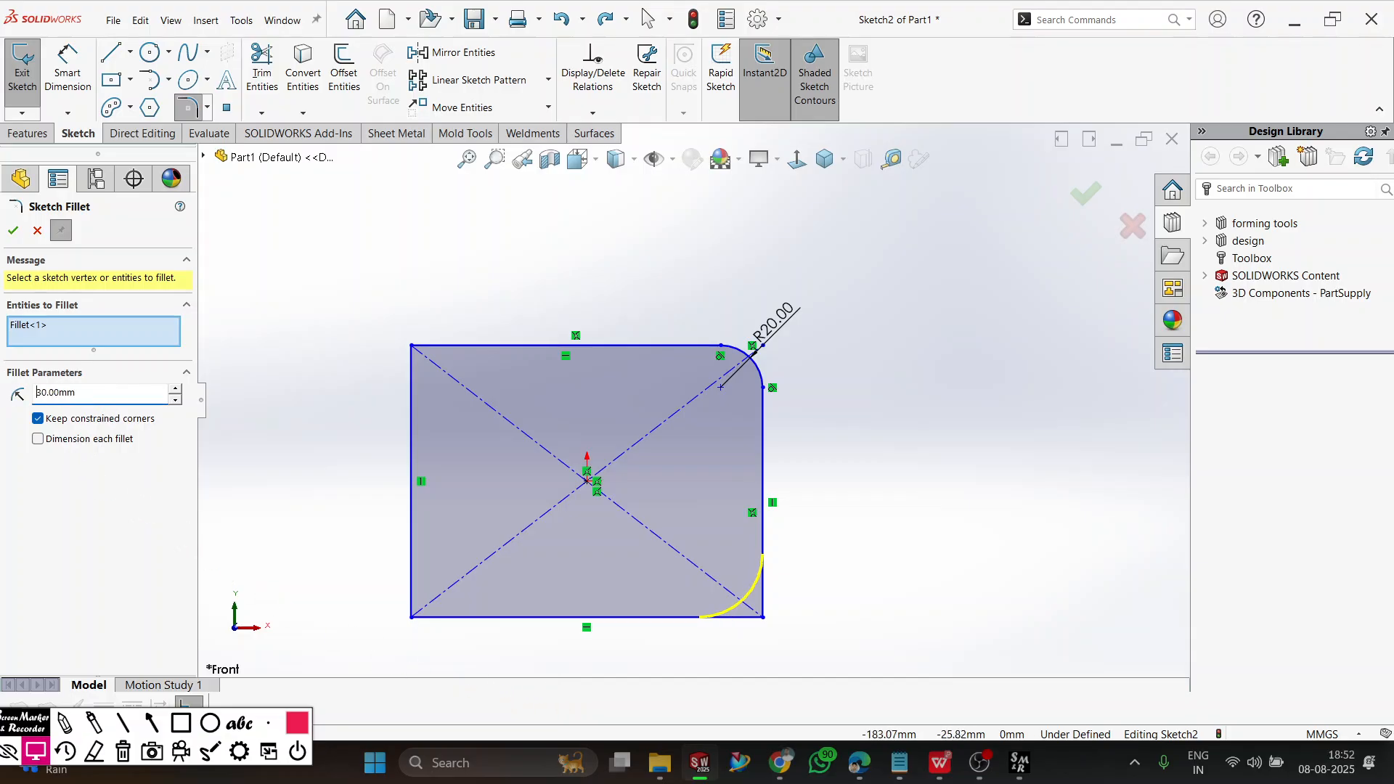
left_click(13, 231)
Fillet the upper-left corner of the rectangle with a 40 mm radius.
scroll(294, 500, "up", 1)
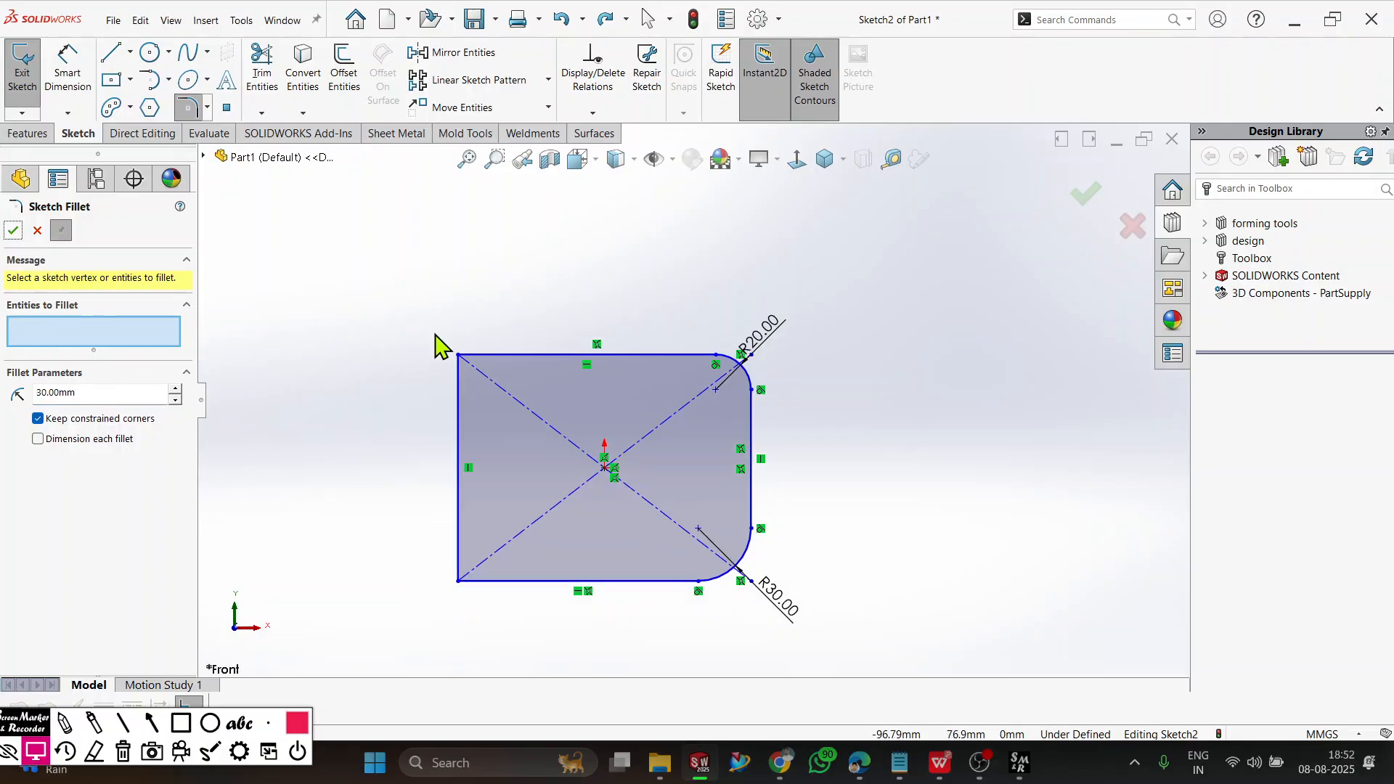
left_click(459, 356)
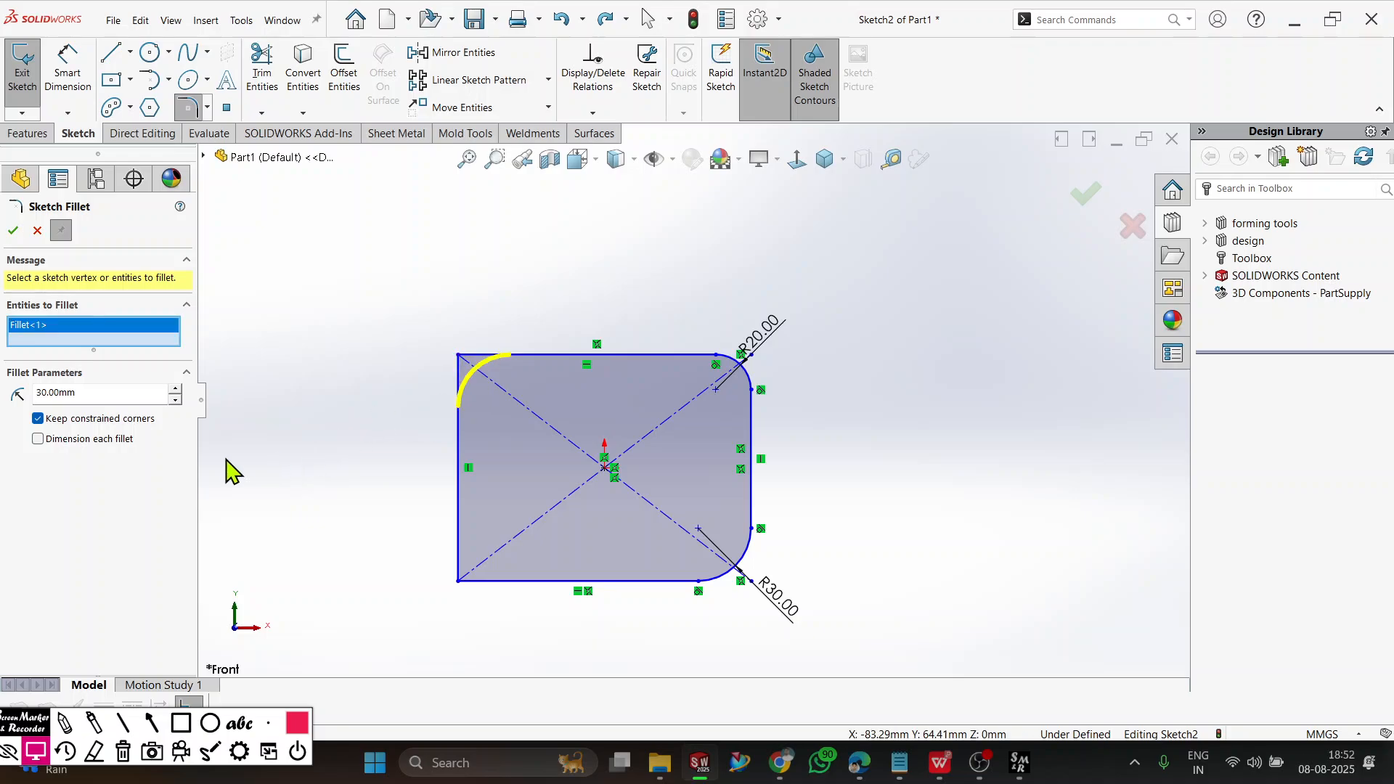
double_click(80, 392)
type("40")
key("Return")
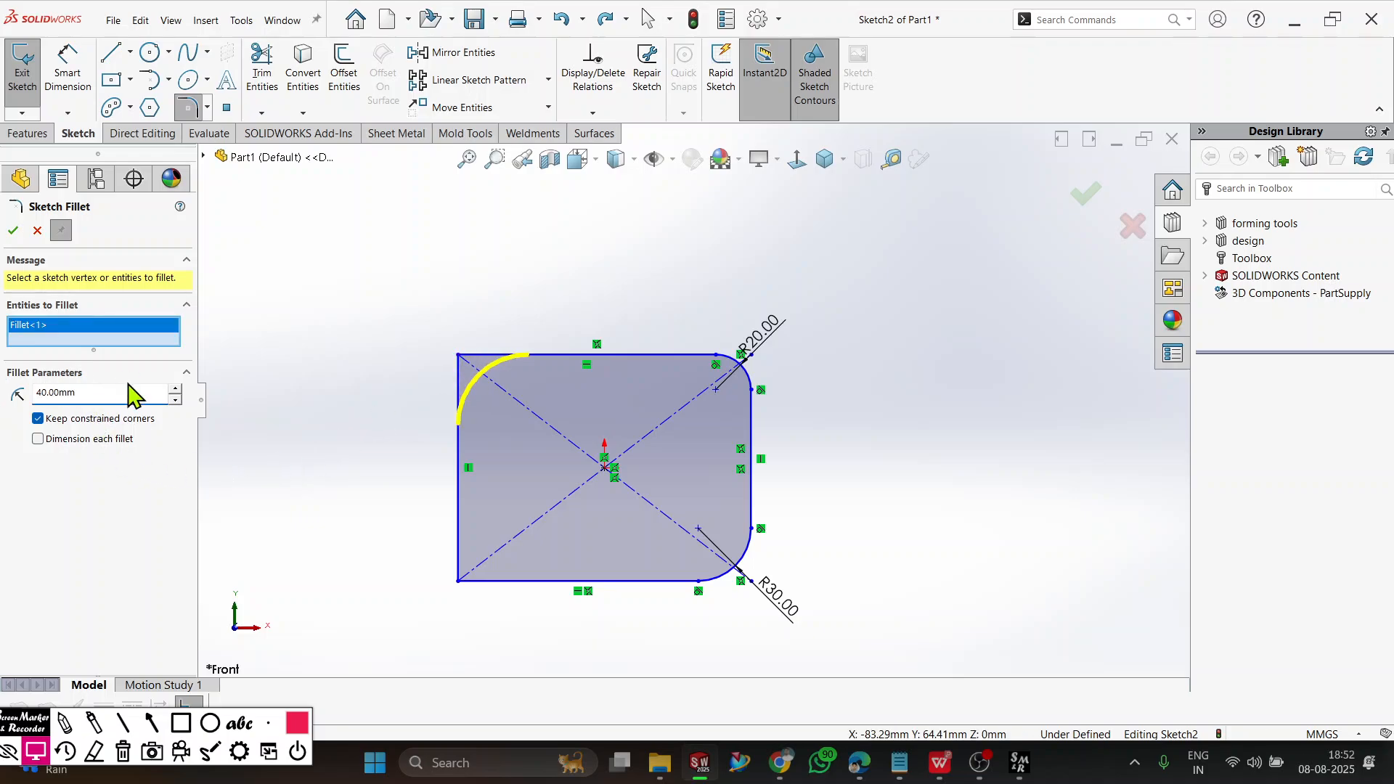
left_click(13, 230)
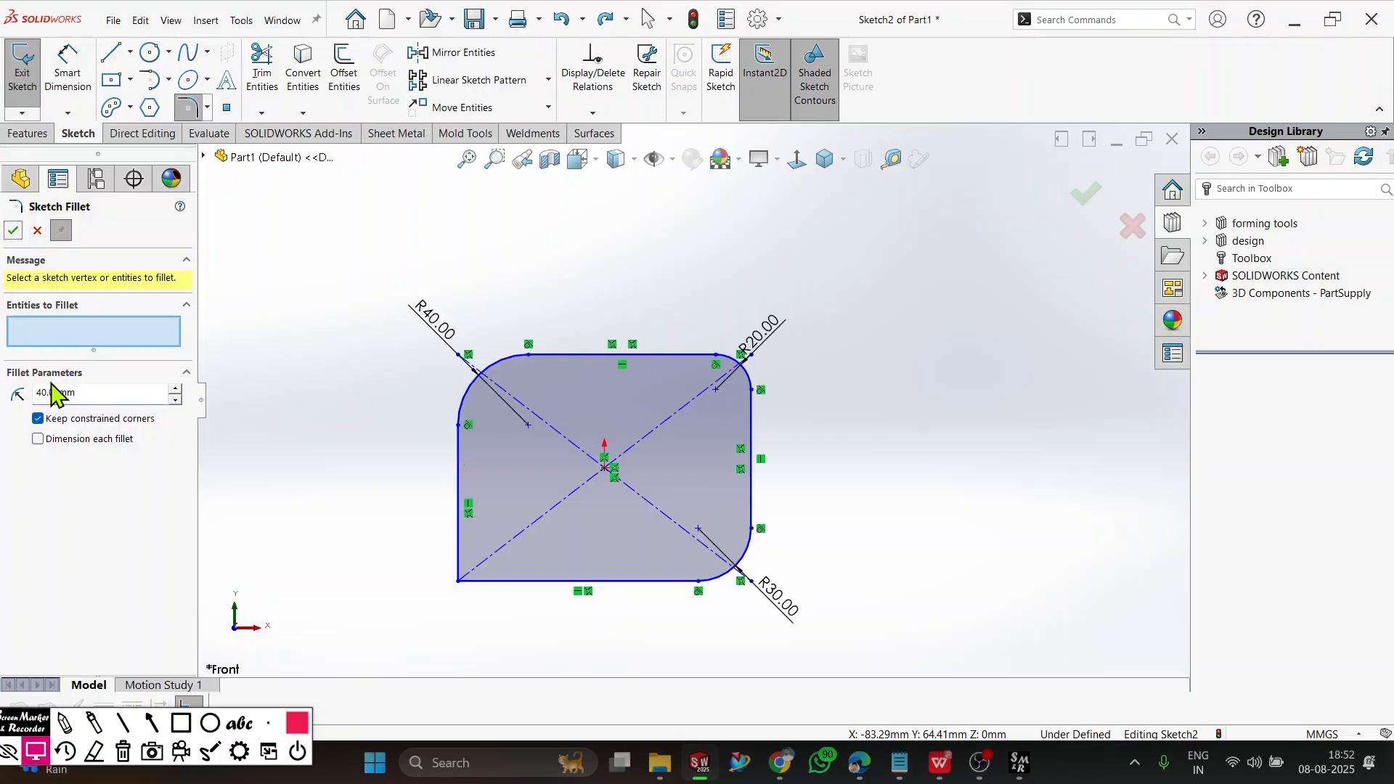
Fillet the lower-left corner of the rectangle with a 5 mm radius and finish the Sketch Fillet command.
left_click(458, 581)
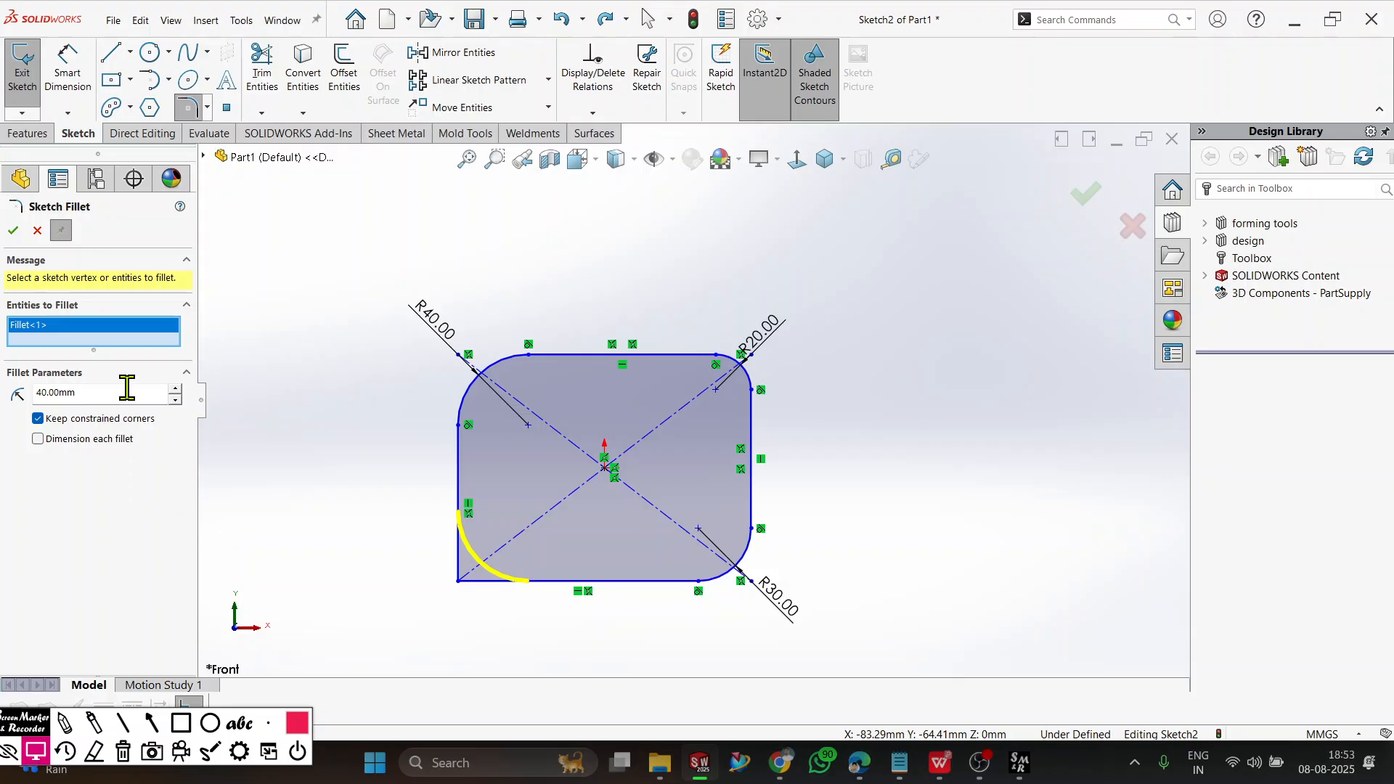
type("5")
key("Return")
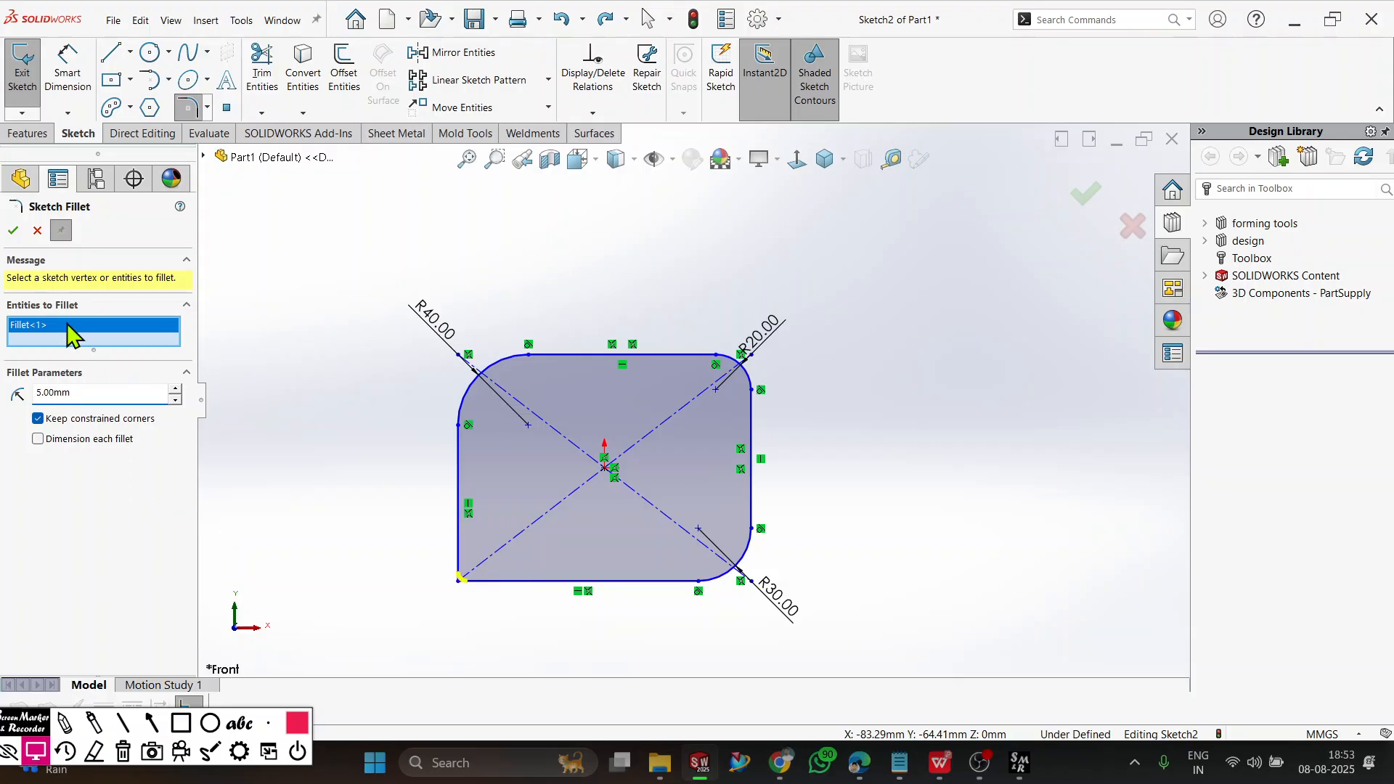
left_click(14, 231)
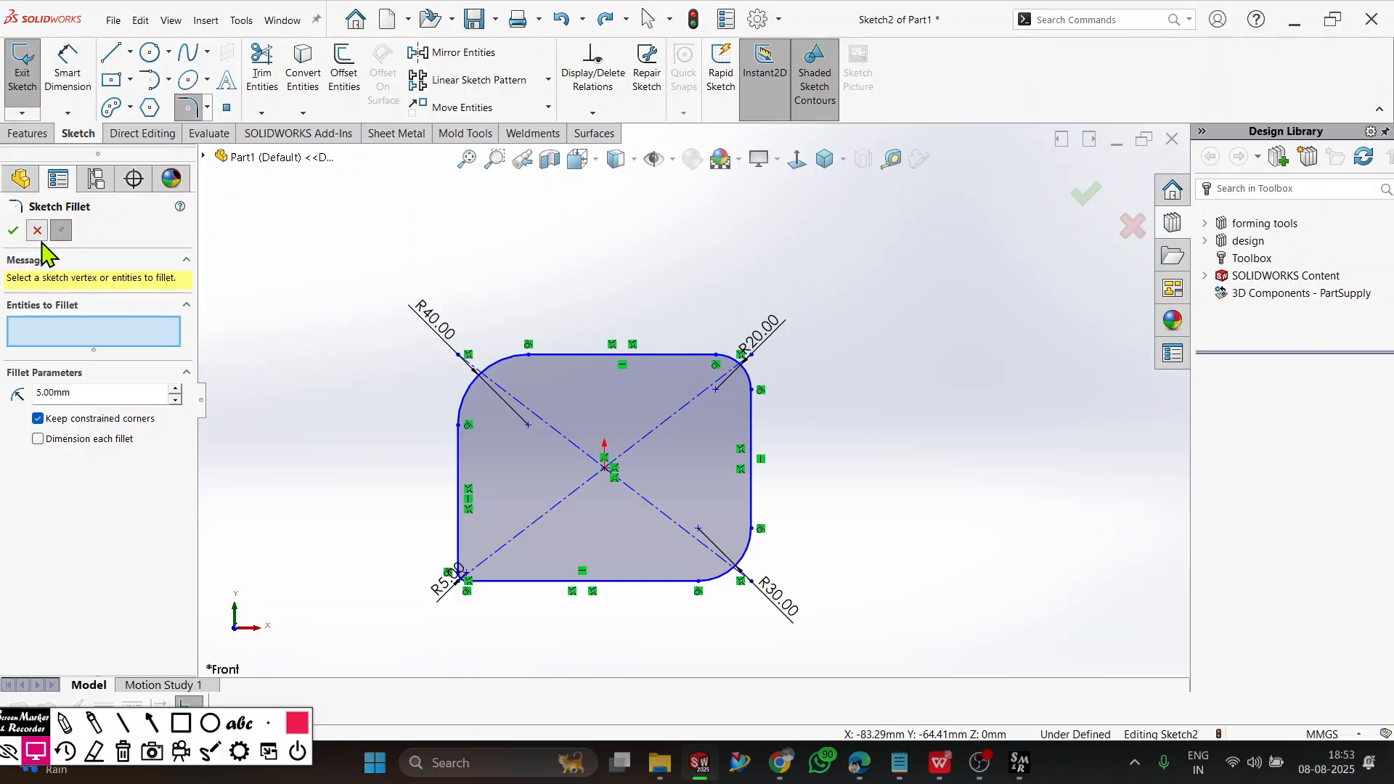
left_click(37, 232)
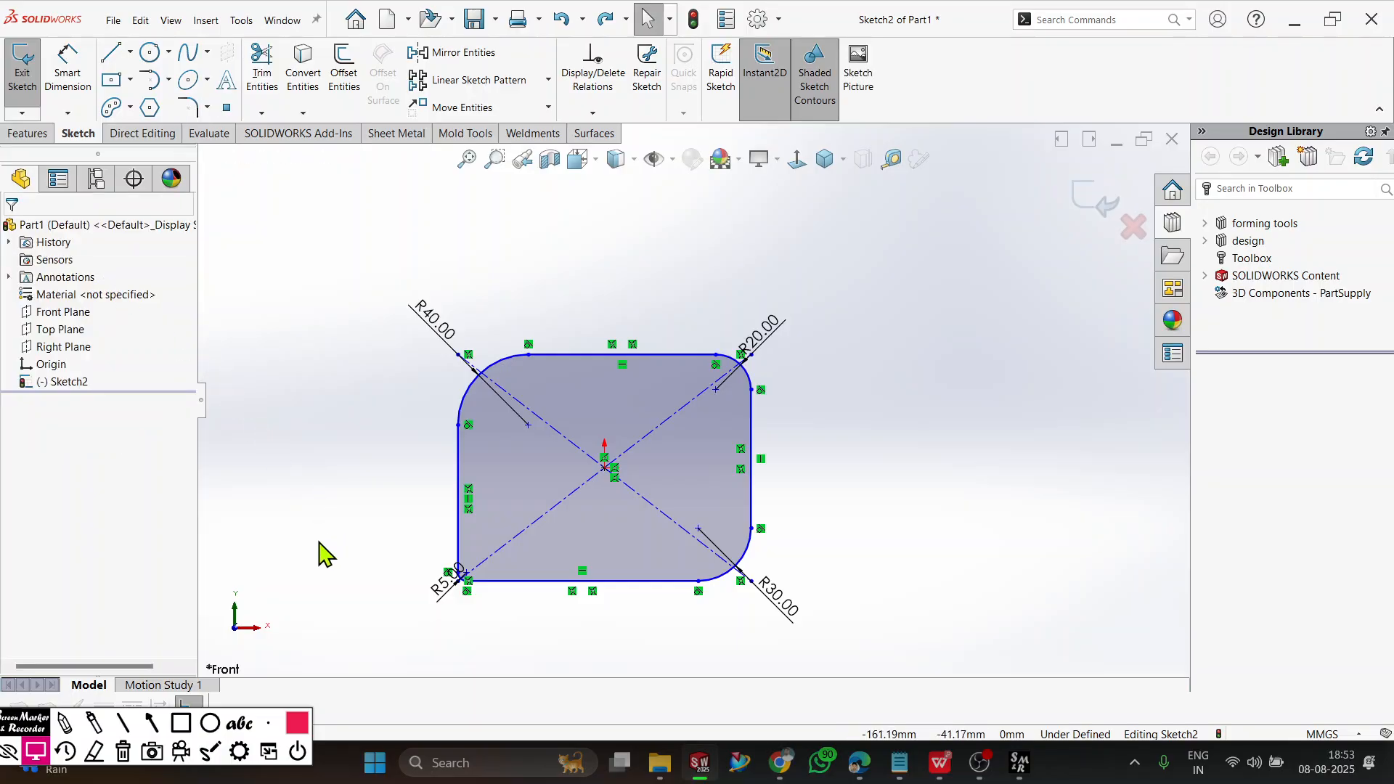
Set the lower-left fillet's radius to 10 mm and move its dimension text clear of the rectangle, out to the left.
double_click(448, 592)
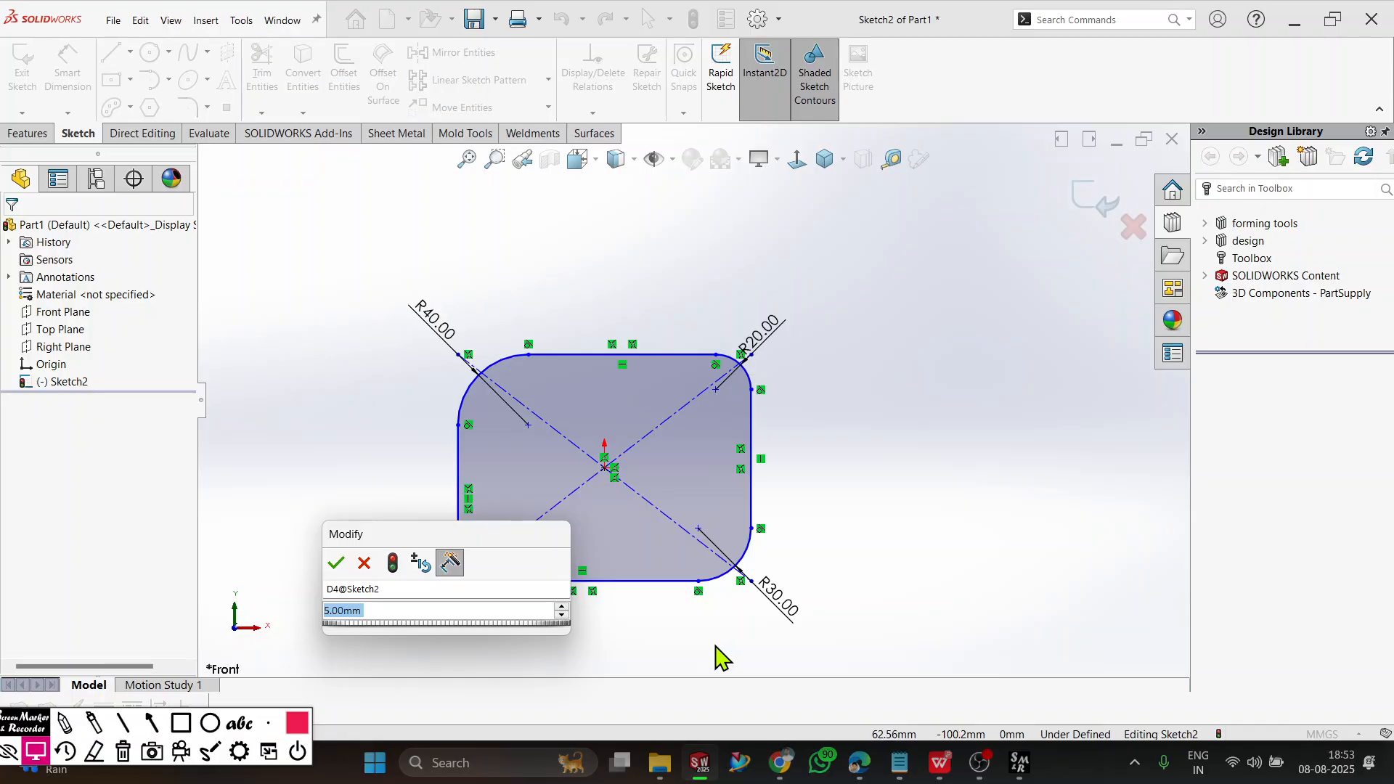
type("10")
key("Return")
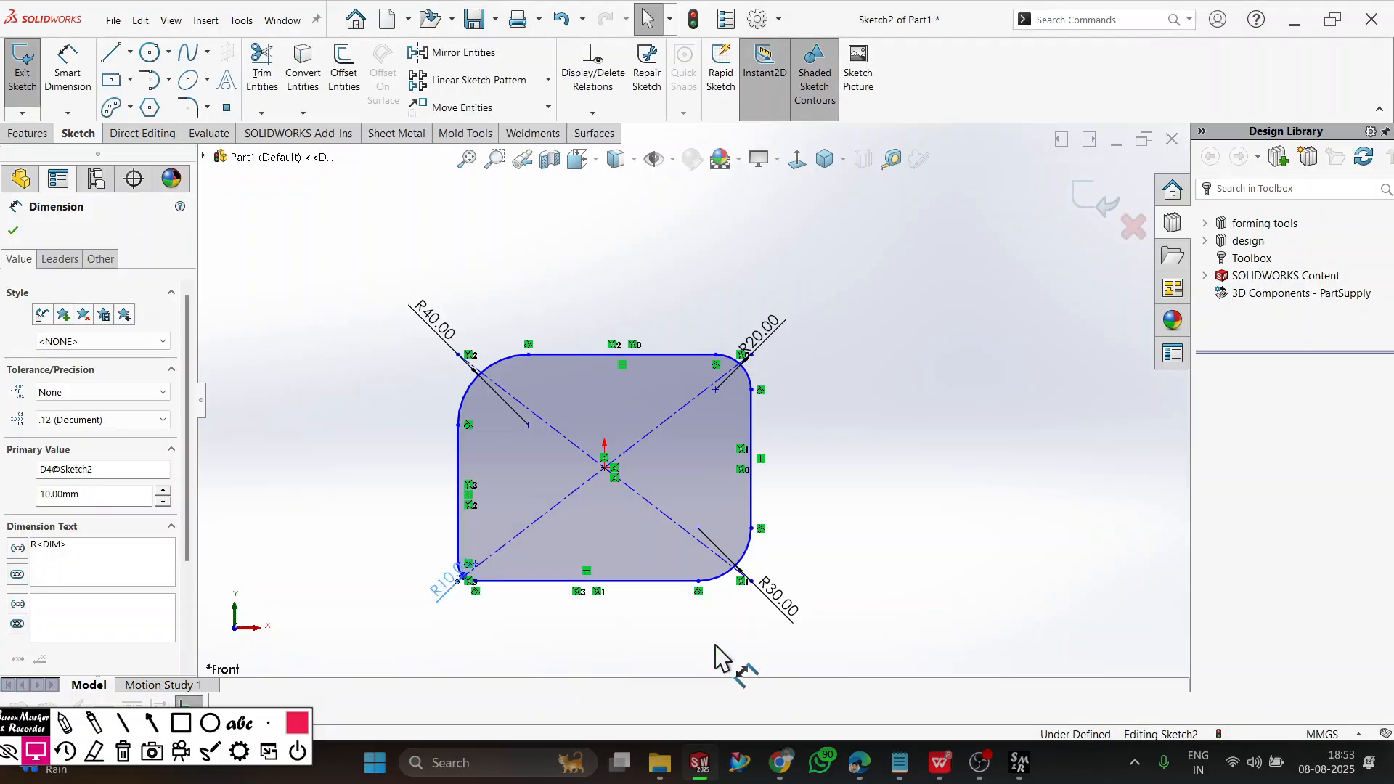
scroll(508, 597, "down", 3)
mouse_move(433, 532)
left_mouse_down()
mouse_move(282, 564)
mouse_move(249, 506)
left_mouse_up()
left_click(682, 598)
scroll(718, 578, "up", 5)
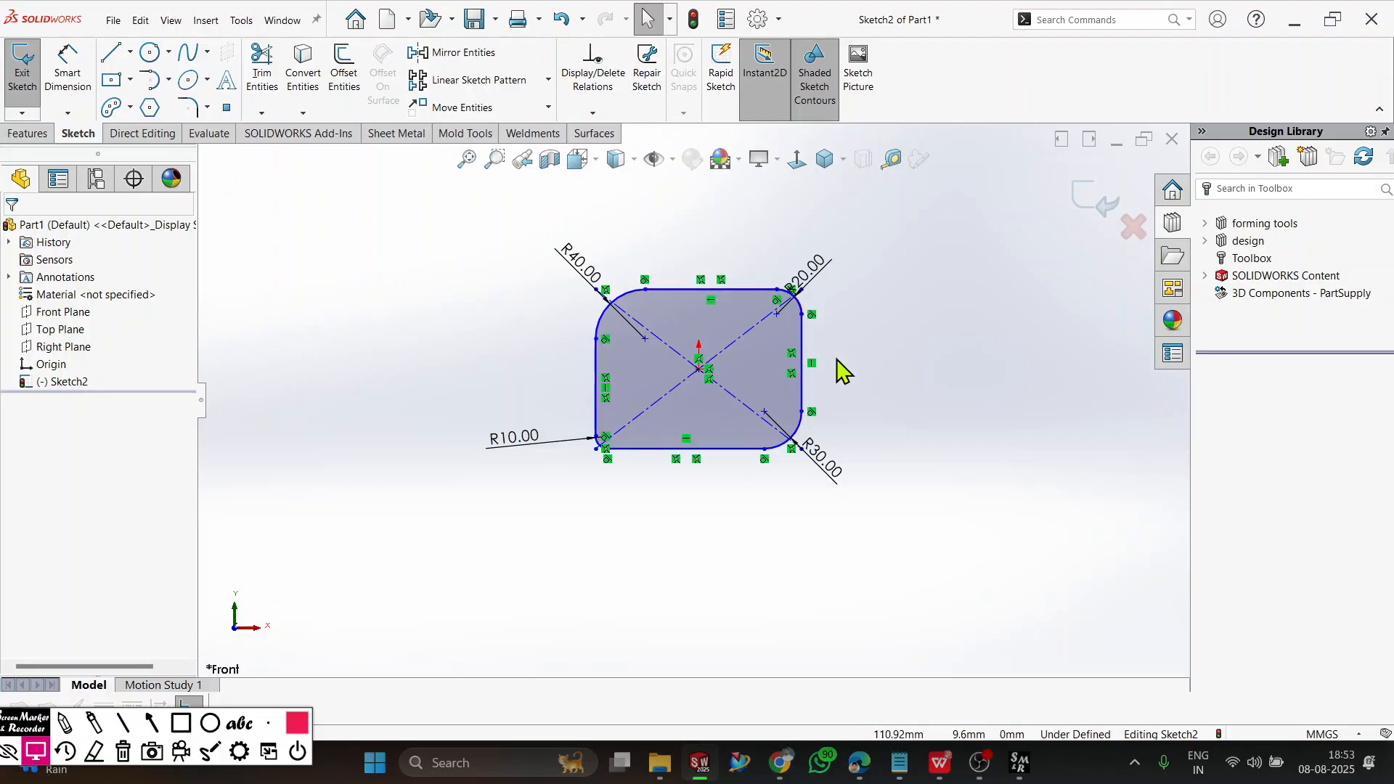
Delete the entire filleted rectangle together with its radius dimensions.
mouse_move(871, 204)
left_mouse_down()
mouse_move(712, 379)
mouse_move(398, 509)
left_mouse_up()
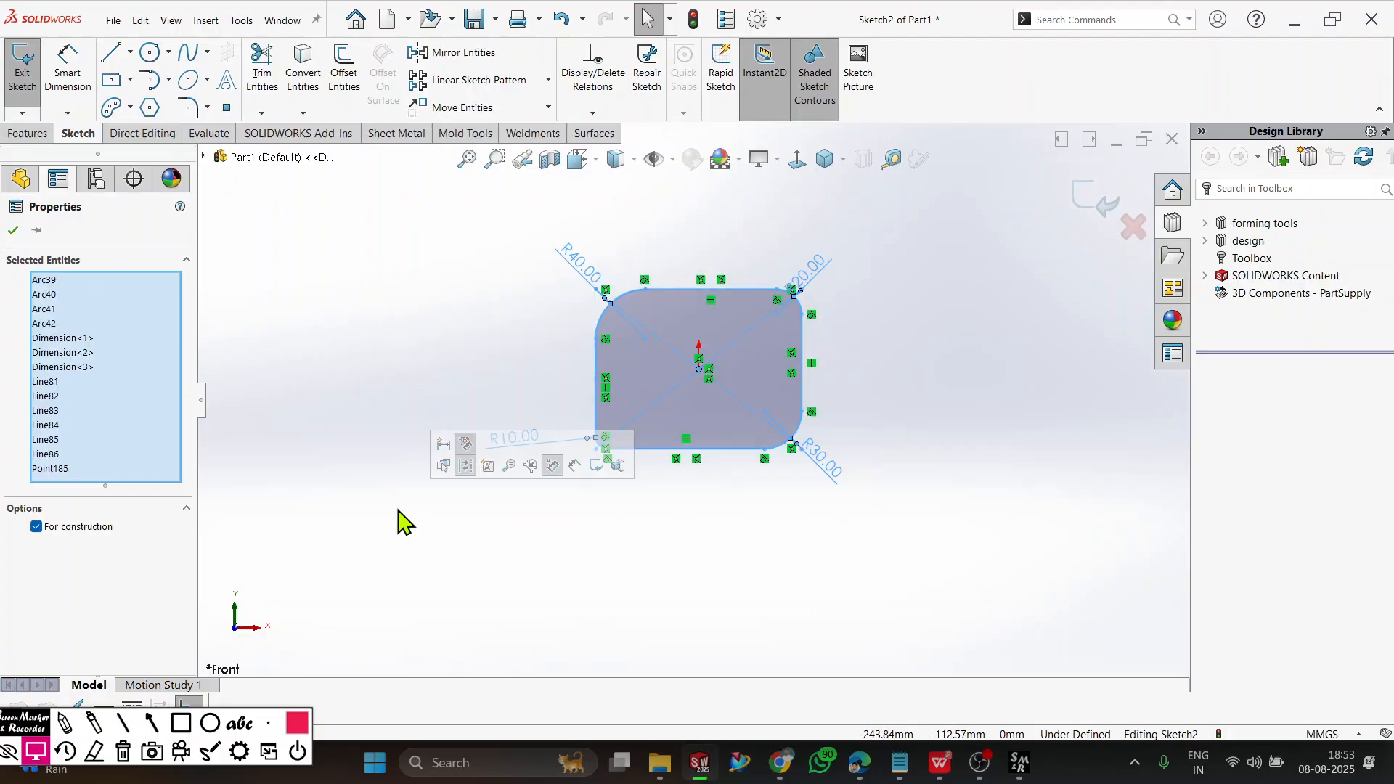
key("Delete")
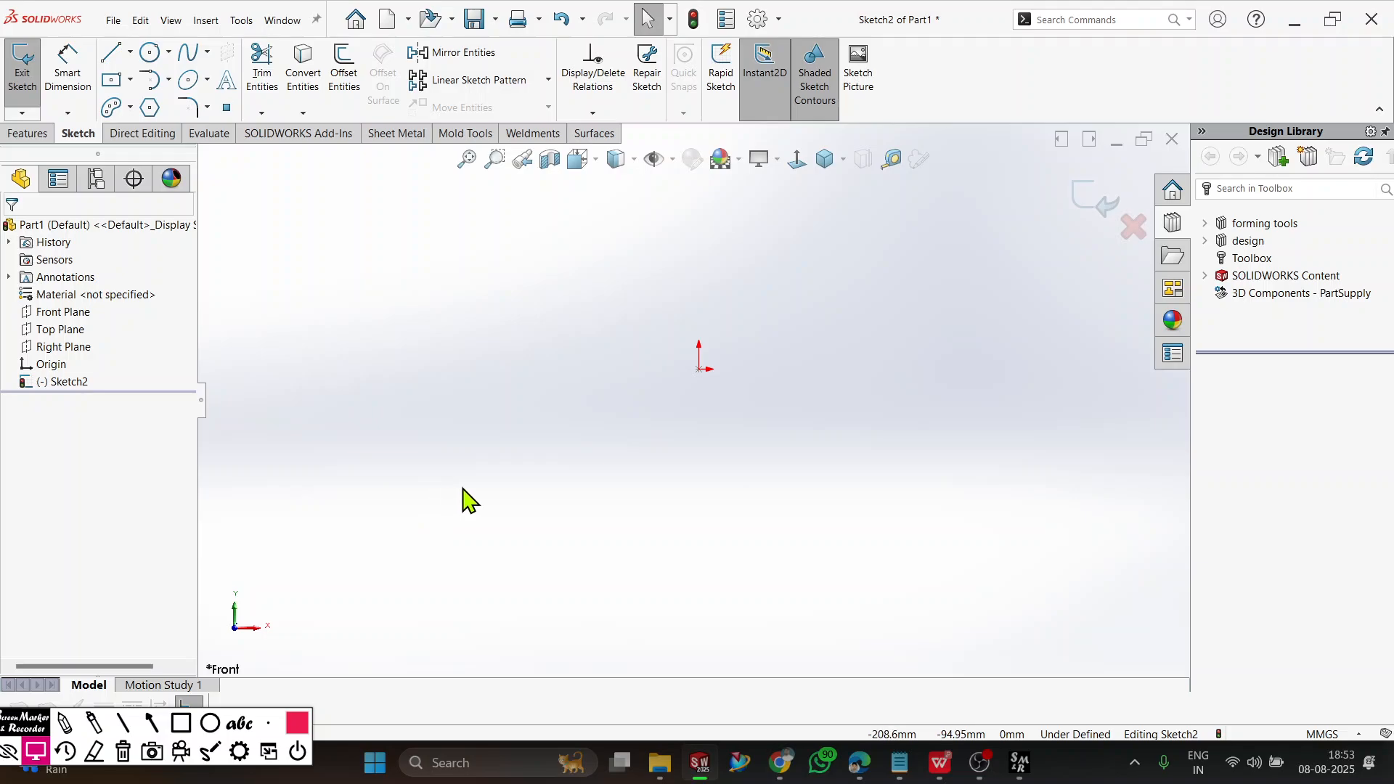
scroll(729, 373, "down", 5)
Sketch a center rectangle about 228 mm wide, centered on the origin.
left_click(207, 107)
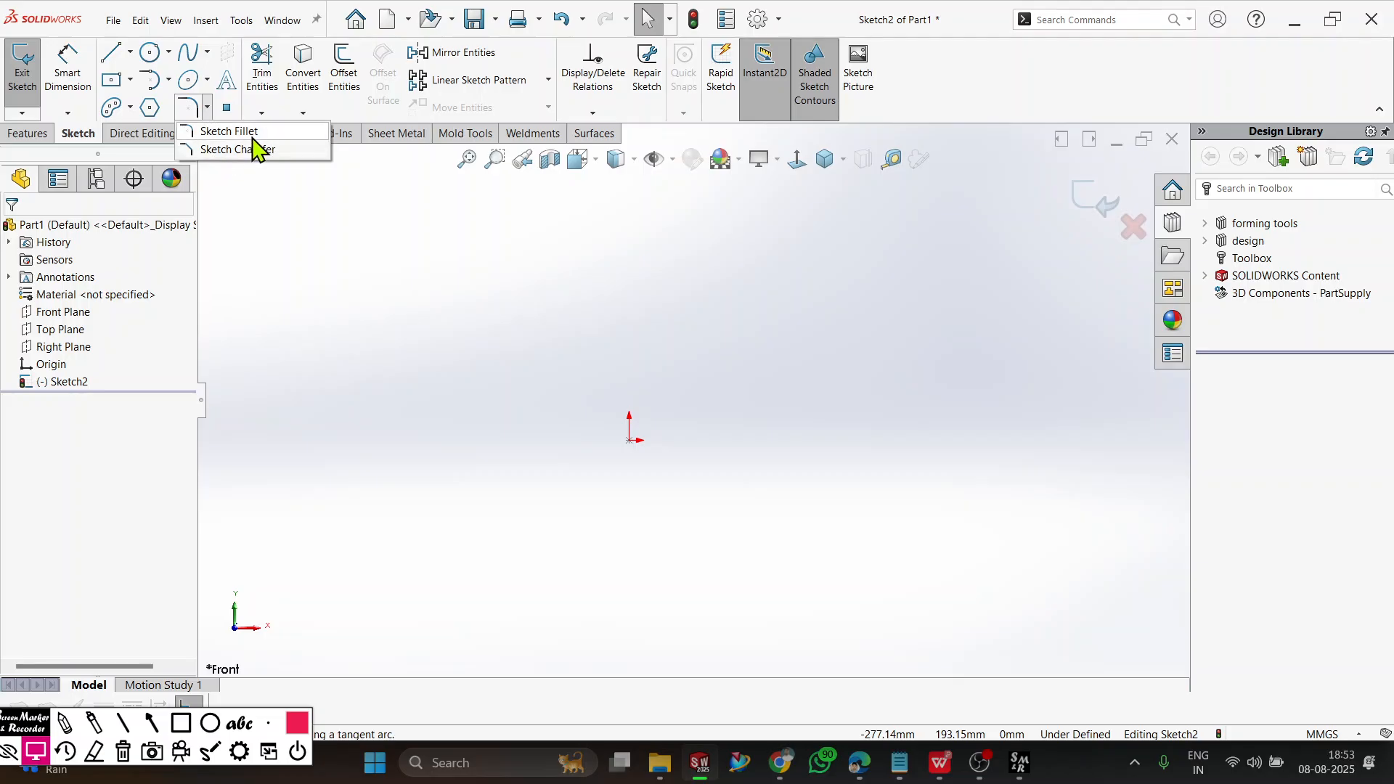
left_click(127, 78)
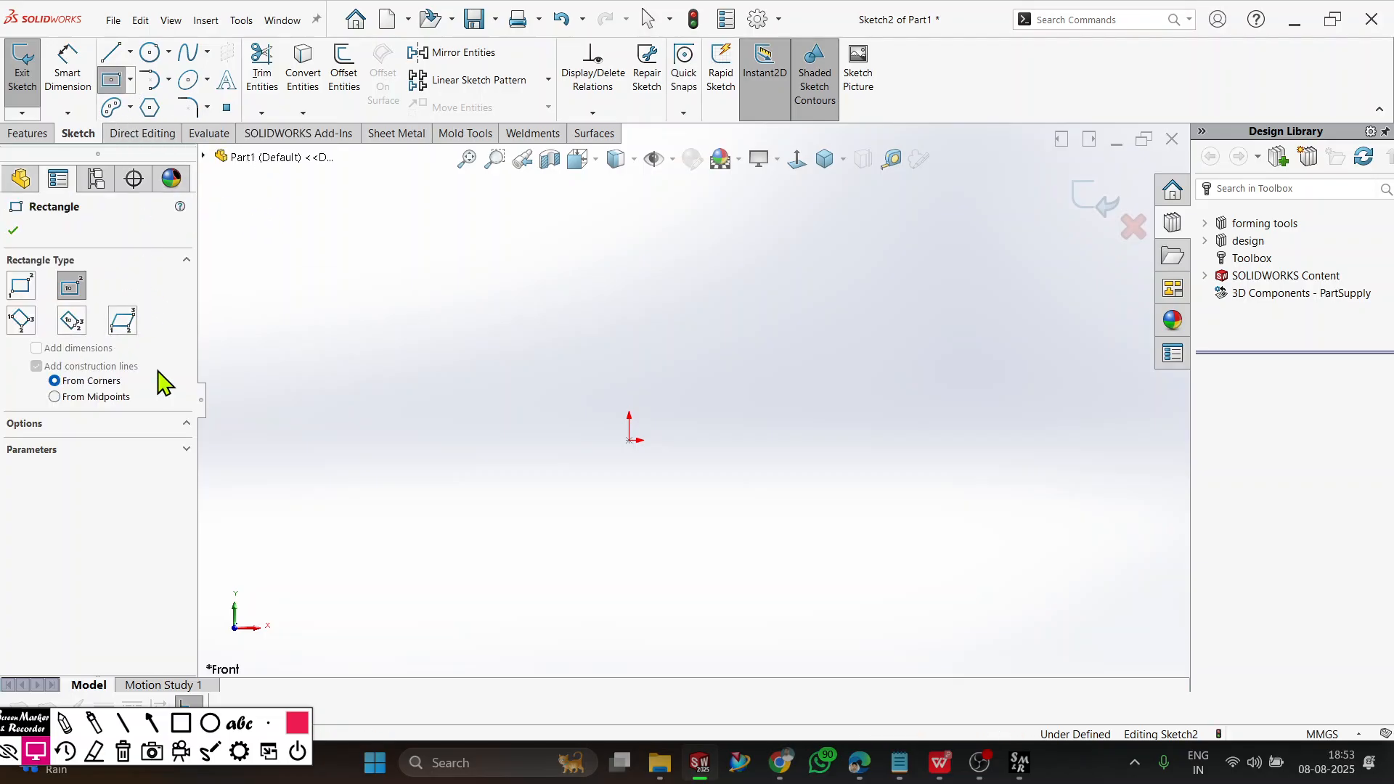
left_click(629, 441)
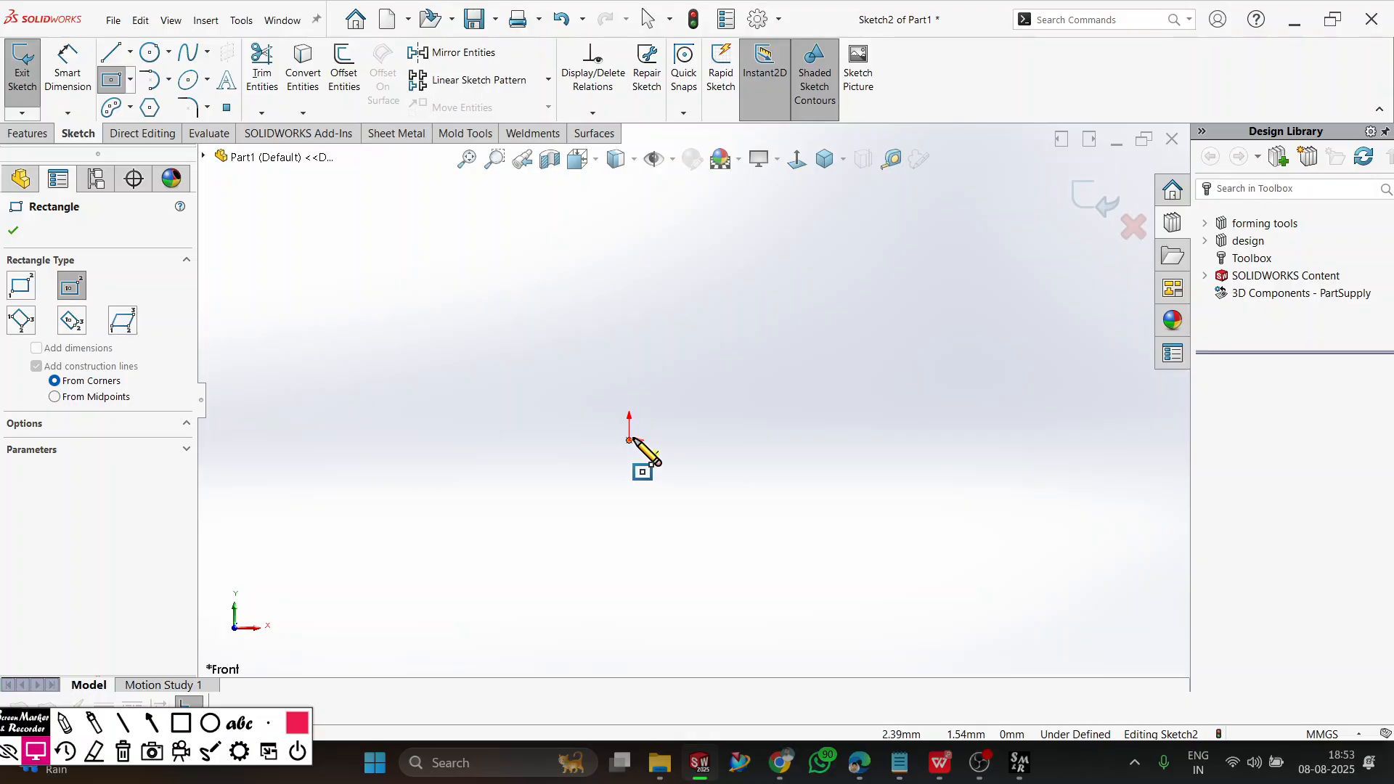
left_click(803, 598)
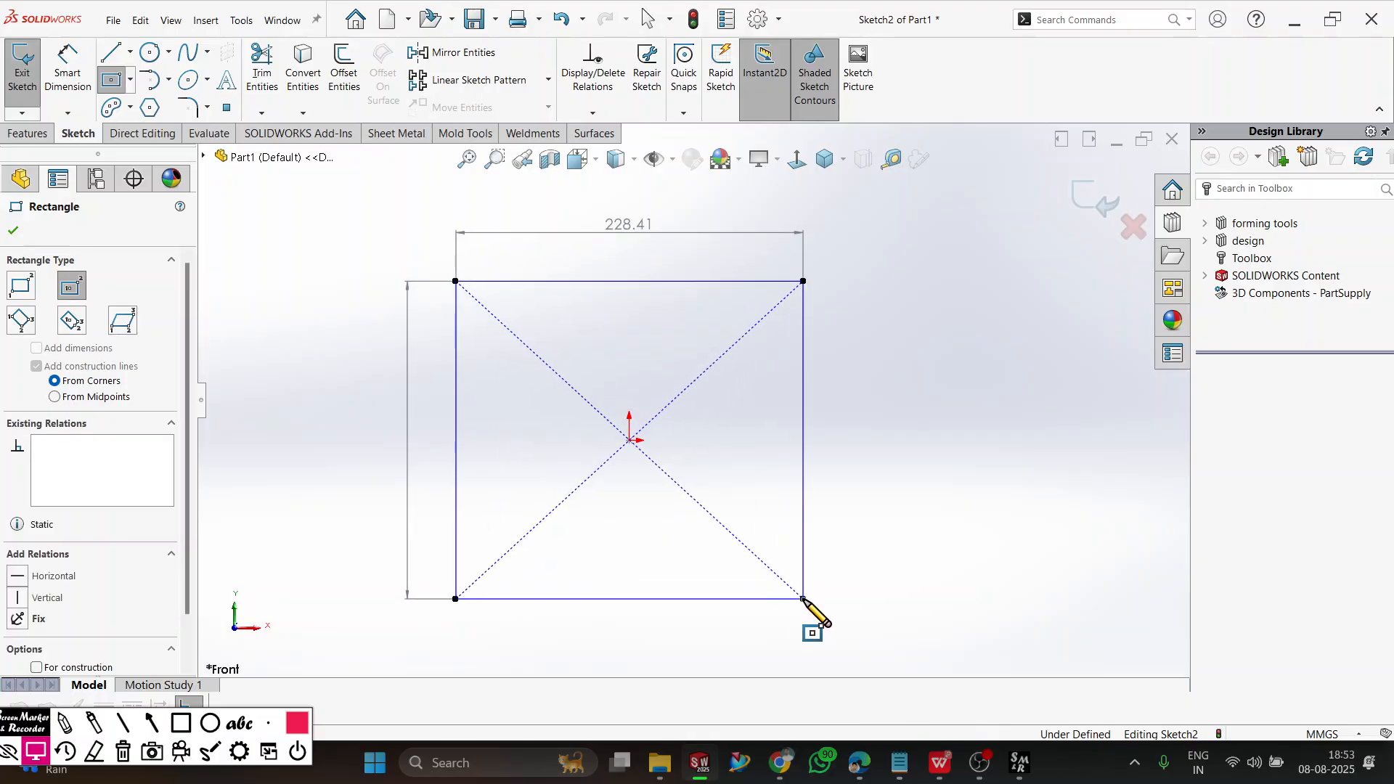
left_click(13, 231)
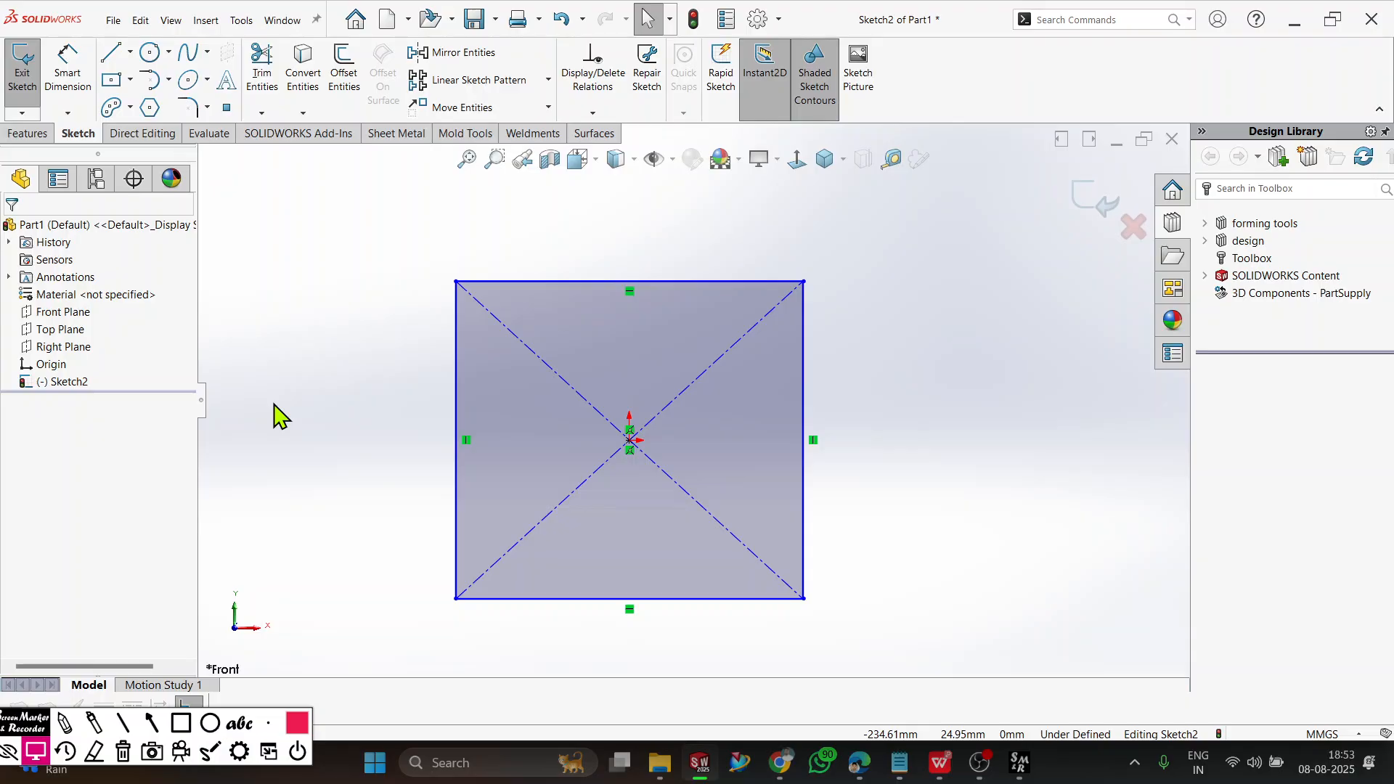
Mark up a chamfer across the rectangle's upper-right corner with straight red annotation lines, including extension lines for its two distances.
left_click(122, 723)
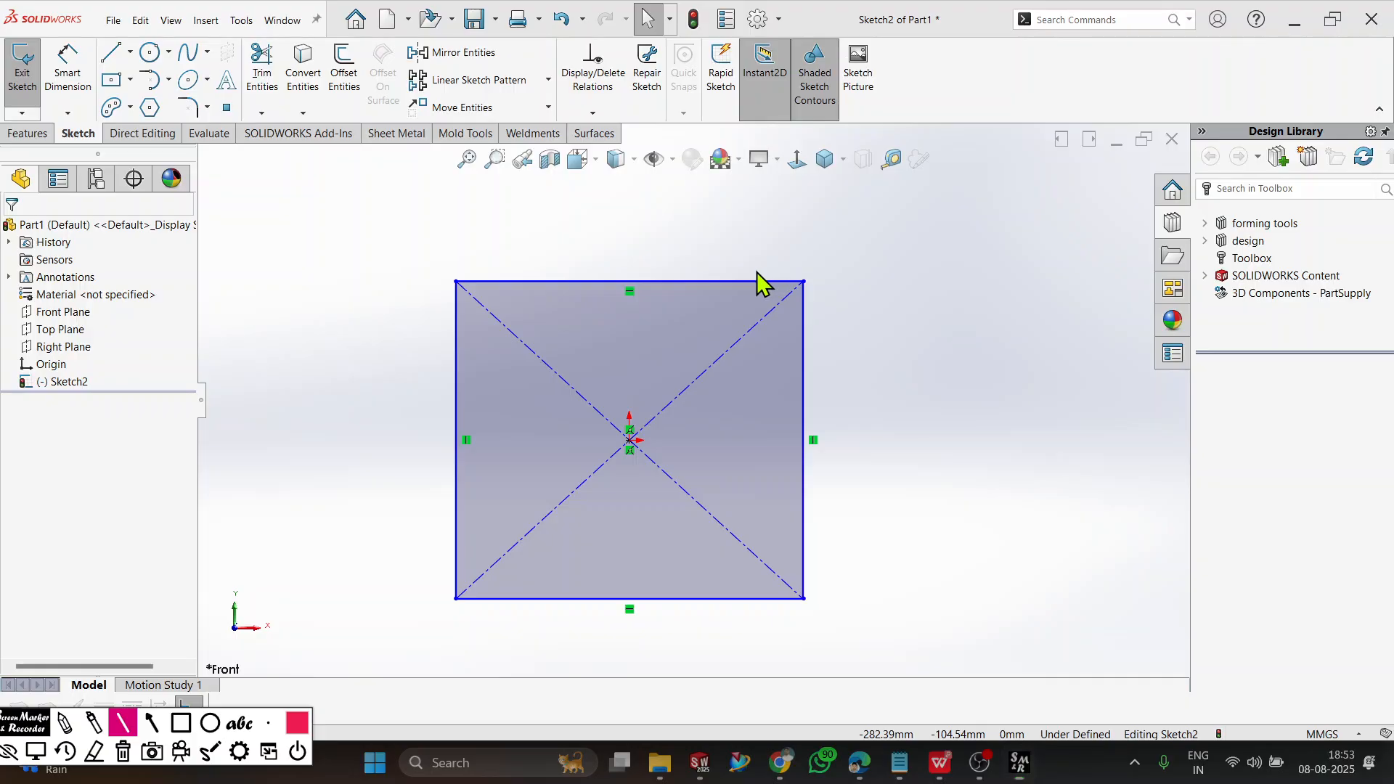
left_click_drag(756, 271, 811, 327)
left_click_drag(753, 281, 769, 273)
left_click_drag(806, 328, 805, 431)
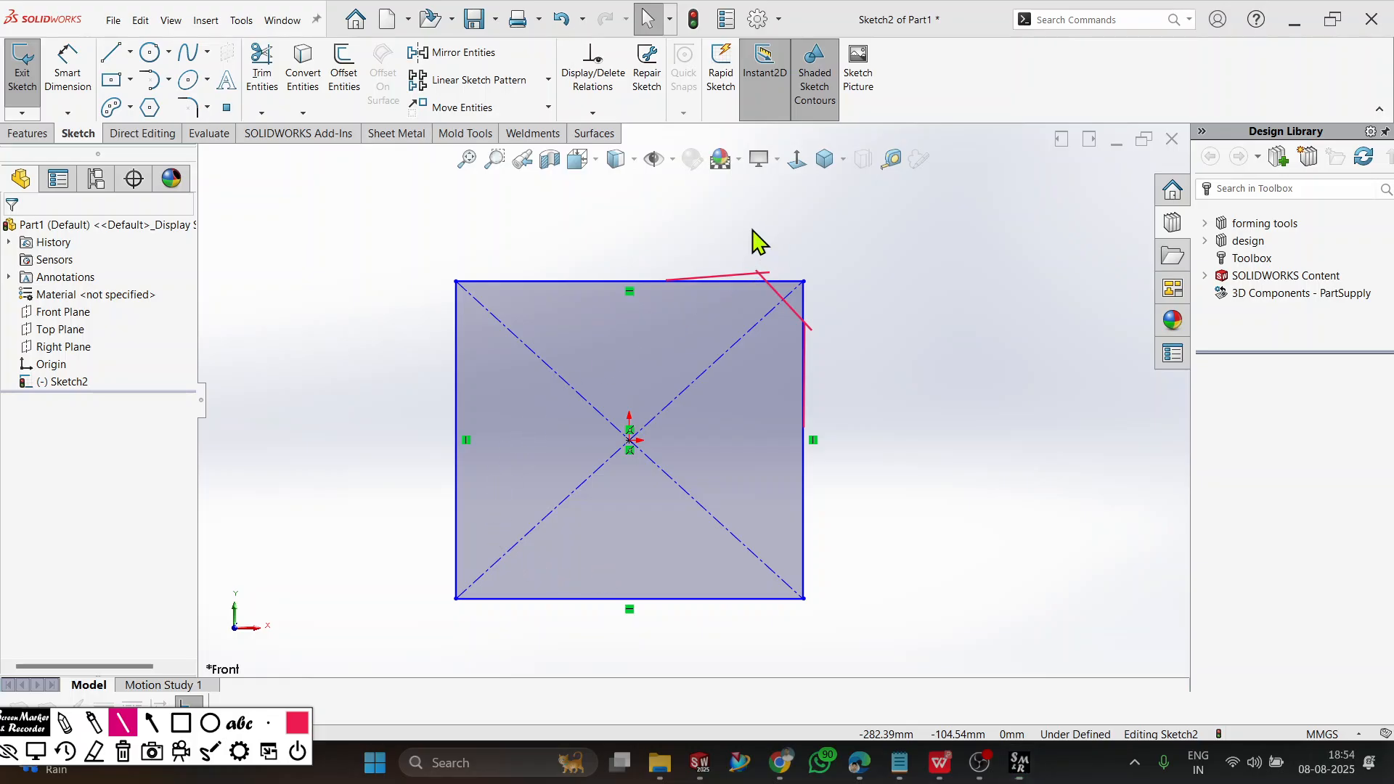
mouse_move(752, 230)
left_mouse_down()
mouse_move(757, 270)
mouse_move(810, 258)
mouse_move(806, 273)
mouse_move(862, 291)
mouse_move(843, 329)
left_mouse_up()
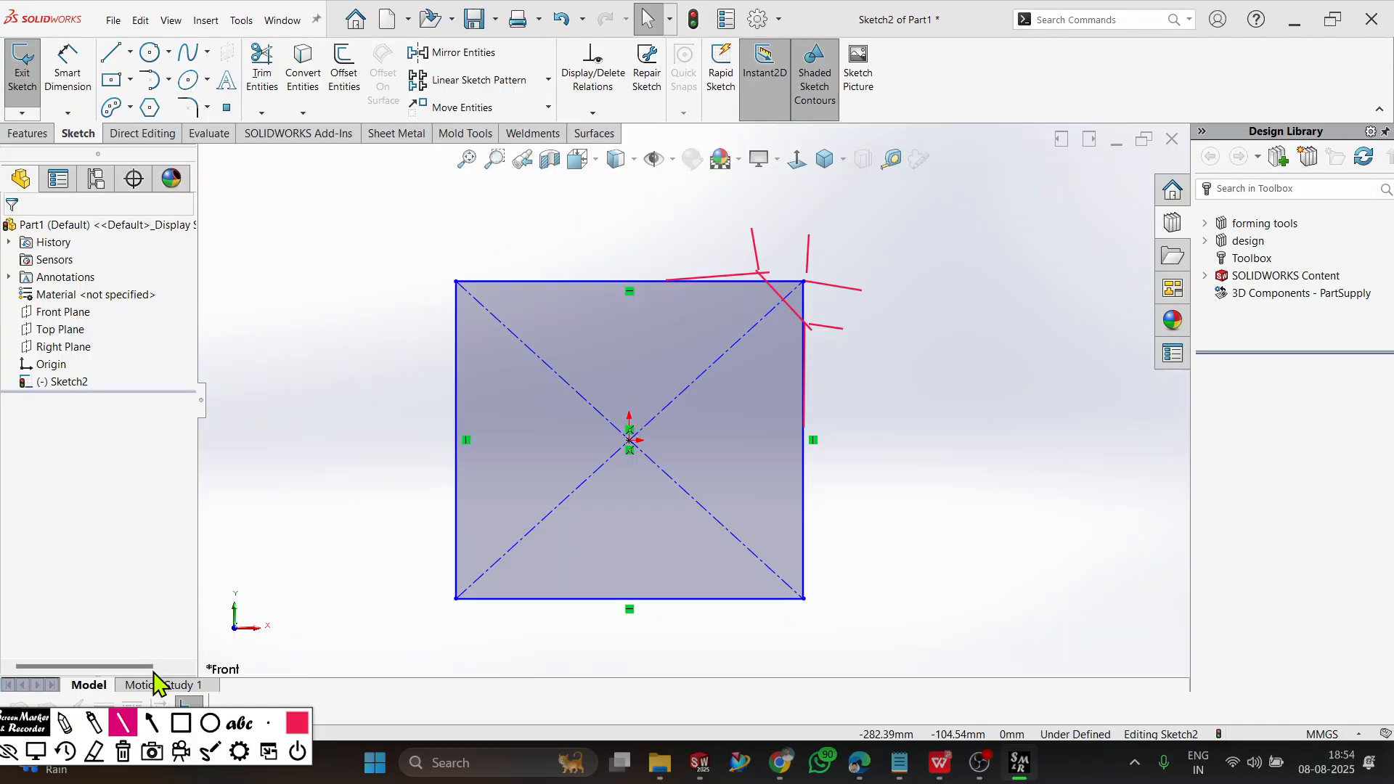
Annotate the chamfer distances freehand, write D+D and A+D beside the rectangle, and clear all the markup.
left_click(64, 723)
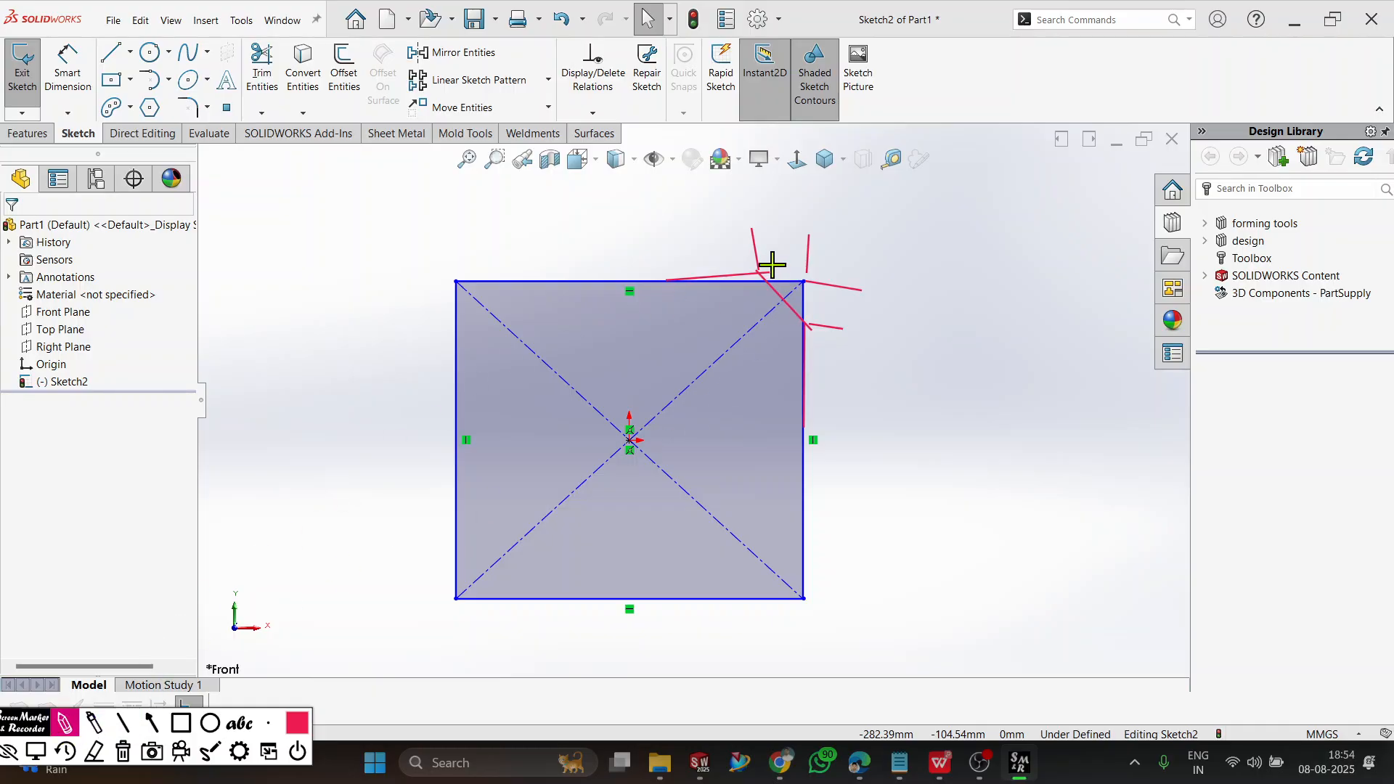
left_click_drag(756, 256, 800, 259)
left_click_drag(281, 335, 281, 379)
mouse_move(268, 329)
left_mouse_down()
mouse_move(298, 370)
mouse_move(268, 376)
left_mouse_up()
mouse_move(348, 319)
left_mouse_down()
mouse_move(351, 355)
mouse_move(426, 333)
mouse_move(372, 358)
left_mouse_up()
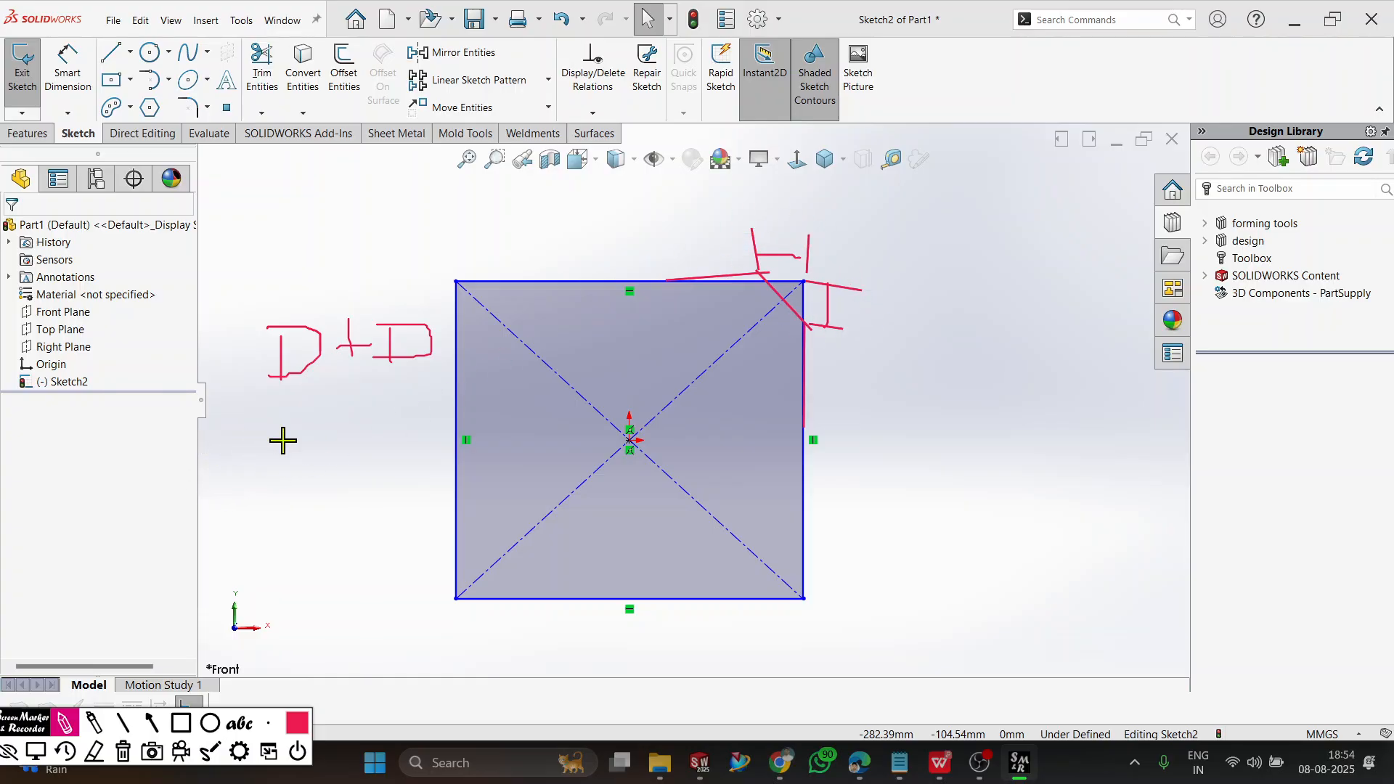
mouse_move(280, 475)
left_mouse_down()
mouse_move(290, 412)
mouse_move(317, 472)
mouse_move(315, 457)
mouse_move(351, 473)
mouse_move(363, 453)
mouse_move(389, 458)
mouse_move(378, 467)
mouse_move(405, 429)
mouse_move(423, 455)
left_mouse_up()
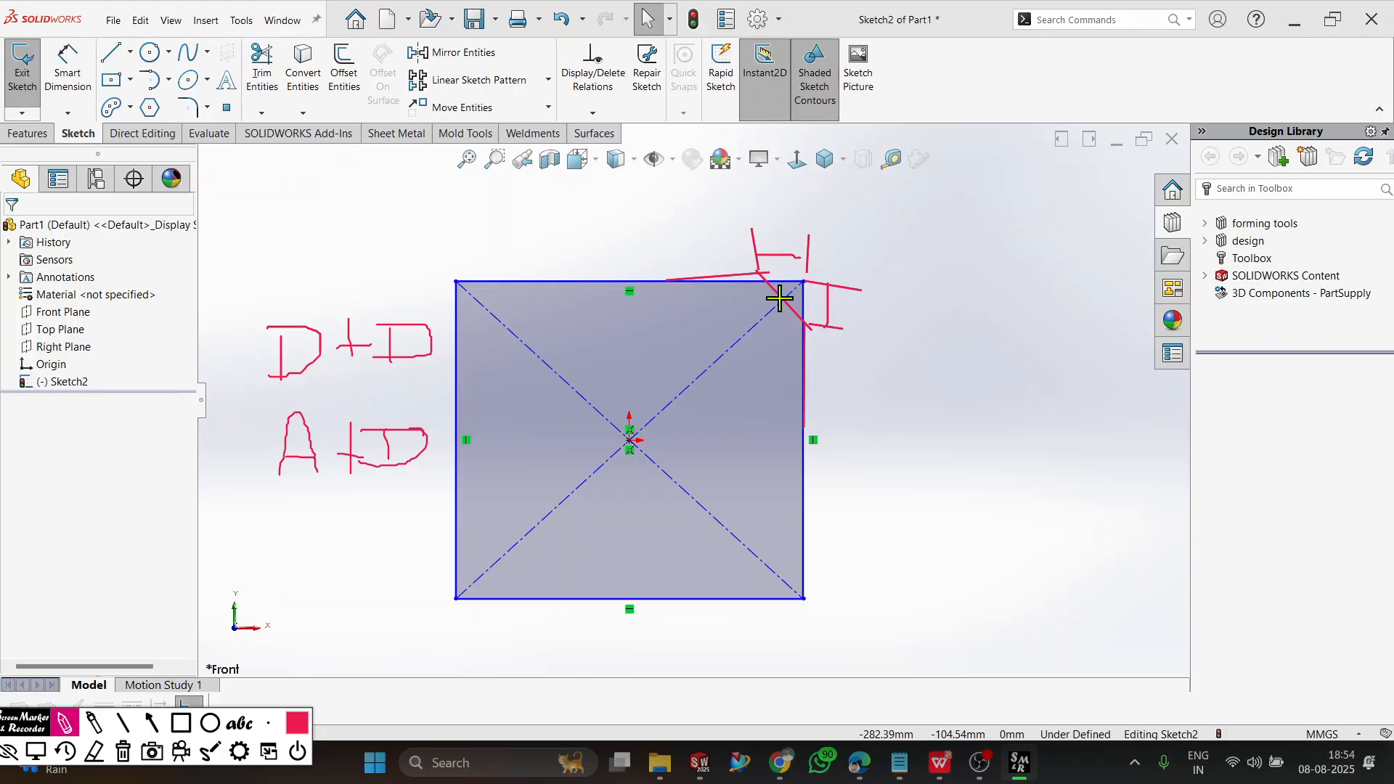
left_click_drag(778, 302, 796, 286)
left_click(133, 748)
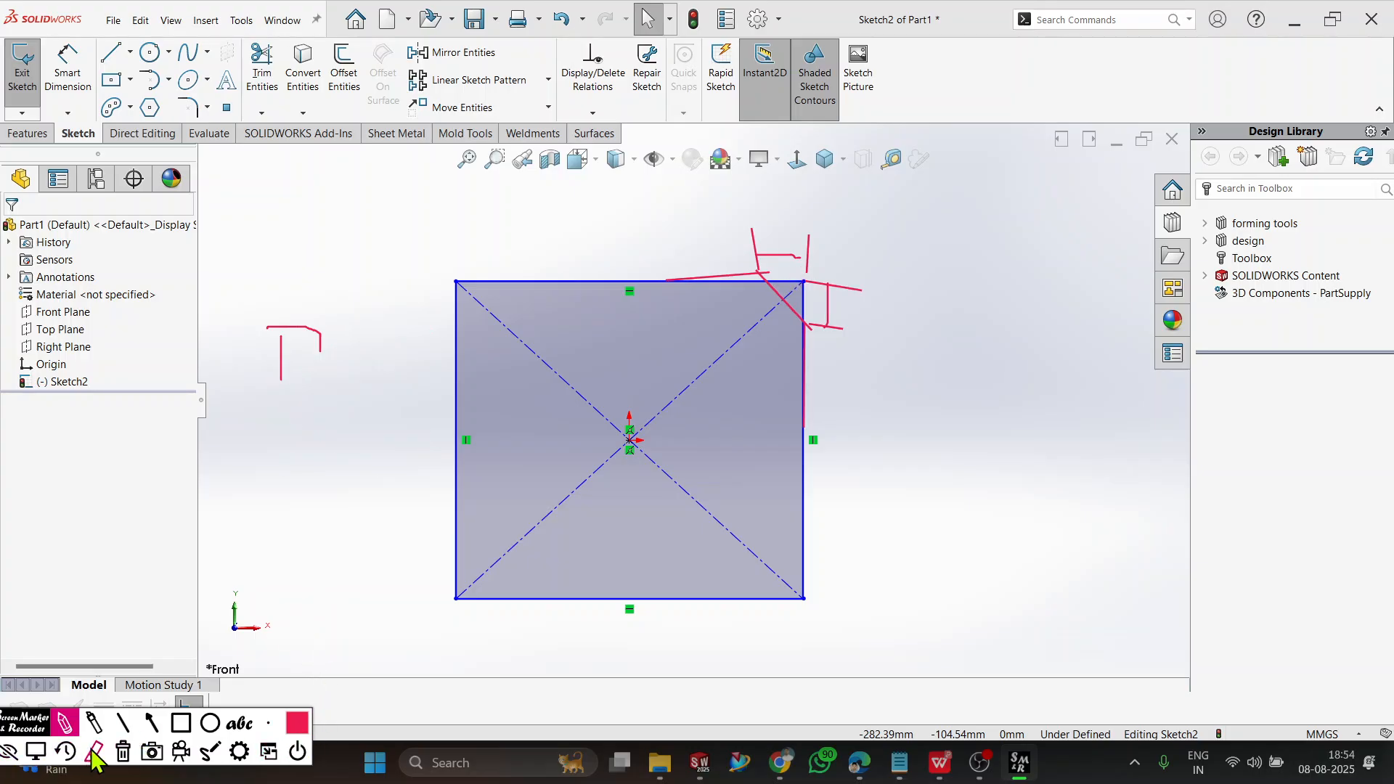
left_click(43, 755)
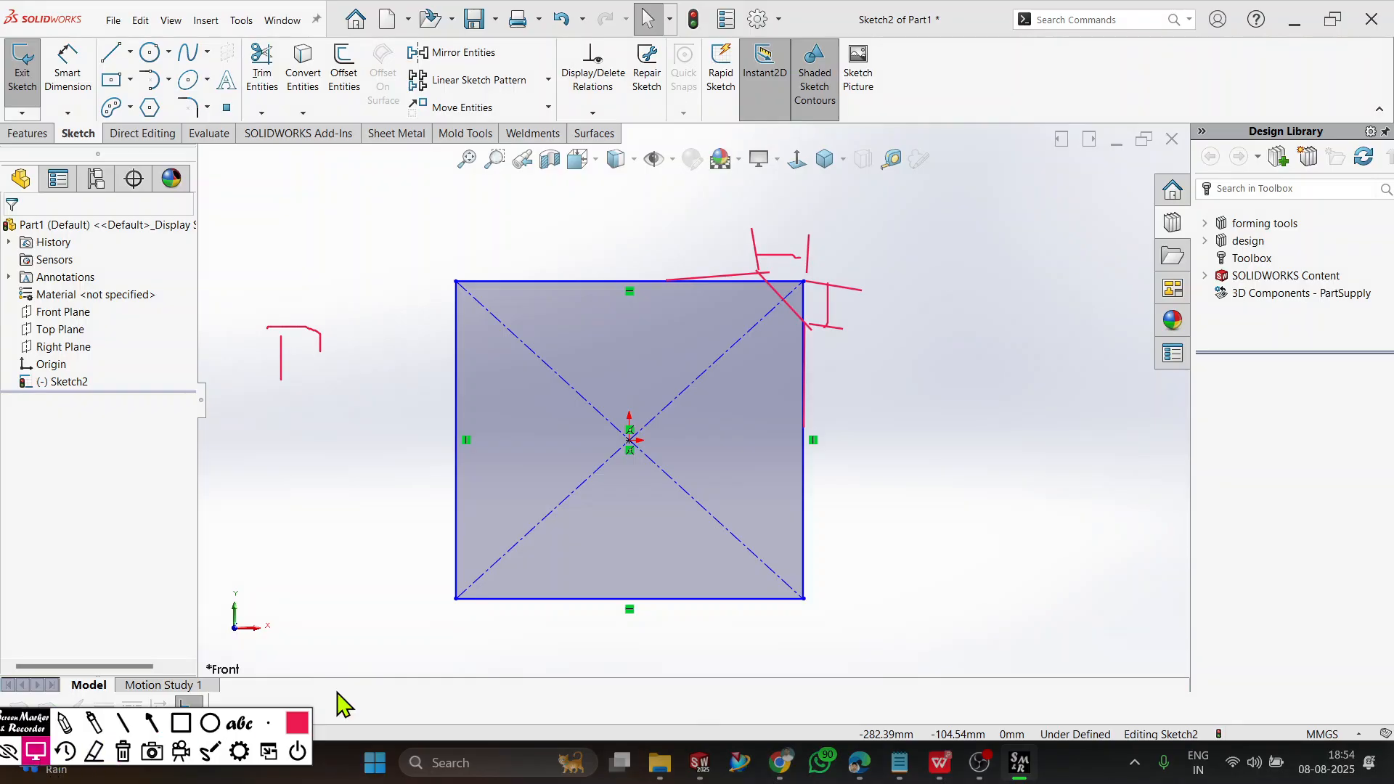
Apply an Angle-distance Sketch Chamfer of 20 mm and 30° between the rectangle's top and right edges.
left_click(207, 107)
left_click(215, 149)
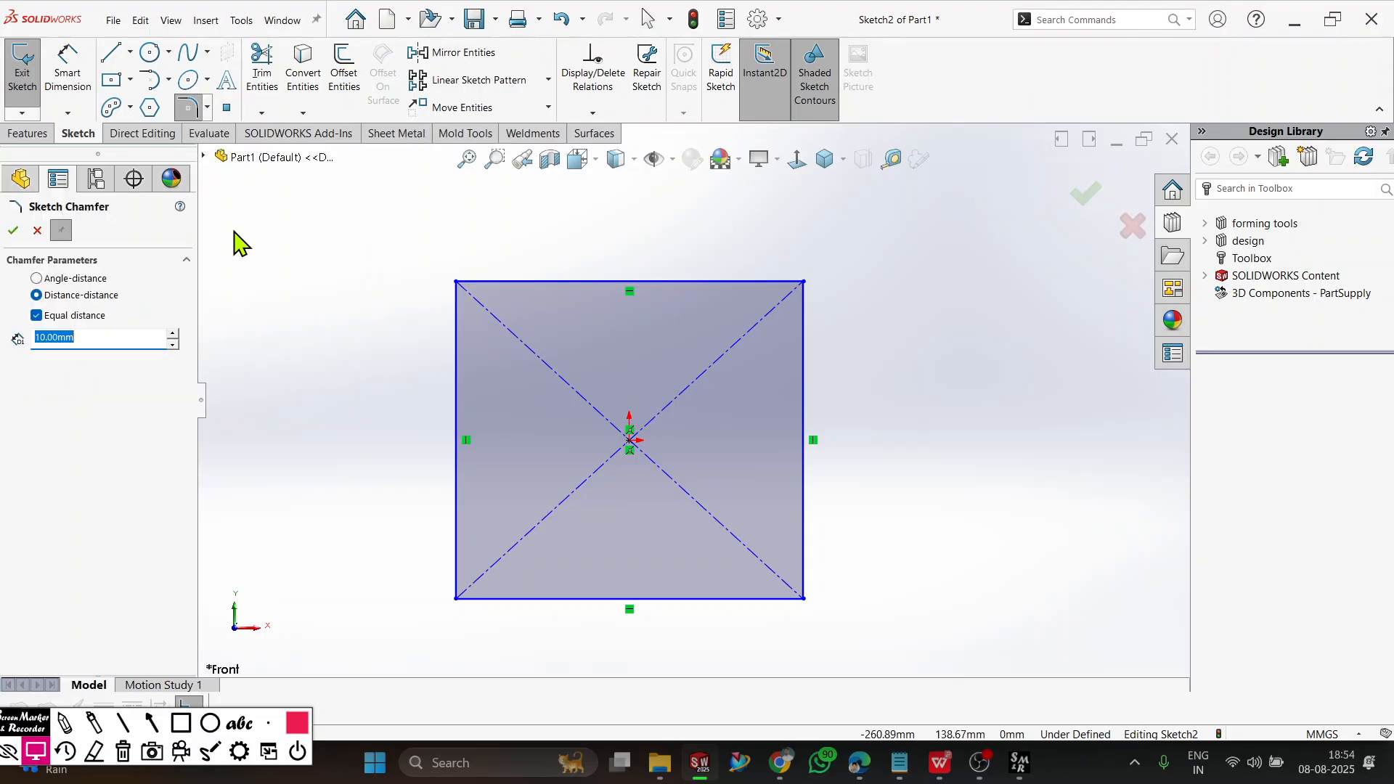
left_click(35, 281)
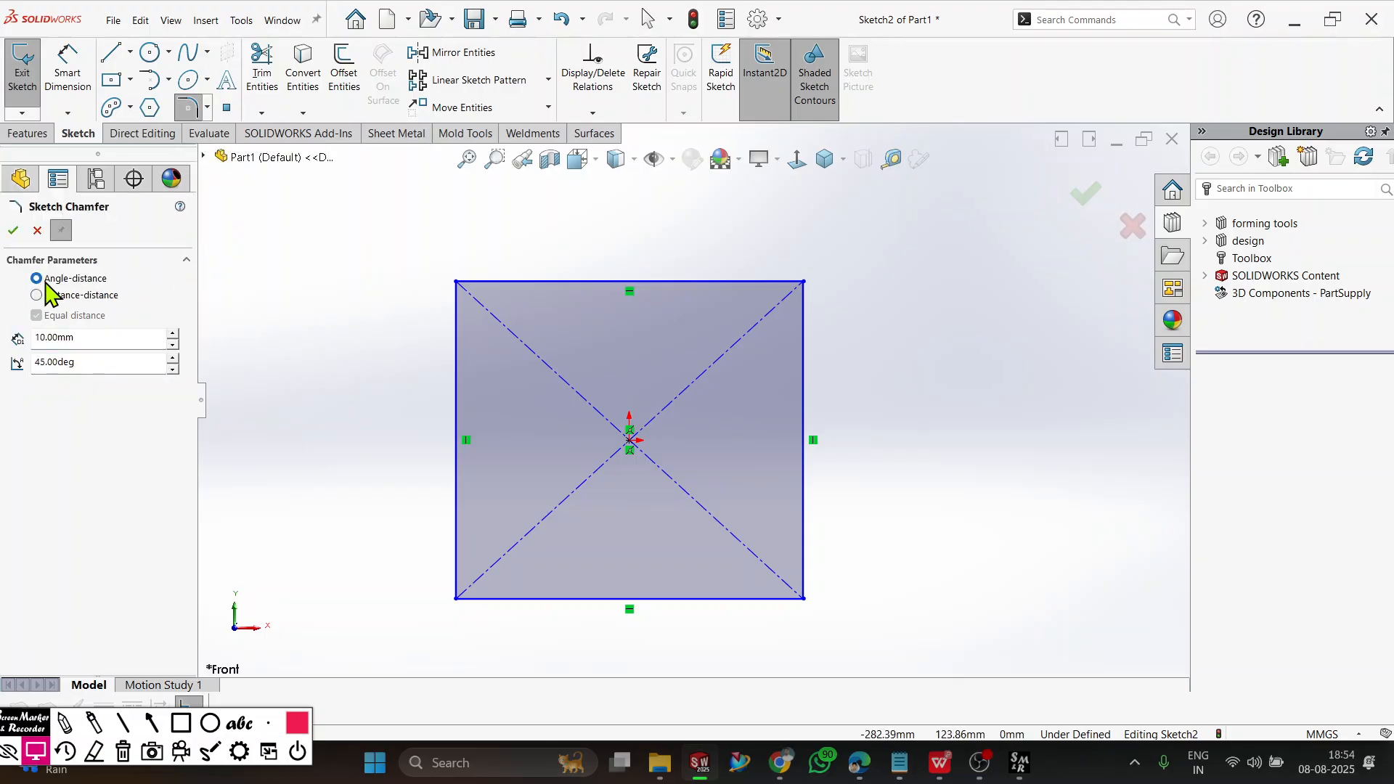
left_click(106, 338)
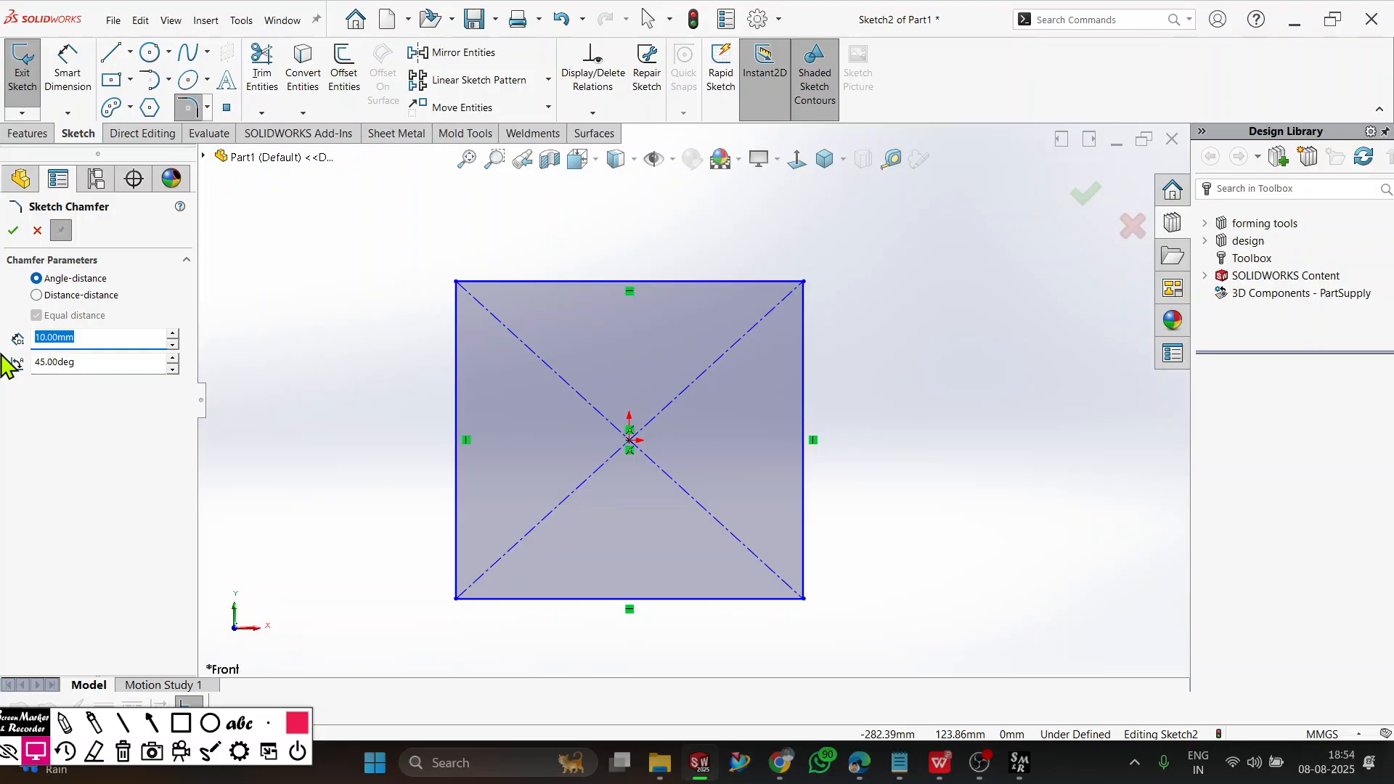
type("2")
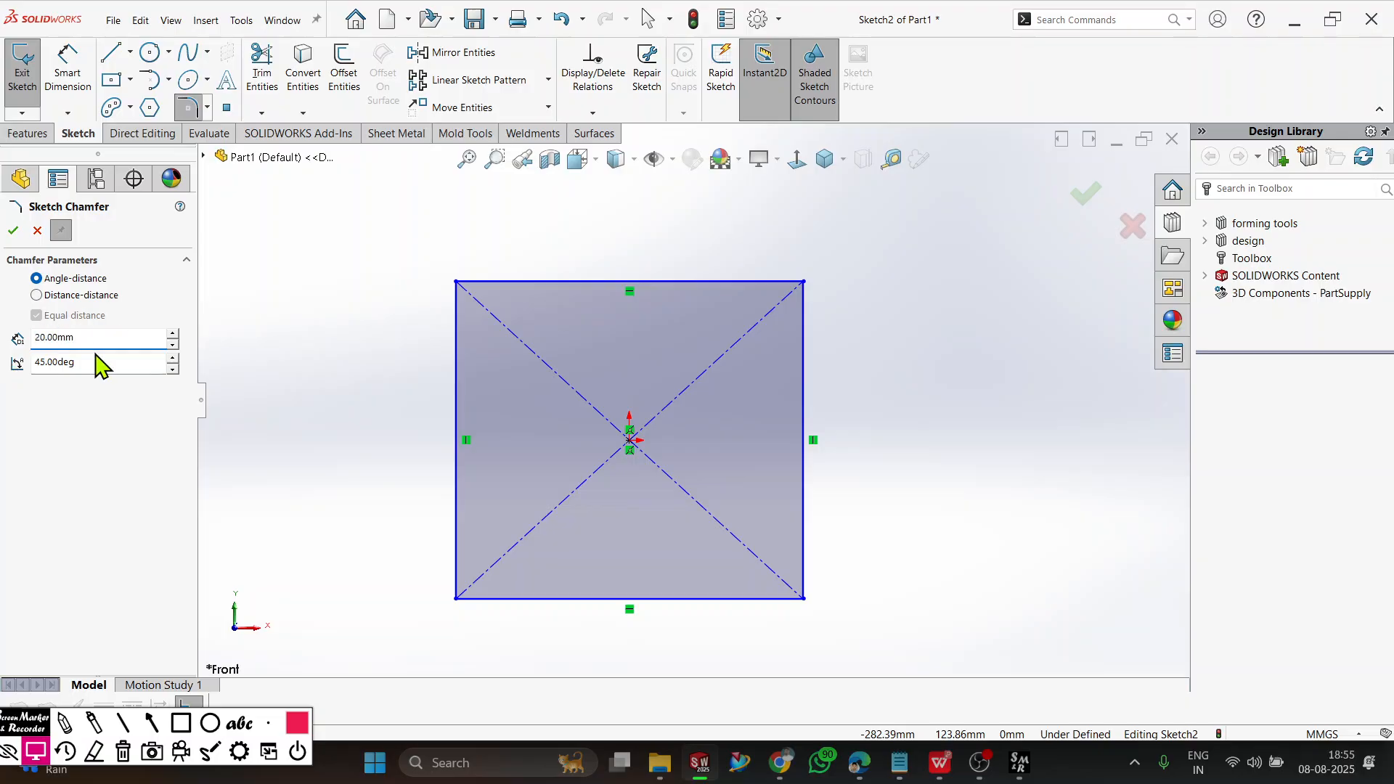
left_click(97, 363)
type("30")
left_click(95, 341)
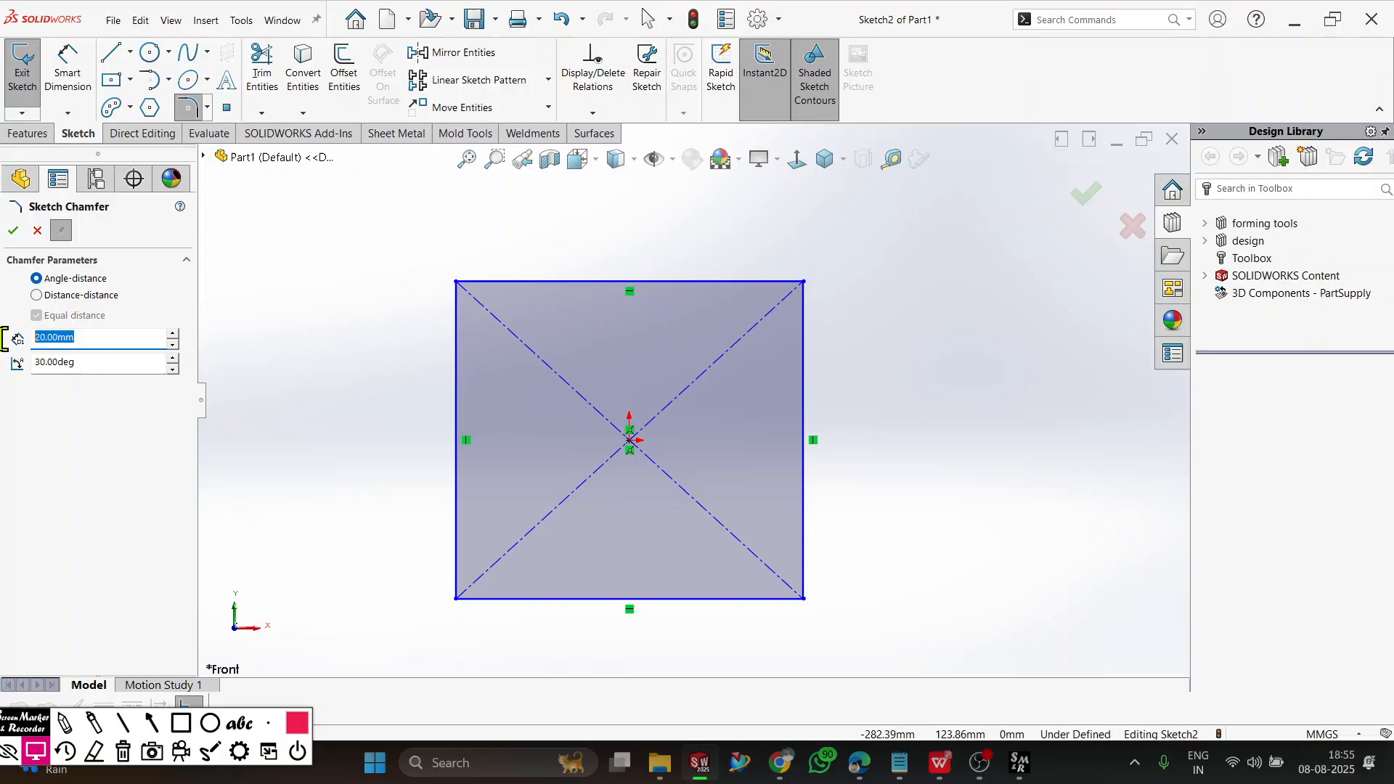
left_click(109, 362)
left_click(109, 339)
left_click(245, 539)
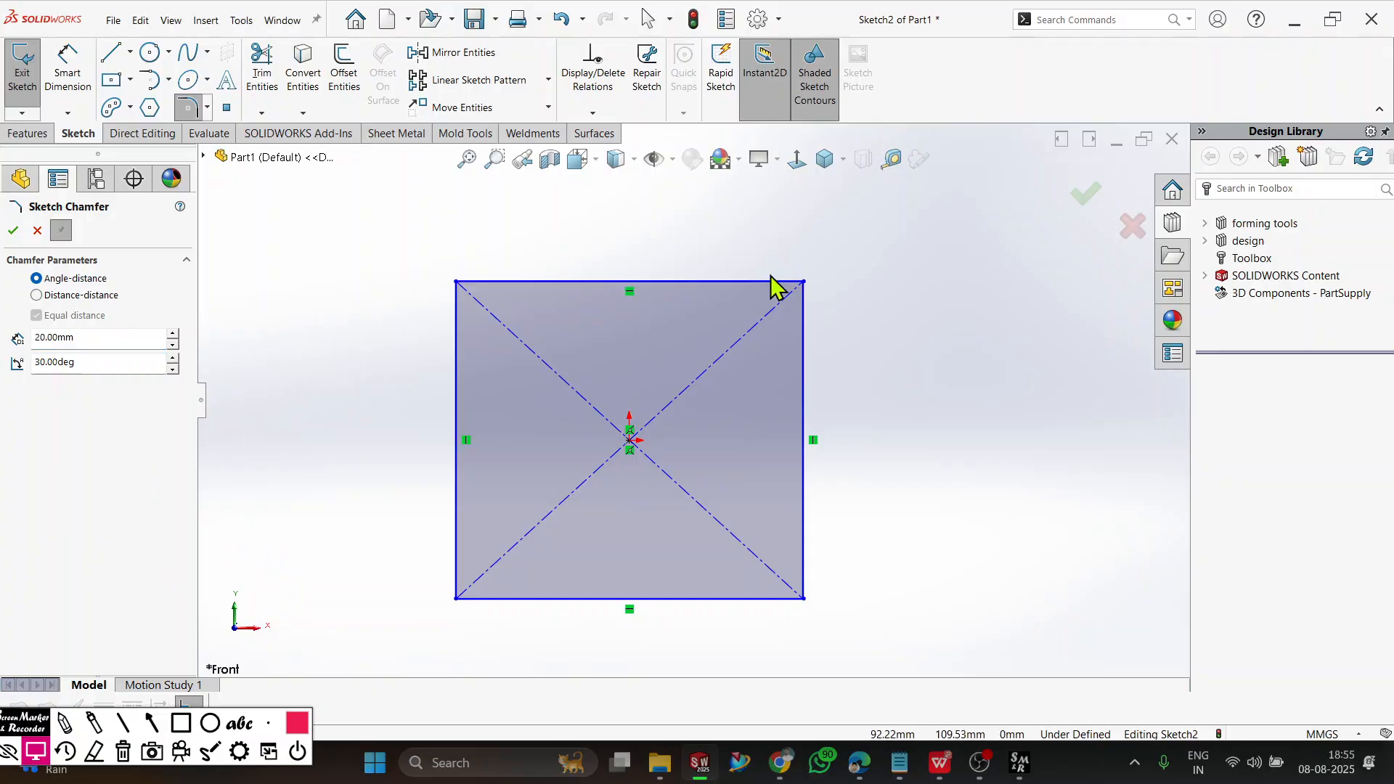
left_click(733, 282)
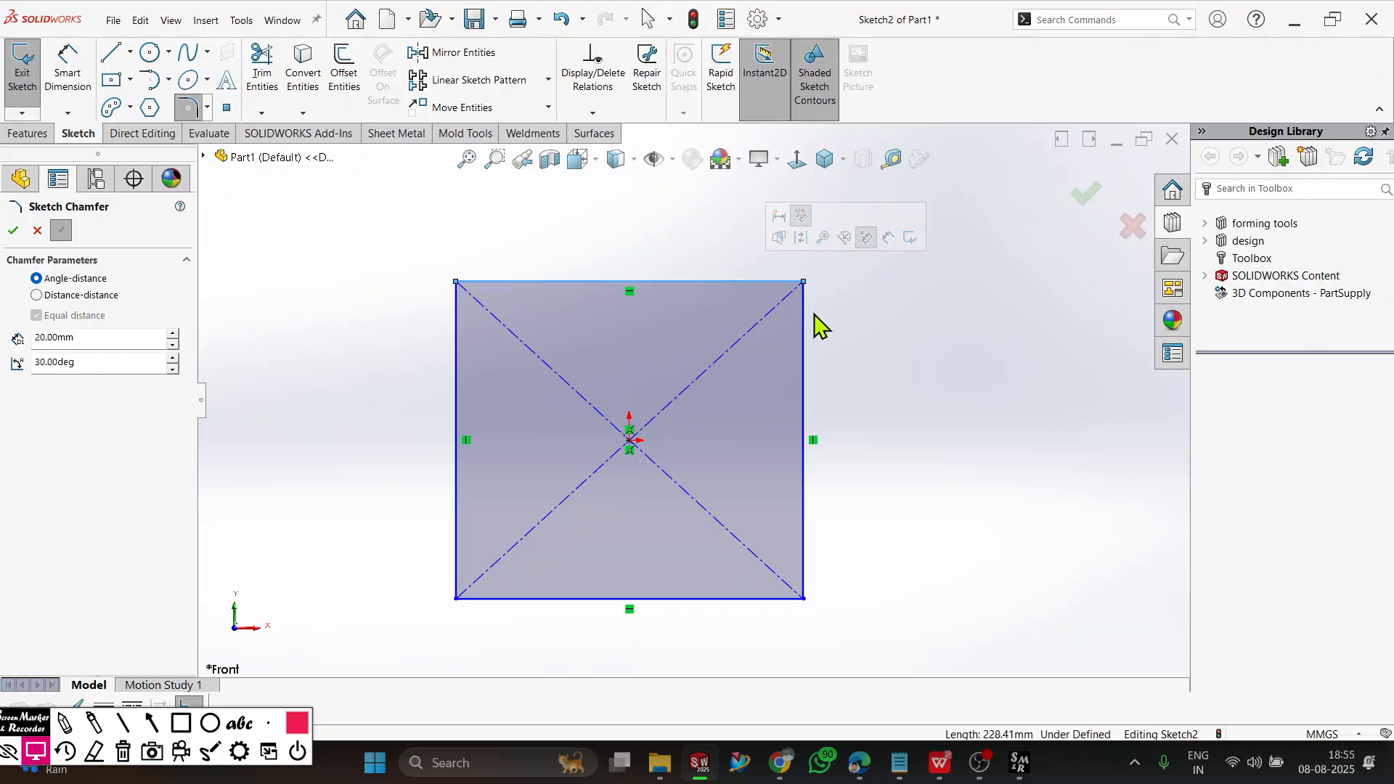
left_click(804, 332)
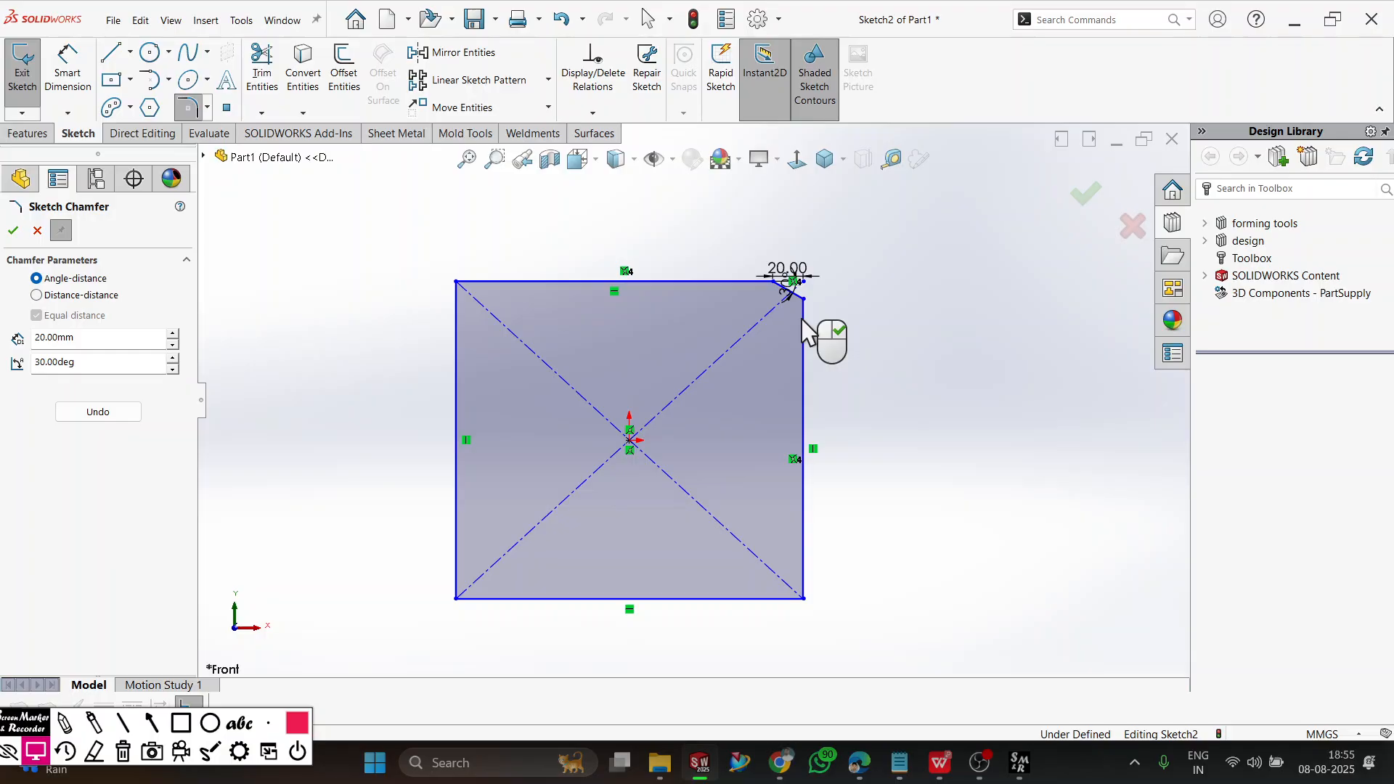
Reposition the upper-right chamfer's 20 mm distance dimension above the rectangle and its 30° angle dimension outside the right edge.
double_click(800, 278)
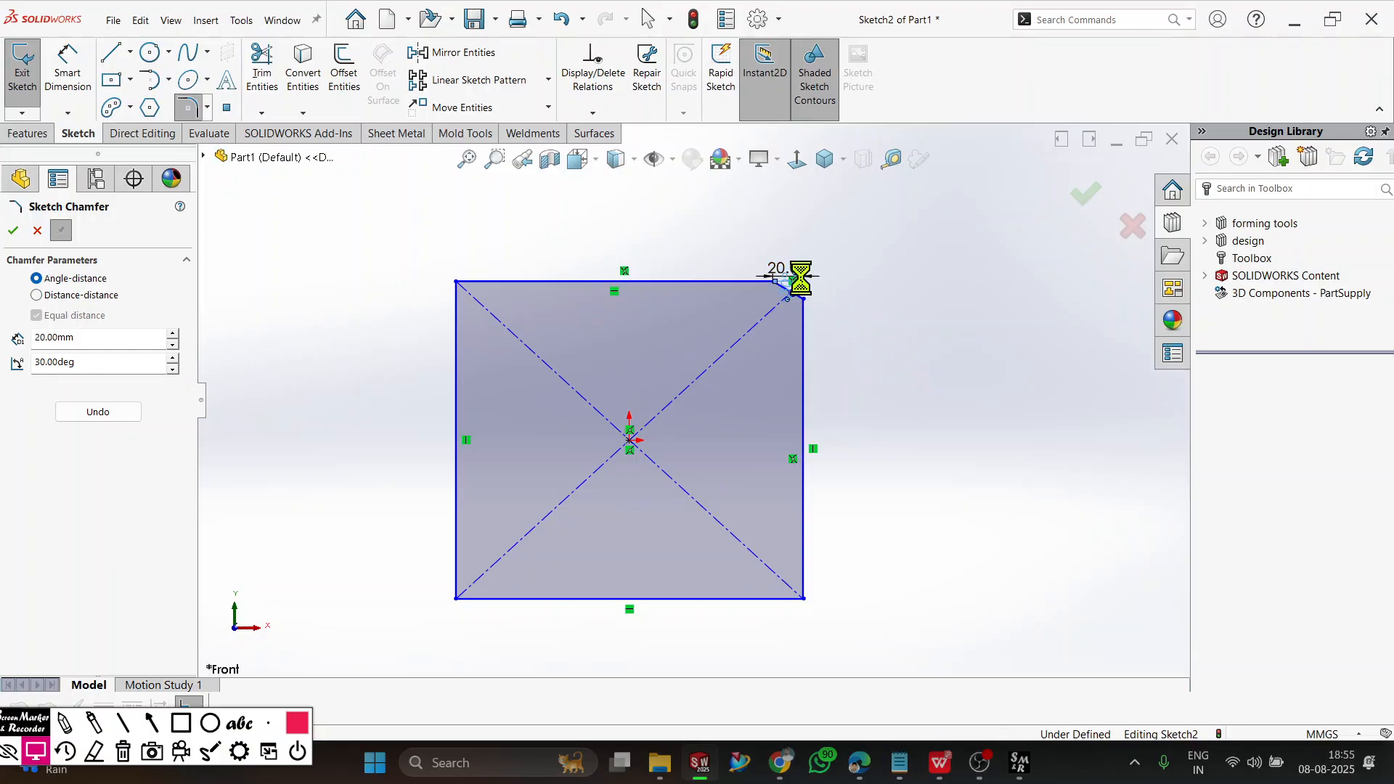
left_click(691, 250)
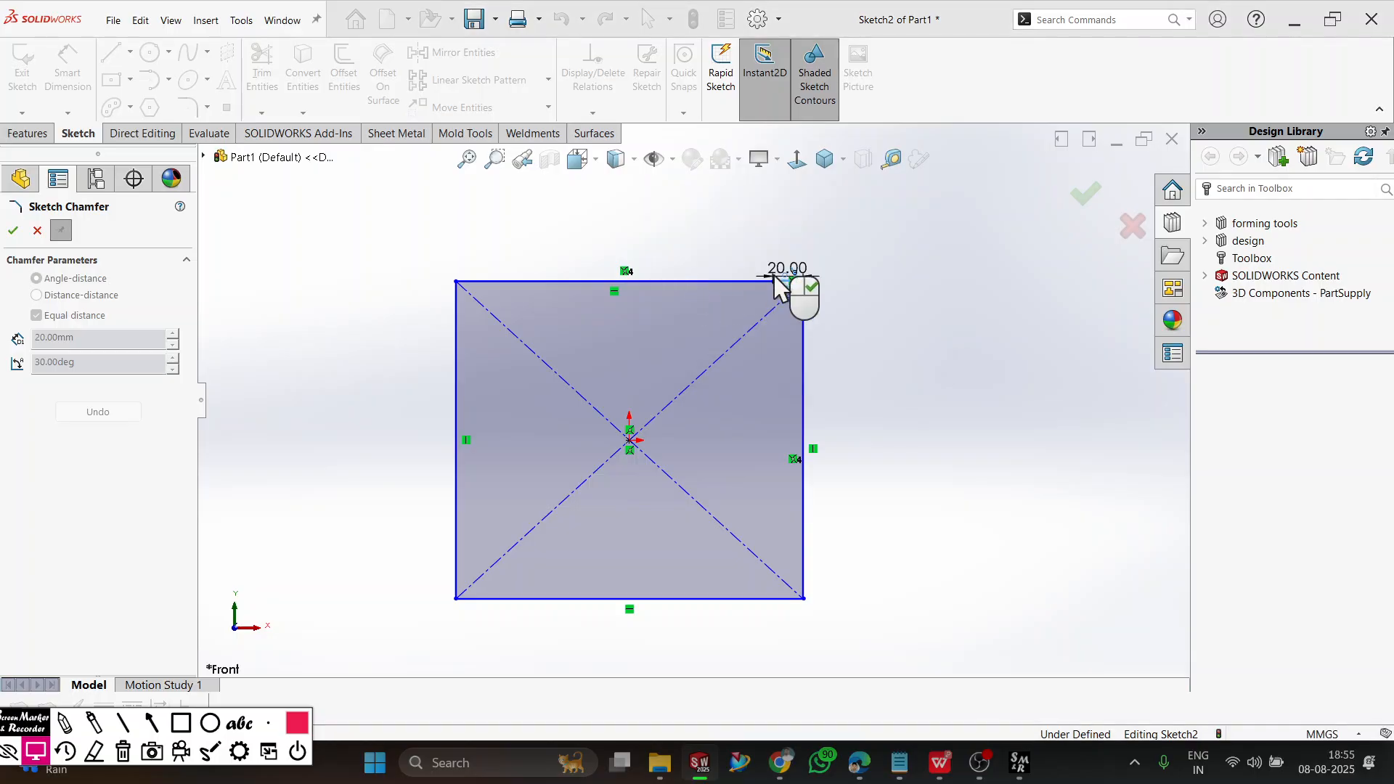
left_click_drag(790, 275, 786, 212)
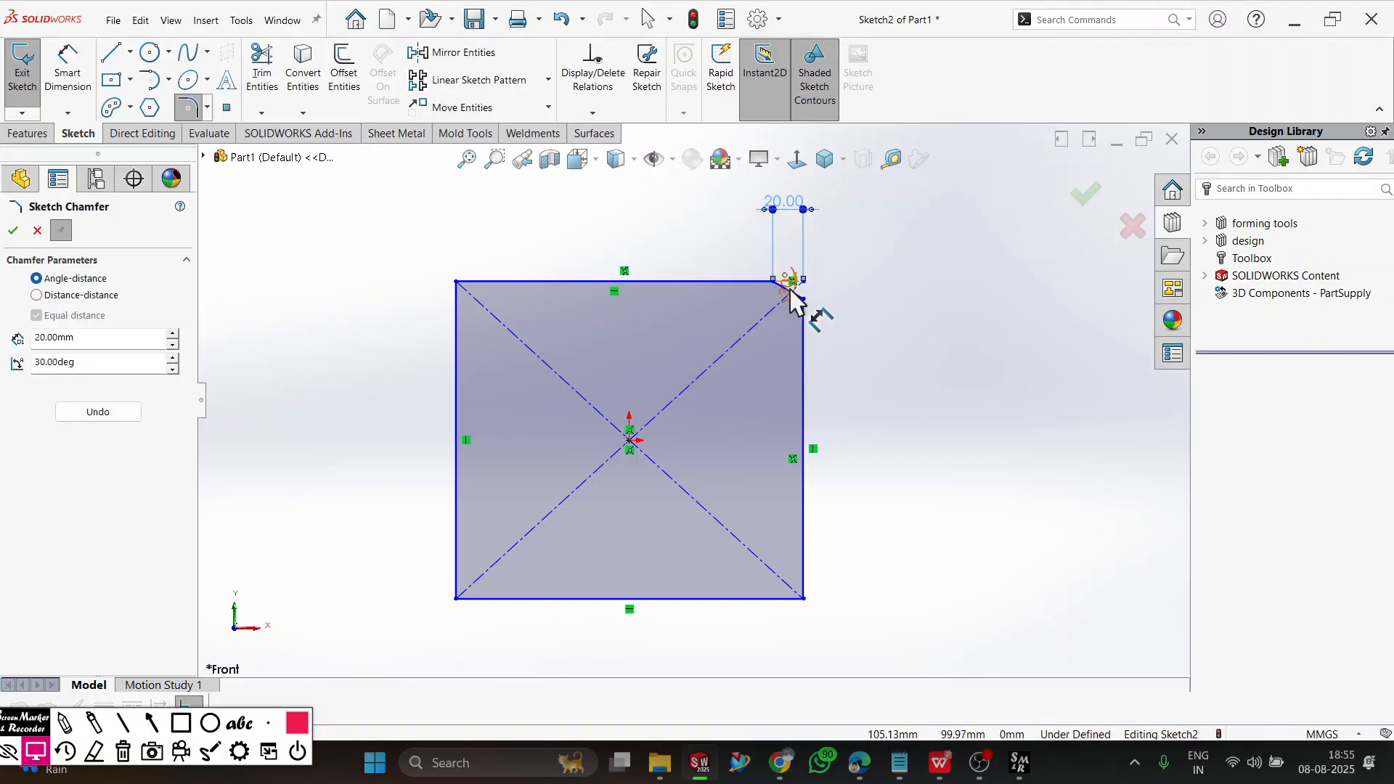
left_click_drag(797, 301, 889, 342)
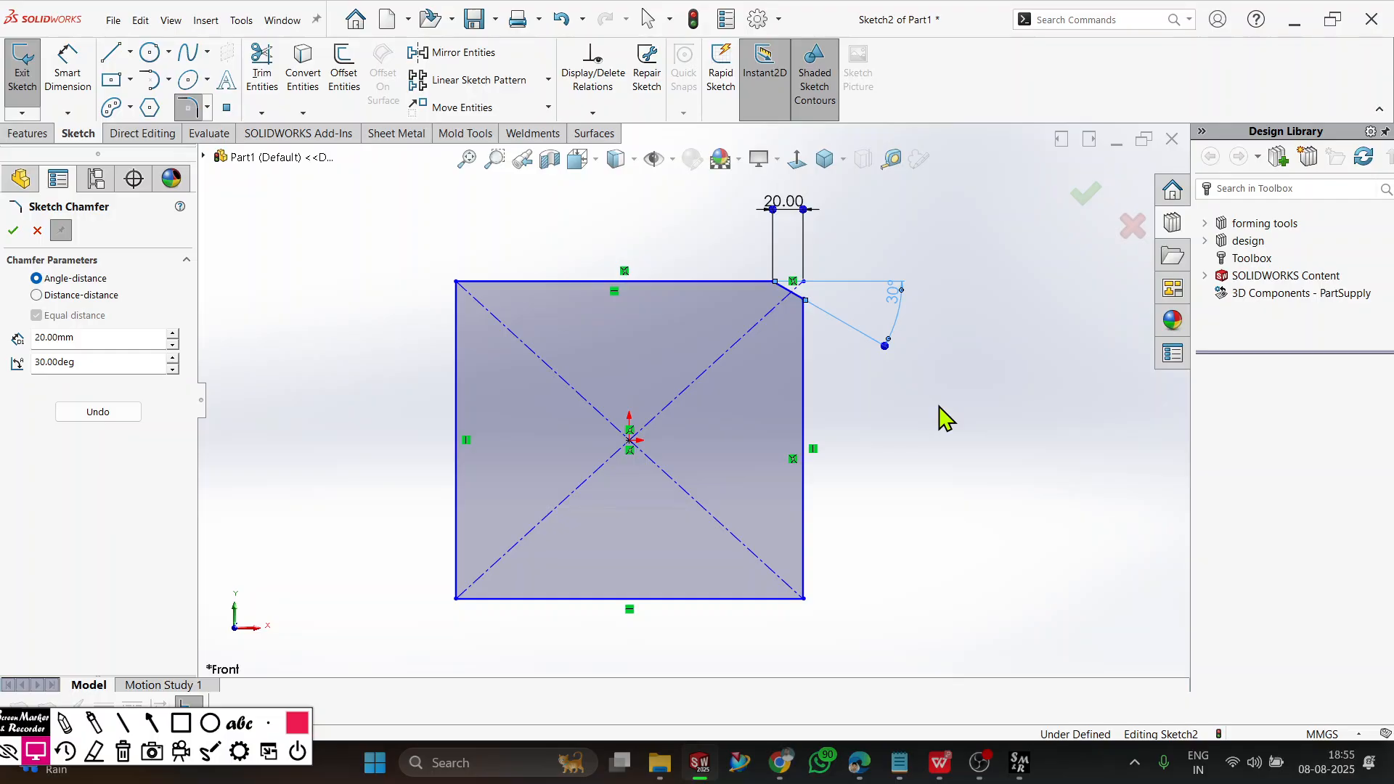
left_click_drag(102, 335, 5, 323)
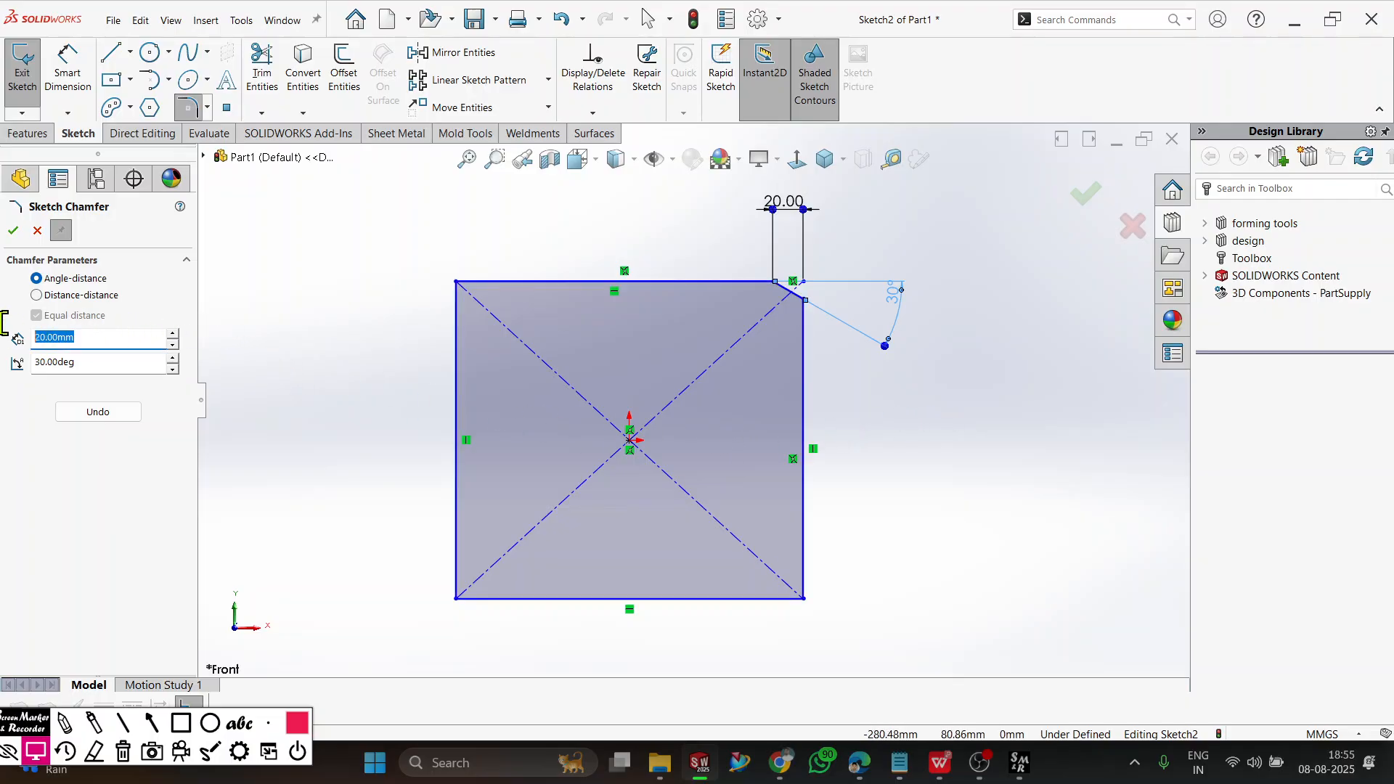
type("30")
left_click_drag(76, 361, 13, 362)
type("48")
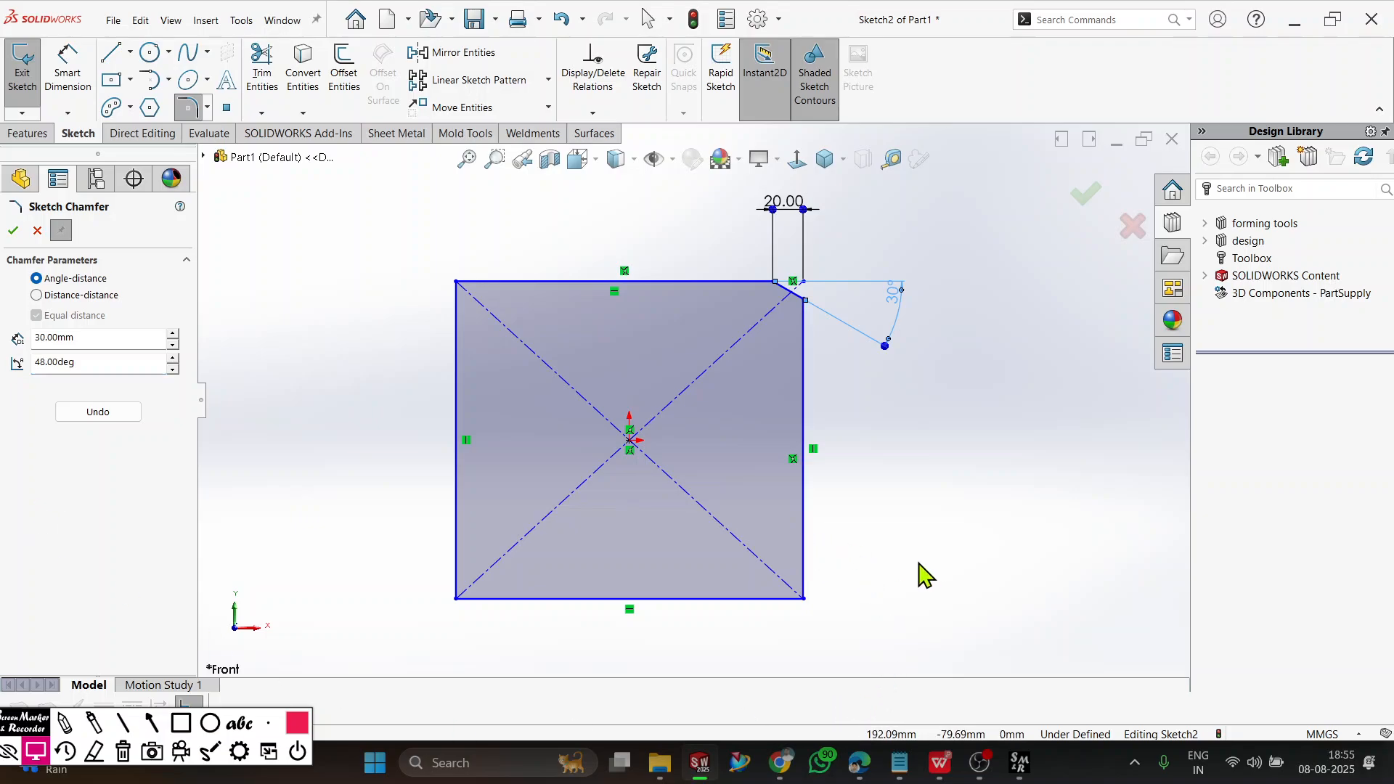
left_click(13, 230)
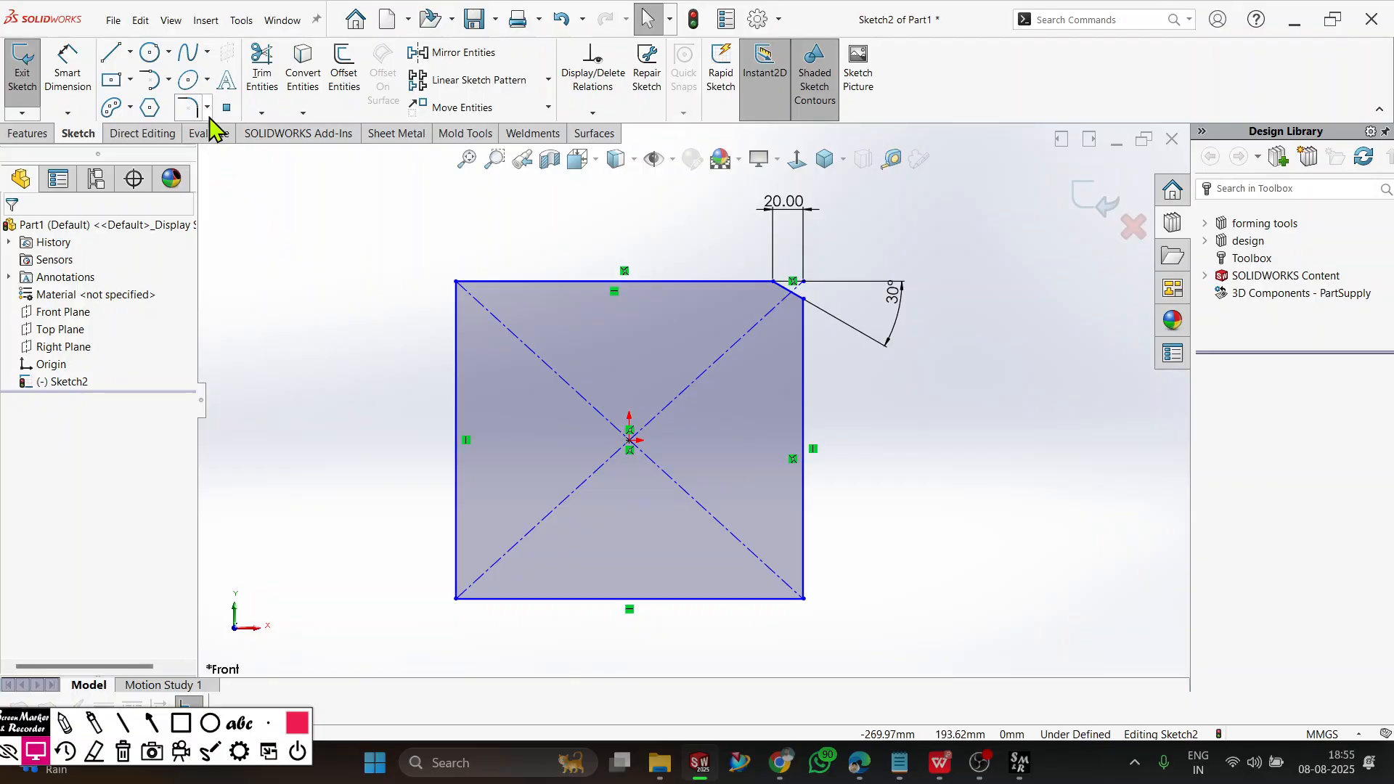
Apply an Angle-distance Sketch Chamfer of 20 mm and 60° between the rectangle's right and bottom edges.
left_click(207, 108)
left_click(218, 150)
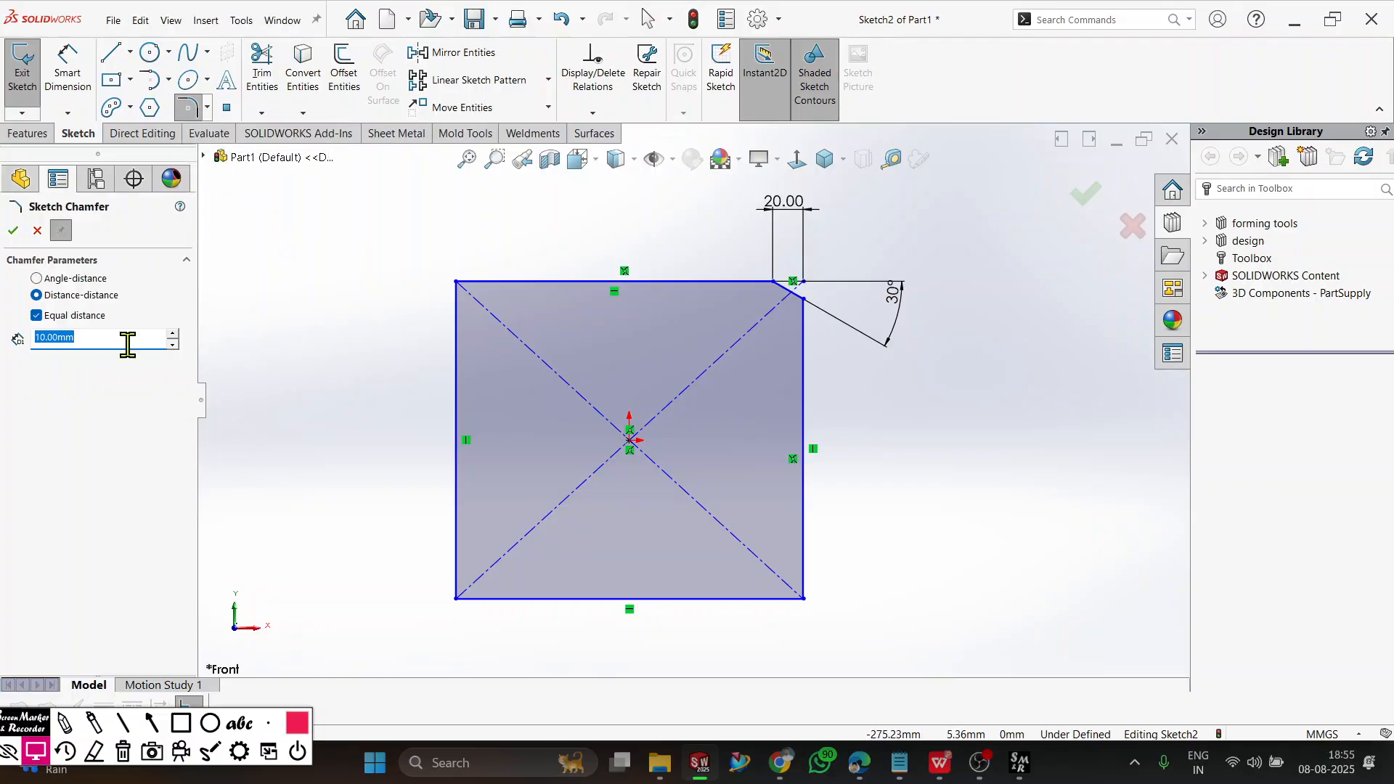
left_click(68, 281)
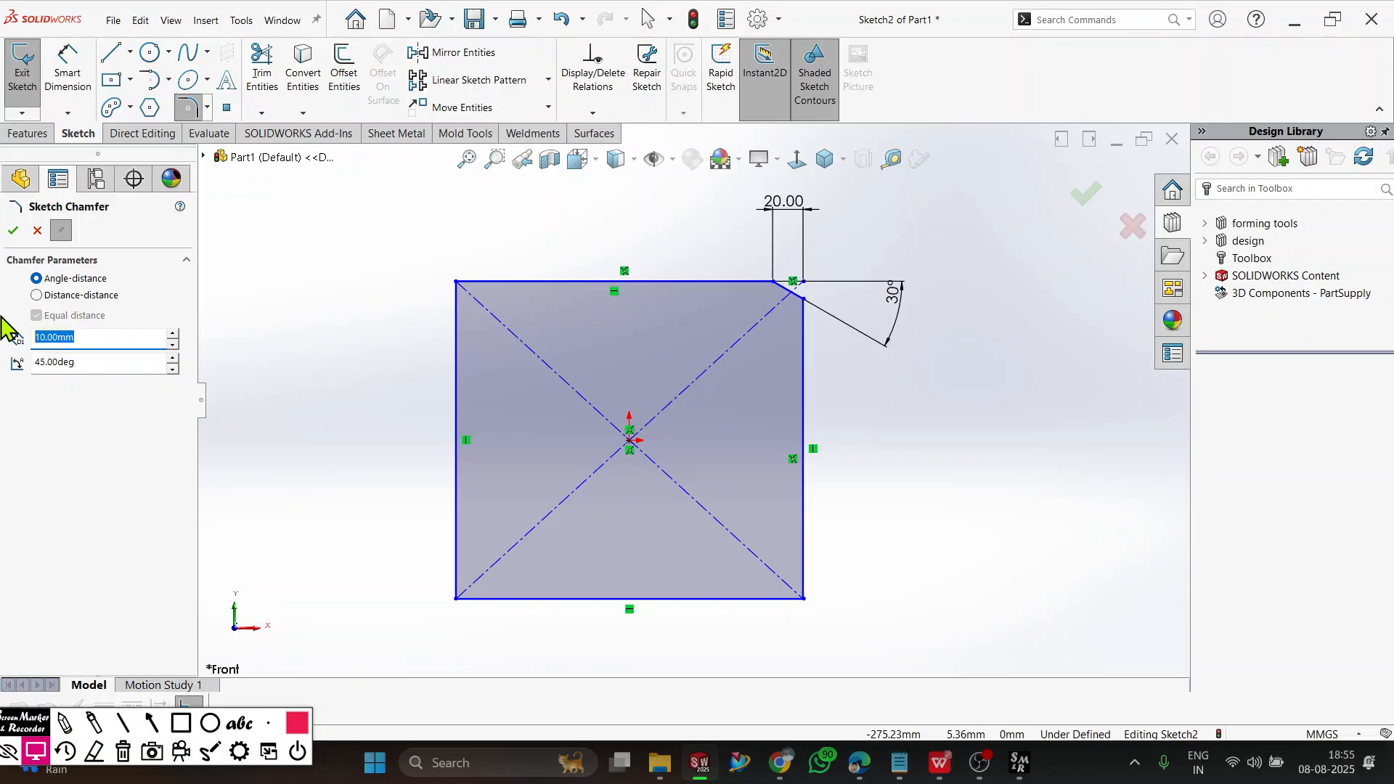
type("20")
key("Tab")
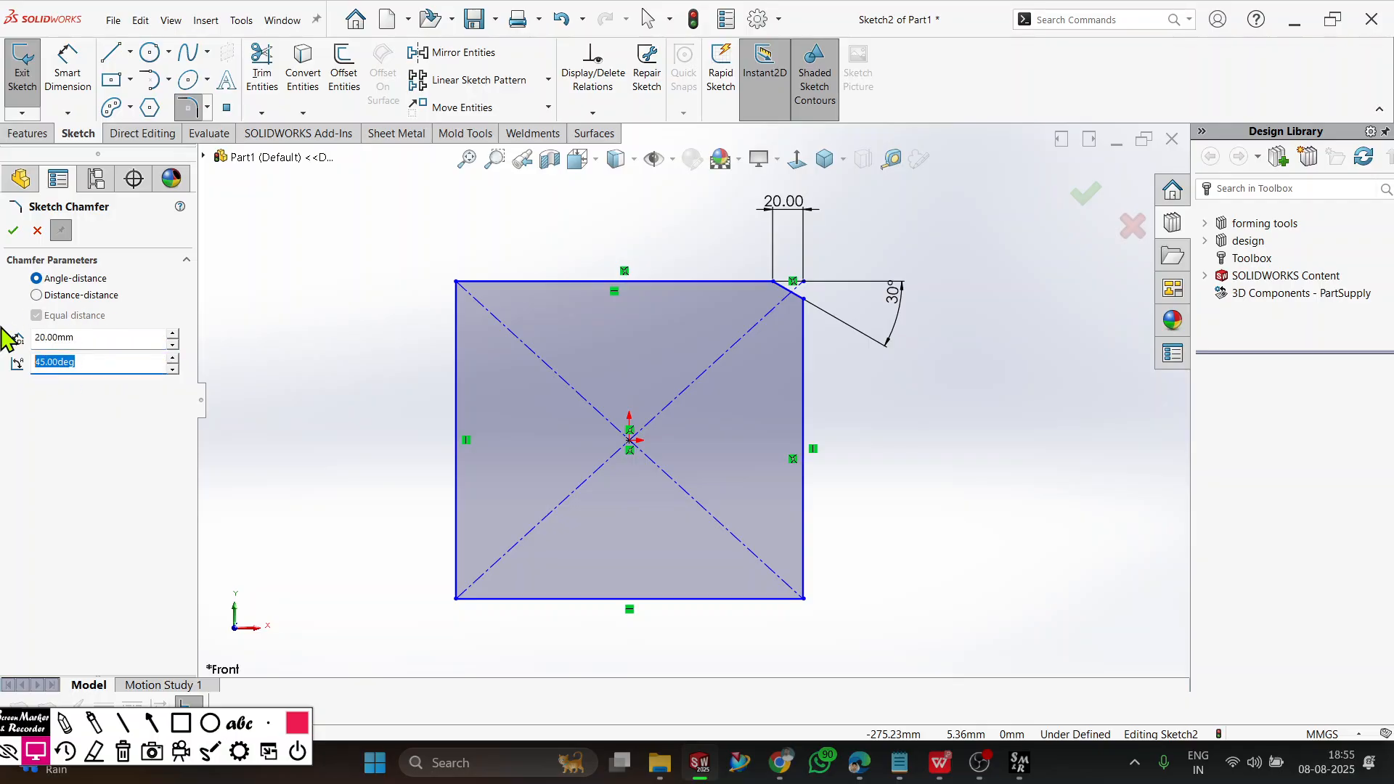
type("30")
left_click(803, 562)
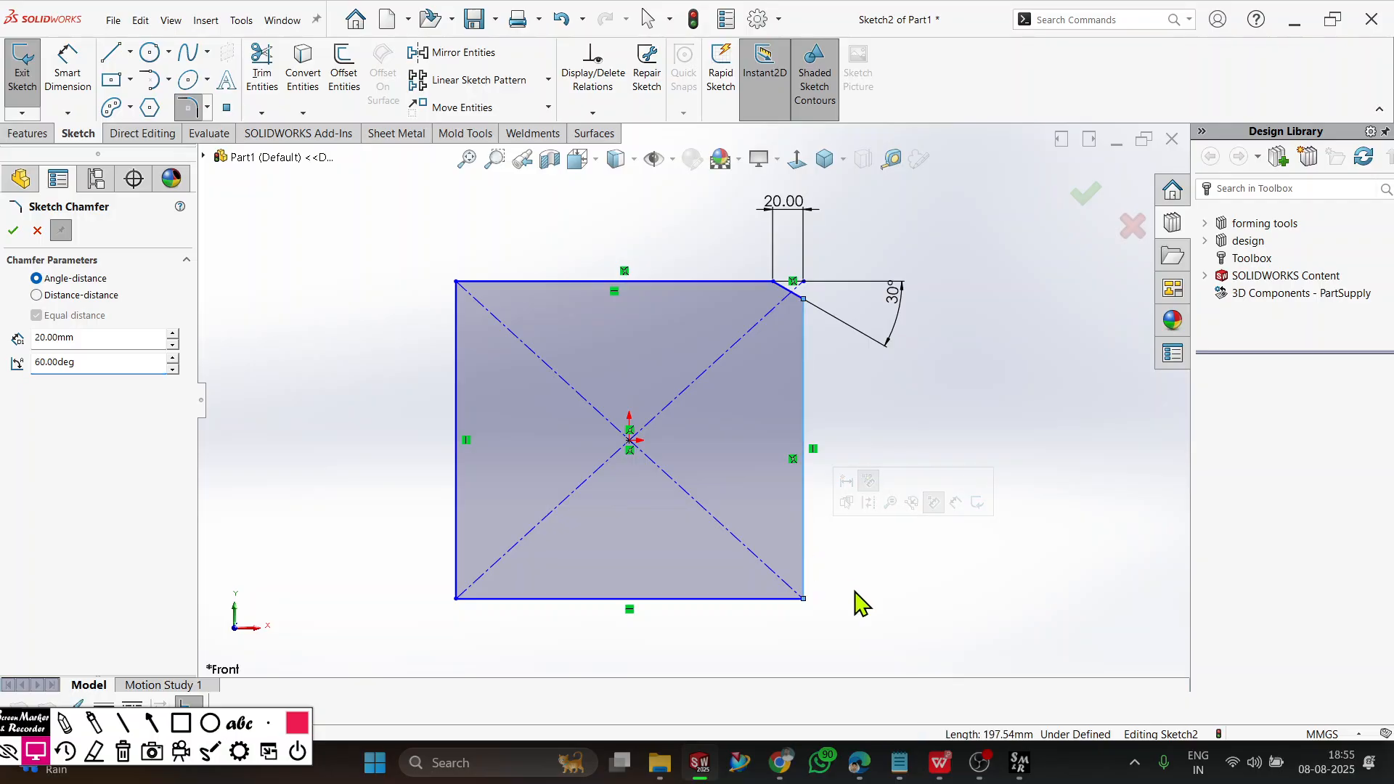
left_click(703, 600)
scroll(847, 613, "down", 4)
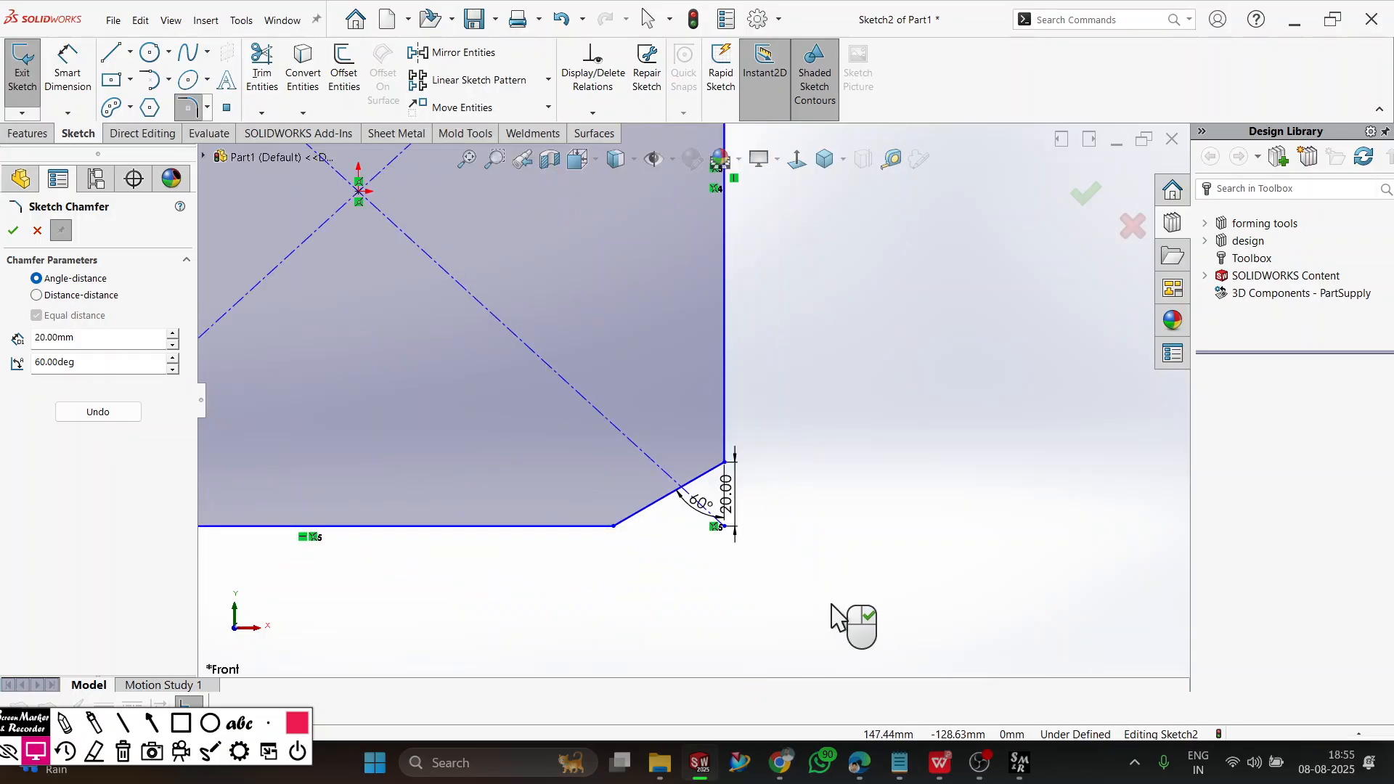
Reposition the lower-right chamfer's 20 mm dimension outside the right edge and its 60° dimension below the bottom edge.
left_click_drag(751, 519, 835, 528)
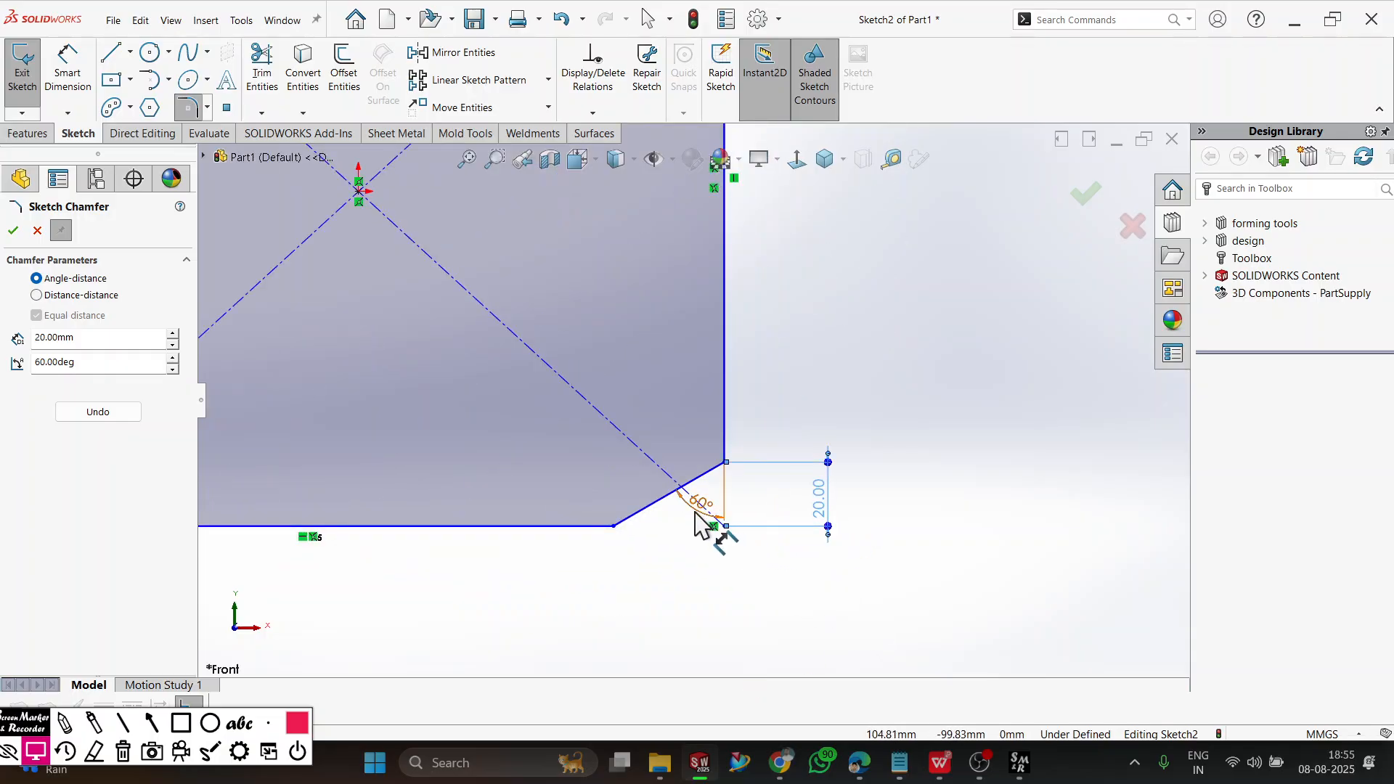
left_click_drag(710, 529, 657, 639)
scroll(806, 632, "up", 5)
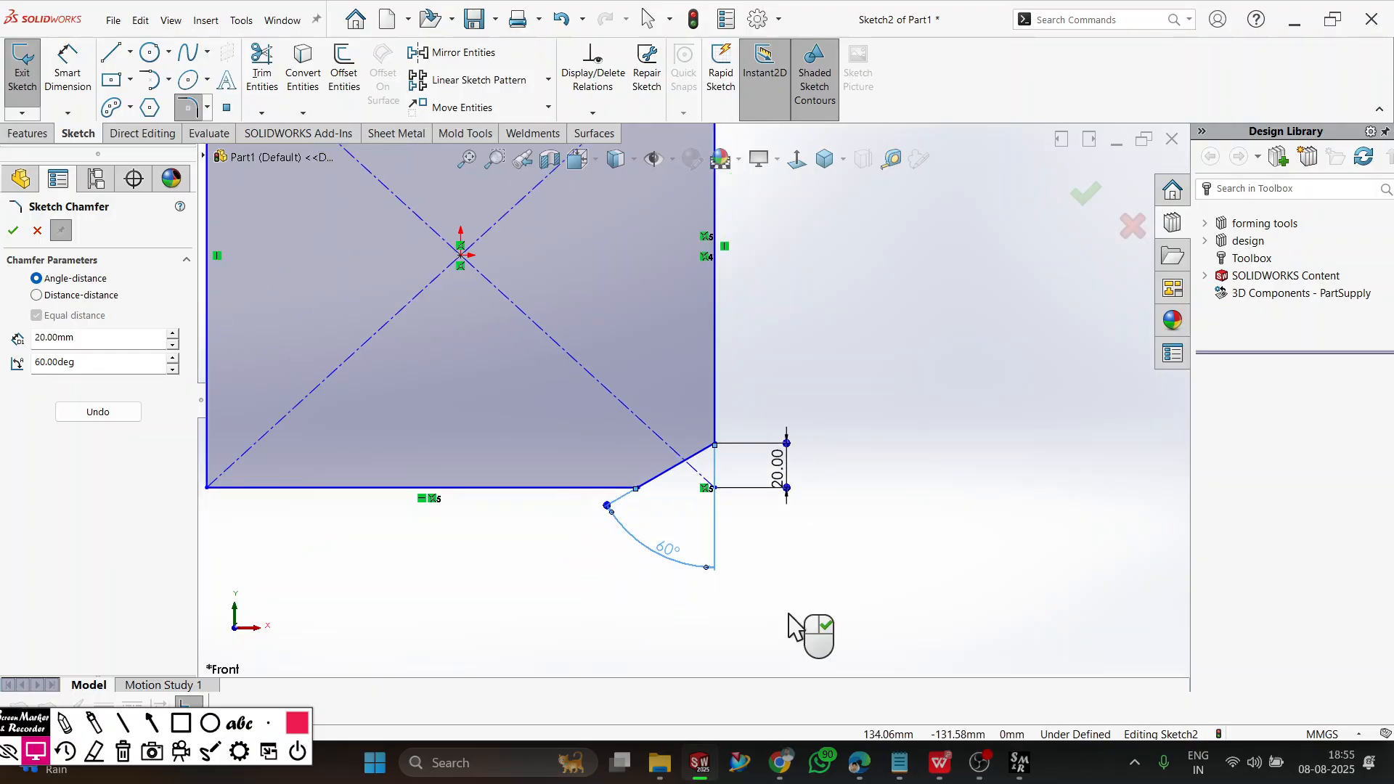
scroll(458, 343, "up", 2)
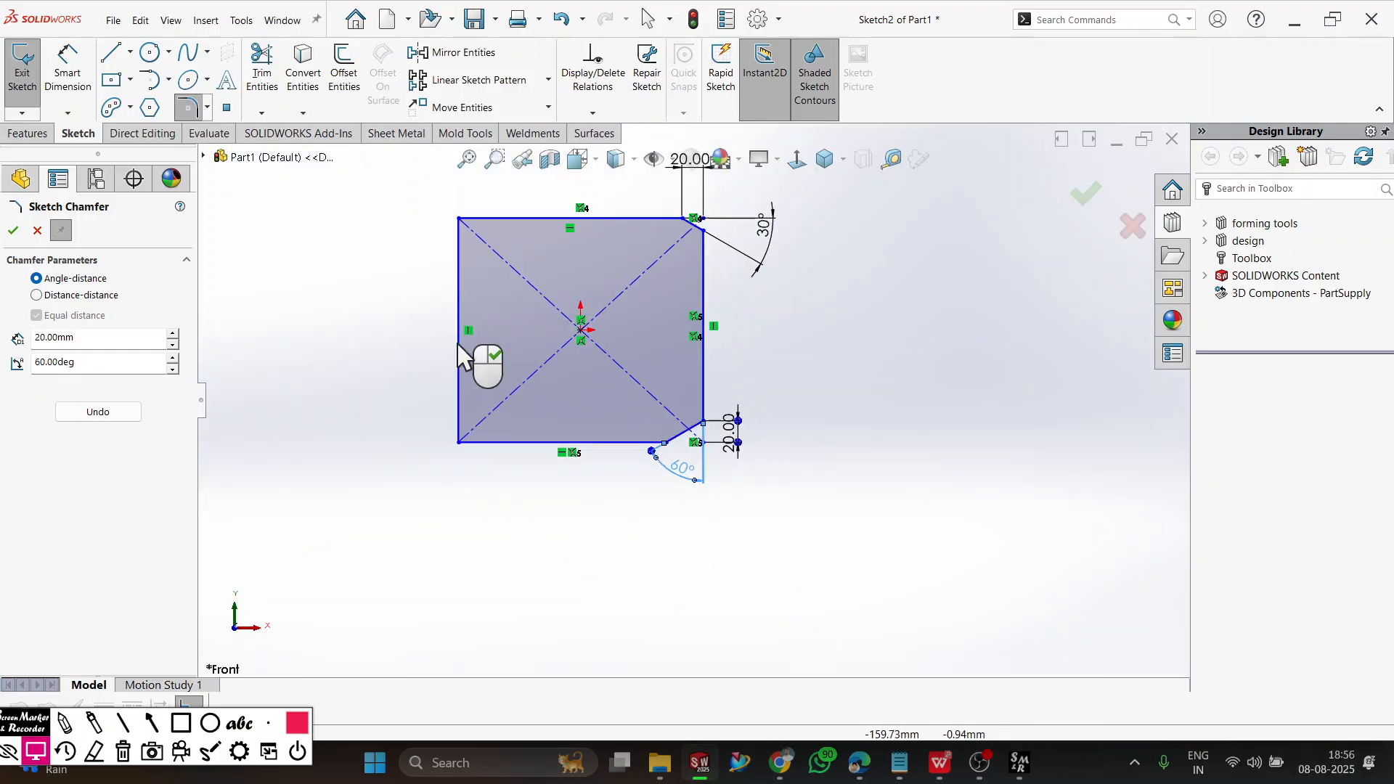
scroll(459, 317, "down", 2)
left_click(66, 298)
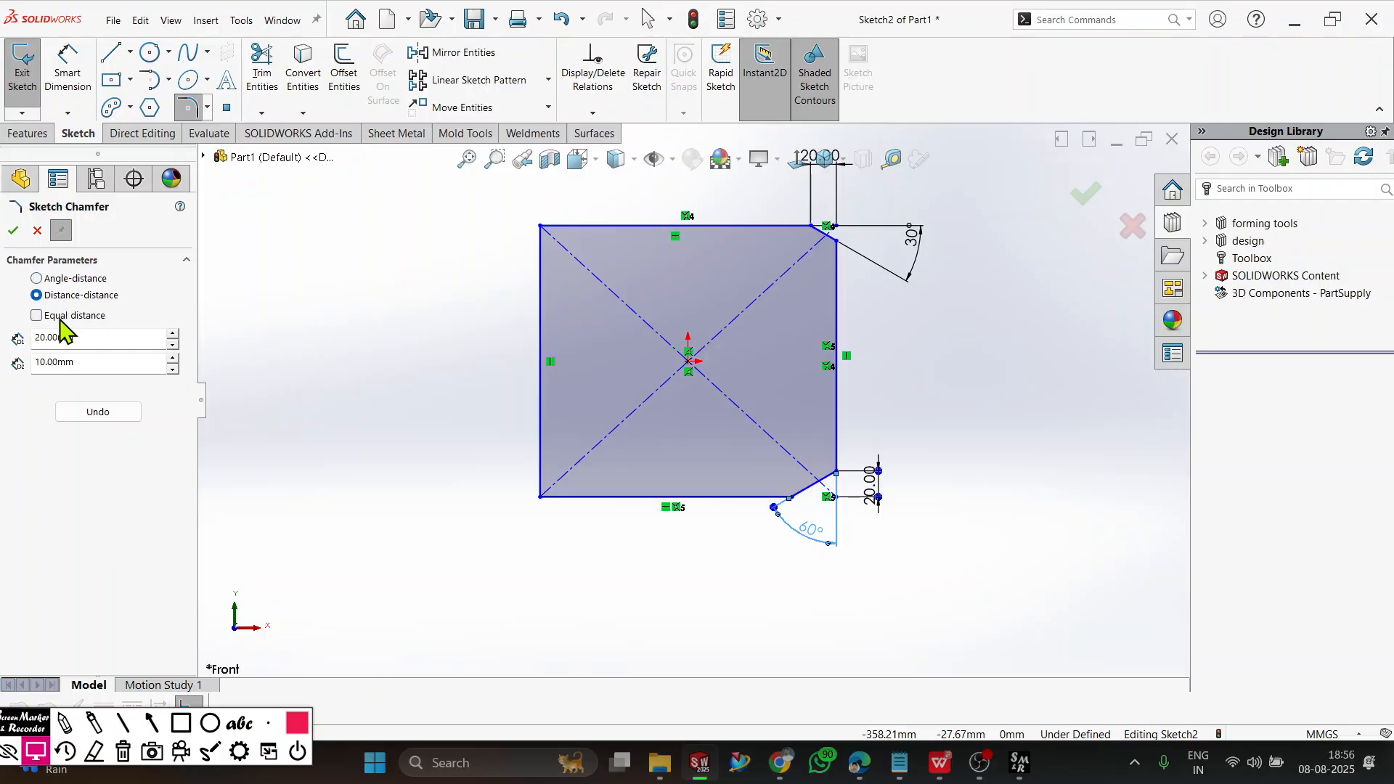
left_click(61, 319)
left_click_drag(109, 338, 16, 361)
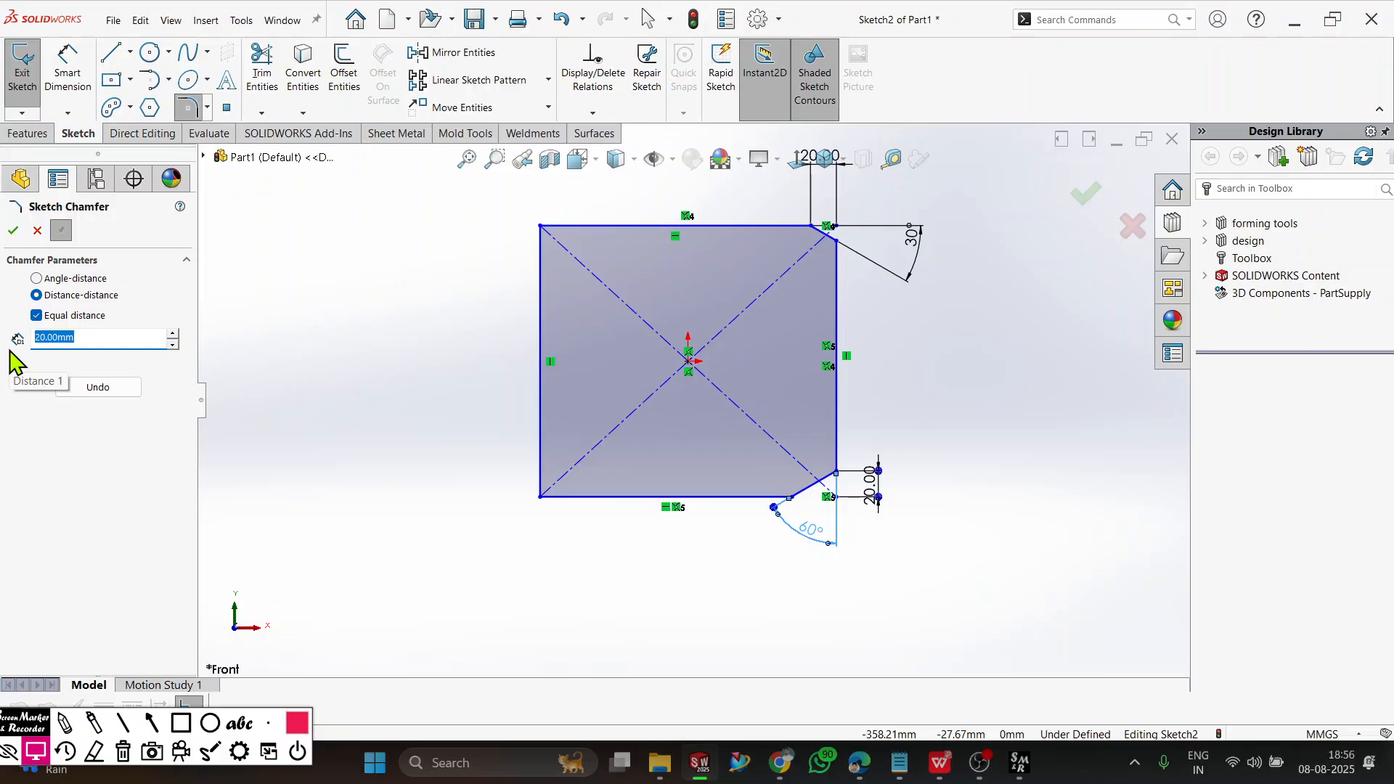
type("3")
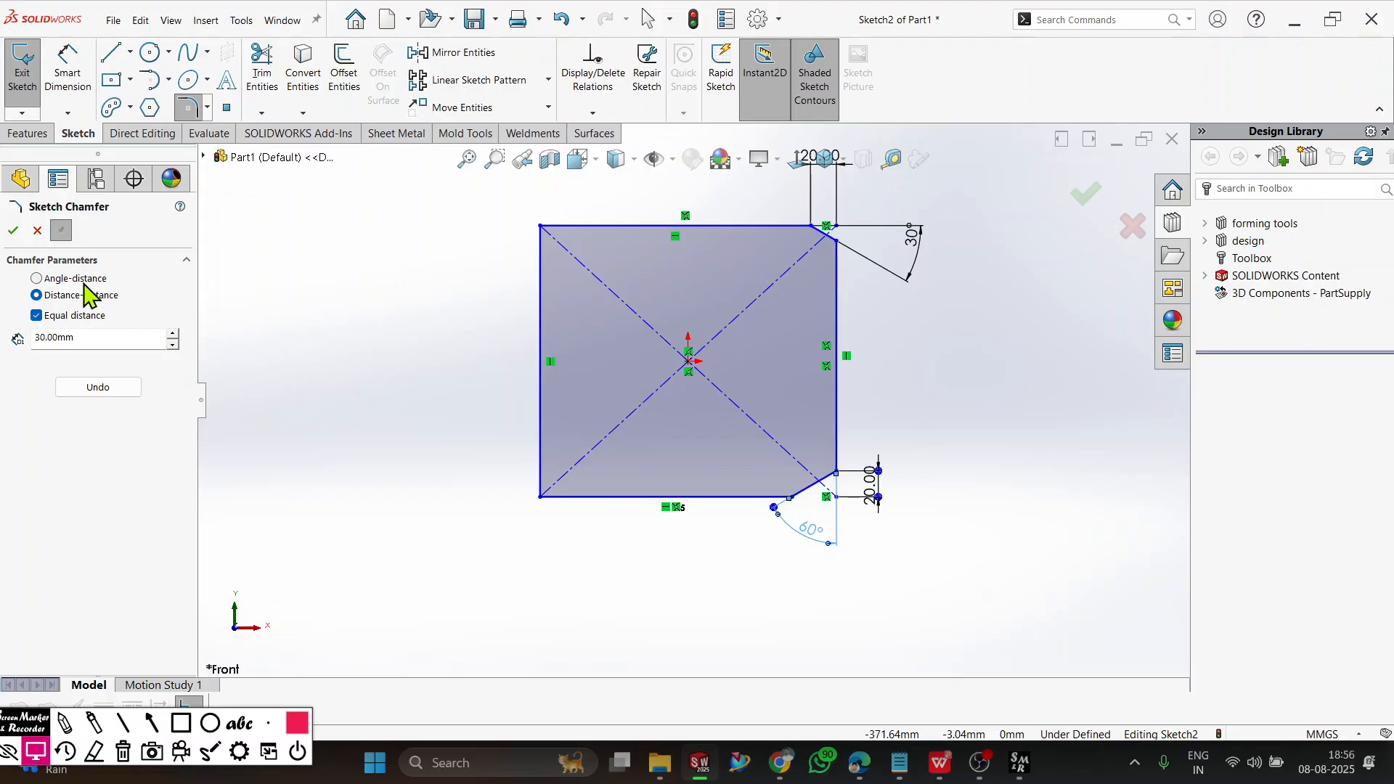
left_click(37, 230)
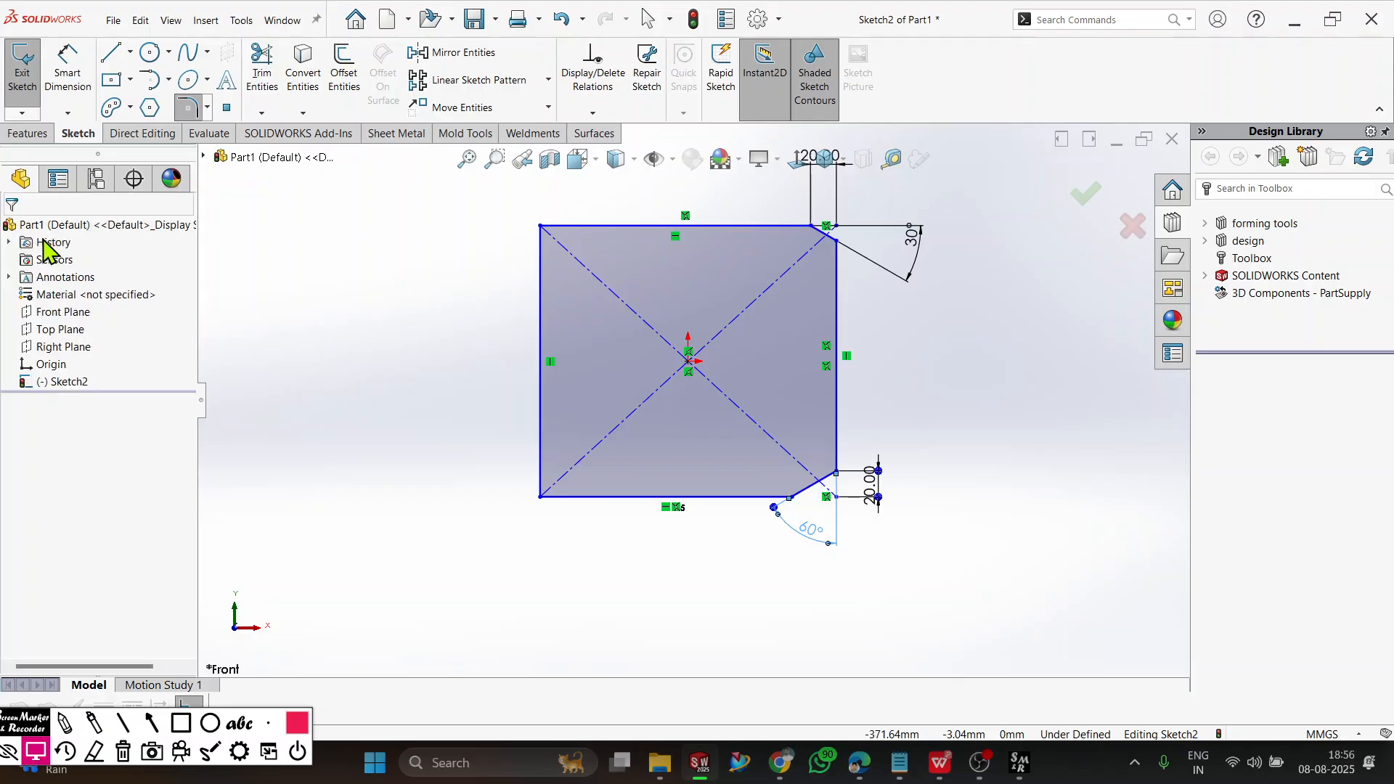
Apply a Distance-distance Sketch Chamfer with an equal distance of 30 mm at the rectangle's lower-left corner.
left_click(208, 108)
left_click(217, 150)
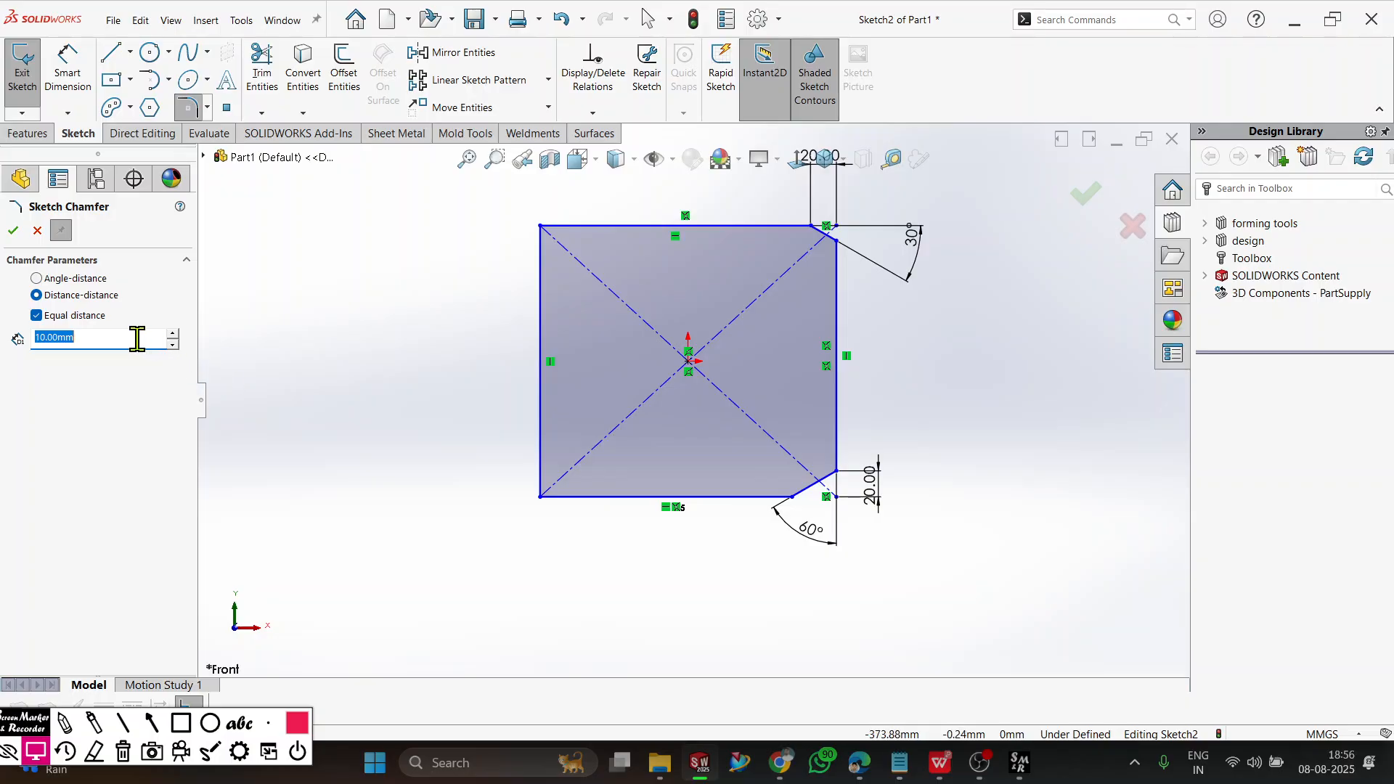
left_click(172, 336)
left_click(172, 335)
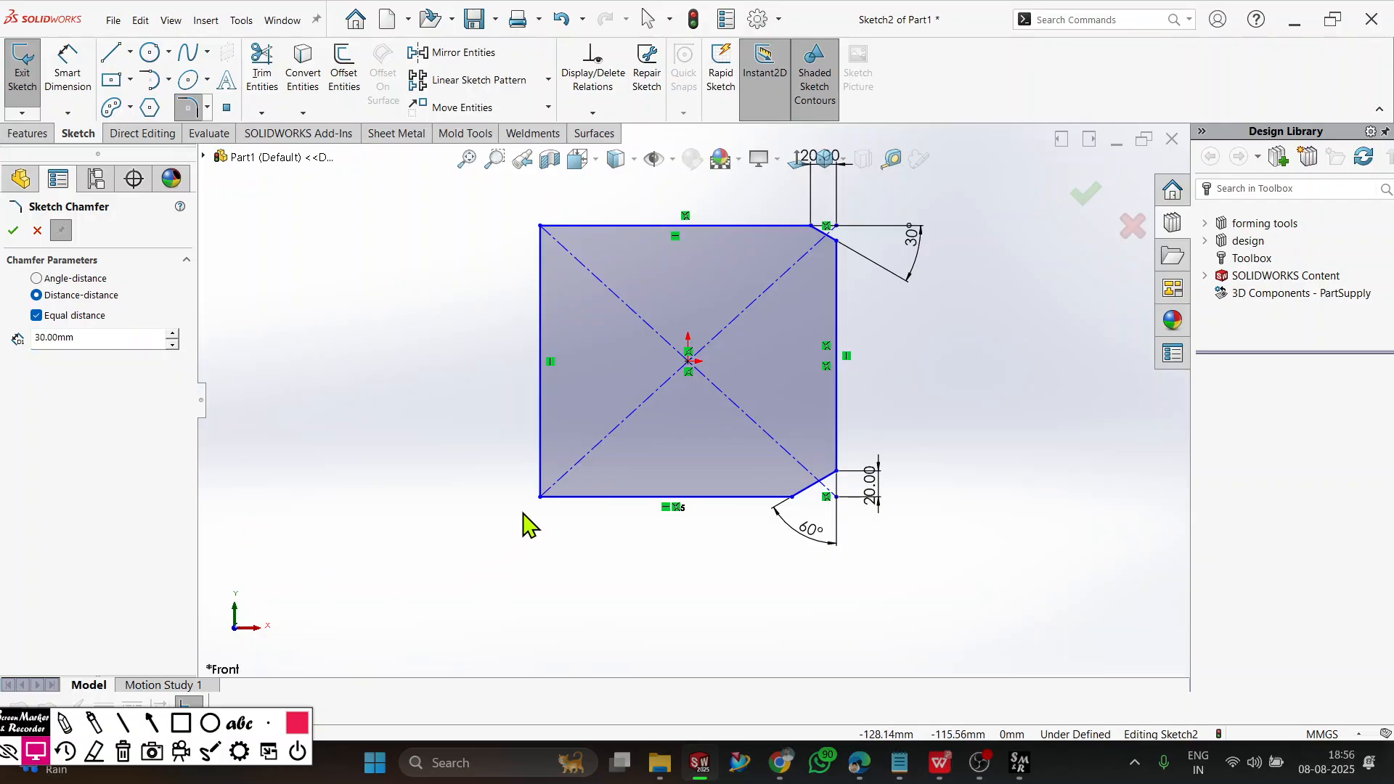
left_click(540, 498)
scroll(517, 552, "down", 3)
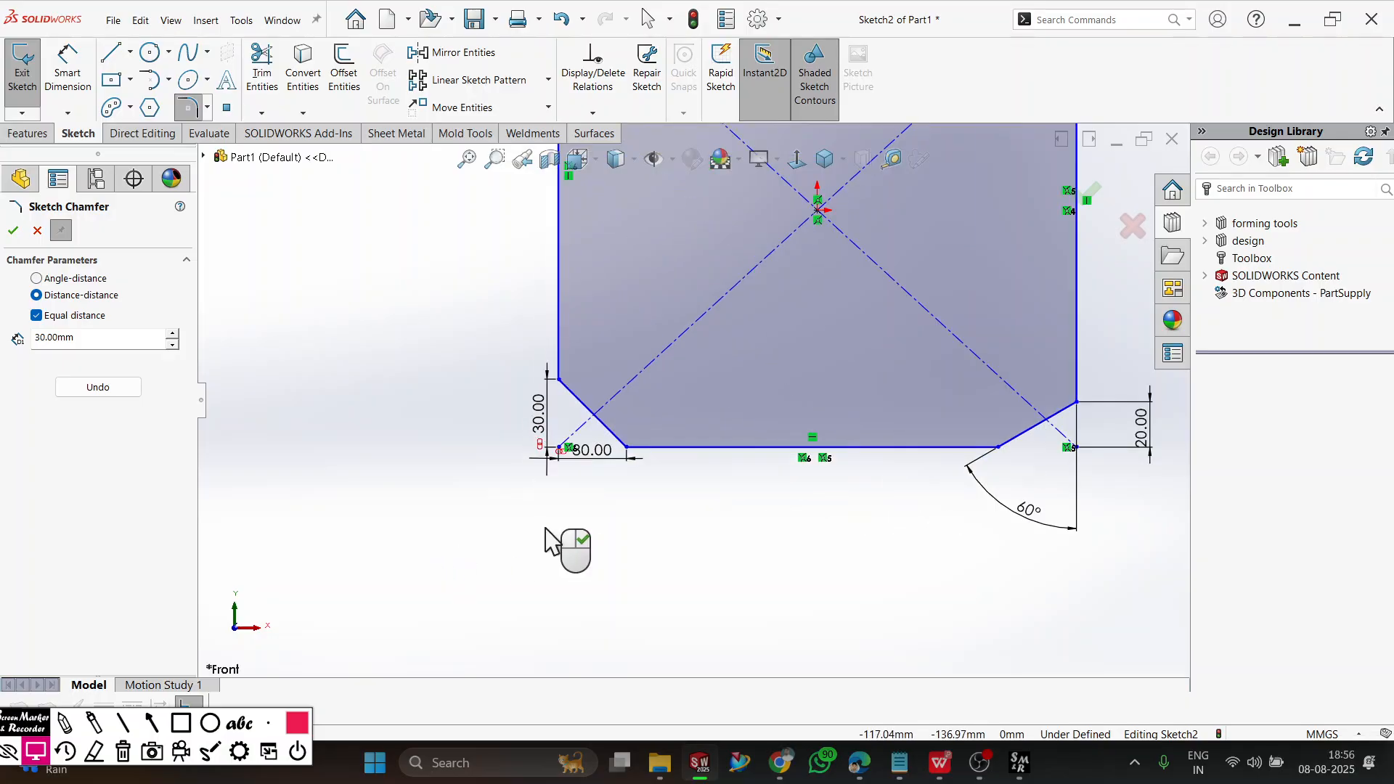
Reposition the lower-left chamfer's two 30 mm dimensions clear of the rectangle's left and bottom edges.
left_click_drag(591, 482, 575, 559)
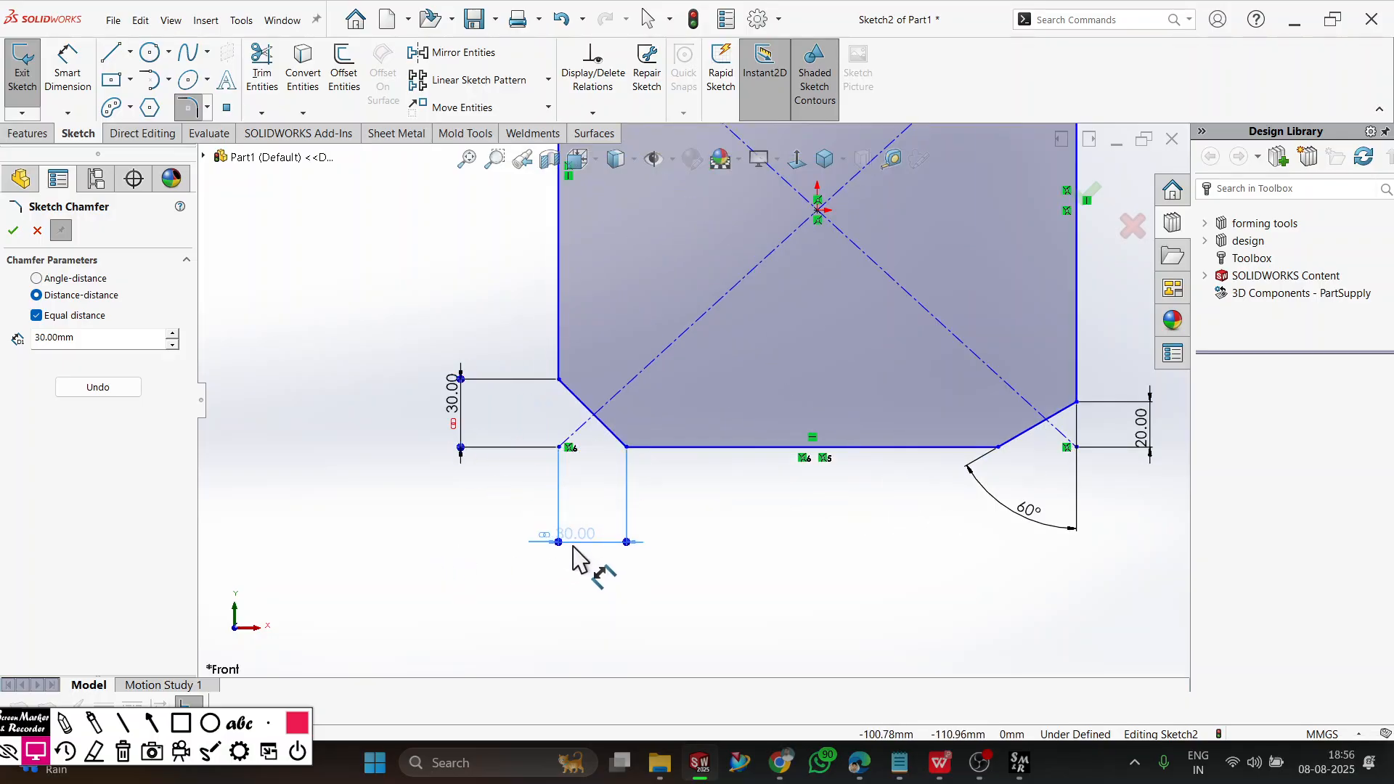
scroll(651, 600, "up", 1)
left_click_drag(577, 510, 595, 511)
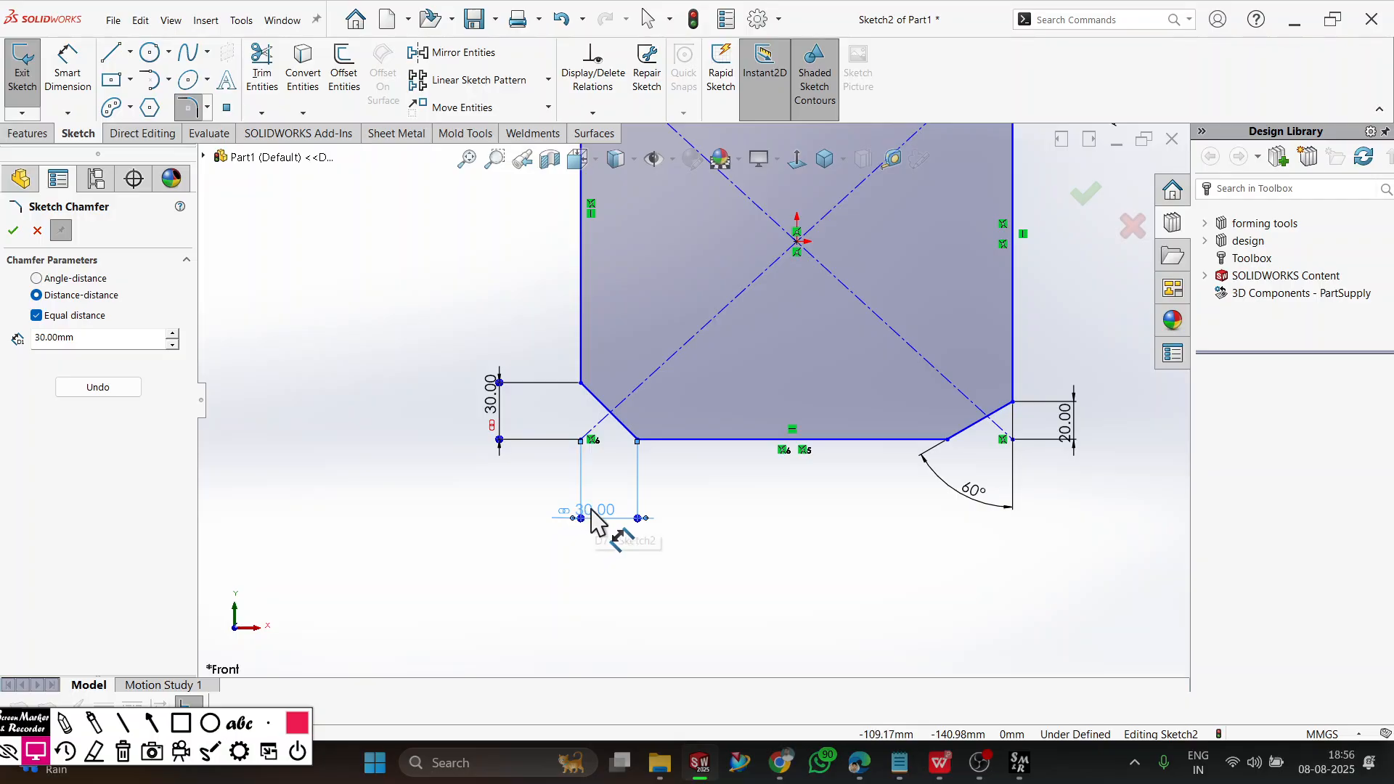
scroll(634, 552, "up", 5)
scroll(729, 208, "down", 3)
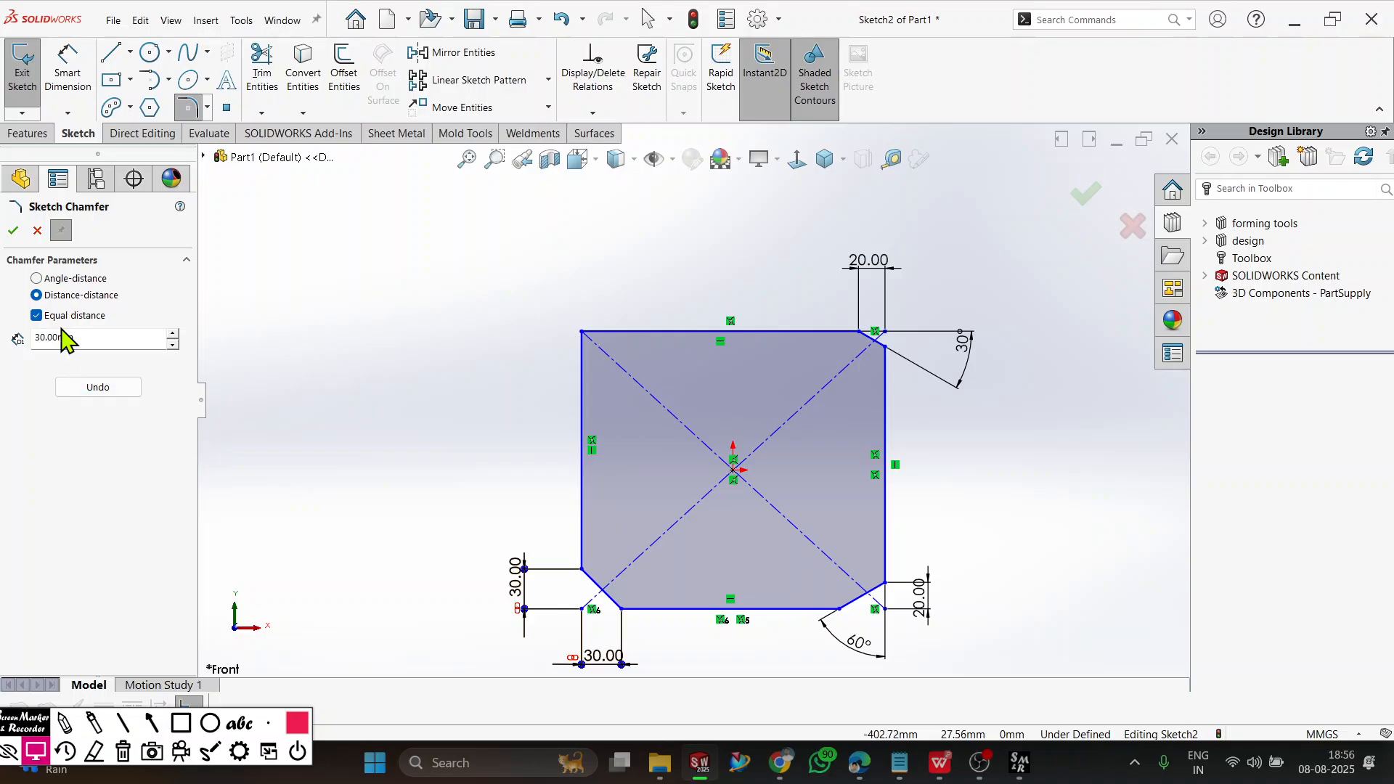
Apply an unequal Distance-distance Sketch Chamfer of 30 mm and 40 mm between the rectangle's left and top edges.
left_click(37, 316)
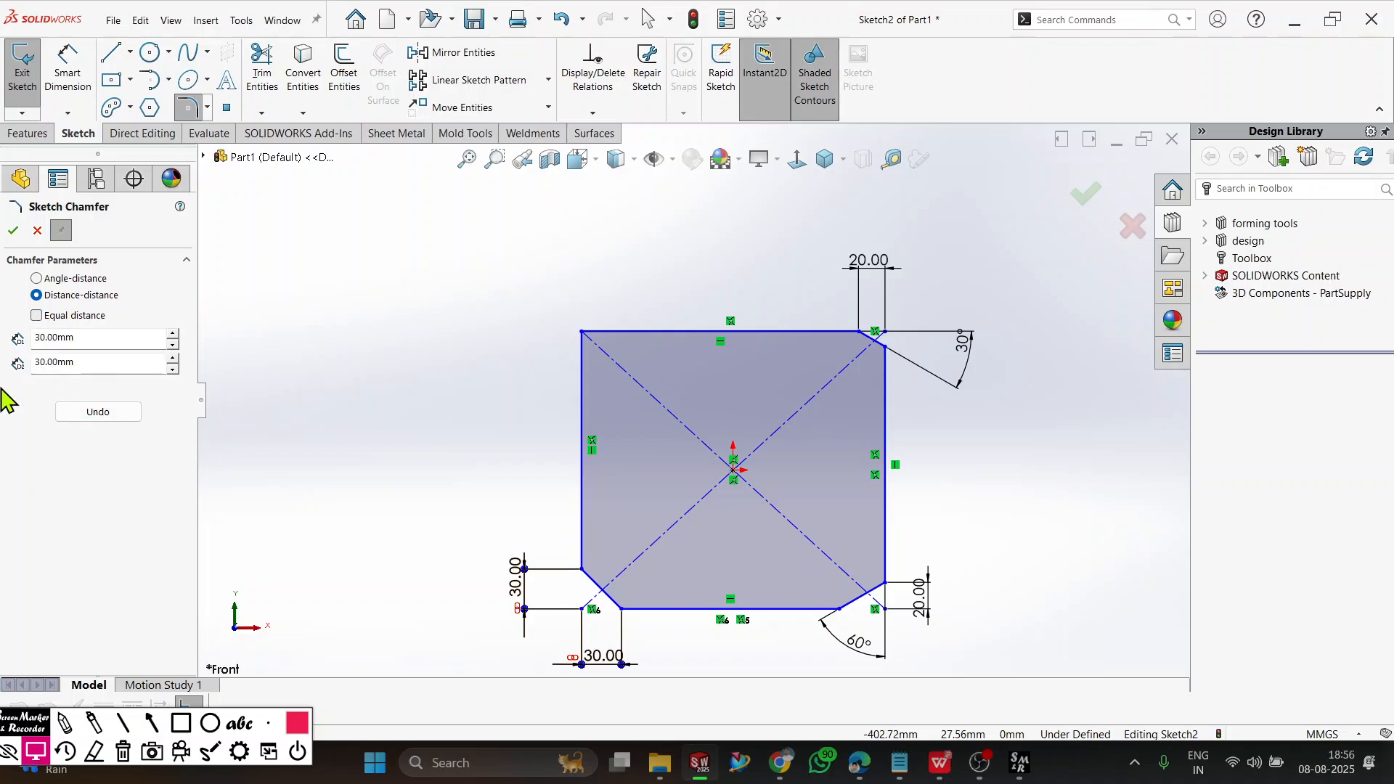
left_click(93, 362)
type("4")
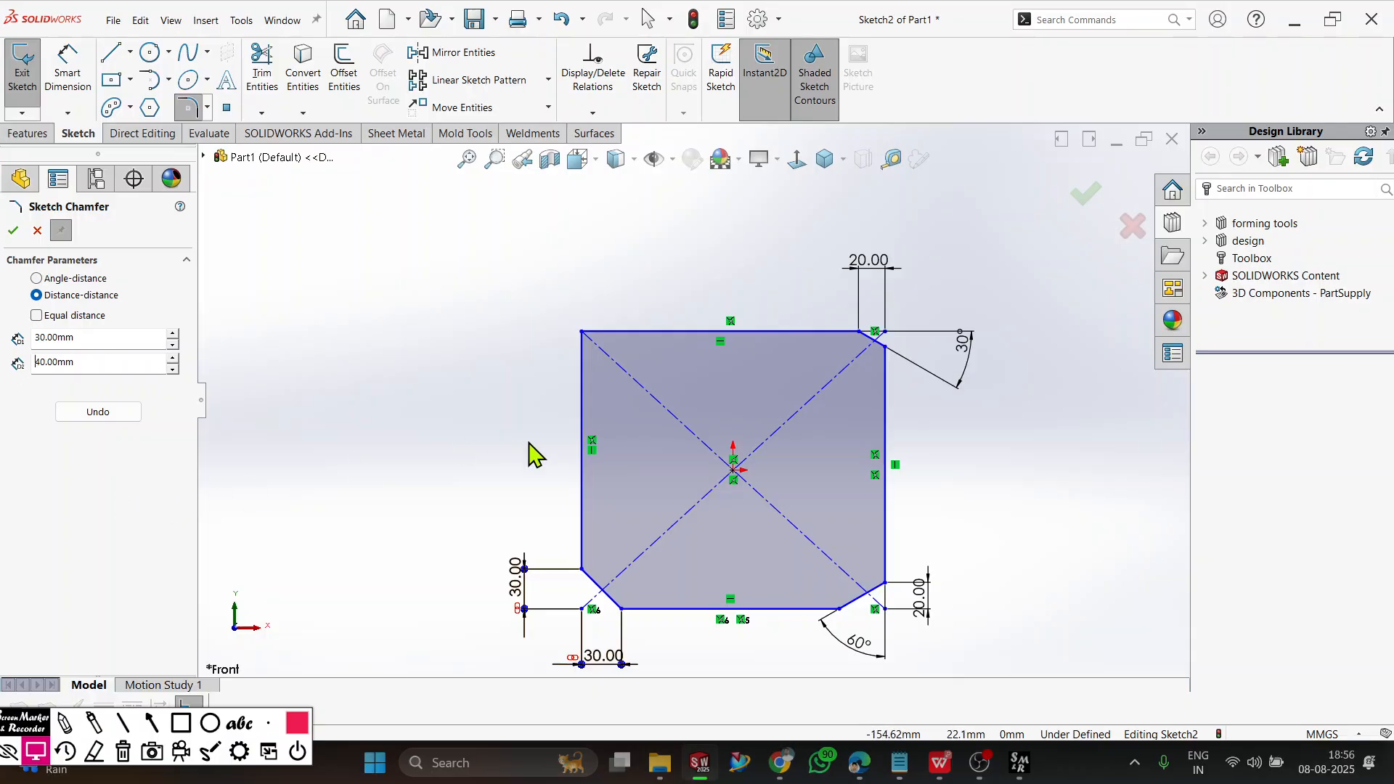
left_click(94, 339)
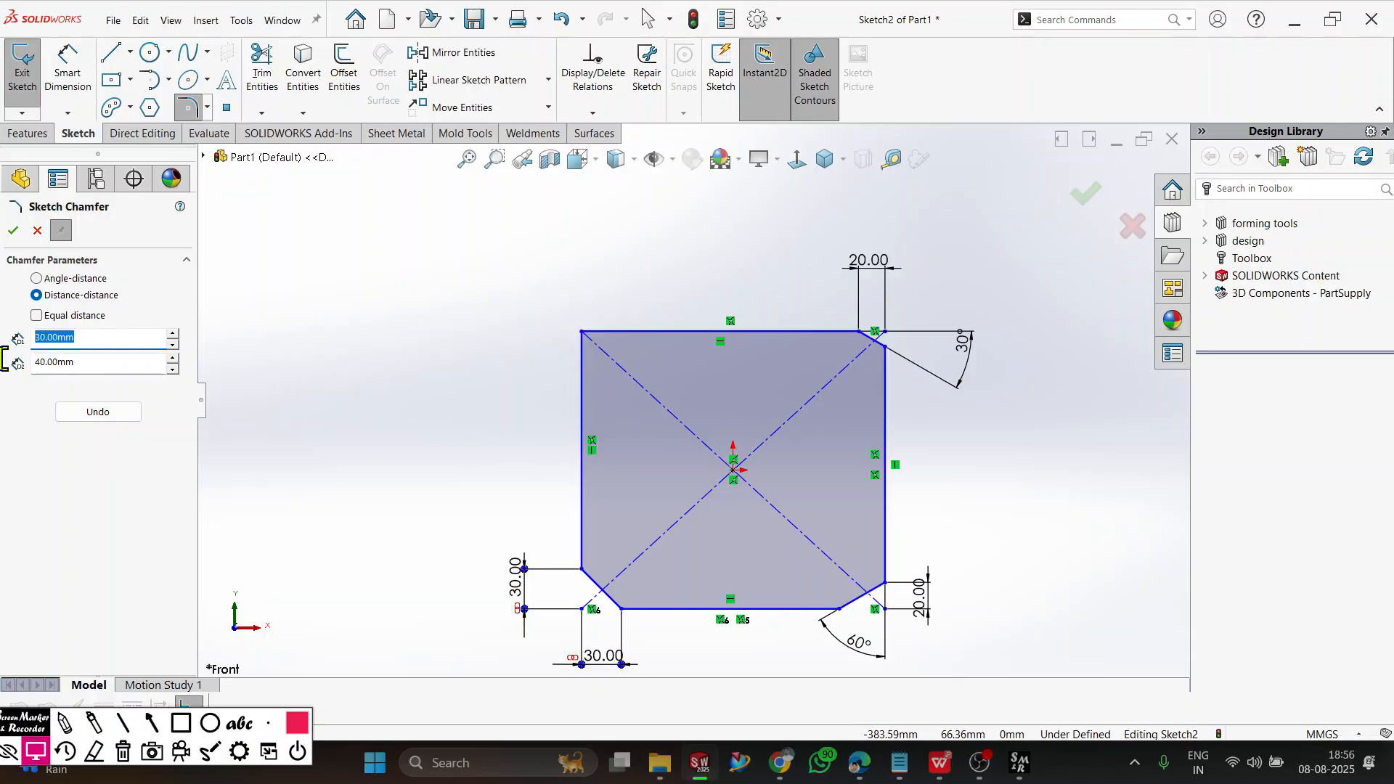
left_click(103, 363)
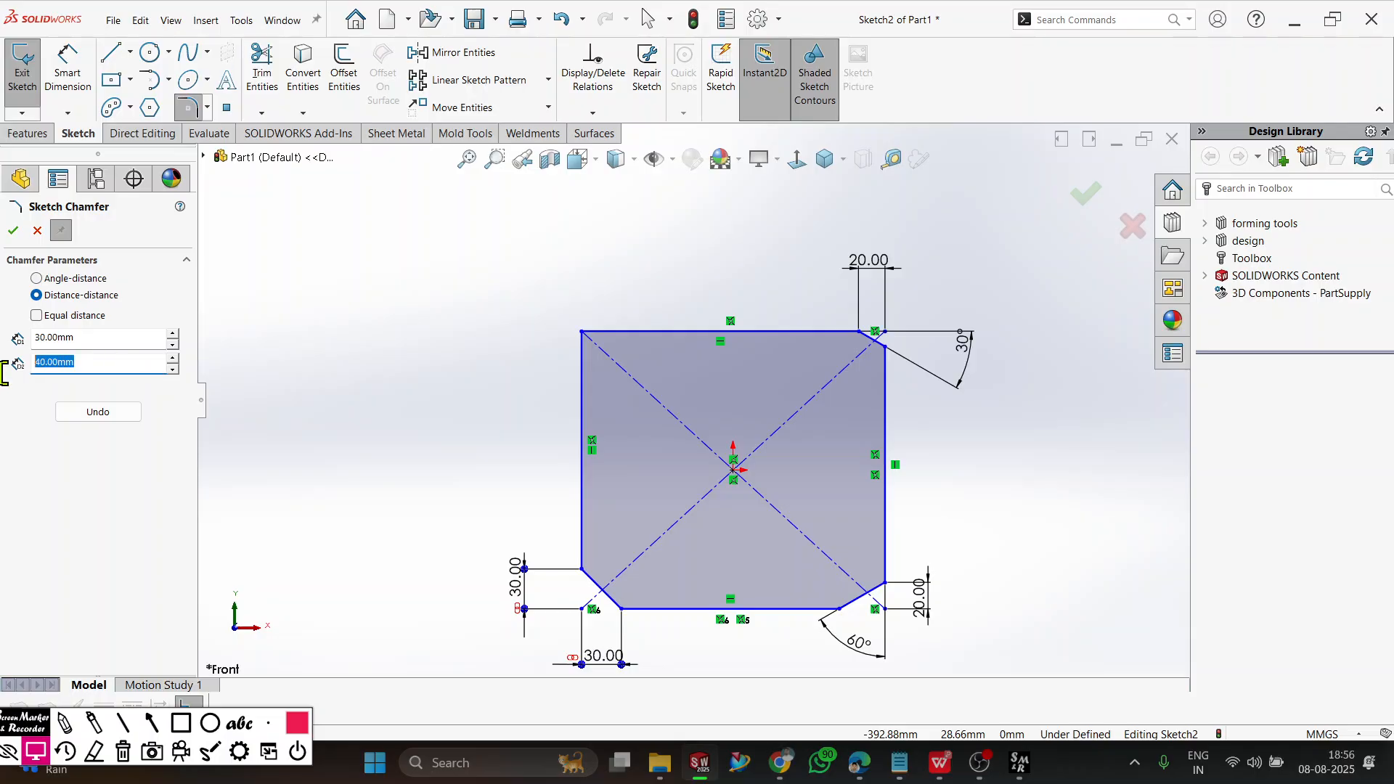
left_click(583, 400)
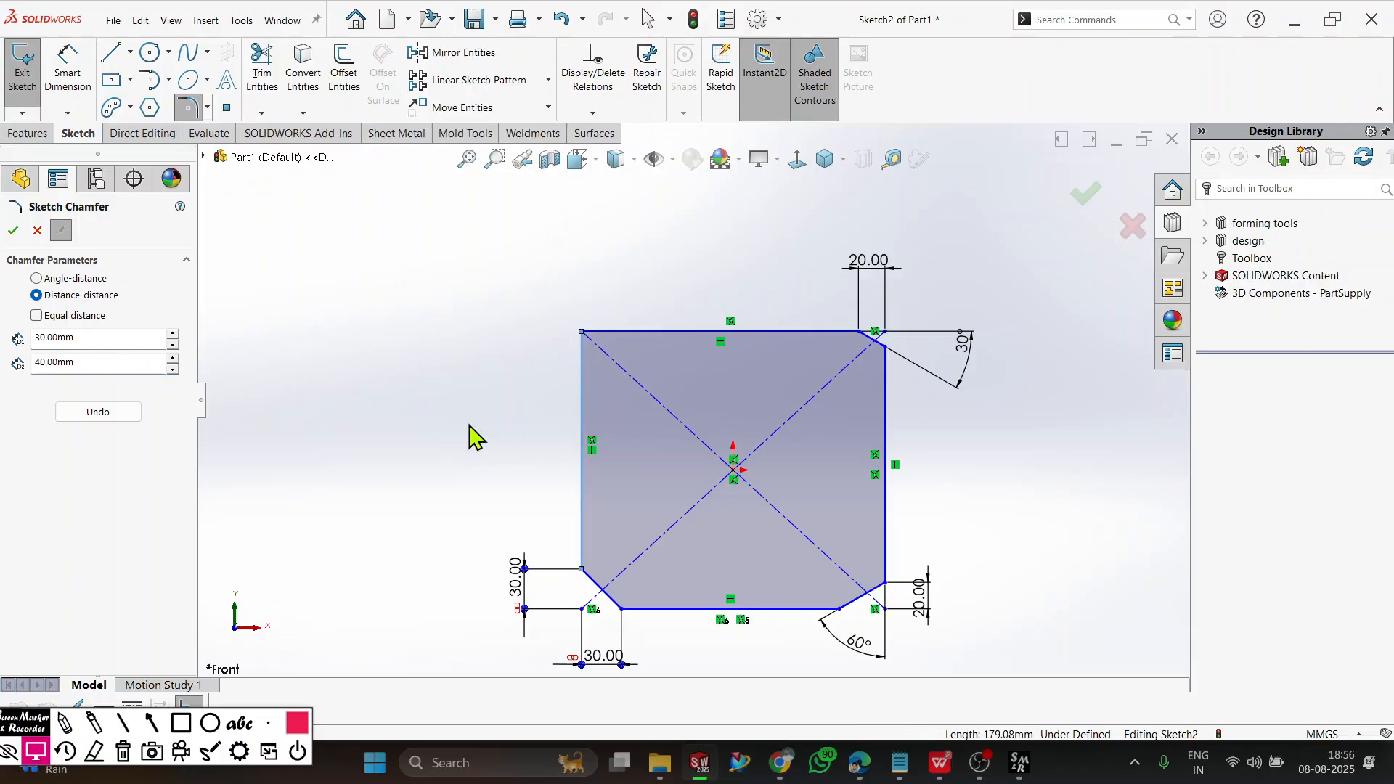
left_click(636, 335)
Reposition the upper-left chamfer's 40 mm and 30 mm dimensions outside the rectangle and finish the Sketch Chamfer command.
left_click_drag(610, 314, 594, 279)
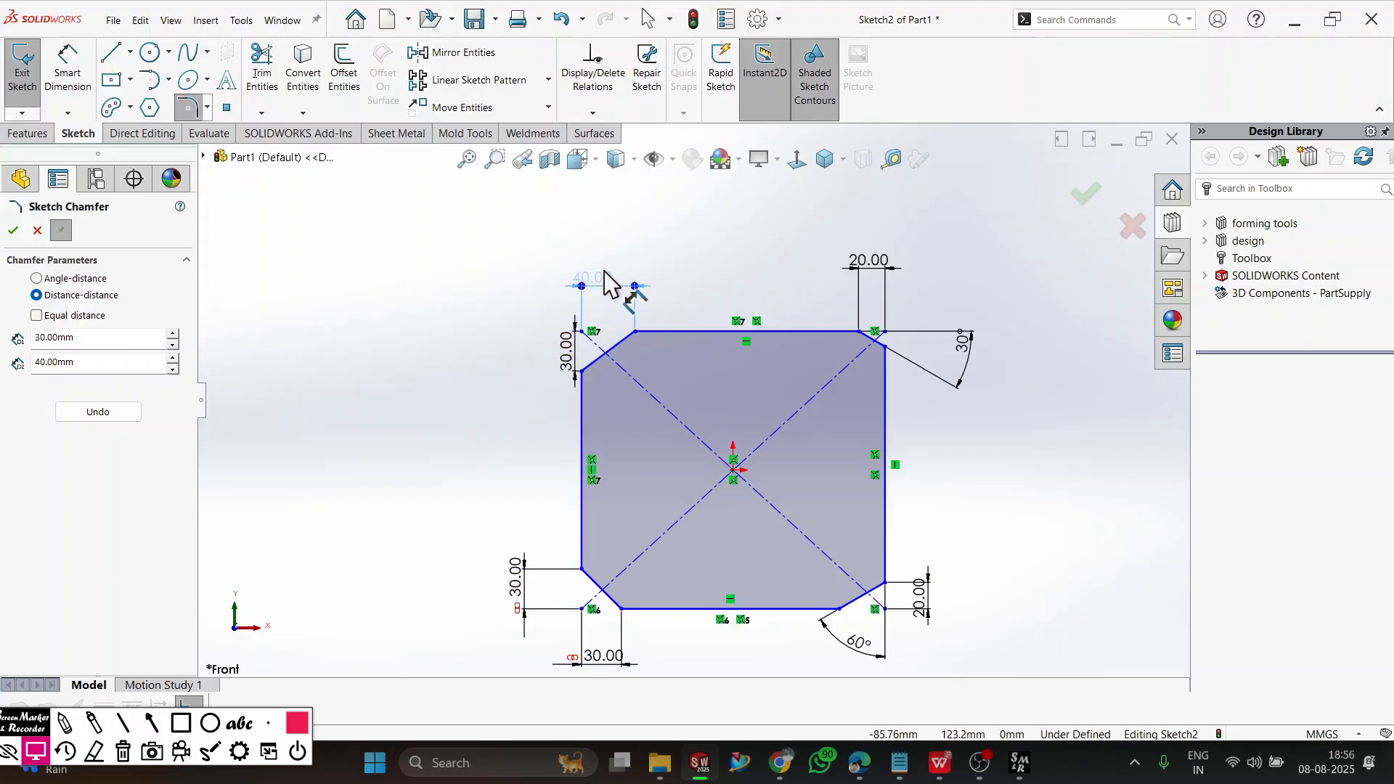
left_click_drag(567, 352, 506, 353)
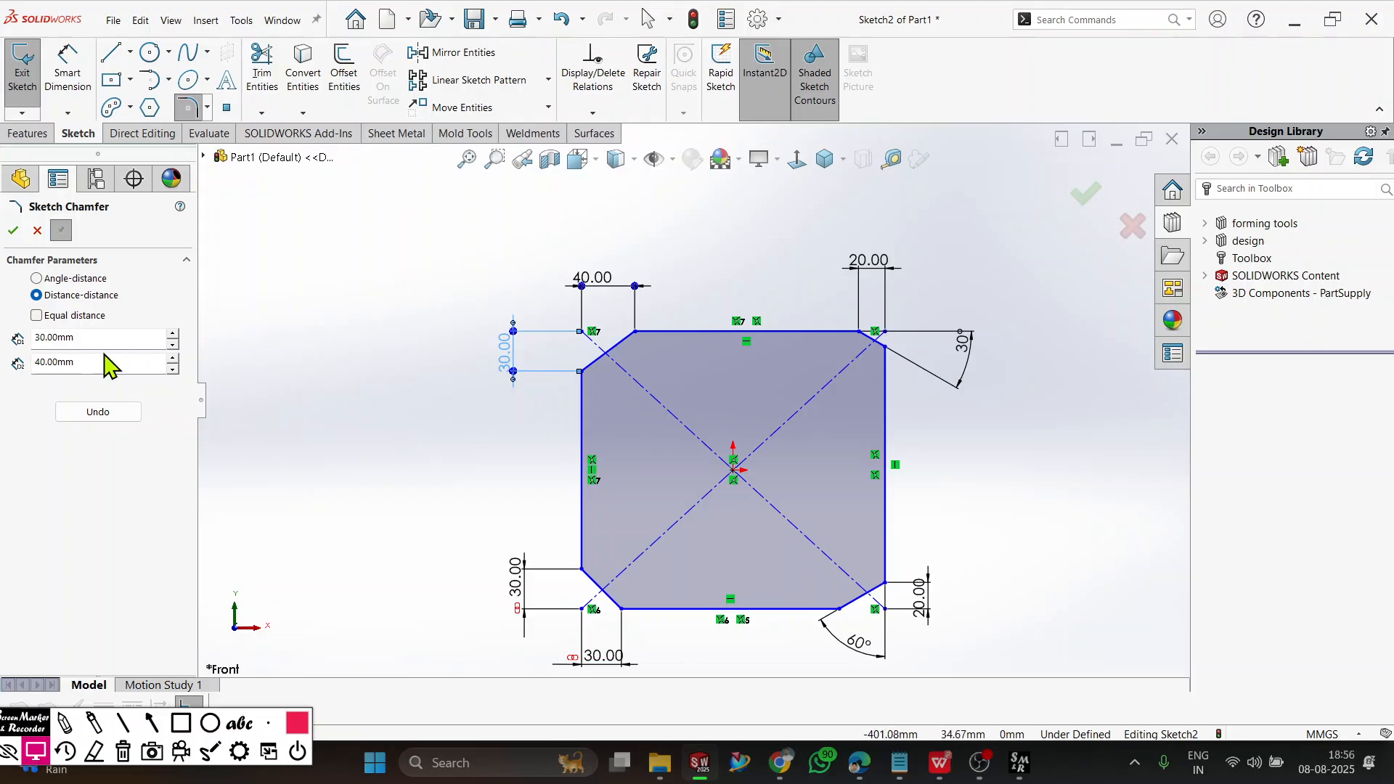
left_click(69, 335)
left_click(14, 230)
left_click(338, 387)
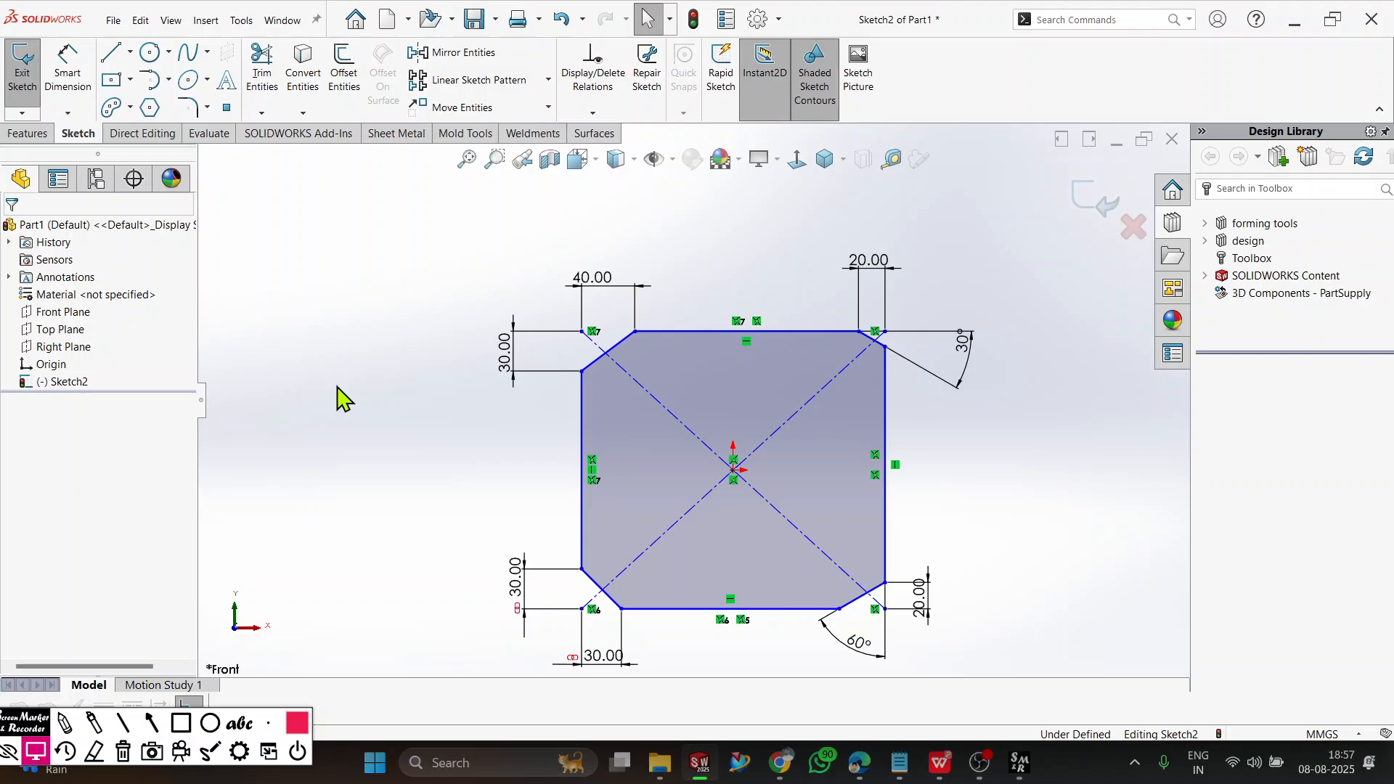
Delete the whole chamfered rectangle together with all its dimensions from the sketch.
key("ctrl+a")
key("Delete")
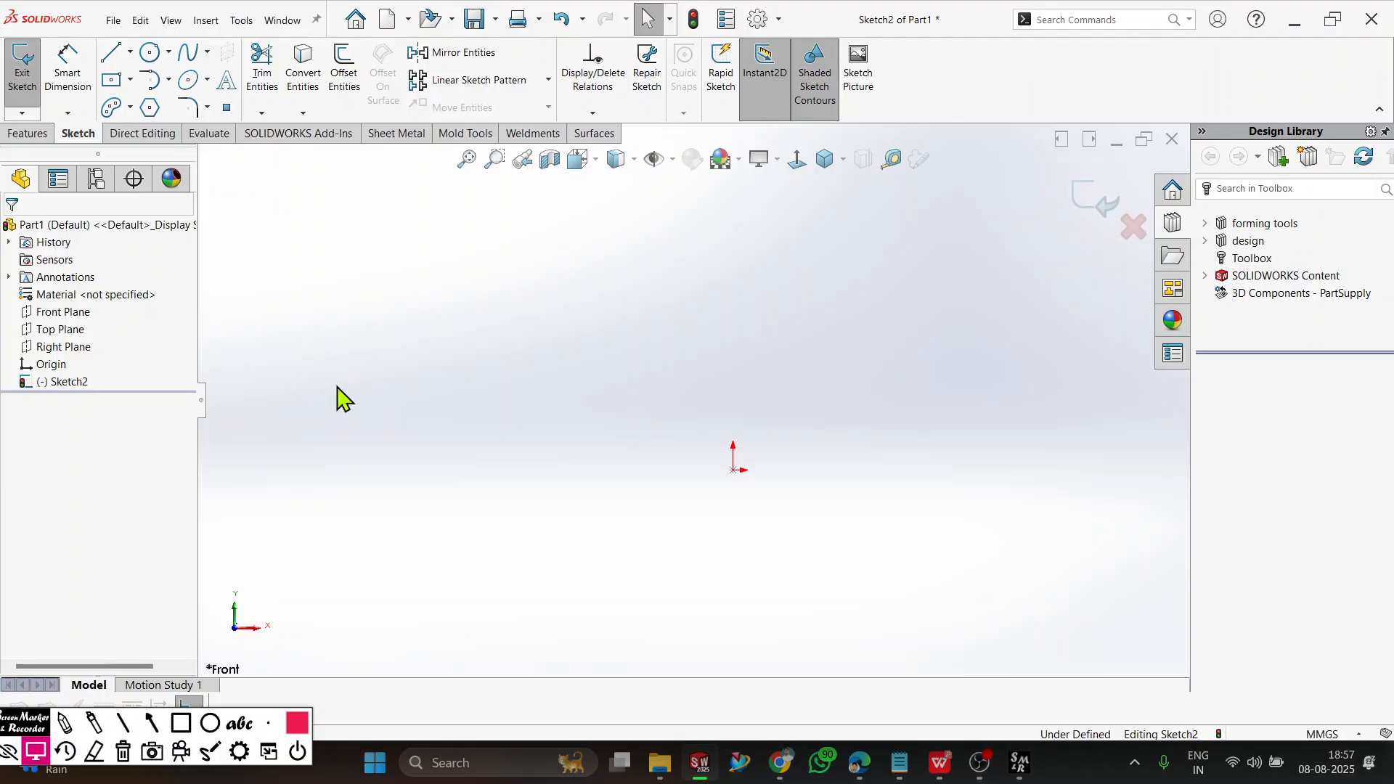
Place eight sketch points scattered around the origin and finish the Point command.
left_click(222, 107)
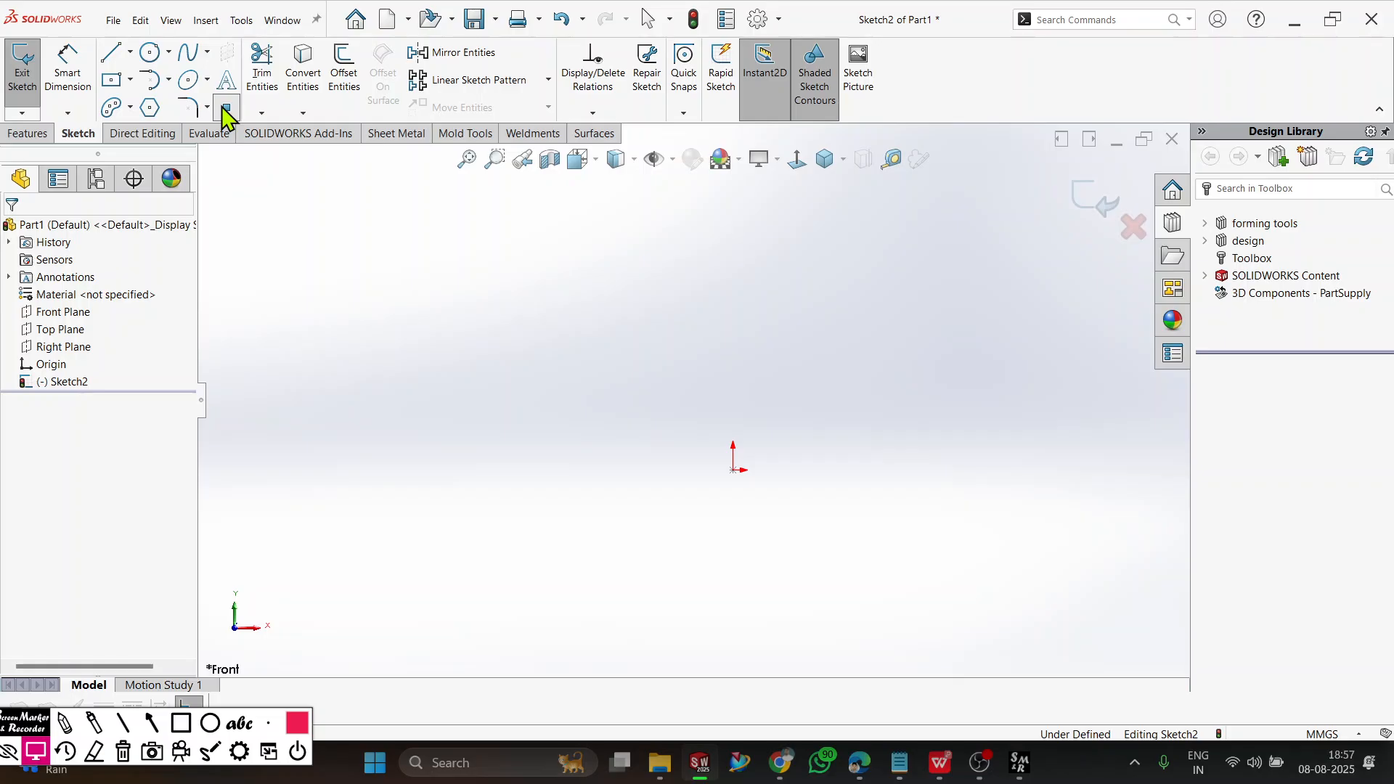
left_click(668, 431)
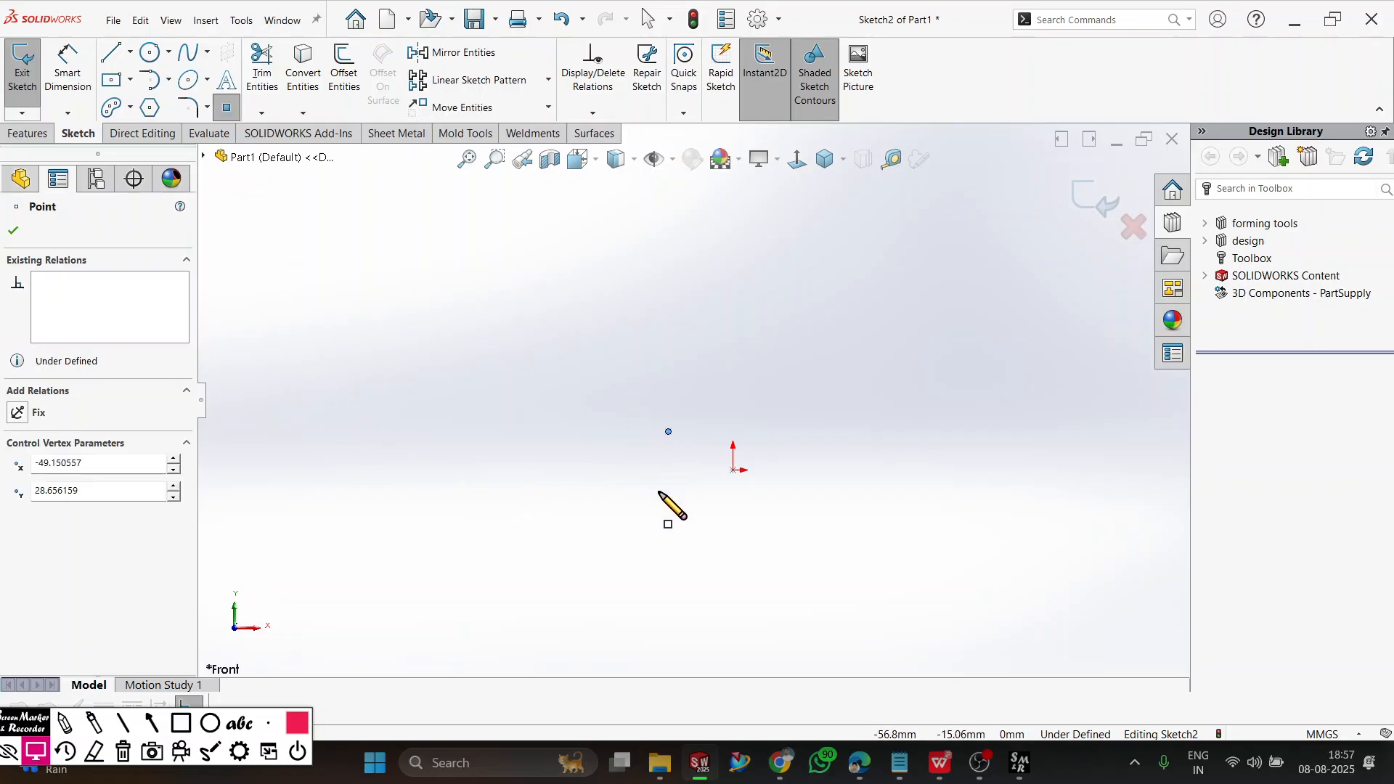
left_click(658, 490)
left_click(719, 513)
left_click(805, 500)
left_click(806, 439)
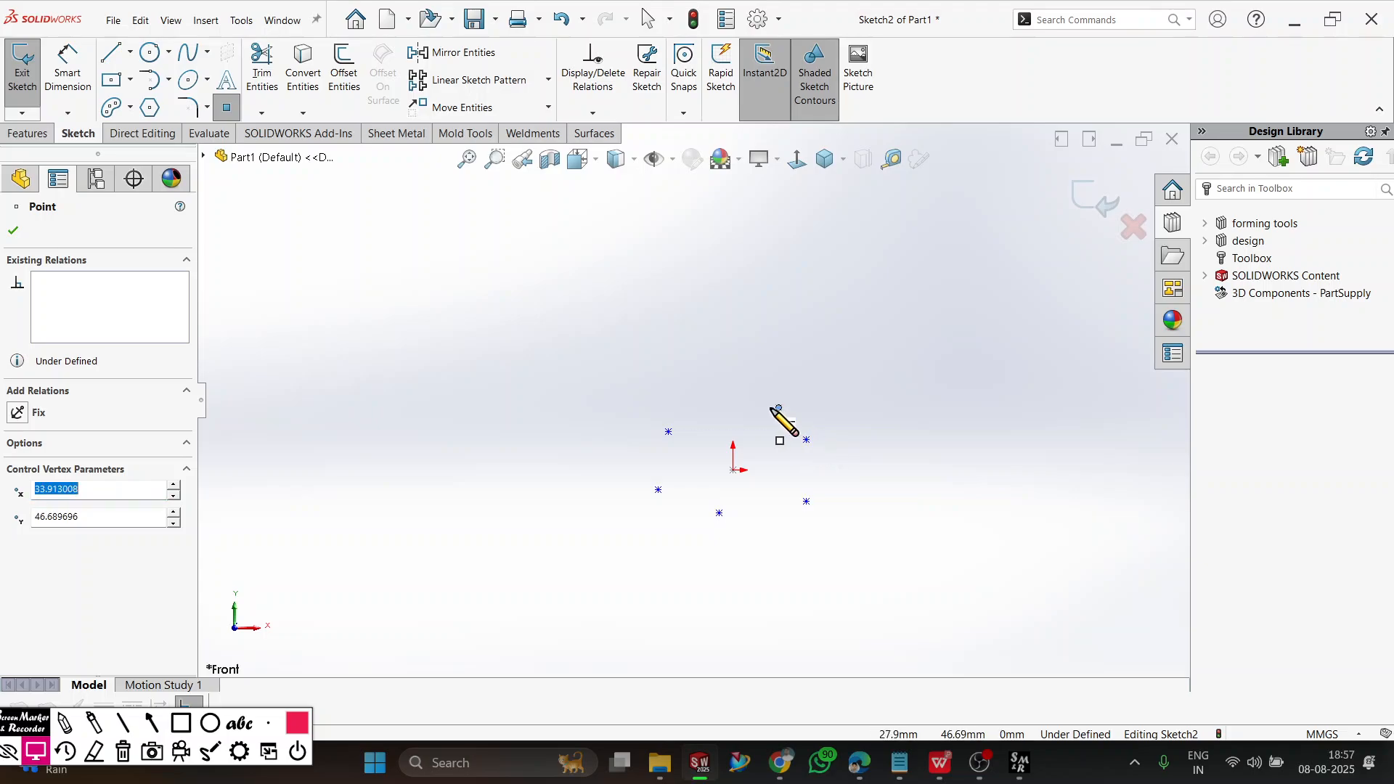
left_click(741, 388)
left_click(756, 440)
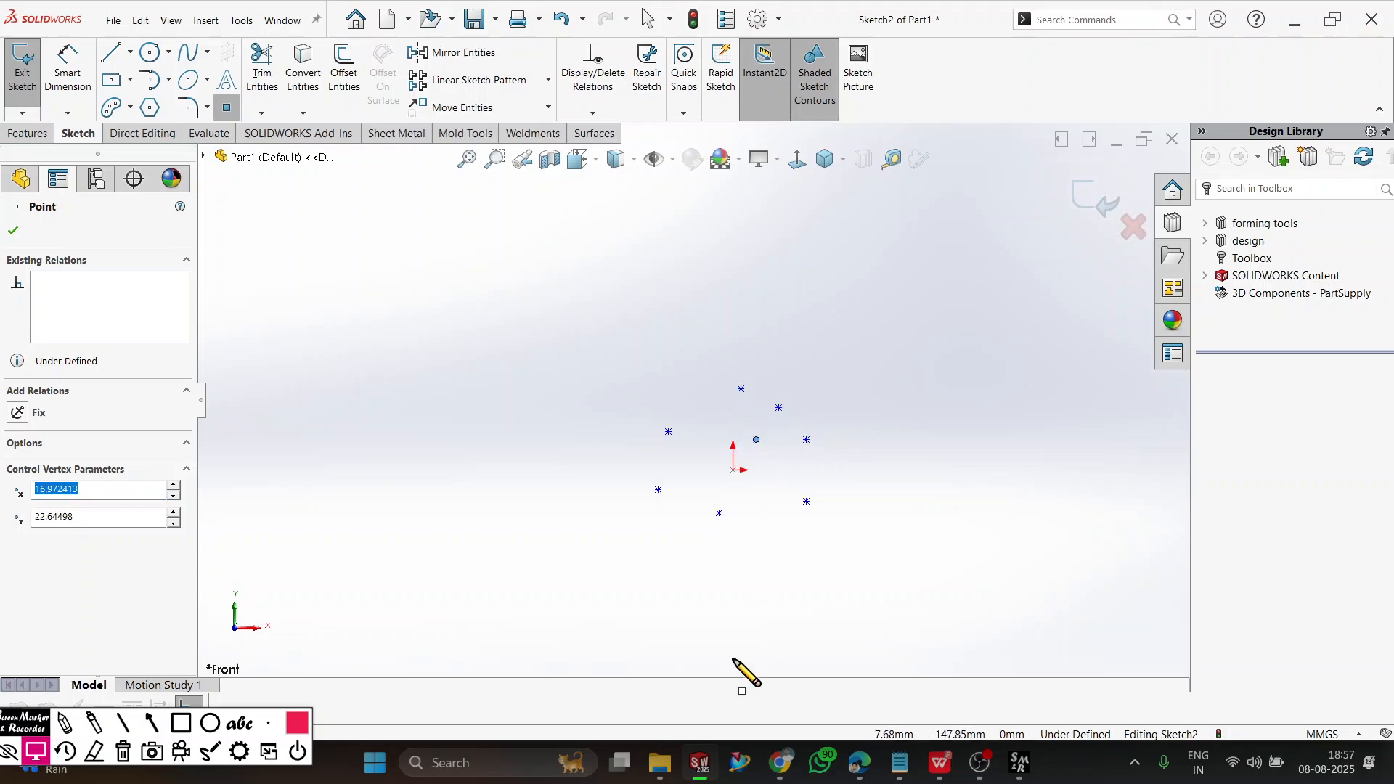
left_click(13, 230)
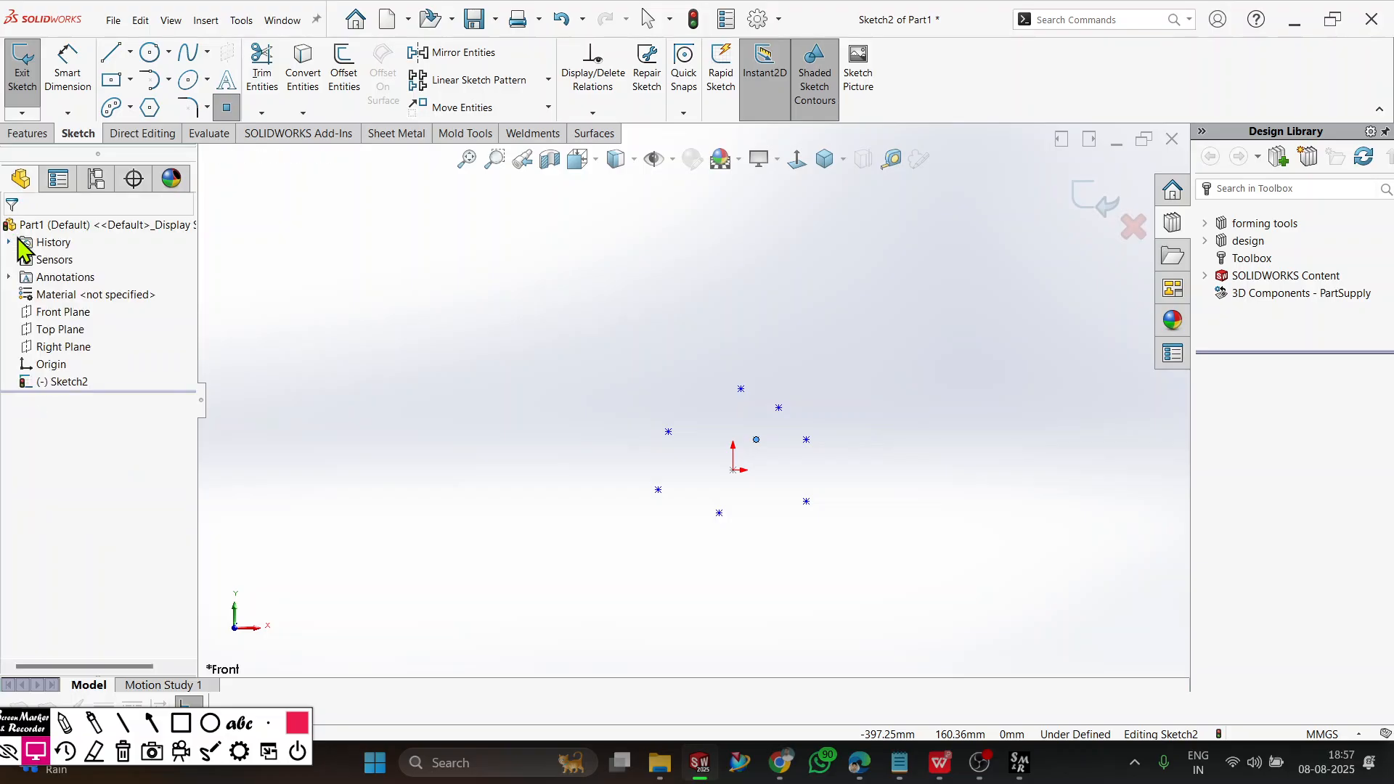
Dimension the horizontal distance from the origin to the lower-right sketch point as 50 mm.
left_click(67, 69)
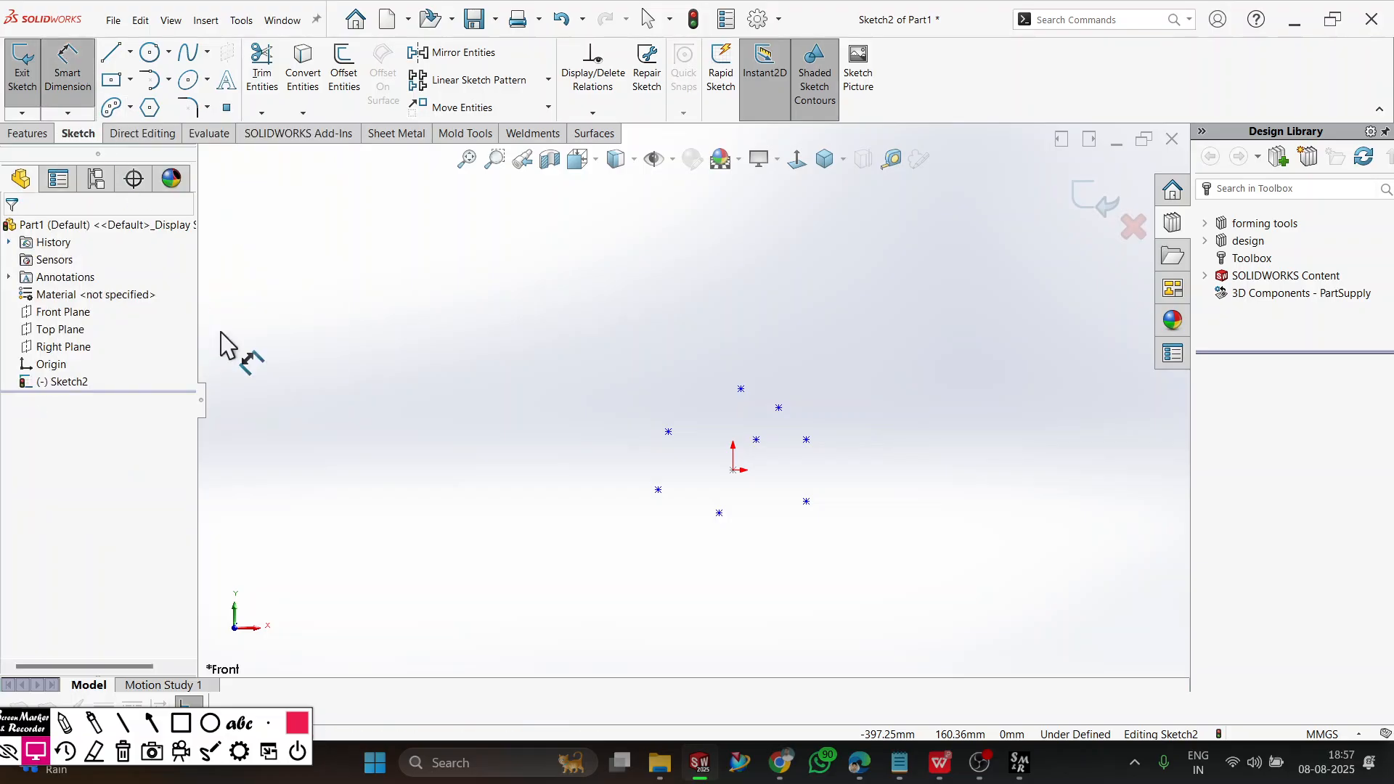
left_click(733, 470)
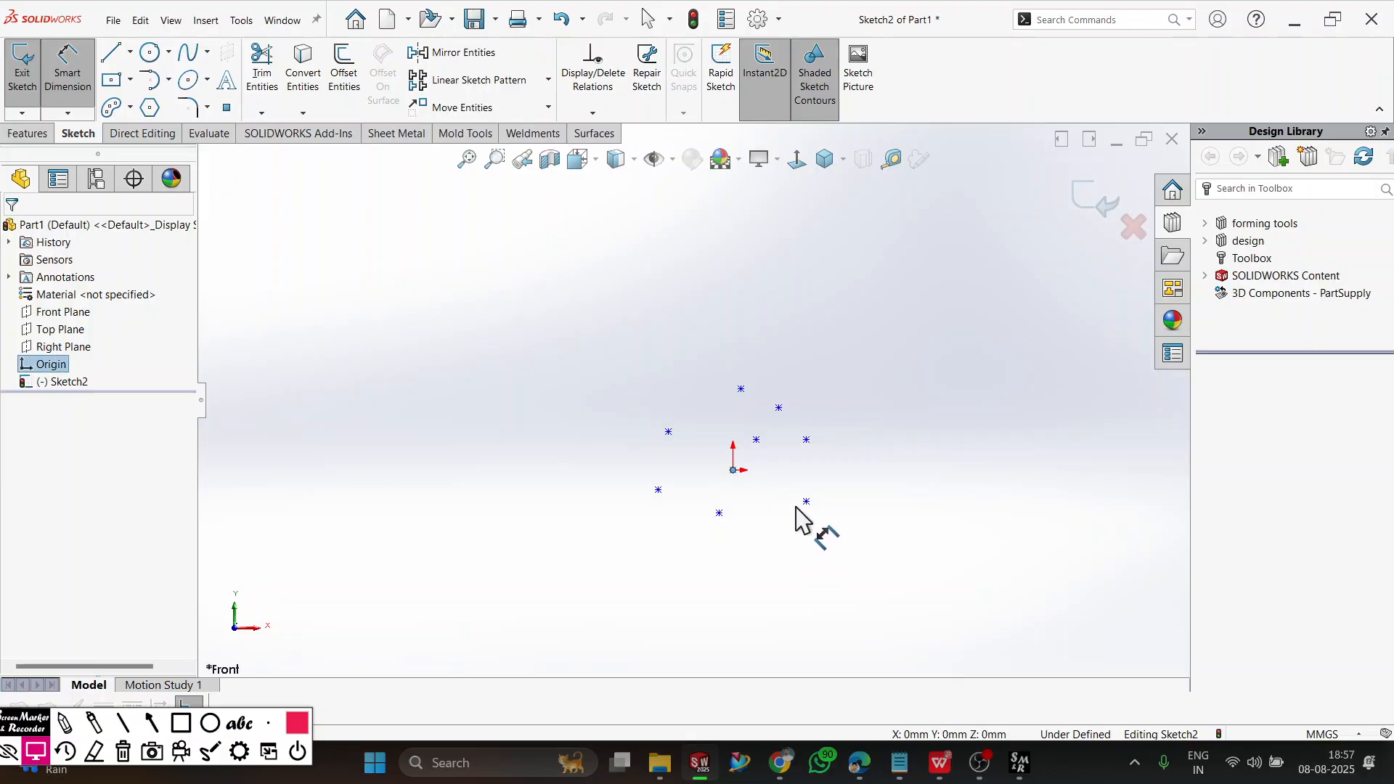
left_click(806, 502)
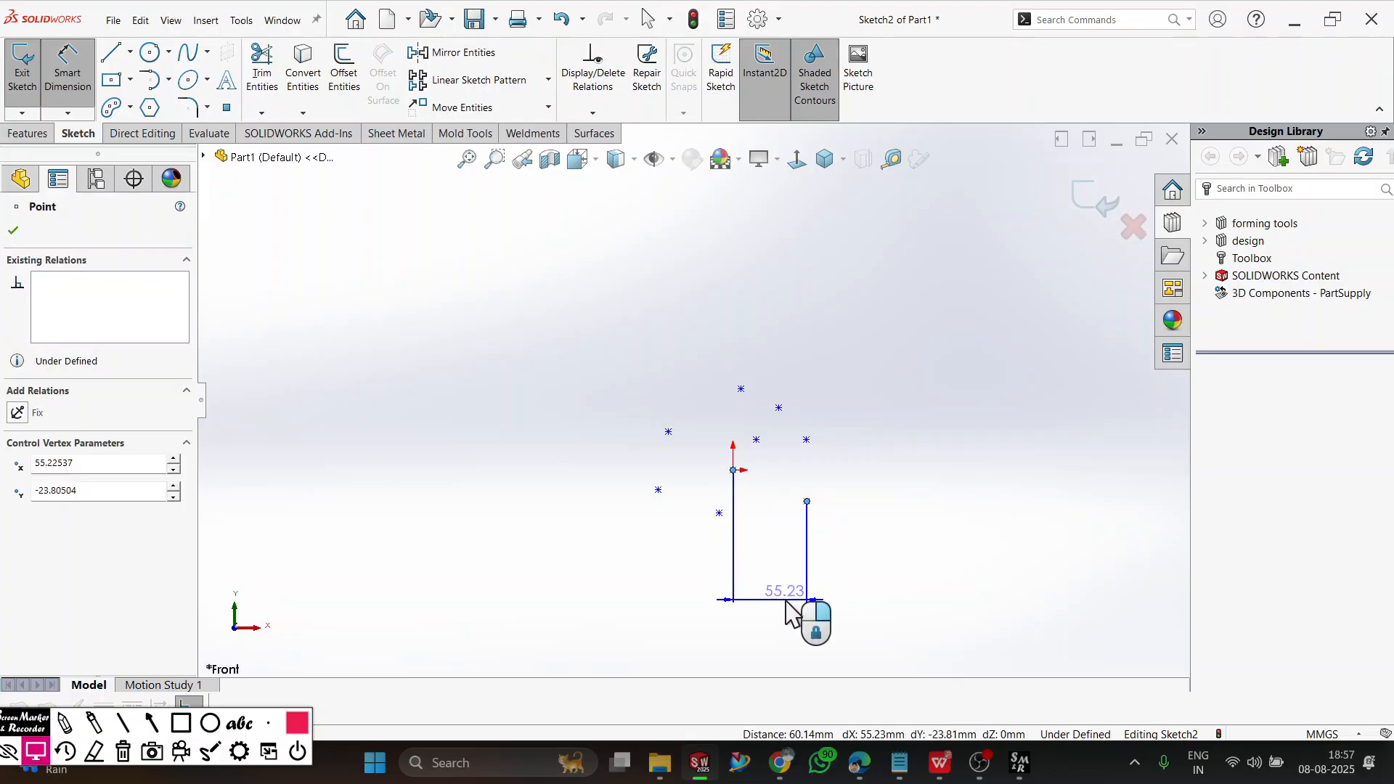
left_click(794, 622)
type("50")
key("Return")
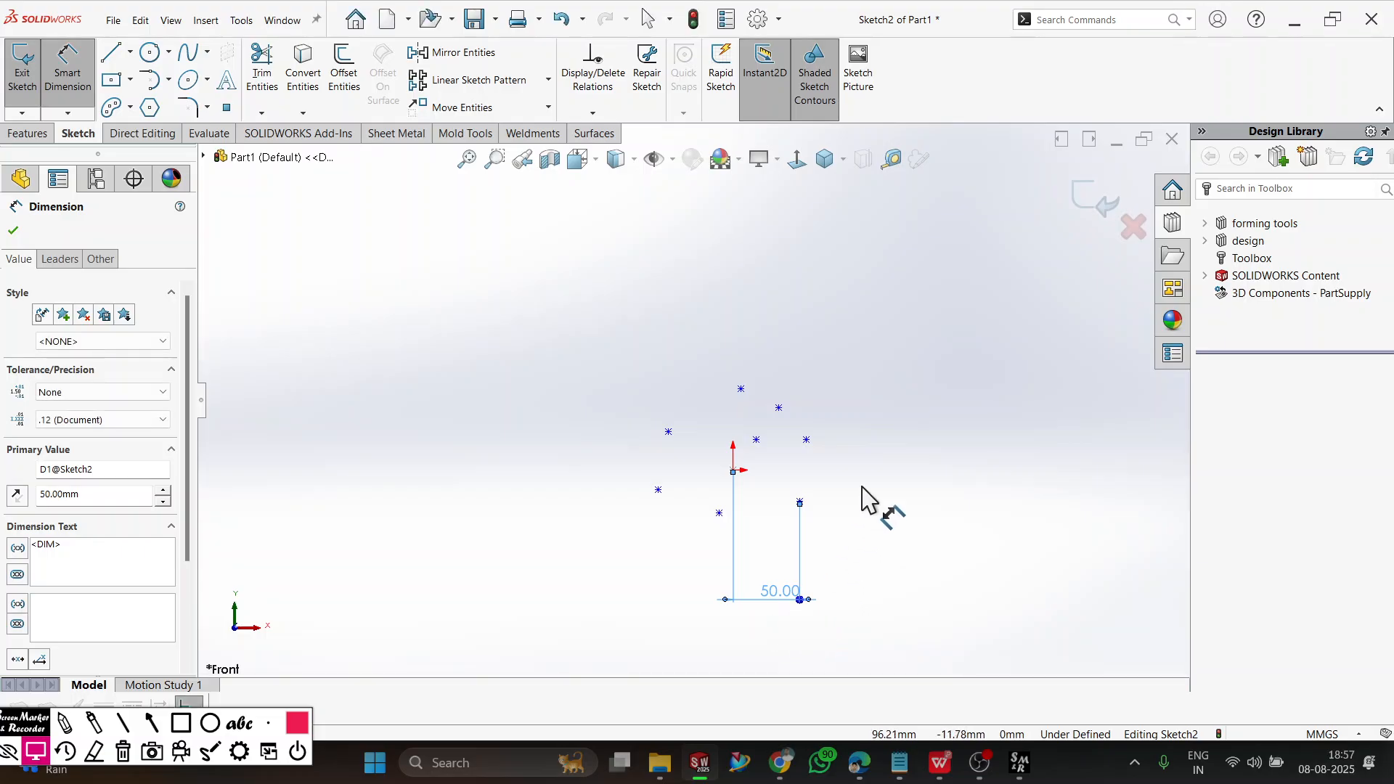
Dimension the vertical distance between the lower-right sketch point and the origin as 50 mm.
left_click(840, 513)
left_click(801, 501)
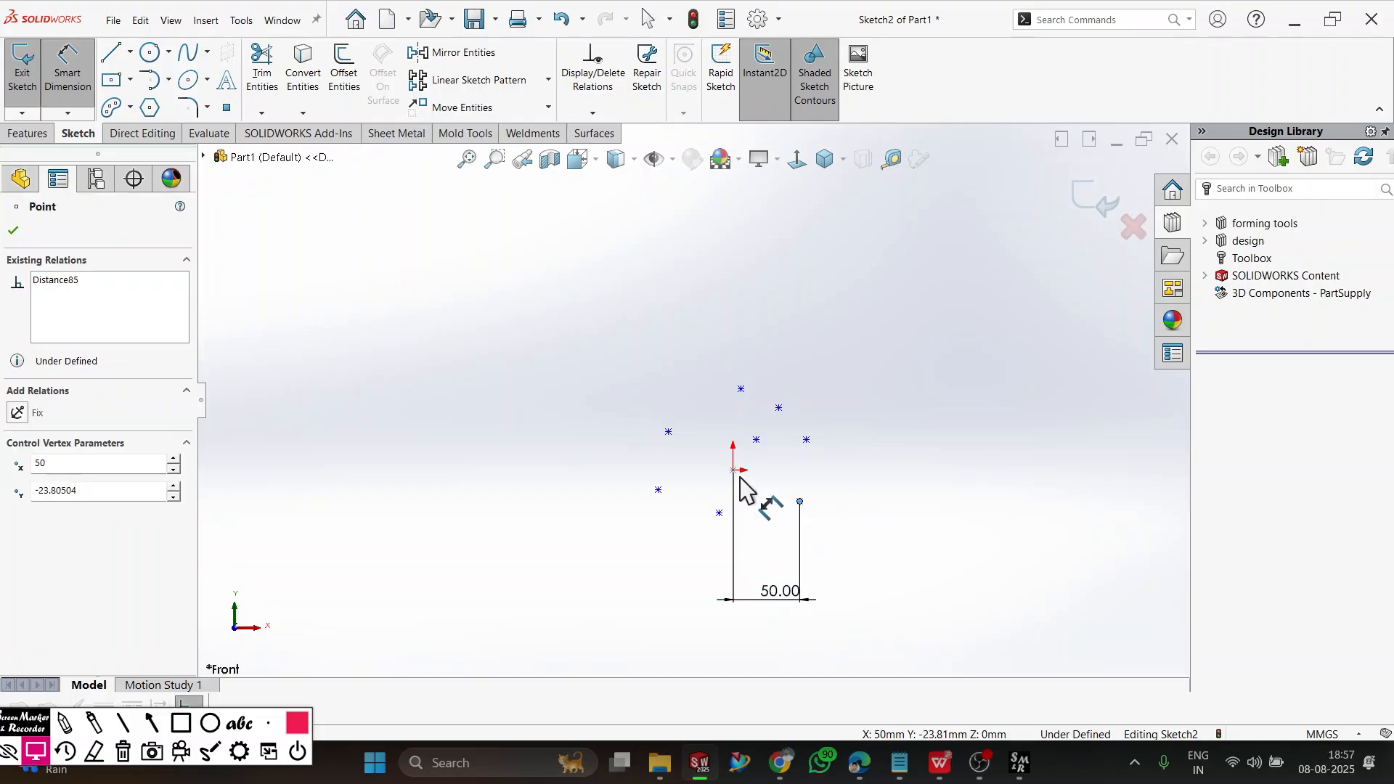
left_click(733, 470)
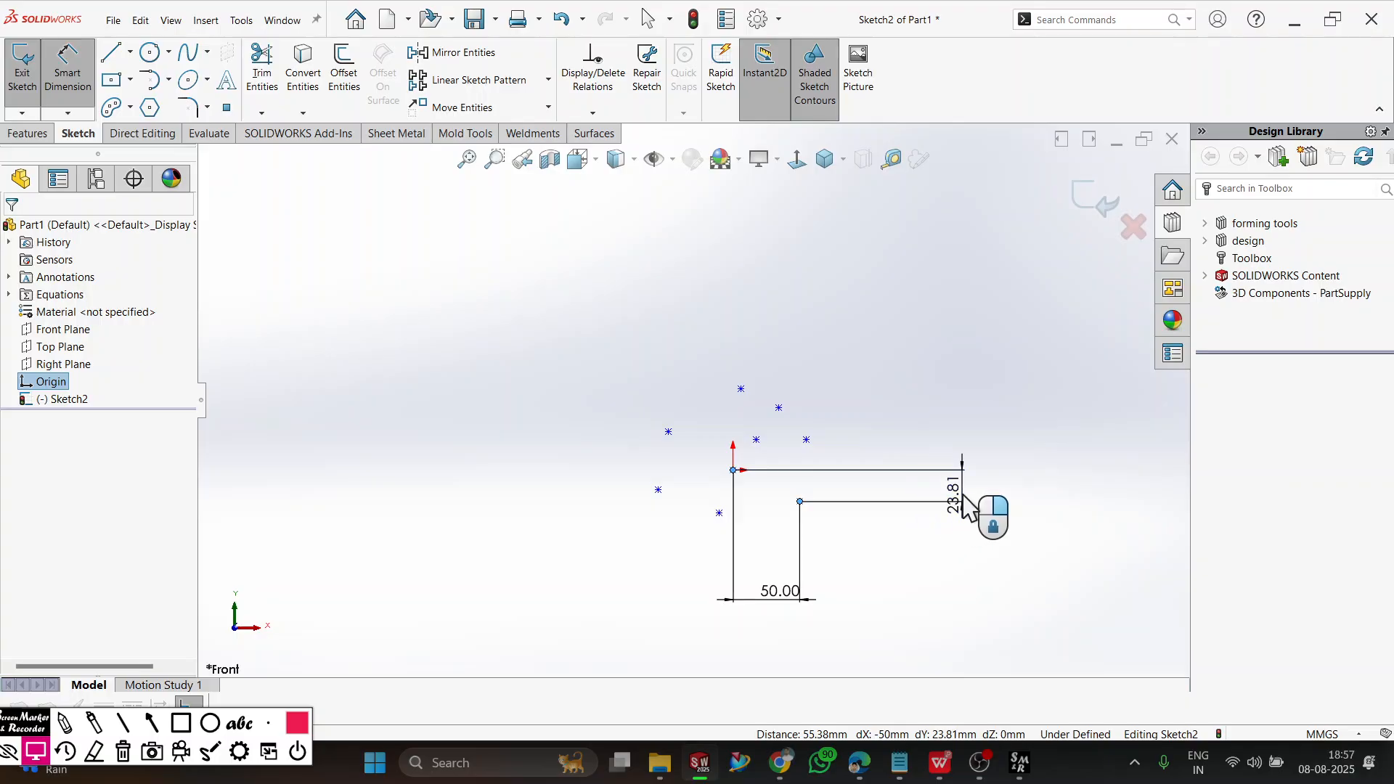
left_click(973, 508)
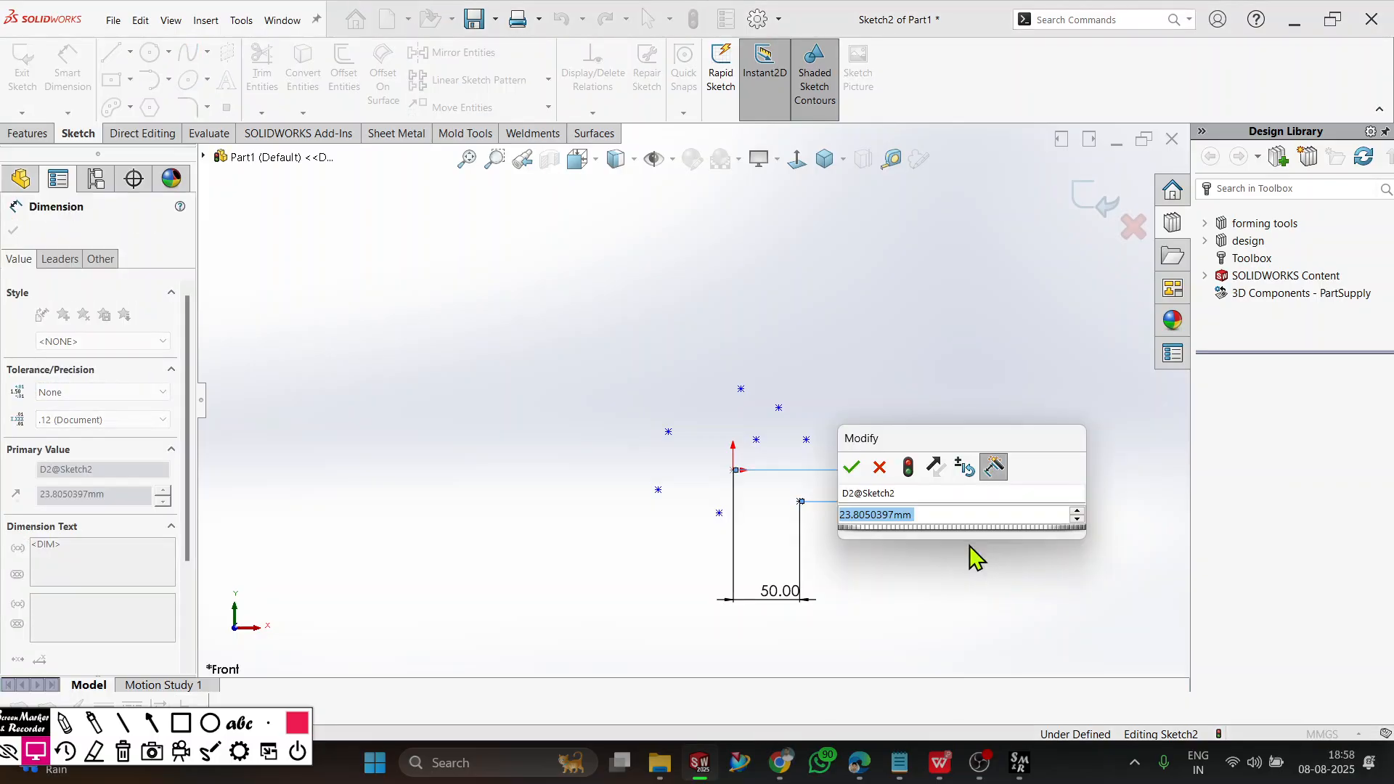
type("50")
key("Return")
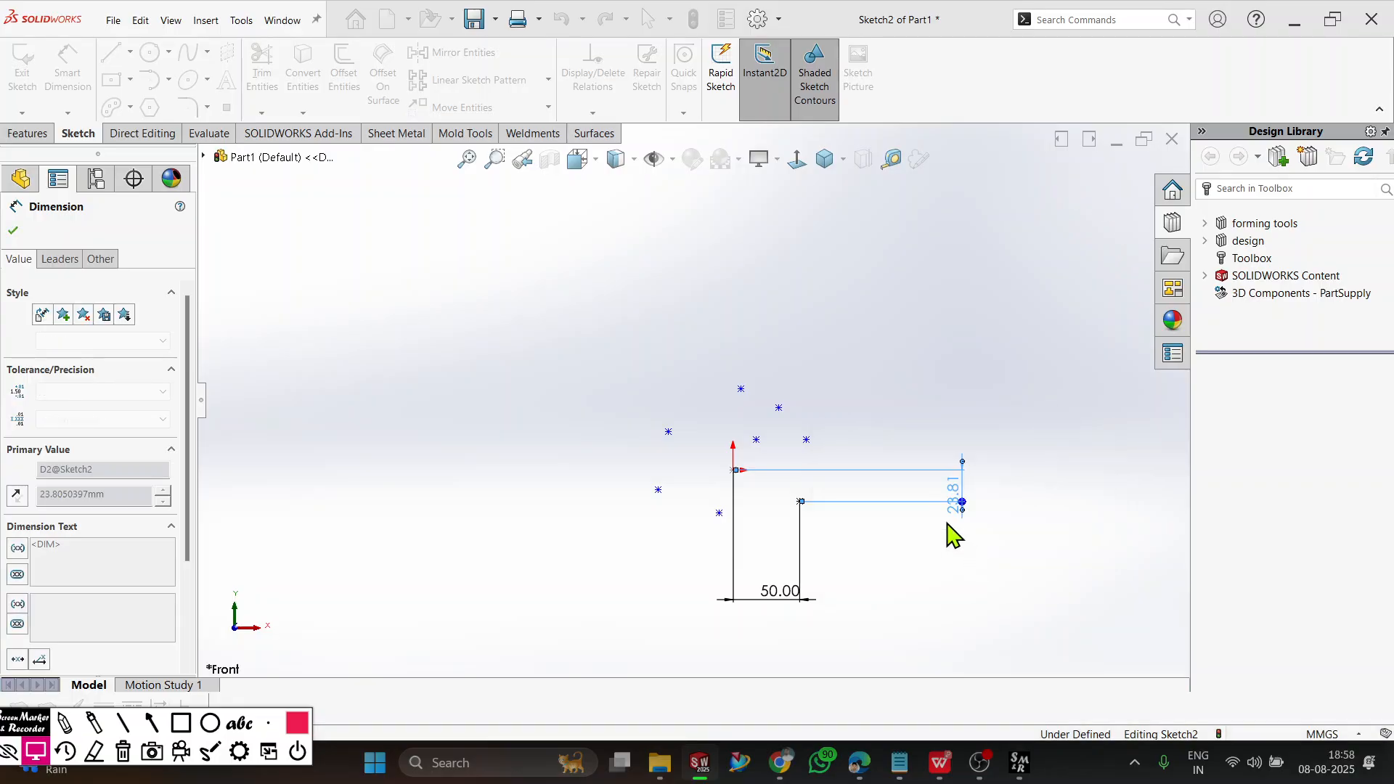
scroll(847, 591, "down", 5)
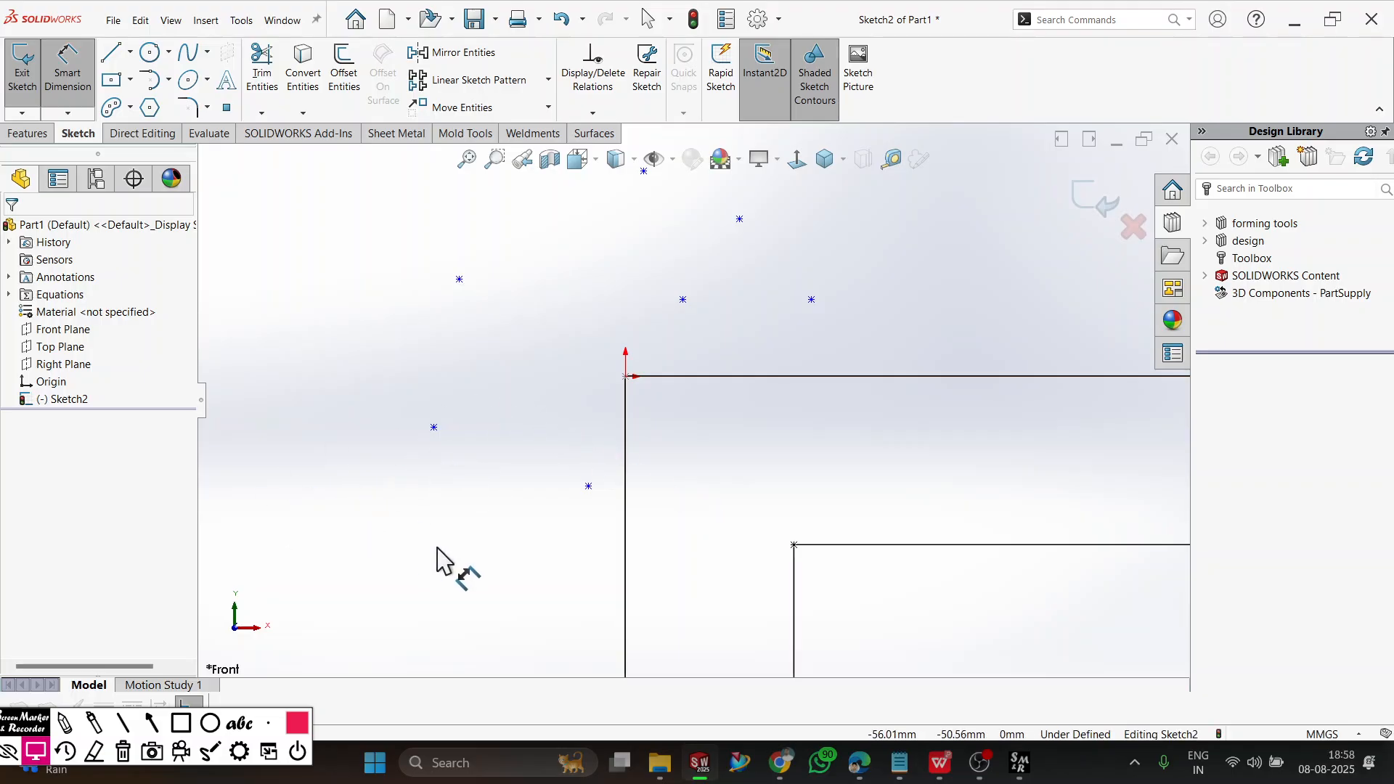
scroll(447, 555, "up", 4)
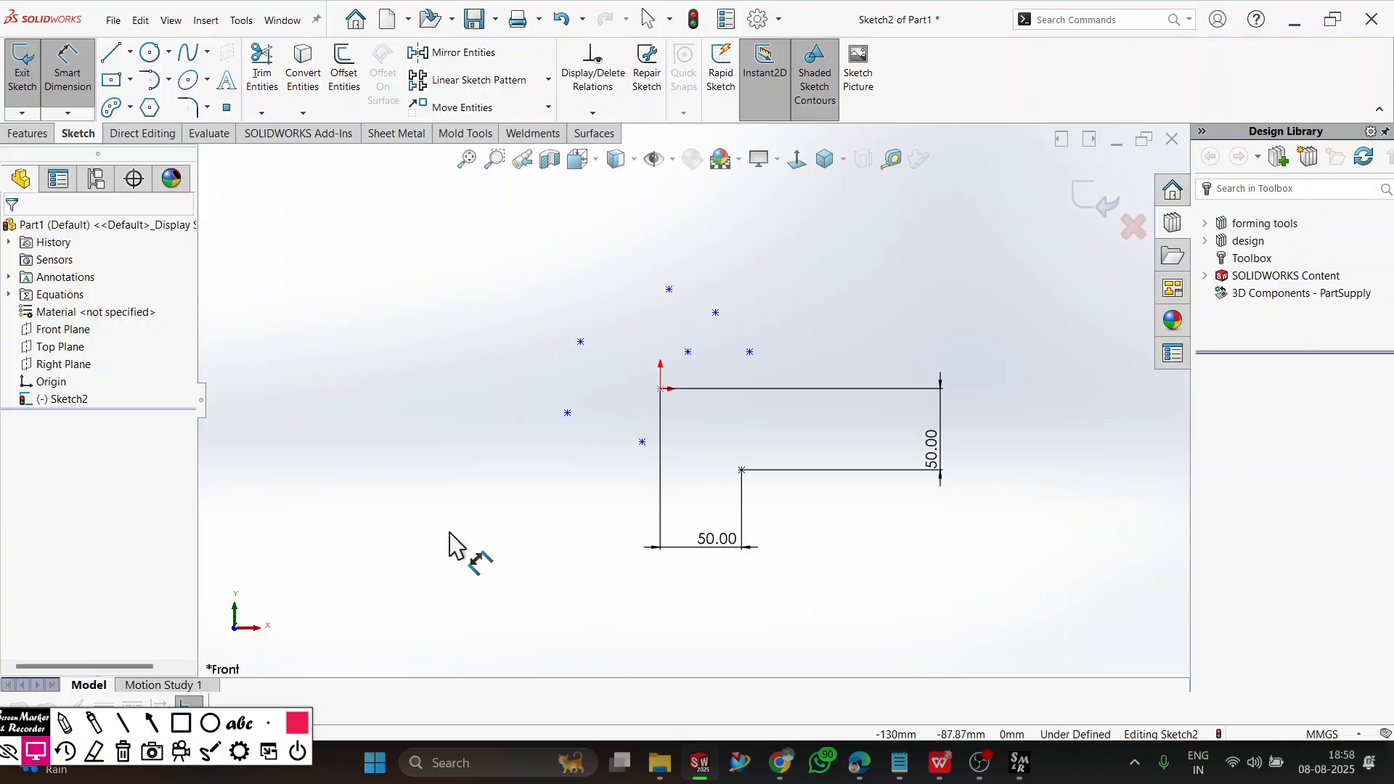
Delete all the sketch points and their two 50 mm dimensions.
key("Escape")
key("ctrl+a")
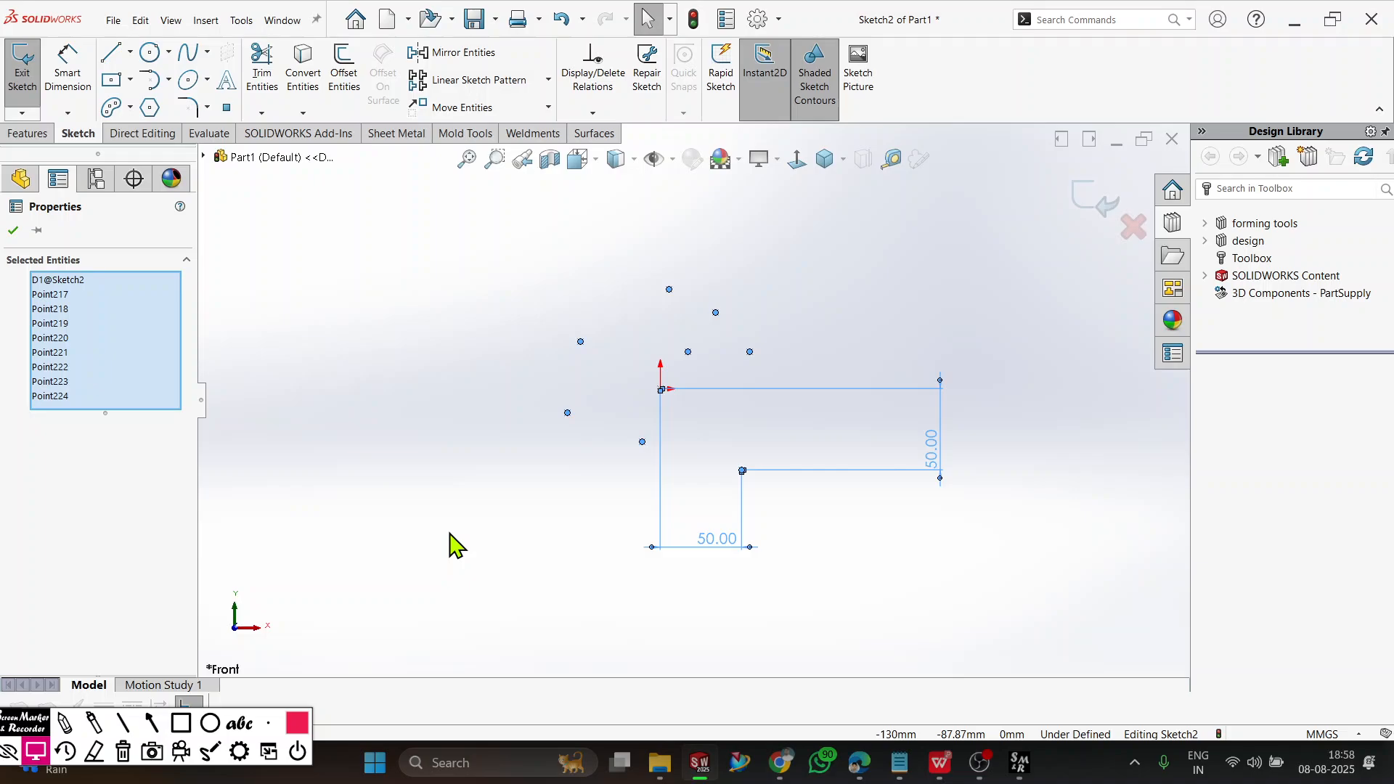
key("Delete")
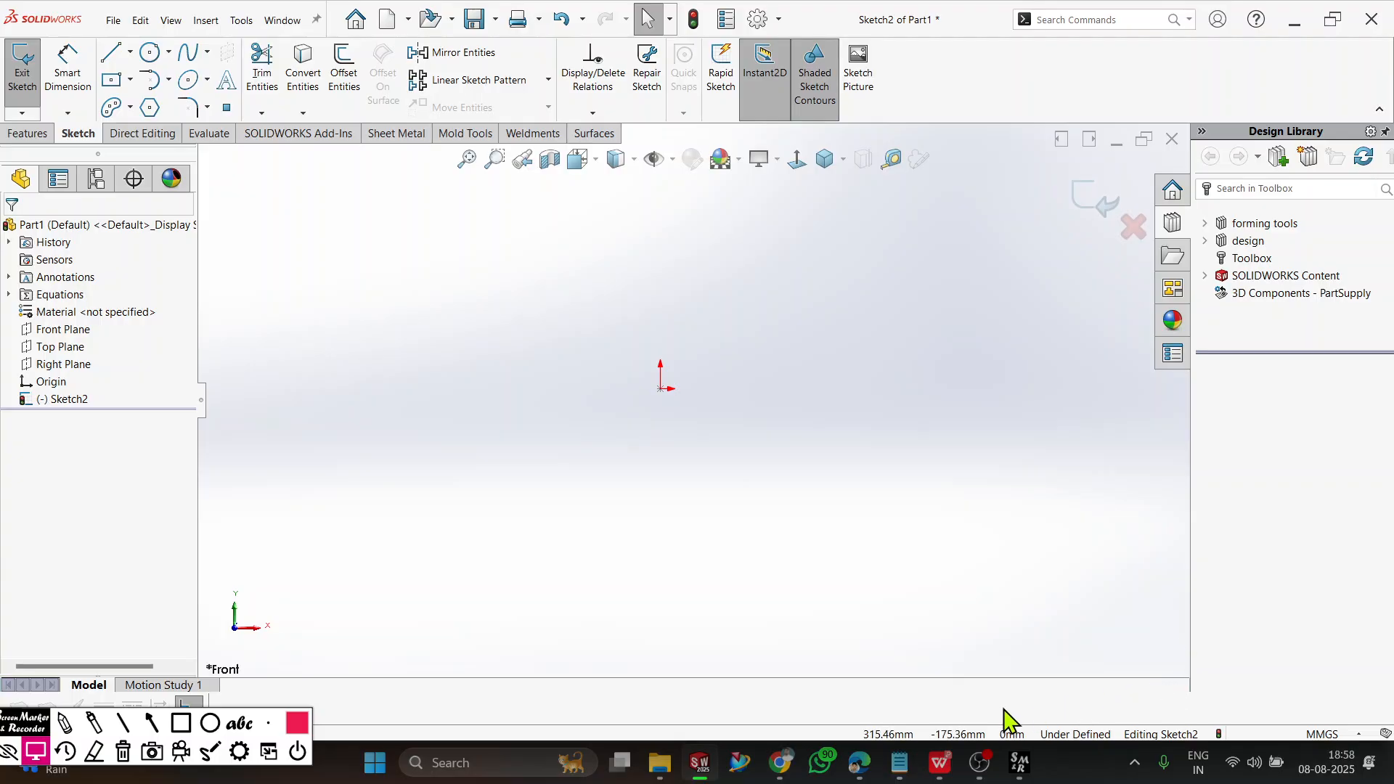
left_click(181, 723)
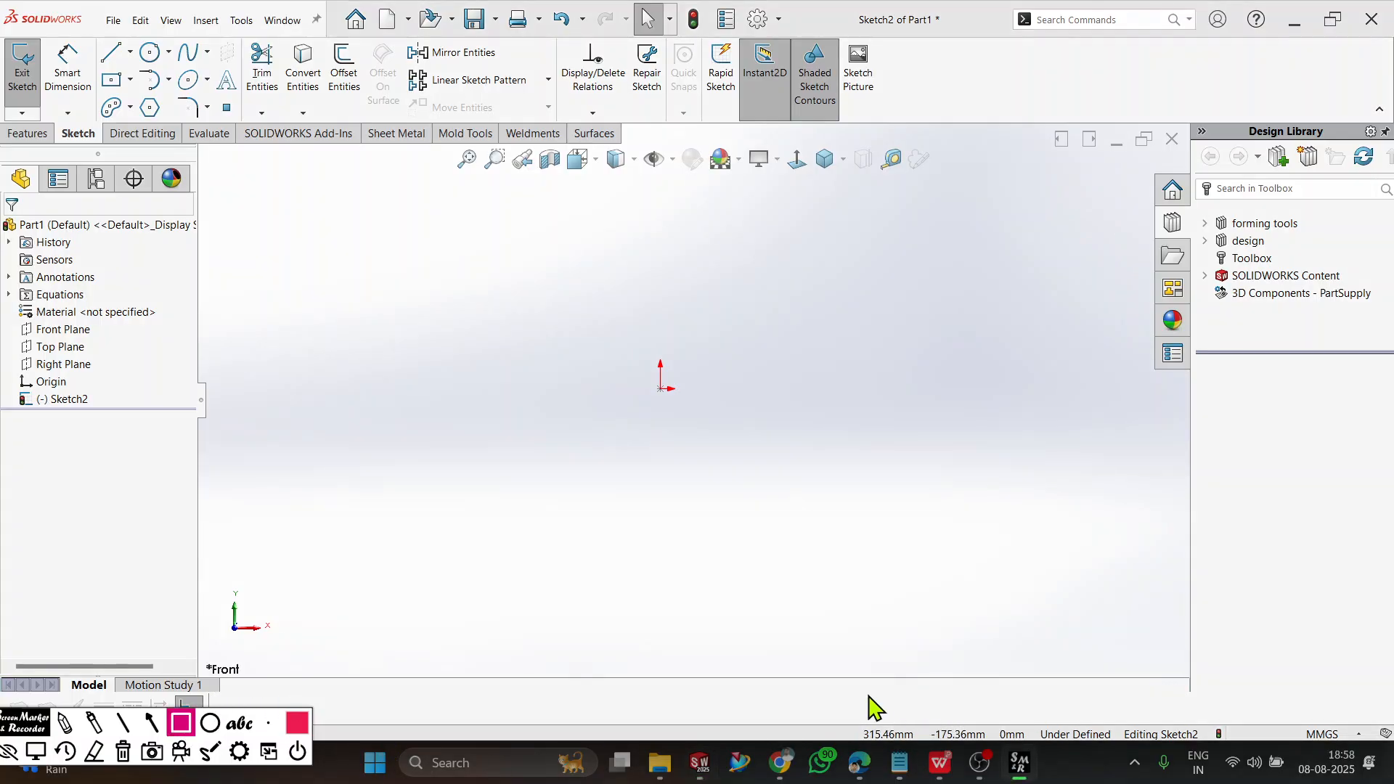
mouse_move(838, 699)
left_mouse_down()
mouse_move(902, 731)
mouse_move(1238, 755)
left_mouse_up()
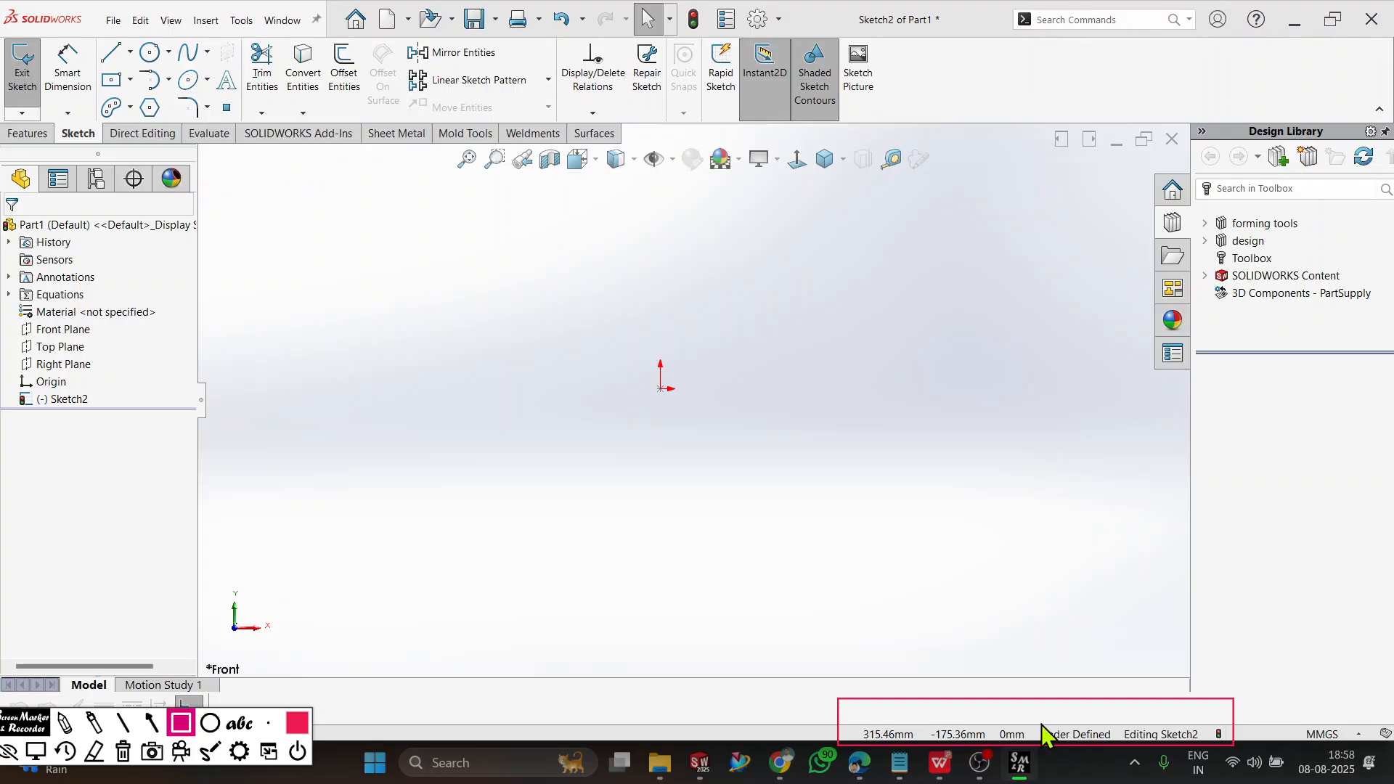
left_click_drag(1035, 718, 1121, 748)
left_click(123, 752)
left_click(35, 752)
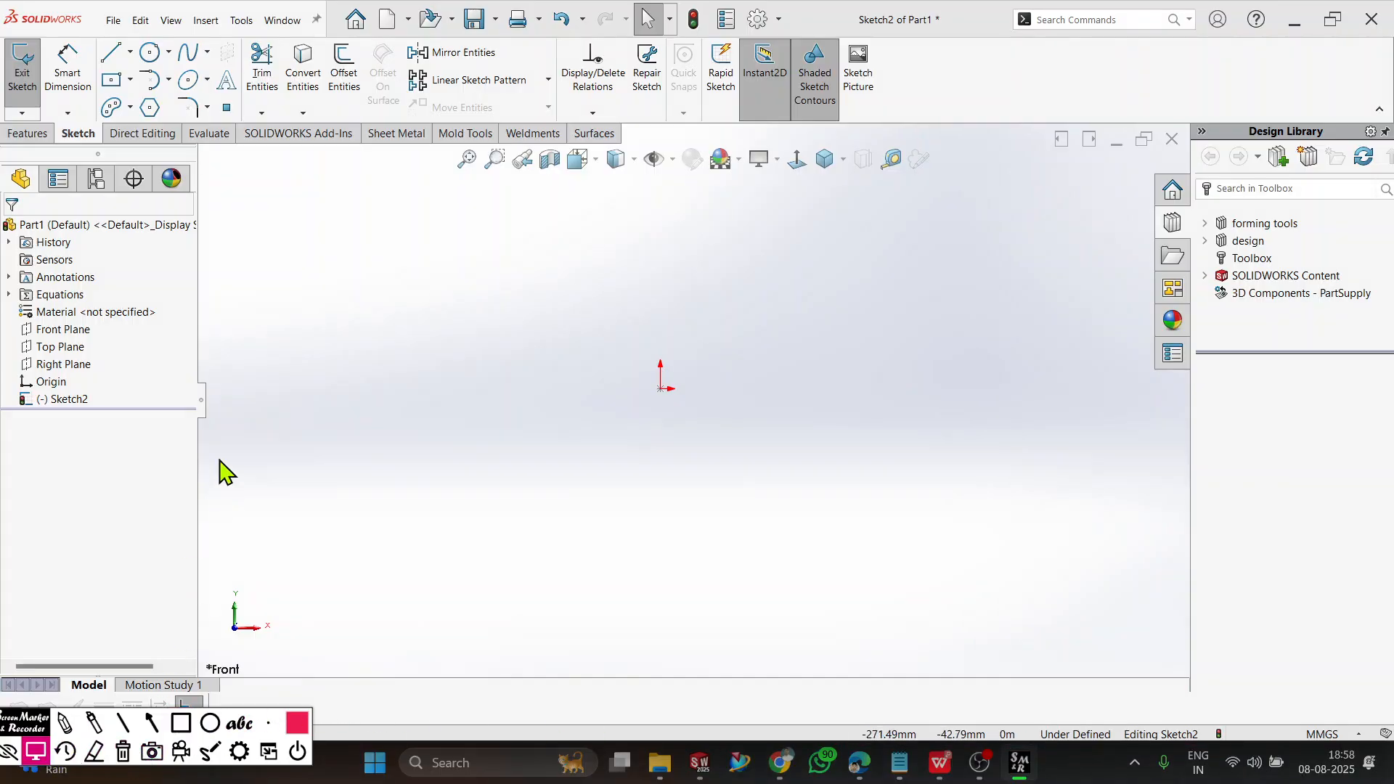
Sketch a center rectangle about 166 mm wide and 109 mm high, centred on the origin.
left_click(111, 79)
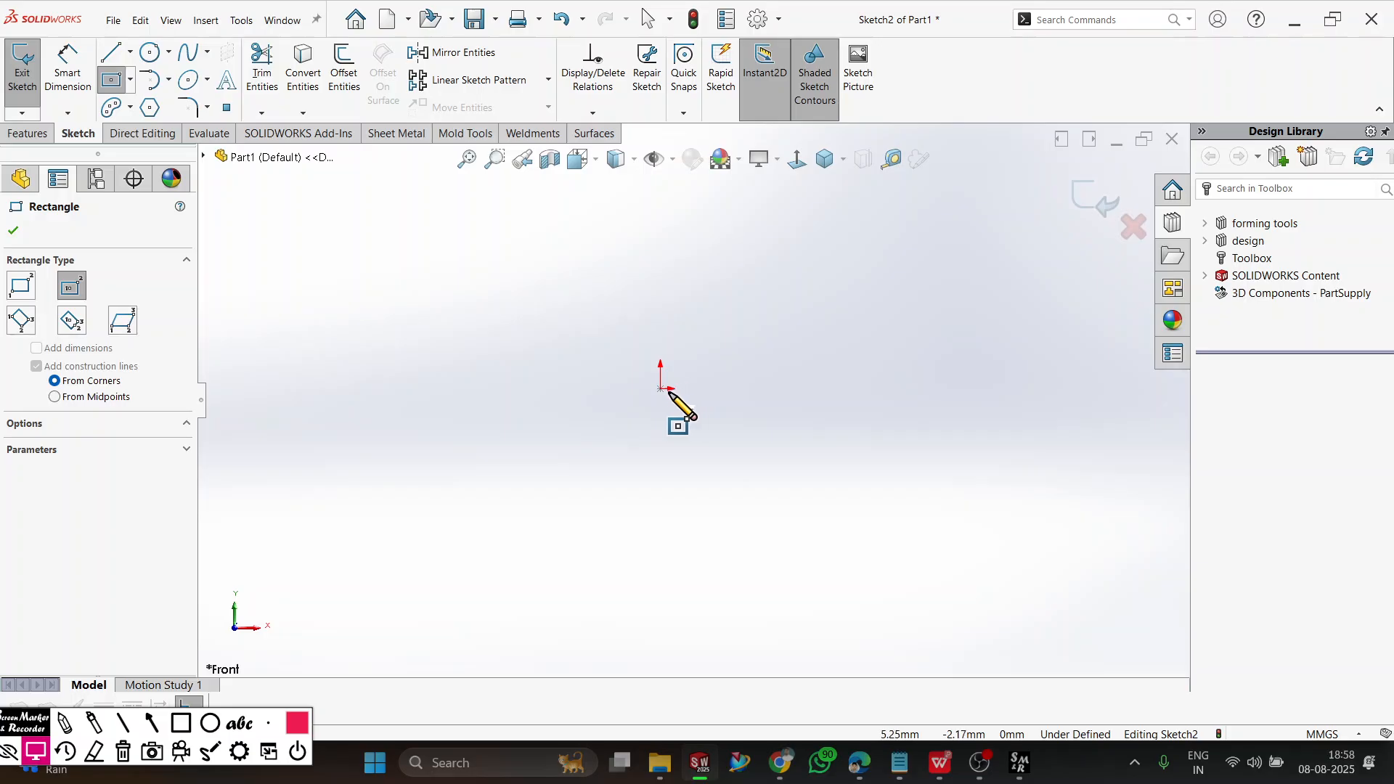
left_click(660, 388)
left_click(796, 477)
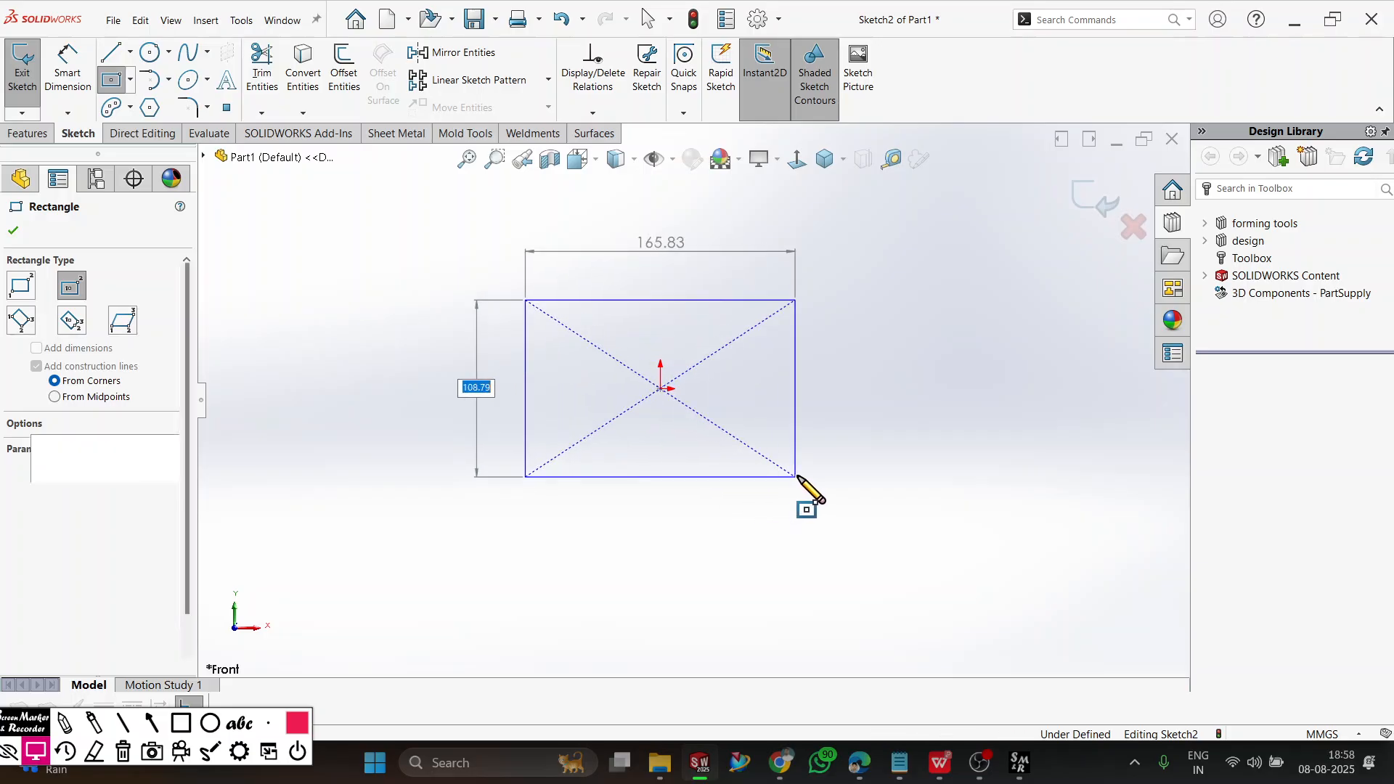
key("Escape")
Dimension the origin-centred rectangle to a width of 100 mm and a height of 50 mm.
left_click(681, 477)
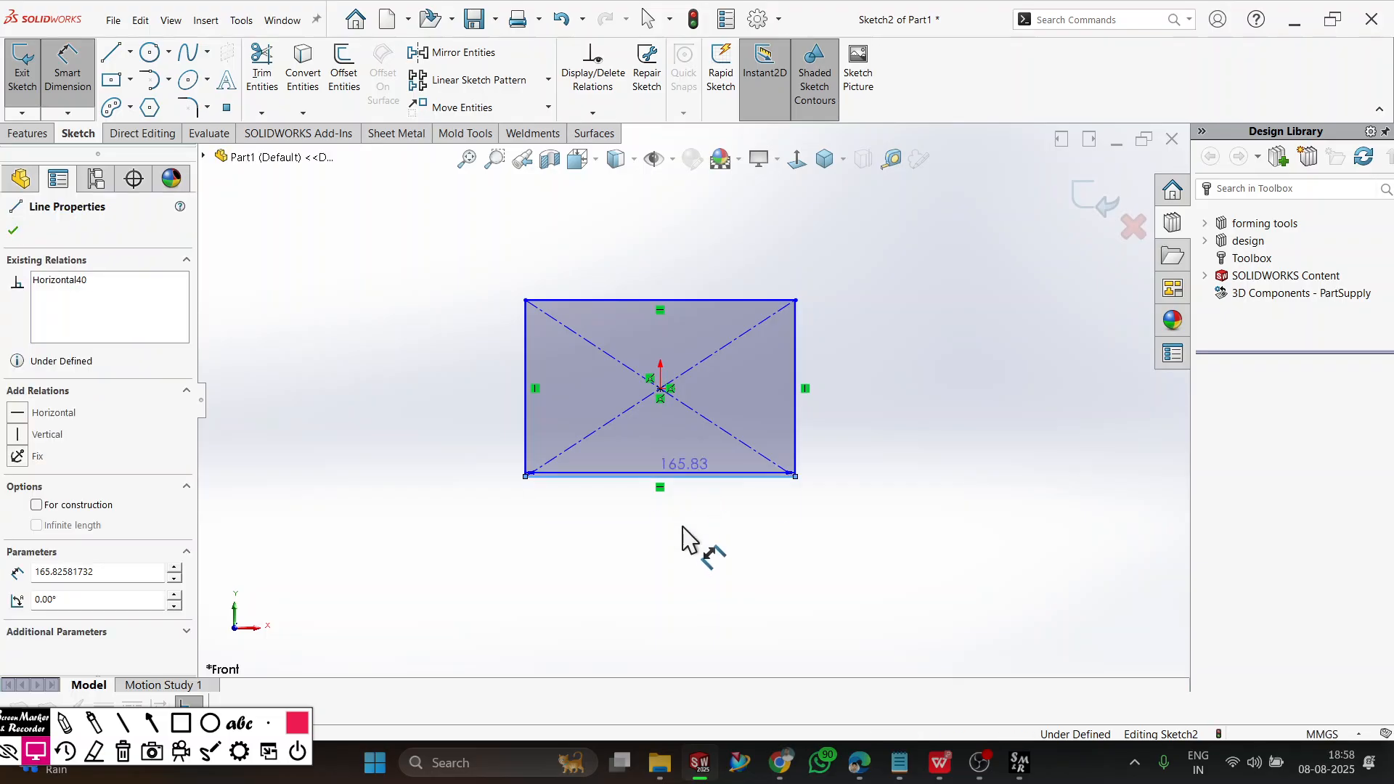
left_click(697, 548)
type("100")
key("Return")
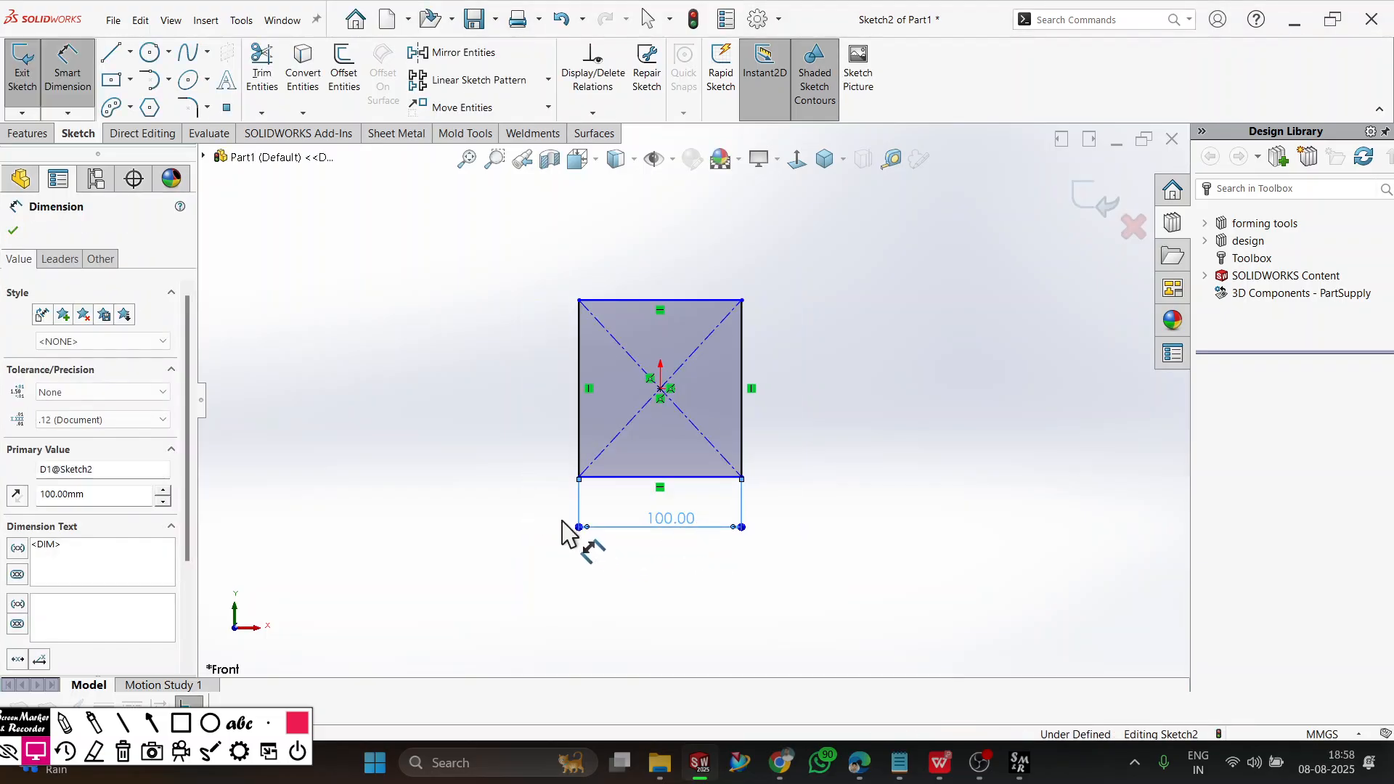
left_click(580, 451)
left_click(537, 465)
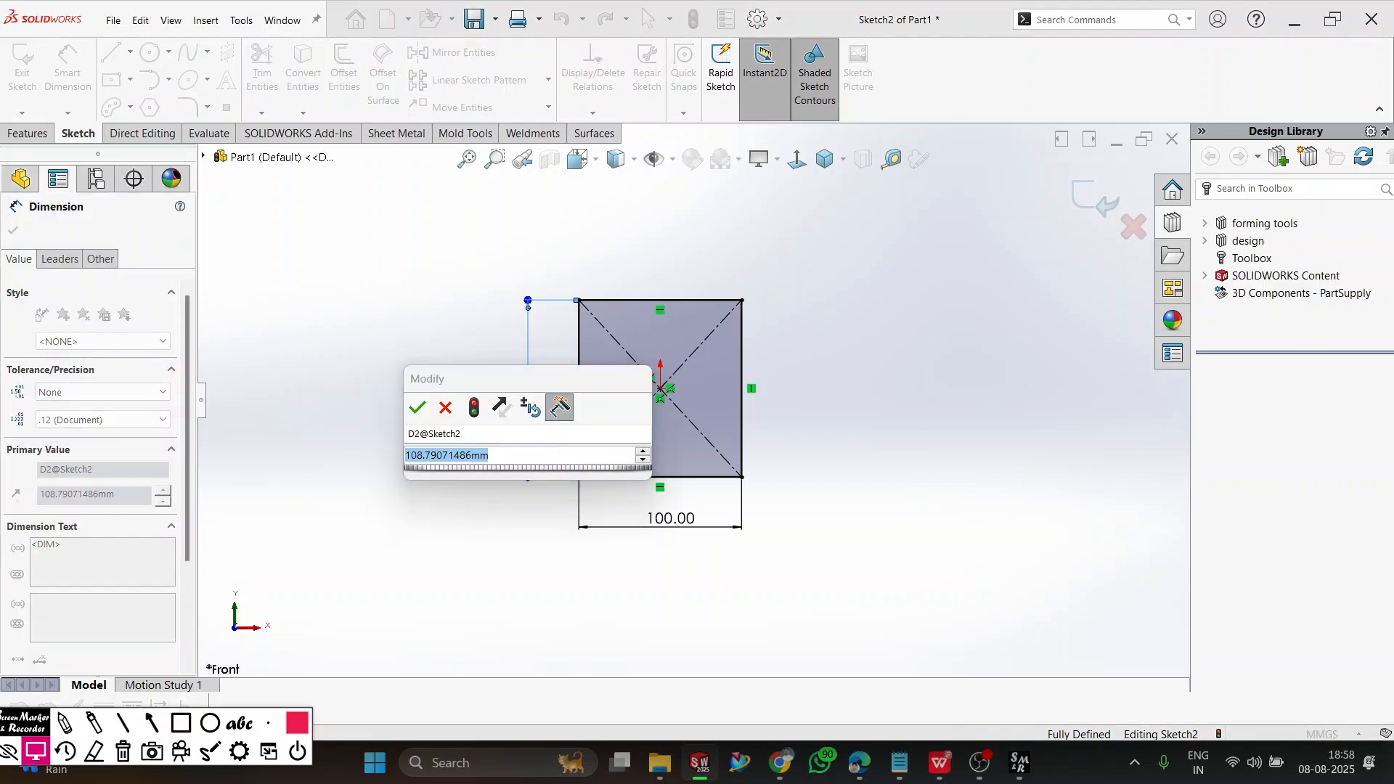
type("50")
key("Return")
key("Escape")
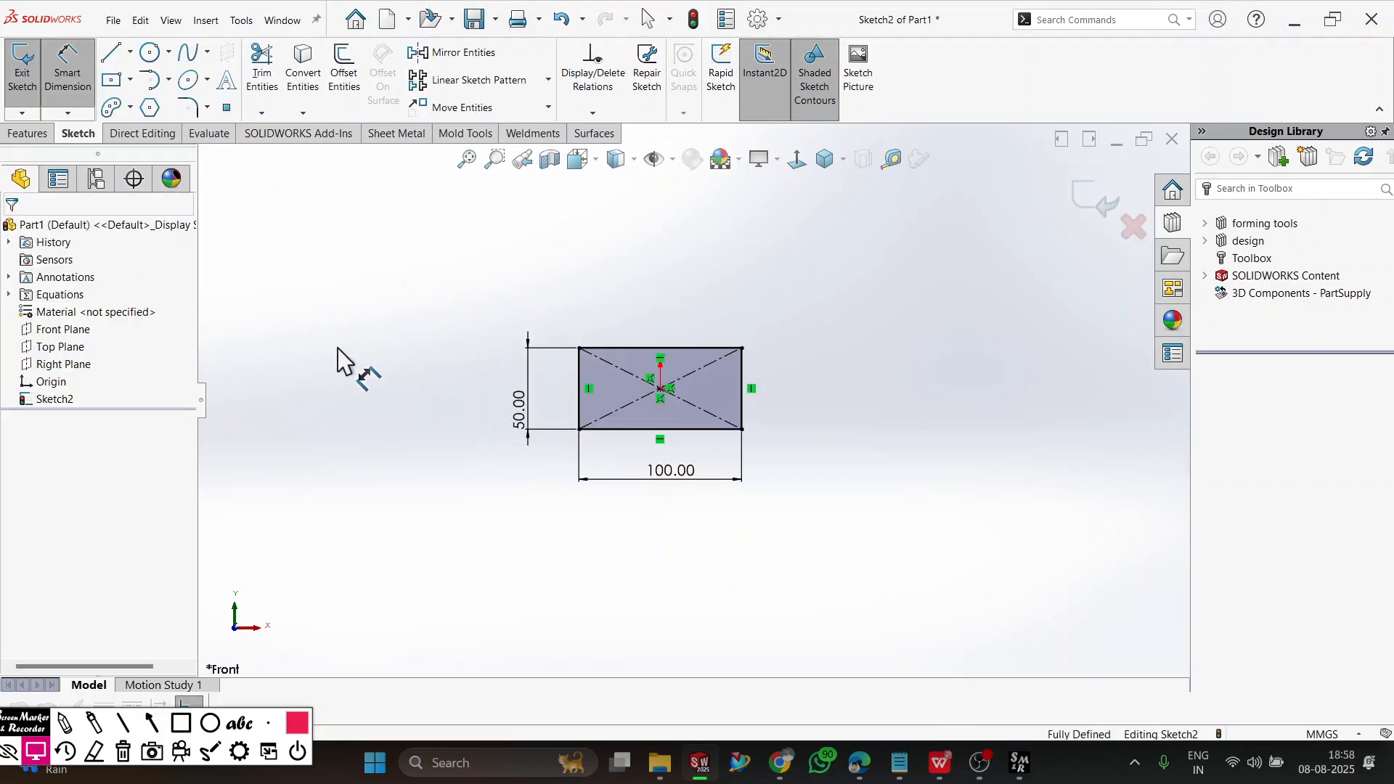
Sketch a second center rectangle about 100 mm by 50 mm to the right of the first, level with the origin.
left_click(118, 84)
left_click(898, 388)
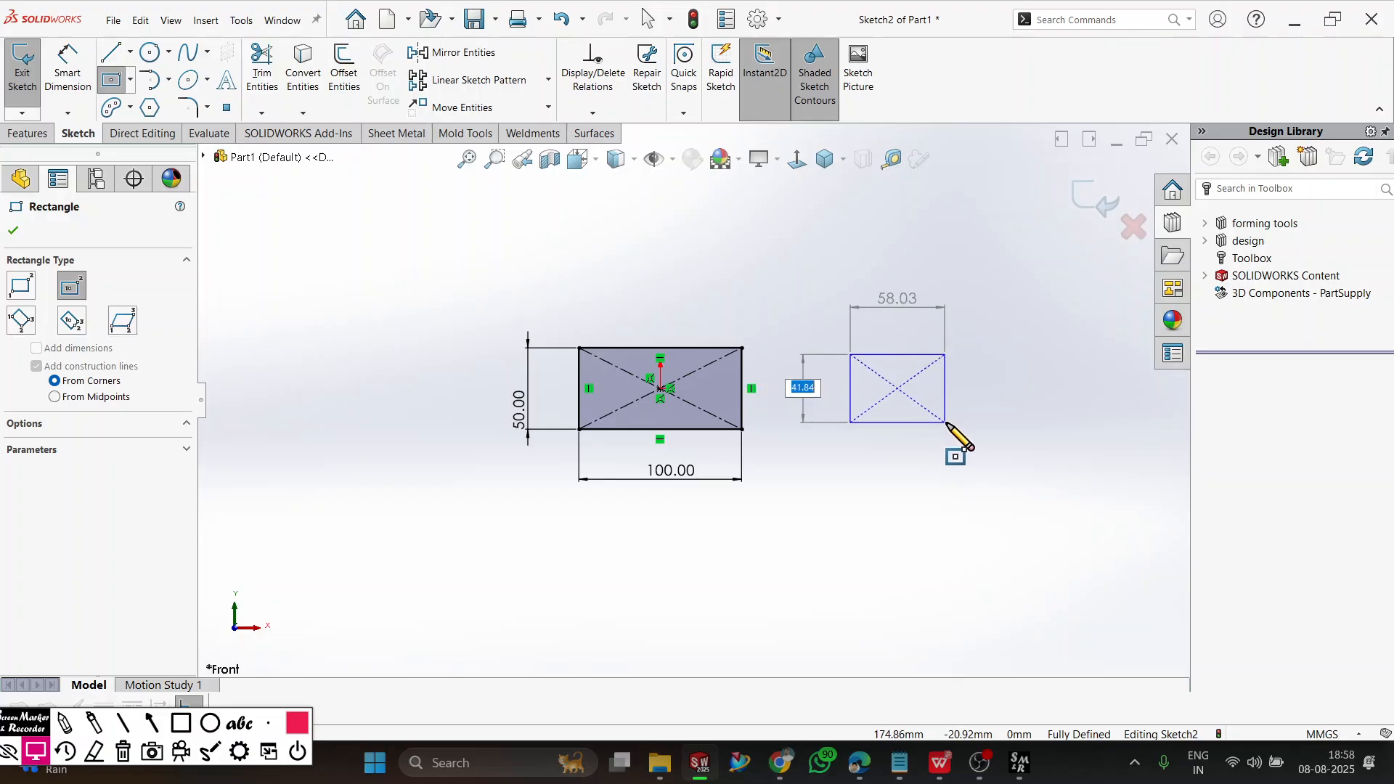
left_click(979, 430)
Dimension the second rectangle's top edge as 100 mm and its right edge as 50 mm.
left_click(69, 73)
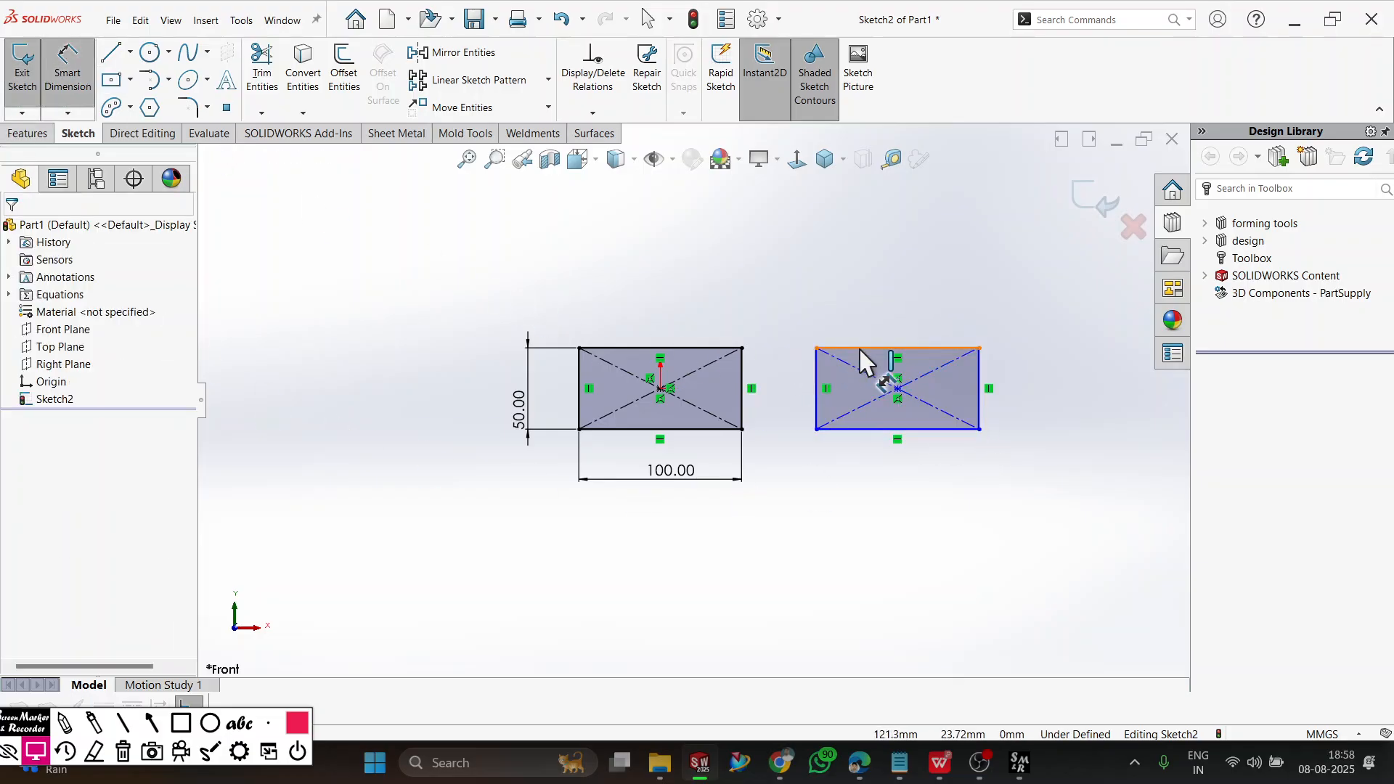
left_click(875, 349)
left_click(879, 325)
type("100")
key("Return")
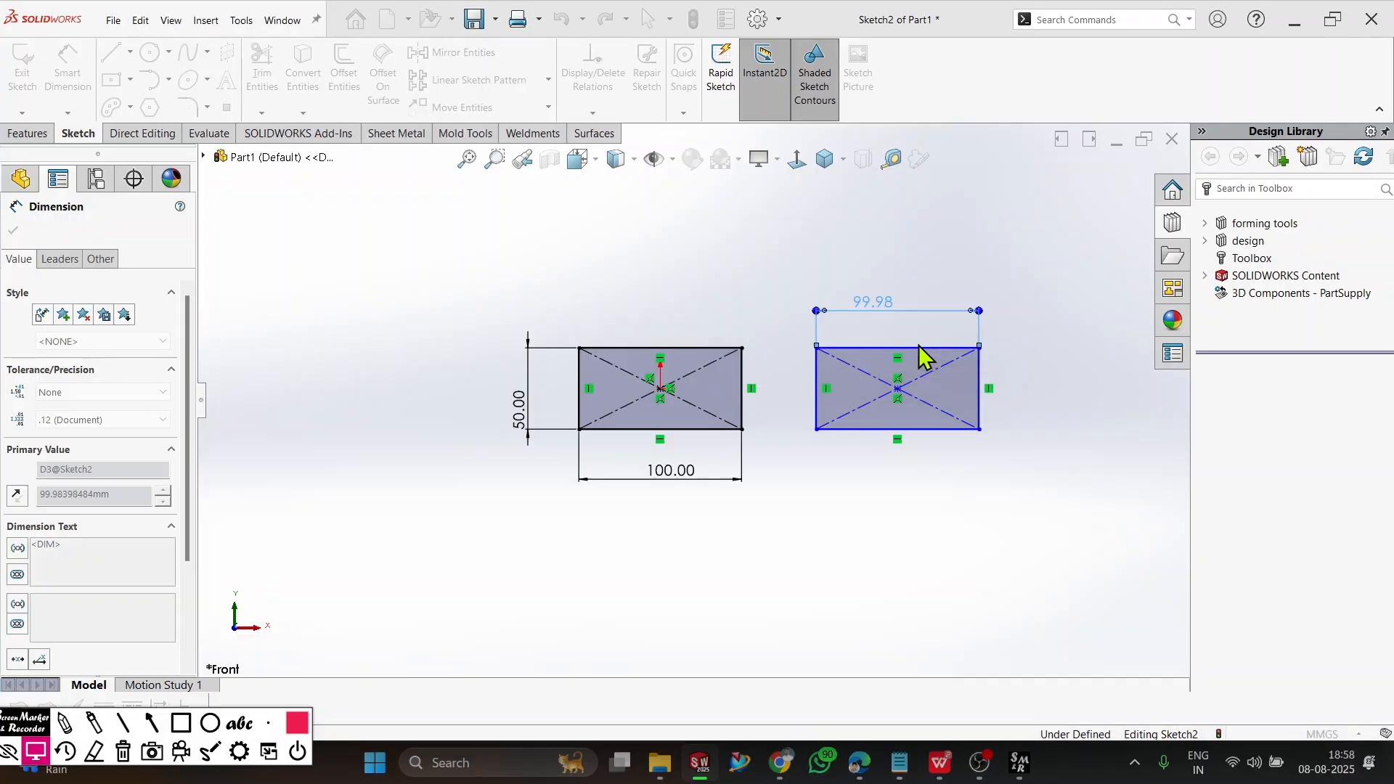
left_click(984, 392)
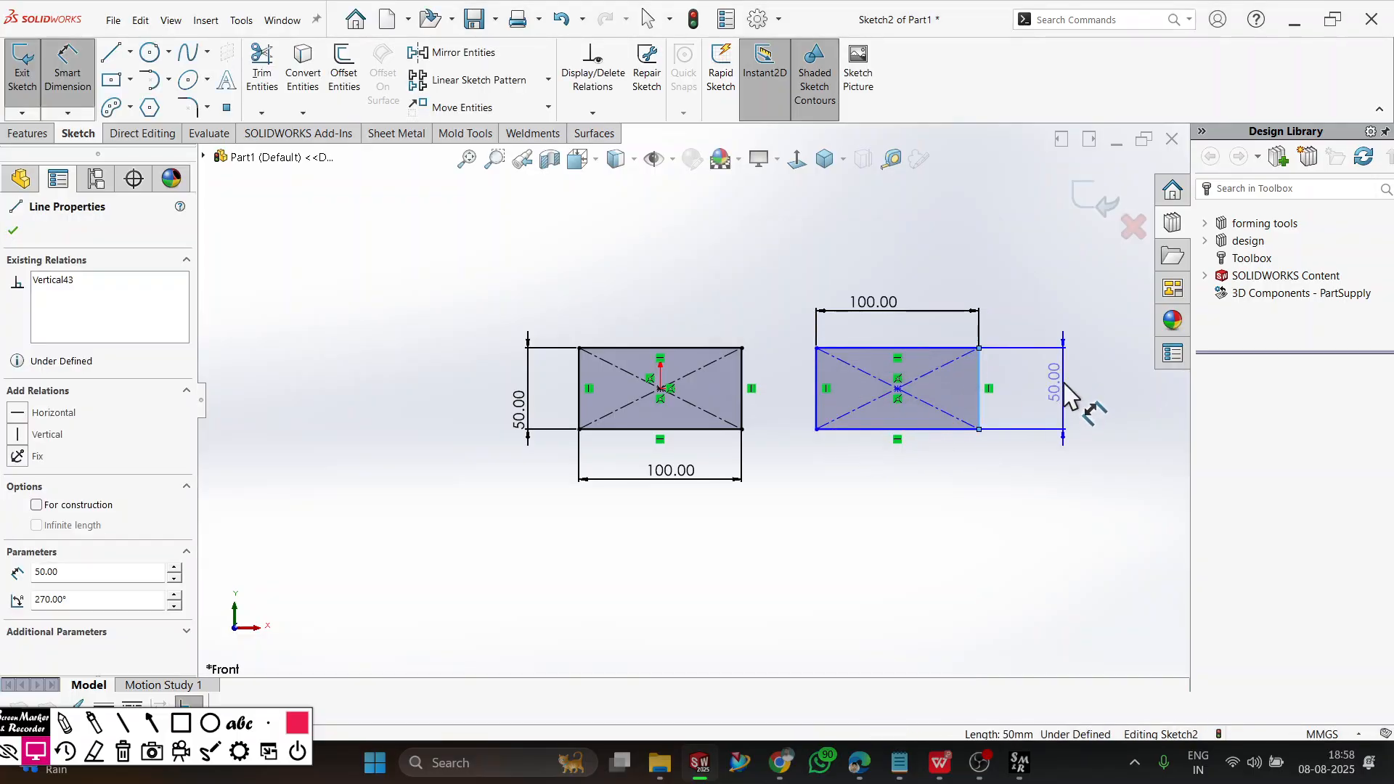
left_click(1067, 399)
type("50")
key("Return")
key("Escape")
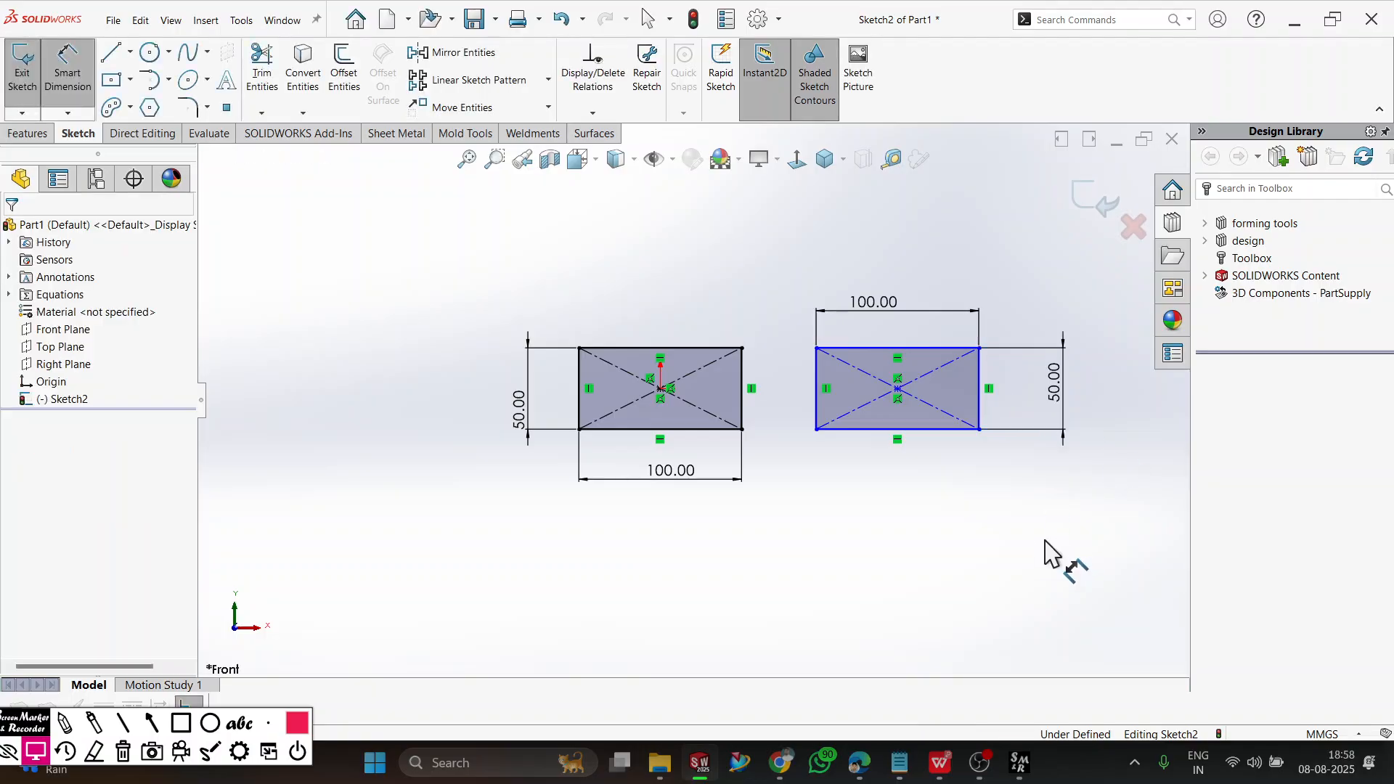
Delete the second rectangle on the right along with its dimensions.
scroll(1023, 490, "down", 2)
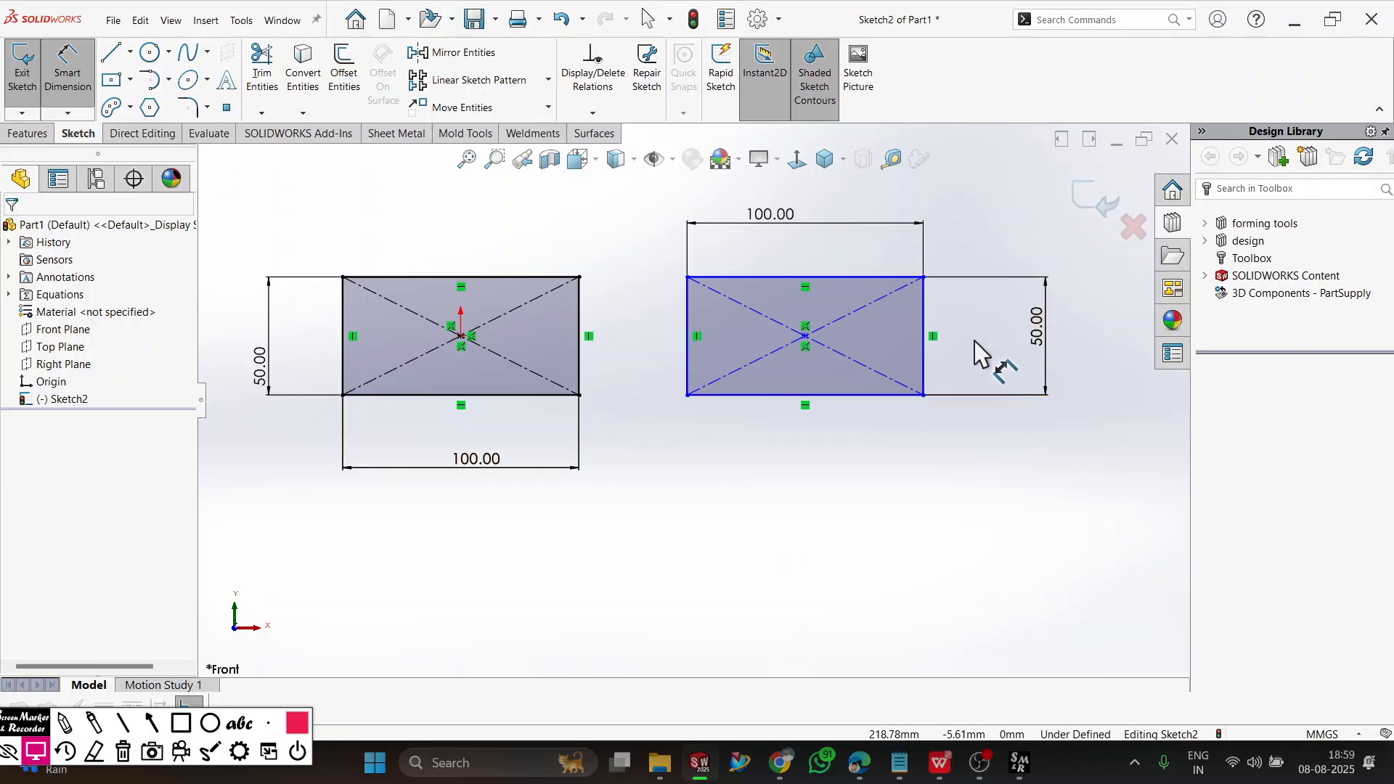
key("Escape")
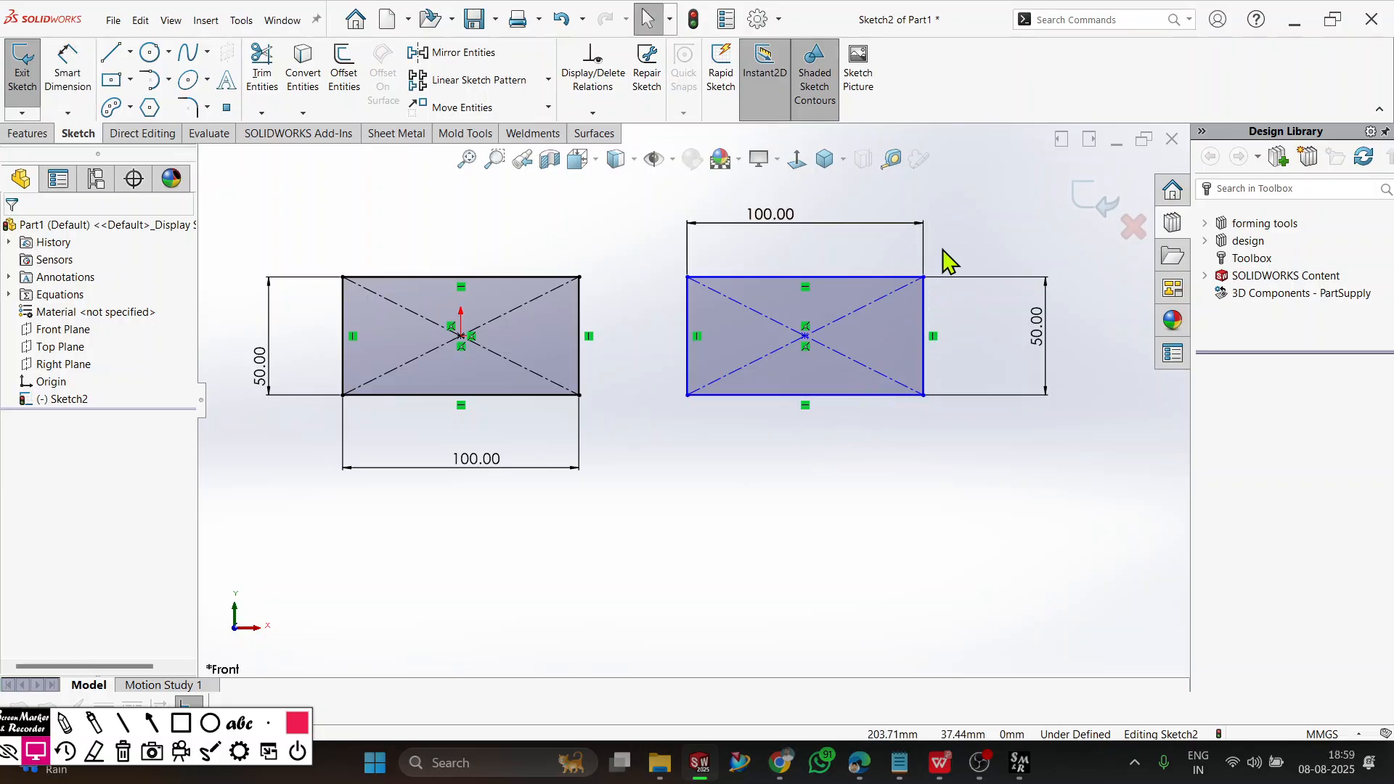
left_click_drag(994, 231, 662, 521)
key("Delete")
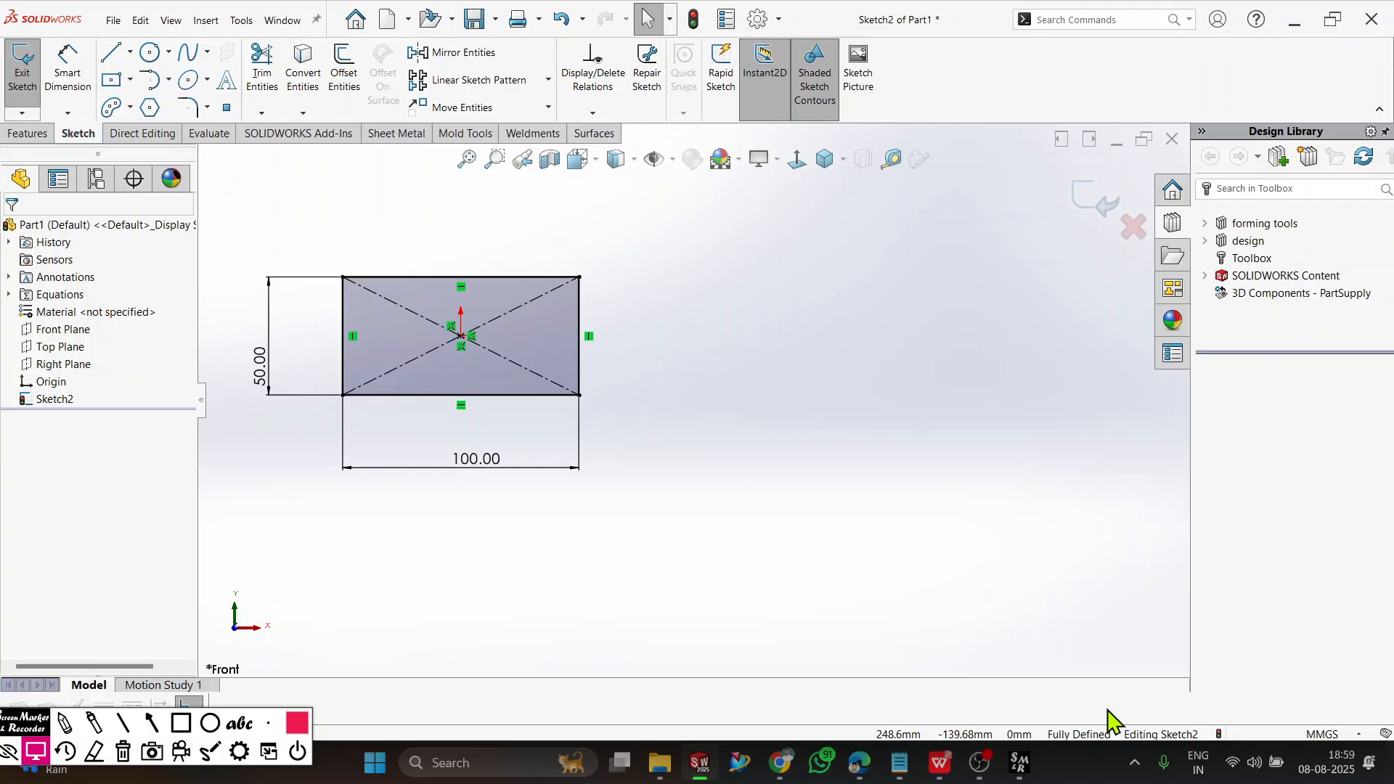
Mark the sketch's Fully Defined status with a red rectangle annotation and erase the annotation.
left_click(180, 723)
left_click_drag(1043, 713, 1130, 741)
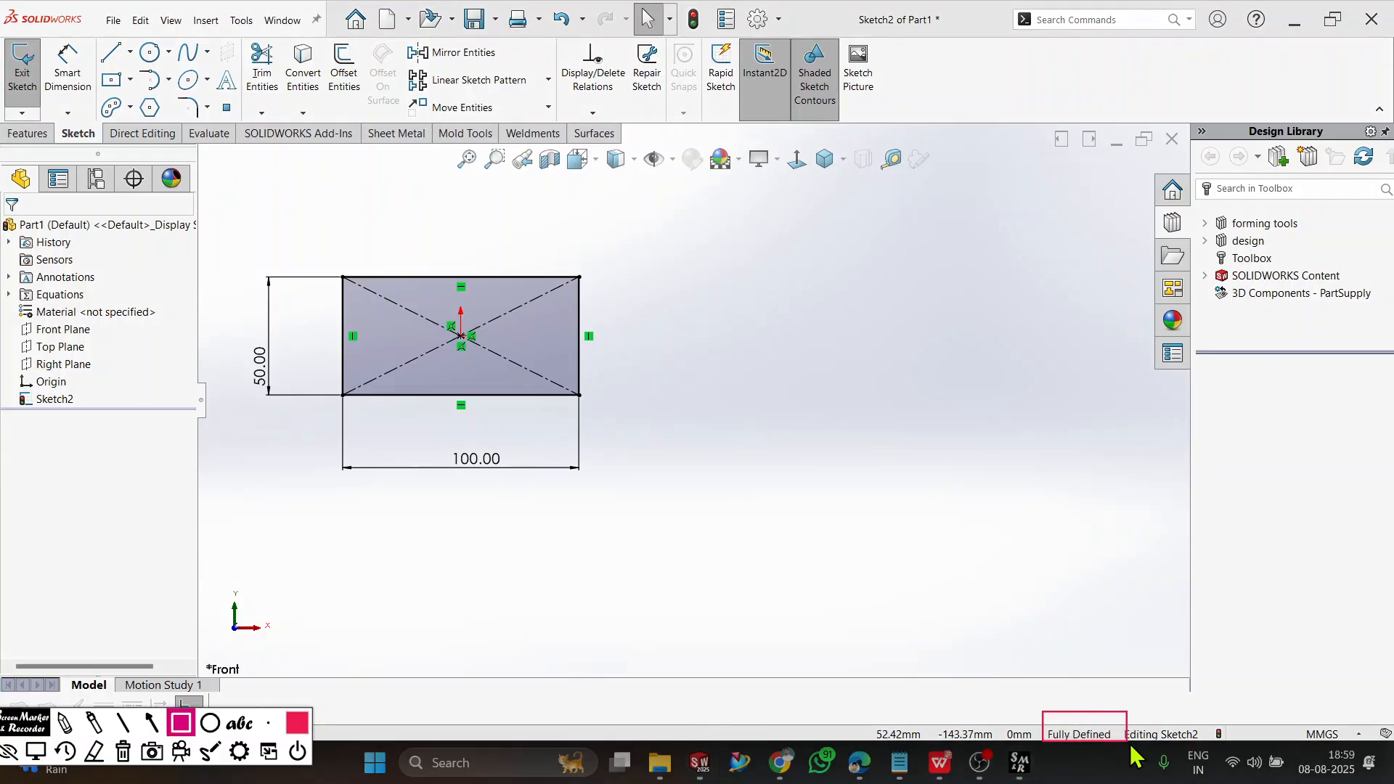
left_click(128, 759)
left_click(45, 756)
scroll(315, 512, "up", 3)
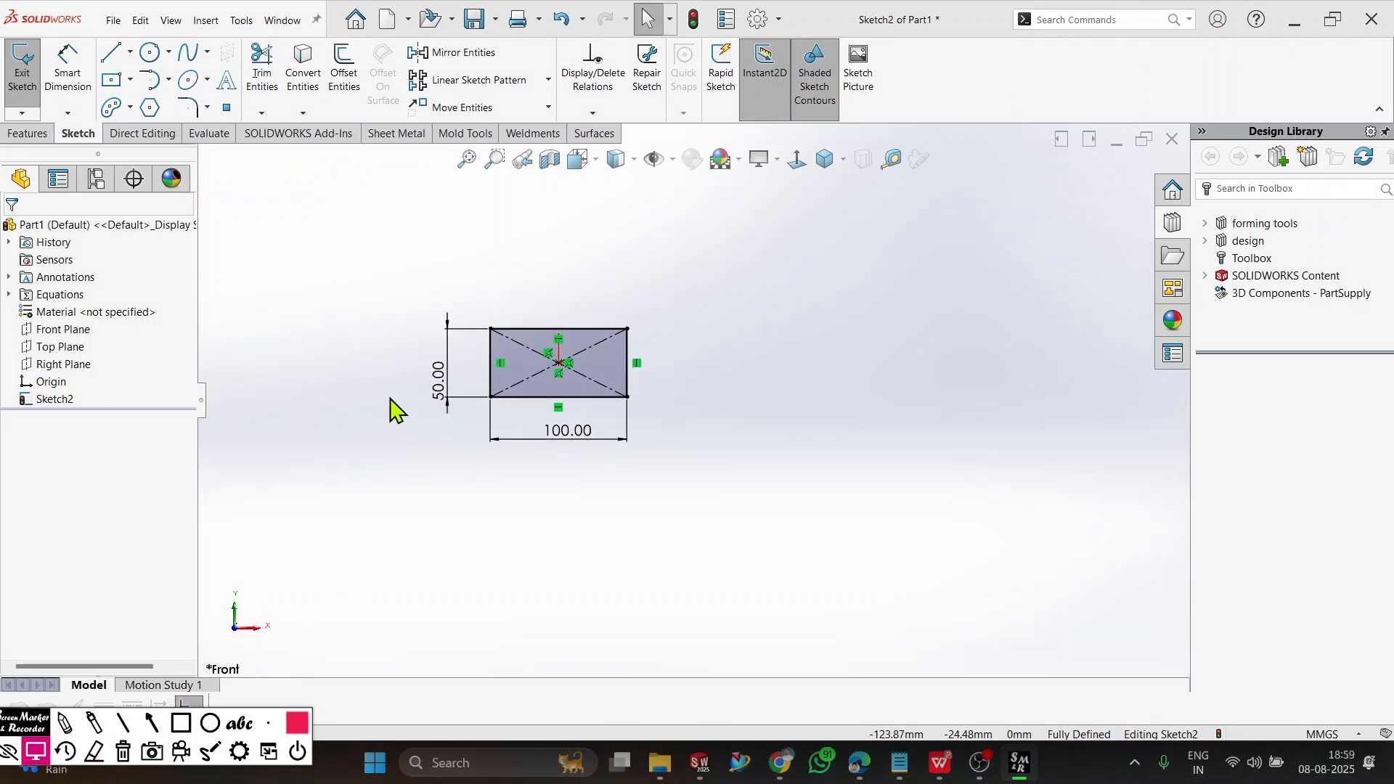
key("f")
Switch to WPS Office and show the slide "The Status of a Sketch" from ABOUT SOLIDWORK.pptx as a full-screen slide show.
left_click(937, 766)
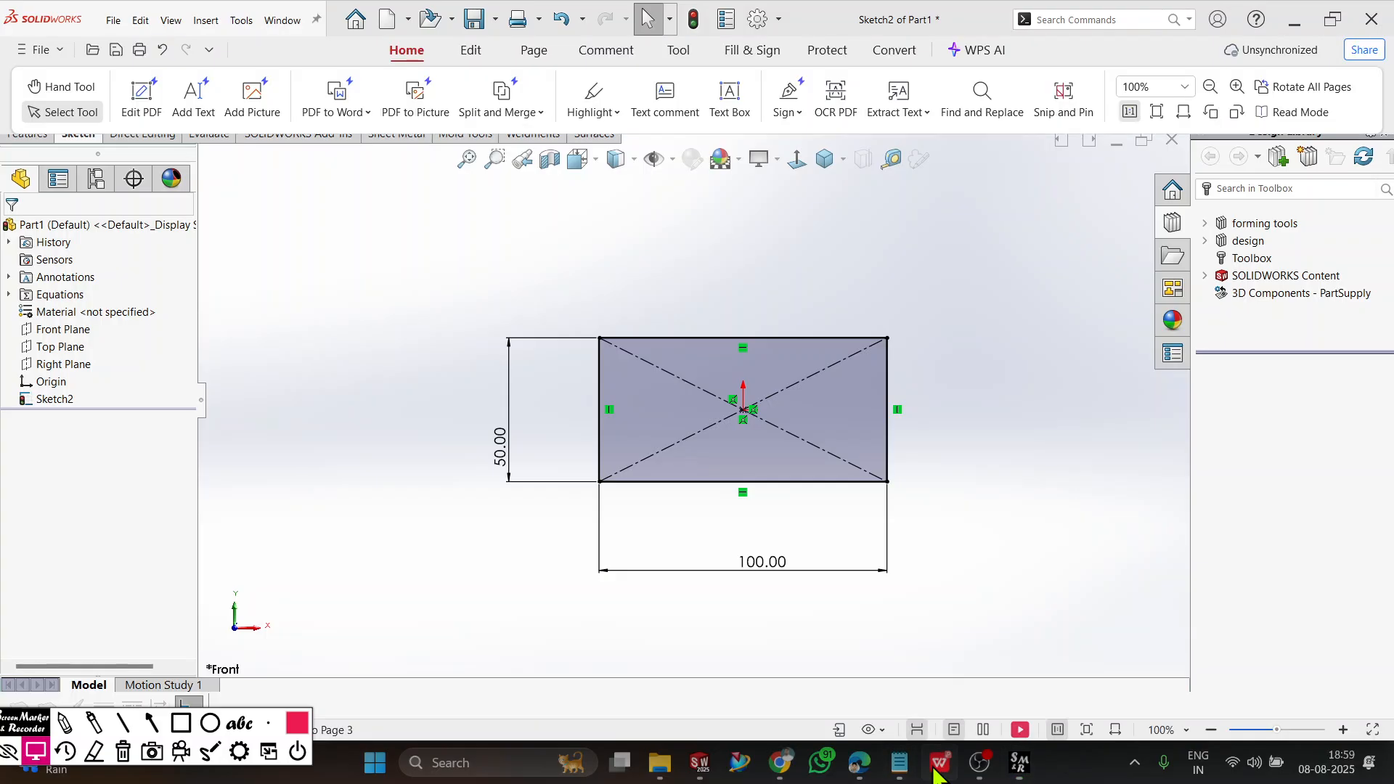
left_click(263, 16)
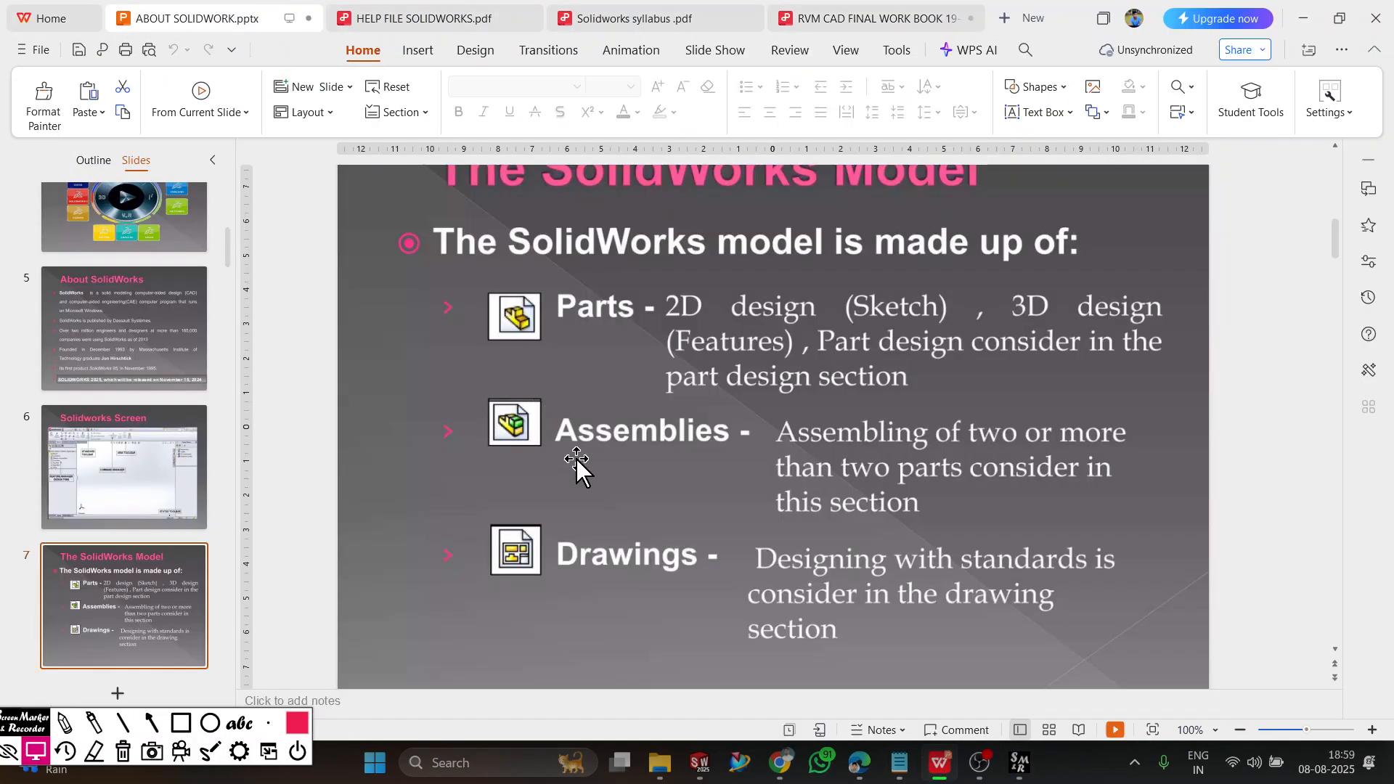
scroll(607, 483, "down", 3)
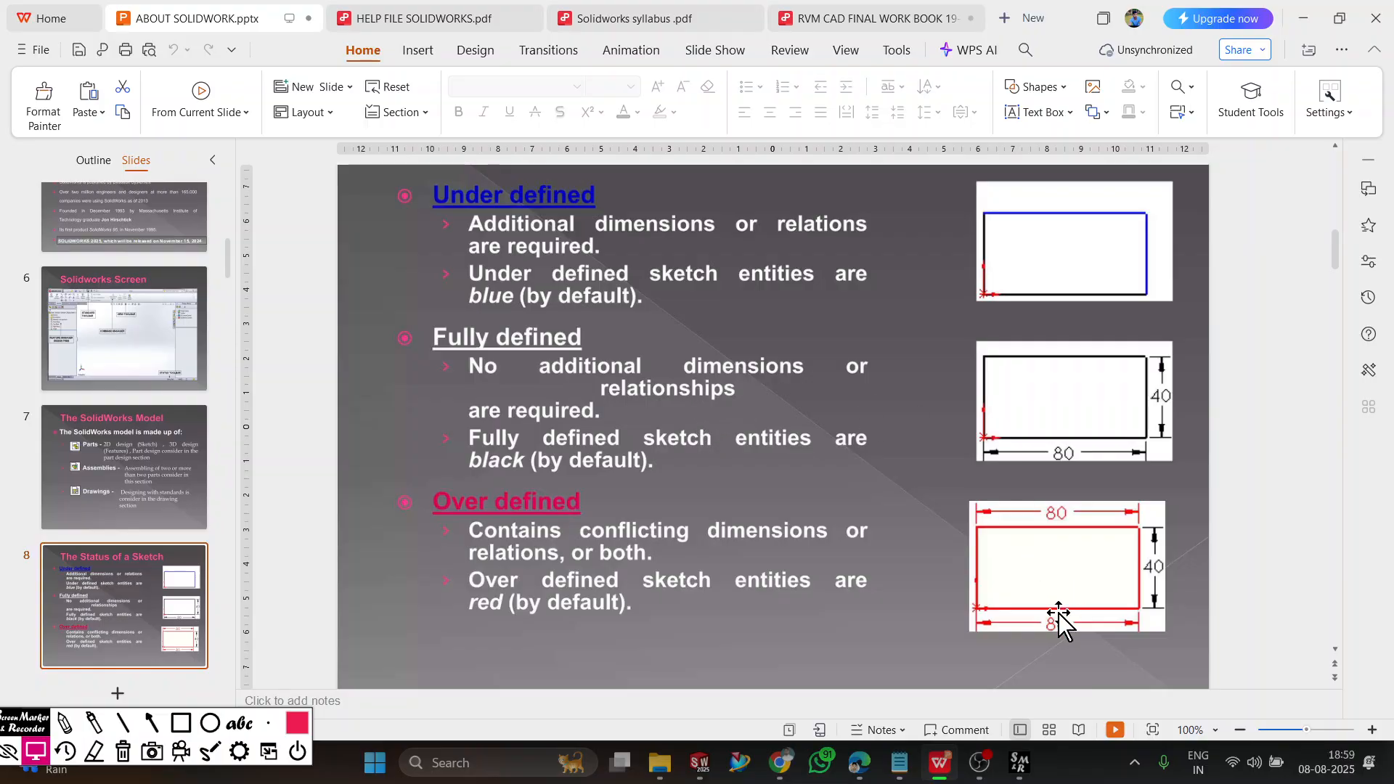
left_click(1116, 730)
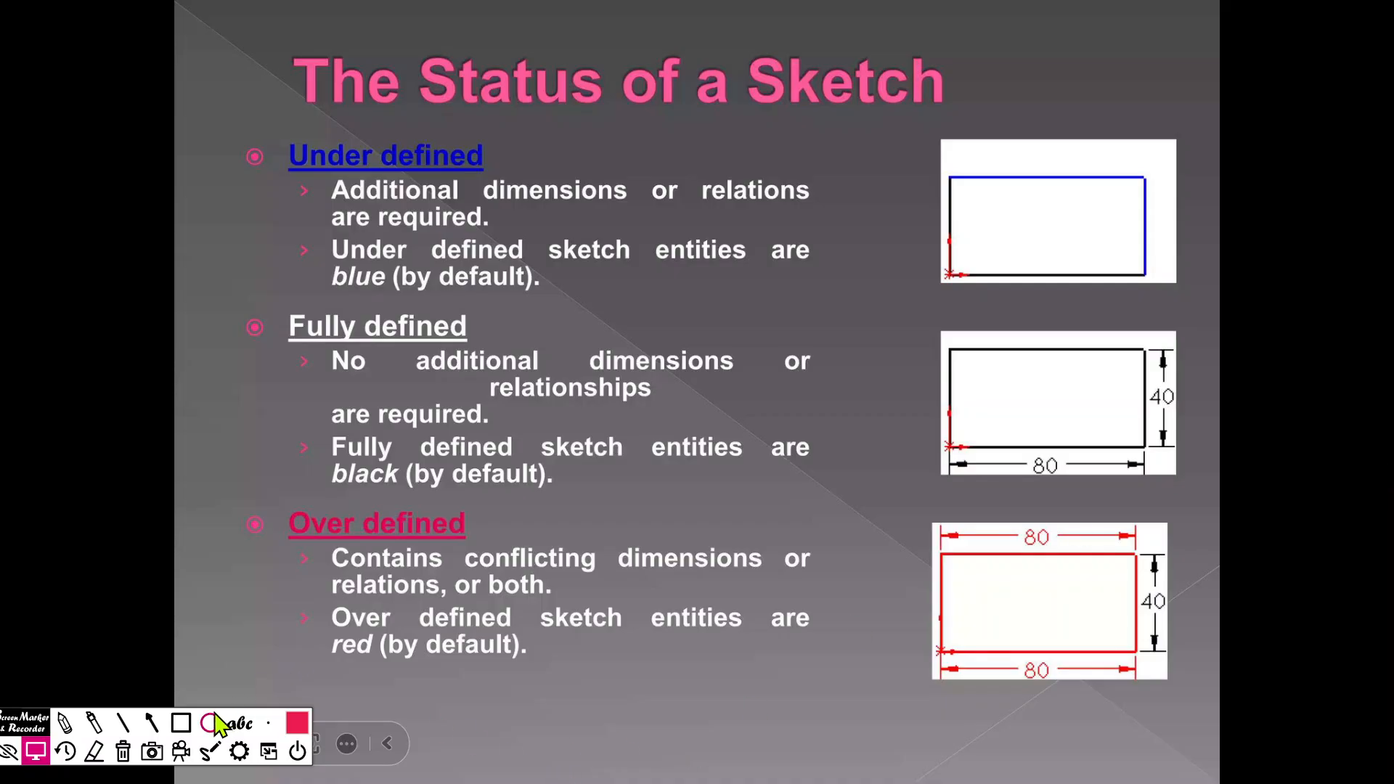
Mark the "Under defined" heading on the slide with a red rectangle annotation.
left_click(181, 722)
mouse_move(262, 129)
left_mouse_down()
mouse_move(289, 156)
mouse_move(501, 179)
left_mouse_up()
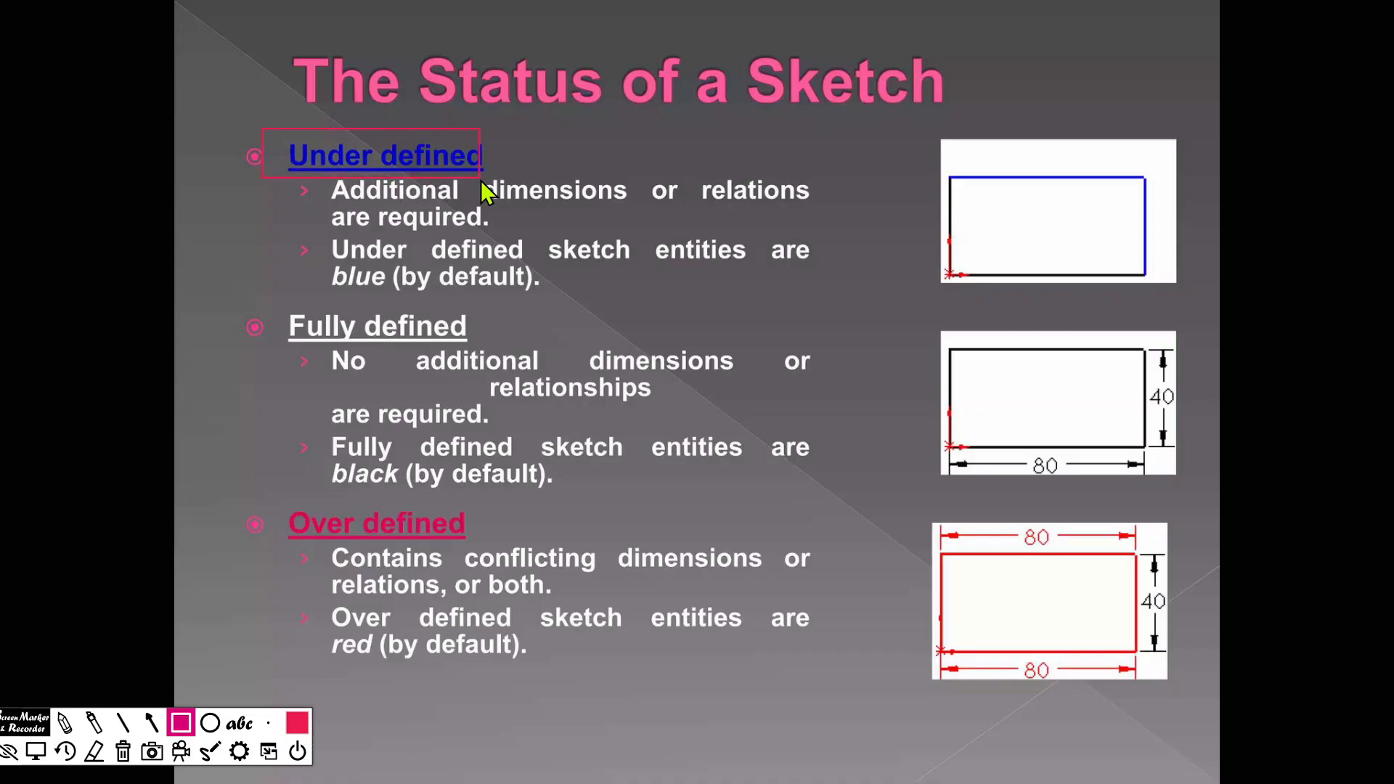
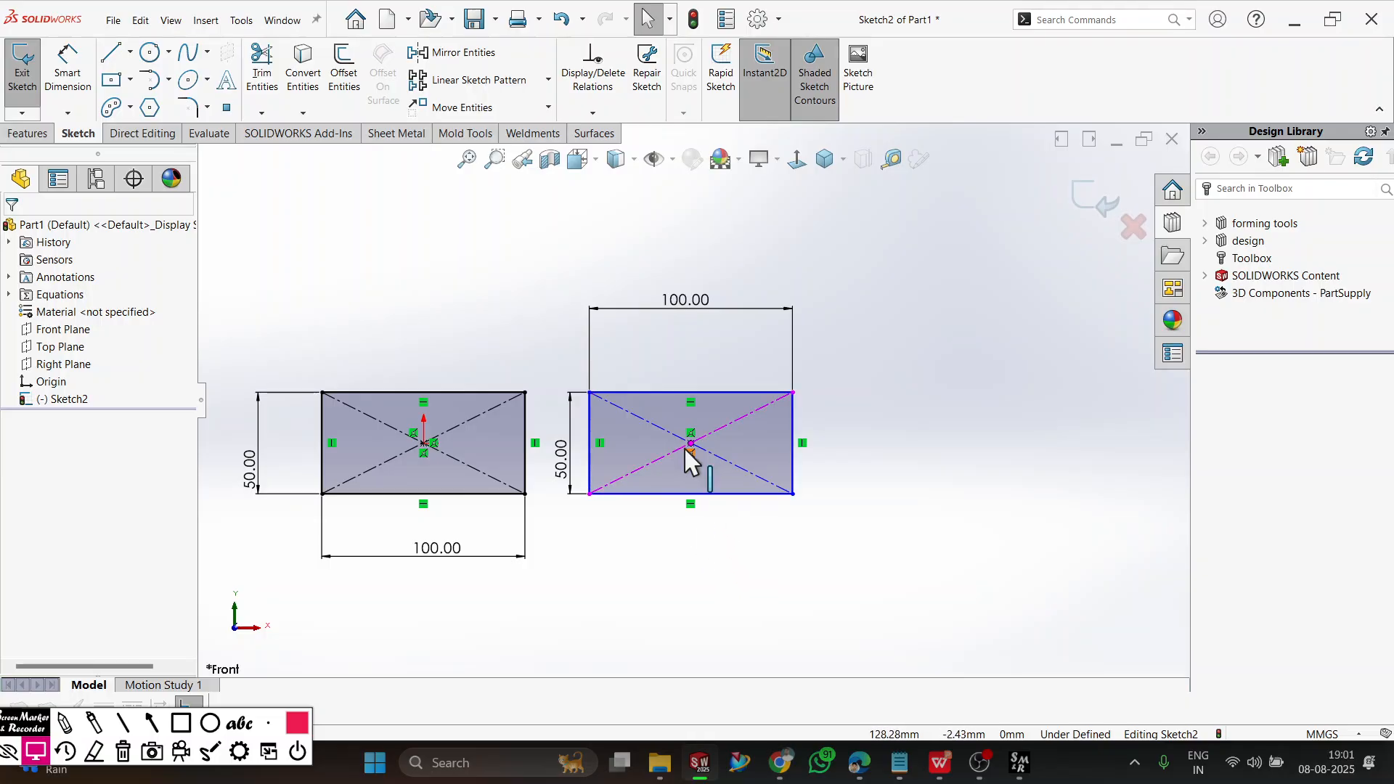
Move the second rectangle around the sketch by its center point, leaving it above and to the right of the origin rectangle.
mouse_move(690, 445)
left_mouse_down()
mouse_move(759, 410)
mouse_move(767, 216)
mouse_move(602, 412)
mouse_move(904, 411)
mouse_move(840, 300)
left_mouse_up()
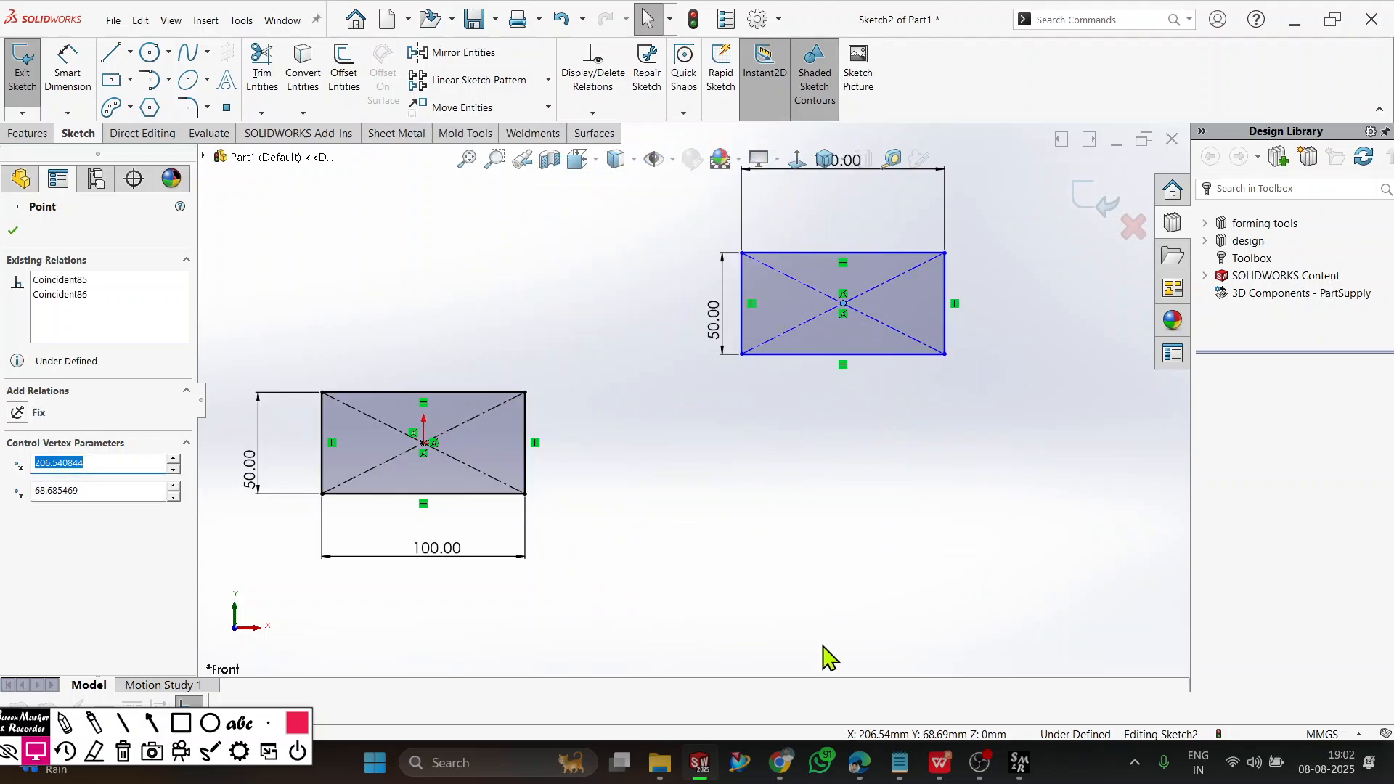
left_click(826, 653)
scroll(792, 478, "up", 1)
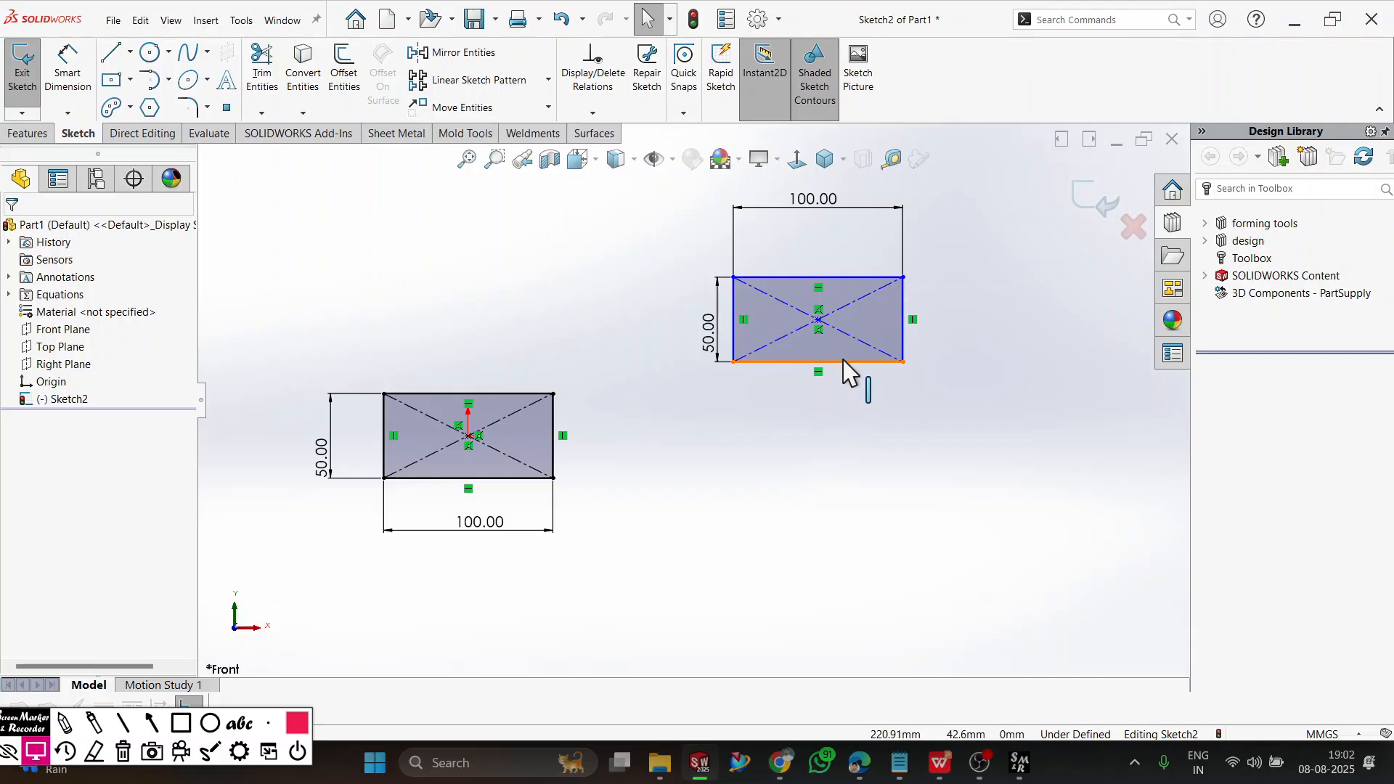
left_click_drag(818, 321, 769, 440)
left_click(924, 433)
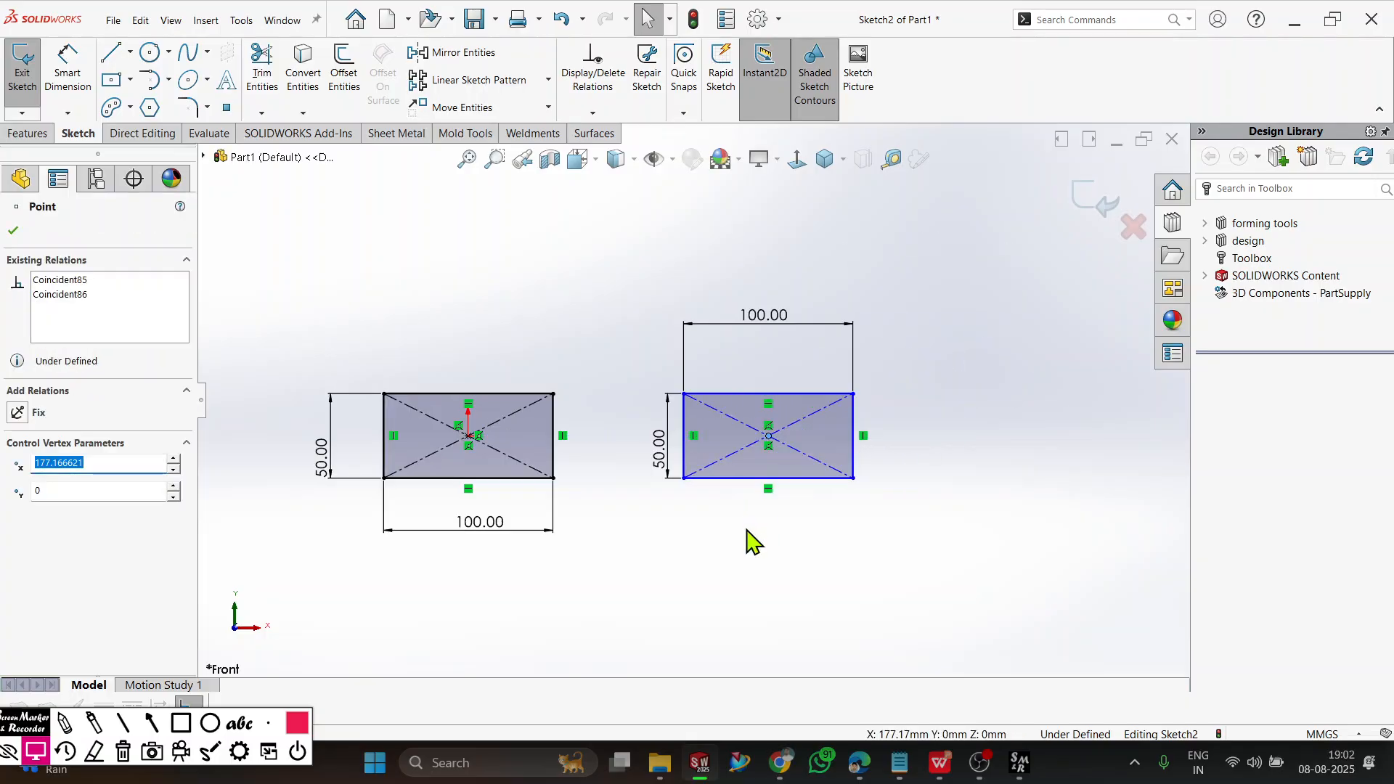
left_click(752, 541)
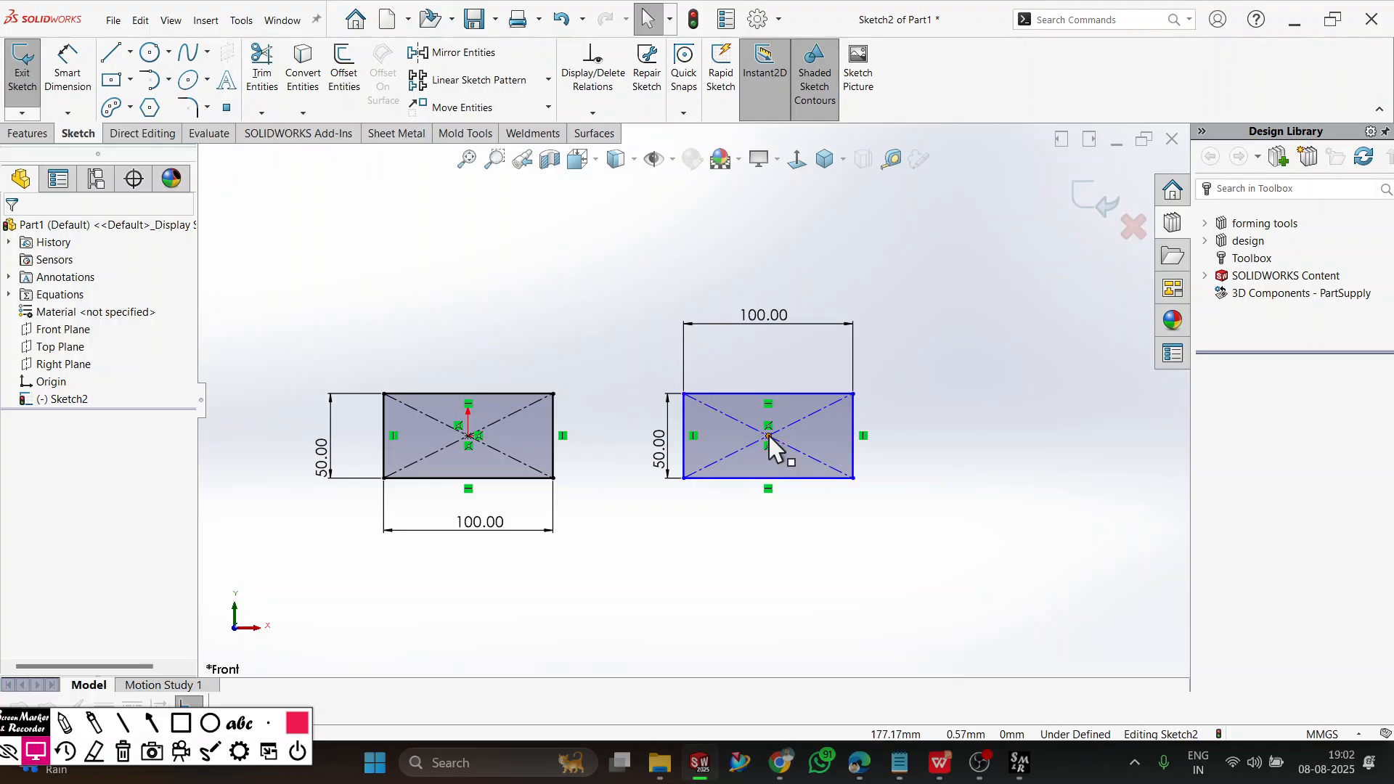
left_click_drag(778, 451, 734, 373)
left_click(694, 498)
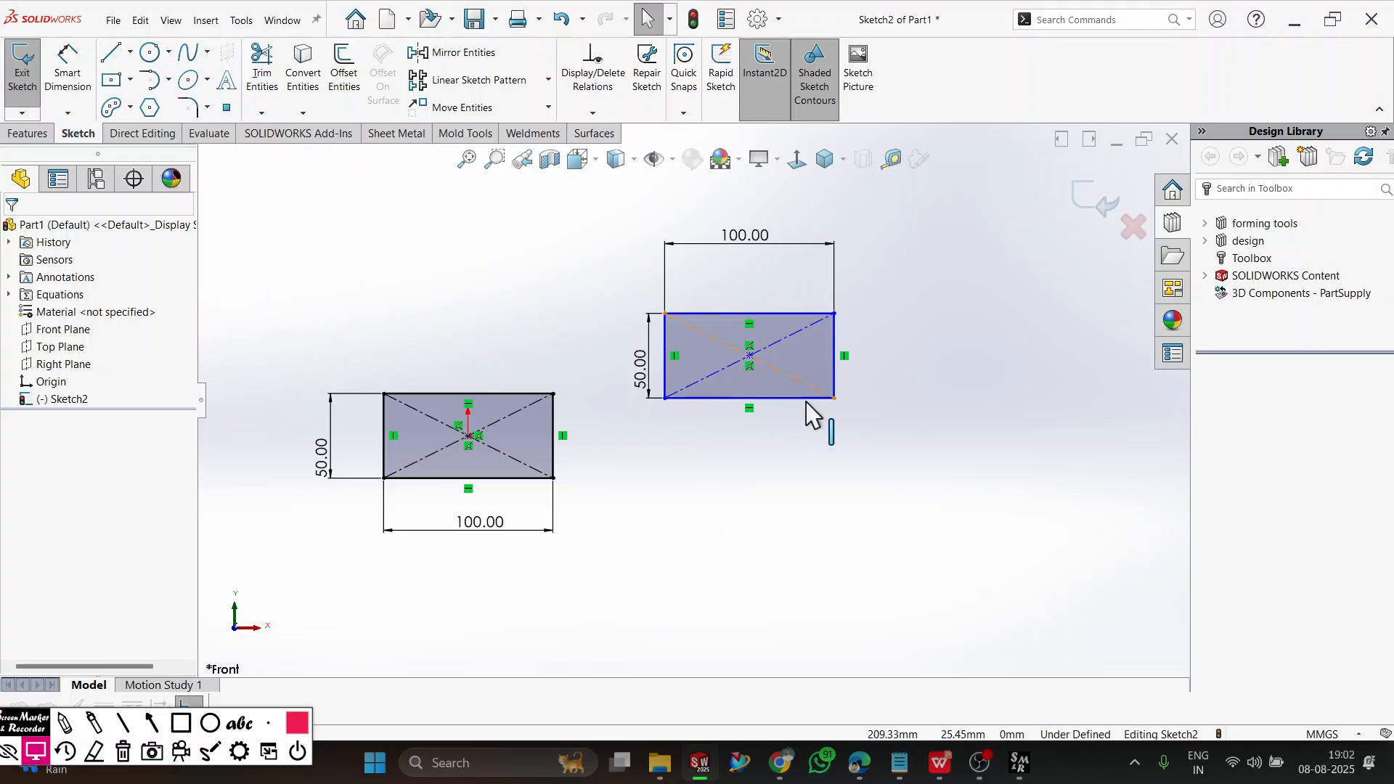
Add a 120 mm horizontal Smart Dimension from the origin to the second rectangle's lower-left corner.
left_click(68, 73)
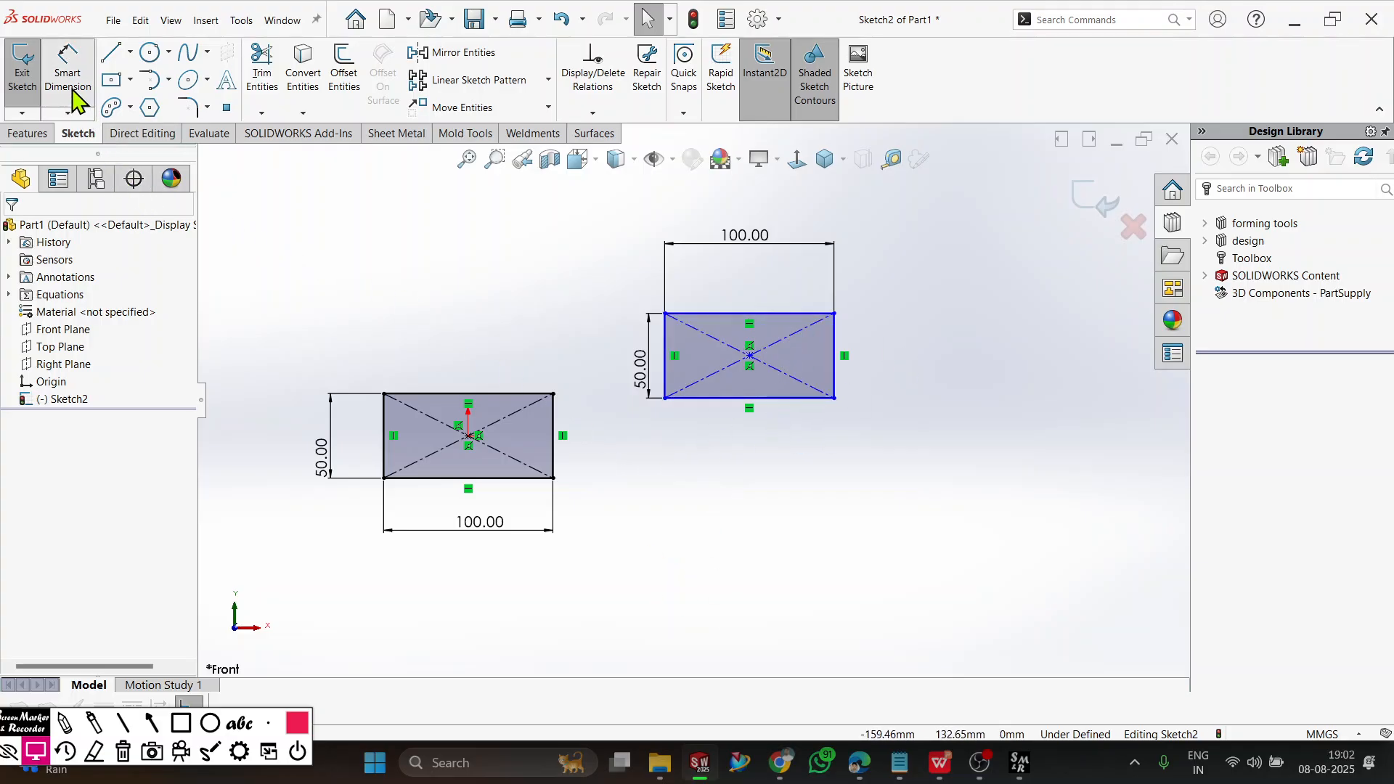
left_click(468, 436)
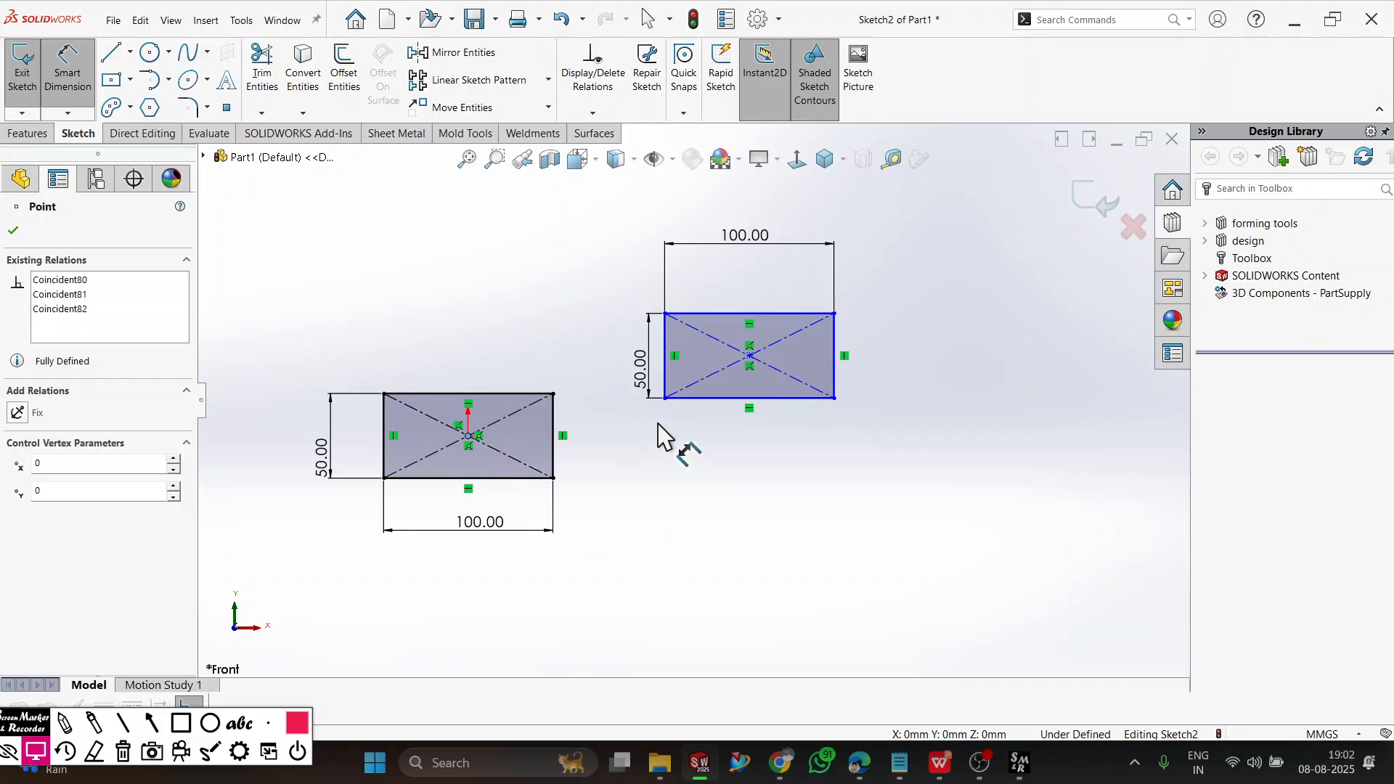
left_click(664, 398)
left_click(638, 559)
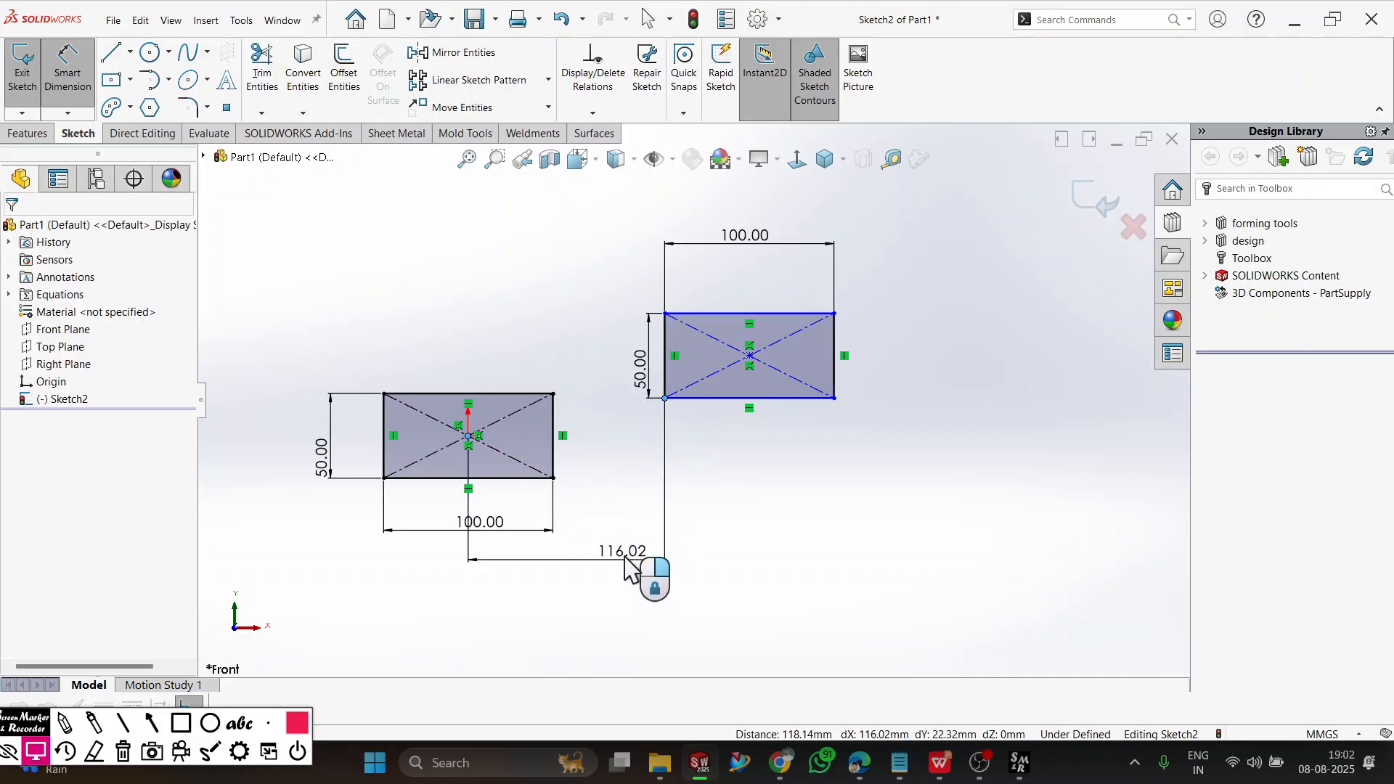
type("12")
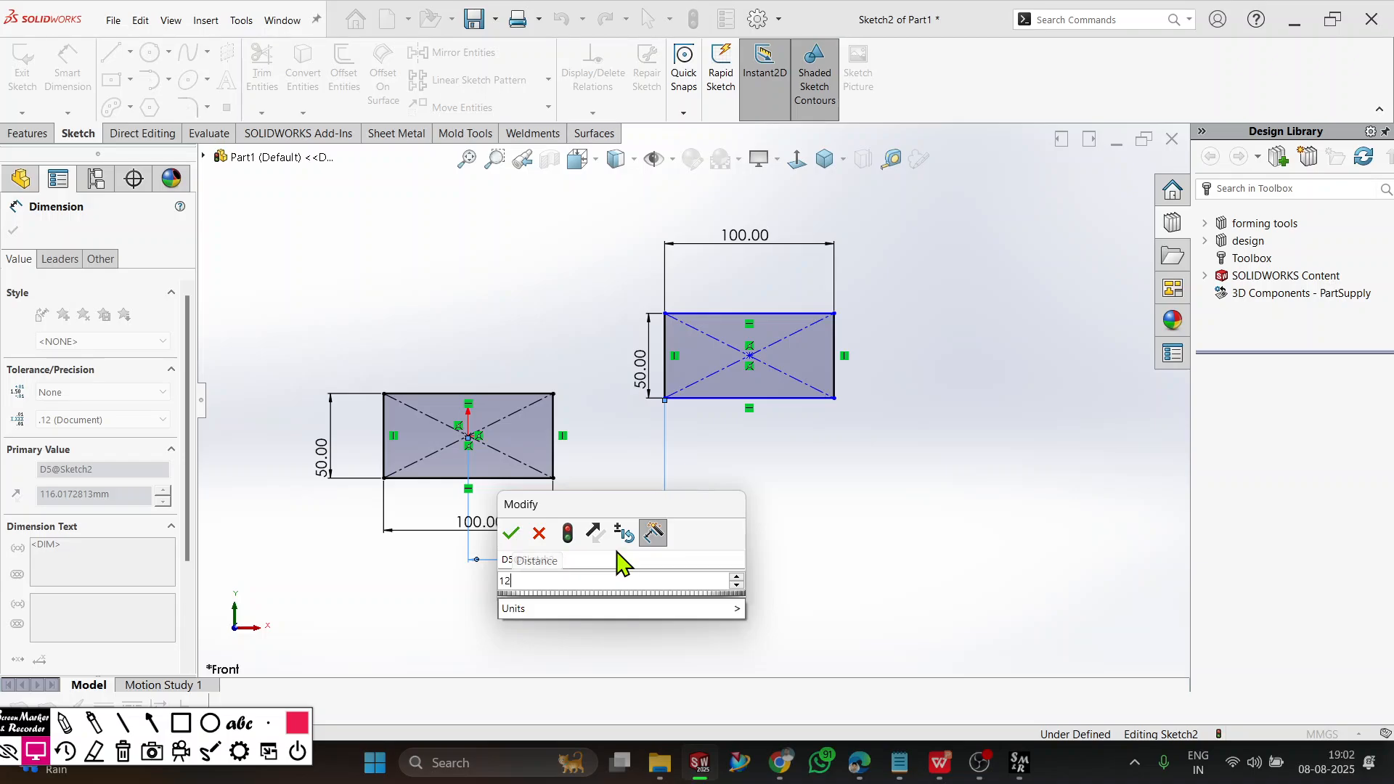
type("0")
key("Return")
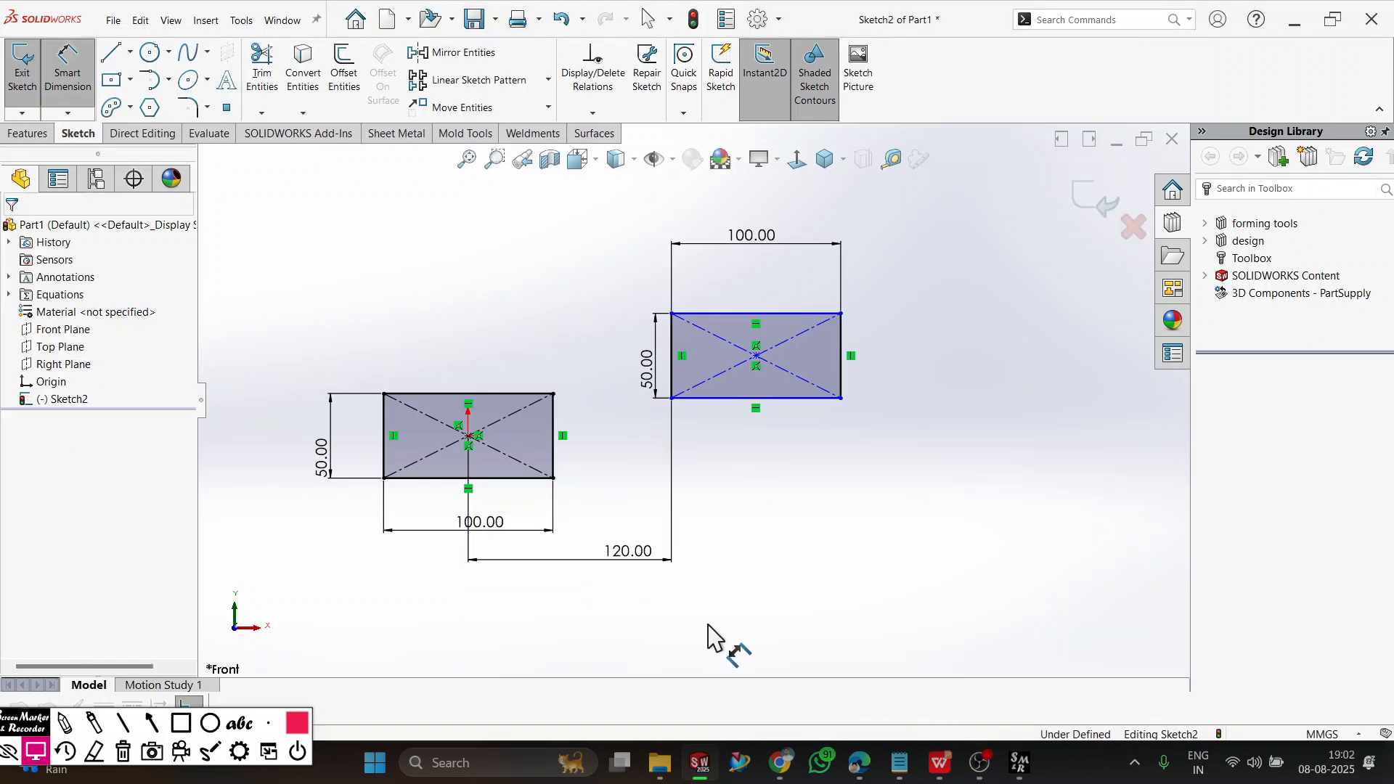
left_click(67, 86)
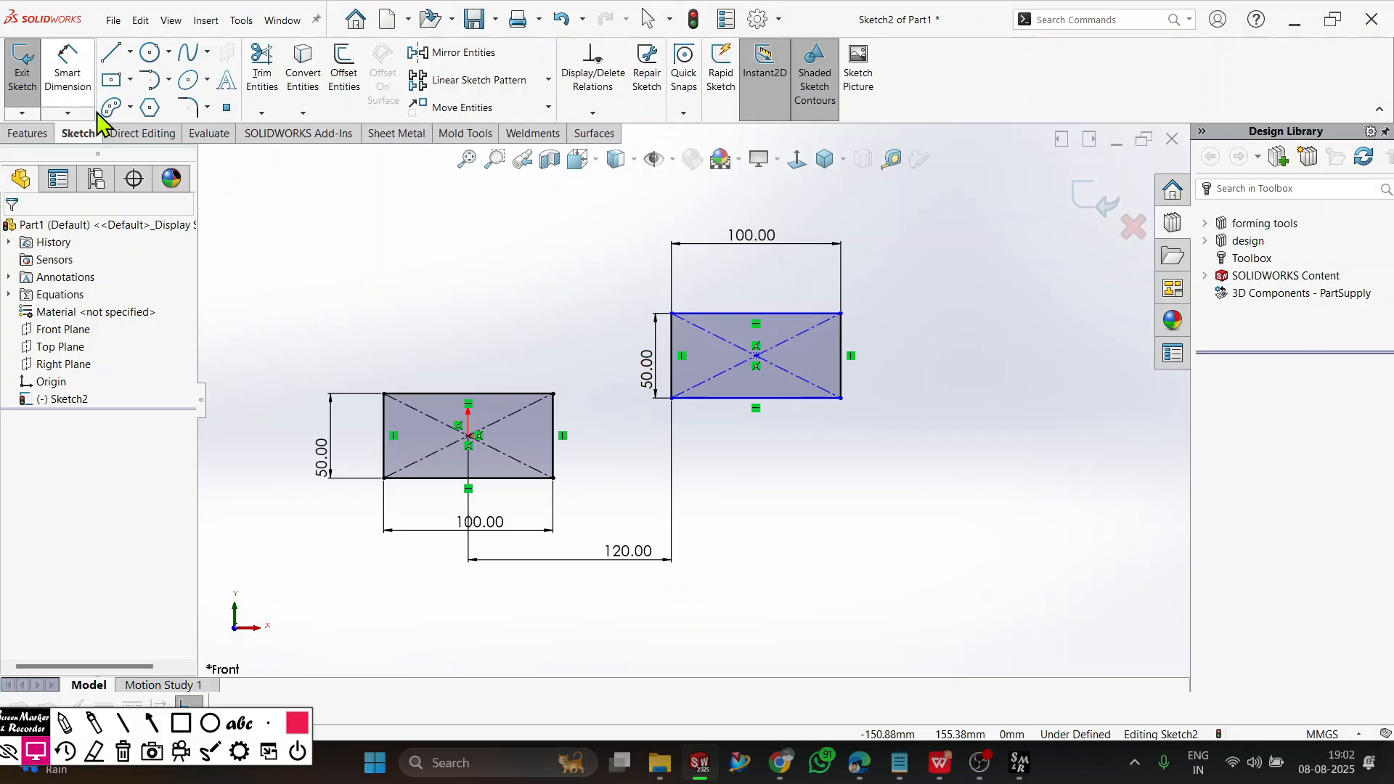
Try to move the second rectangle sideways by its center point.
left_click_drag(756, 355, 901, 371)
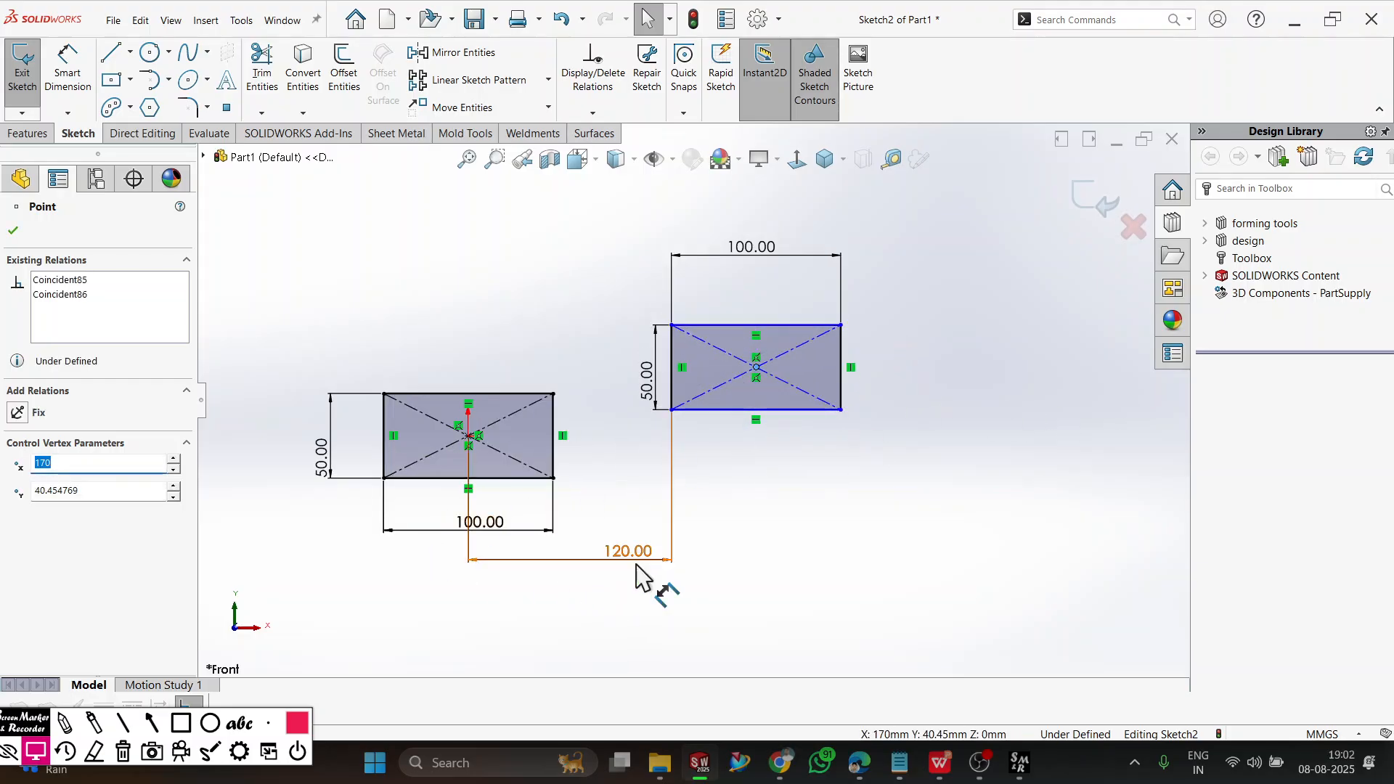
left_click(798, 603)
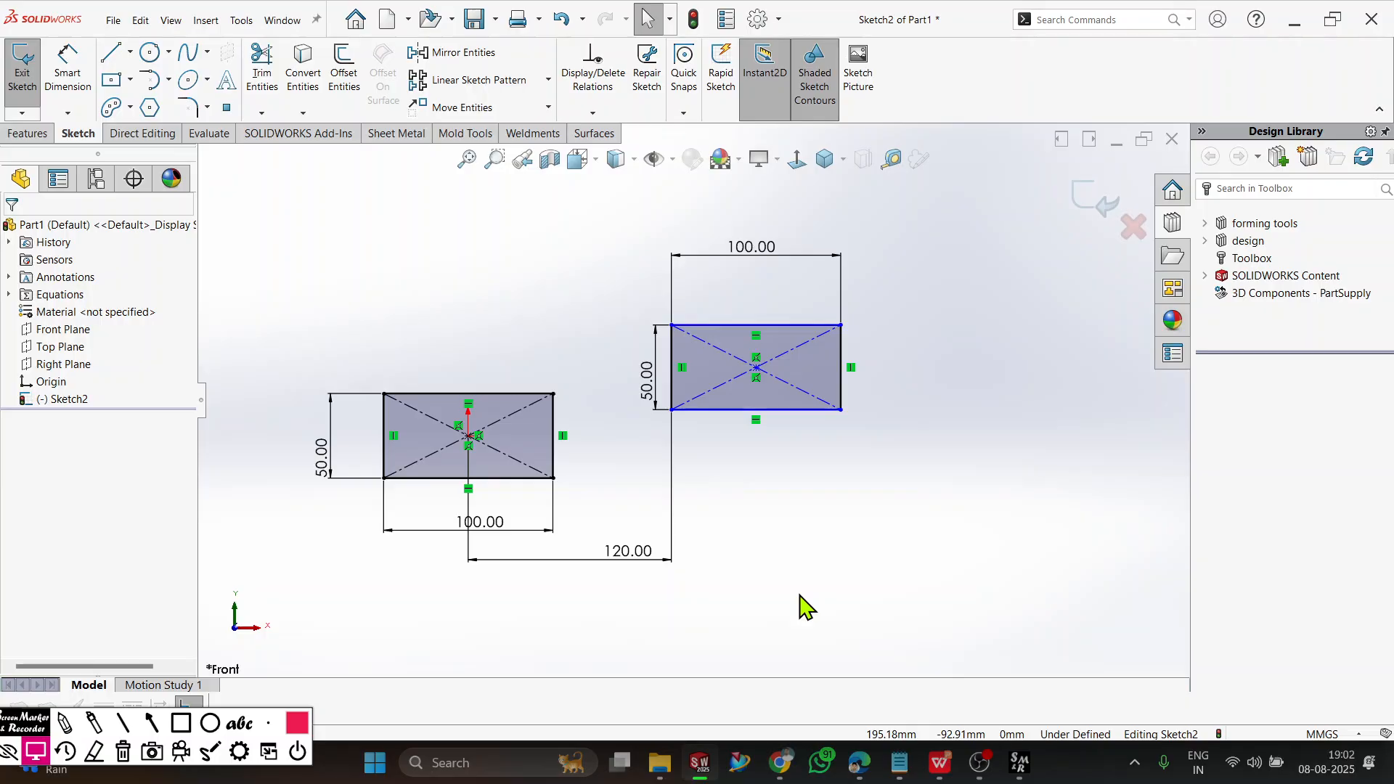
mouse_move(763, 373)
left_mouse_down()
mouse_move(765, 321)
mouse_move(765, 436)
mouse_move(759, 245)
mouse_move(744, 309)
mouse_move(744, 289)
mouse_move(780, 370)
left_mouse_up()
left_click(762, 482)
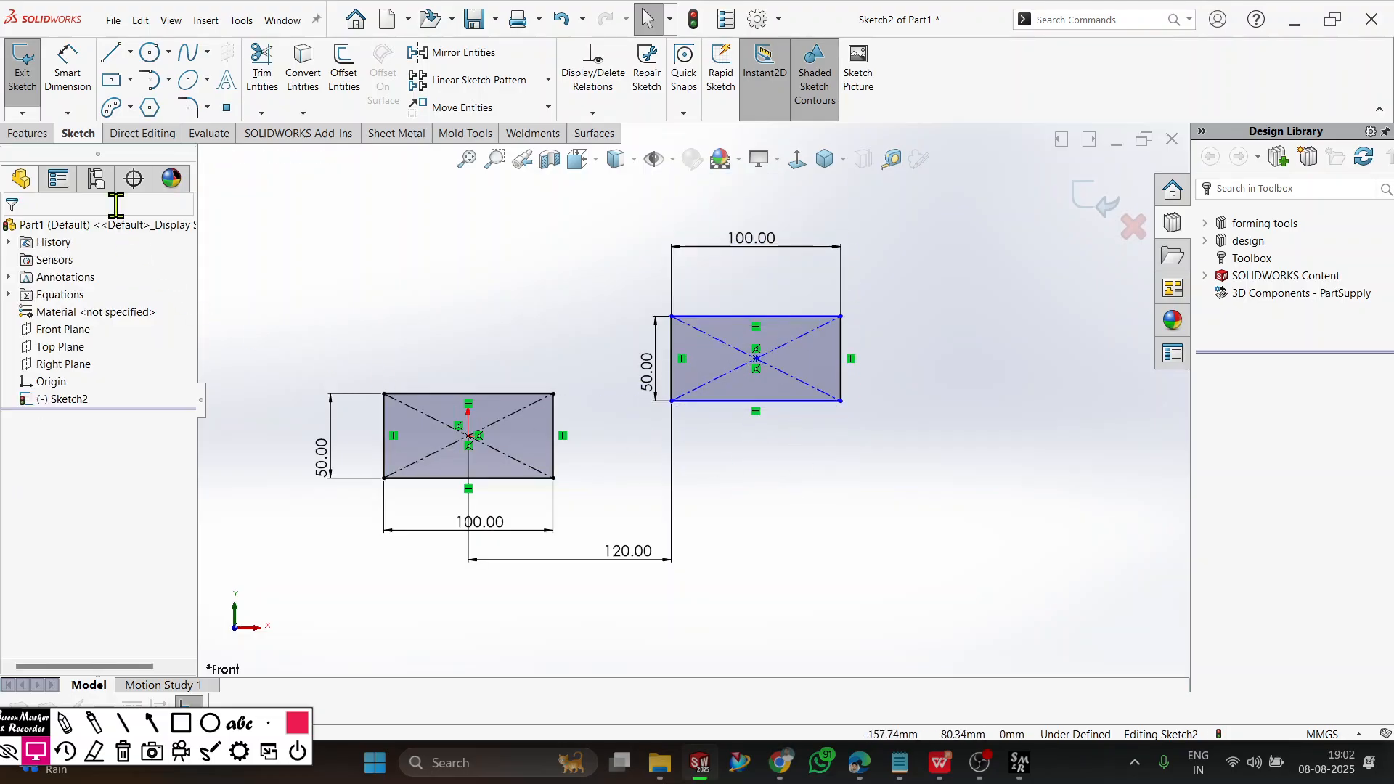
Add a 50 mm vertical Smart Dimension from the origin to the second rectangle's lower-left corner.
left_click(67, 68)
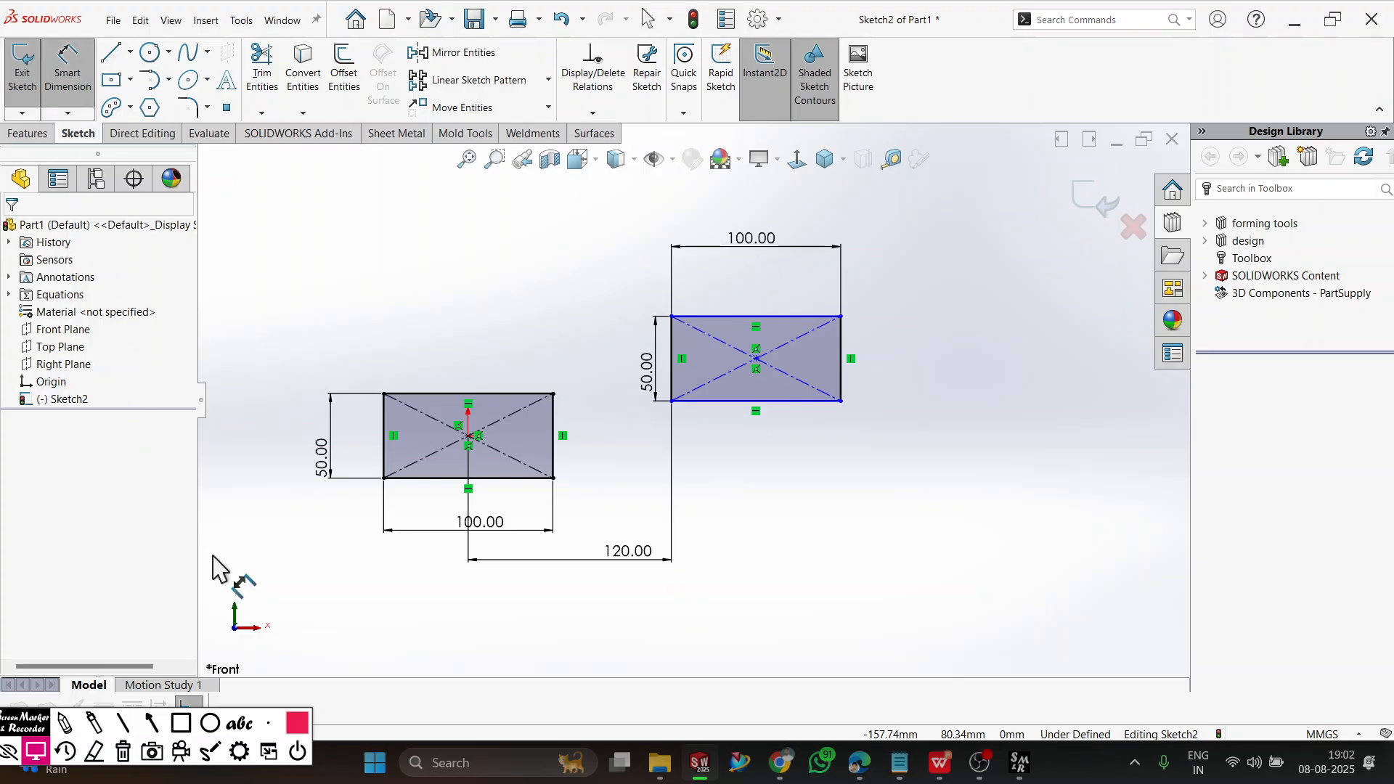
left_click(469, 437)
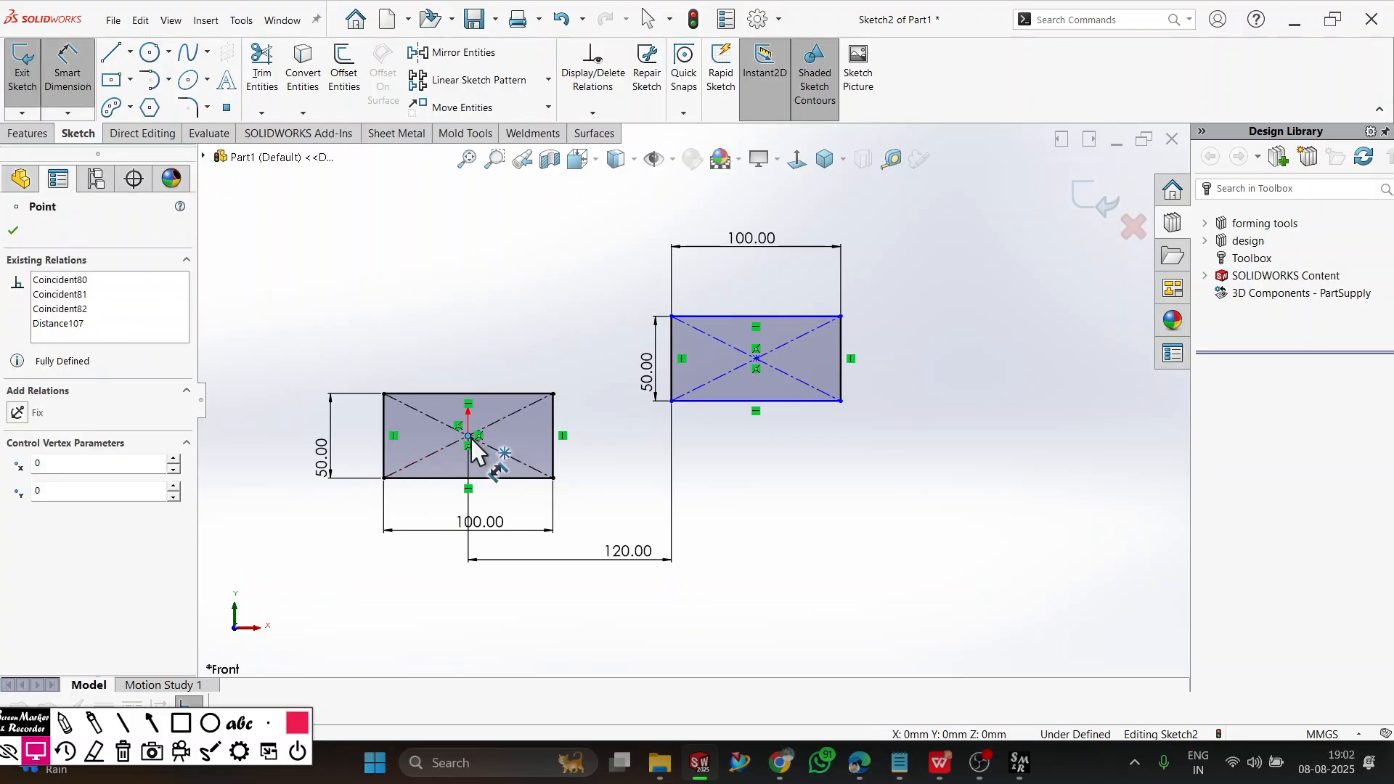
left_click(671, 400)
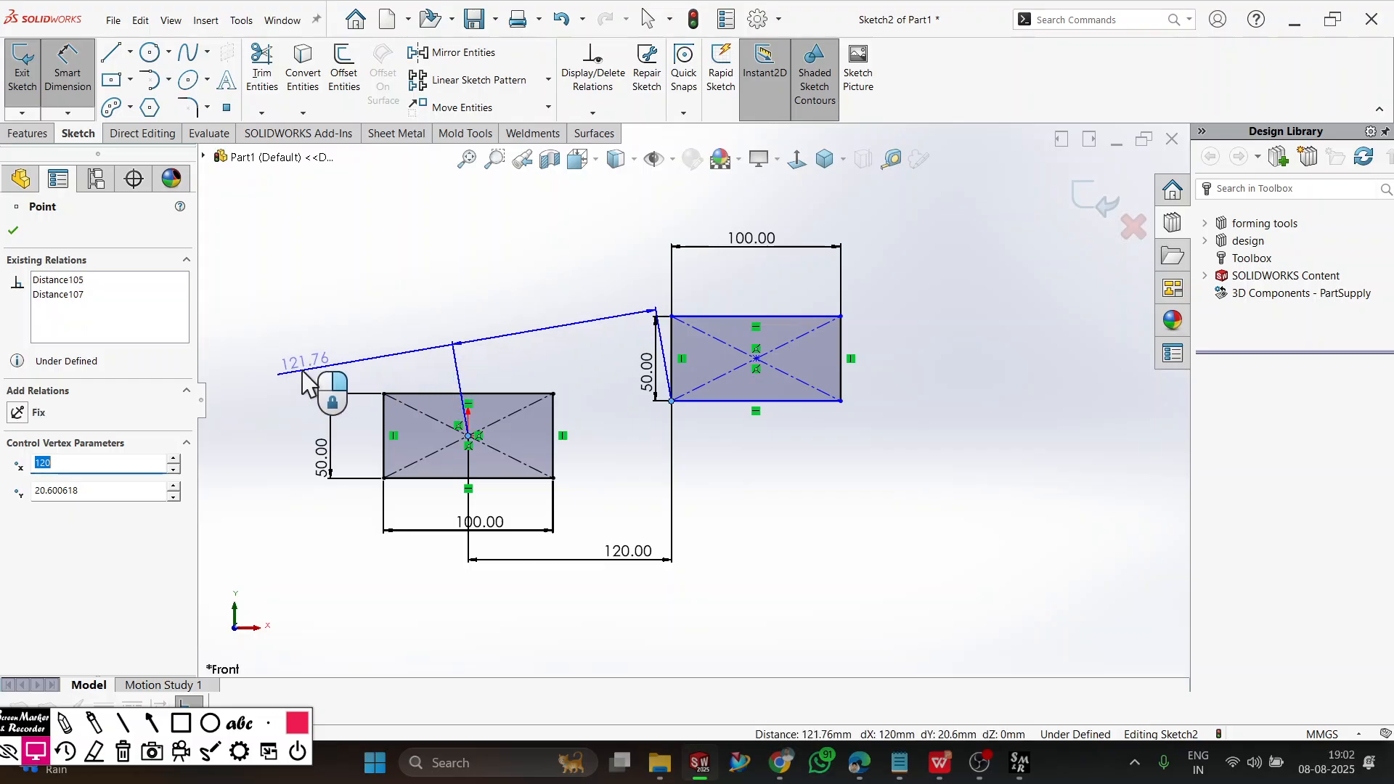
left_click(245, 436)
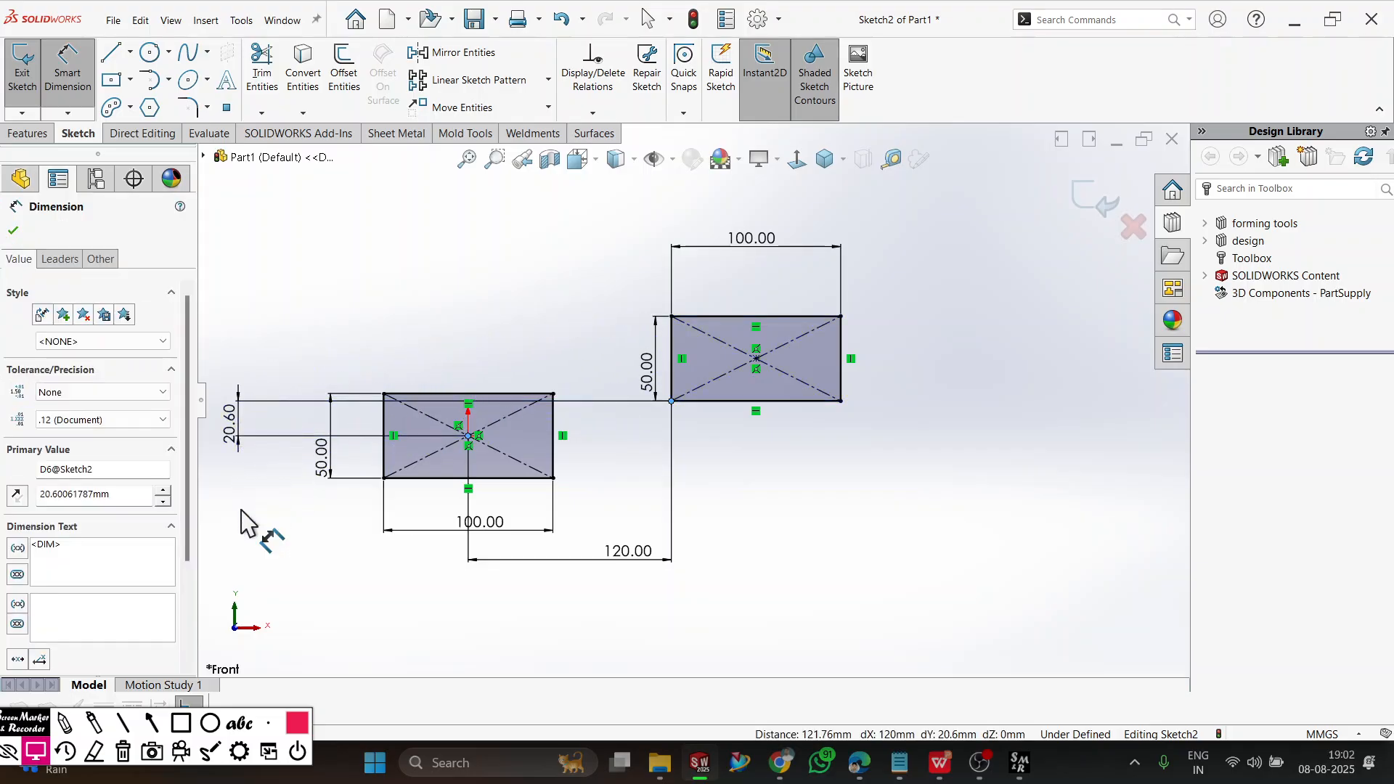
type("50")
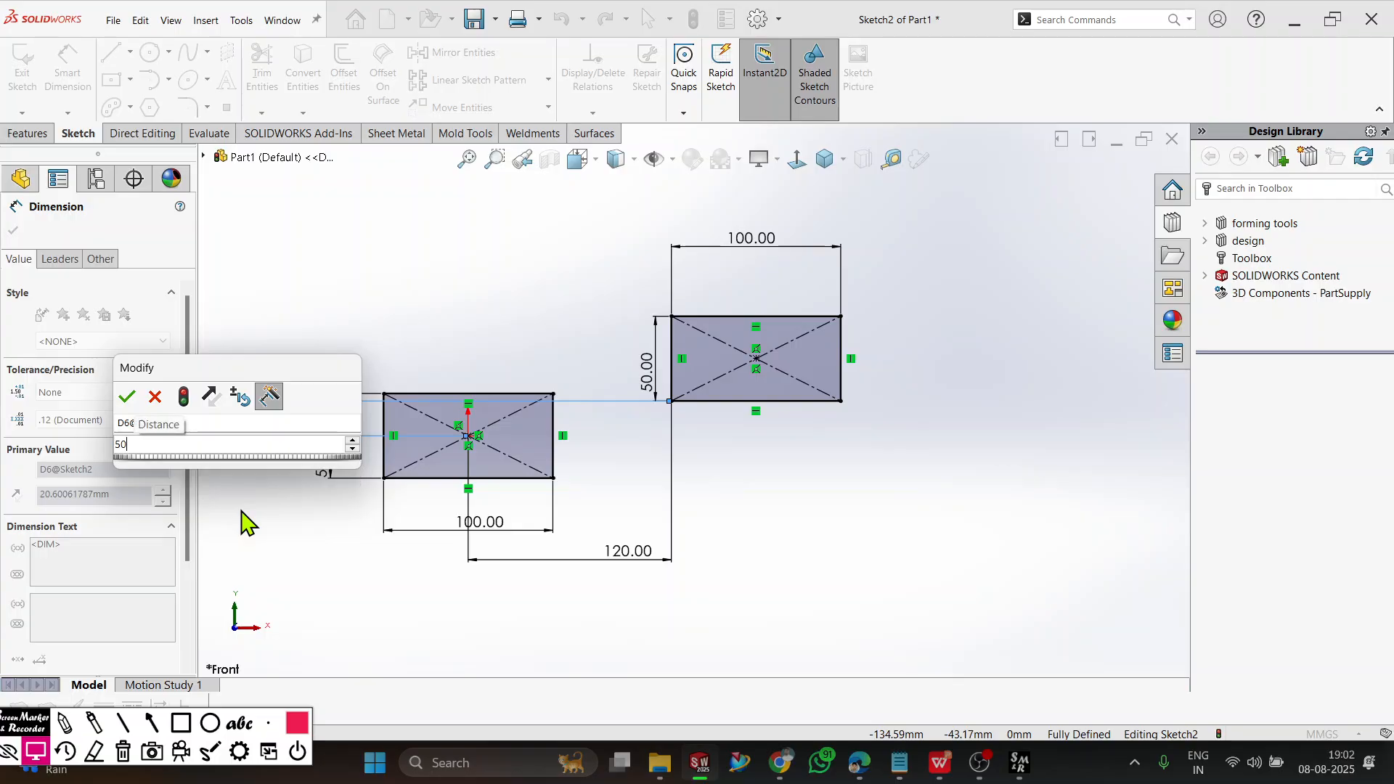
key("Return")
key("Escape")
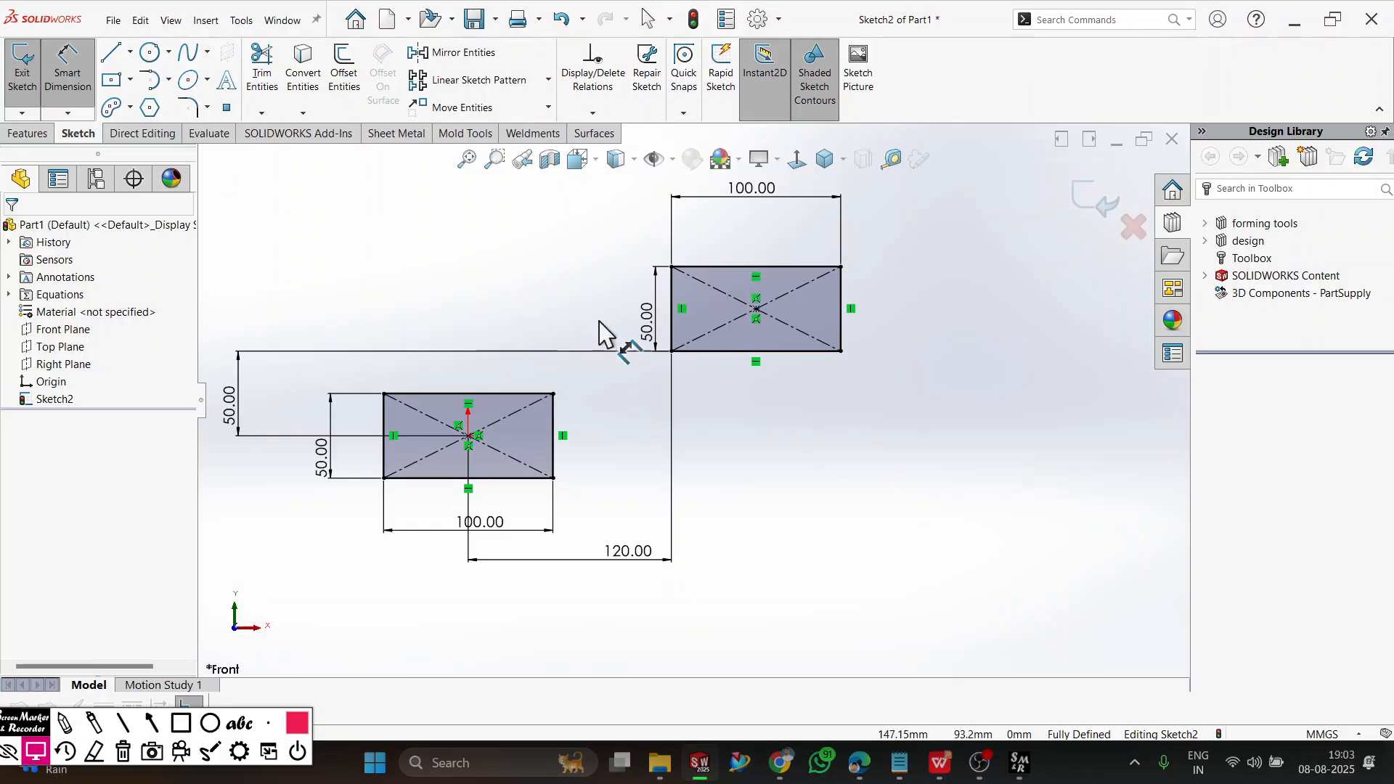
Try to add a redundant length dimension to the second rectangle's lower edge and cancel it.
left_click(724, 354)
left_click(741, 413)
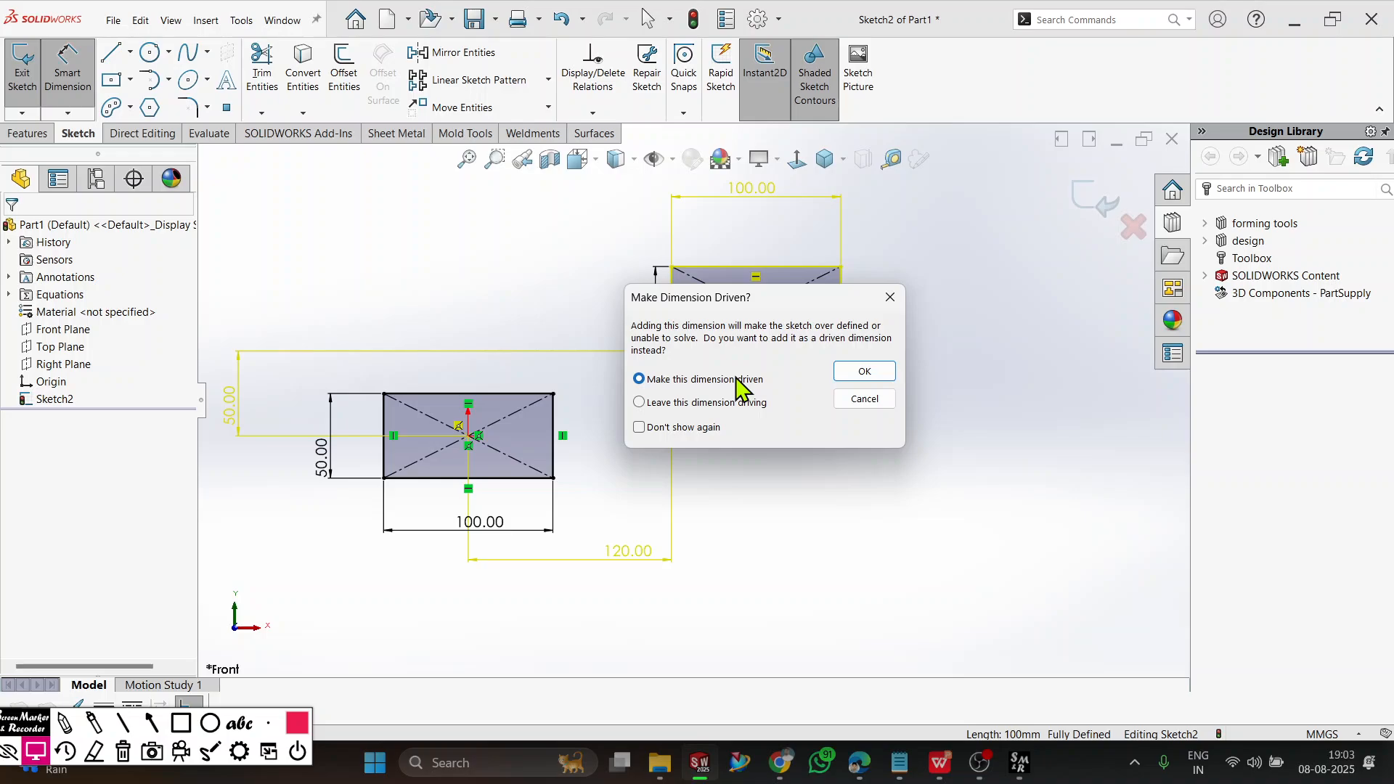
left_click(898, 294)
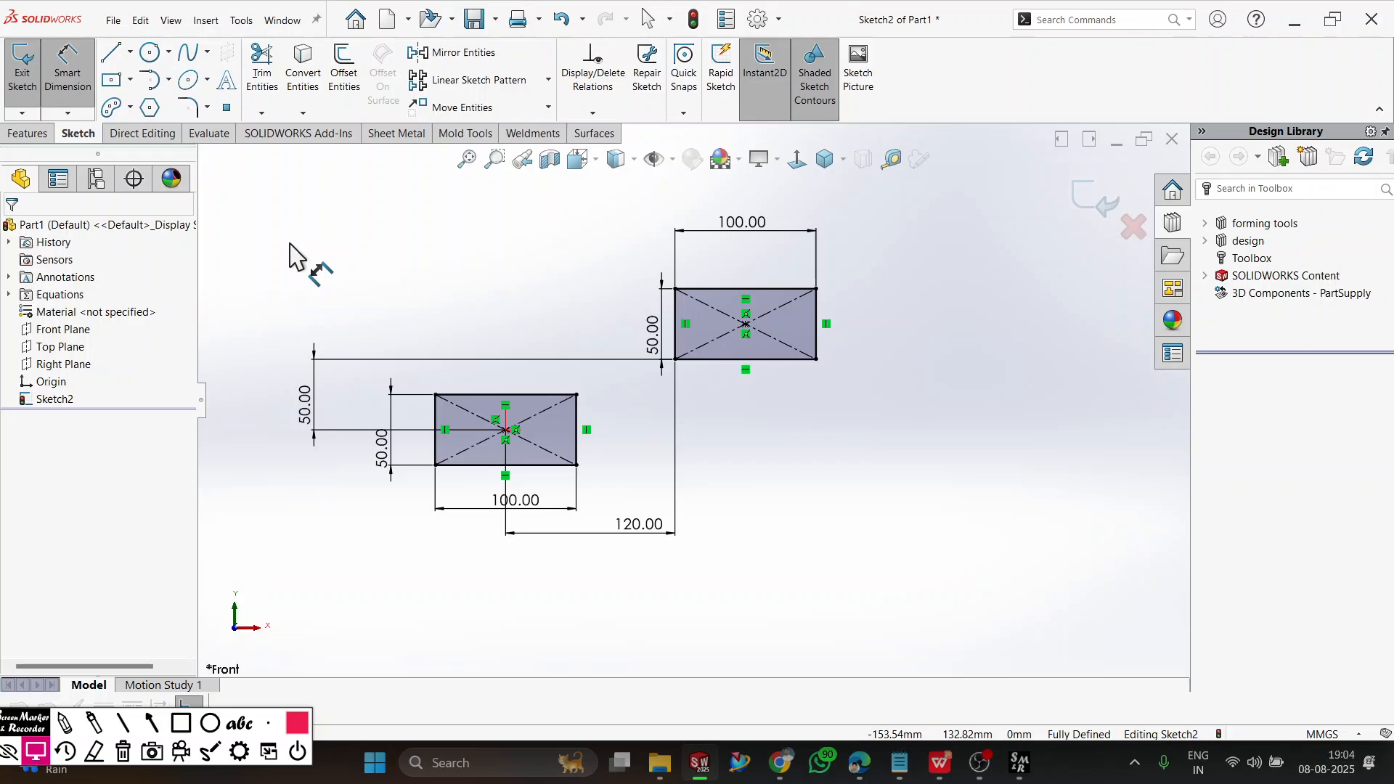
Delete both rectangles with all their dimensions from the sketch.
key("Escape")
key("ctrl+a")
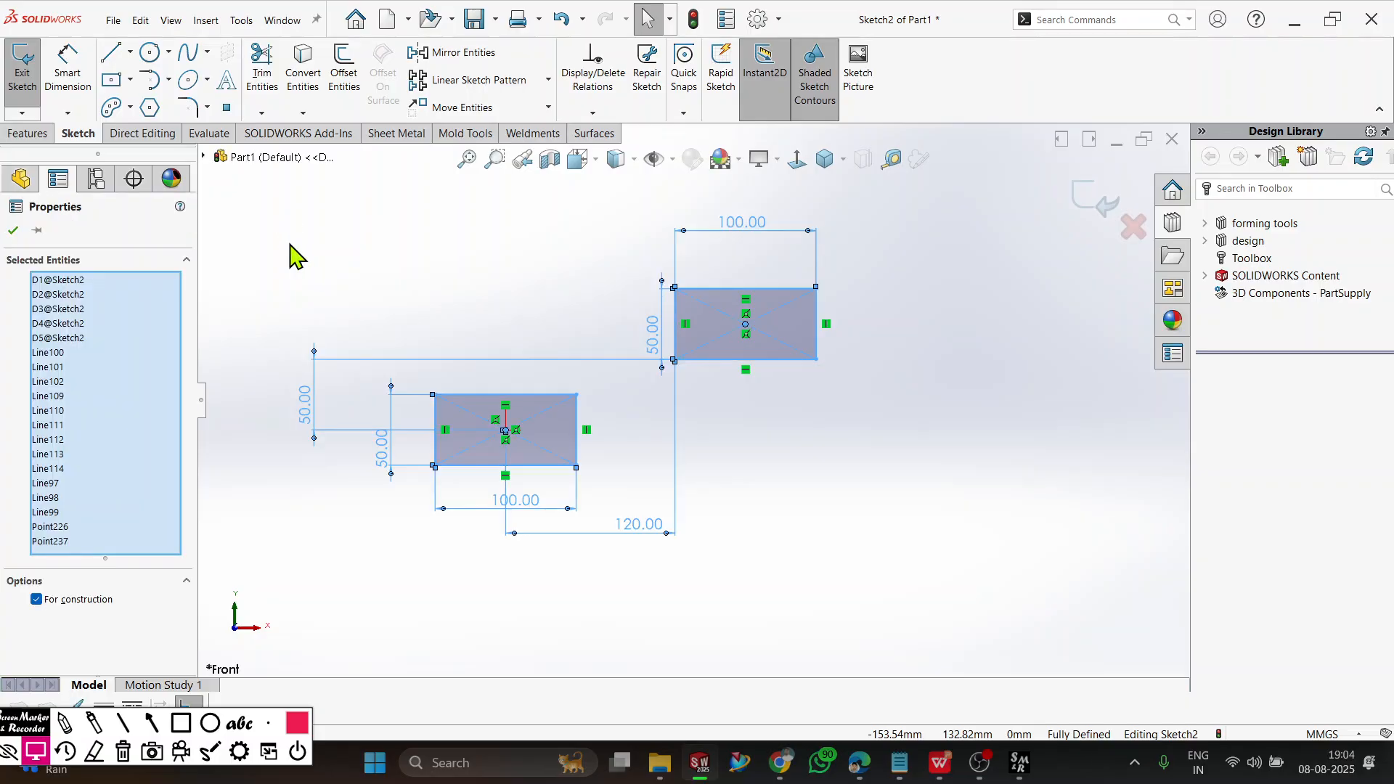
key("Delete")
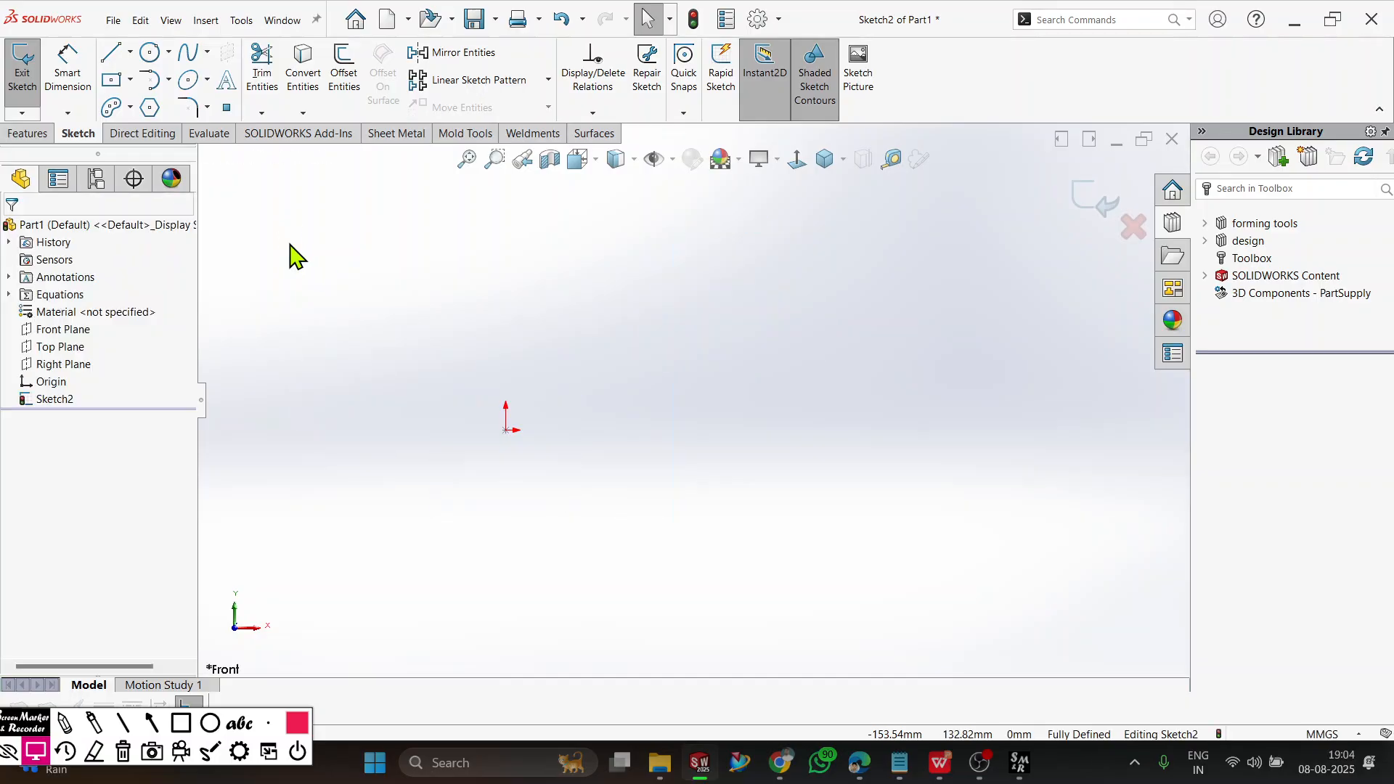
Sketch a zigzag chain of connected lines near the origin, with five upright strokes about 200 mm long joined by short horizontal segments.
left_click(118, 62)
left_click(543, 497)
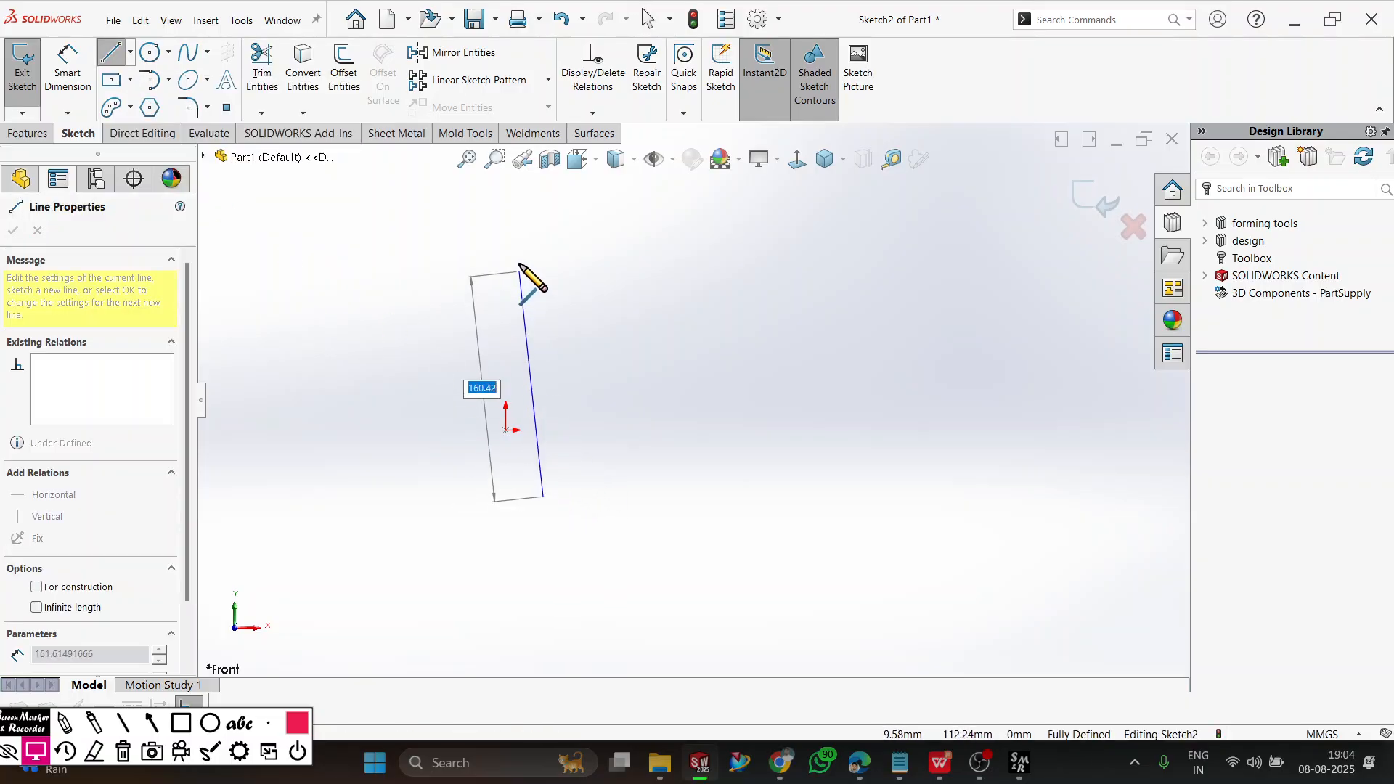
left_click(543, 214)
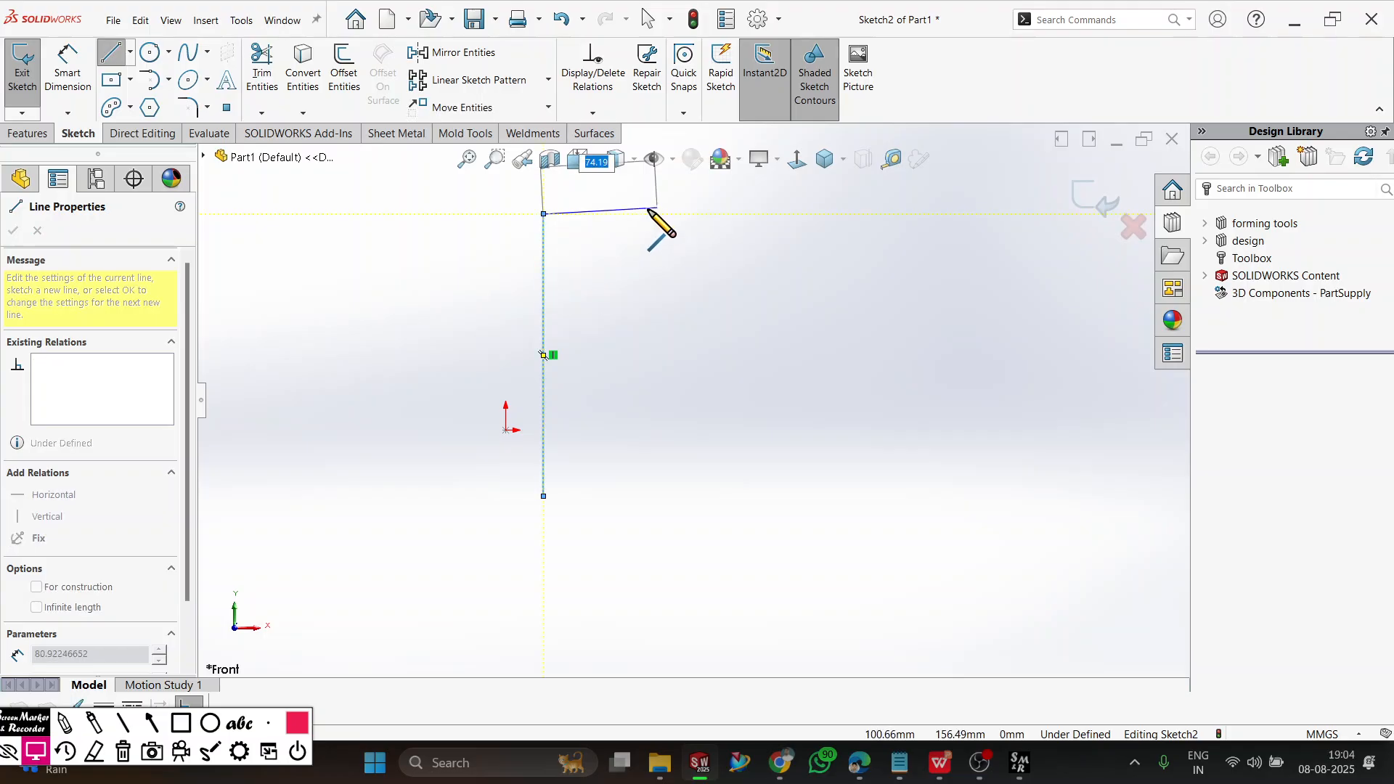
left_click(603, 214)
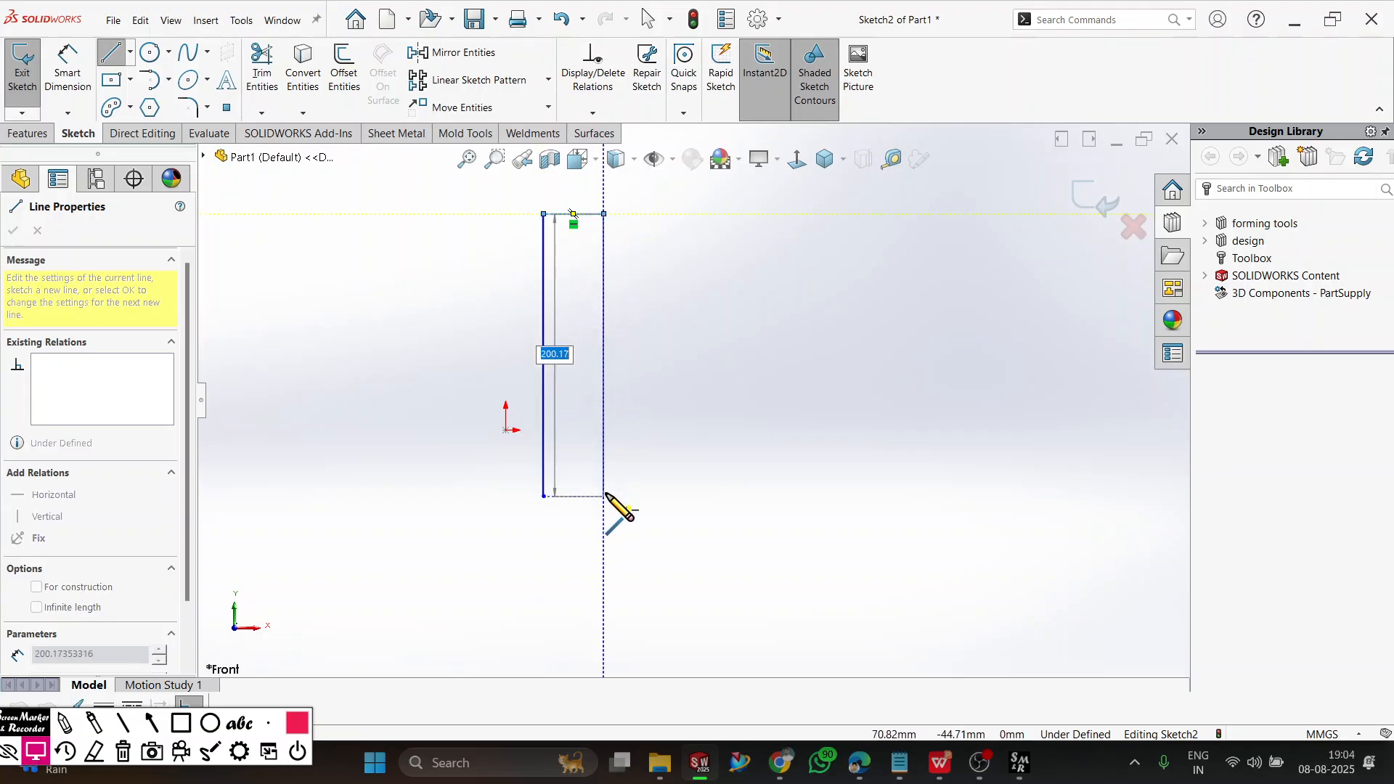
left_click(604, 497)
left_click(657, 498)
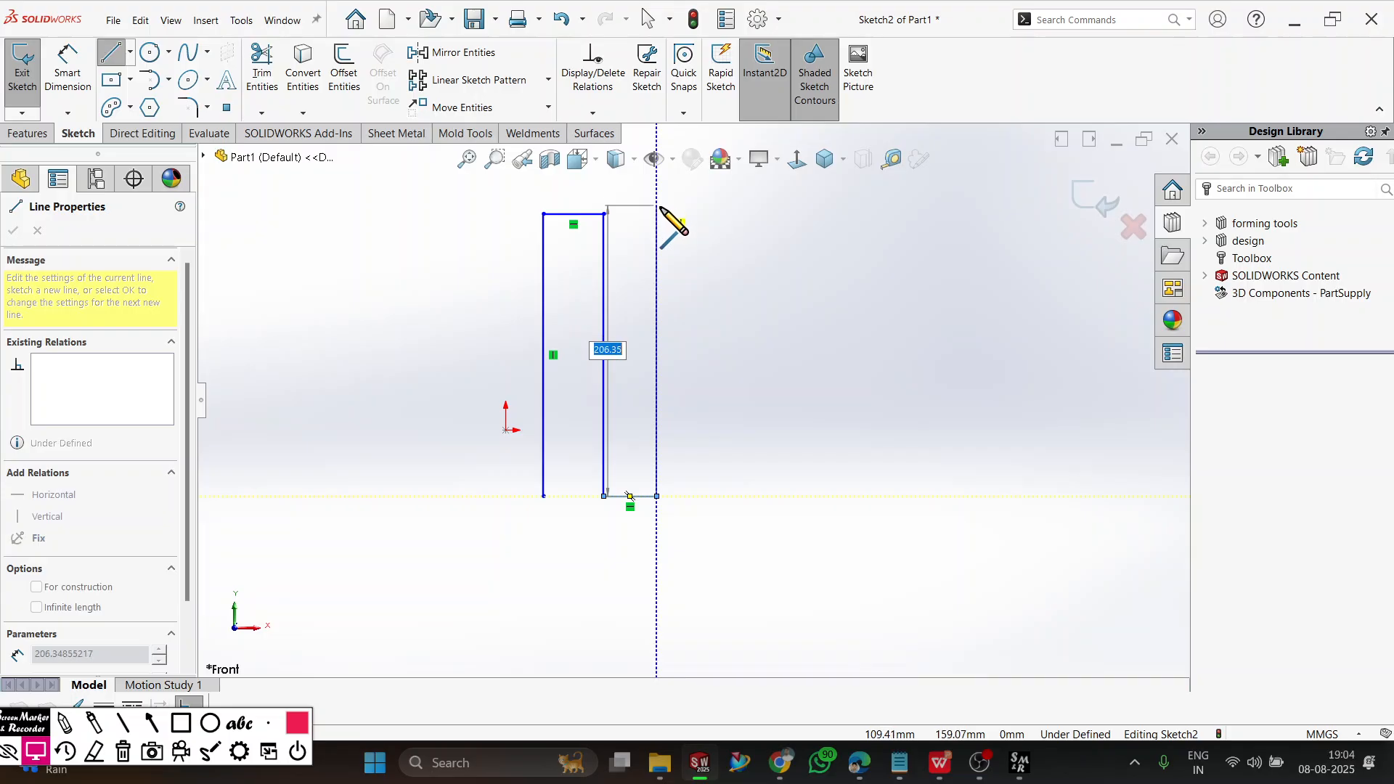
left_click(657, 210)
left_click(721, 209)
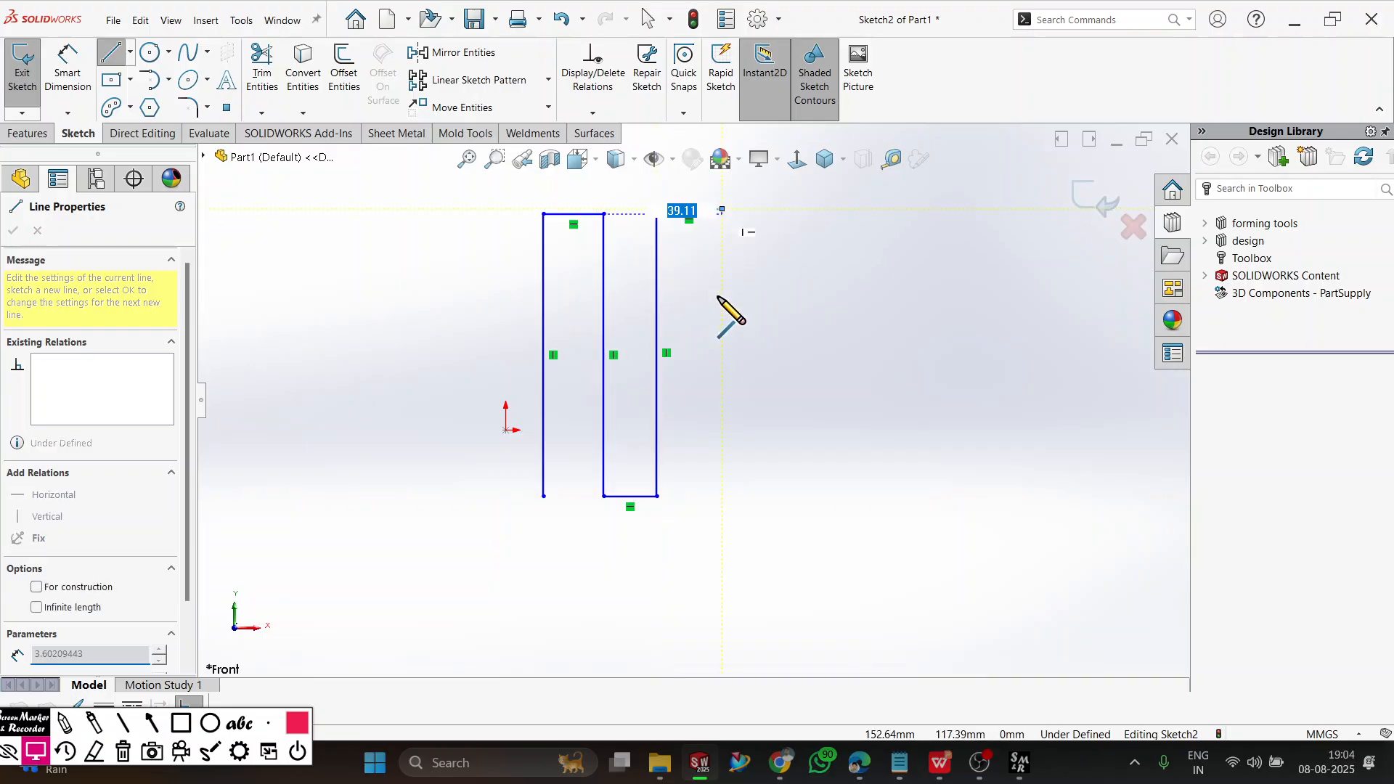
left_click(721, 497)
left_click(788, 497)
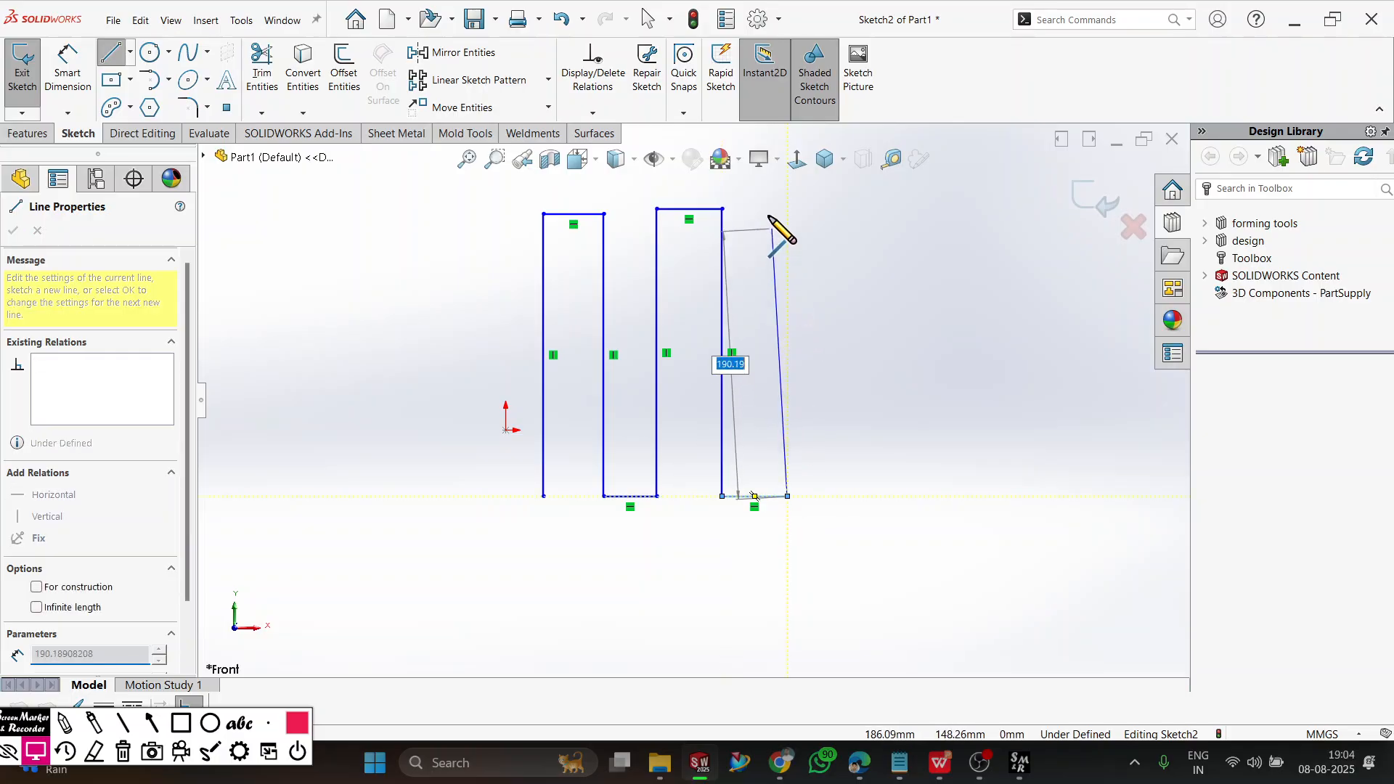
left_click(792, 201)
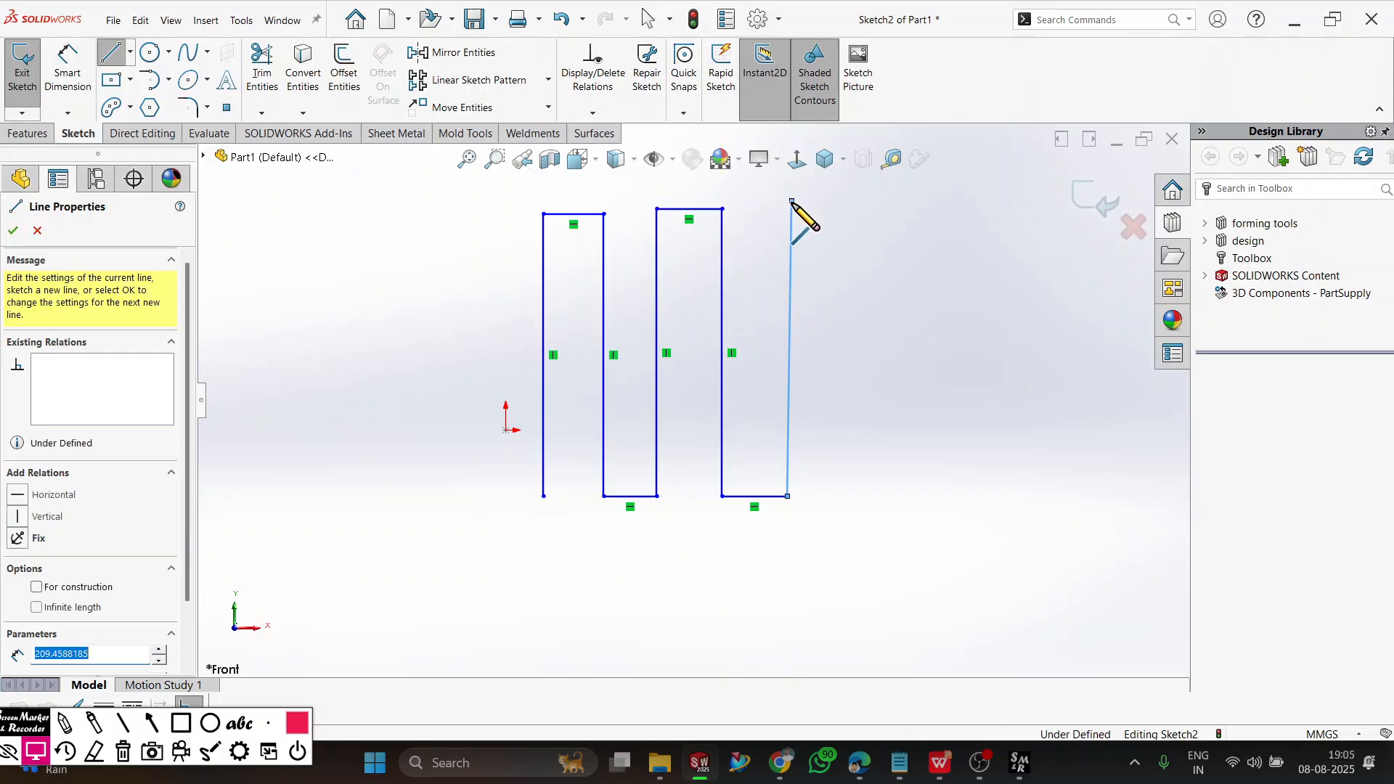
left_click(841, 202)
Continue the line chain across the upright strokes with five roughly horizontal strokes about 240 mm long, joined by short end segments.
left_click(849, 259)
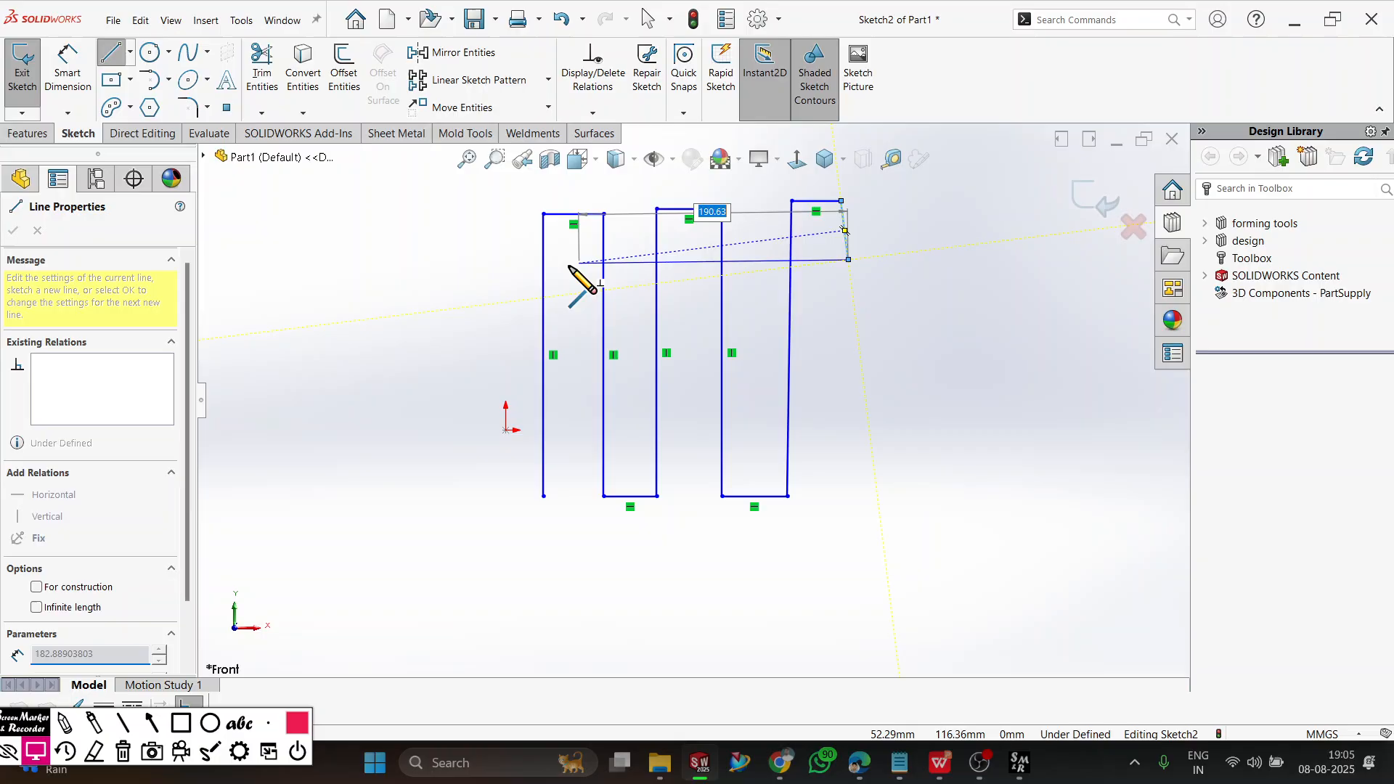
left_click(499, 260)
left_click(499, 312)
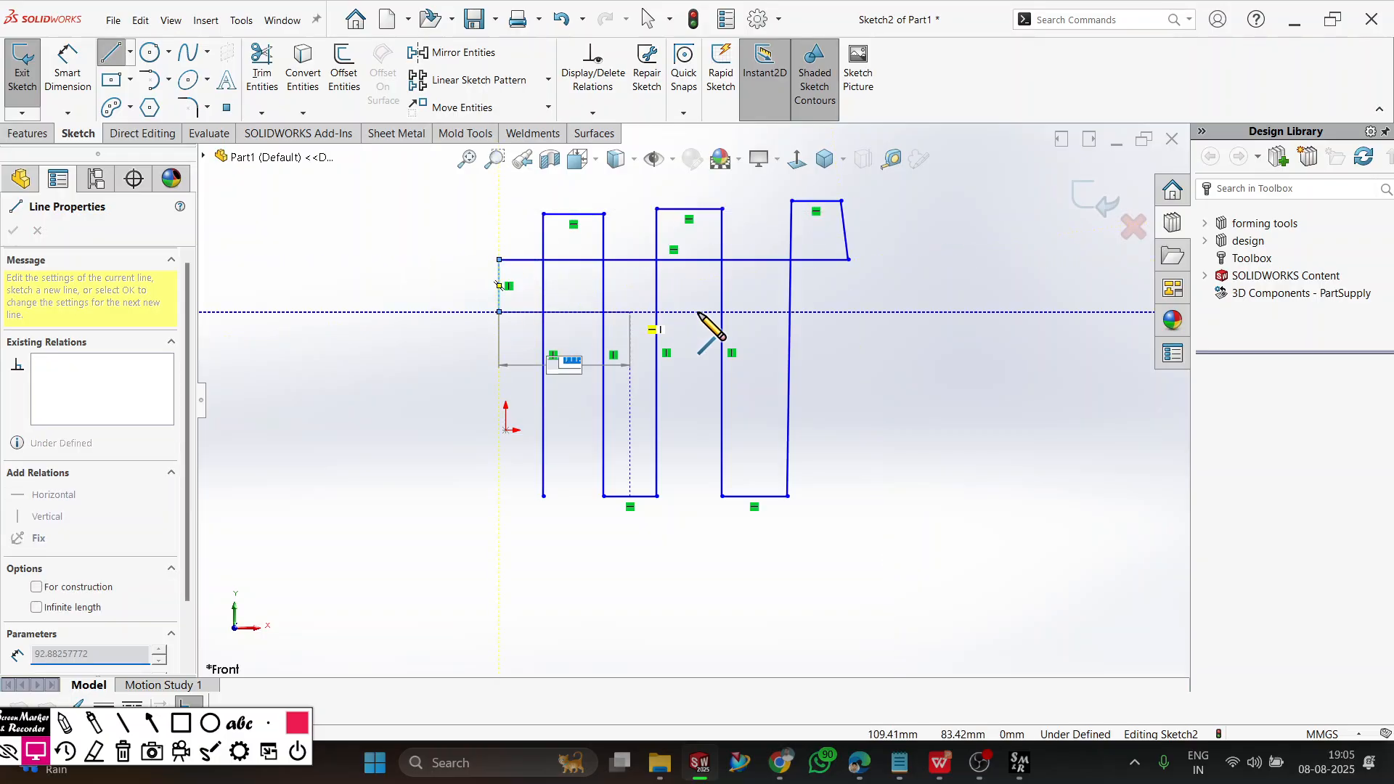
left_click(845, 318)
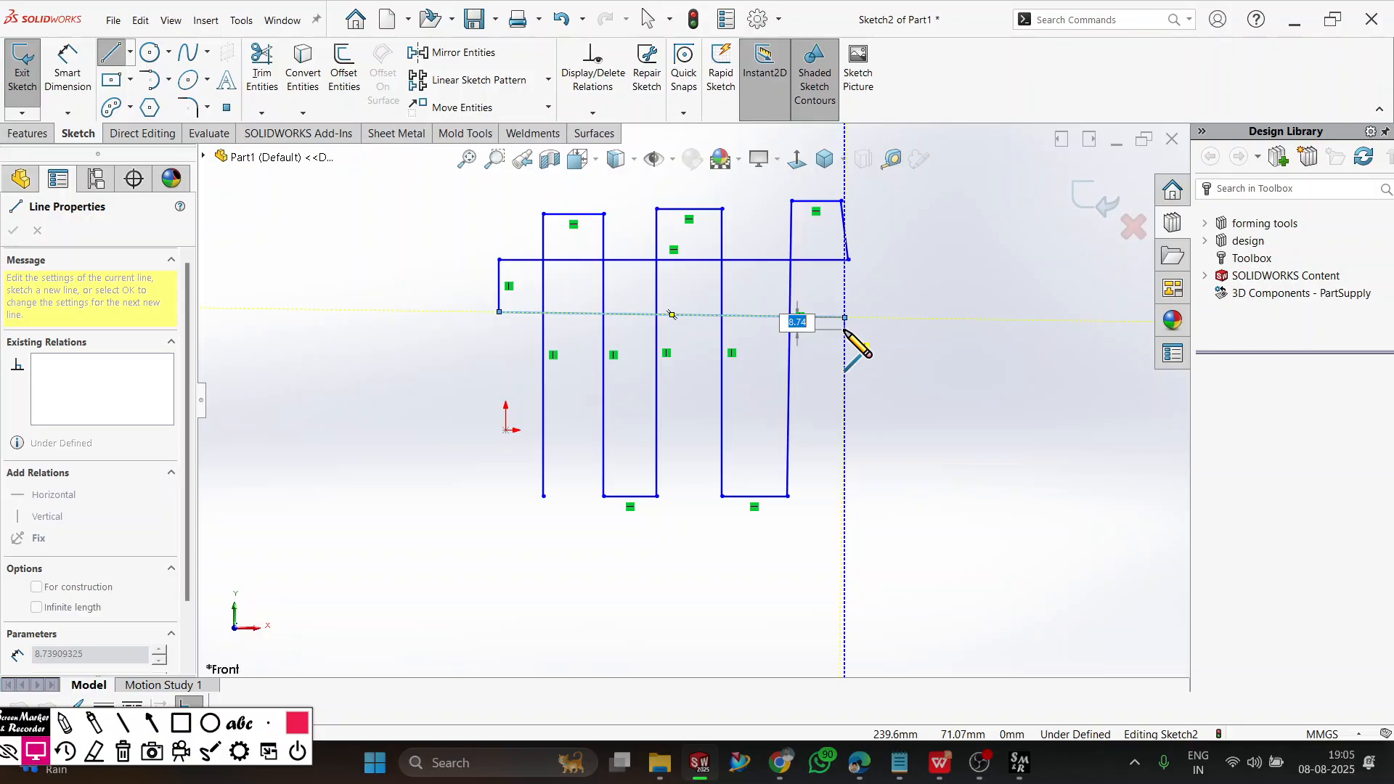
left_click(845, 375)
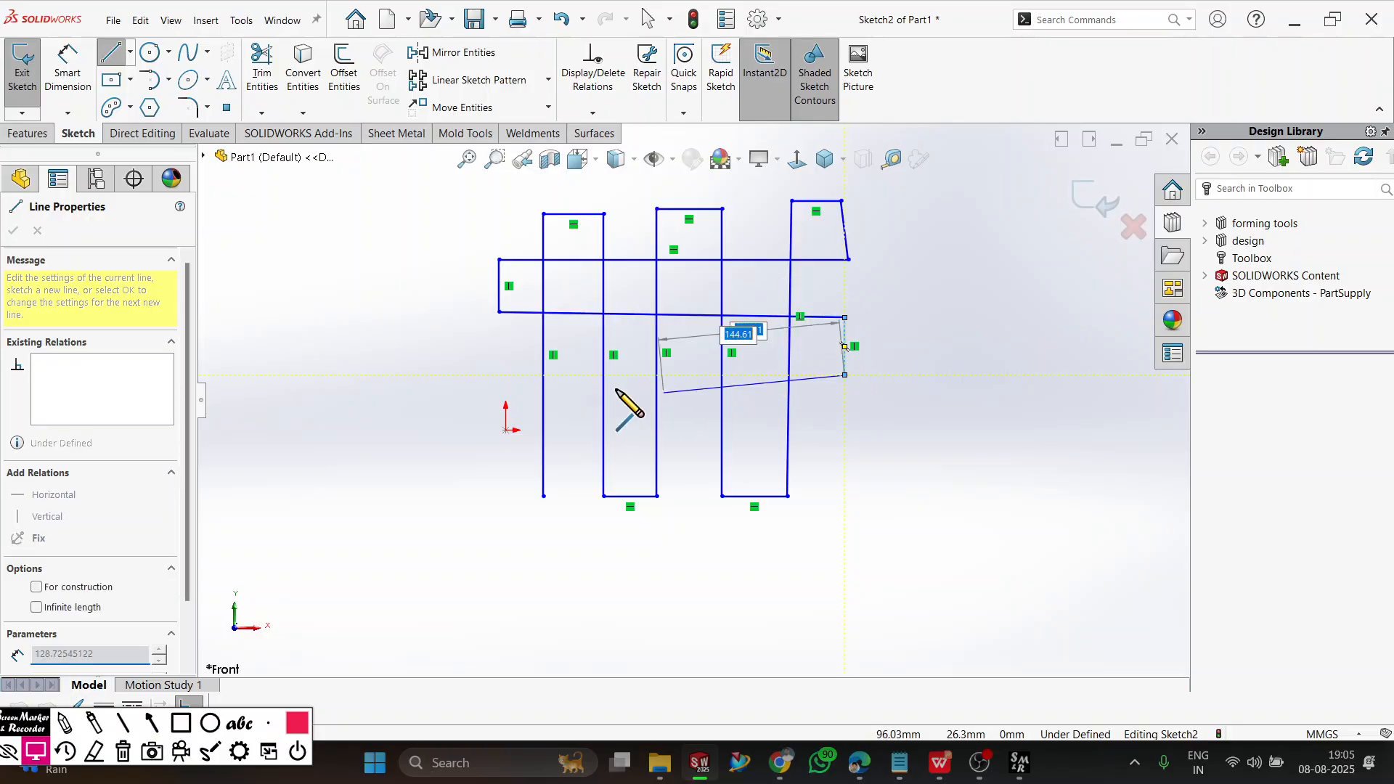
left_click(506, 375)
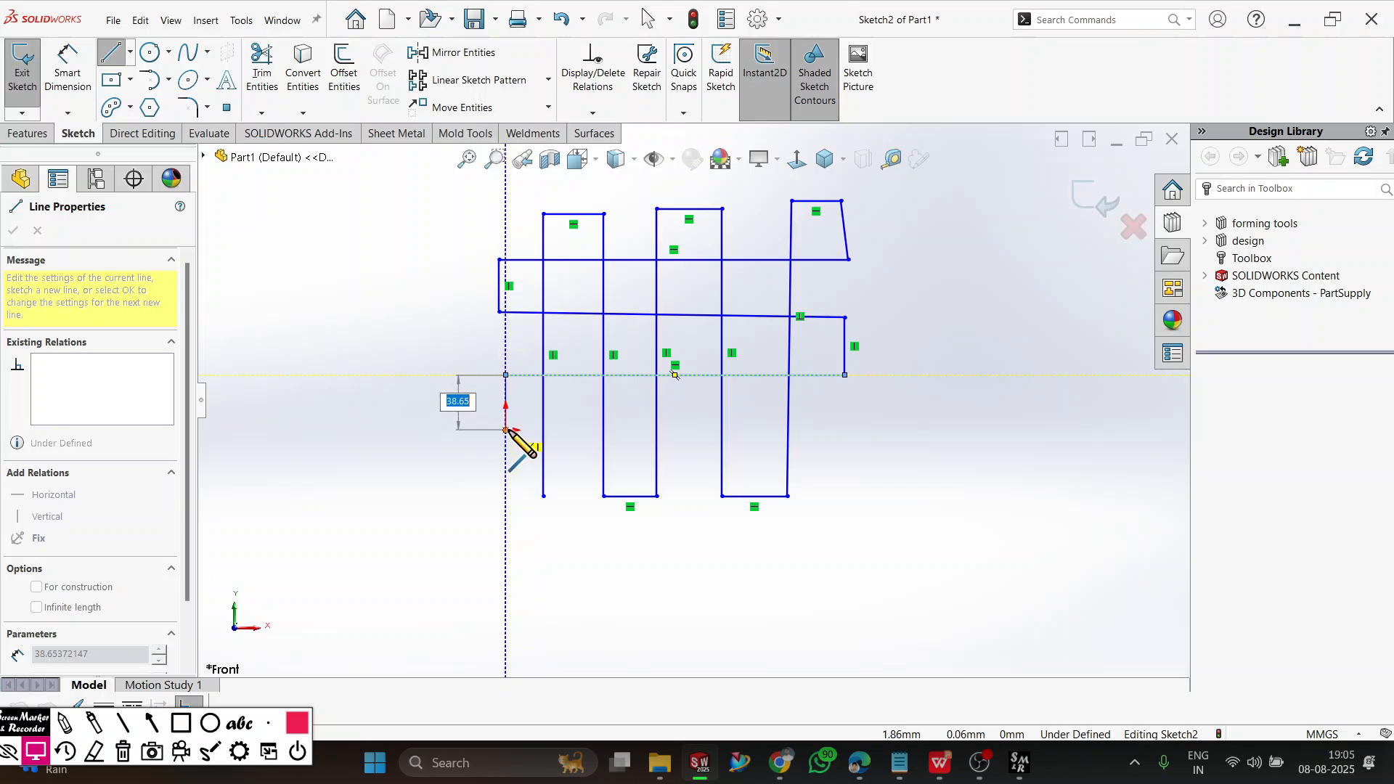
left_click(506, 430)
left_click(841, 430)
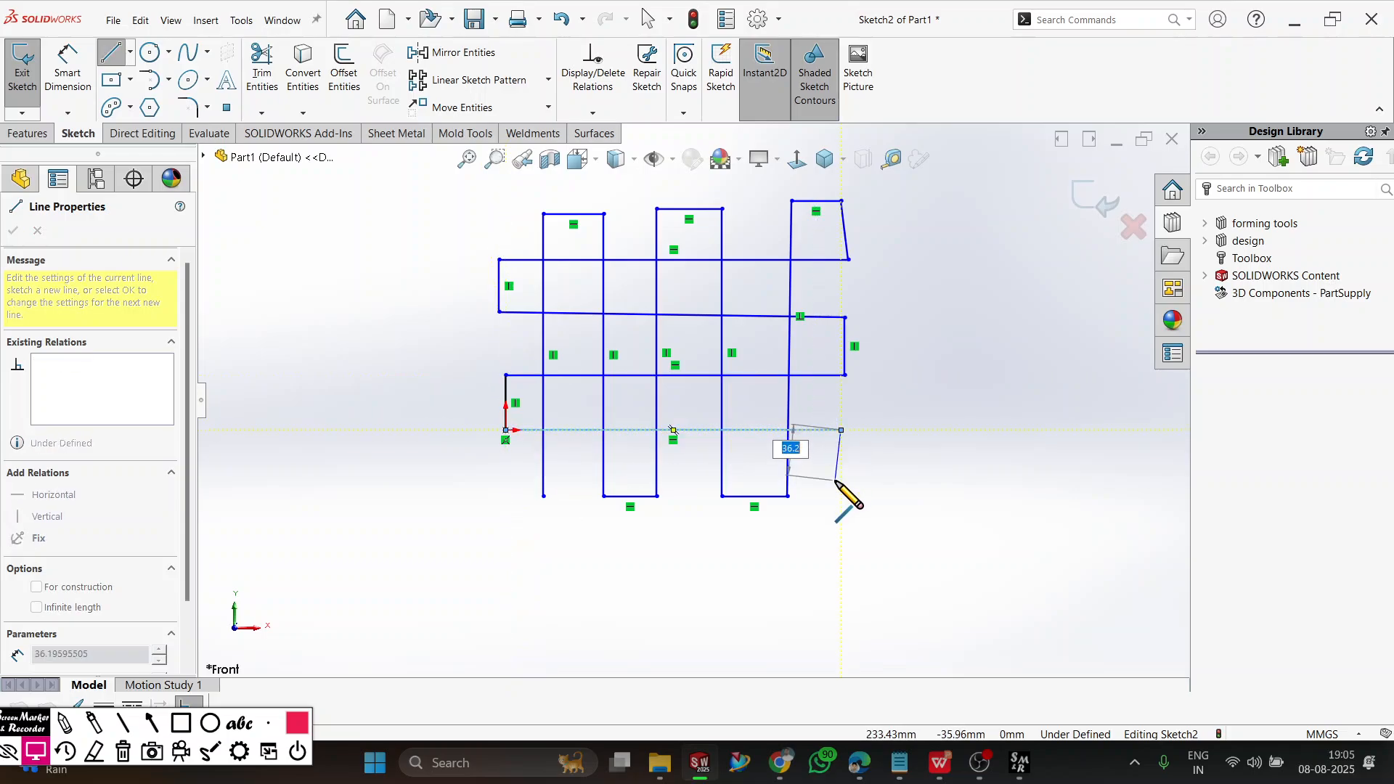
left_click(835, 480)
right_click(505, 516)
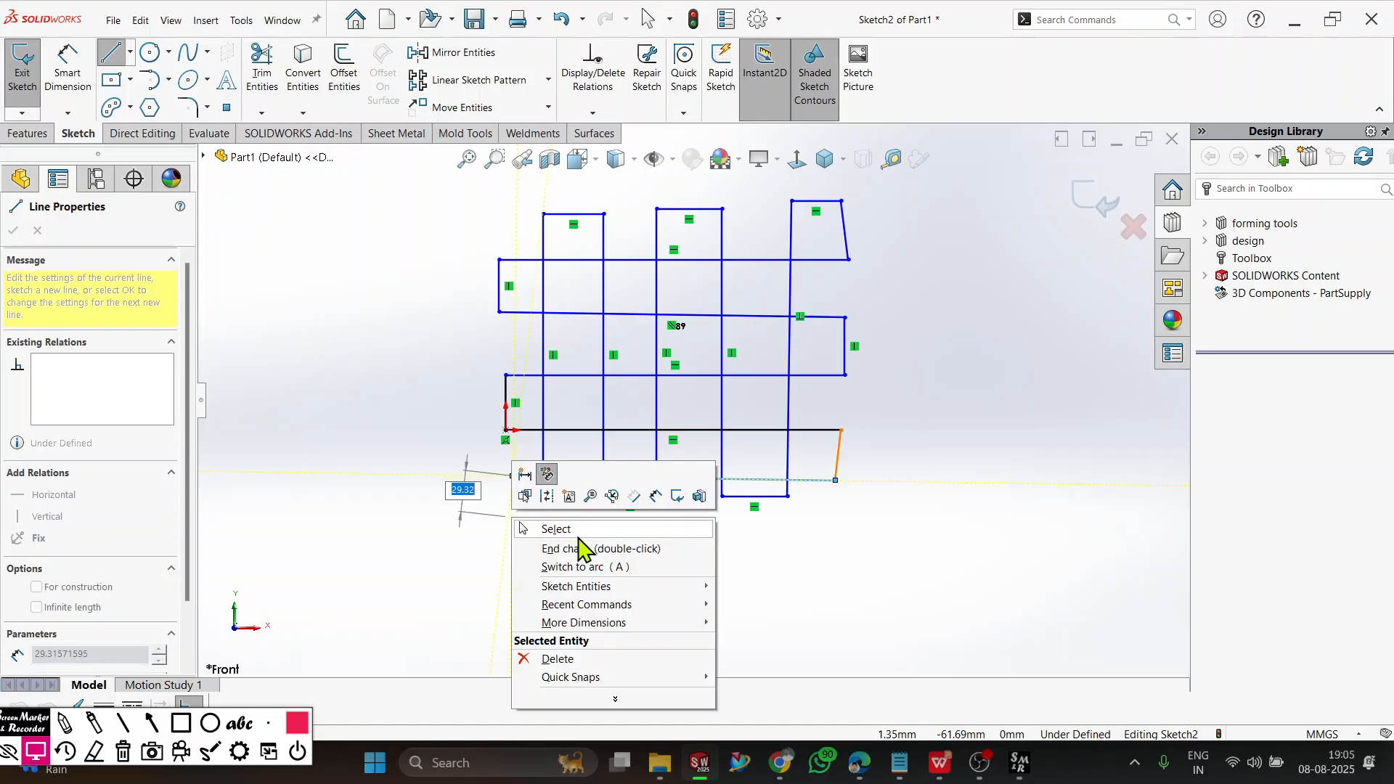
left_click(577, 536)
Sketch a separate vertical line about 96 mm long left of the grid and a short horizontal line below it, not touching.
scroll(383, 292, "up", 2)
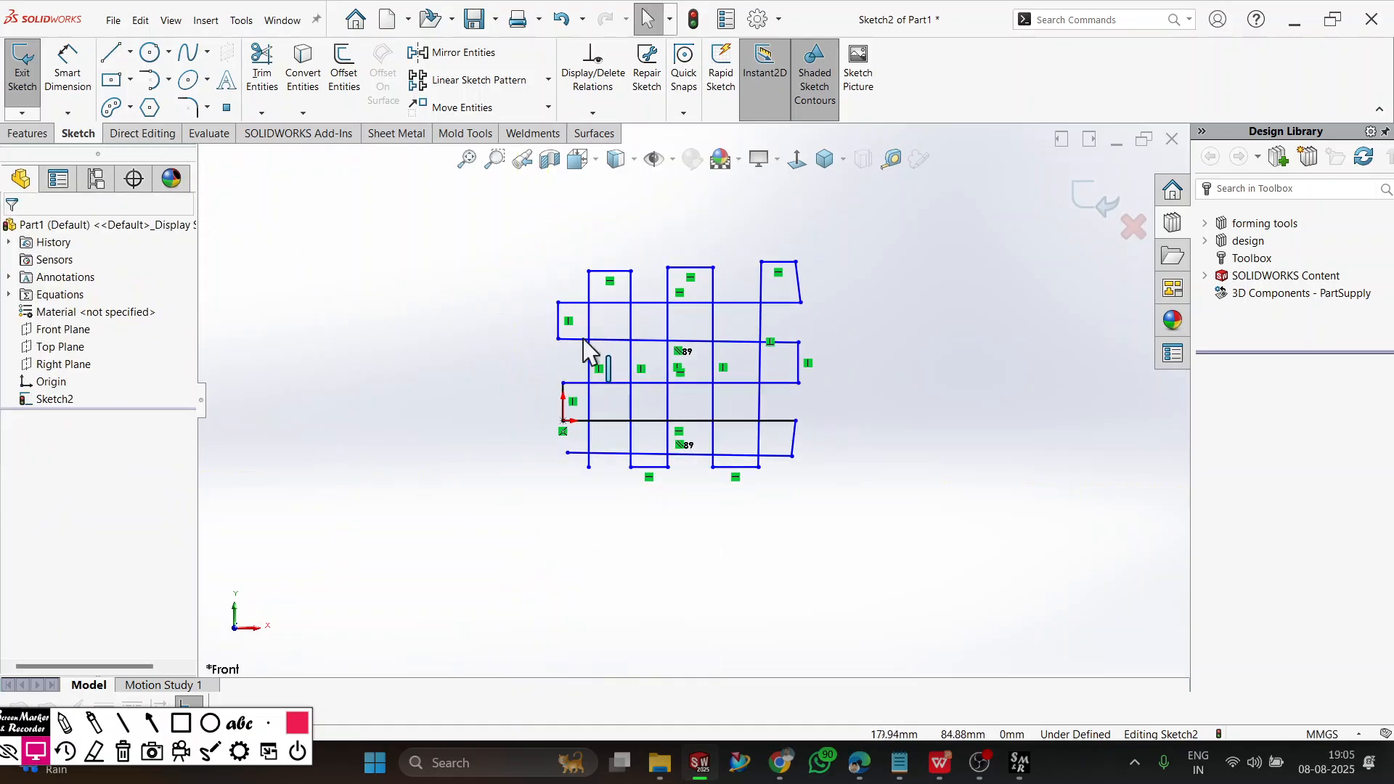
left_click(114, 53)
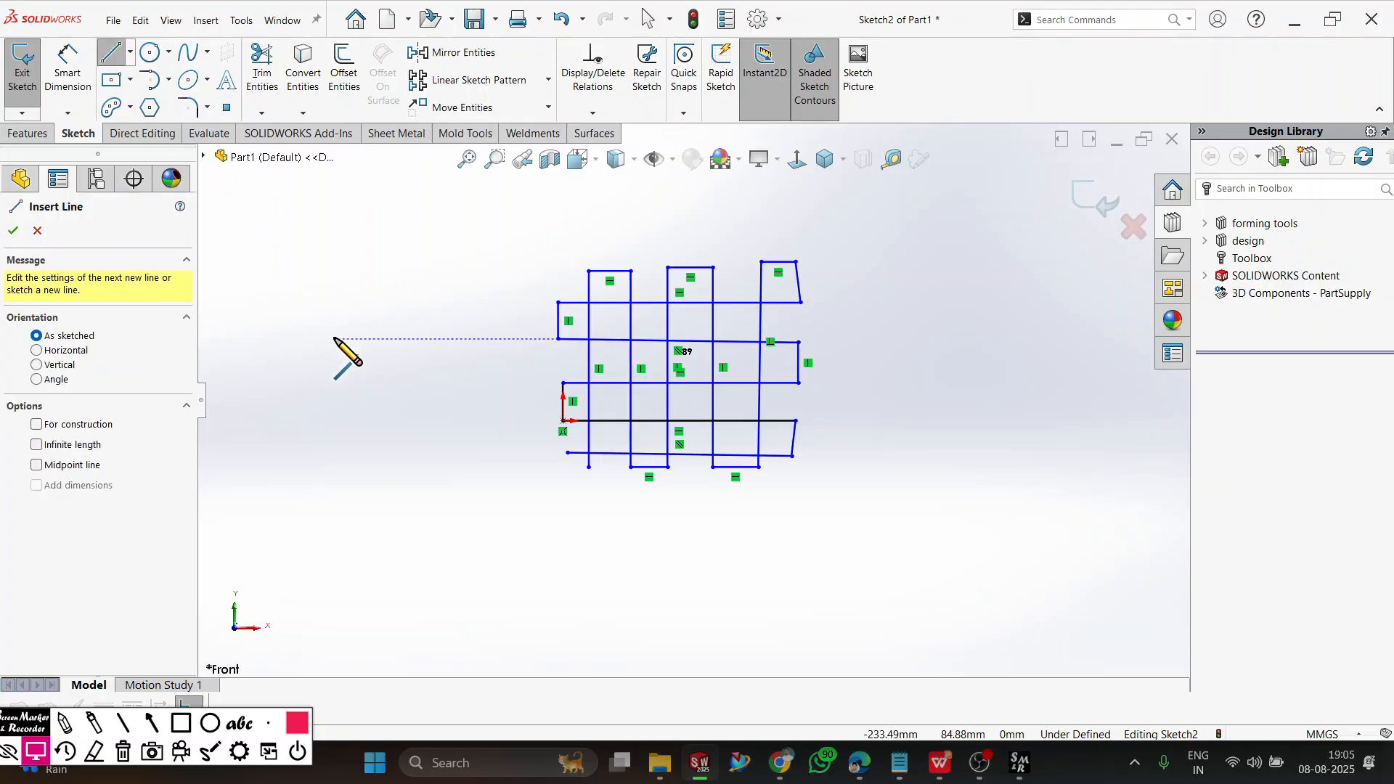
left_click(313, 296)
left_click(313, 390)
right_click(397, 368)
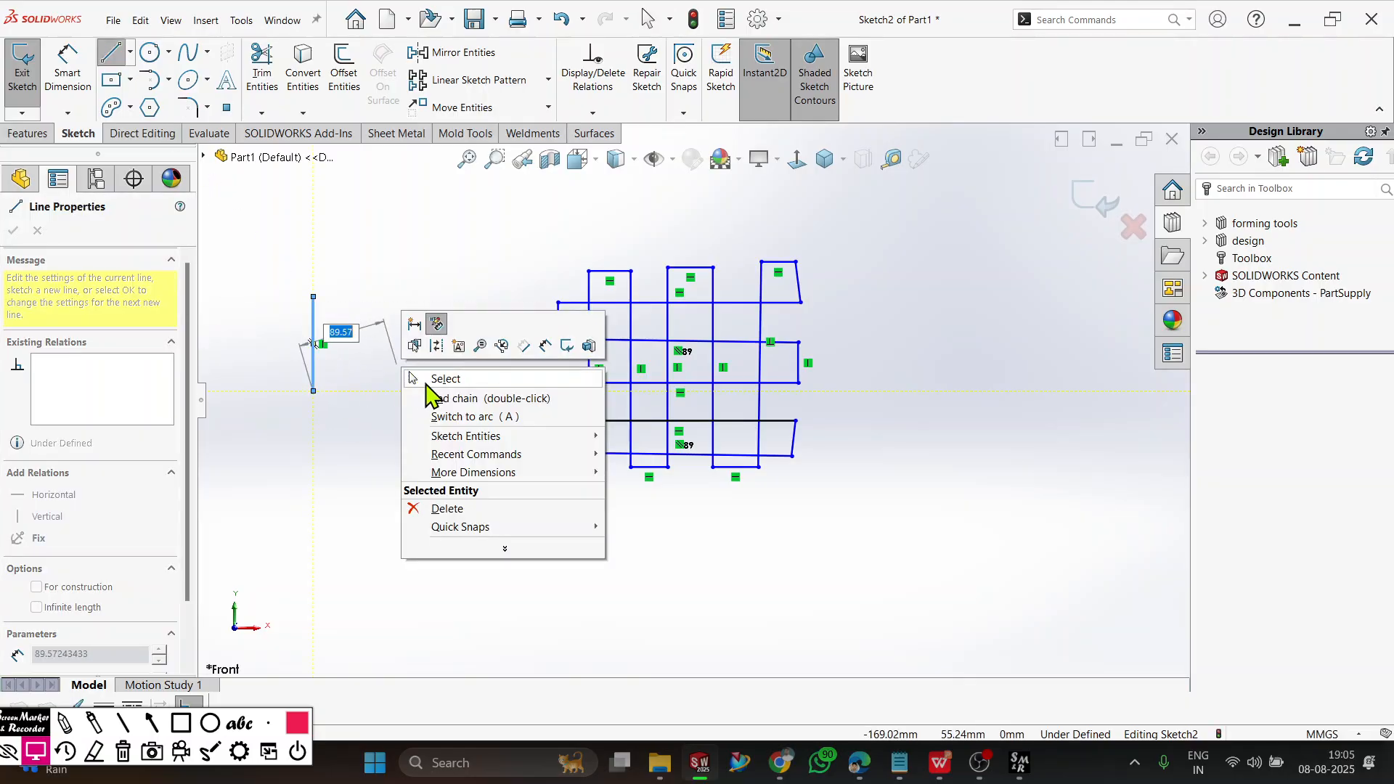
left_click(424, 377)
left_click(113, 53)
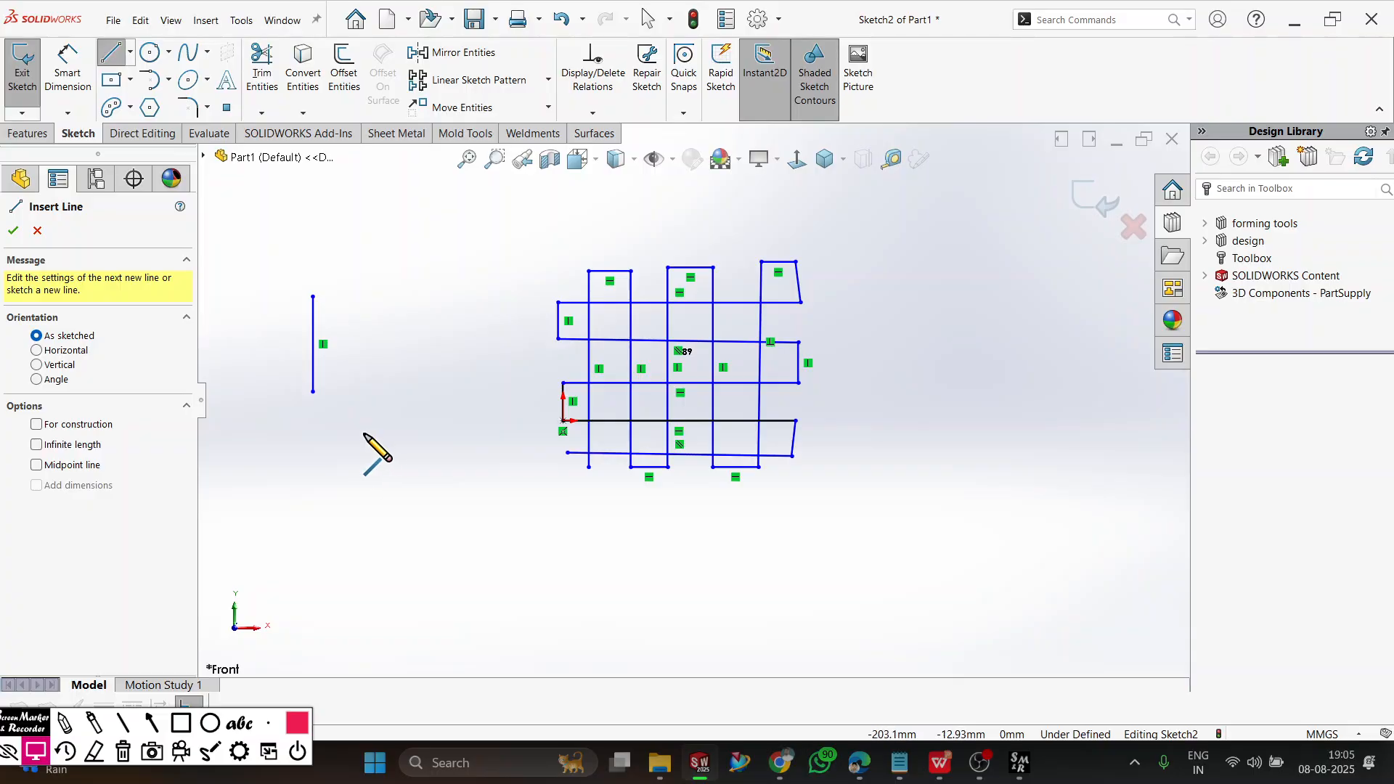
left_click(364, 433)
left_click(437, 433)
right_click(443, 305)
left_click(496, 321)
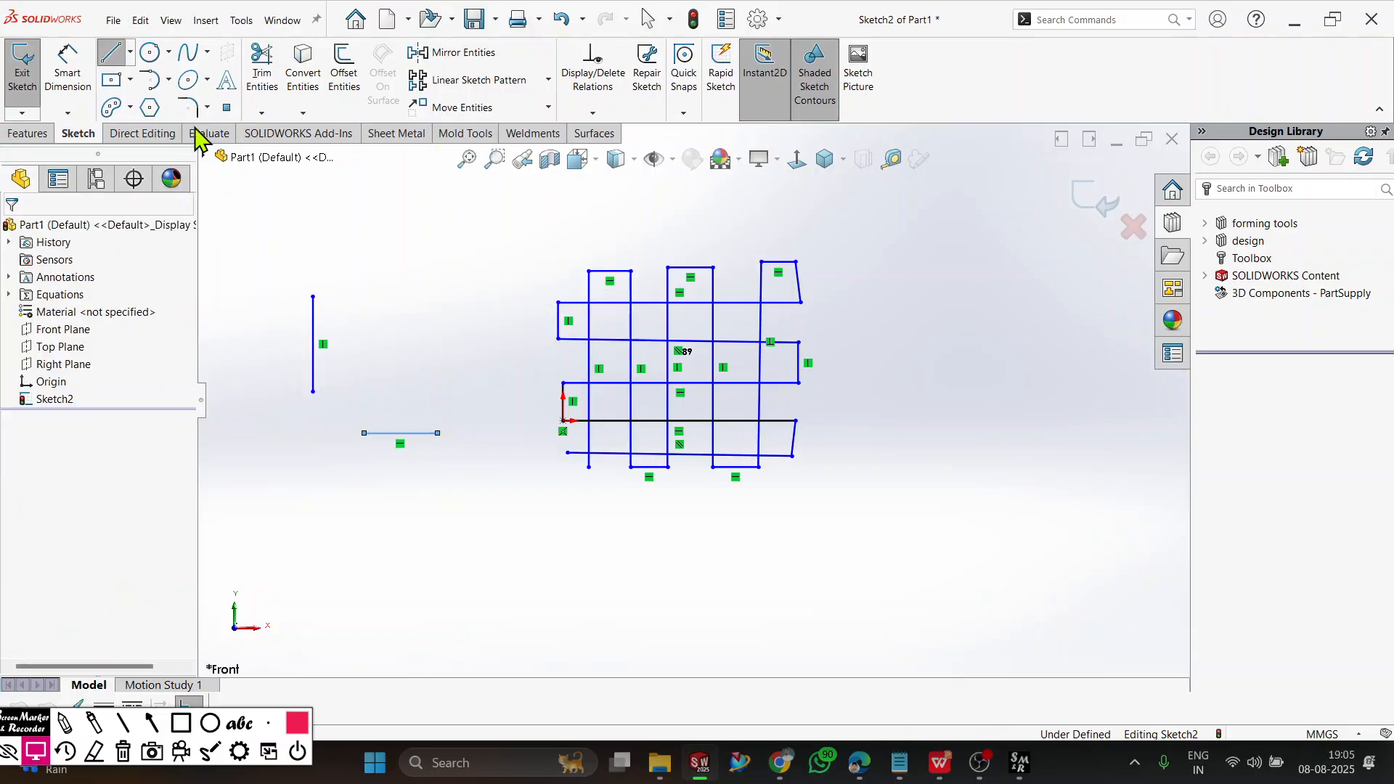
Sketch a vertical line about 116 mm long right of the grid and a horizontal line crossing it.
left_click(113, 53)
left_click(925, 421)
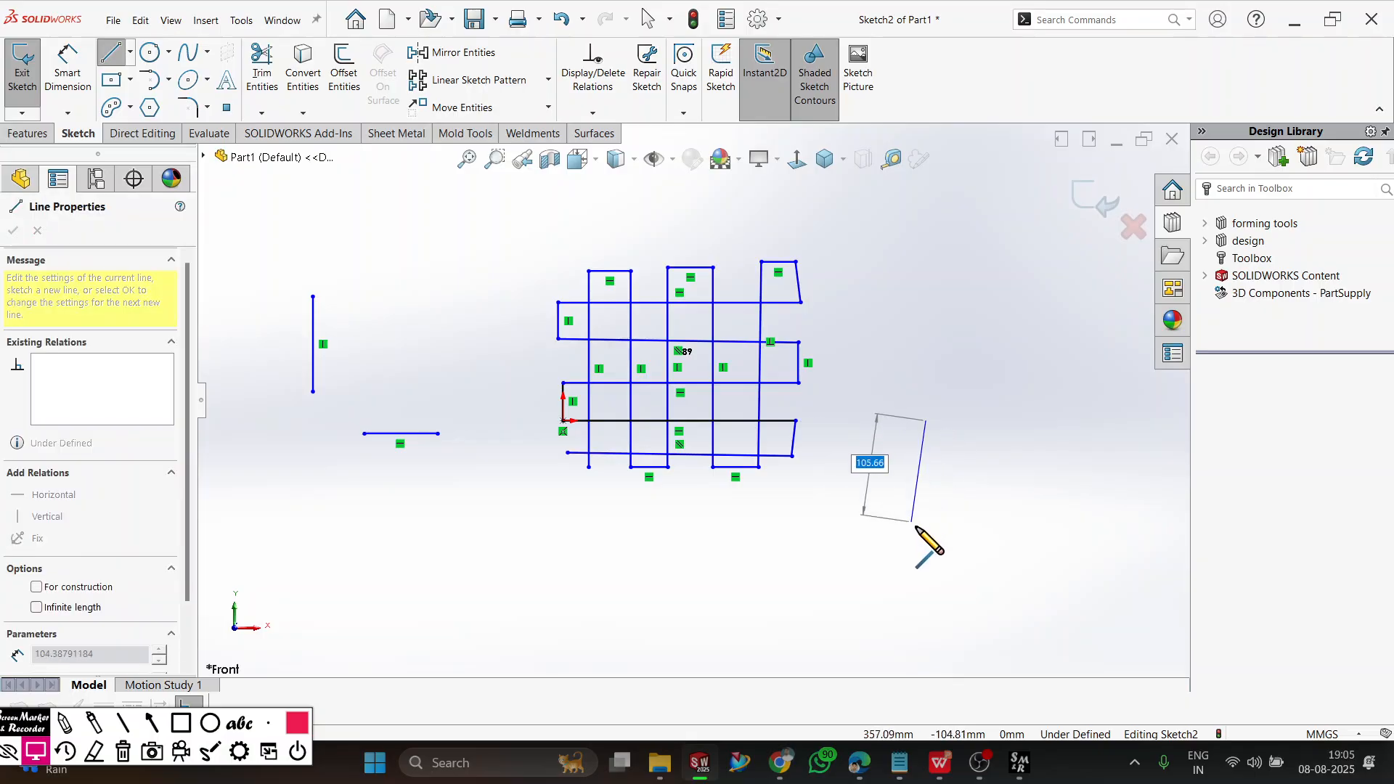
left_click(927, 534)
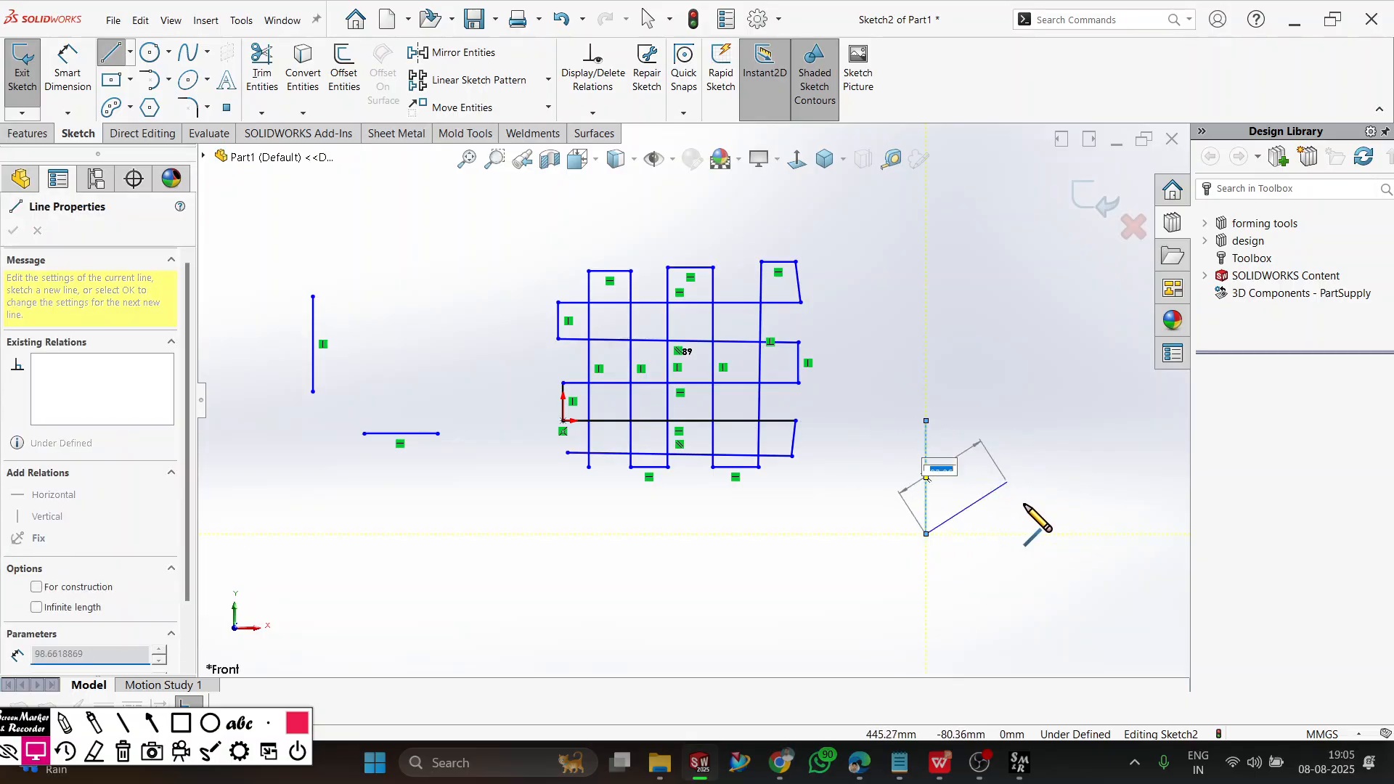
right_click(1014, 401)
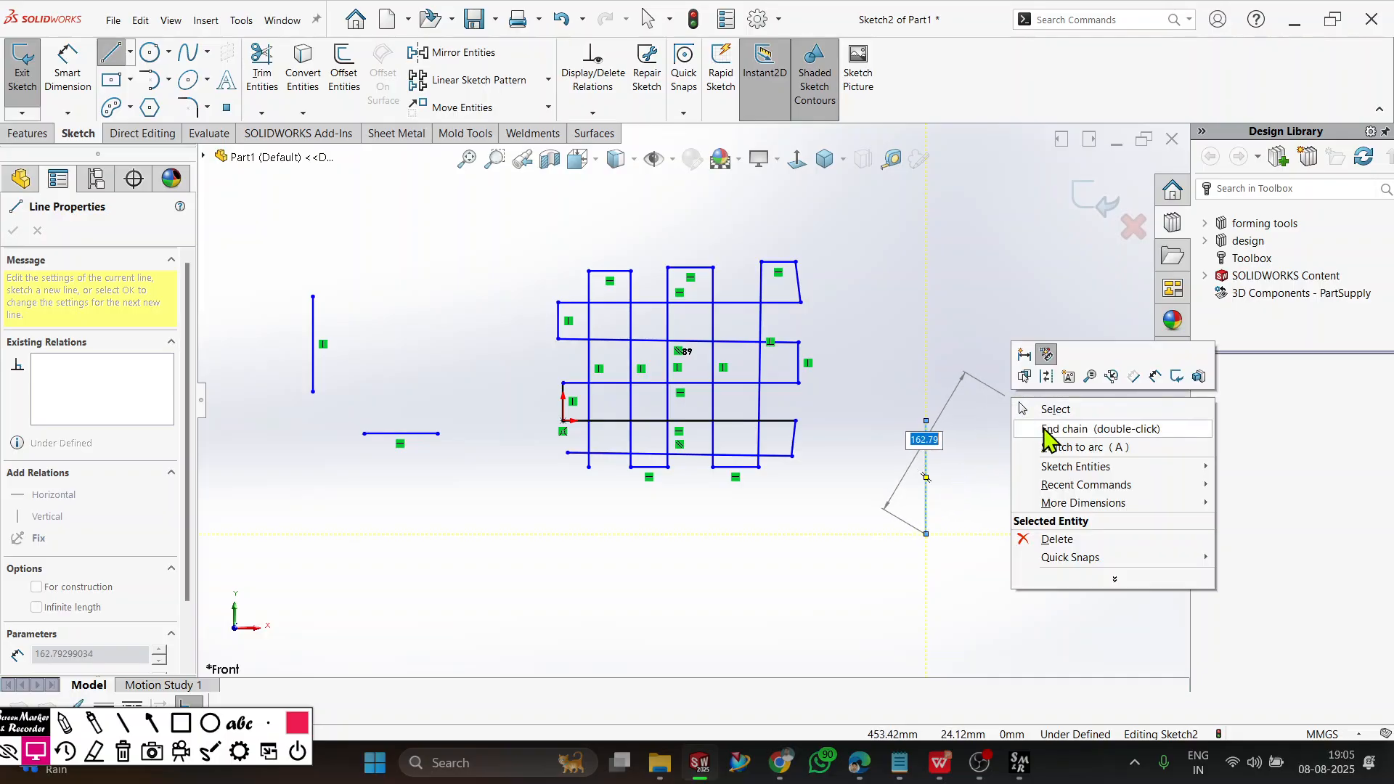
left_click(1125, 429)
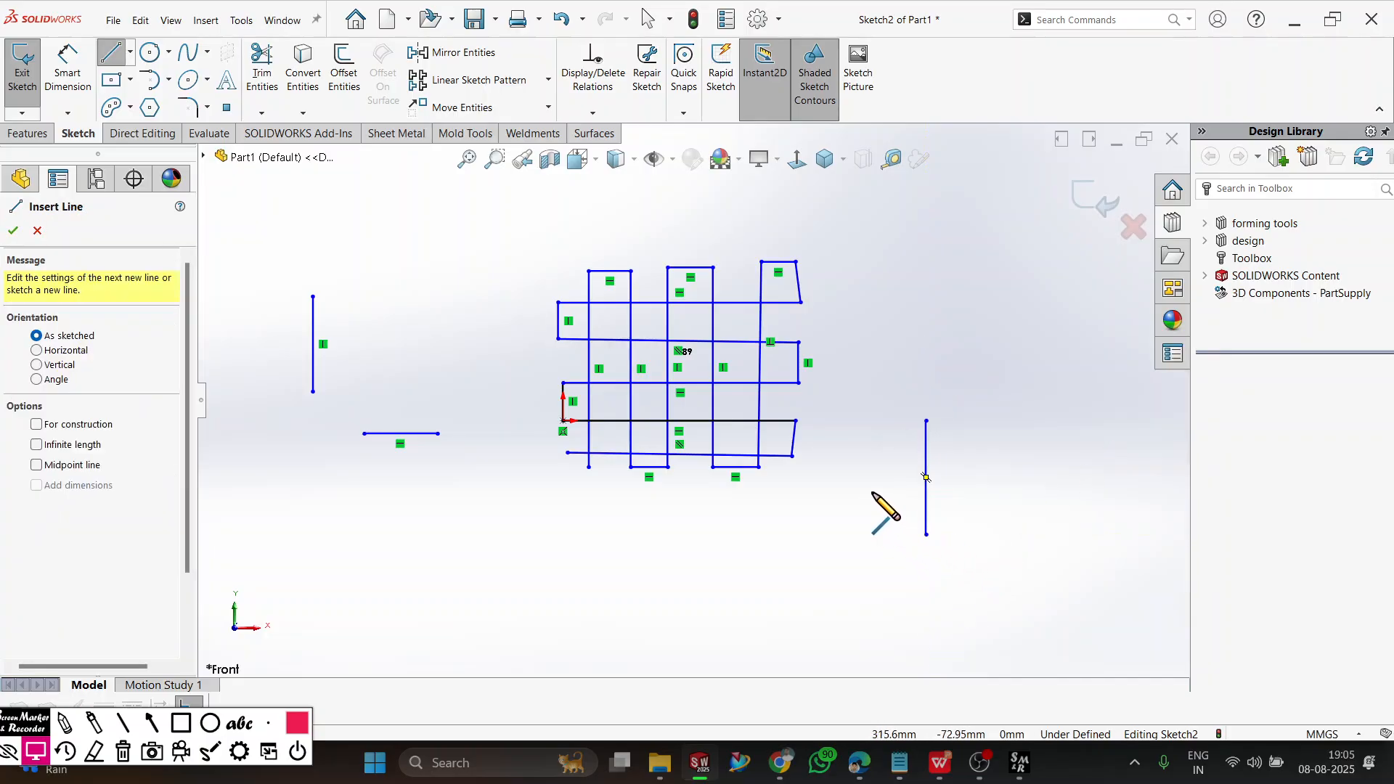
left_click(872, 492)
right_click(1032, 492)
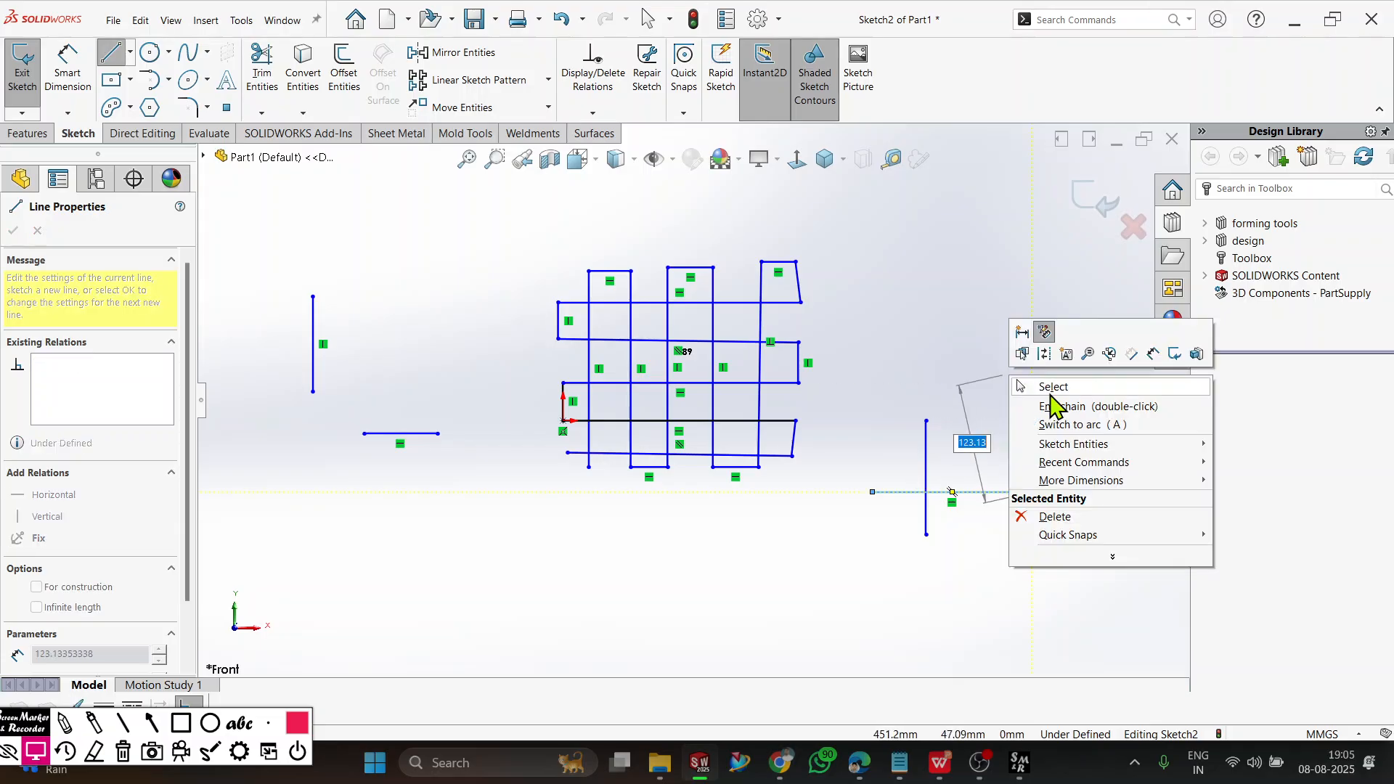
left_click(1056, 403)
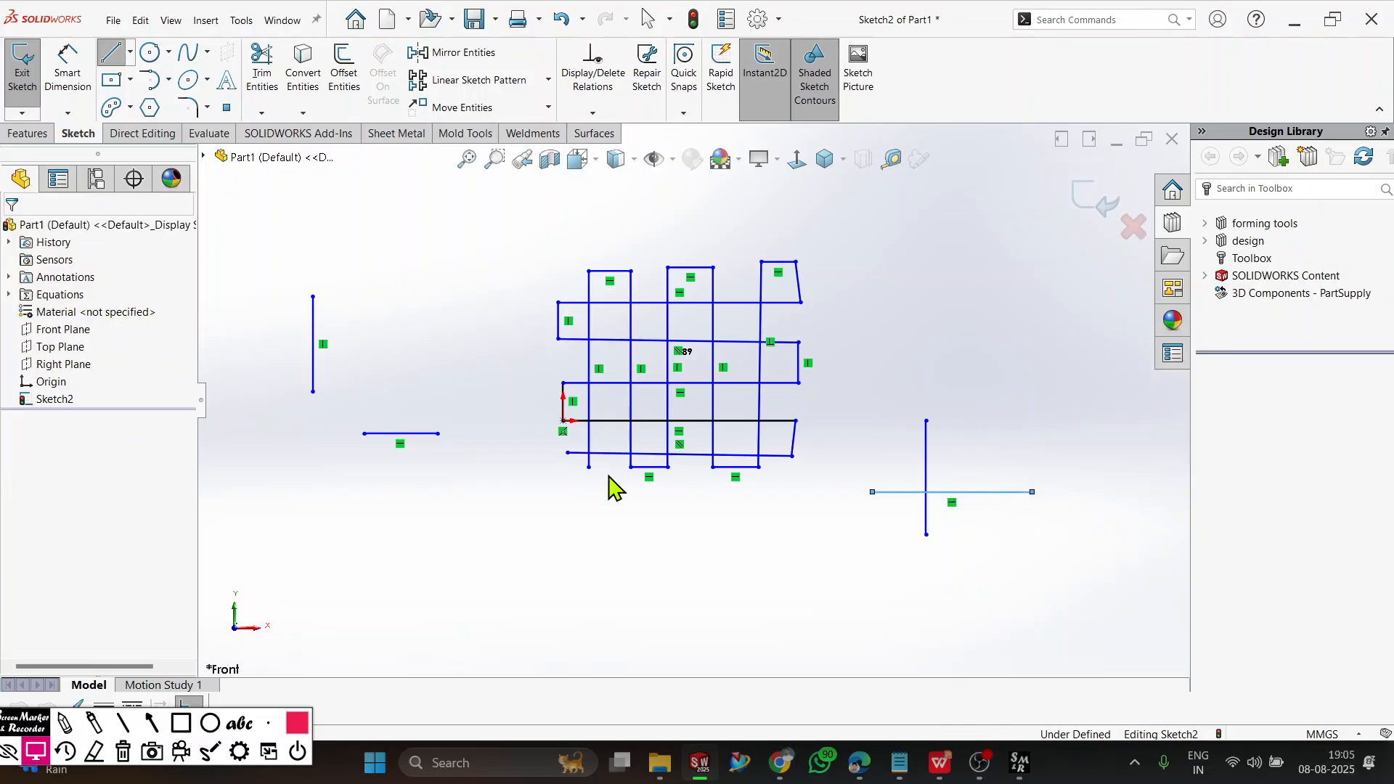
Sketch a vertical construction line below and to the left of the grid.
left_click(116, 55)
left_click(58, 427)
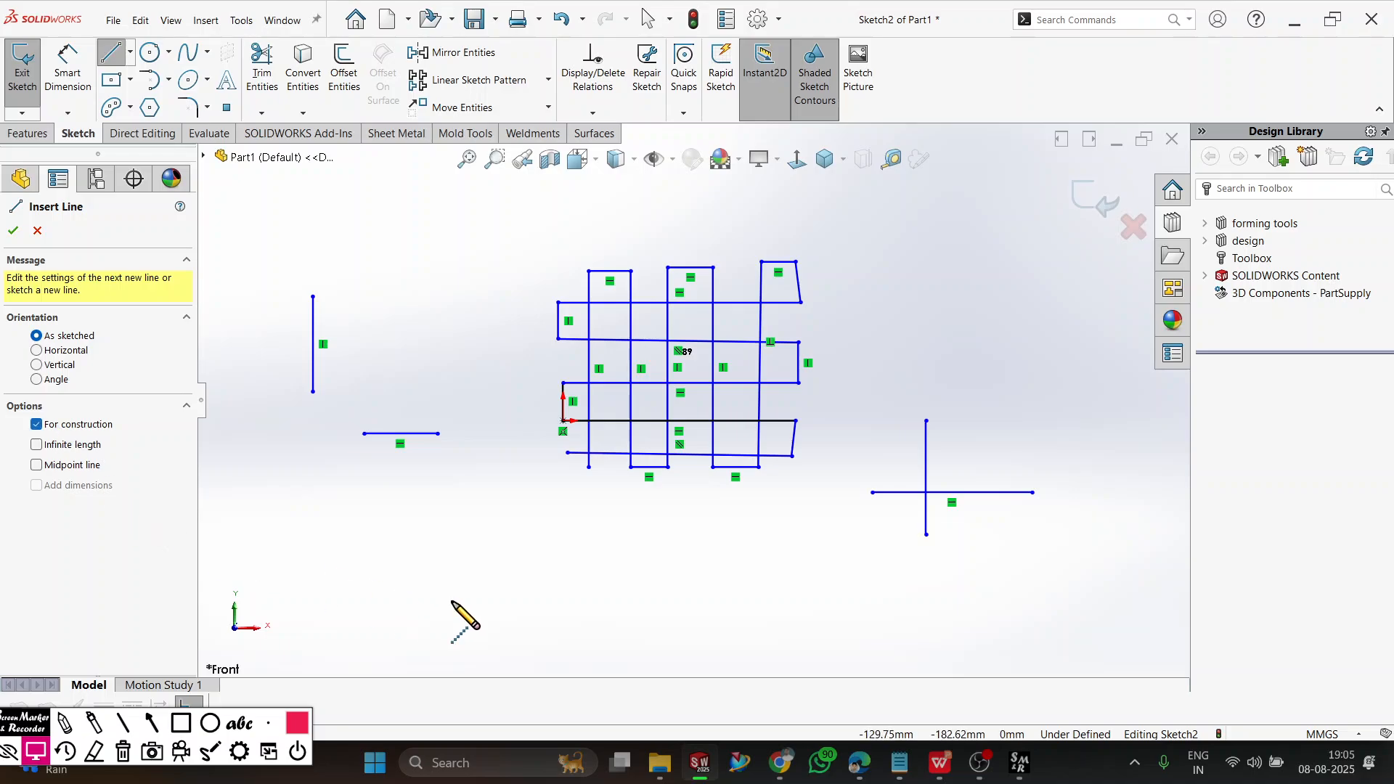
left_click(464, 502)
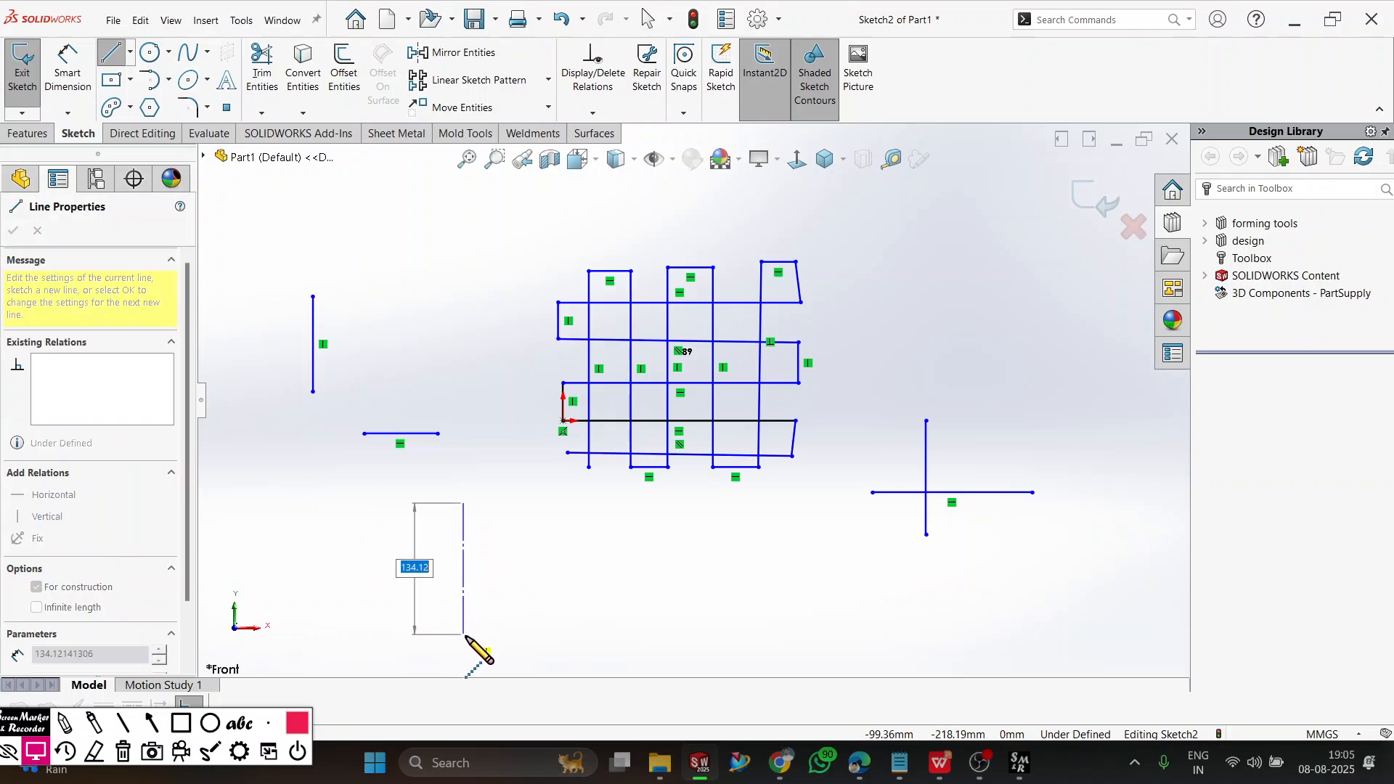
left_click(463, 639)
right_click(517, 511)
left_click(550, 521)
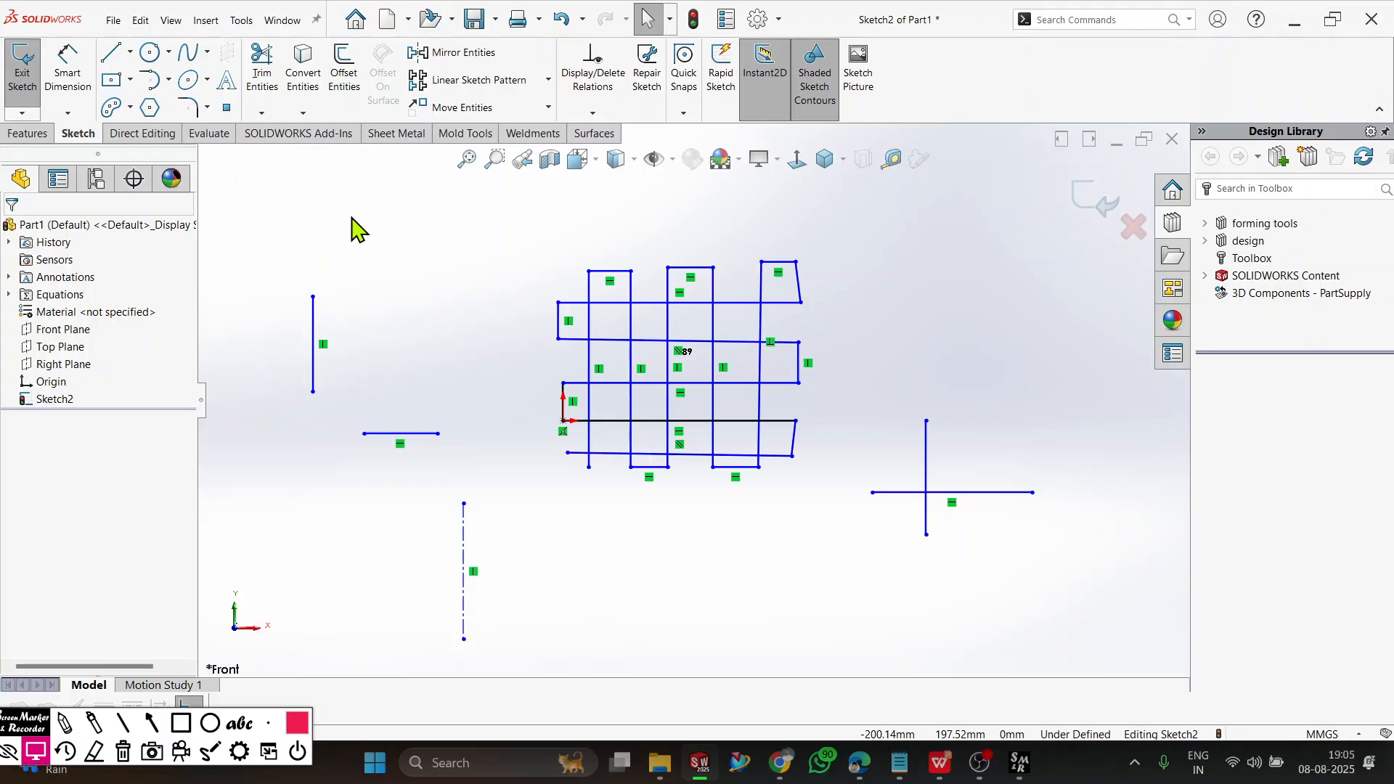
Power trim all the short connecting segments around the grid's outer edges, leaving only the long crossing lines.
left_click(262, 69)
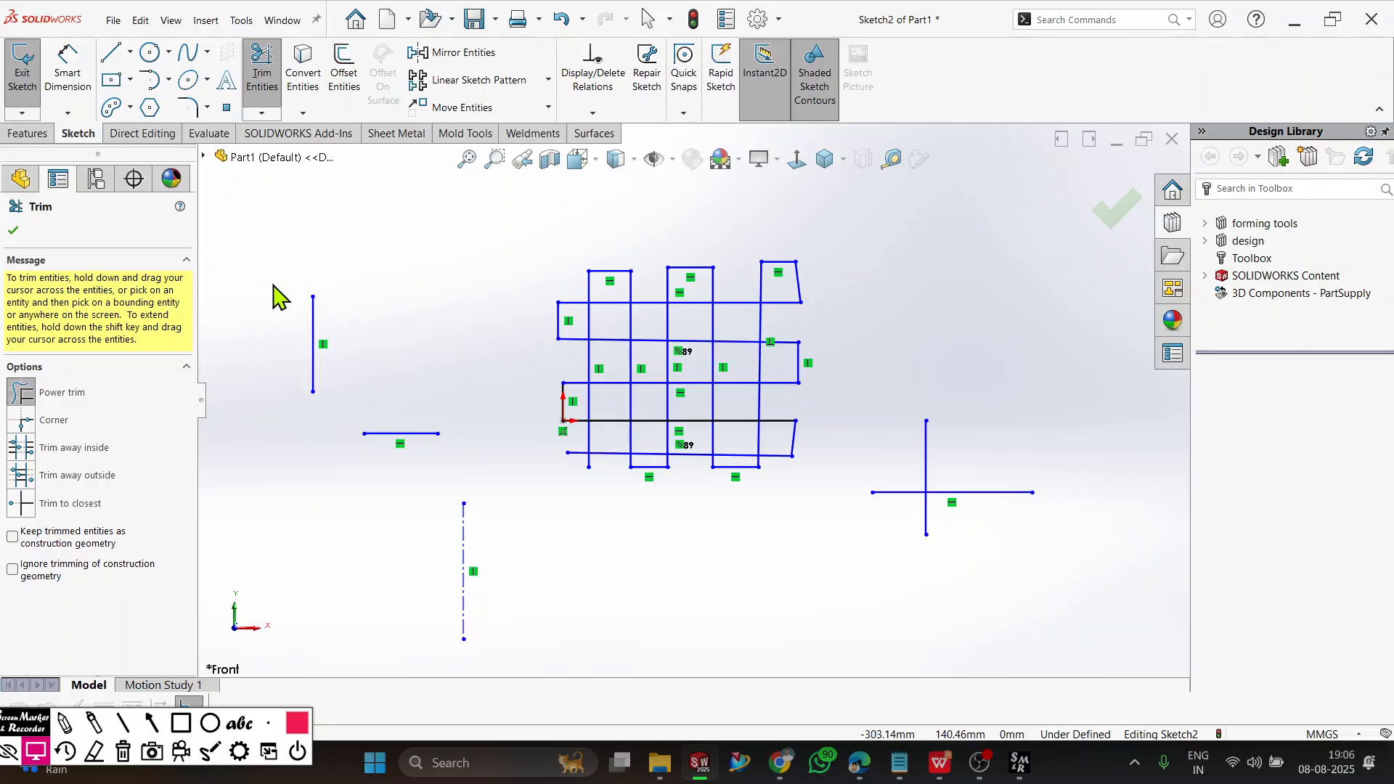
mouse_move(657, 196)
left_mouse_down()
mouse_move(634, 249)
mouse_move(615, 247)
mouse_move(612, 271)
mouse_move(599, 267)
mouse_move(626, 233)
mouse_move(690, 274)
mouse_move(763, 228)
mouse_move(774, 270)
mouse_move(784, 243)
mouse_move(828, 265)
mouse_move(799, 282)
mouse_move(830, 356)
mouse_move(795, 379)
mouse_move(840, 314)
mouse_move(794, 290)
mouse_move(859, 326)
mouse_move(825, 420)
mouse_move(788, 442)
mouse_move(816, 482)
mouse_move(750, 508)
mouse_move(725, 485)
mouse_move(717, 520)
mouse_move(647, 472)
mouse_move(607, 514)
mouse_move(523, 427)
mouse_move(564, 317)
mouse_move(554, 401)
mouse_move(573, 417)
mouse_move(555, 414)
left_mouse_up()
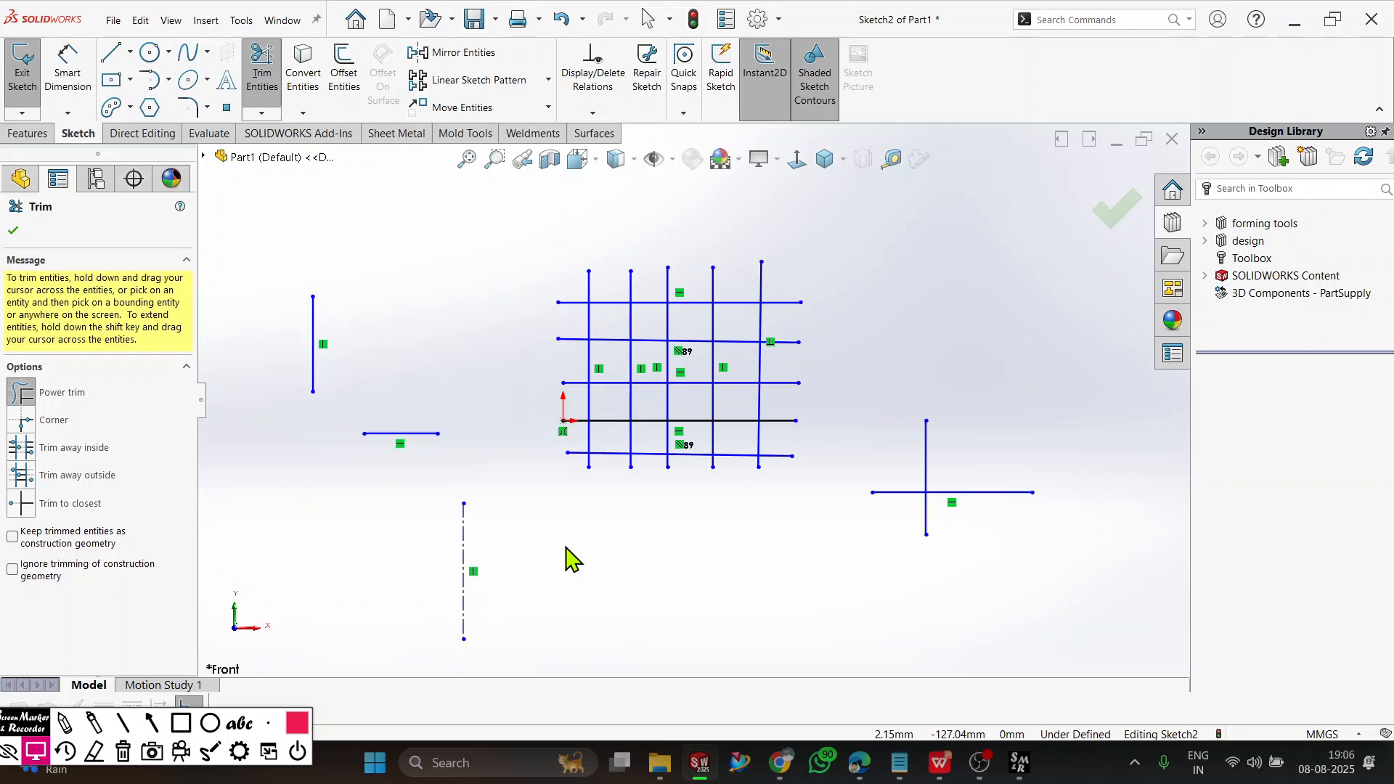
Corner trim the two crossing lines right of the grid, keeping the upper vertical and right horizontal portions.
left_click(23, 421)
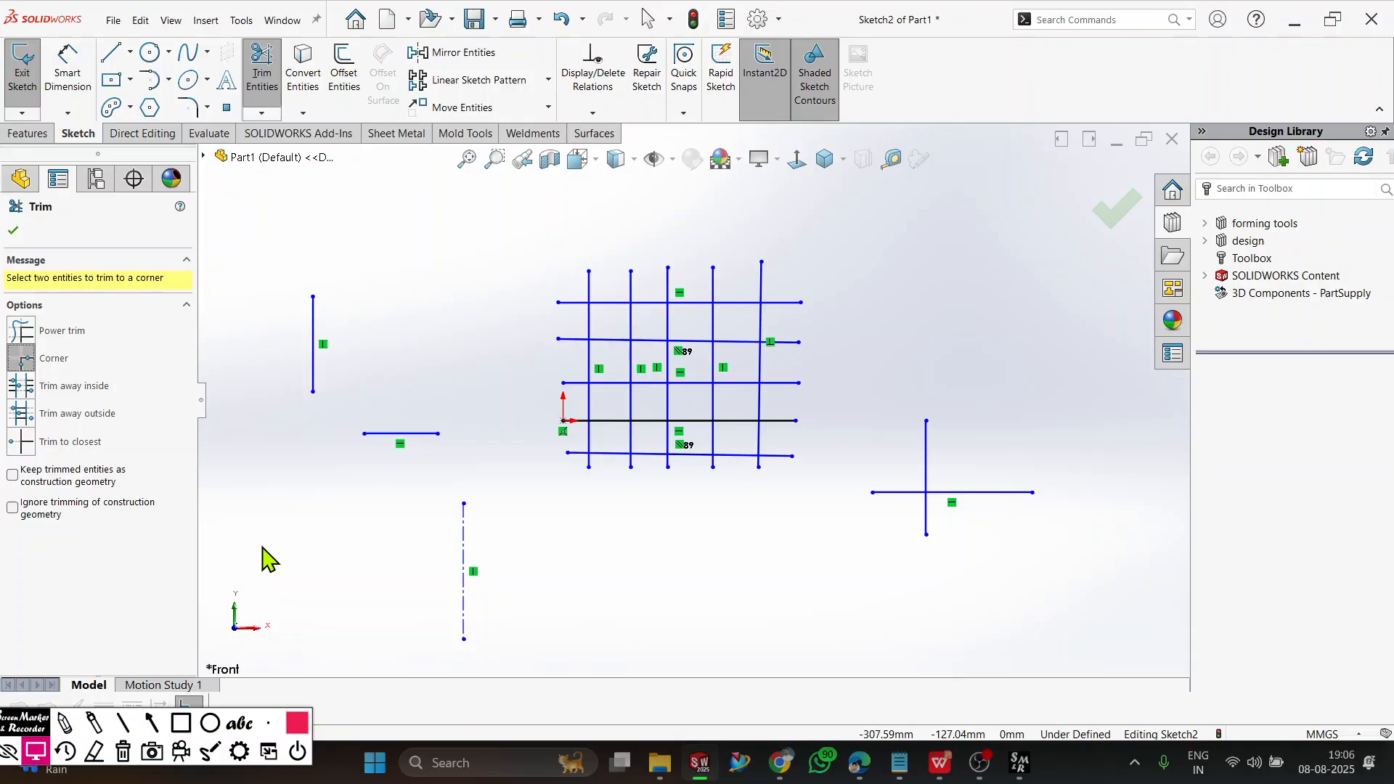
scroll(1089, 559, "down", 4)
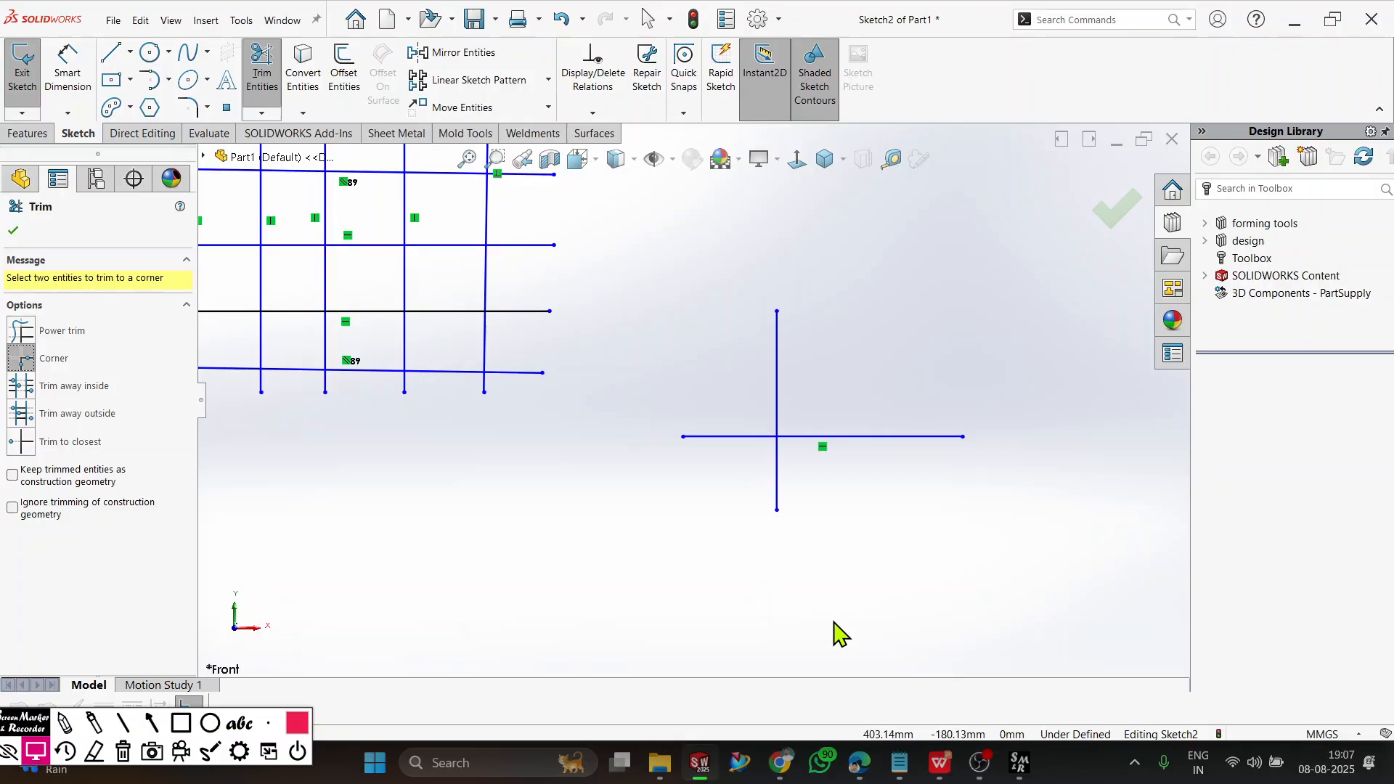
left_click(778, 358)
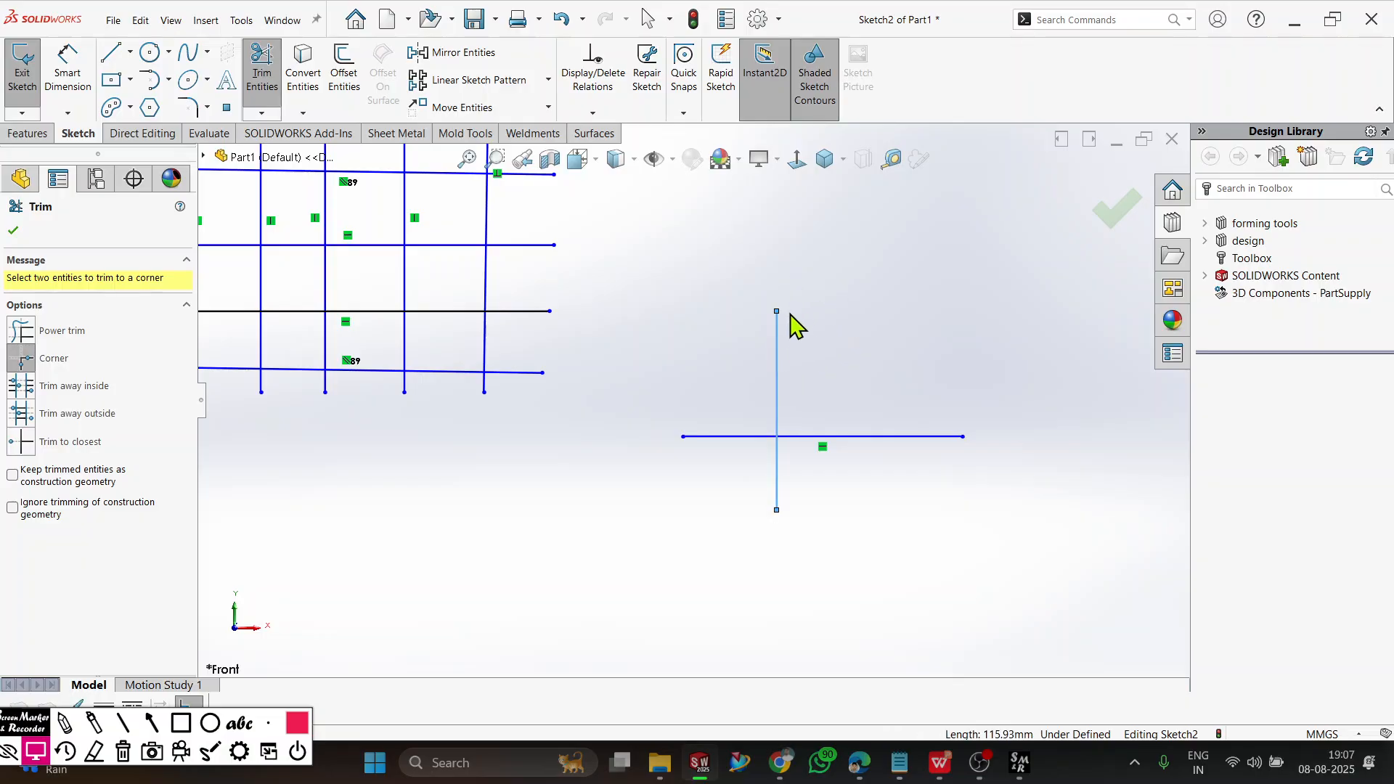
left_click(836, 438)
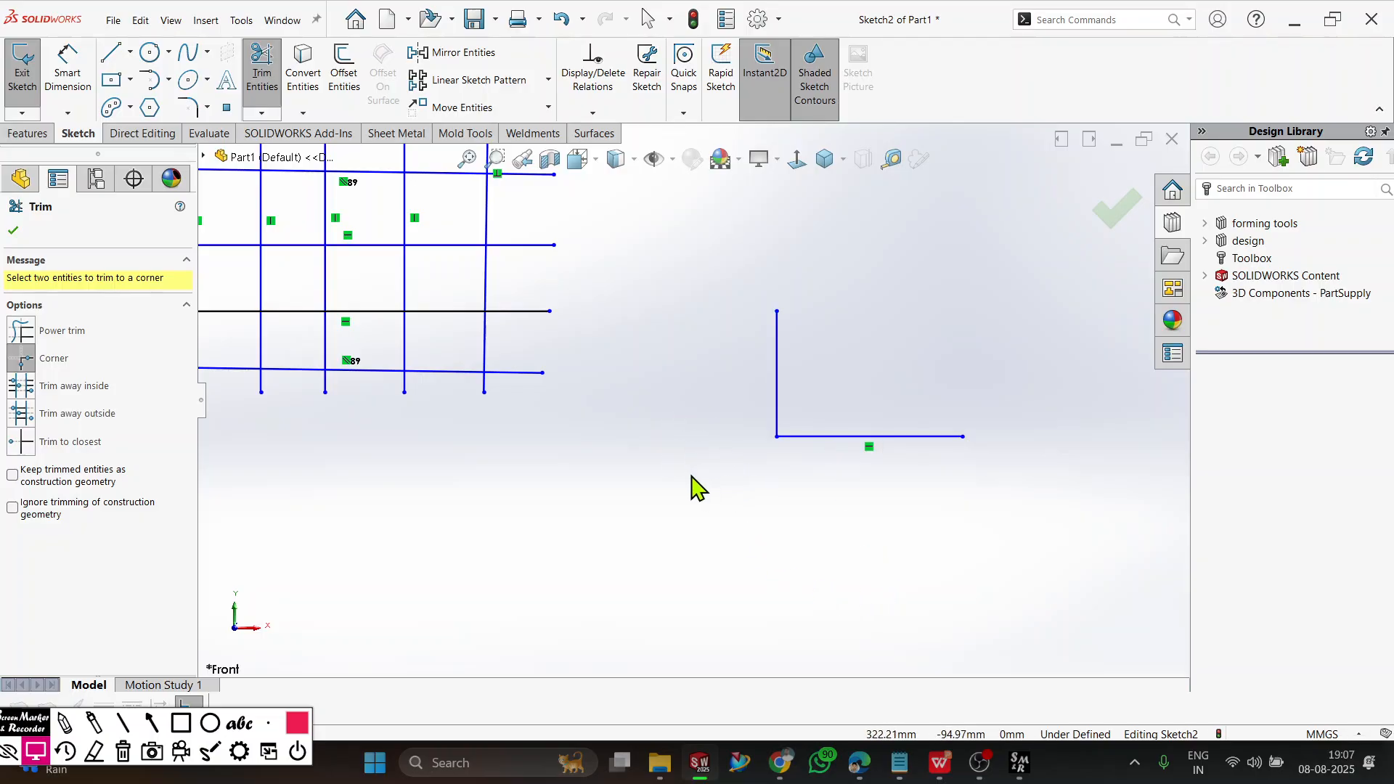
Corner trim the separate vertical and horizontal lines left of the grid so they extend to meet at a corner.
scroll(690, 487, "up", 4)
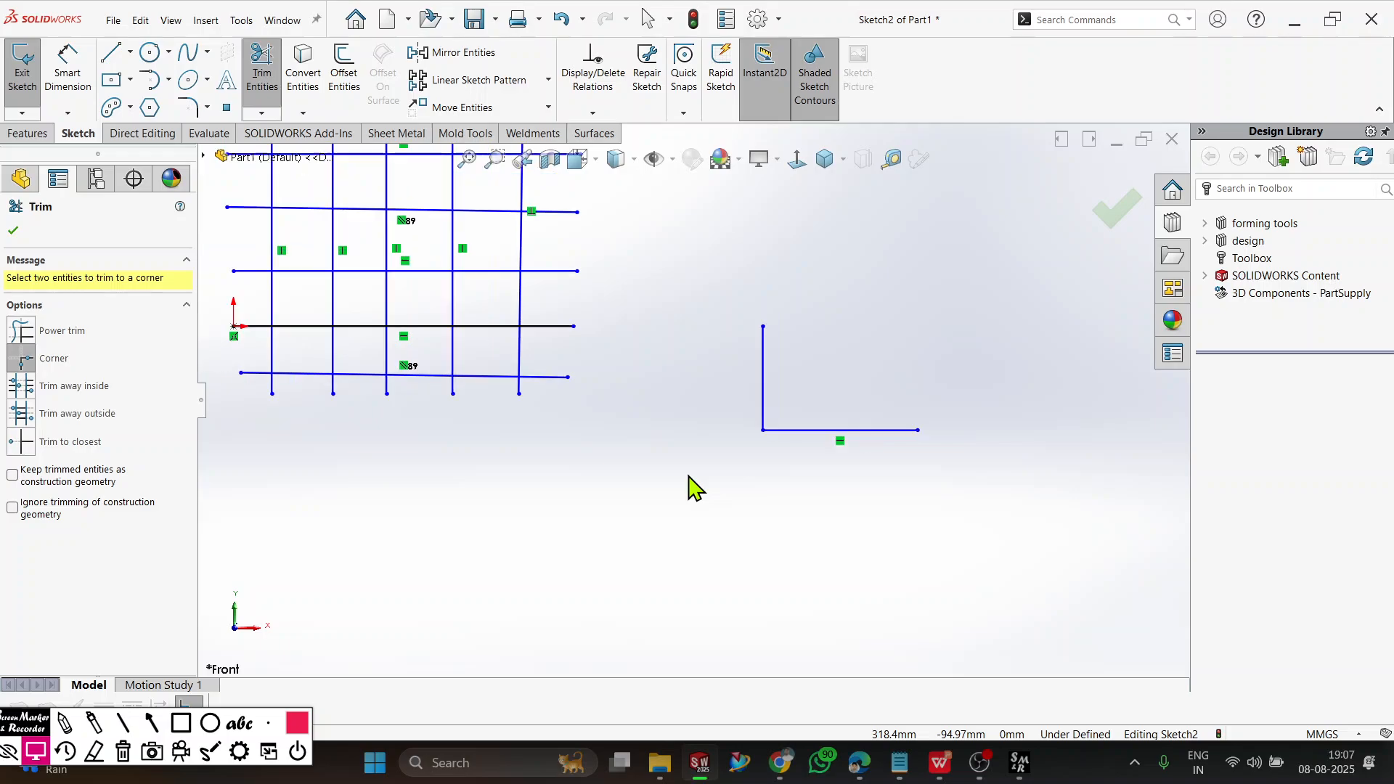
scroll(298, 385, "down", 2)
scroll(305, 373, "down", 2)
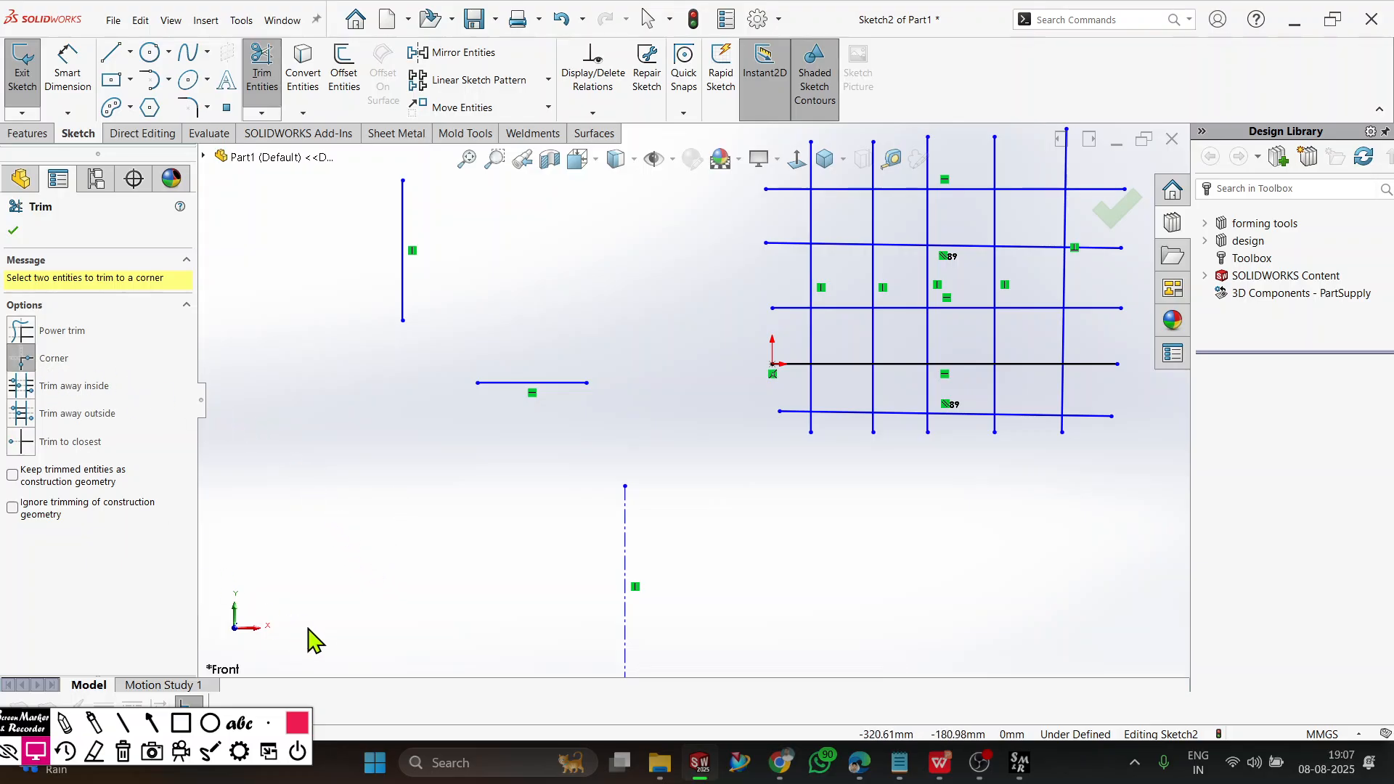
left_click(402, 310)
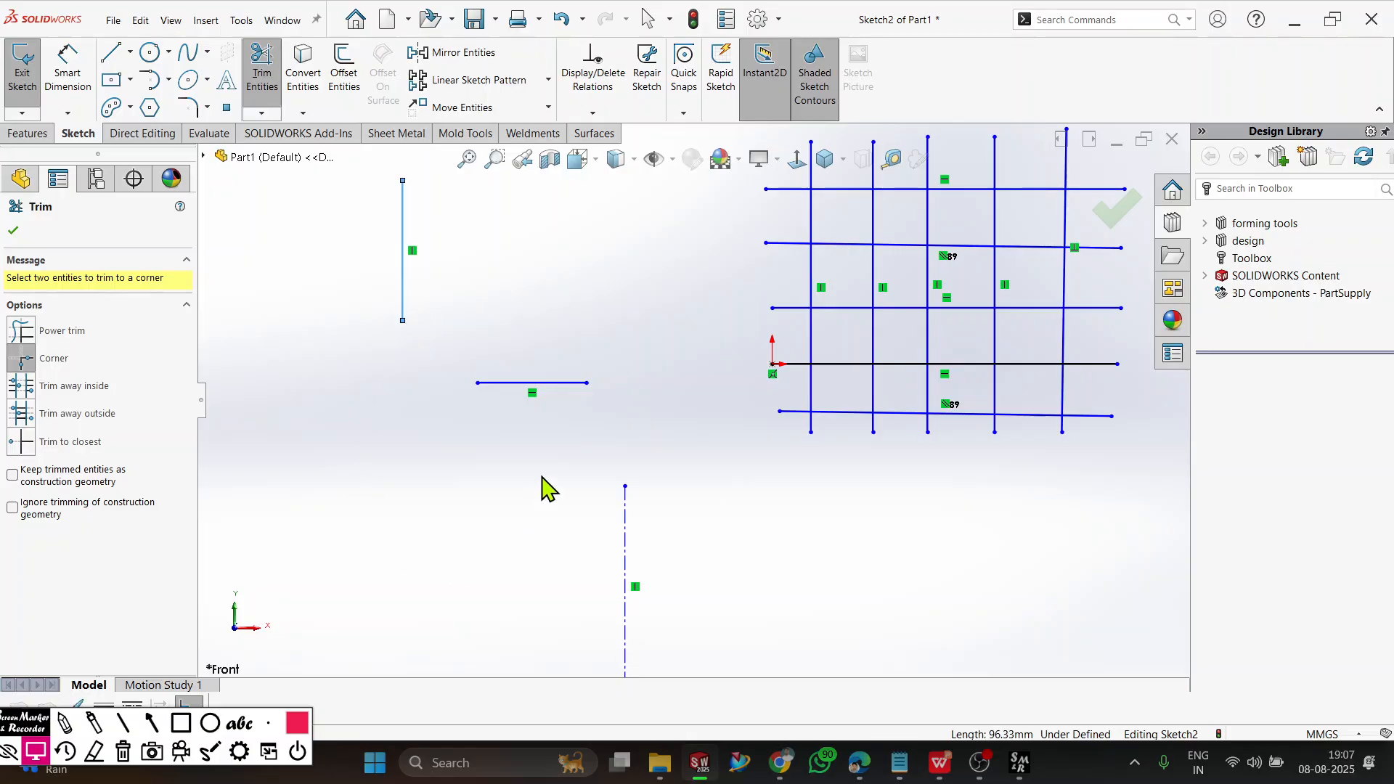
left_click(495, 383)
left_click(495, 383)
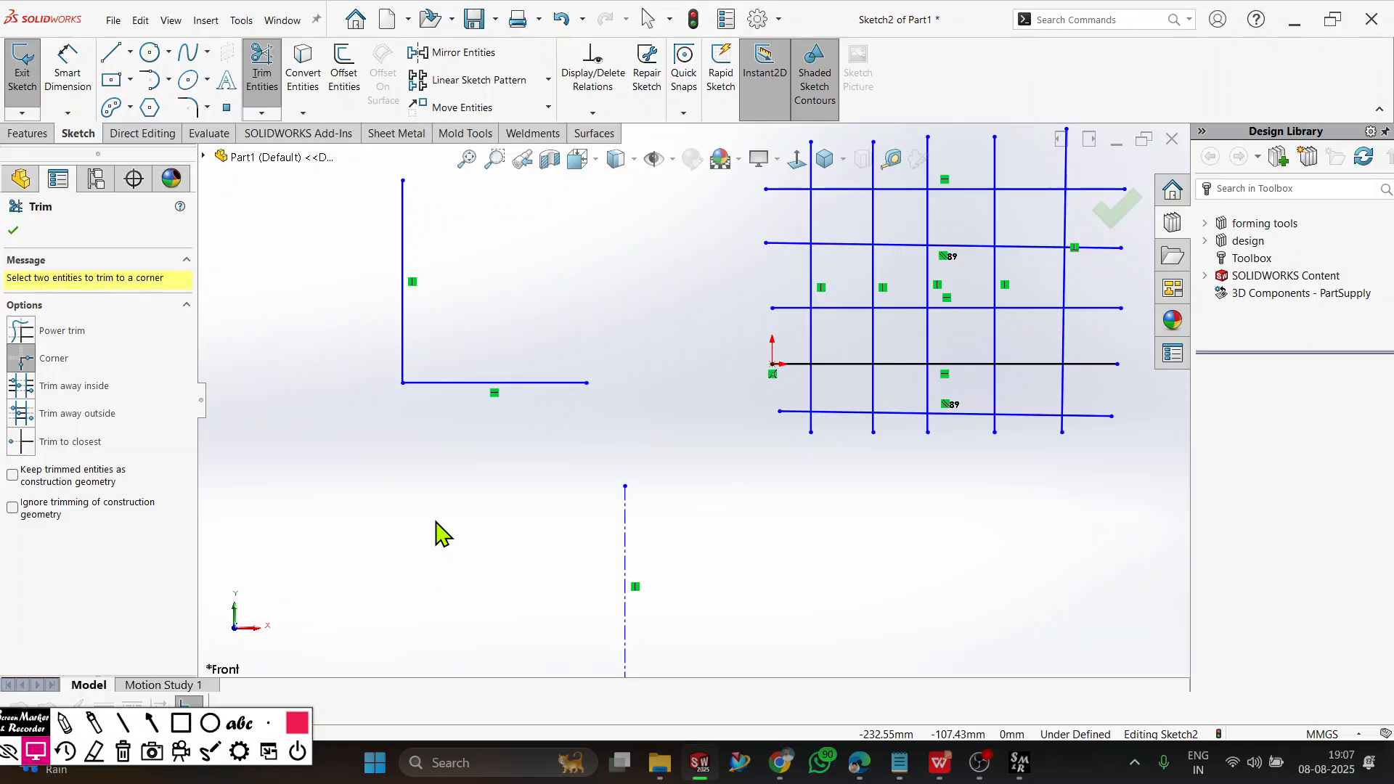
Trim away the horizontal lines inside the grid's leftmost and rightmost vertical boundary lines, and undo the trim.
scroll(529, 539, "up", 3)
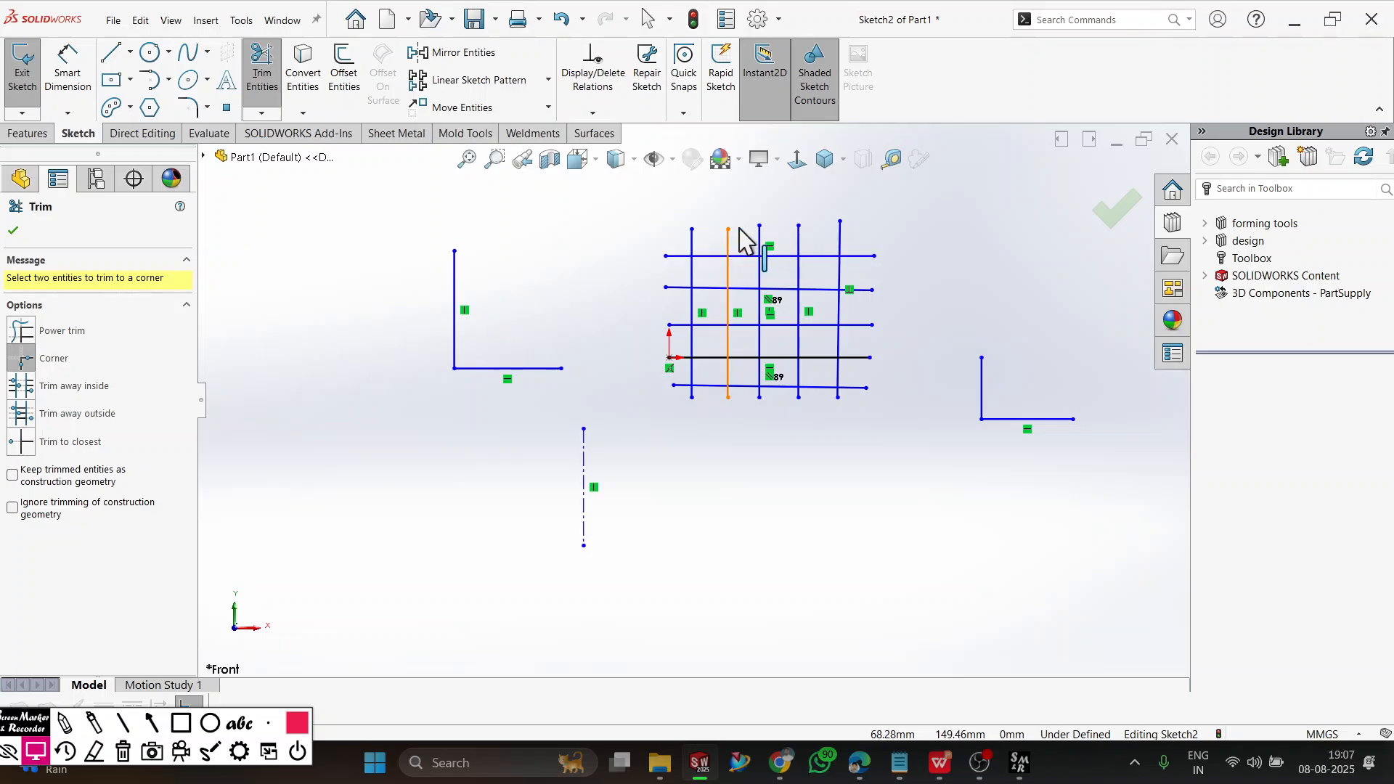
scroll(911, 217, "down", 4)
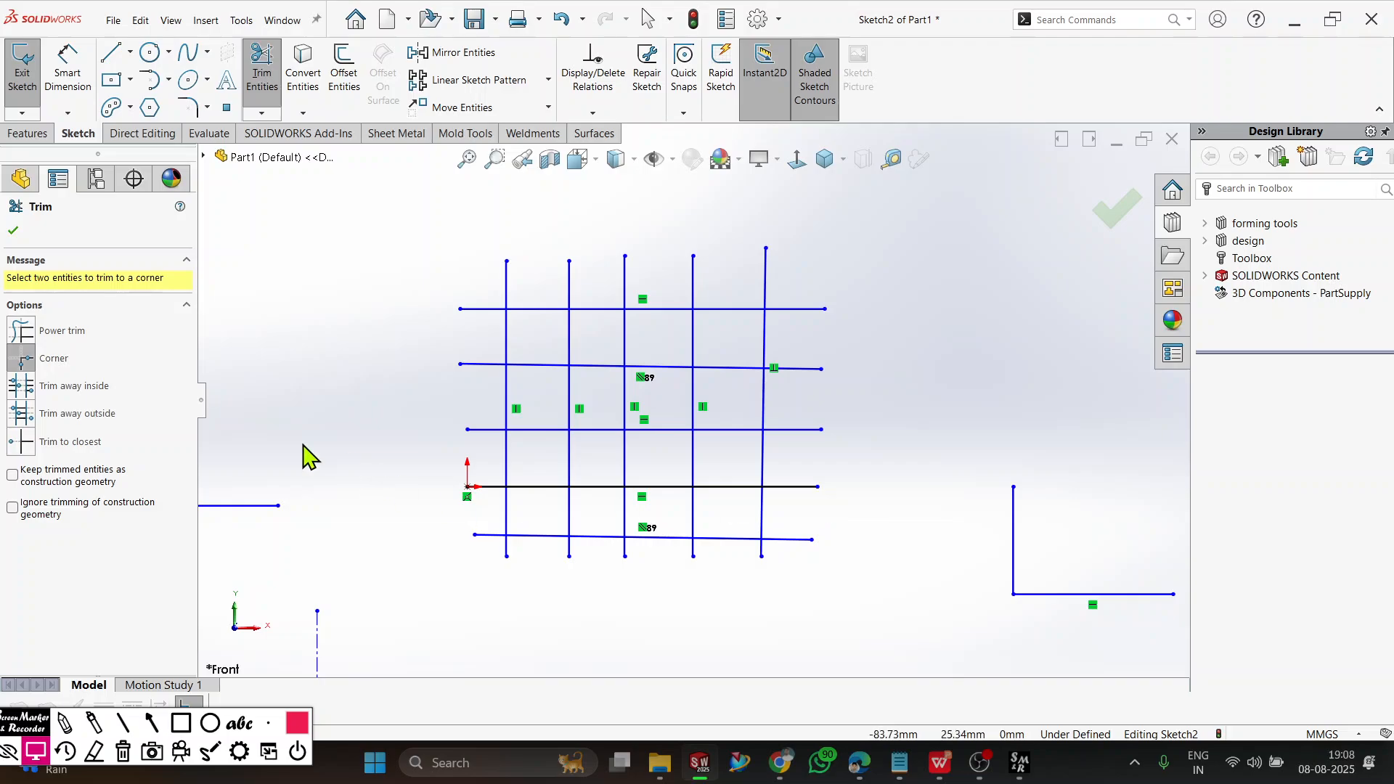
left_click(36, 390)
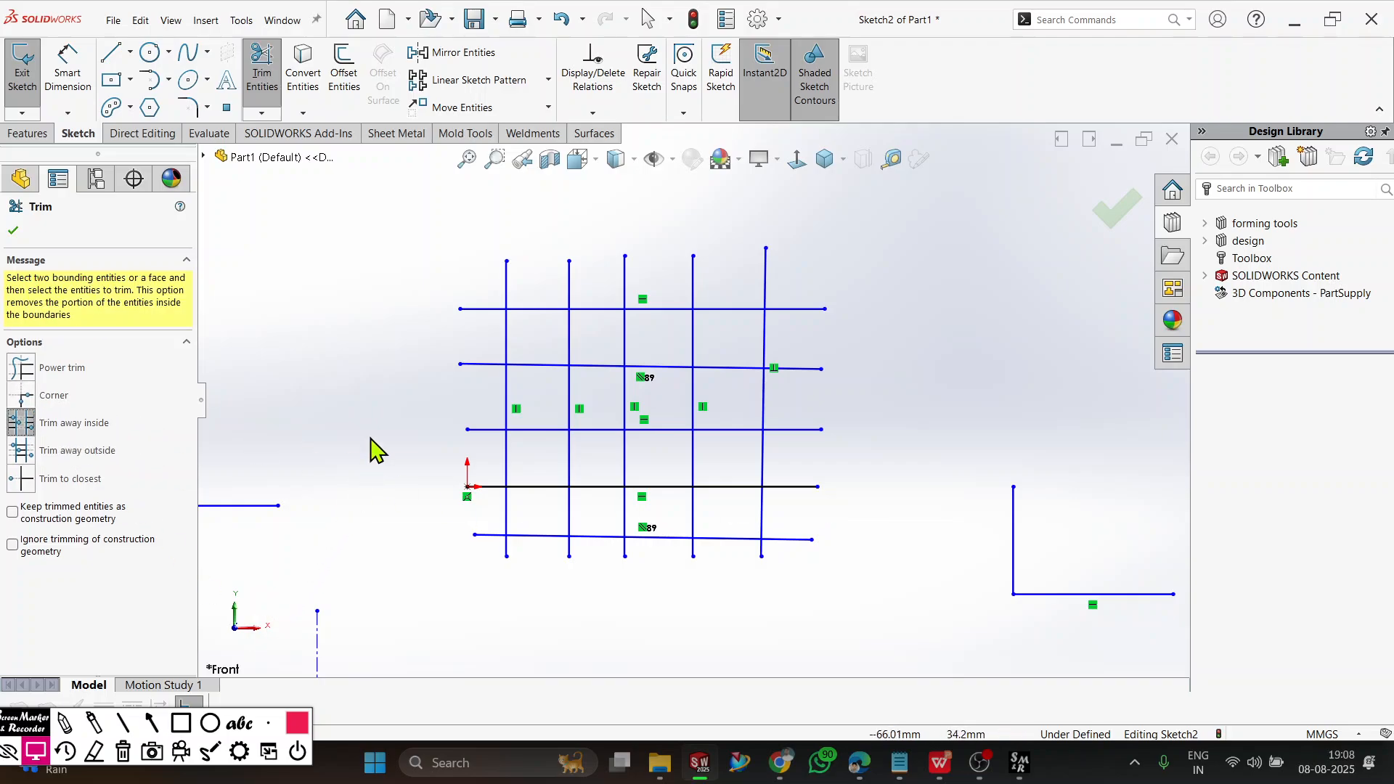
left_click(511, 386)
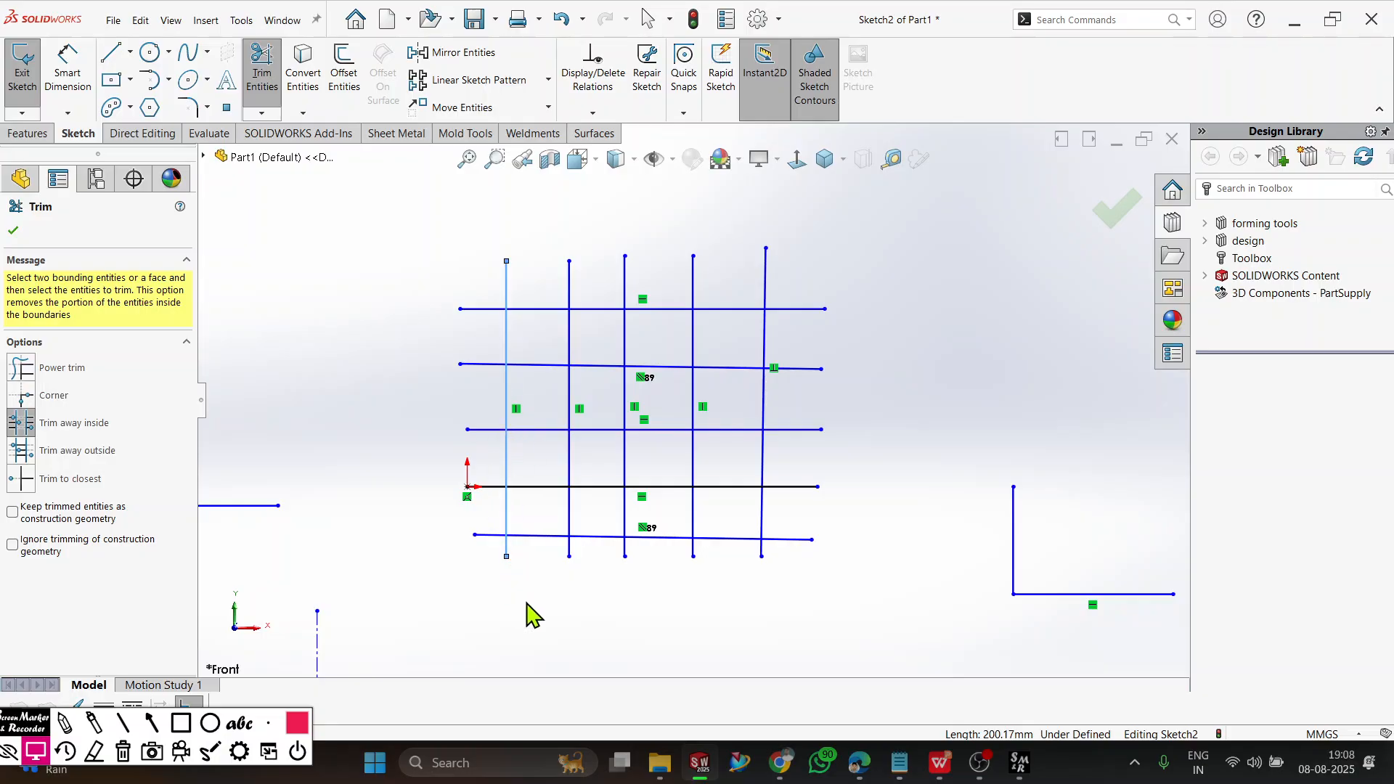
left_click(766, 399)
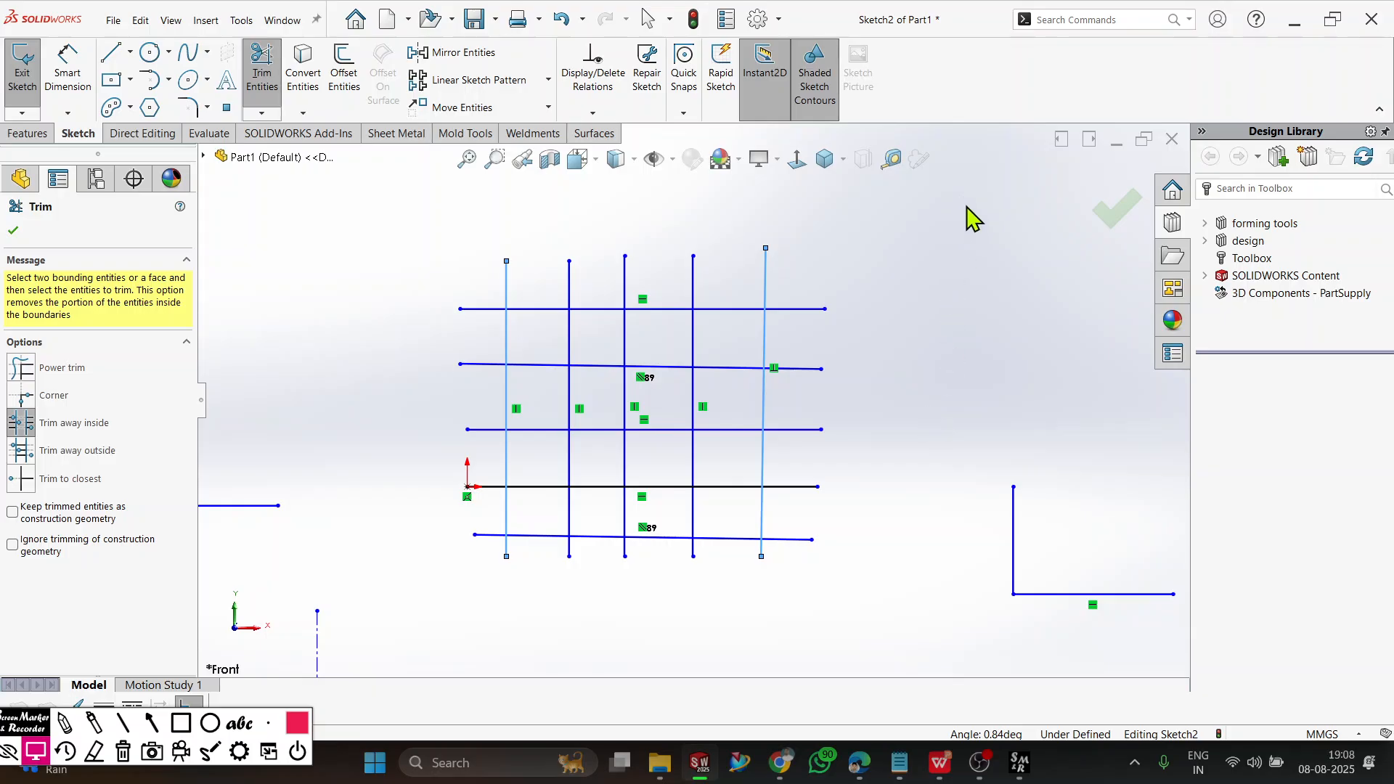
mouse_move(959, 191)
left_mouse_down()
mouse_move(932, 250)
mouse_move(678, 468)
mouse_move(370, 626)
left_mouse_up()
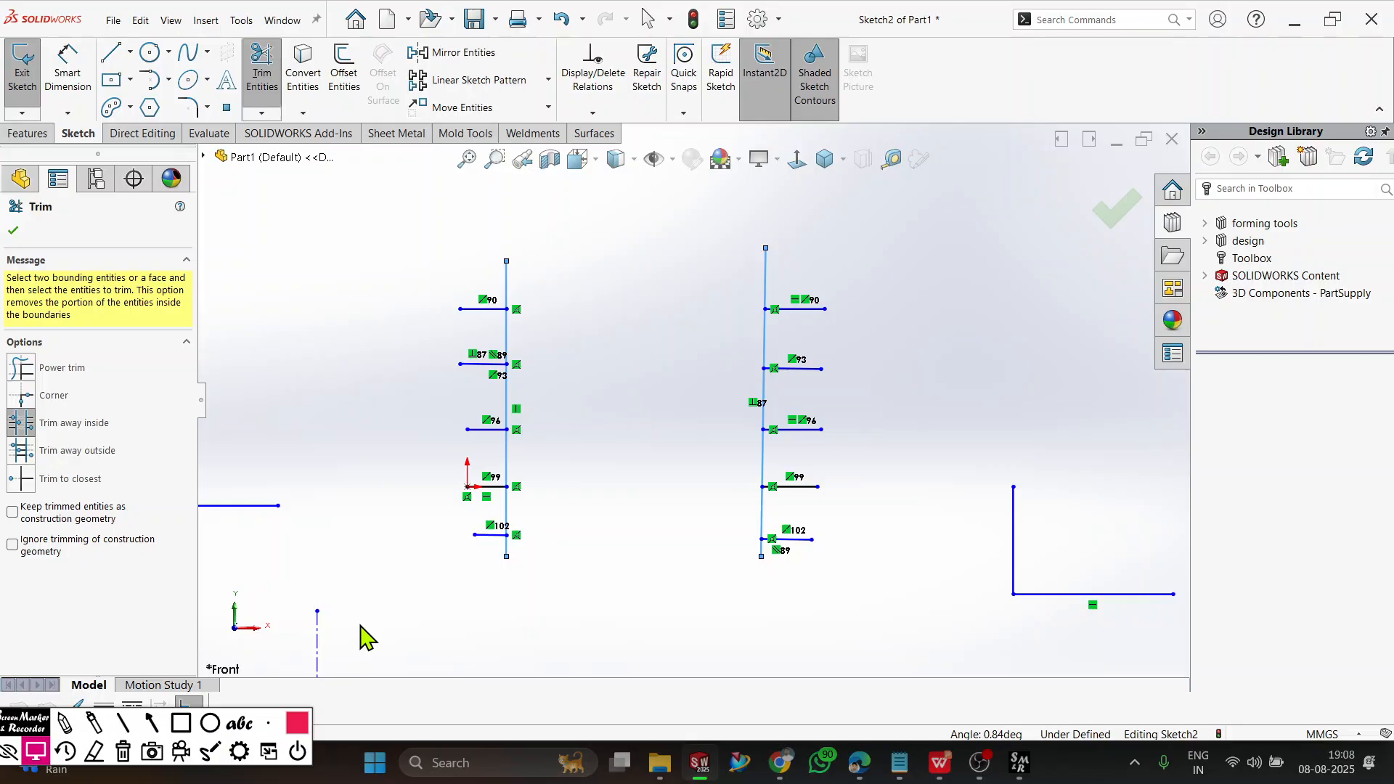
key("ctrl+z")
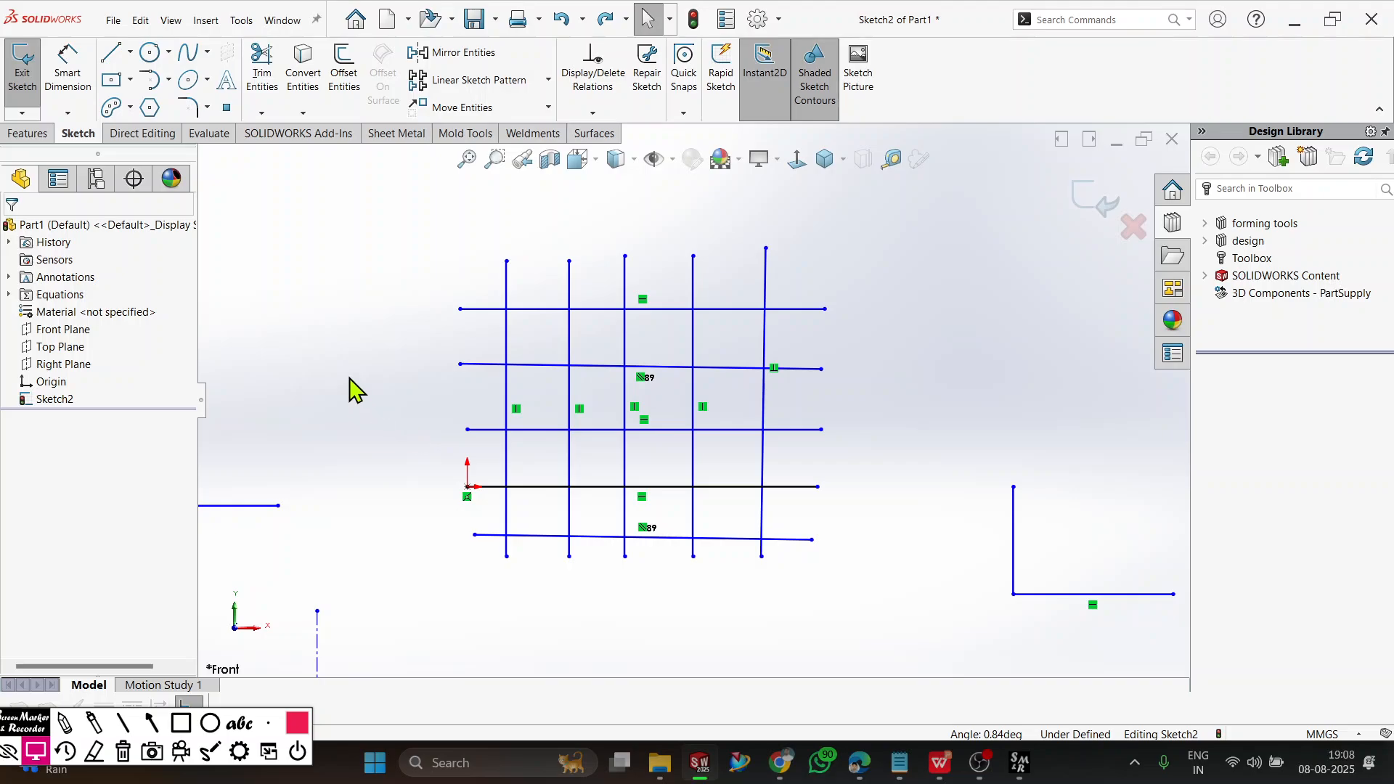
Trim away the vertical lines outside two boundaries: the grid's second horizontal line from the top and the horizontal line through the origin.
left_click(261, 113)
left_click(294, 132)
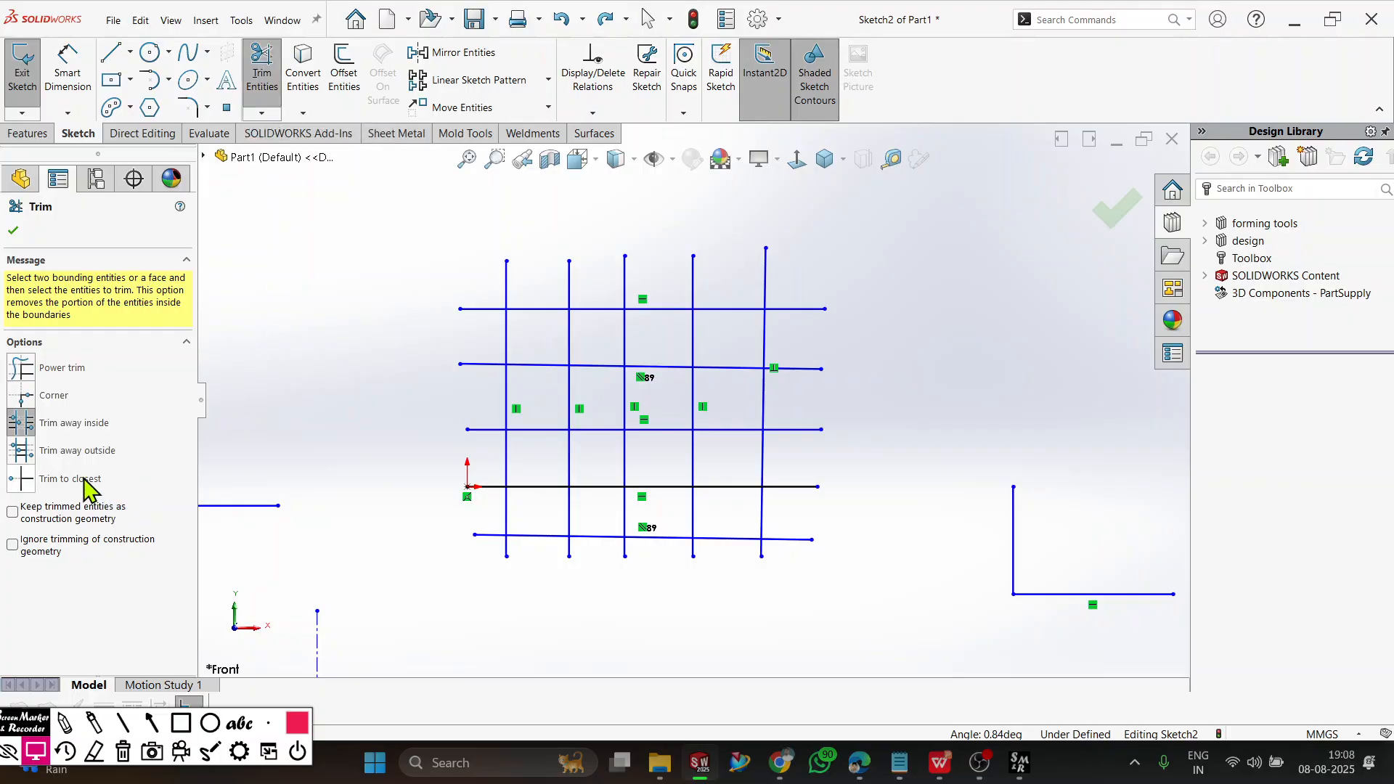
left_click(21, 450)
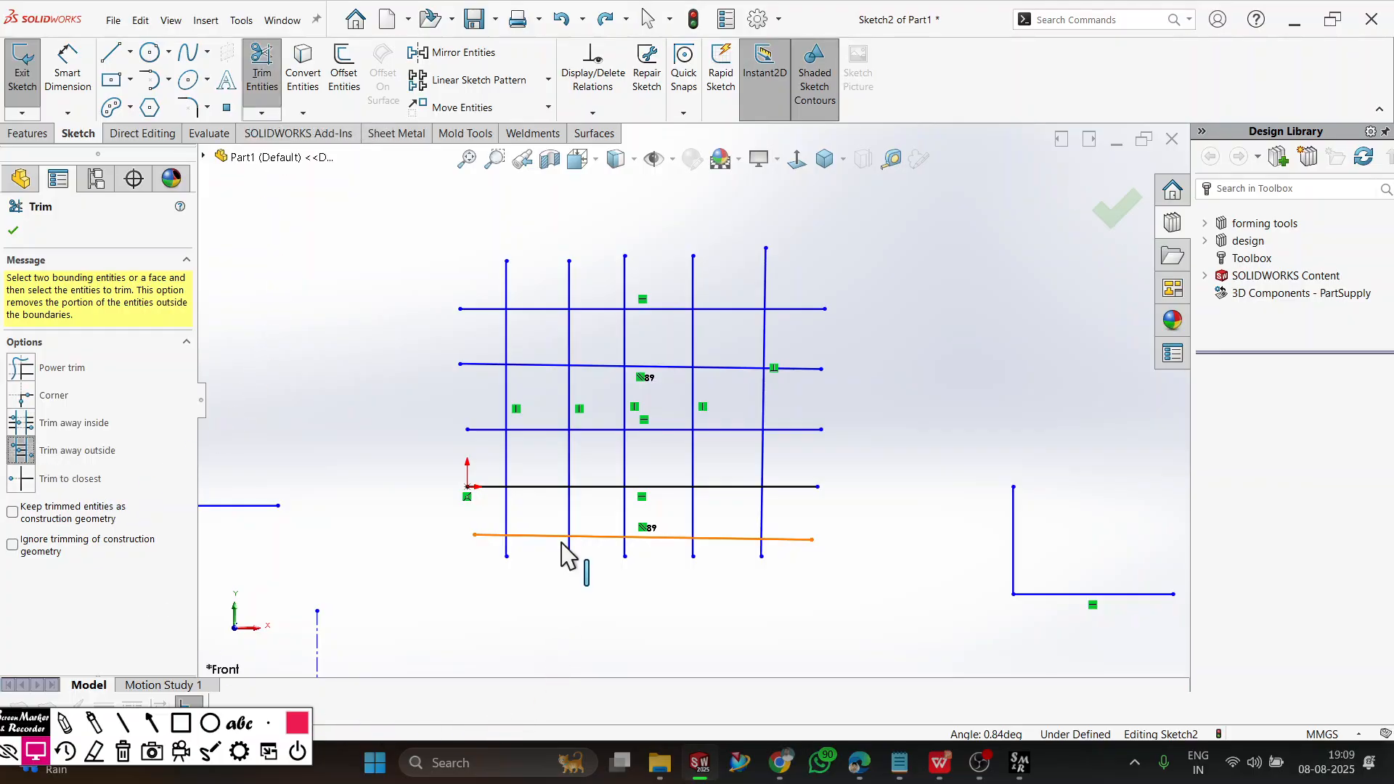
left_click(570, 462)
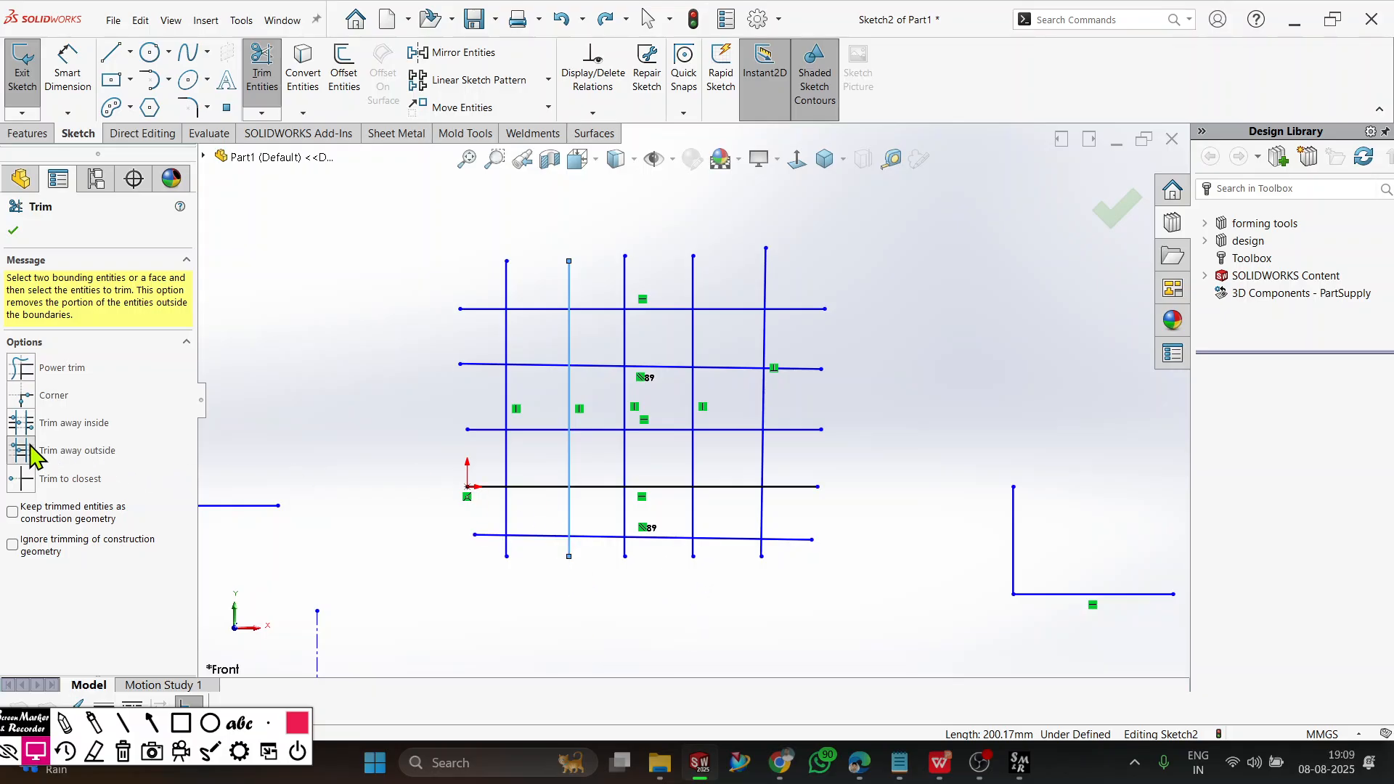
left_click(19, 372)
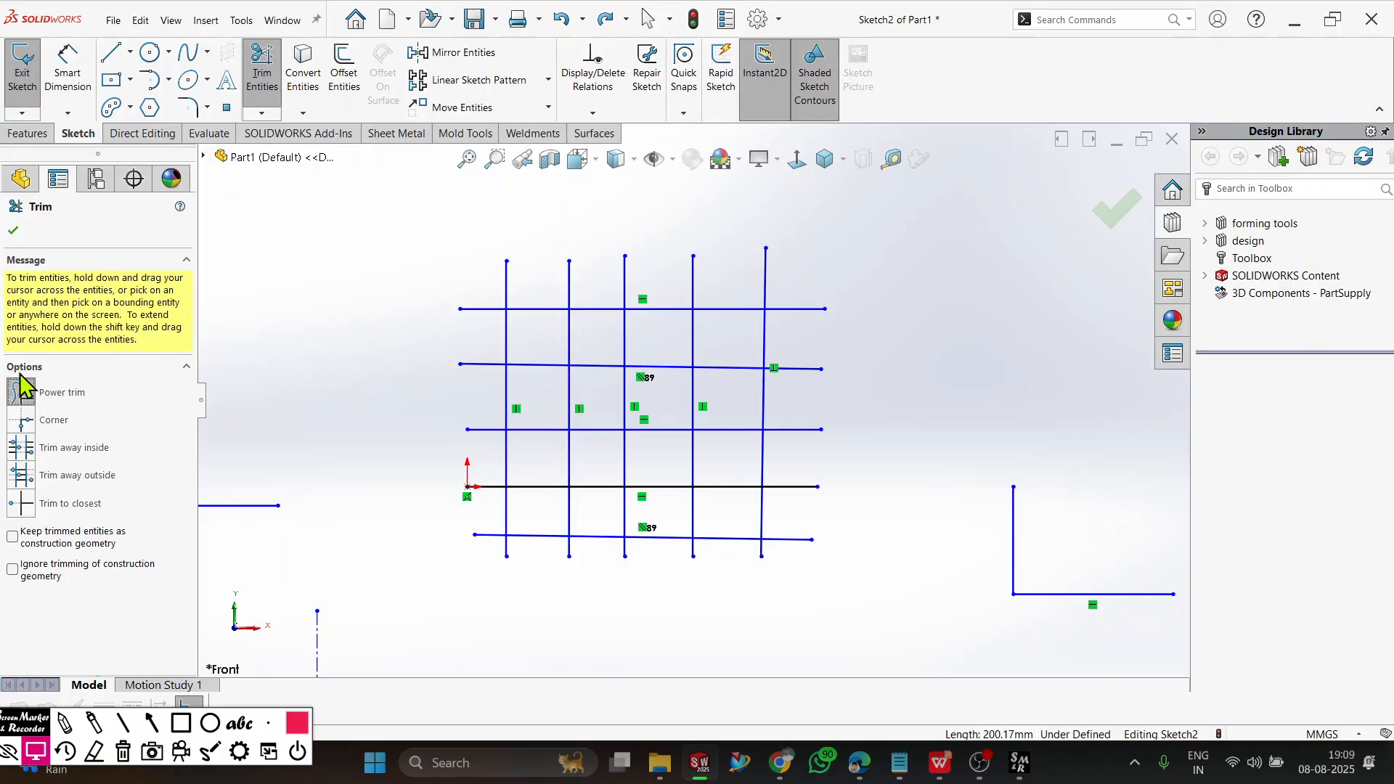
left_click(21, 476)
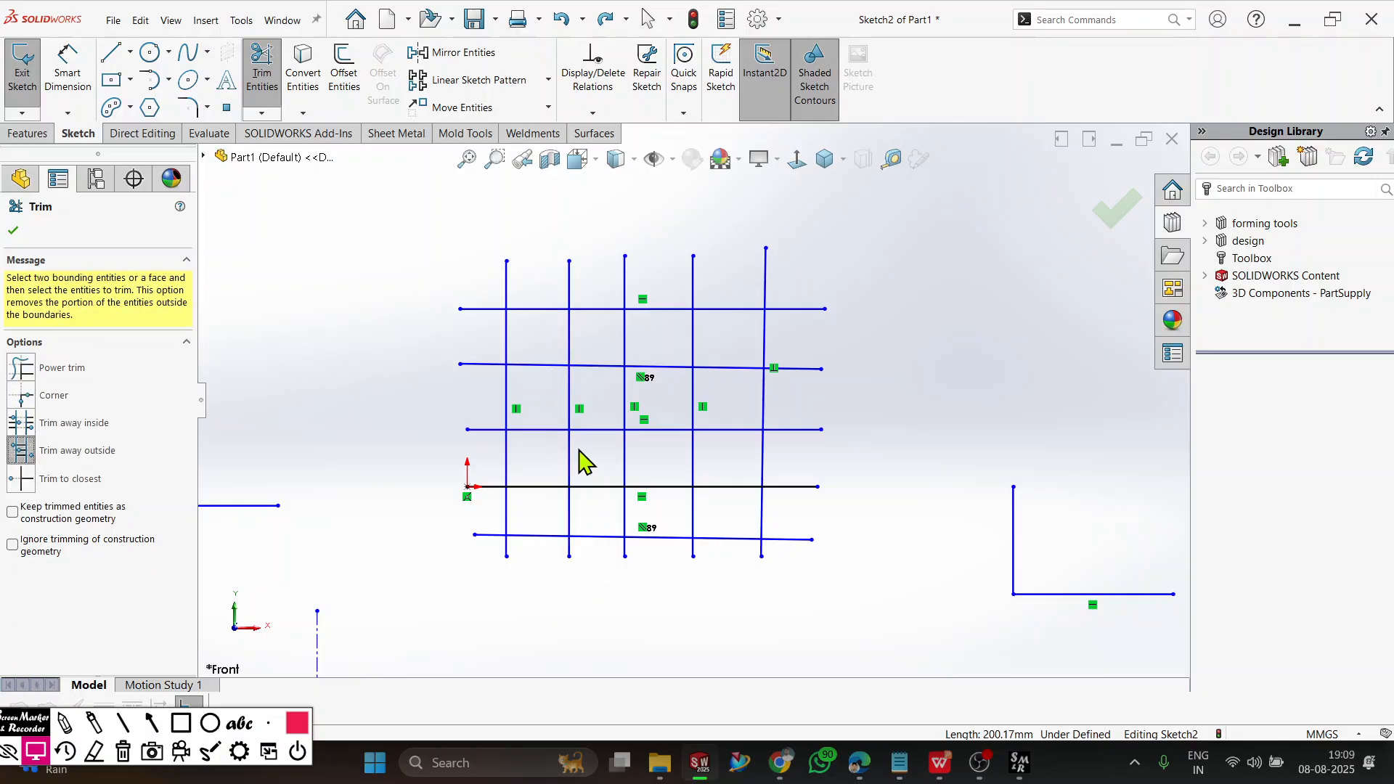
left_click(591, 487)
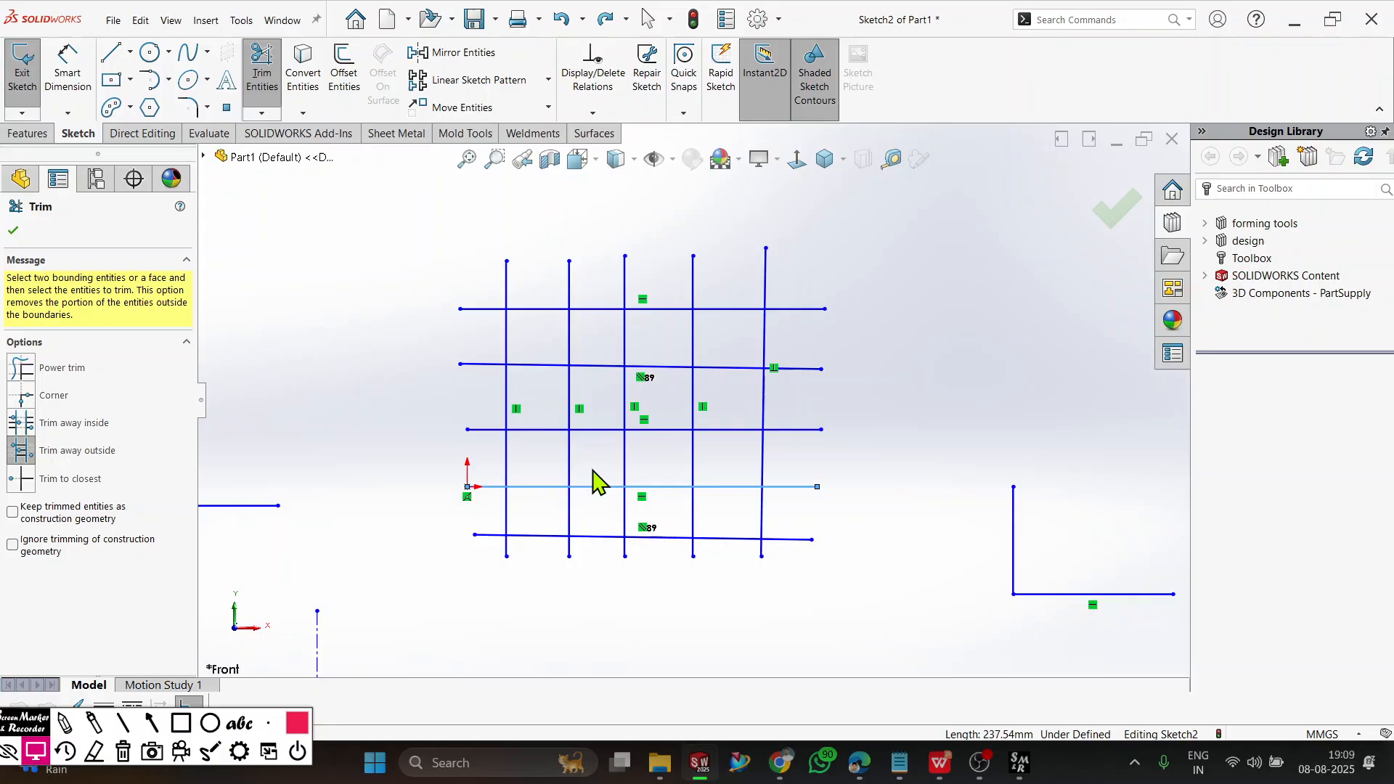
left_click(606, 365)
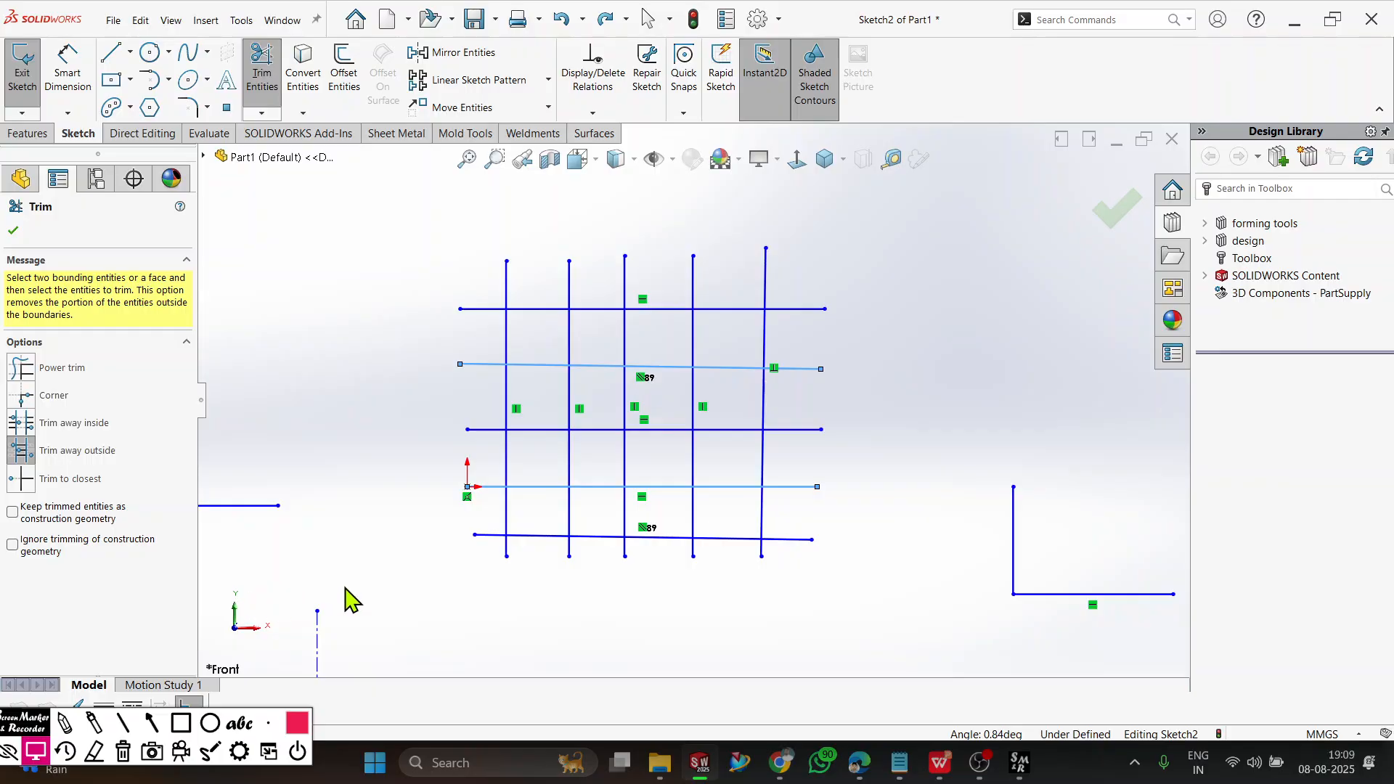
left_click_drag(942, 205, 347, 657)
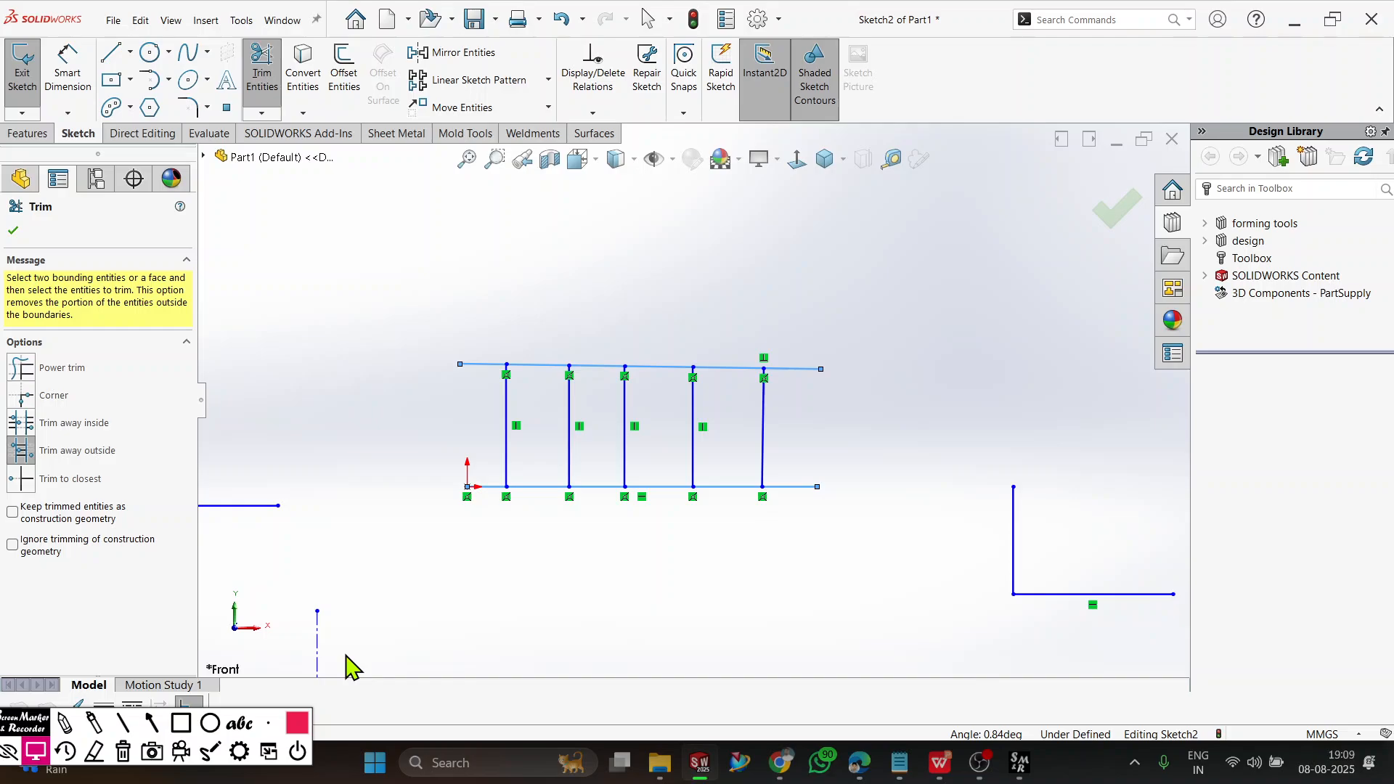
Sketch a solid vertical line over the construction line below the grid, from its upper to its lower endpoint.
scroll(429, 559, "up", 4)
scroll(504, 582, "down", 5)
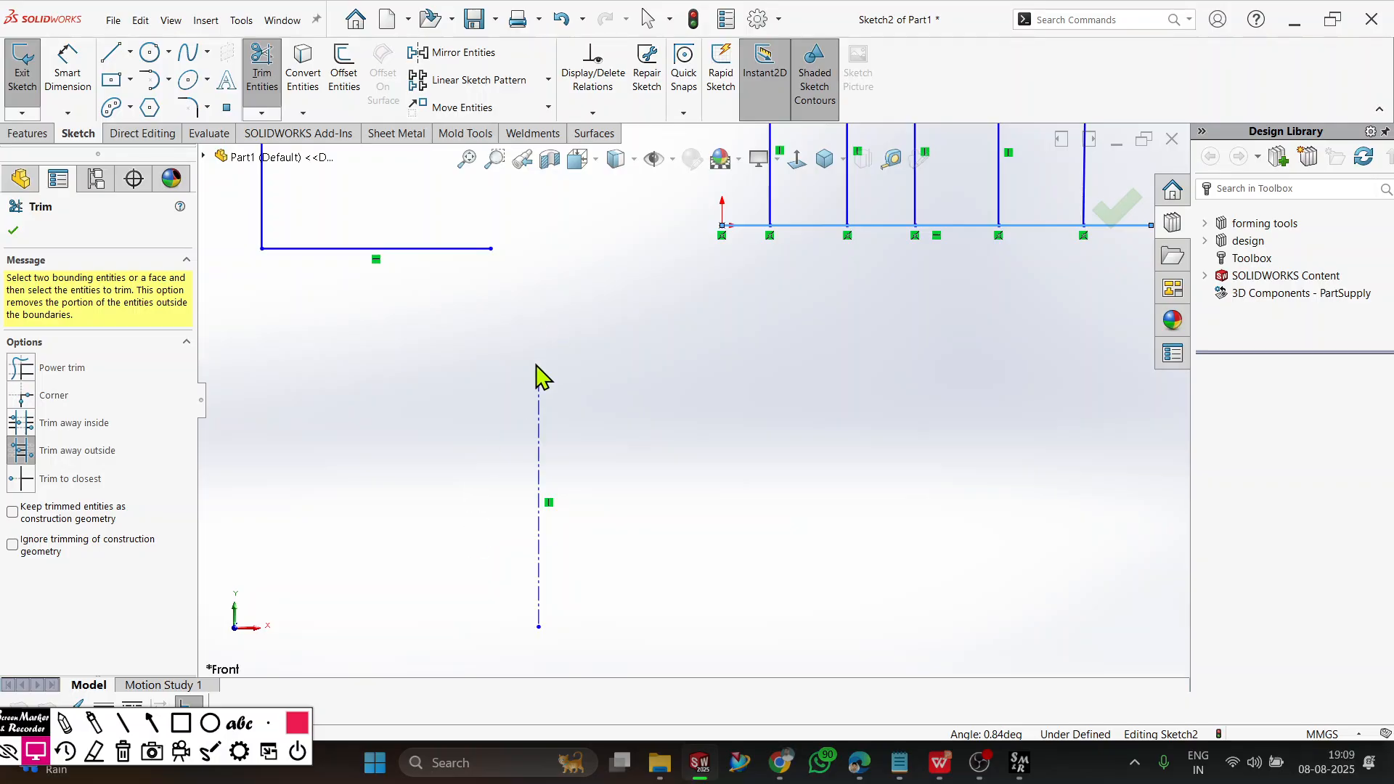
left_click(113, 56)
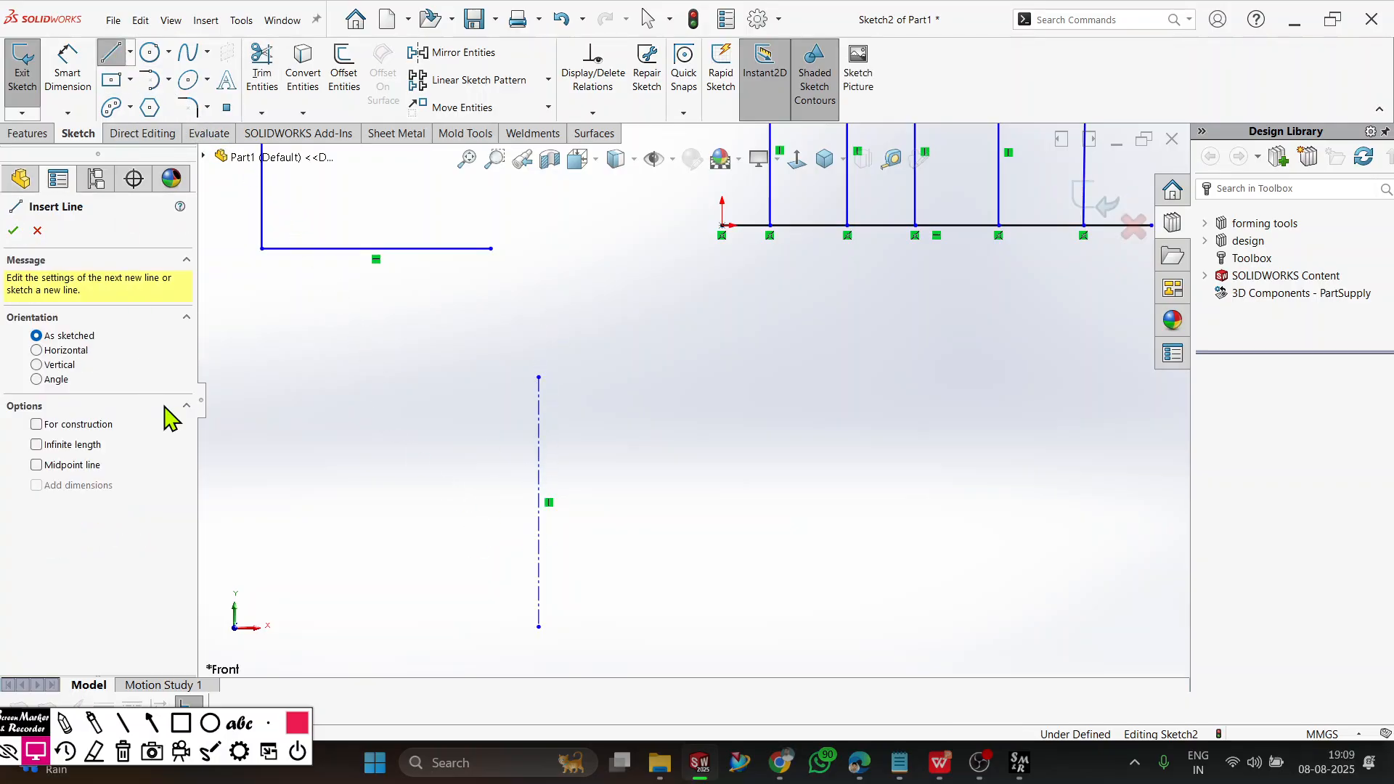
left_click(538, 377)
left_click(538, 627)
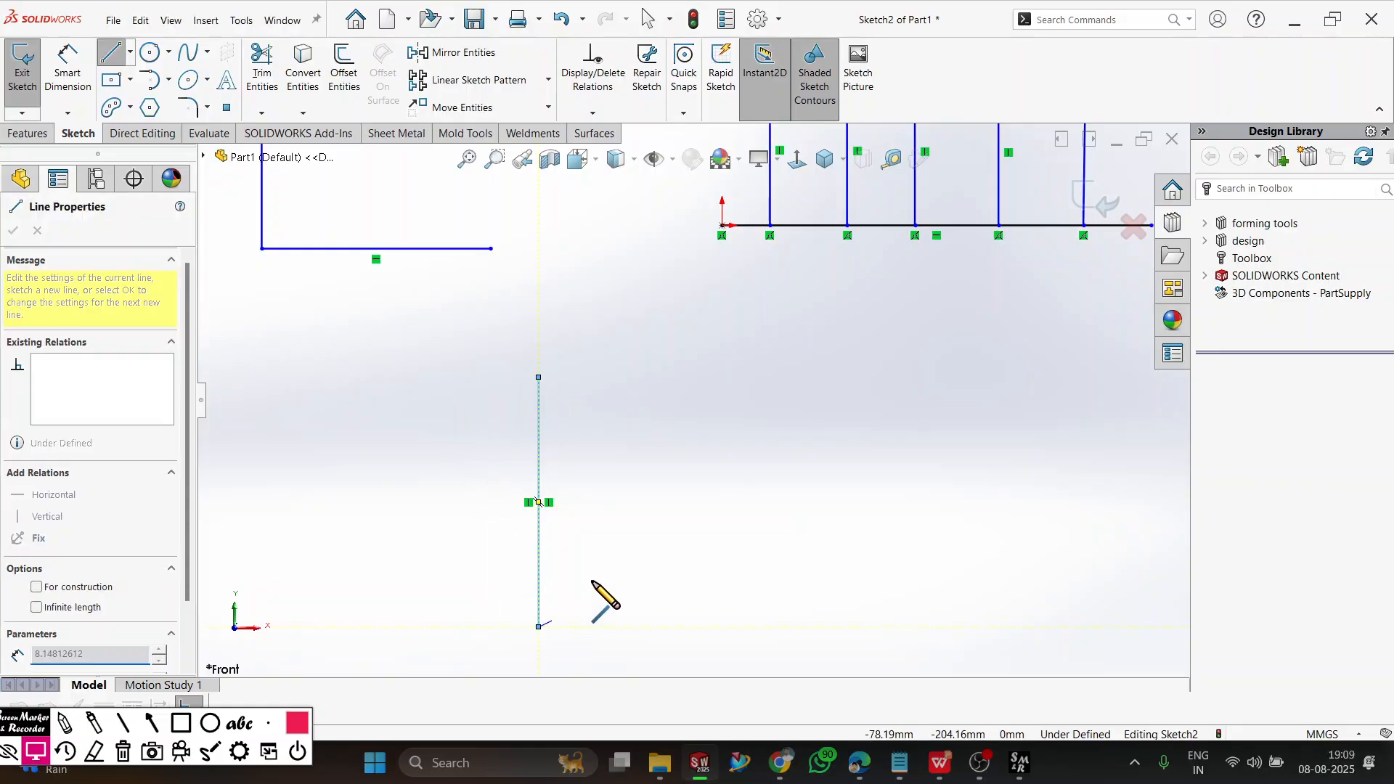
key("Escape")
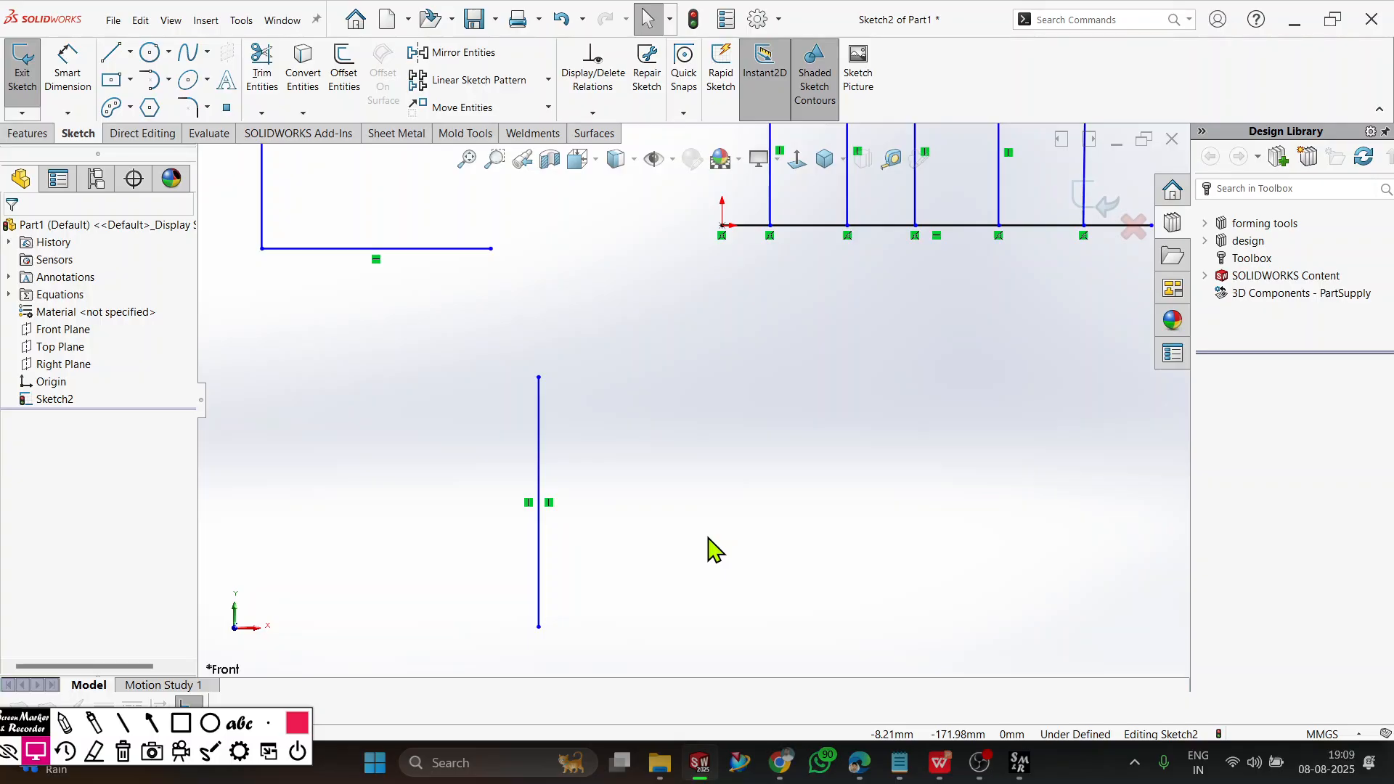
Sketch a short horizontal line crossing the vertical line near its lower end.
left_click(113, 56)
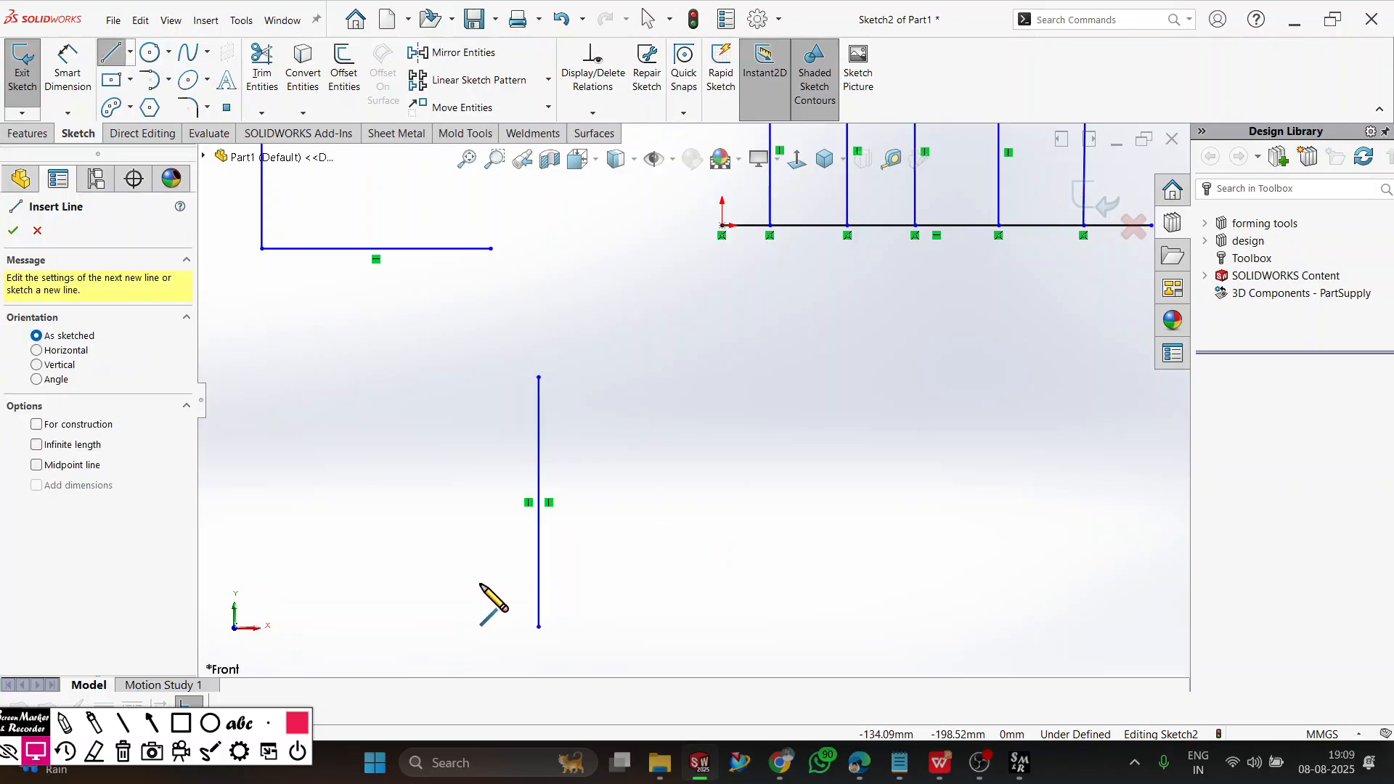
left_click(471, 571)
left_click(610, 571)
right_click(636, 496)
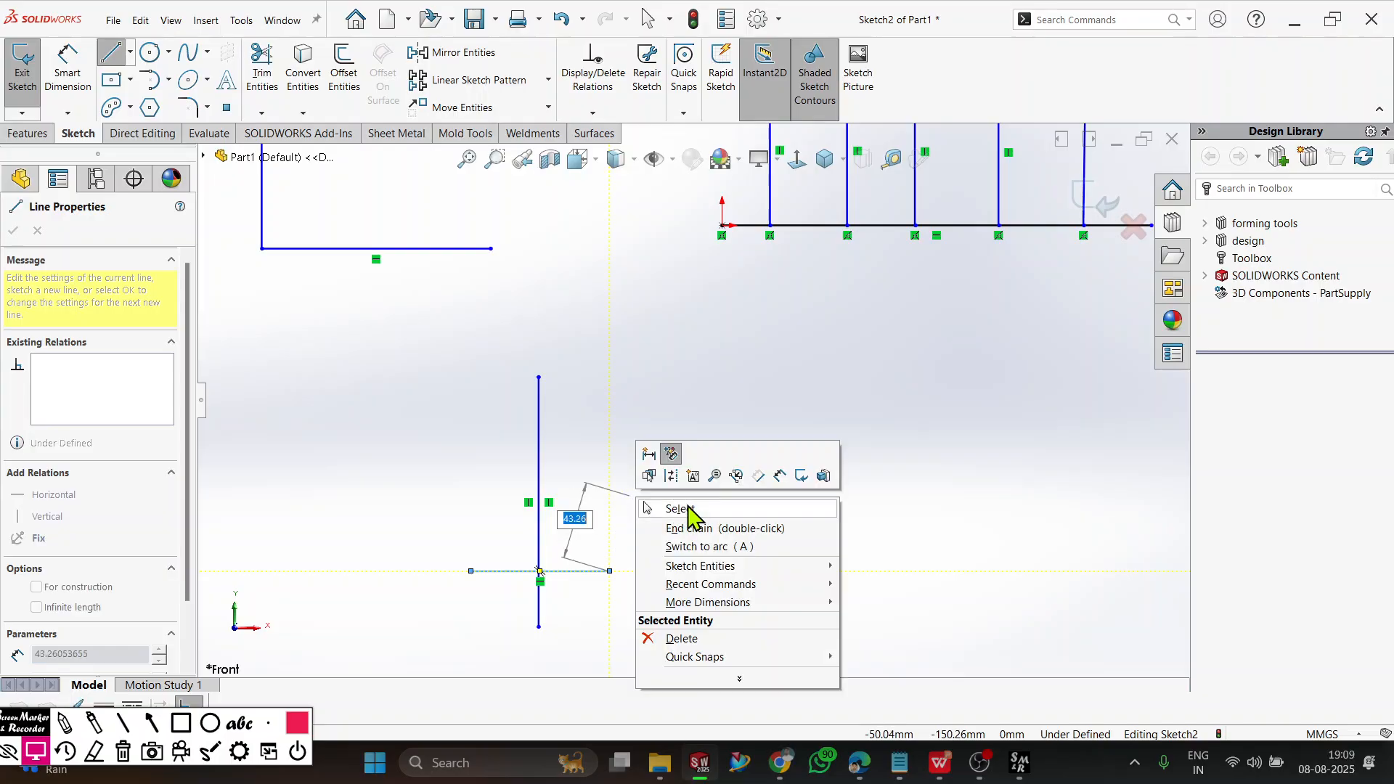
left_click(688, 509)
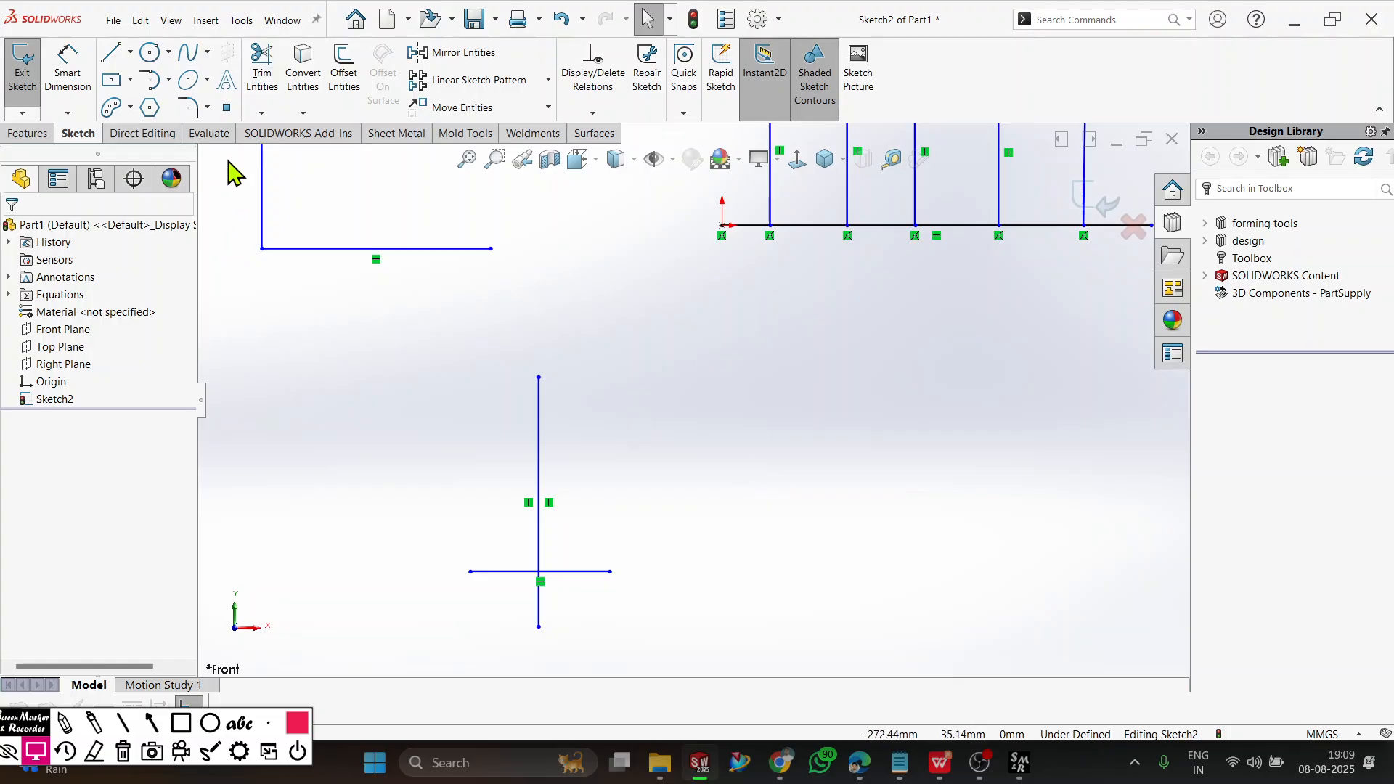
Power trim the vertical lines above the short horizontal crossing line, and undo the trim.
left_click(271, 67)
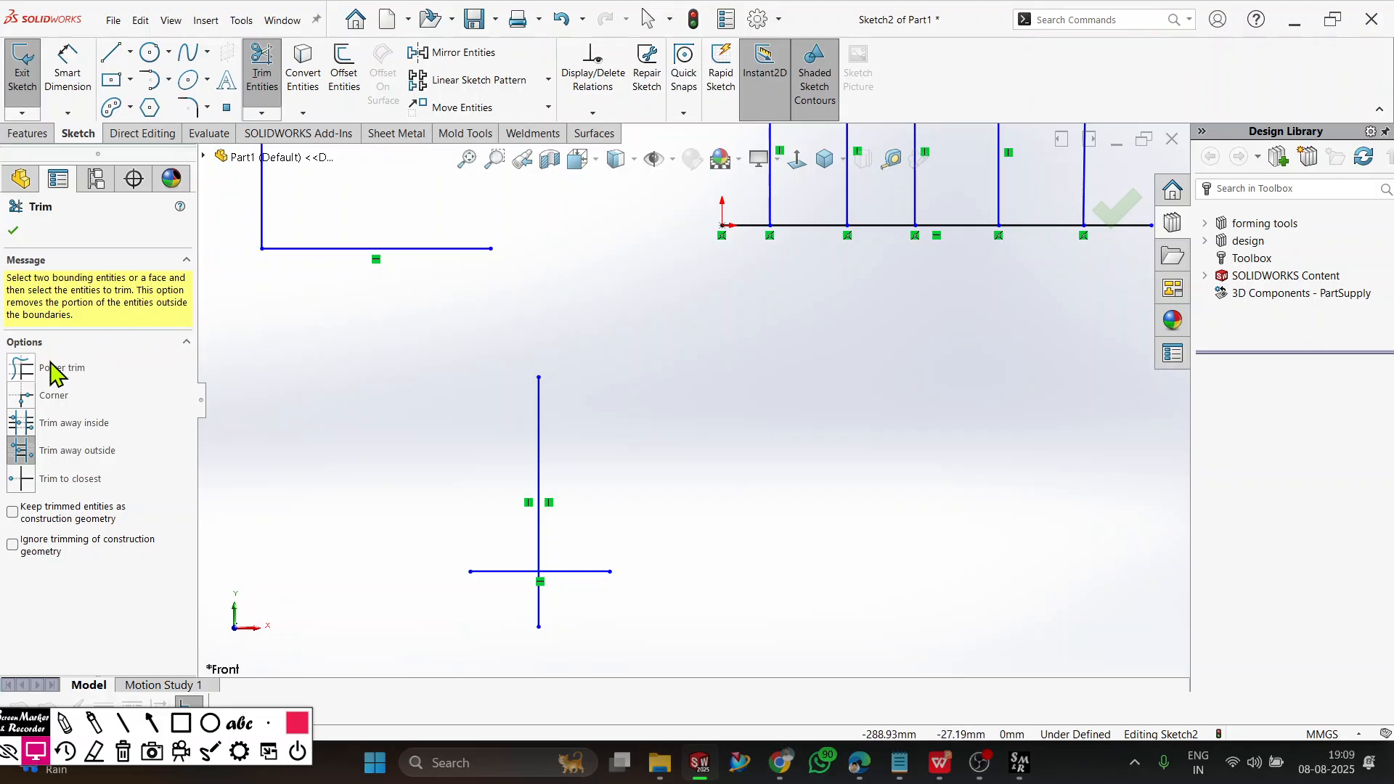
left_click(36, 391)
left_click_drag(632, 398, 538, 433)
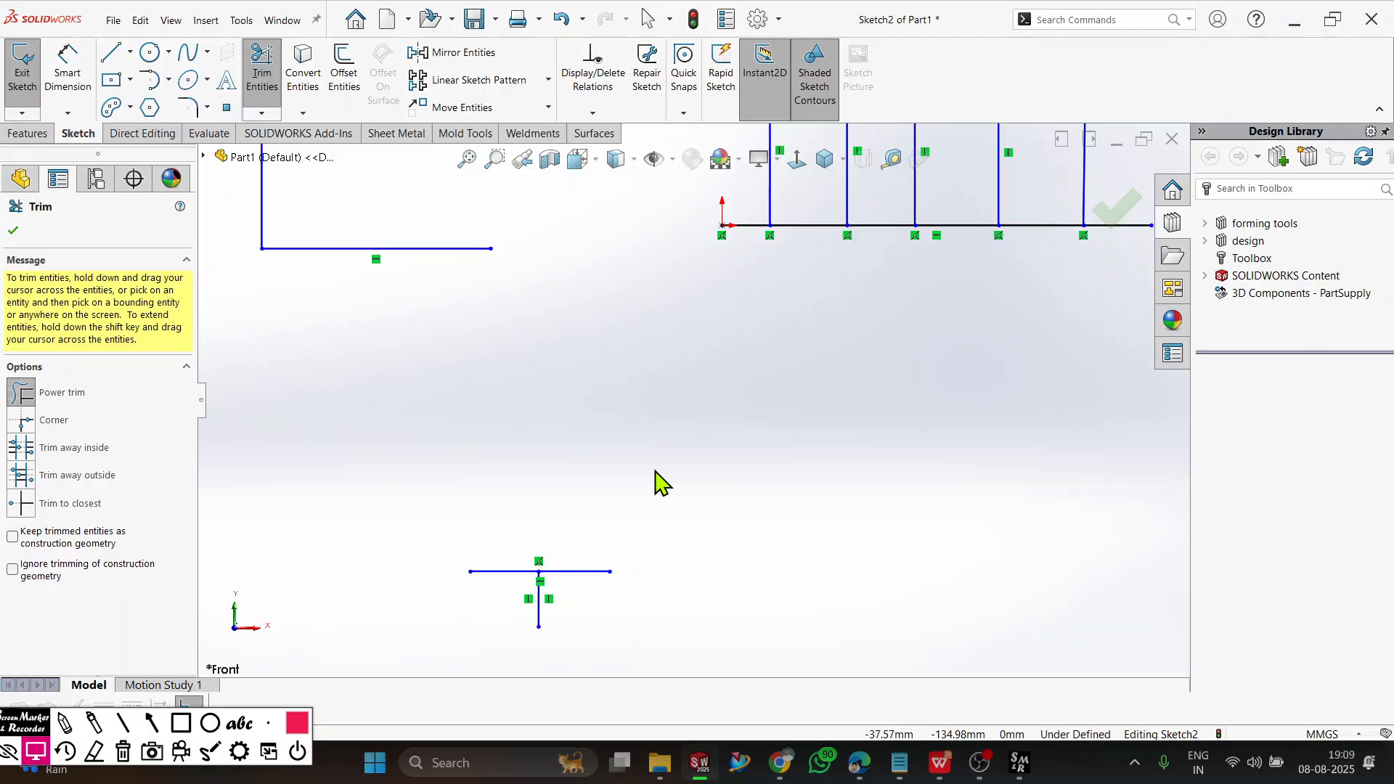
key("ctrl+z")
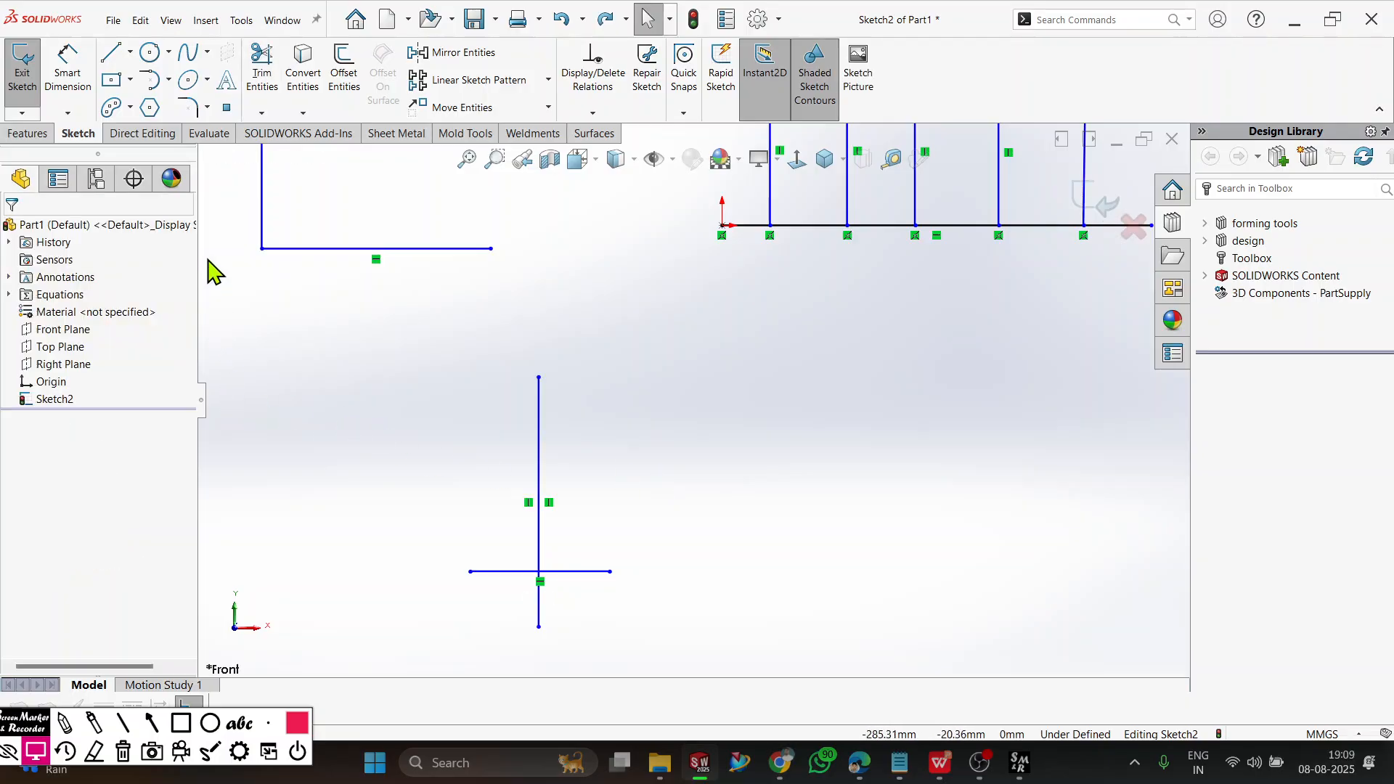
Use Trim to closest to remove the solid vertical line's portions above and below the short horizontal line.
left_click(261, 57)
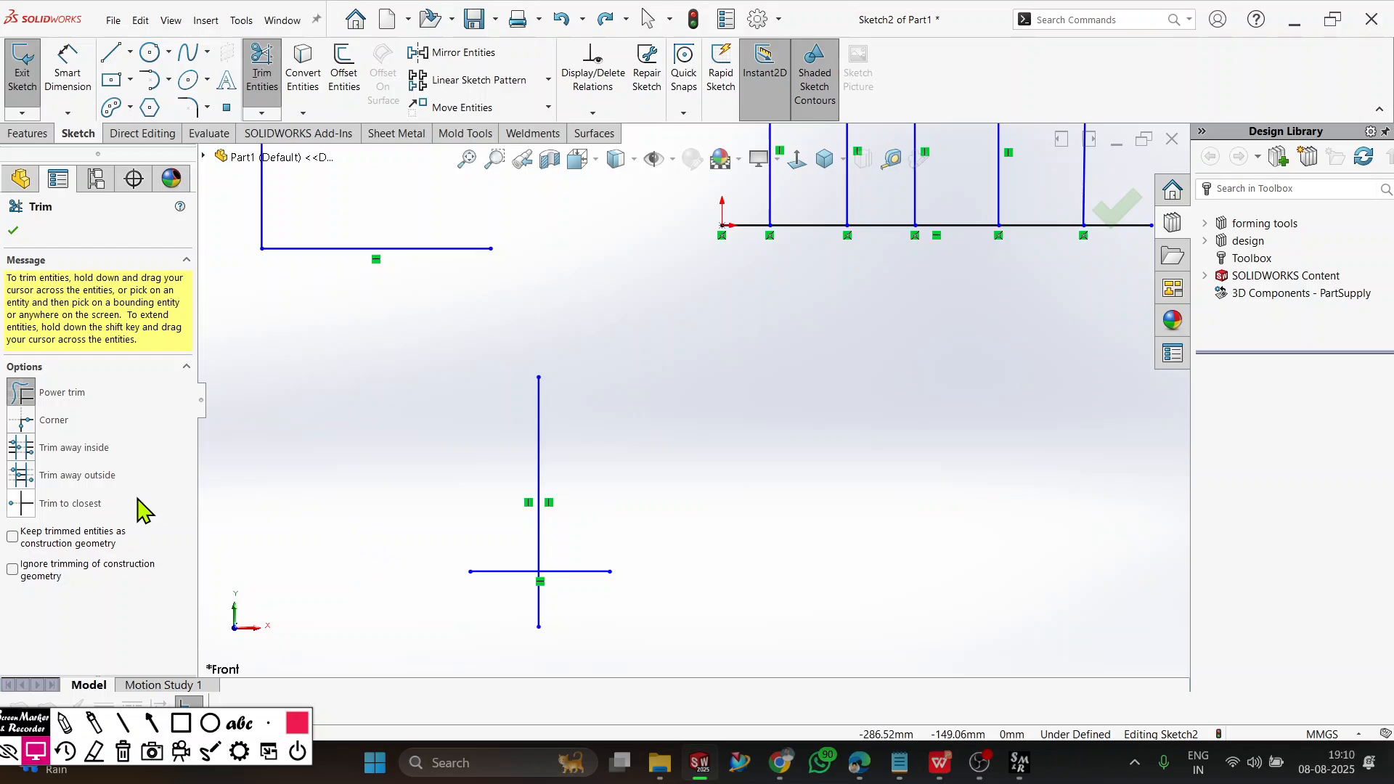
left_click(91, 504)
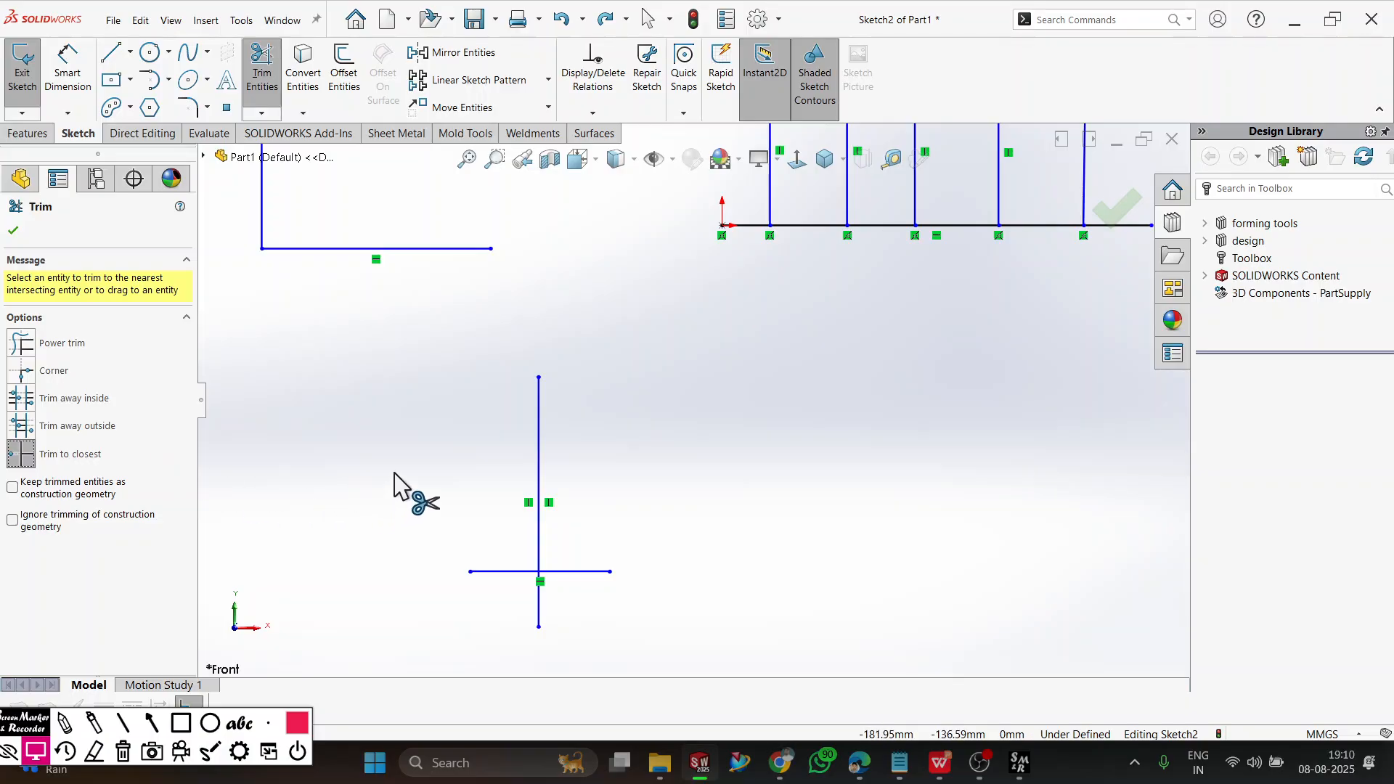
left_click(539, 428)
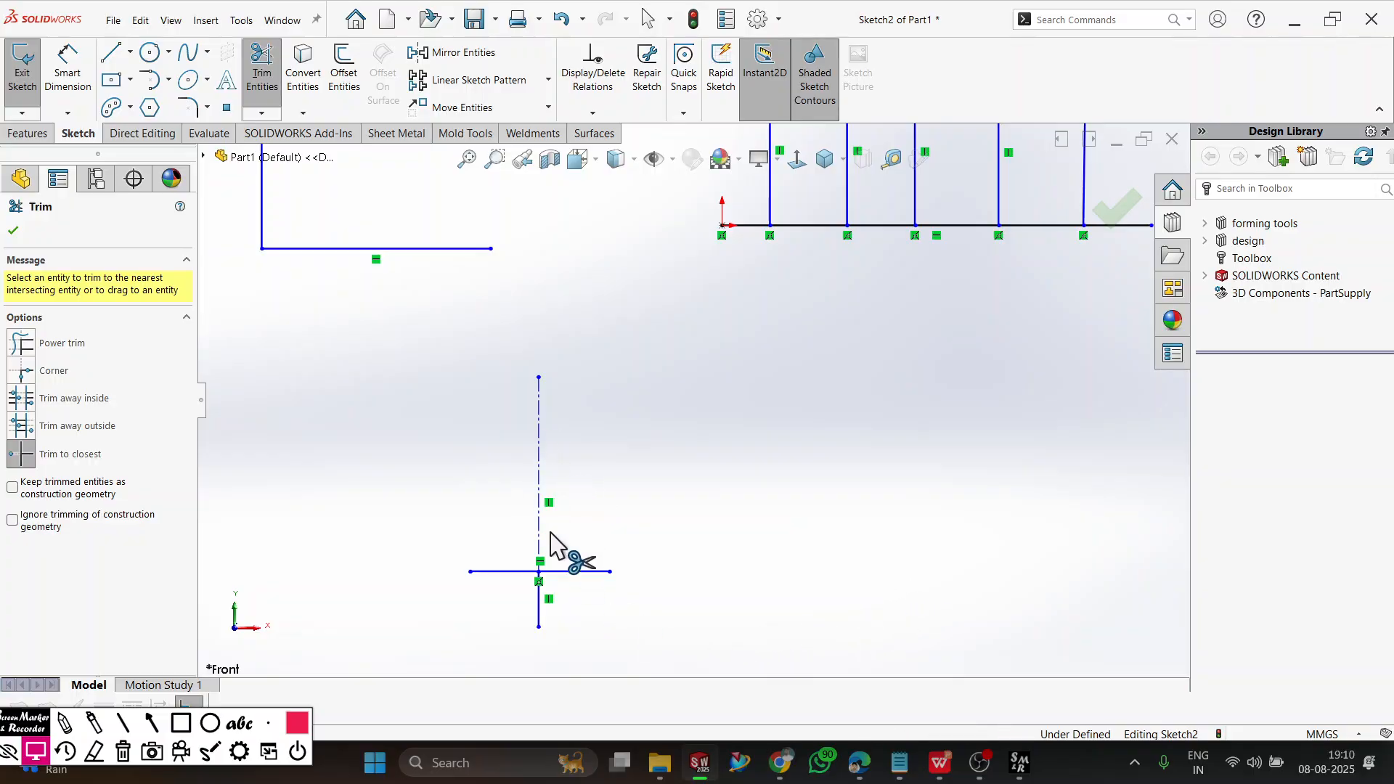
left_click(538, 615)
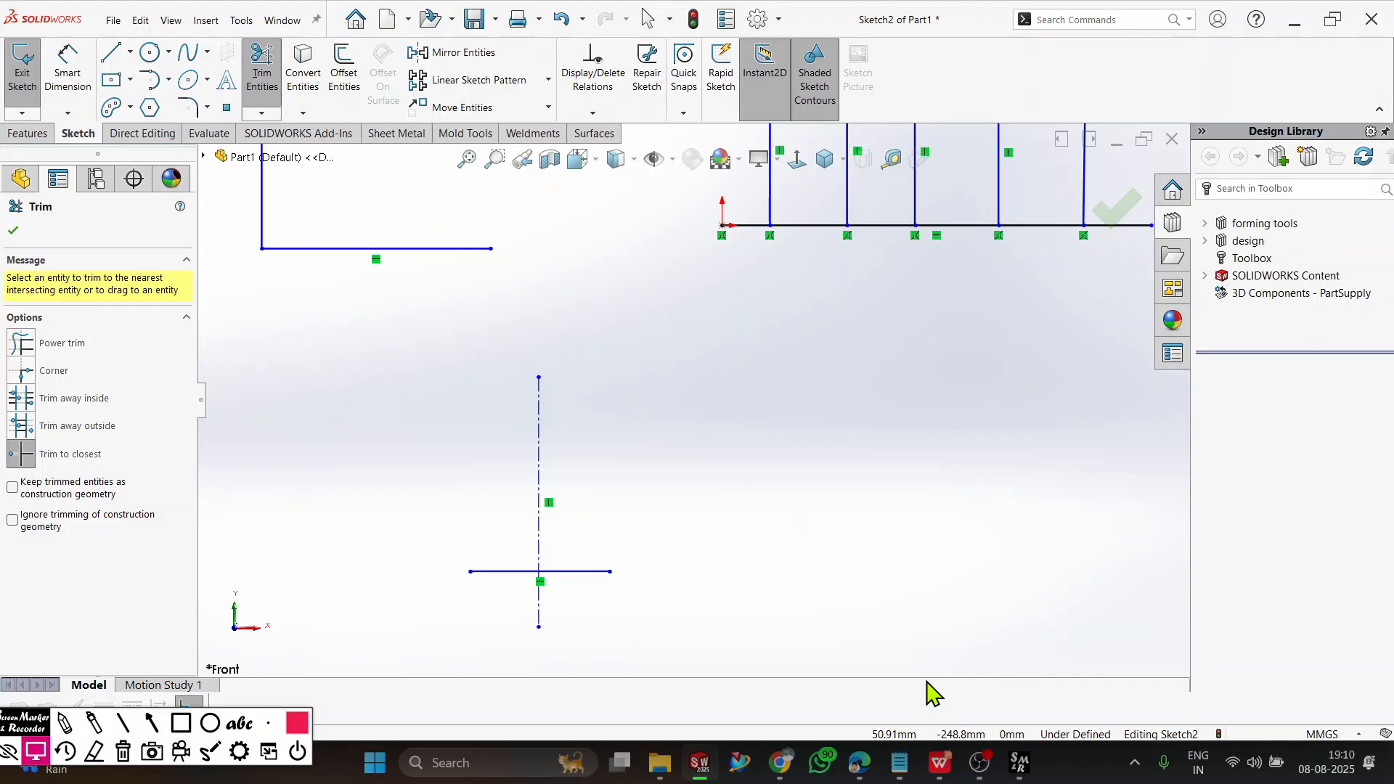
Undo the recent trims and added lines back to the full grid and the original vertical construction line.
scroll(841, 416, "up", 6)
scroll(835, 352, "down", 3)
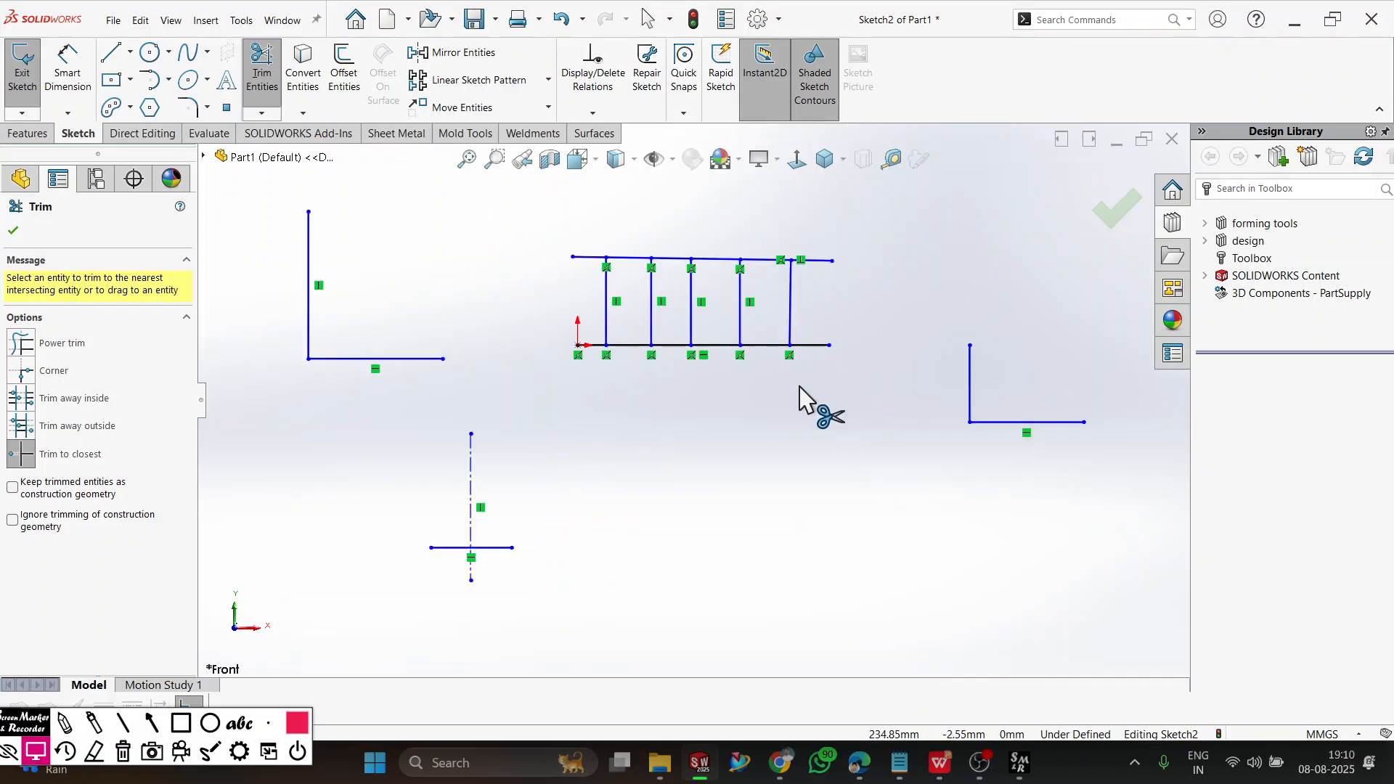
key("ctrl+z")
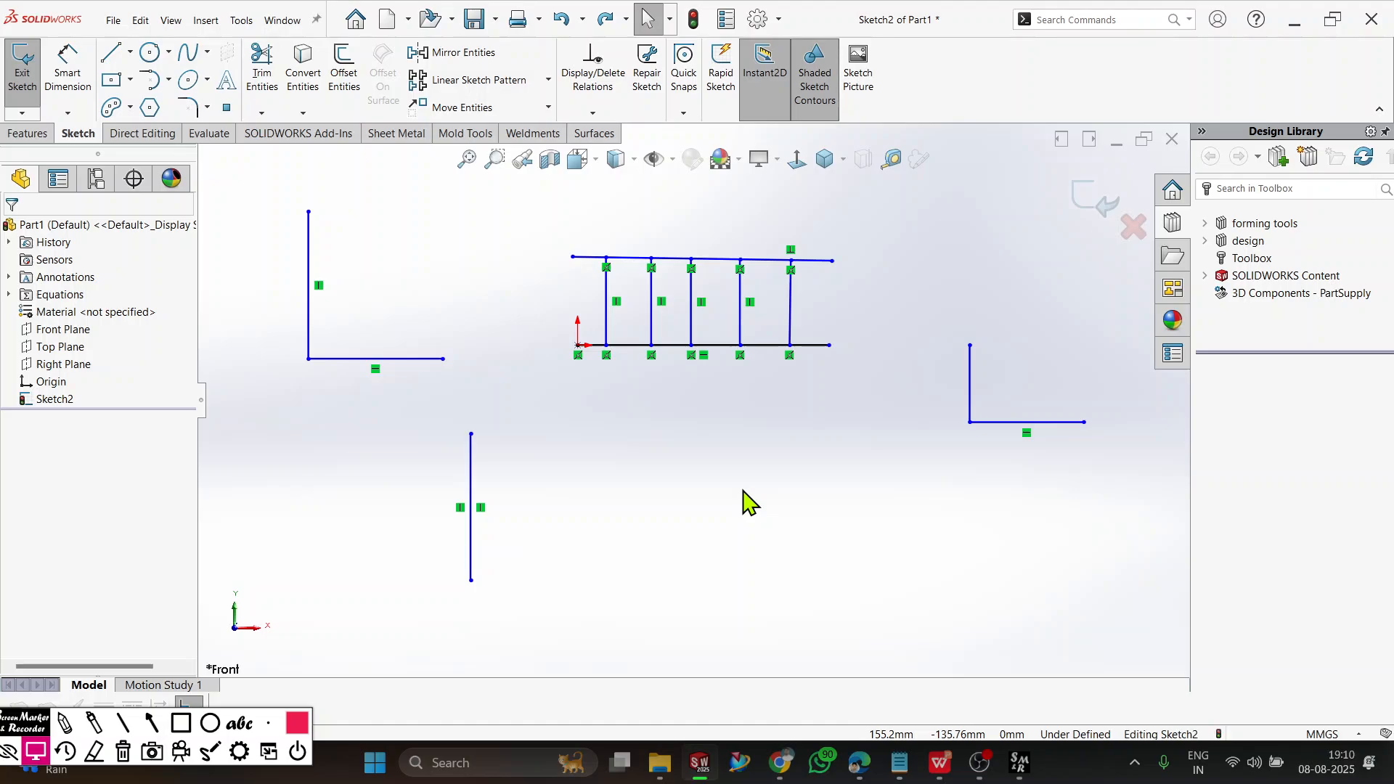
key("ctrl+y")
key("ctrl+y")
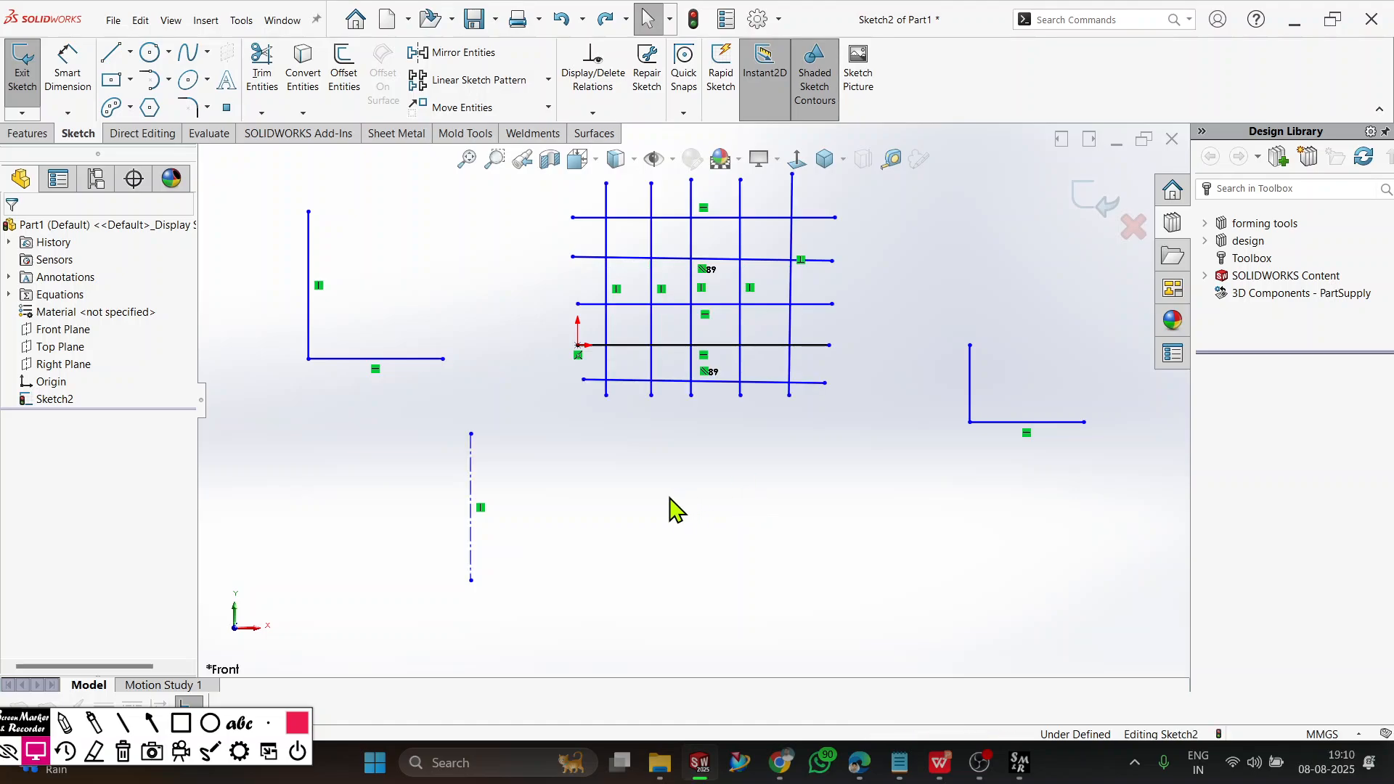
Power trim across the grid's lines with trimmed entities kept as construction geometry.
left_click(262, 76)
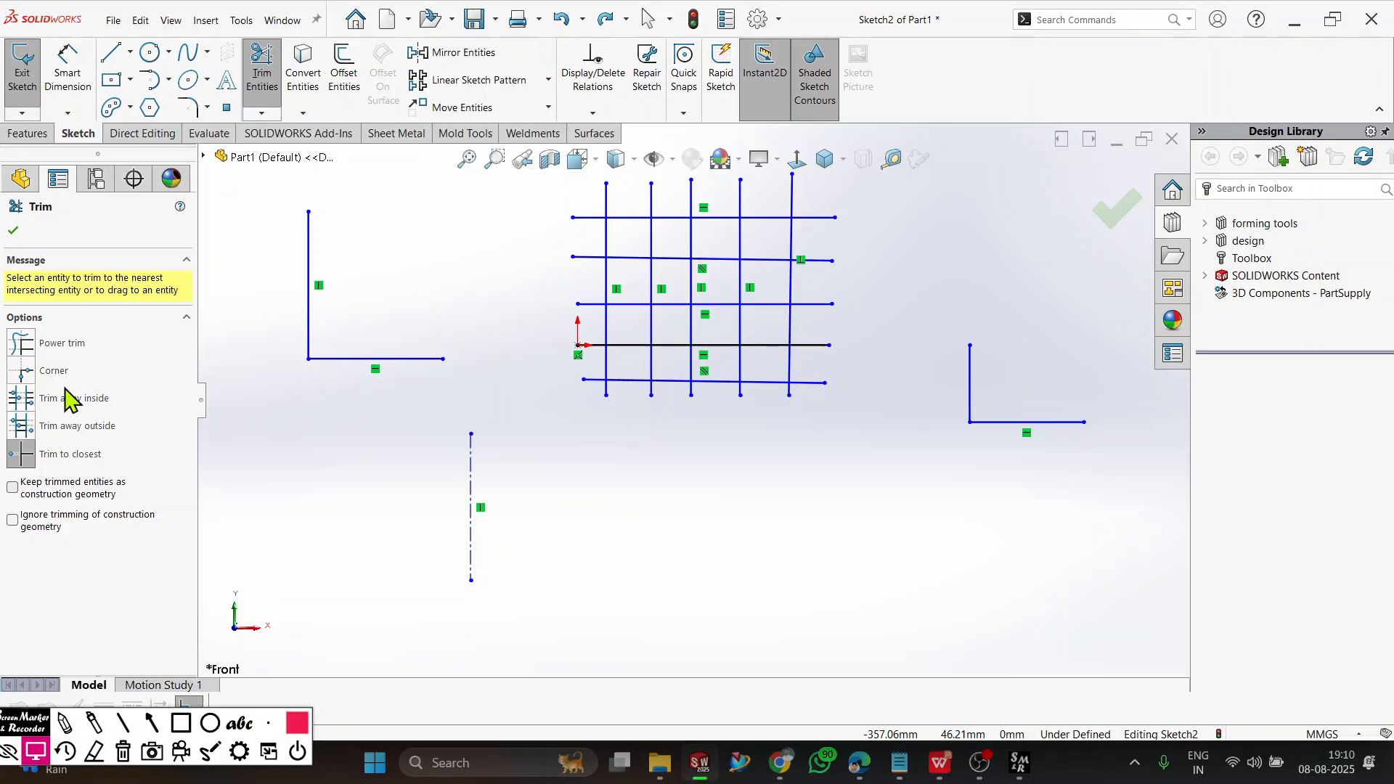
left_click(24, 344)
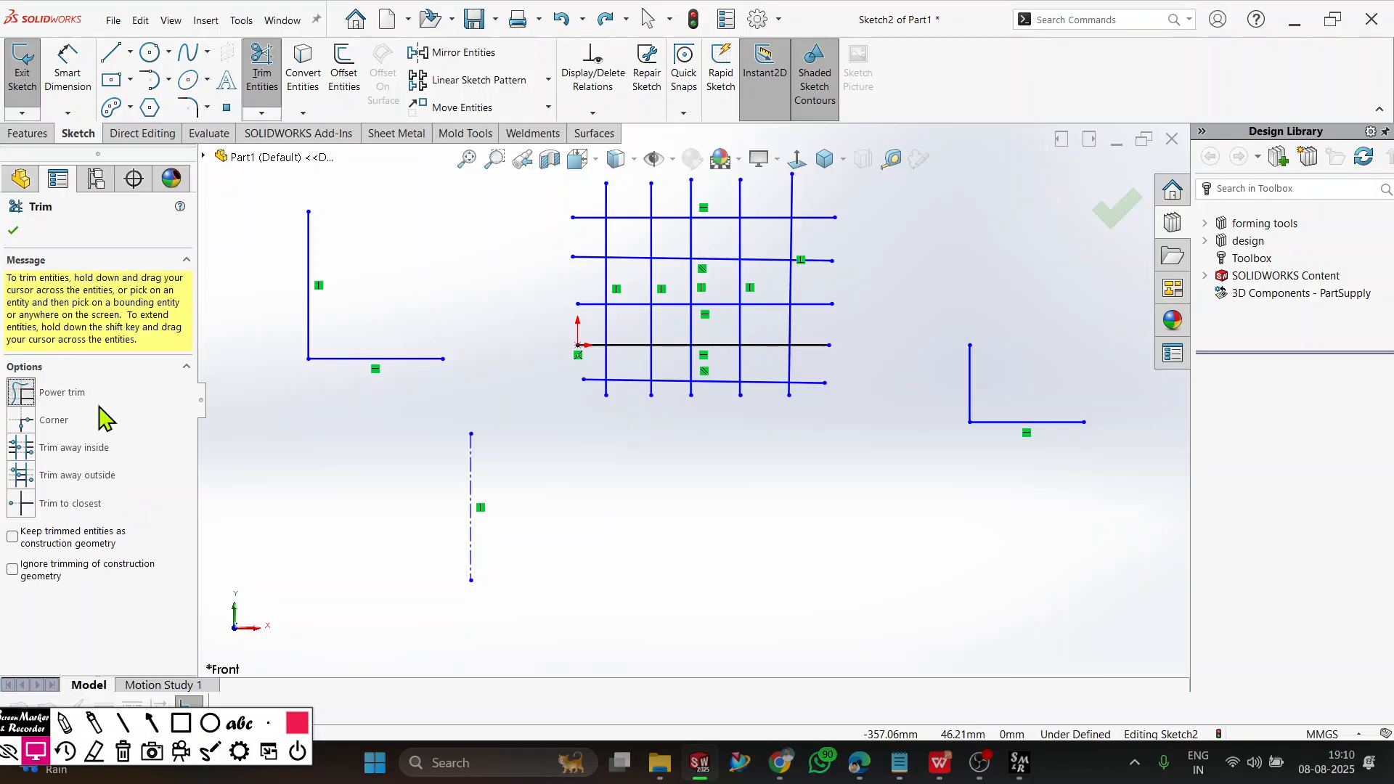
left_click(12, 537)
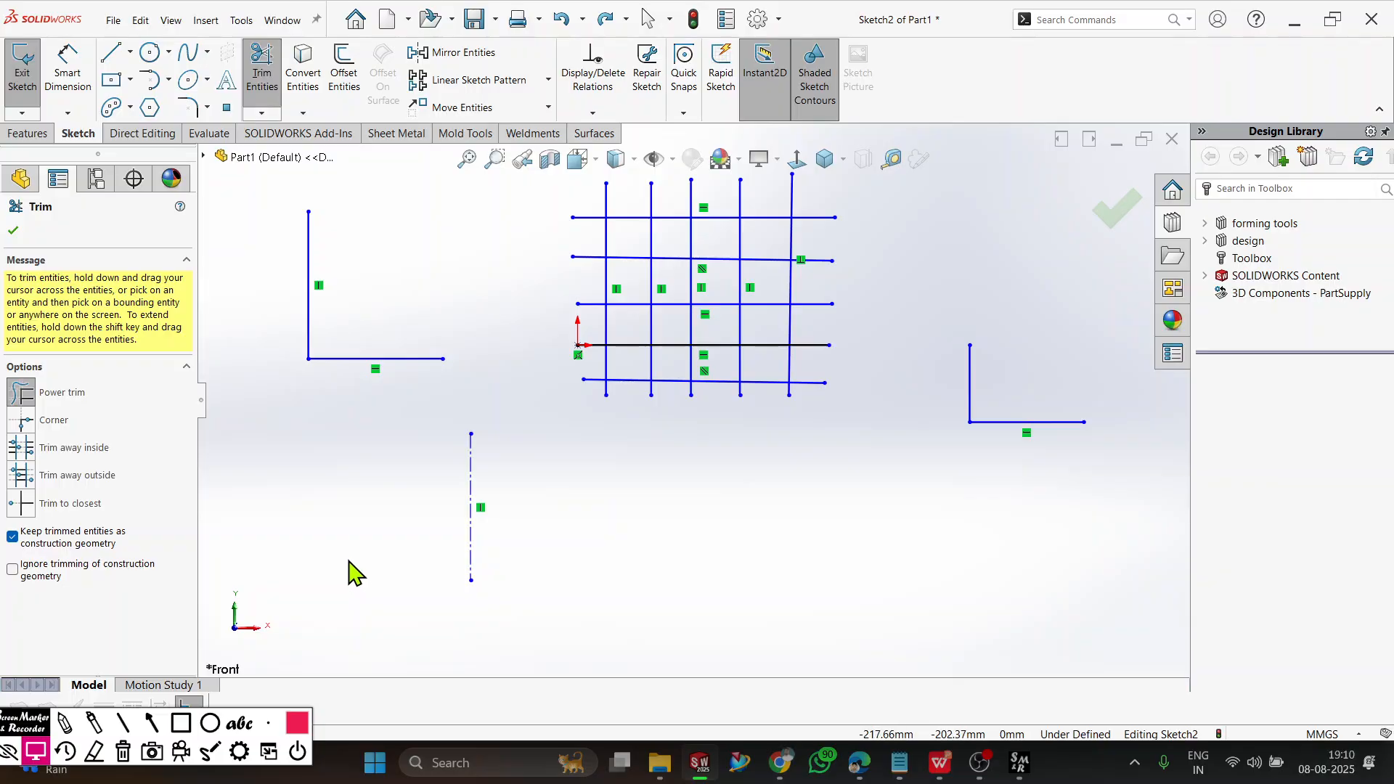
scroll(585, 460, "up", 3)
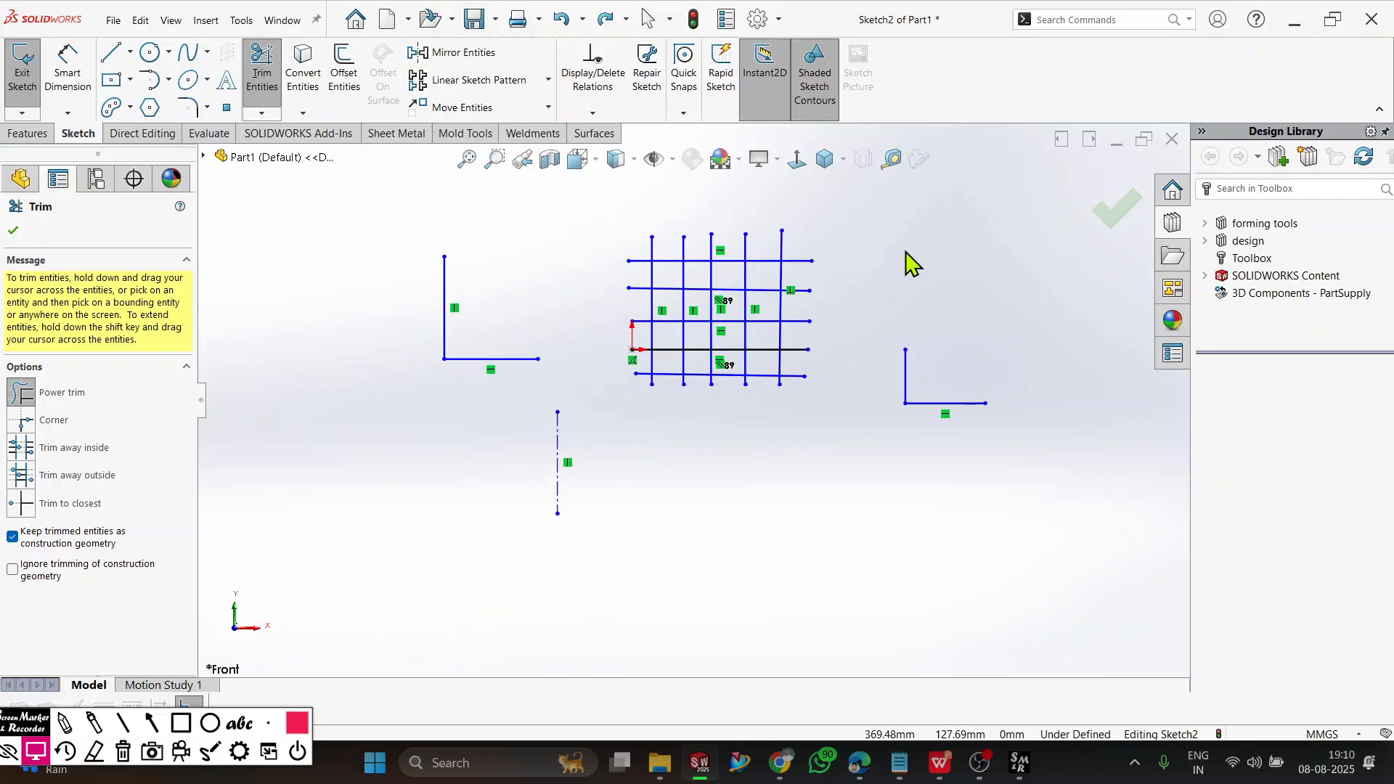
mouse_move(887, 201)
left_mouse_down()
mouse_move(798, 272)
mouse_move(806, 364)
mouse_move(721, 404)
mouse_move(610, 320)
mouse_move(754, 306)
mouse_move(638, 246)
mouse_move(488, 414)
mouse_move(401, 311)
mouse_move(482, 349)
mouse_move(569, 467)
mouse_move(880, 472)
mouse_move(922, 430)
mouse_move(841, 315)
mouse_move(721, 415)
mouse_move(682, 233)
mouse_move(678, 351)
mouse_move(893, 364)
mouse_move(790, 307)
mouse_move(578, 265)
mouse_move(647, 267)
mouse_move(733, 398)
mouse_move(649, 231)
mouse_move(782, 405)
left_mouse_up()
scroll(783, 239, "down", 5)
scroll(663, 513, "down", 4)
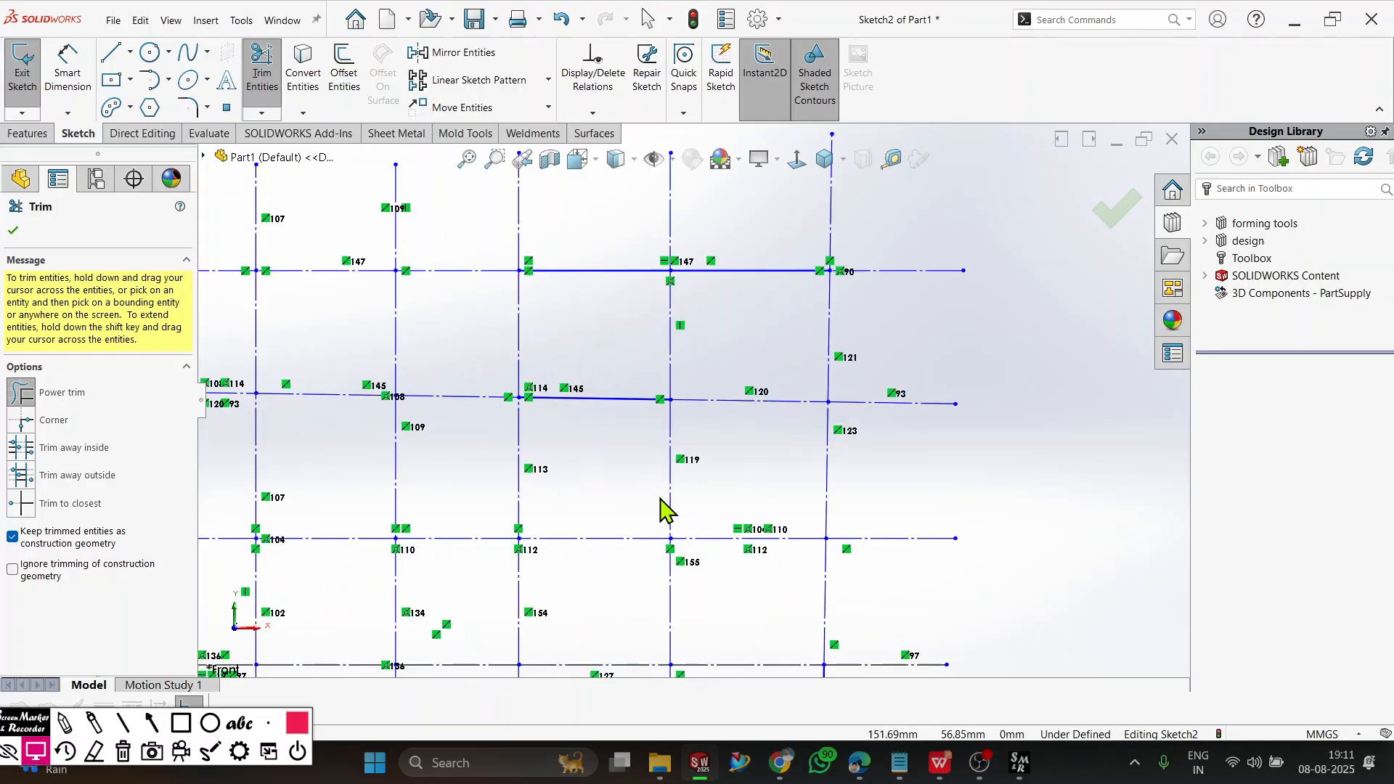
Undo the trim that turned the grid's lines into construction geometry.
scroll(662, 513, "up", 4)
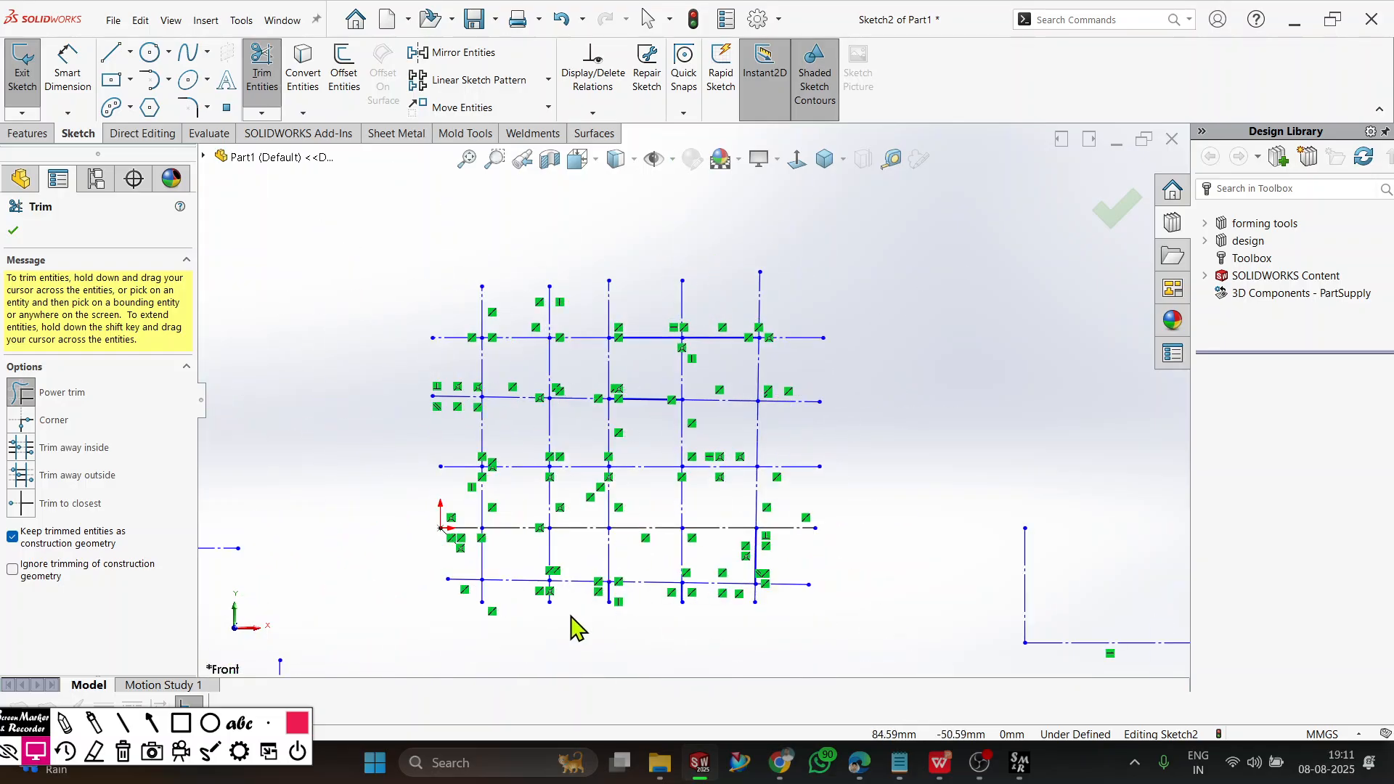
key("Escape")
key("ctrl+z")
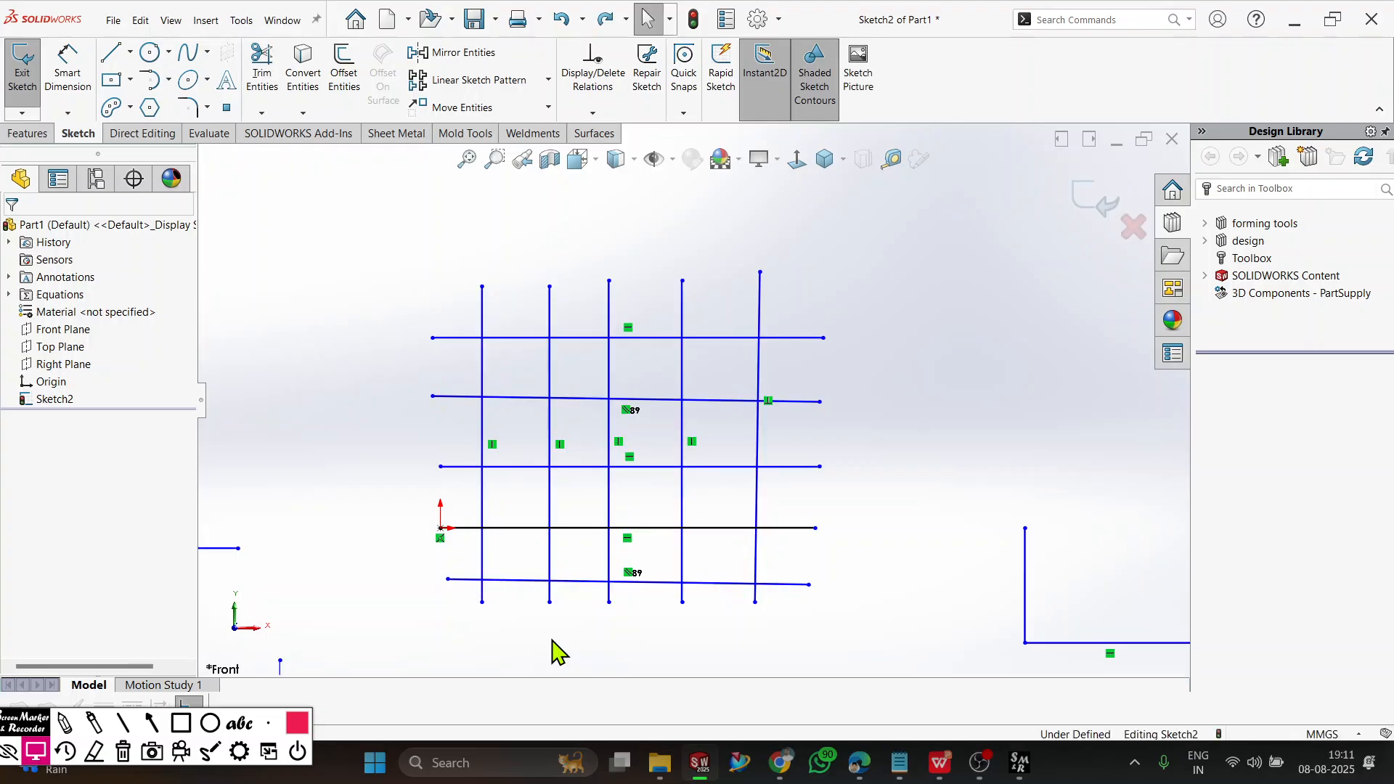
key("z")
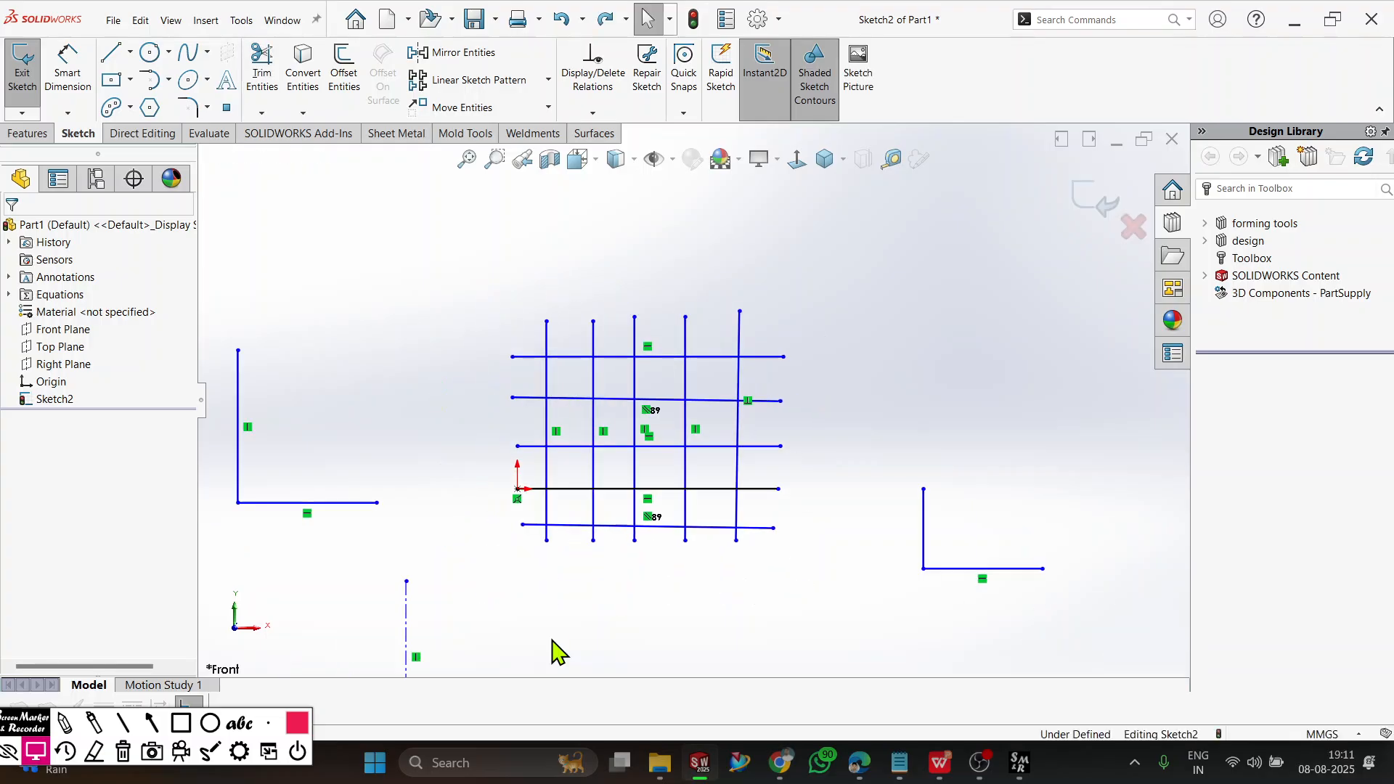
Power trim diagonally across the restored grid with trimmed entities kept as construction geometry, and accept the result.
left_click(262, 73)
left_click(16, 511)
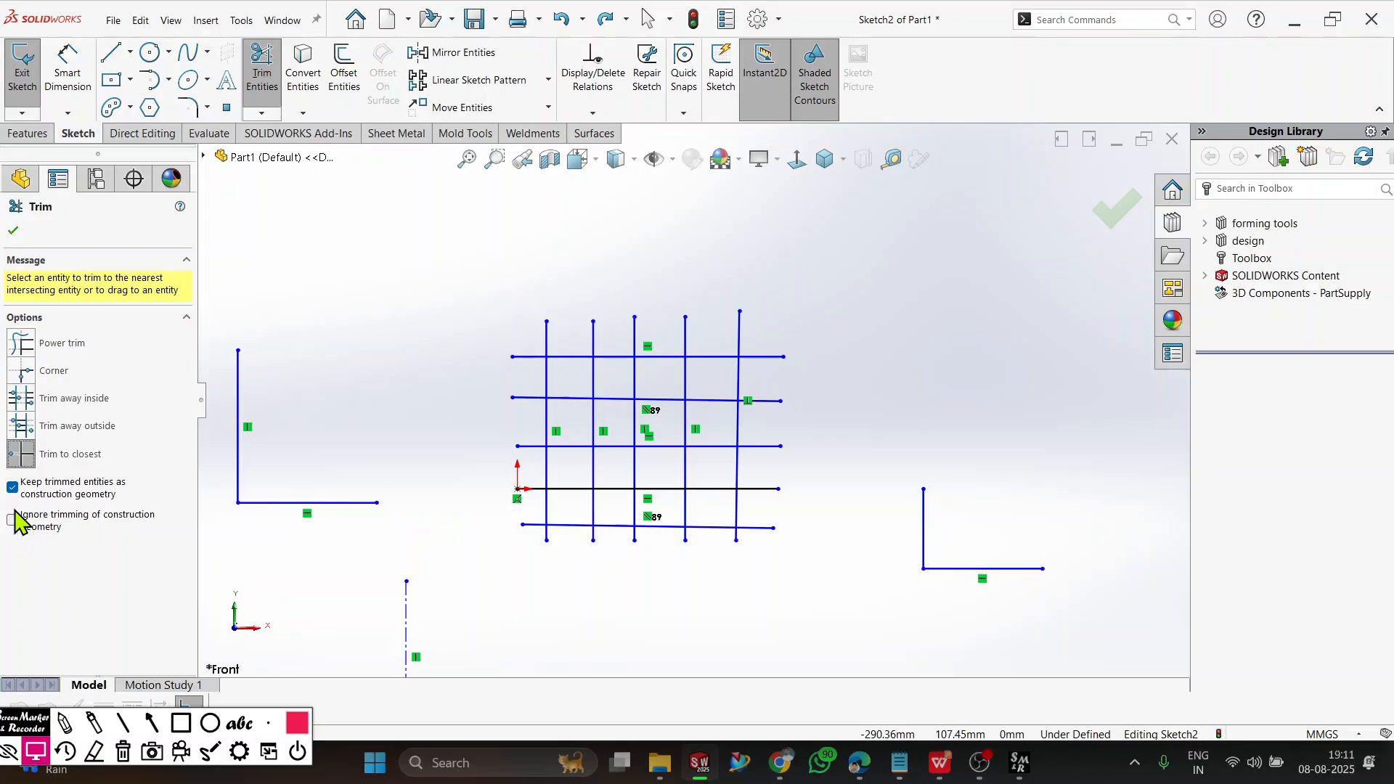
left_click(21, 392)
mouse_move(829, 259)
left_mouse_down()
mouse_move(777, 341)
mouse_move(585, 548)
mouse_move(610, 342)
mouse_move(887, 578)
mouse_move(936, 579)
mouse_move(704, 520)
mouse_move(290, 514)
mouse_move(230, 467)
mouse_move(370, 558)
left_mouse_up()
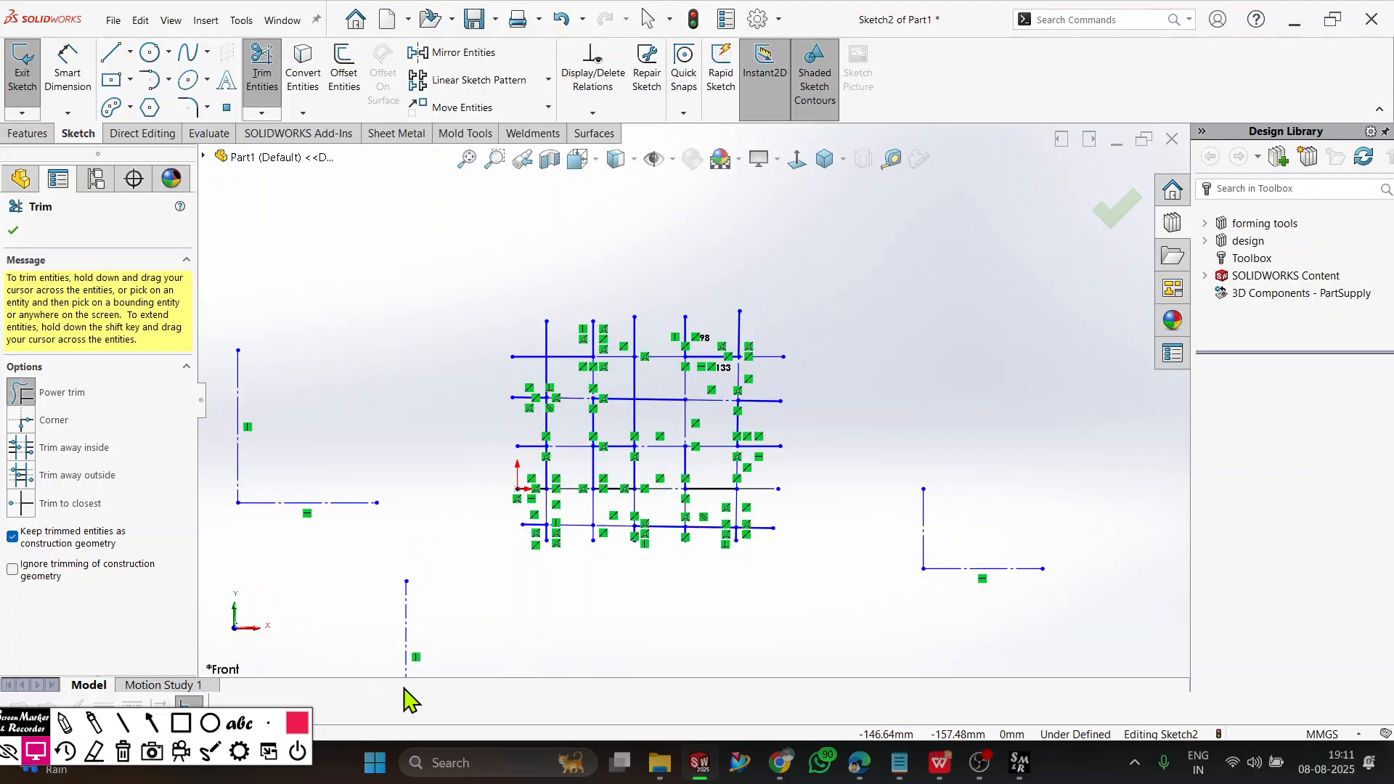
left_click(12, 230)
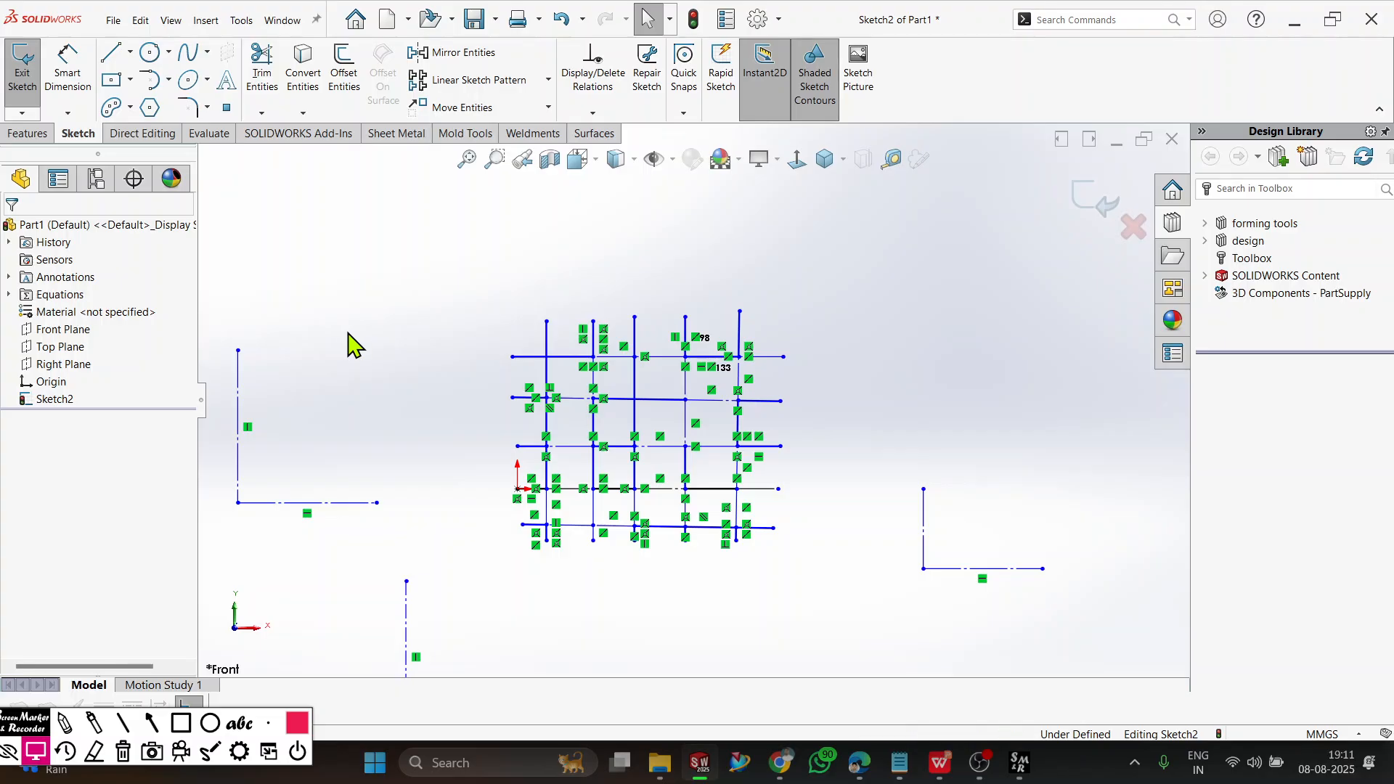
Hide the sketch relation symbols and fit the sketch in the view.
scroll(630, 479, "down", 3)
scroll(639, 466, "up", 1)
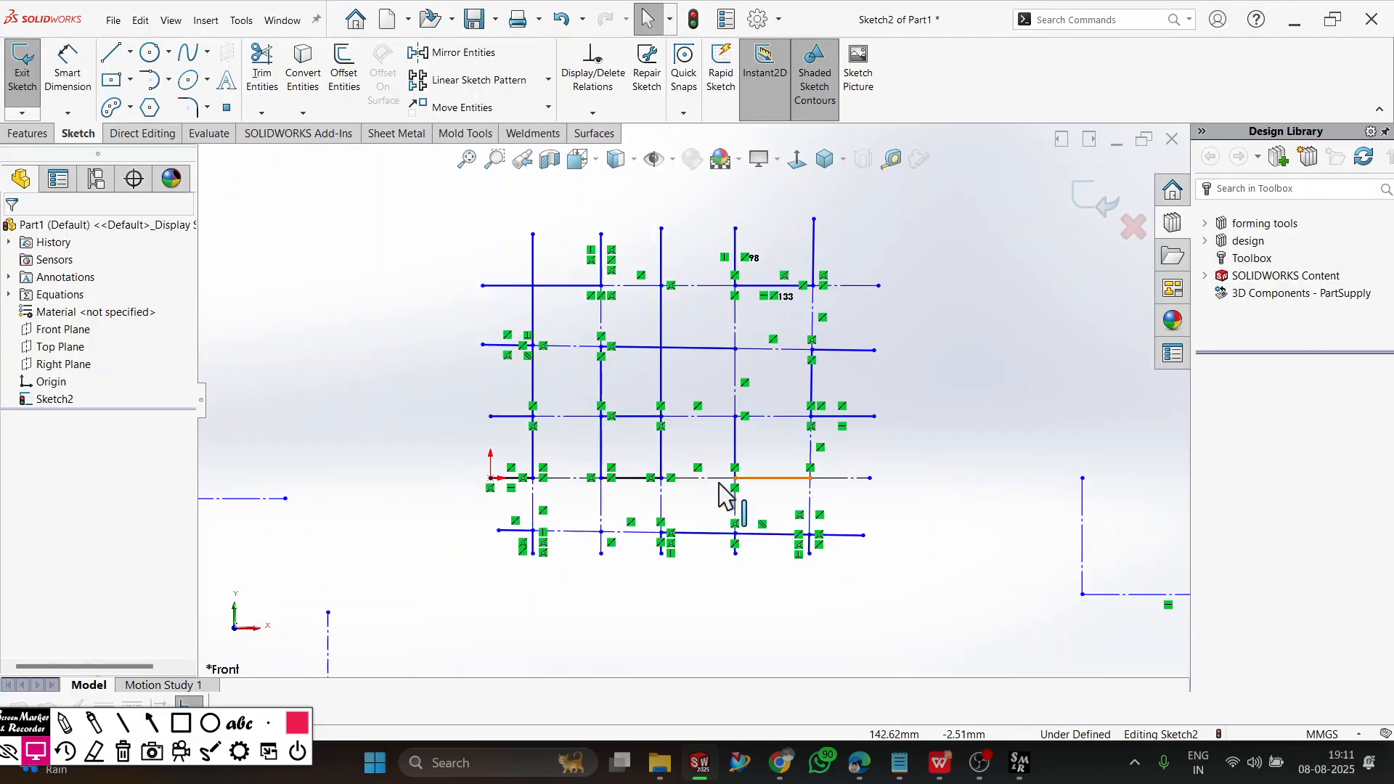
left_click(671, 160)
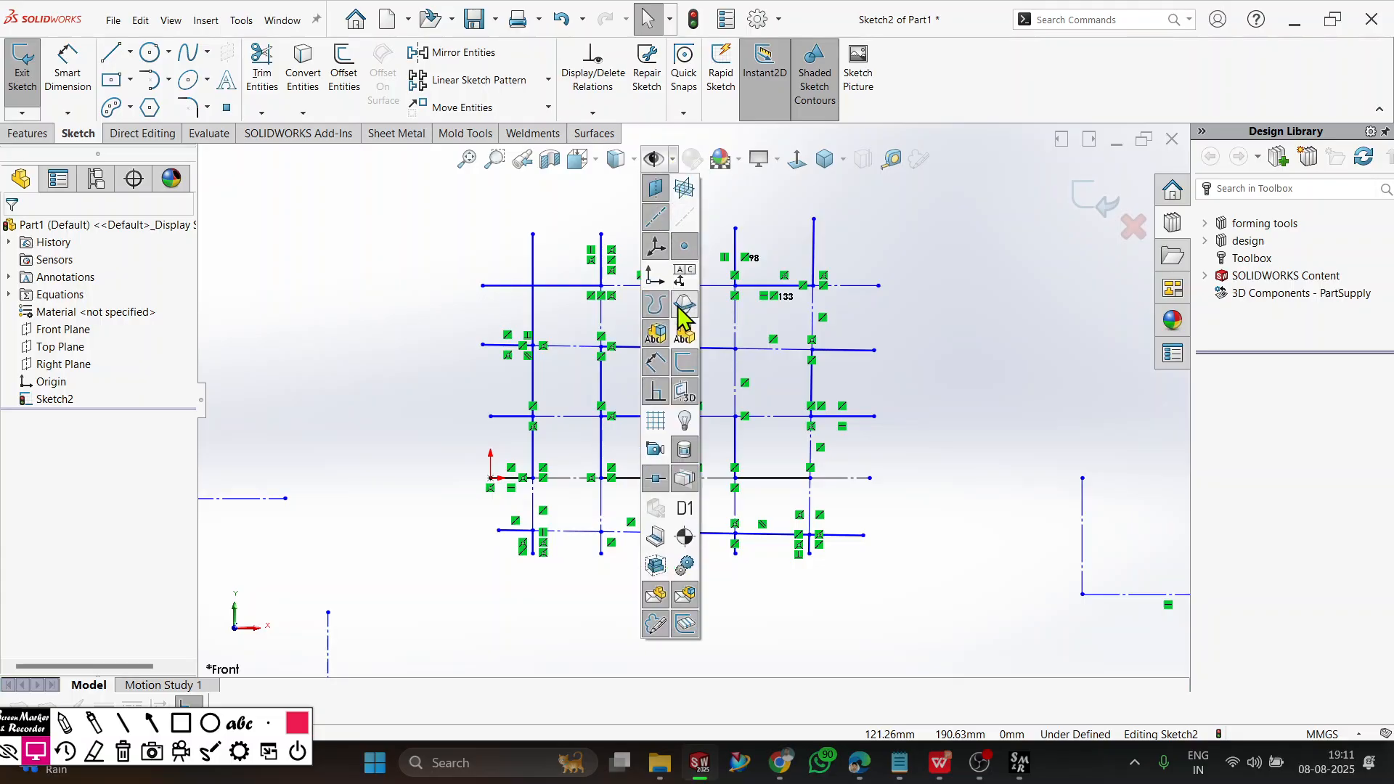
left_click(656, 392)
key("z")
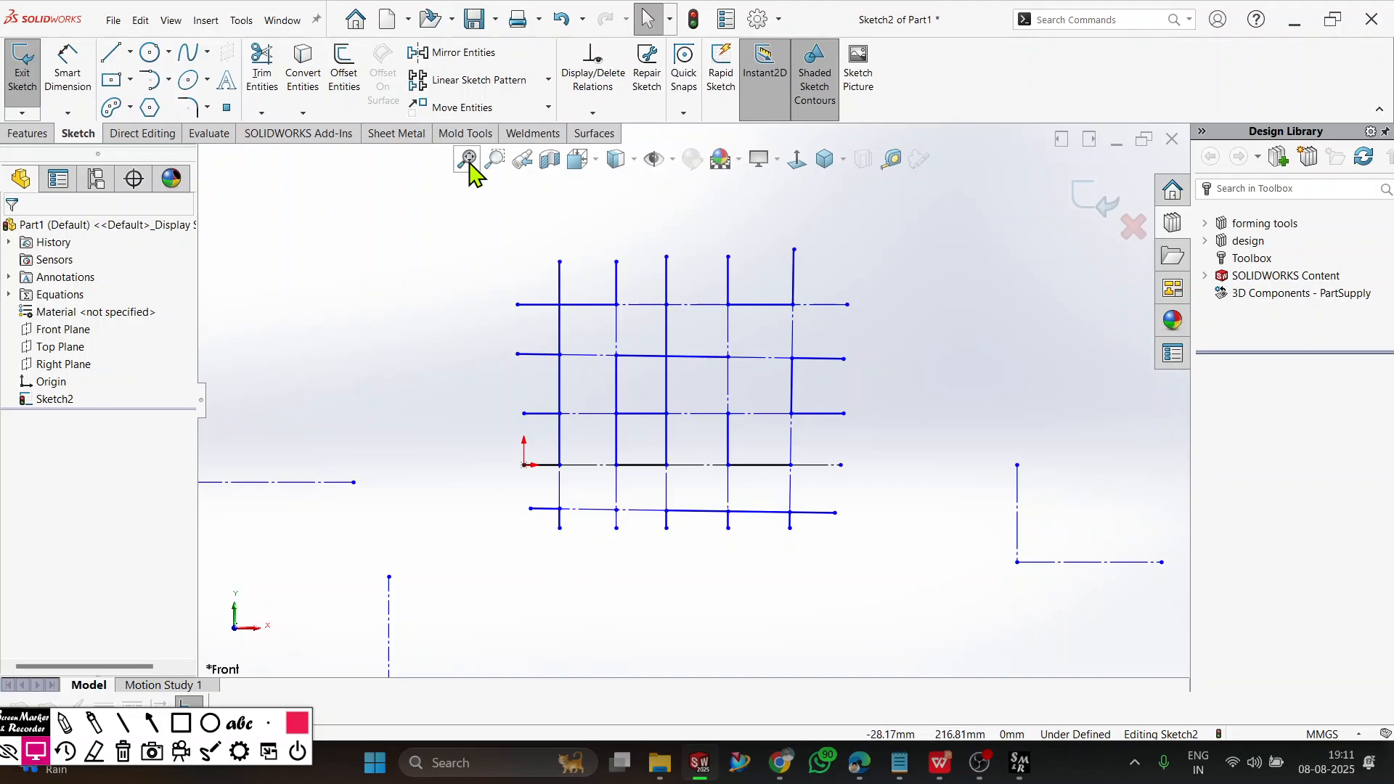
Power trim more of the grid's remaining solid segments into construction geometry.
left_click(262, 73)
mouse_move(915, 268)
left_mouse_down()
mouse_move(594, 312)
mouse_move(610, 290)
mouse_move(544, 352)
mouse_move(551, 333)
mouse_move(530, 523)
mouse_move(570, 330)
mouse_move(736, 508)
left_mouse_up()
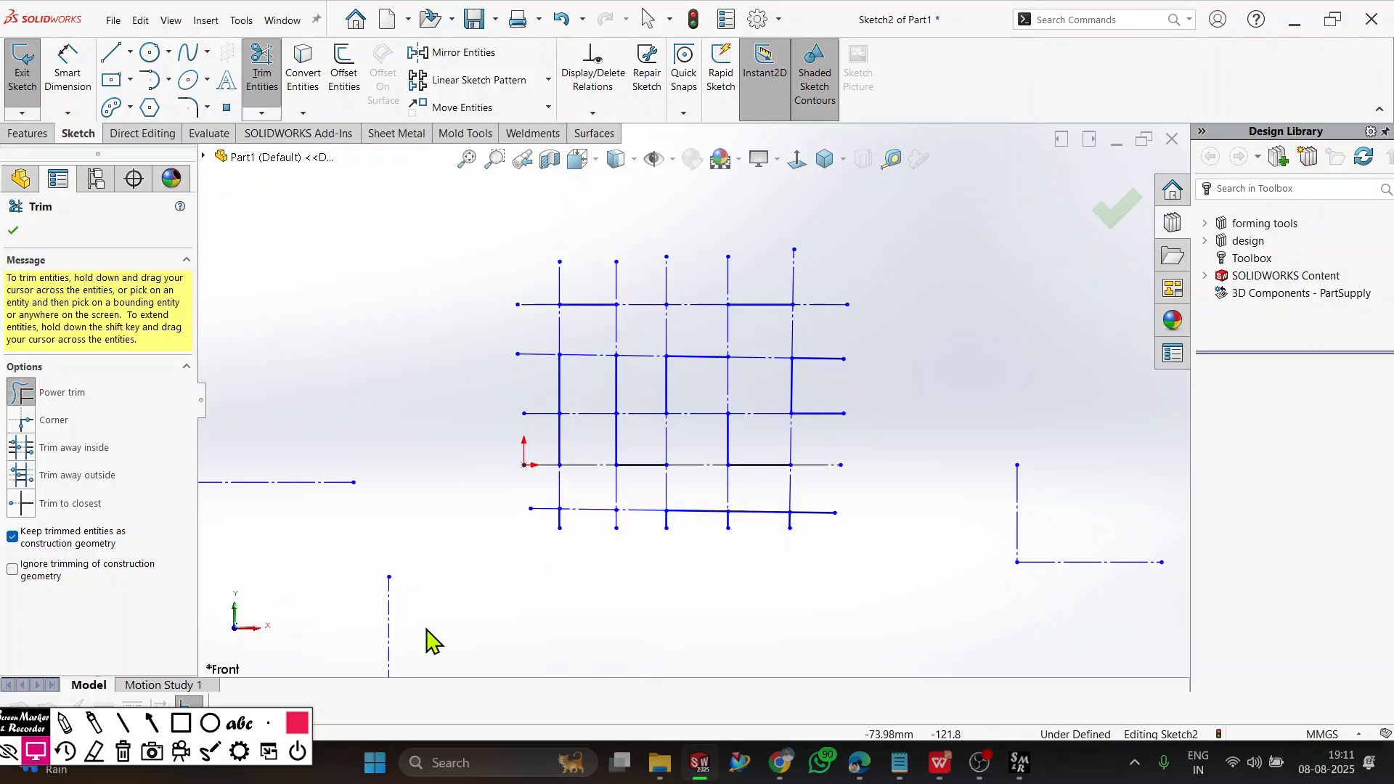
Power trim across the grid with construction geometry ignored and trimmed entities not kept as construction geometry.
left_click(21, 573)
left_click(12, 538)
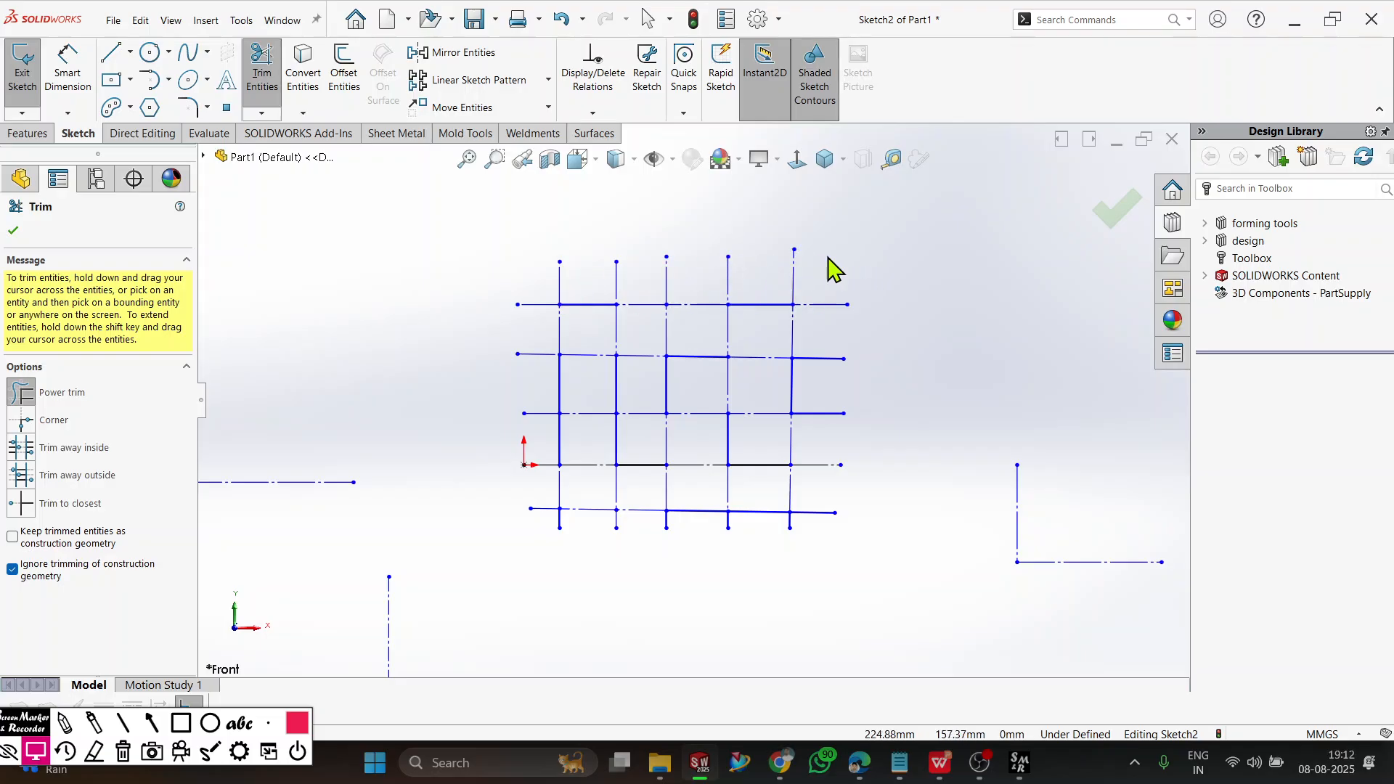
mouse_move(783, 273)
left_mouse_down()
mouse_move(698, 278)
mouse_move(862, 290)
mouse_move(524, 290)
left_mouse_up()
mouse_move(597, 224)
left_mouse_down()
mouse_move(581, 346)
mouse_move(557, 386)
mouse_move(566, 438)
mouse_move(666, 472)
mouse_move(625, 331)
mouse_move(704, 373)
mouse_move(770, 289)
mouse_move(769, 379)
mouse_move(831, 339)
mouse_move(818, 377)
mouse_move(731, 467)
mouse_move(750, 392)
mouse_move(756, 490)
mouse_move(827, 530)
mouse_move(704, 508)
mouse_move(621, 533)
mouse_move(632, 476)
mouse_move(554, 559)
mouse_move(312, 475)
left_mouse_up()
scroll(904, 601, "up", 2)
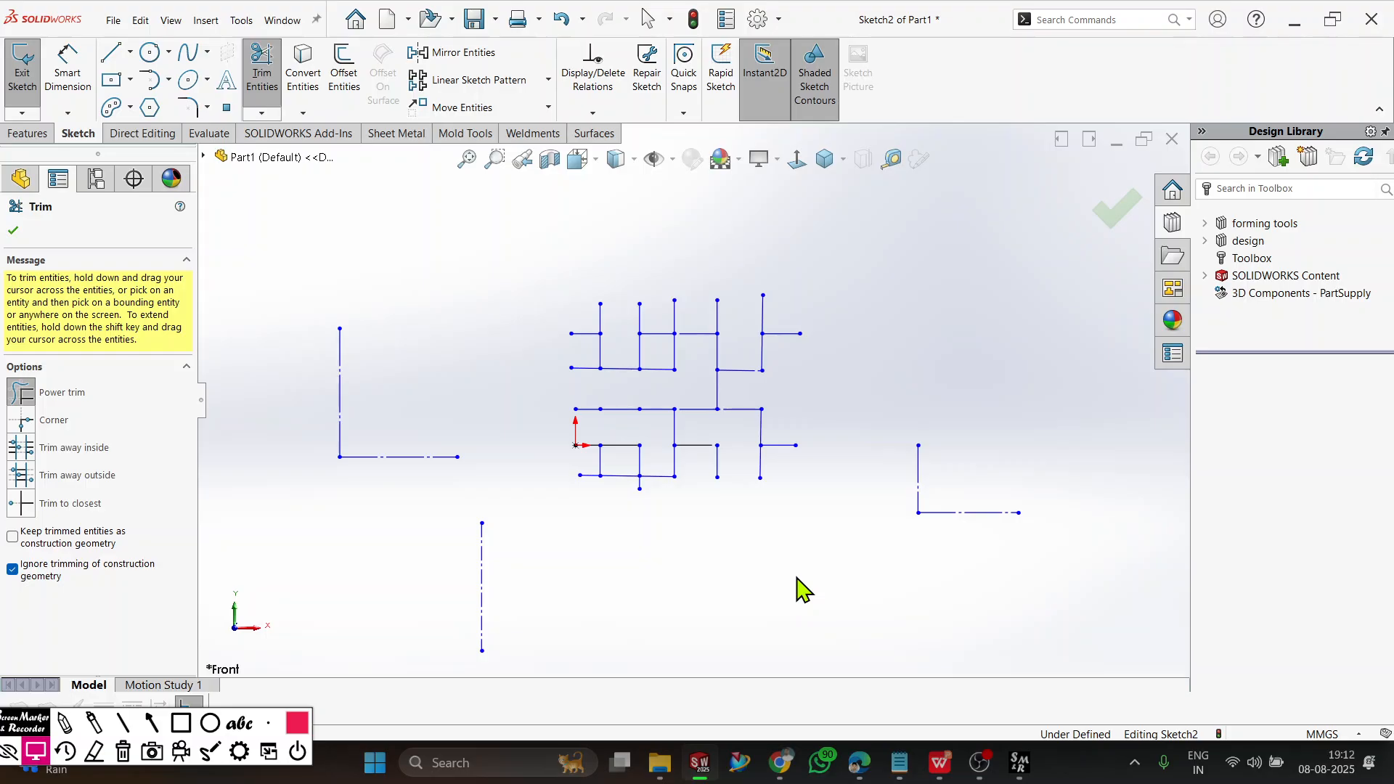
key("Escape")
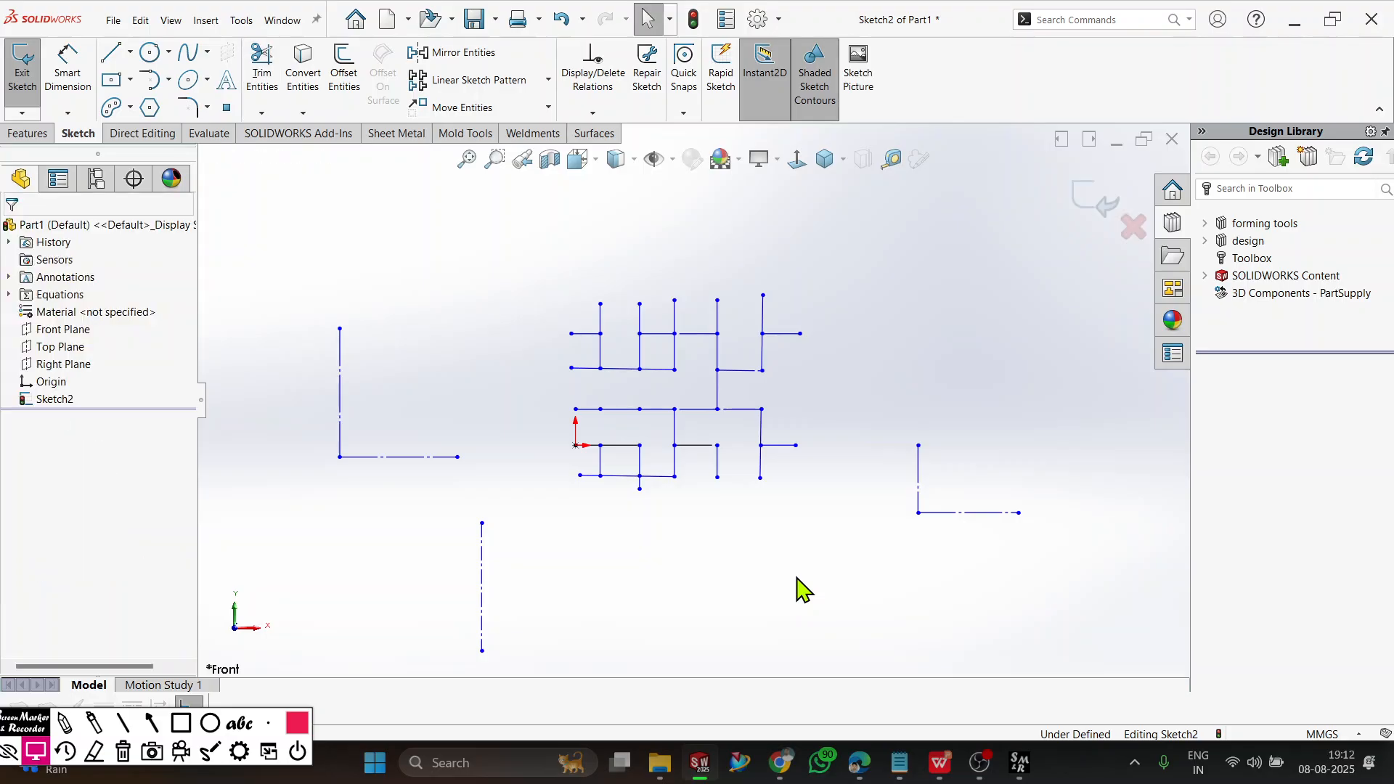
Undo the trims and corner joins back to the full grid with its short connecting segments and the separate crossing lines.
key("ctrl+z")
key("ctrl+z")
key("ctrl+z")
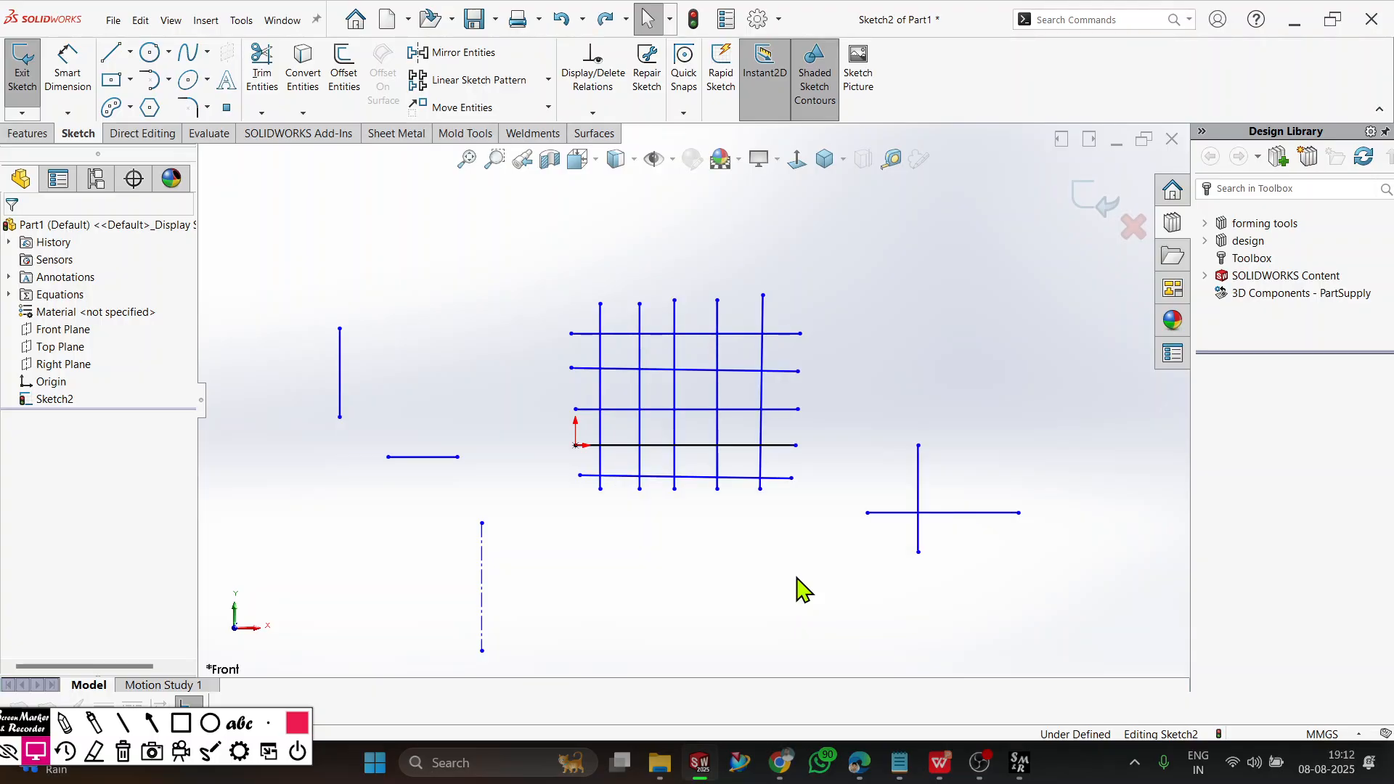
key("ctrl+z")
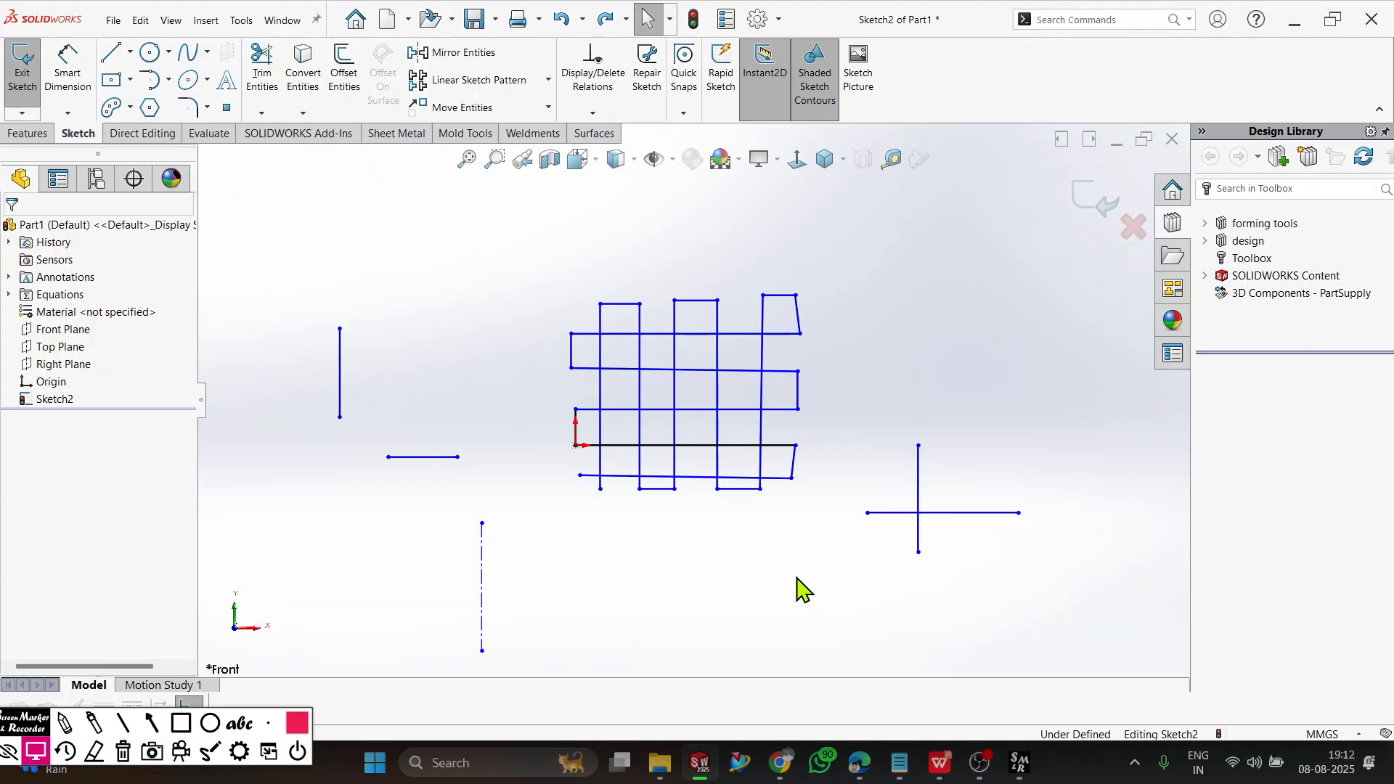
Try to extend the horizontal line of the separate cross with Extend Entities.
scroll(918, 445, "down", 3)
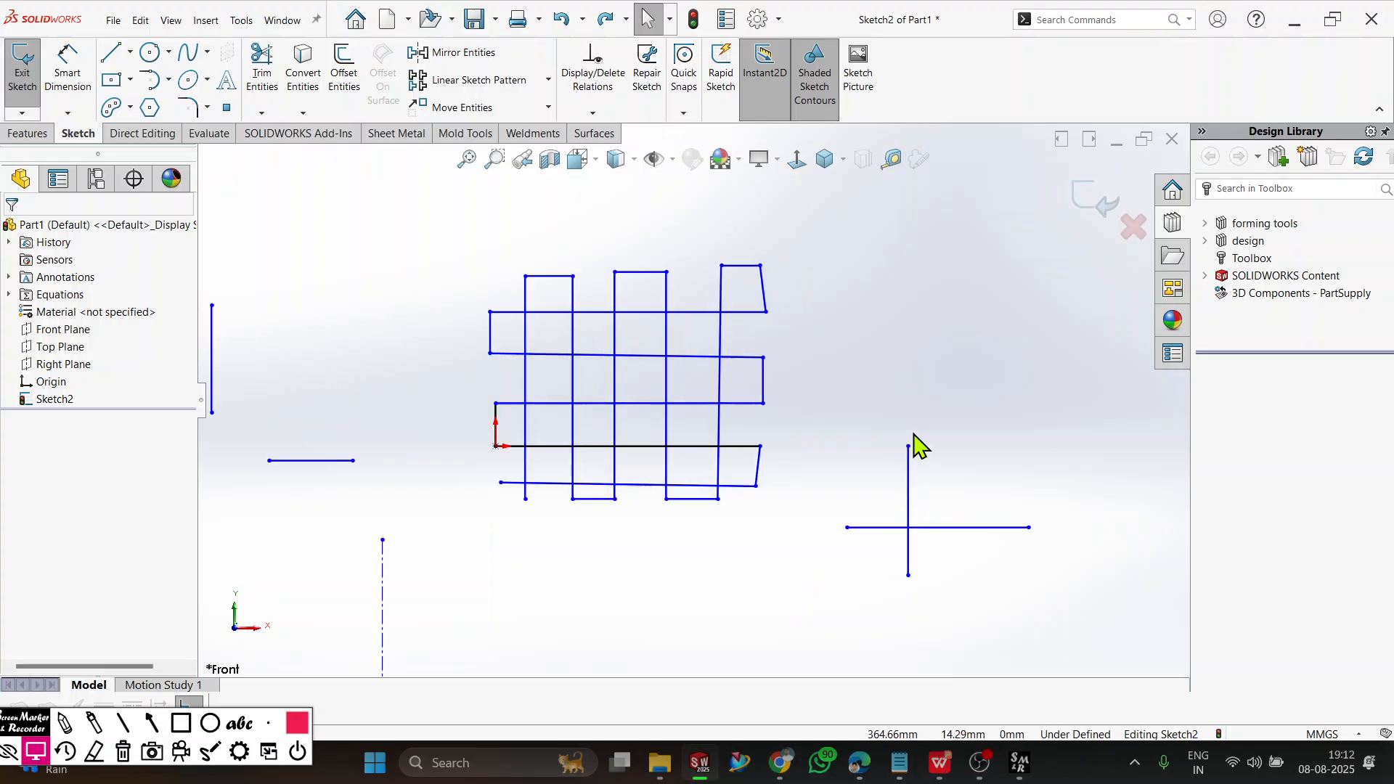
left_click(262, 113)
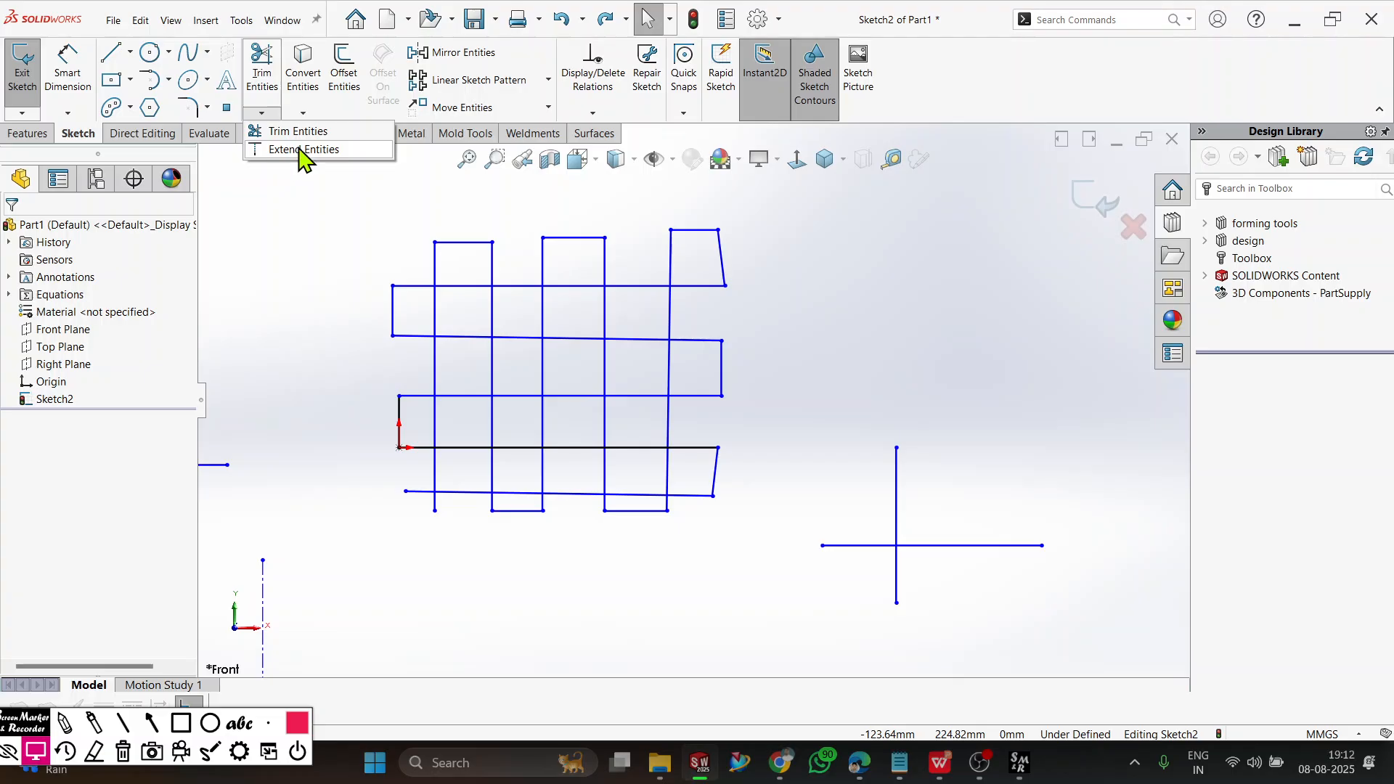
left_click(302, 149)
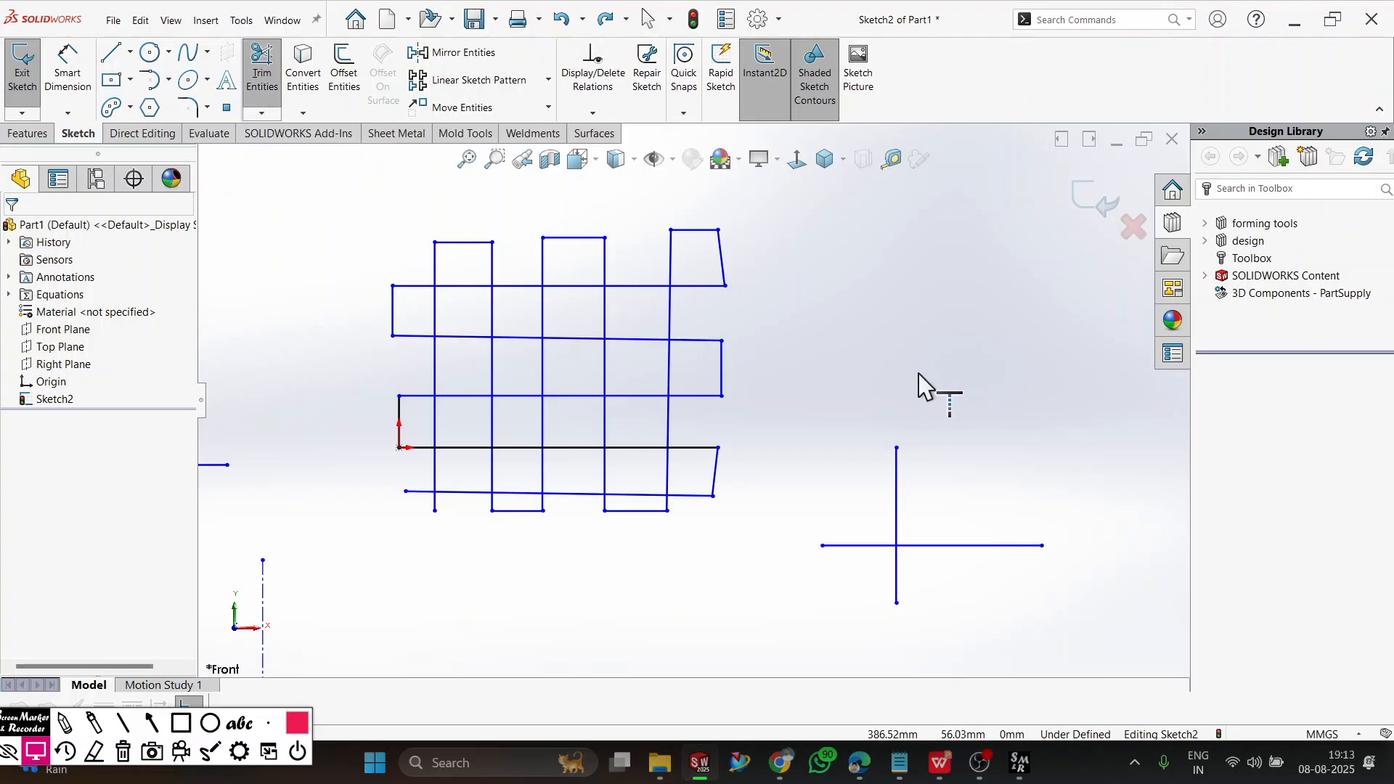
scroll(919, 387, "up", 2)
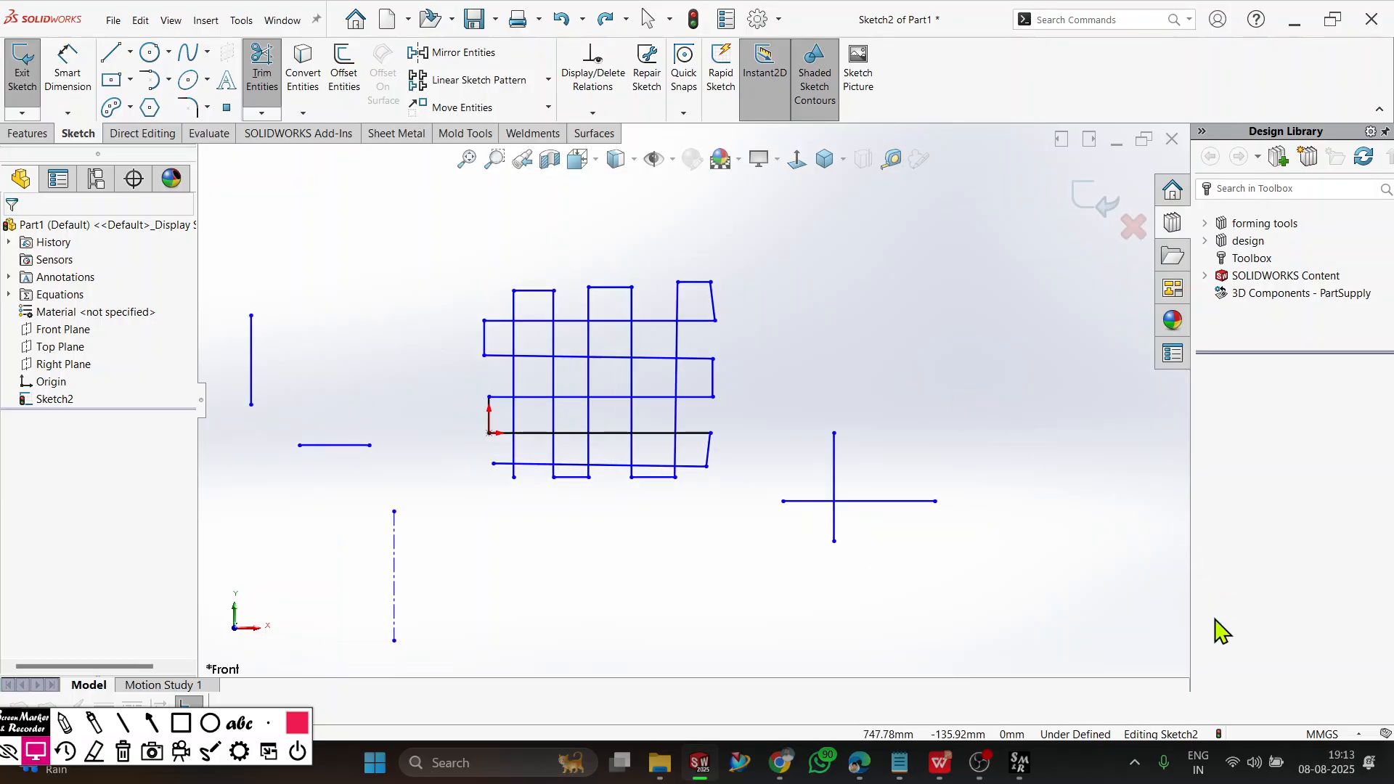
left_click(927, 520)
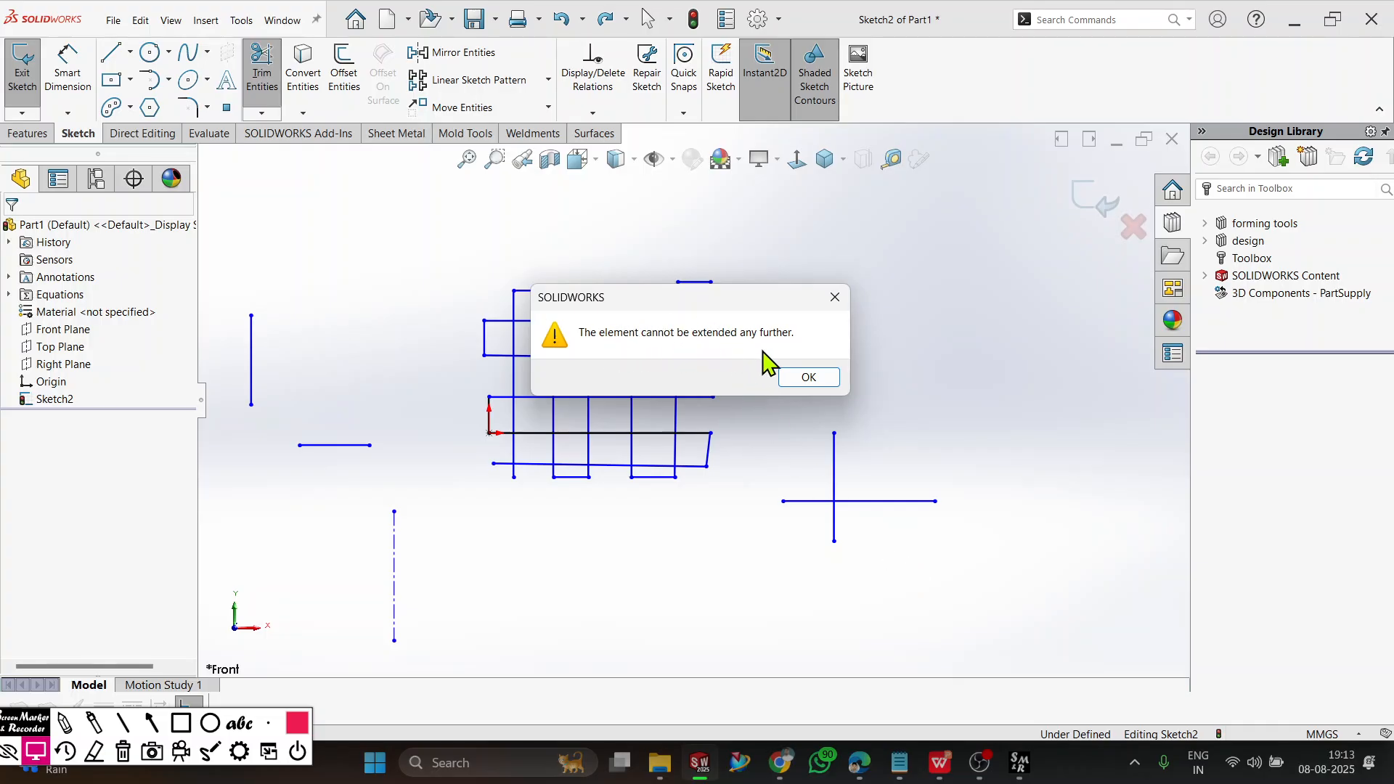
left_click(812, 378)
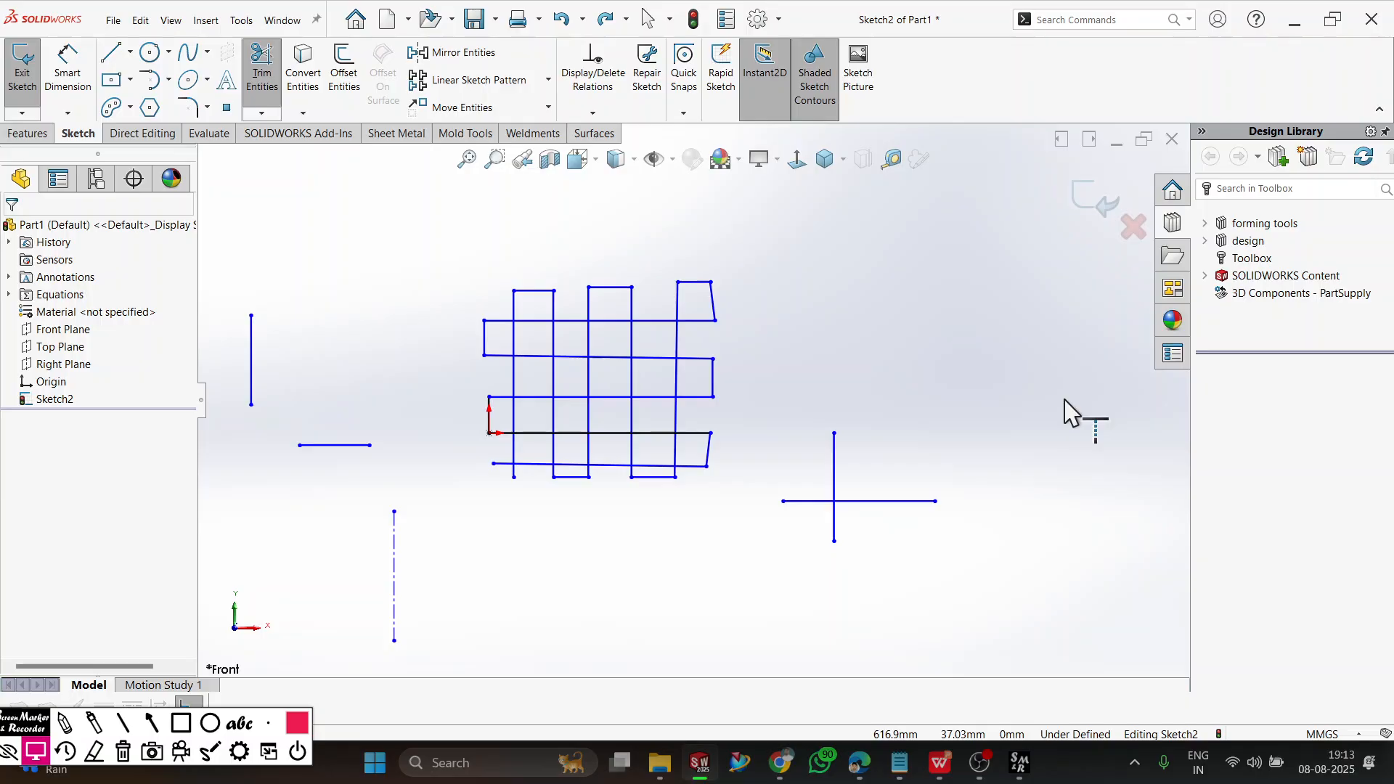
Extend the grid's two lowest horizontal lines to the vertical line of the separate cross.
left_click(689, 433)
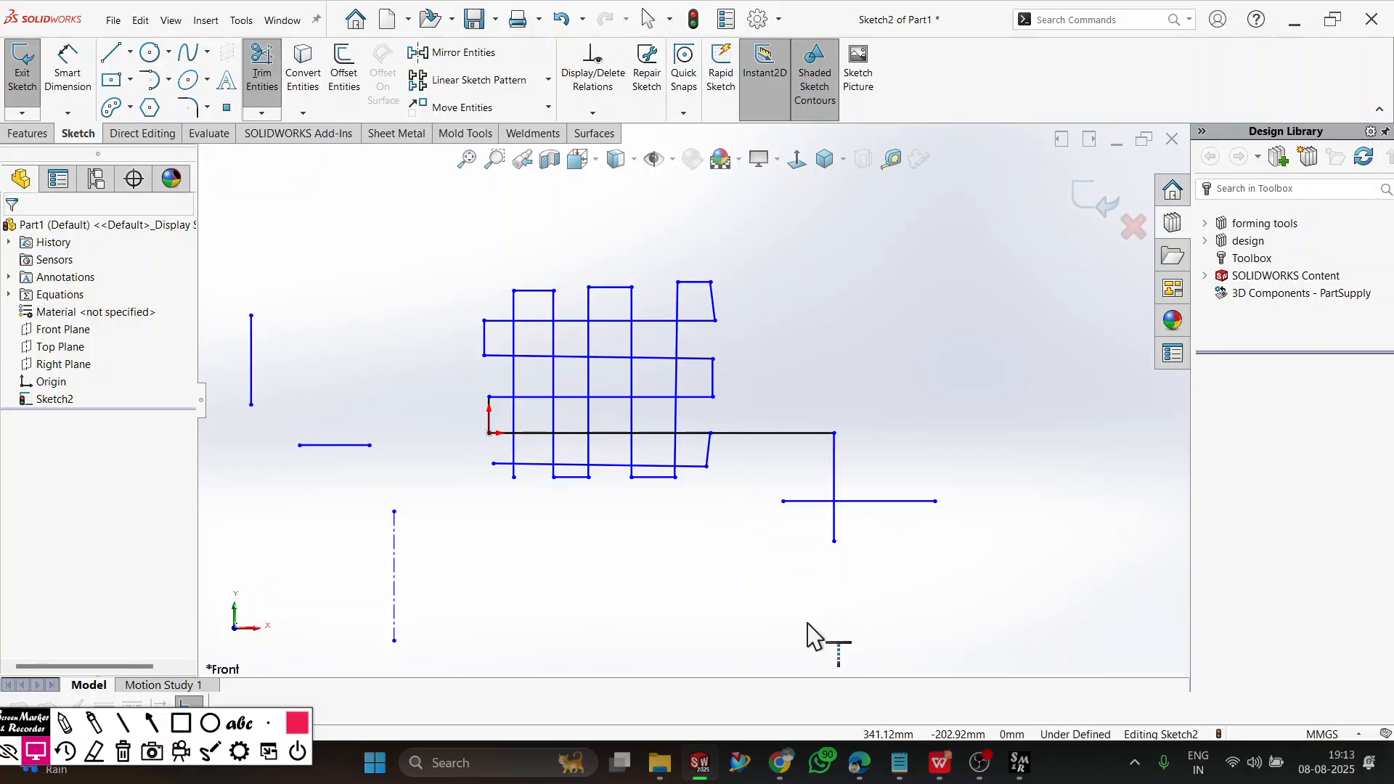
left_click(691, 467)
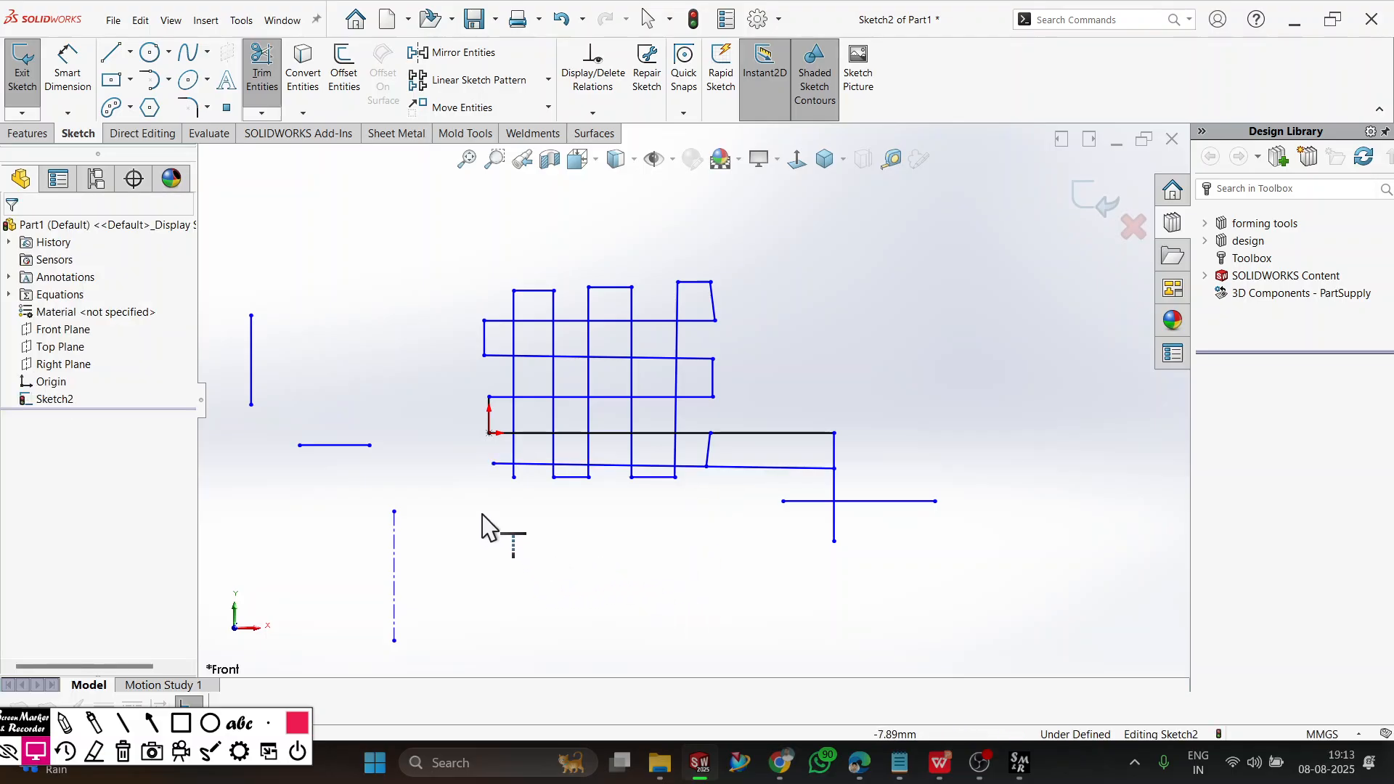
Extend the short separate horizontal line through each of the grid's vertical lines up to the cross's vertical line.
left_click(335, 456)
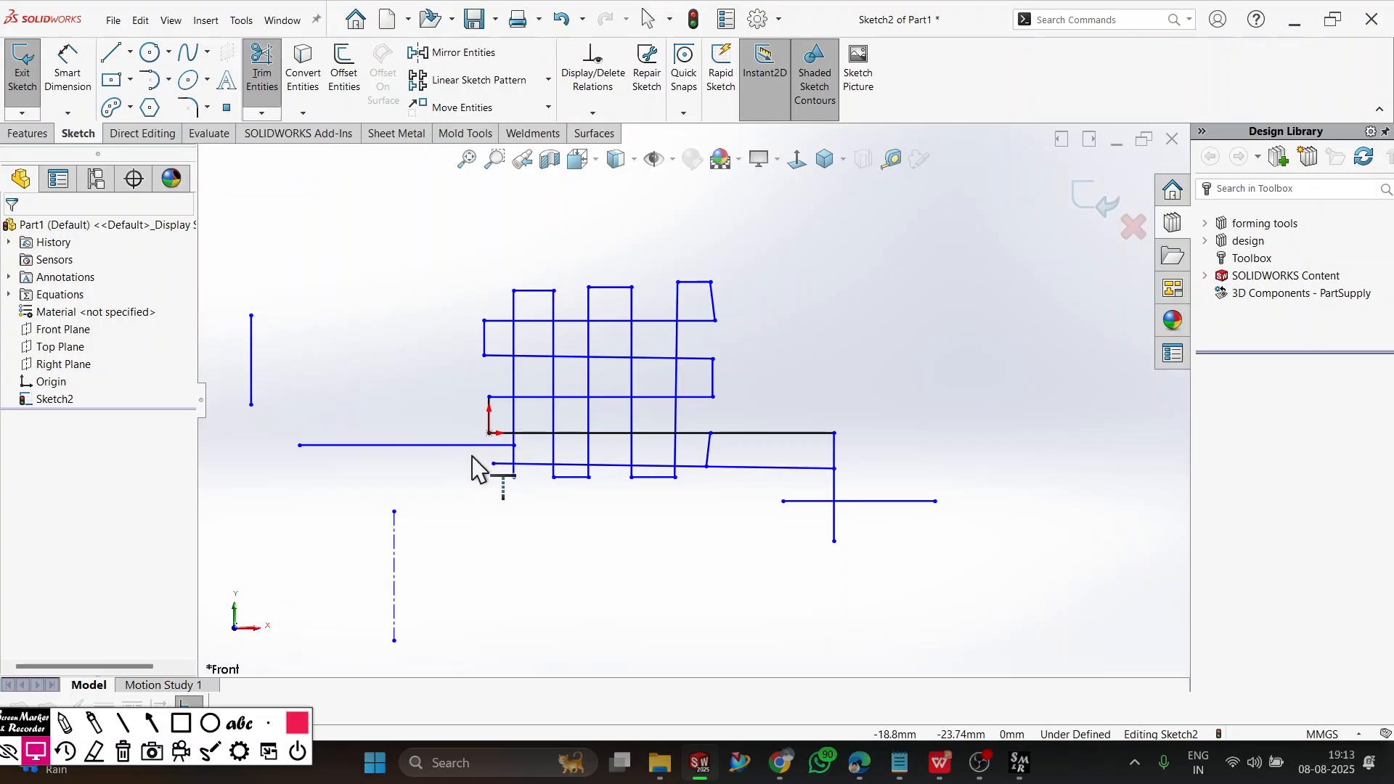
scroll(472, 467, "down", 5)
left_click(546, 397)
scroll(693, 401, "up", 2)
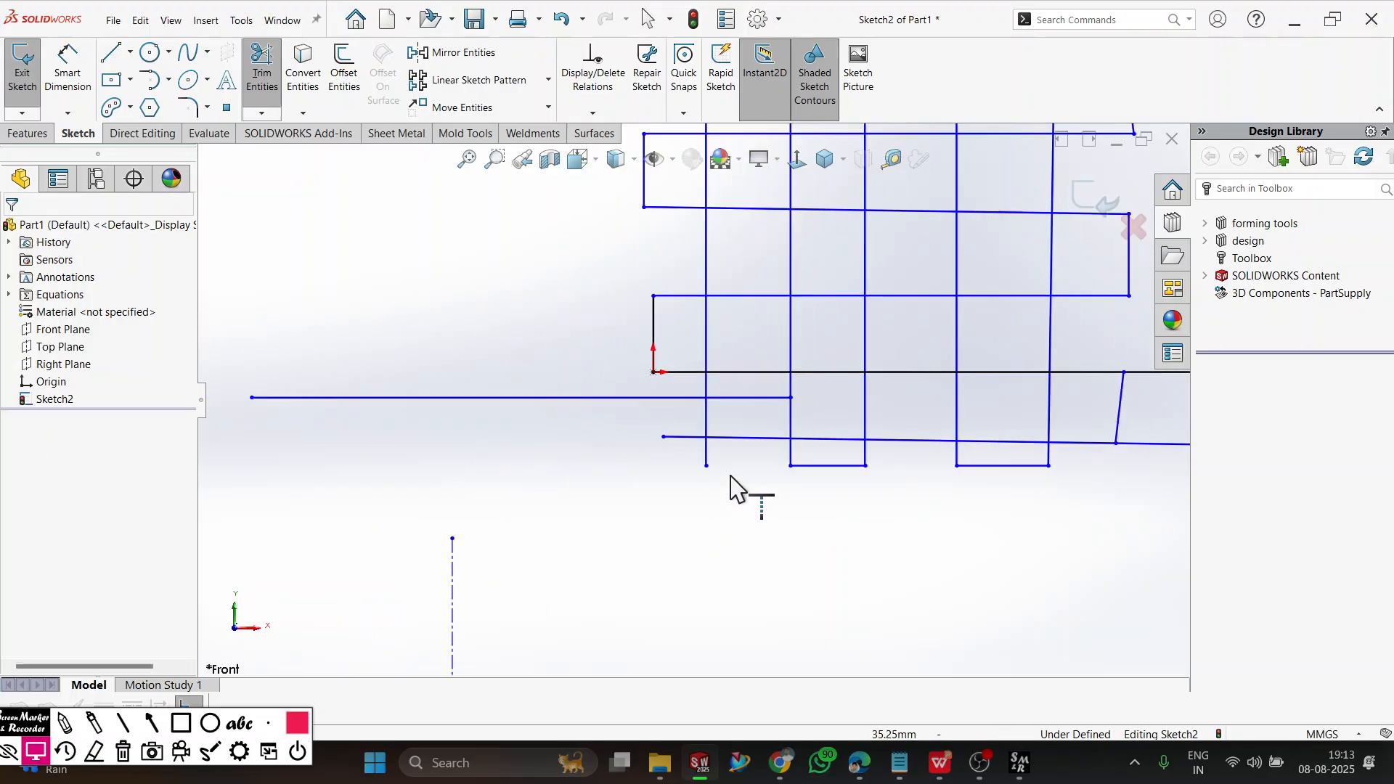
left_click(753, 404)
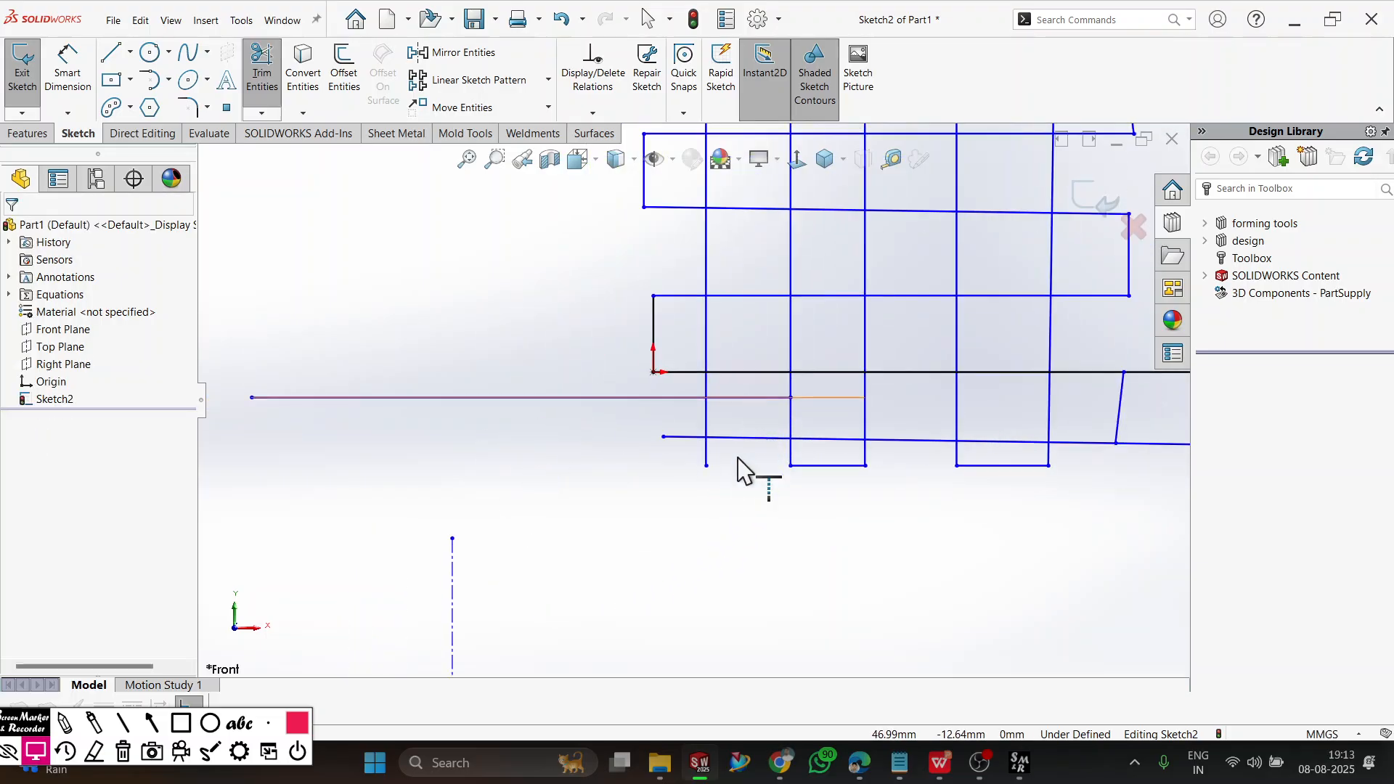
left_click(823, 398)
left_click(904, 399)
scroll(954, 448, "up", 2)
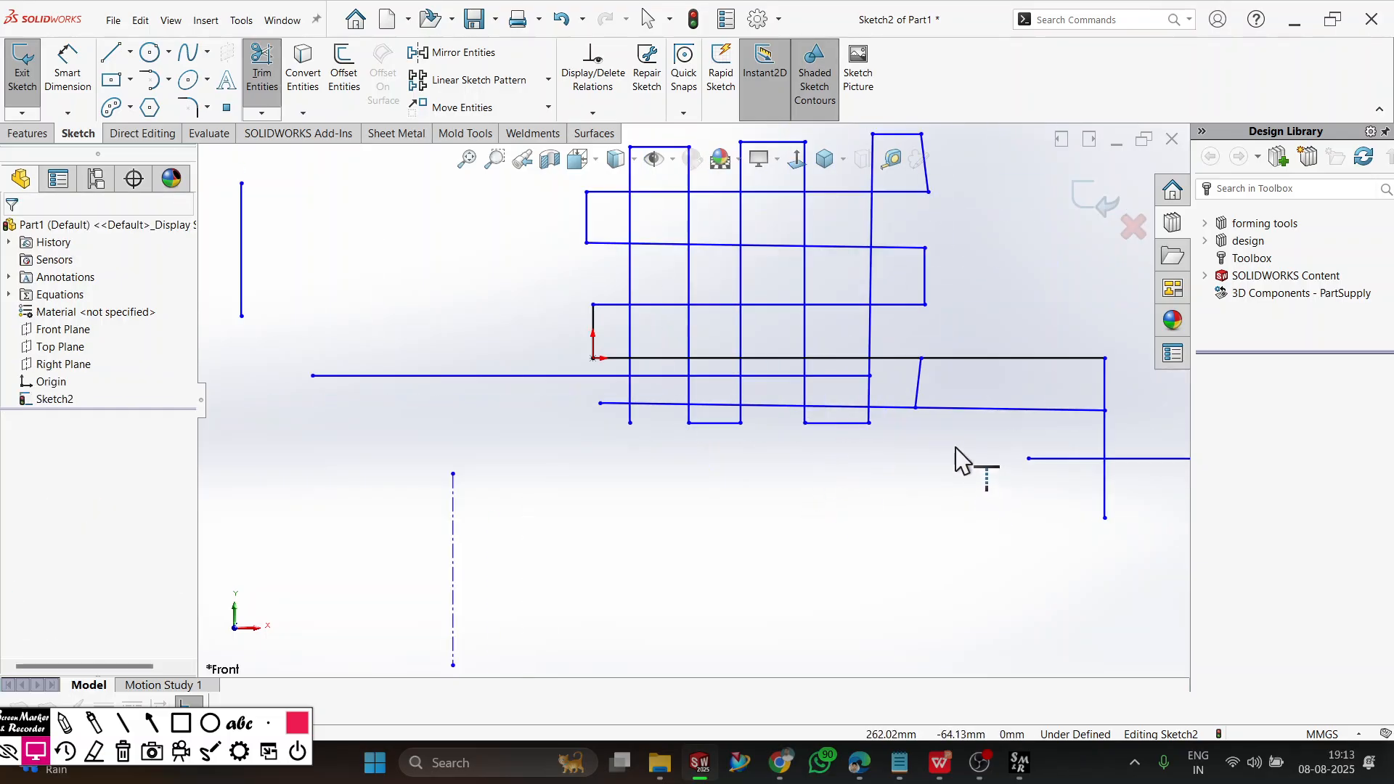
left_click(835, 376)
left_click(908, 376)
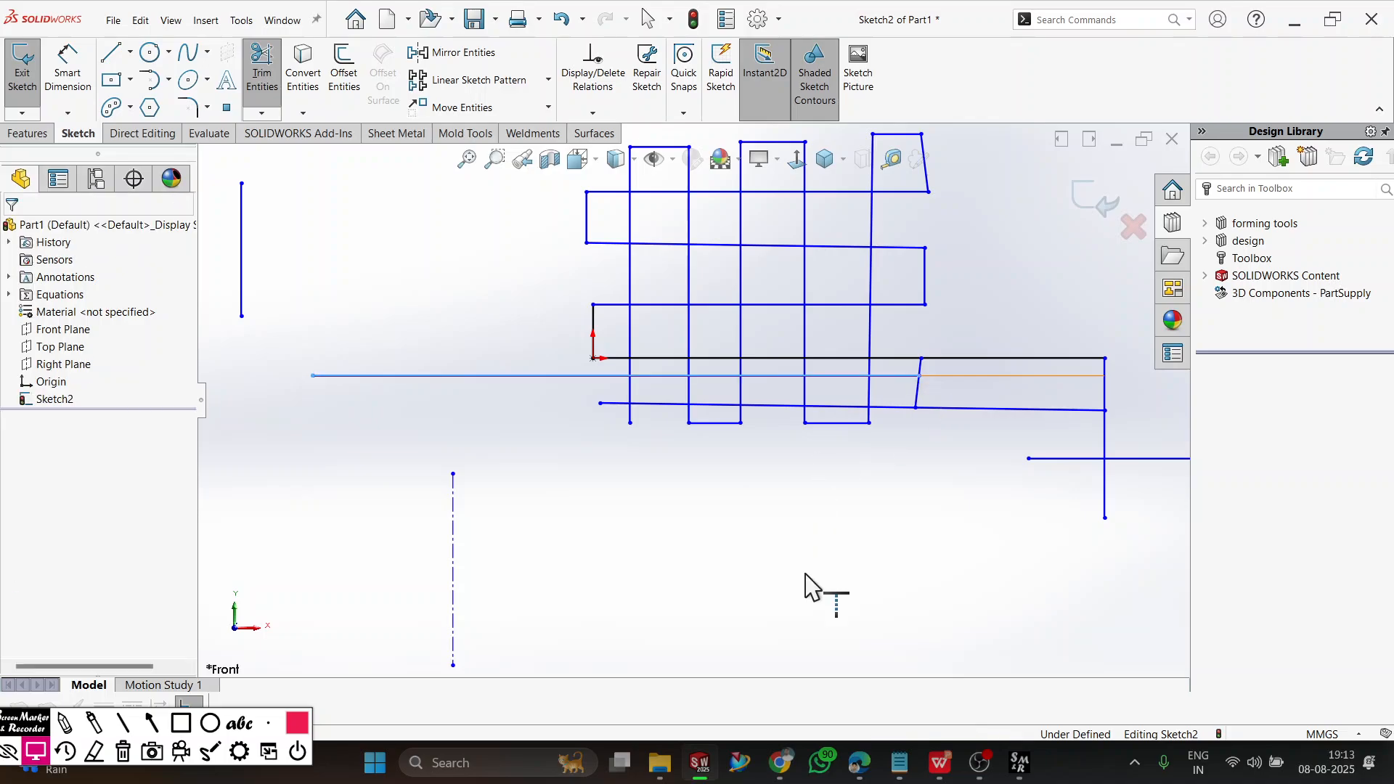
End the Extend command and delete all entities in the sketch.
scroll(884, 607, "up", 2)
scroll(864, 552, "up", 1)
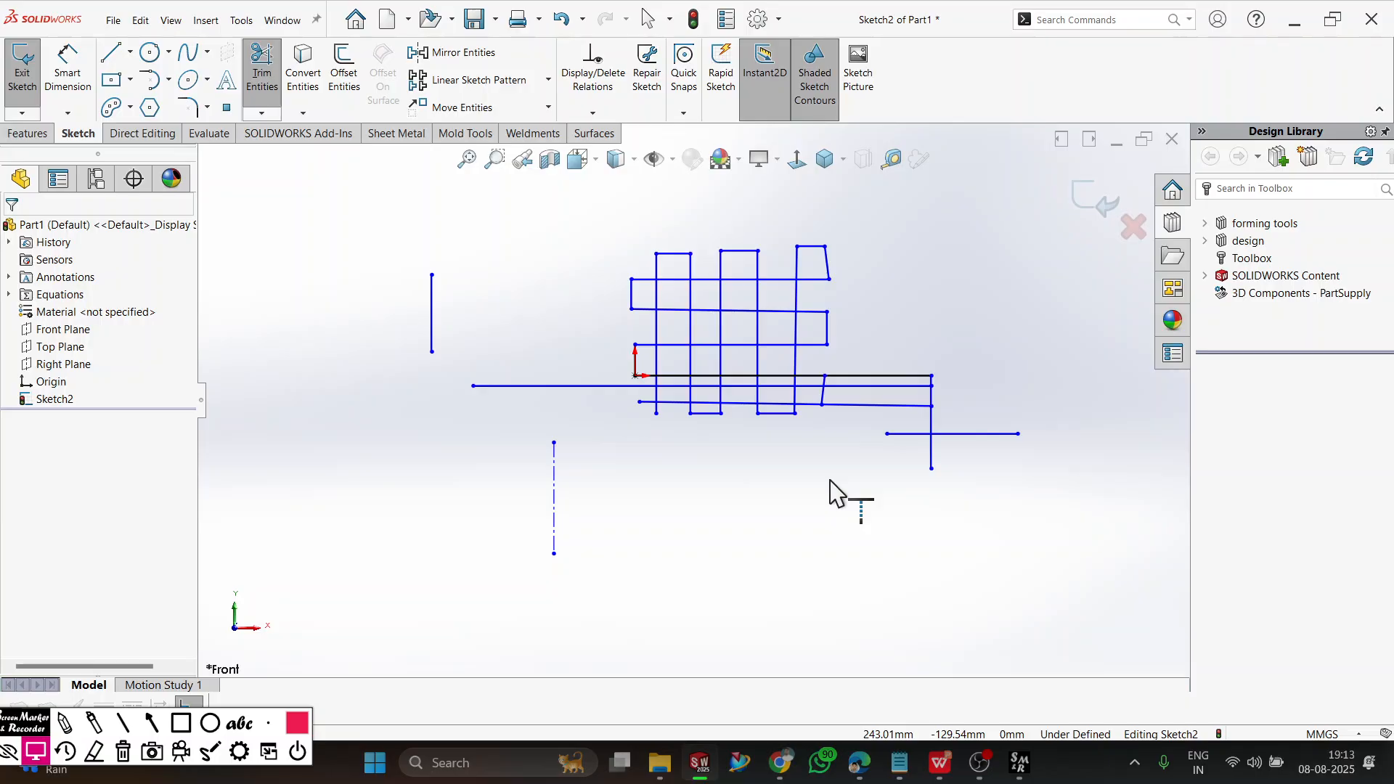
scroll(890, 287, "up", 1)
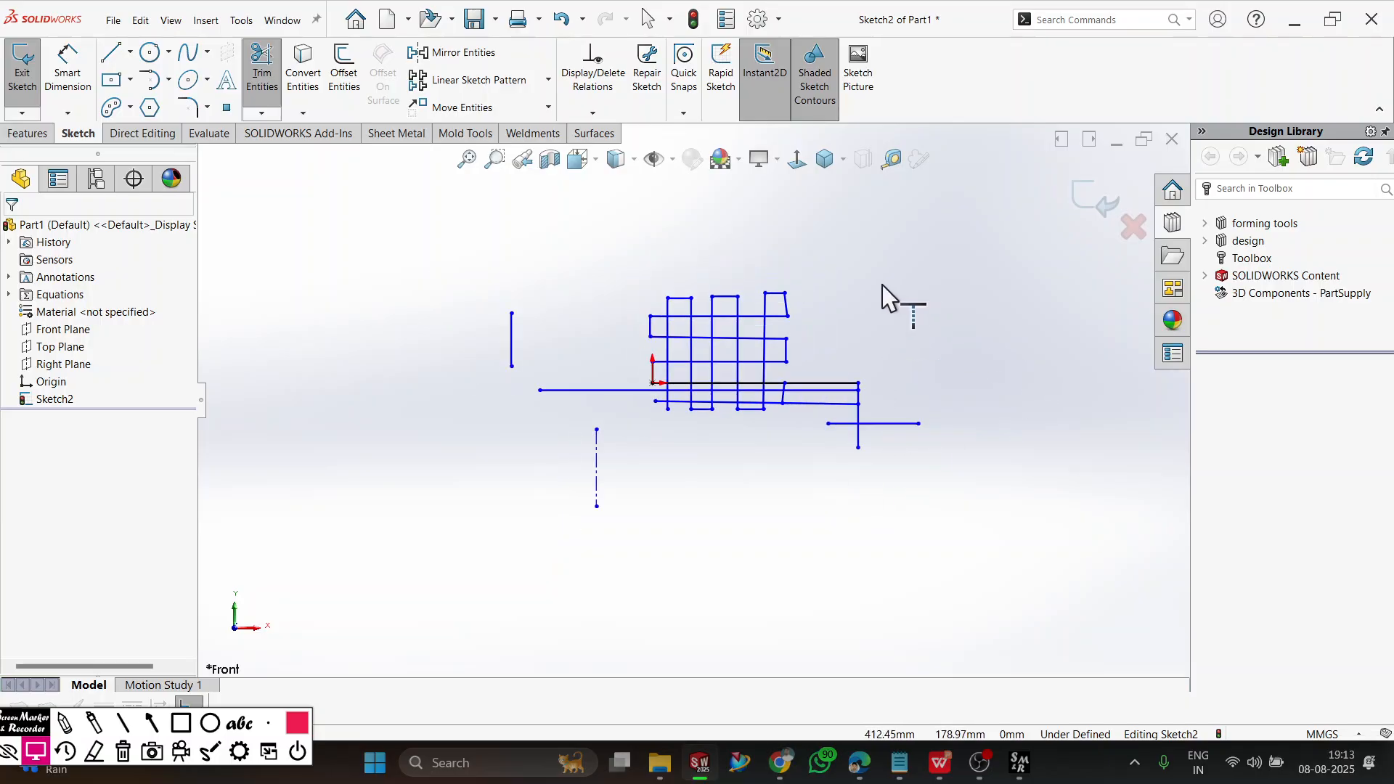
key("Escape")
key("ctrl+a")
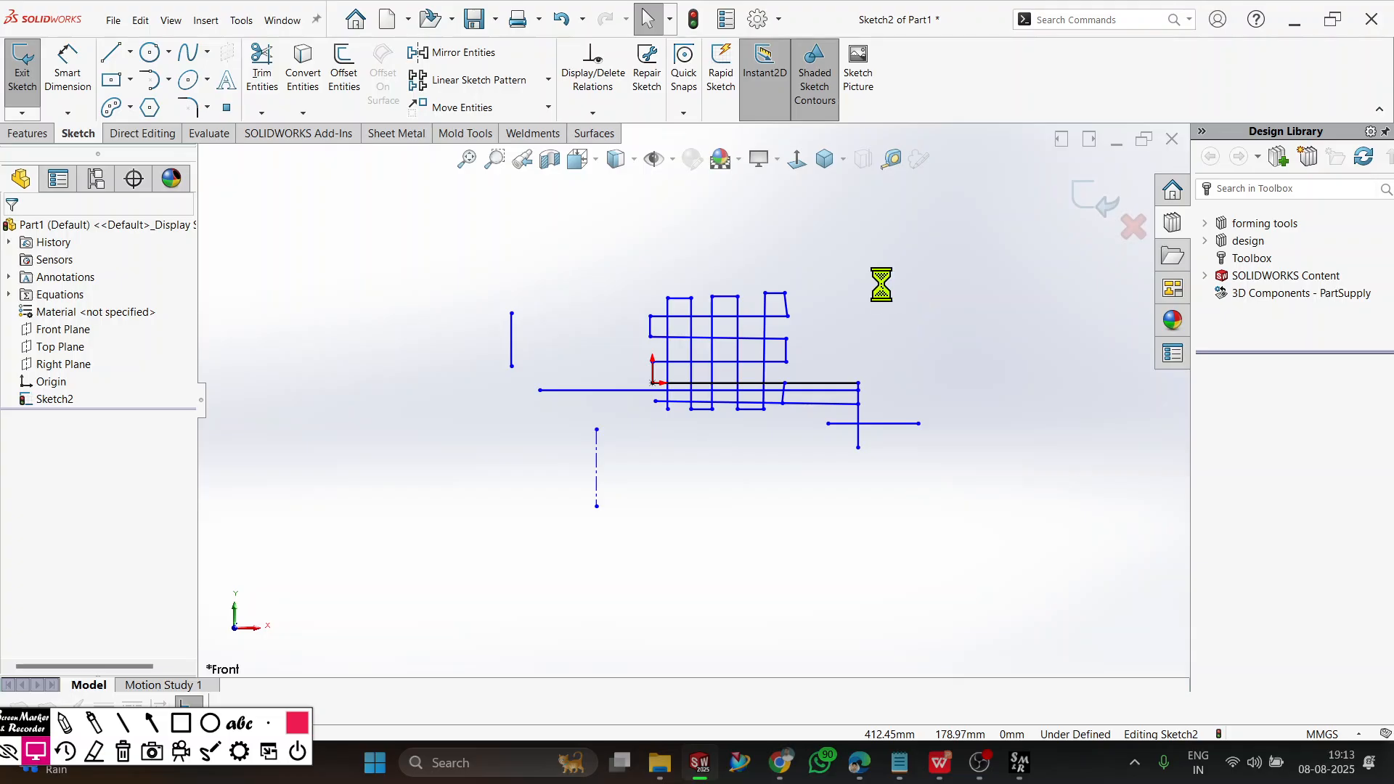
key("Delete")
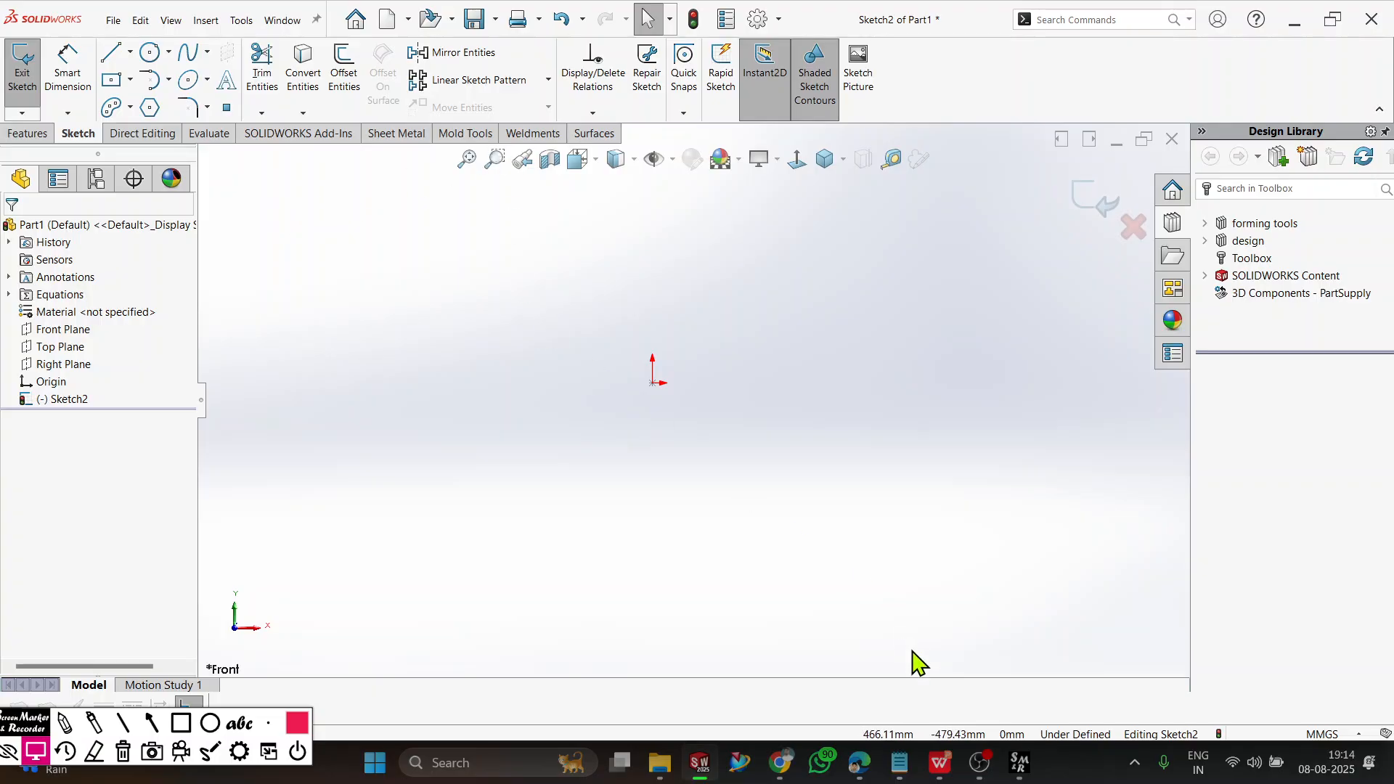
Switch to WPS Office and look through the exercise drawings in the RVM CAD FINAL WORK BOOK PDF.
left_click(939, 763)
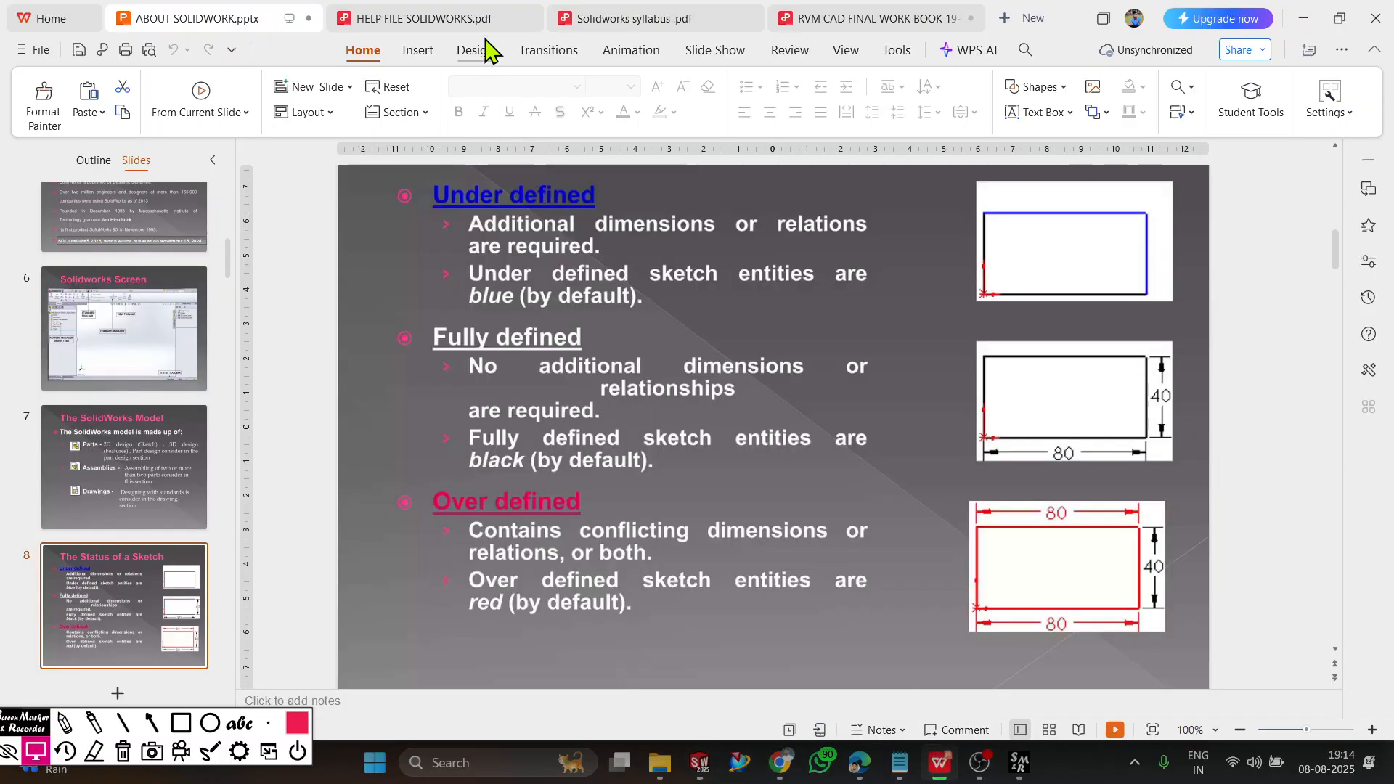
left_click(622, 19)
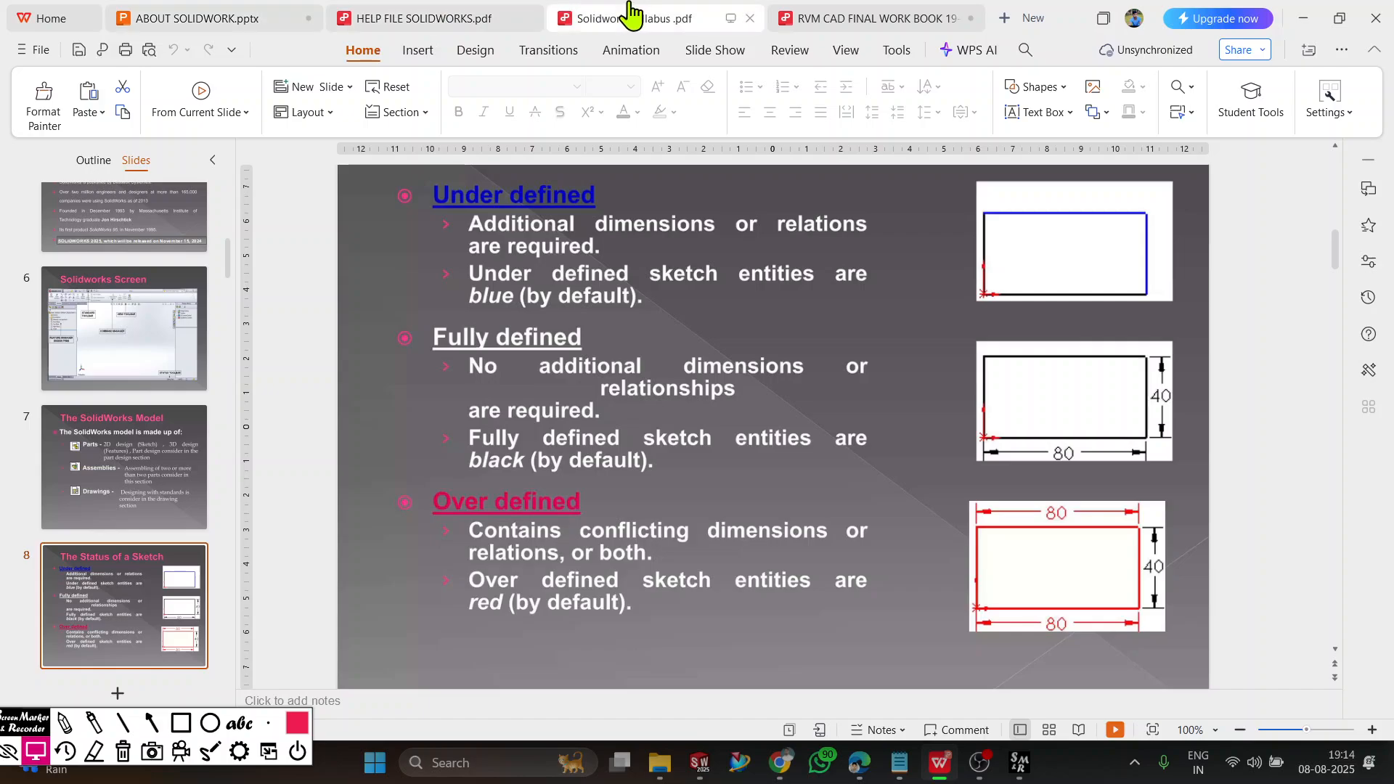
left_click(870, 19)
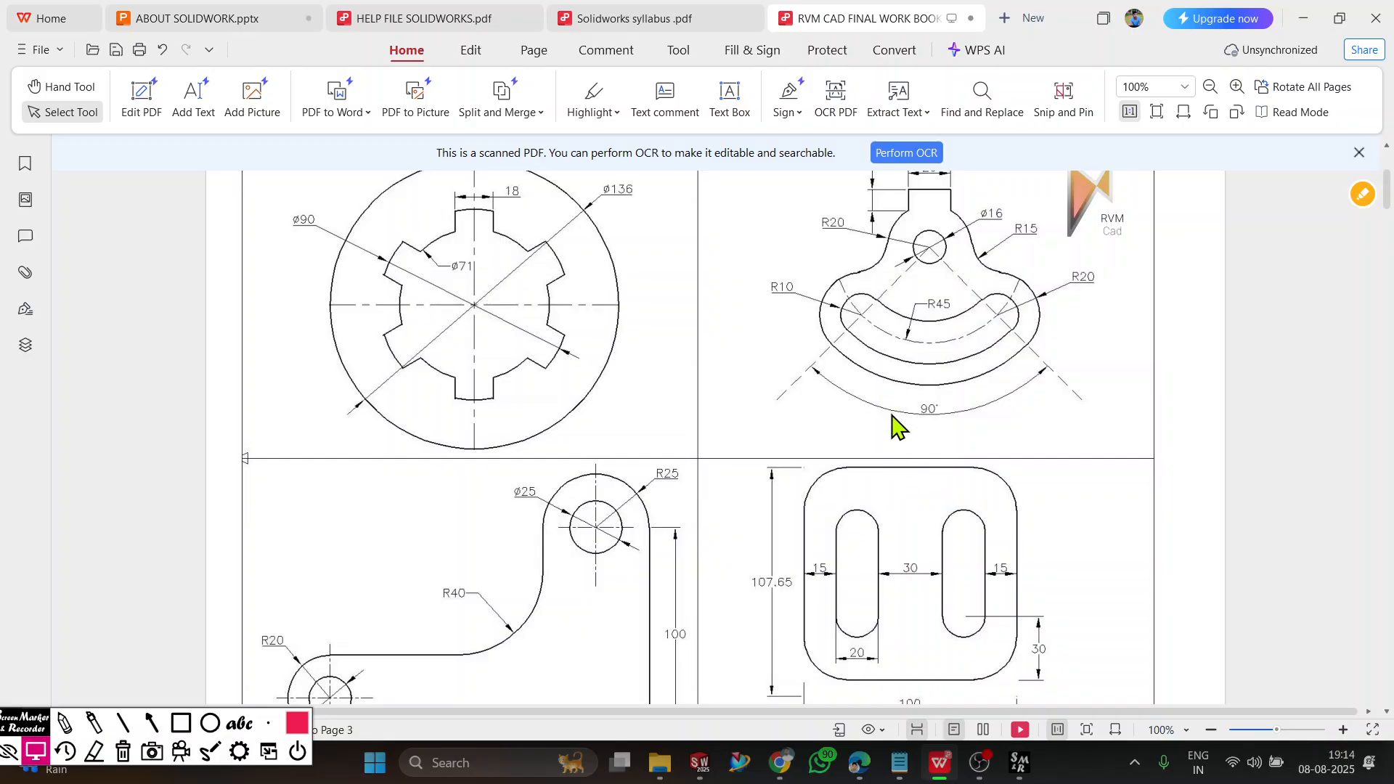
scroll(930, 541, "down", 6)
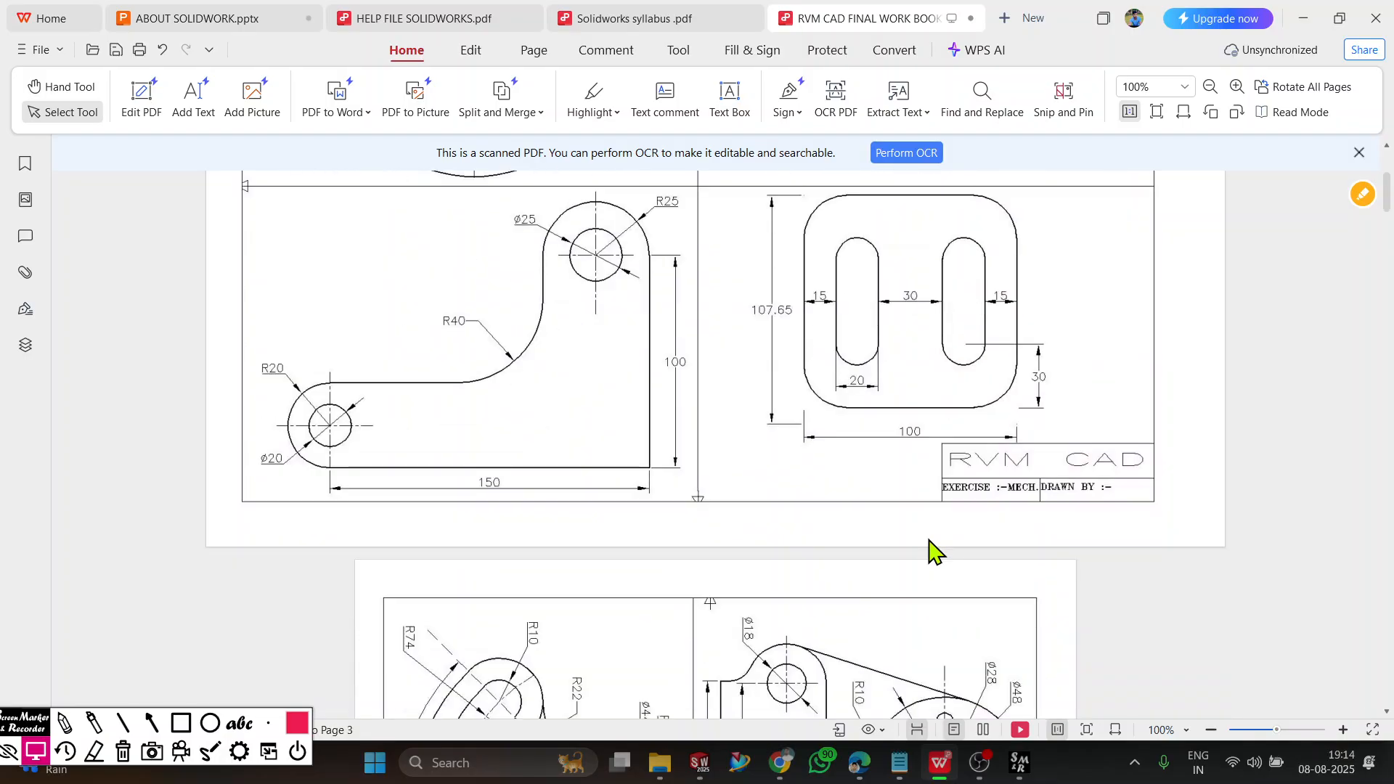
Locate the workbook exercise with the R45 curved slot, enlarge its drawing, and switch back to SOLIDWORKS.
scroll(930, 541, "up", 9)
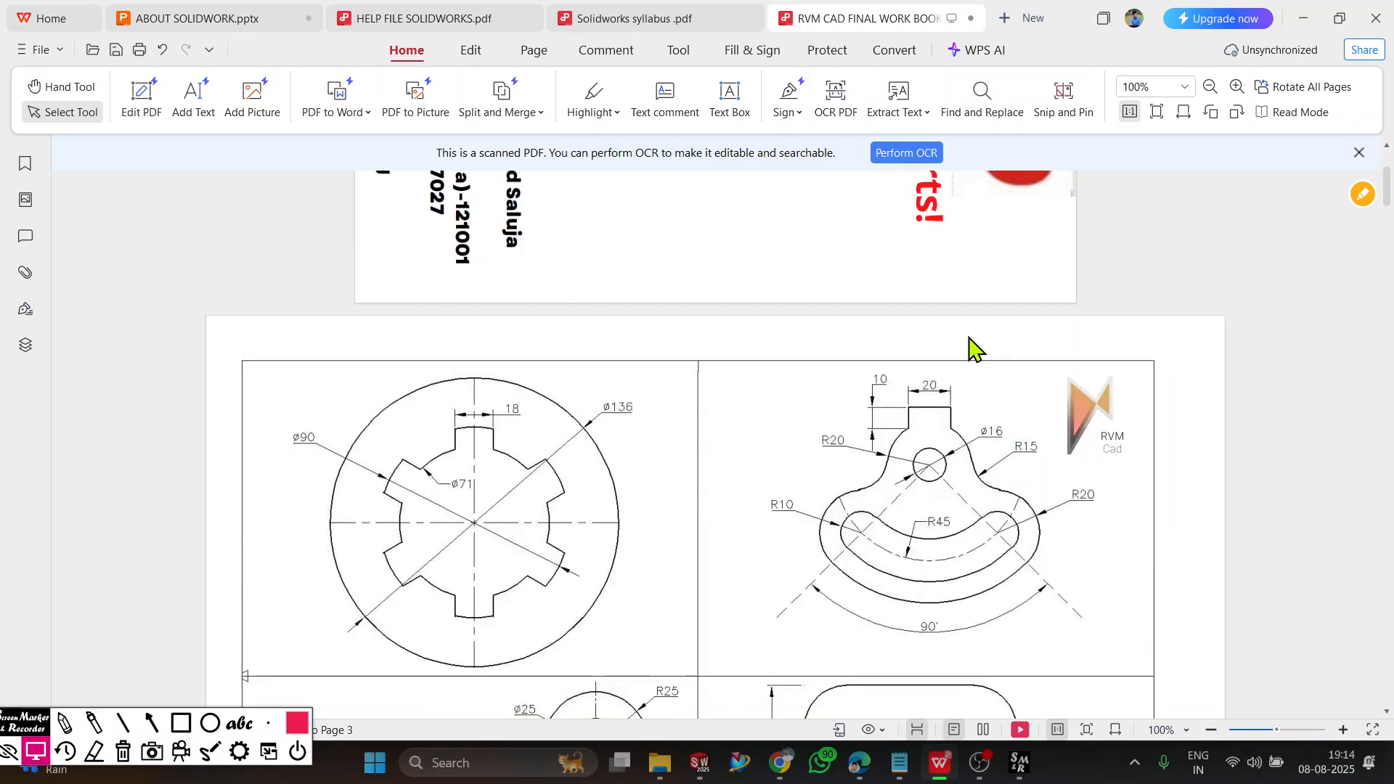
scroll(1058, 602, "up", 3, "ctrl")
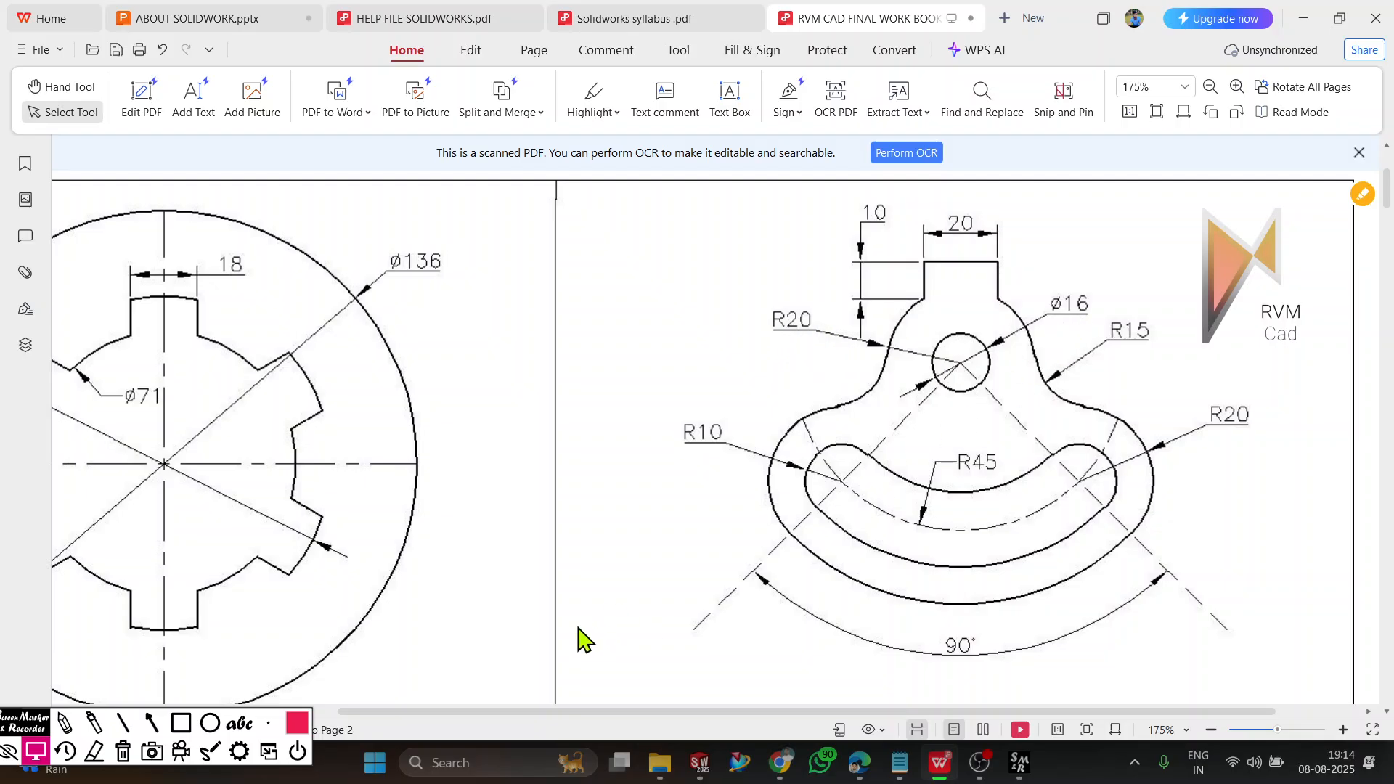
left_click(699, 762)
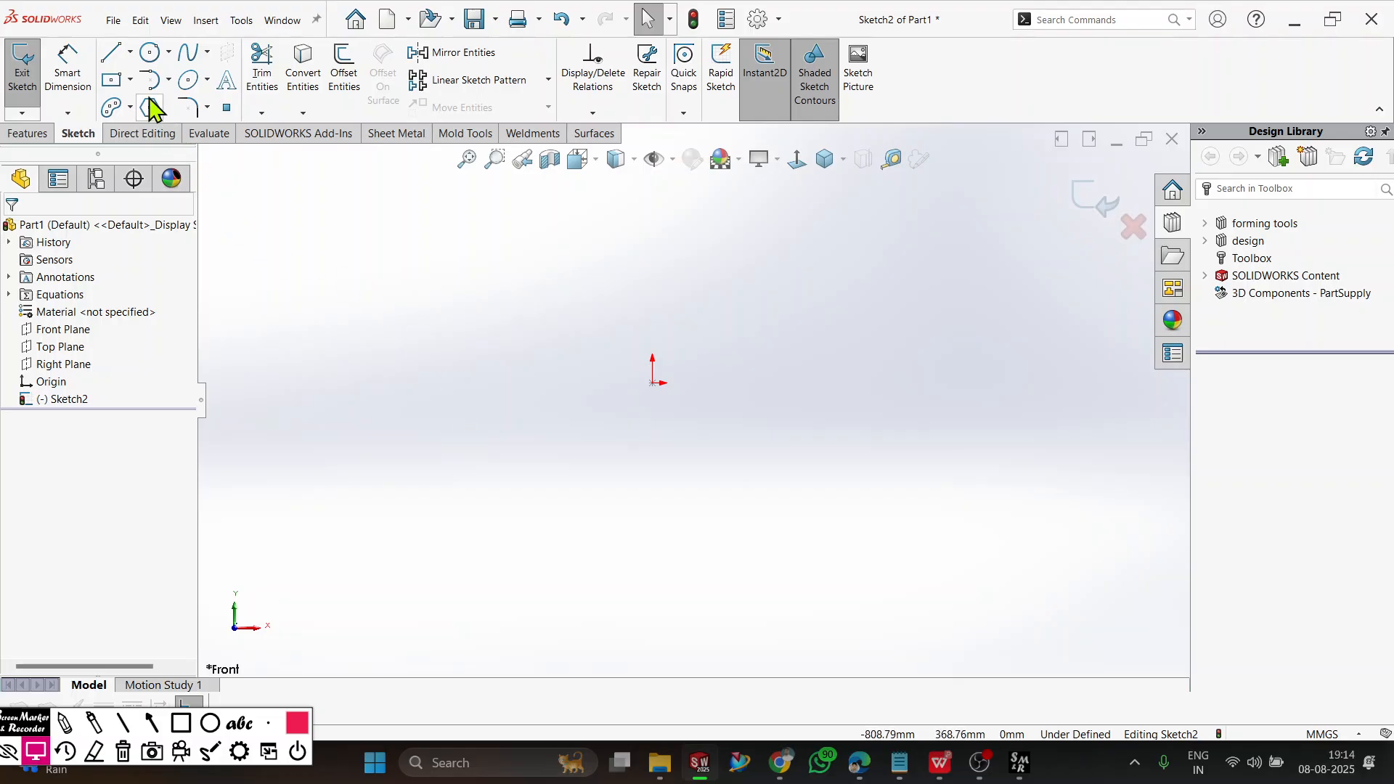
Sketch a circle of about 126 mm radius centred on the origin, plus a concentric circle 20 mm in diameter.
left_click(150, 52)
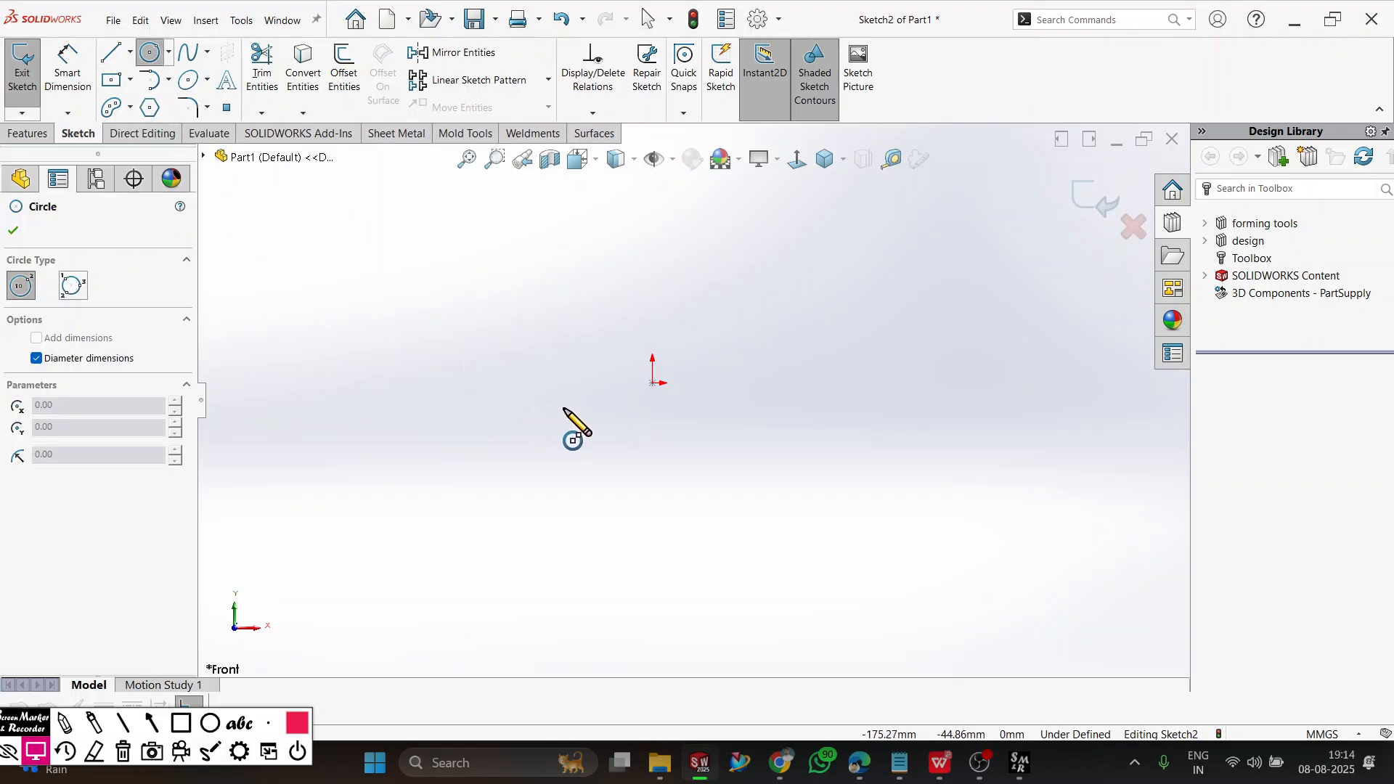
left_click(652, 383)
left_click(716, 413)
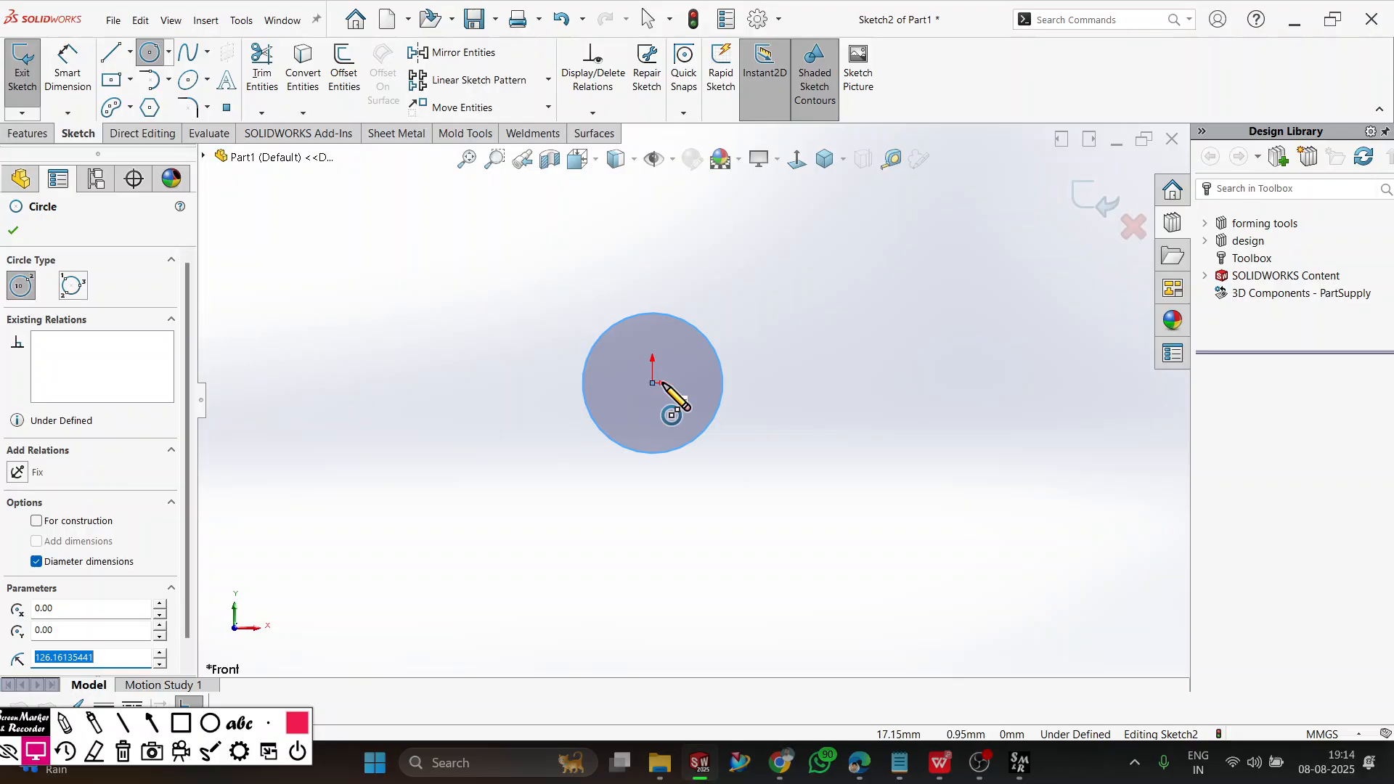
left_click(653, 383)
type("20")
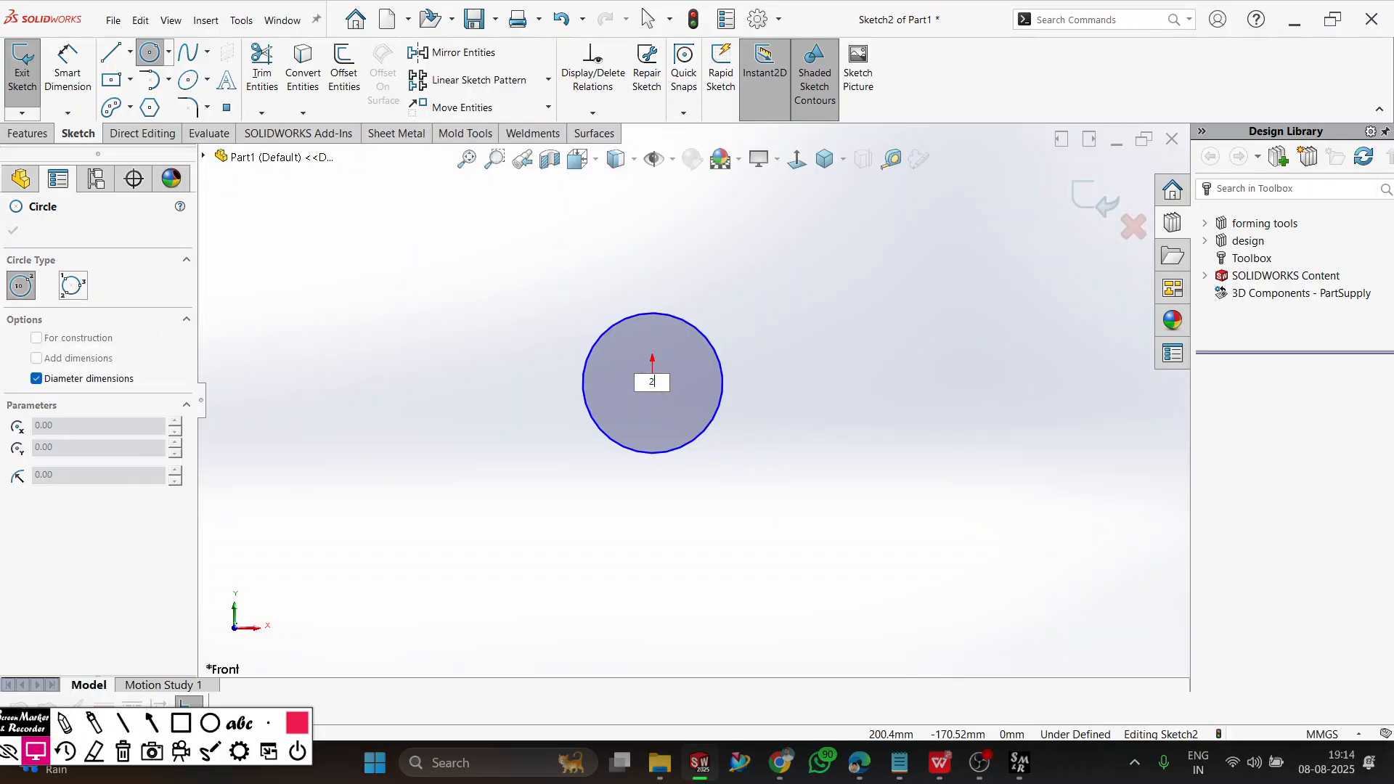
key("Return")
Dimension the outer circle and set its diameter to 40 mm.
scroll(686, 392, "down", 5)
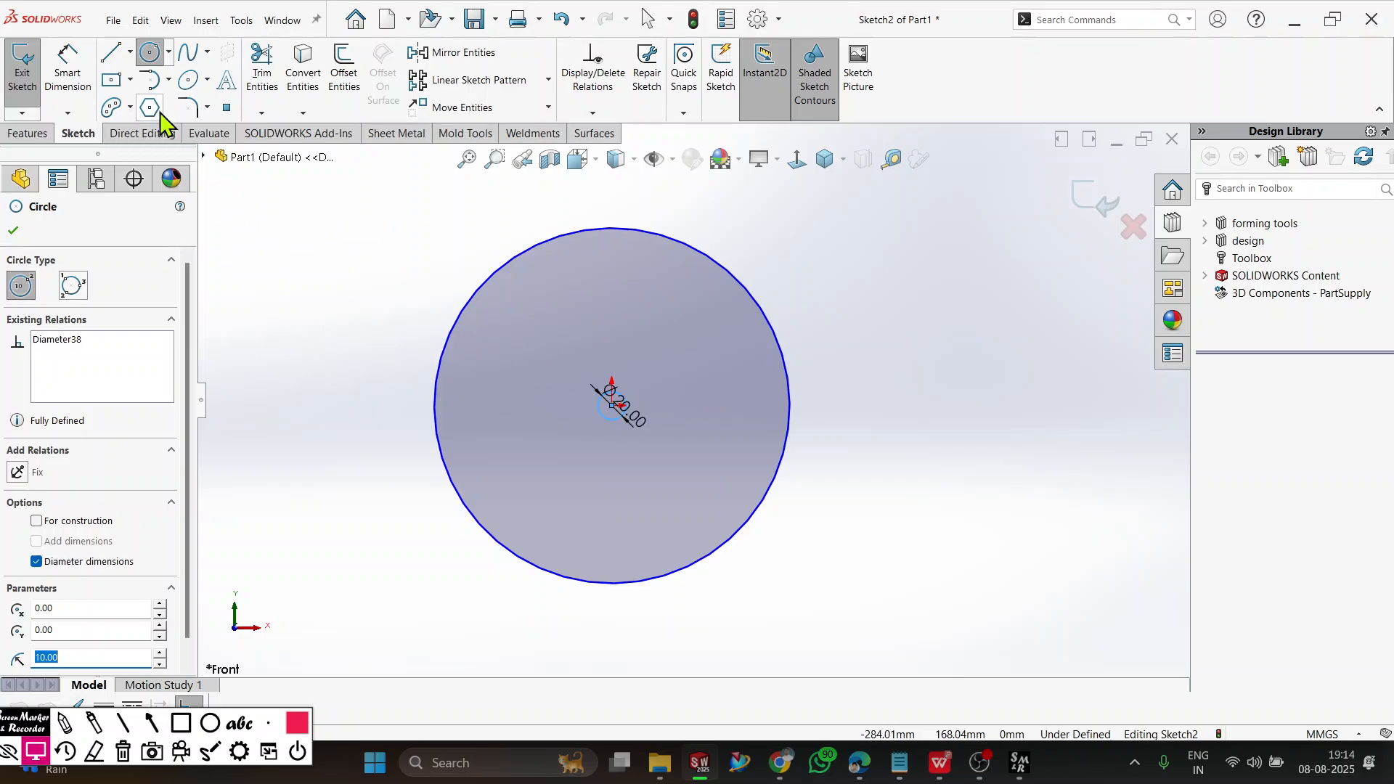
left_click(72, 74)
left_click(787, 381)
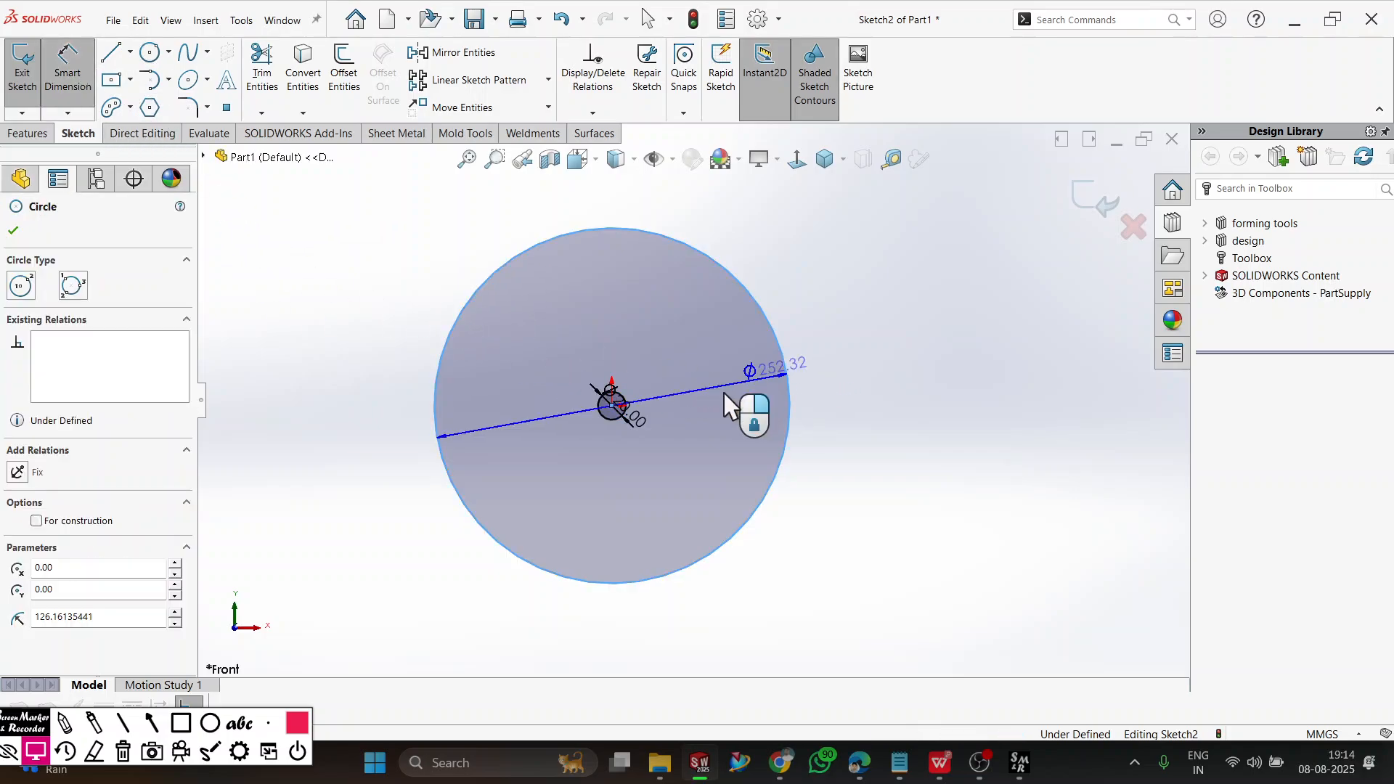
left_click(719, 403)
type("40")
key("Return")
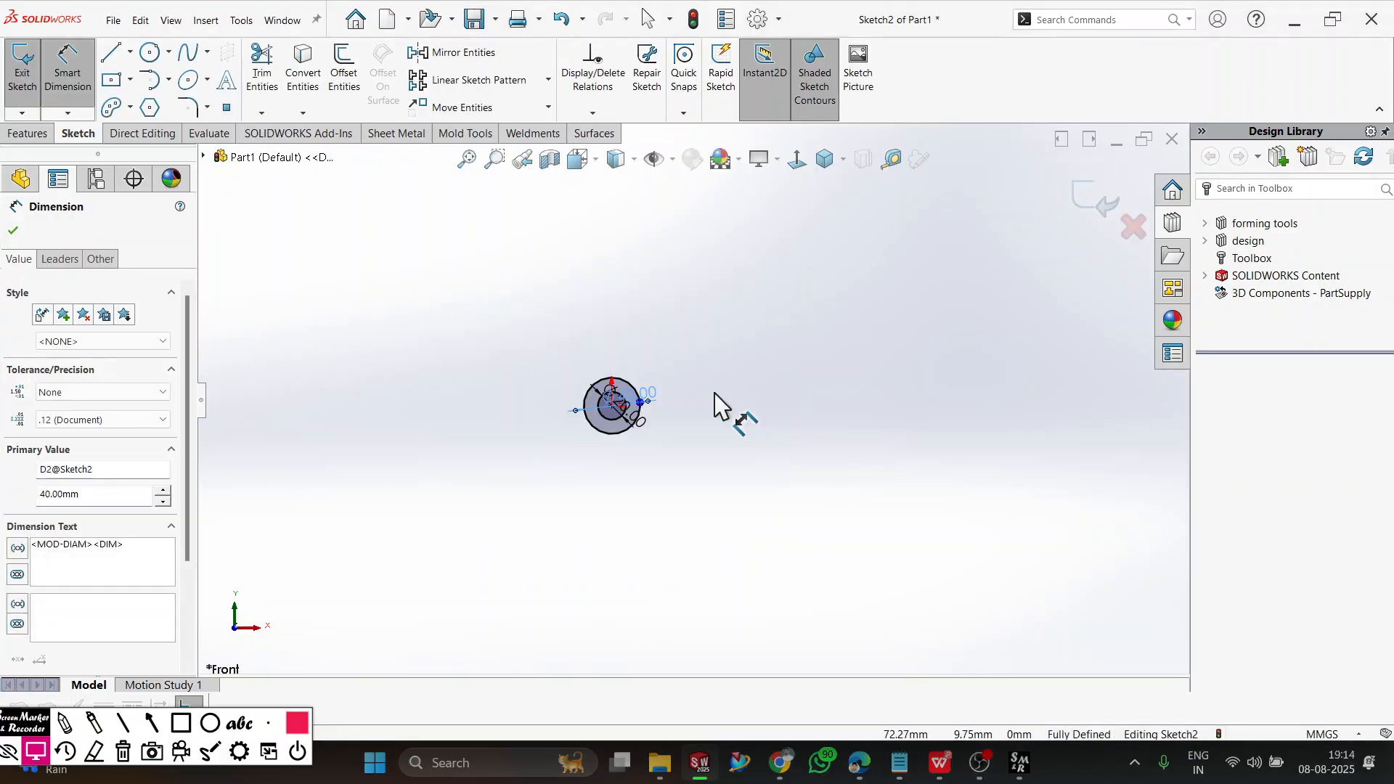
Move the diameter dimensions of both circles clear of the geometry, above and beside the circles.
scroll(633, 392, "down", 4)
scroll(642, 560, "up", 2)
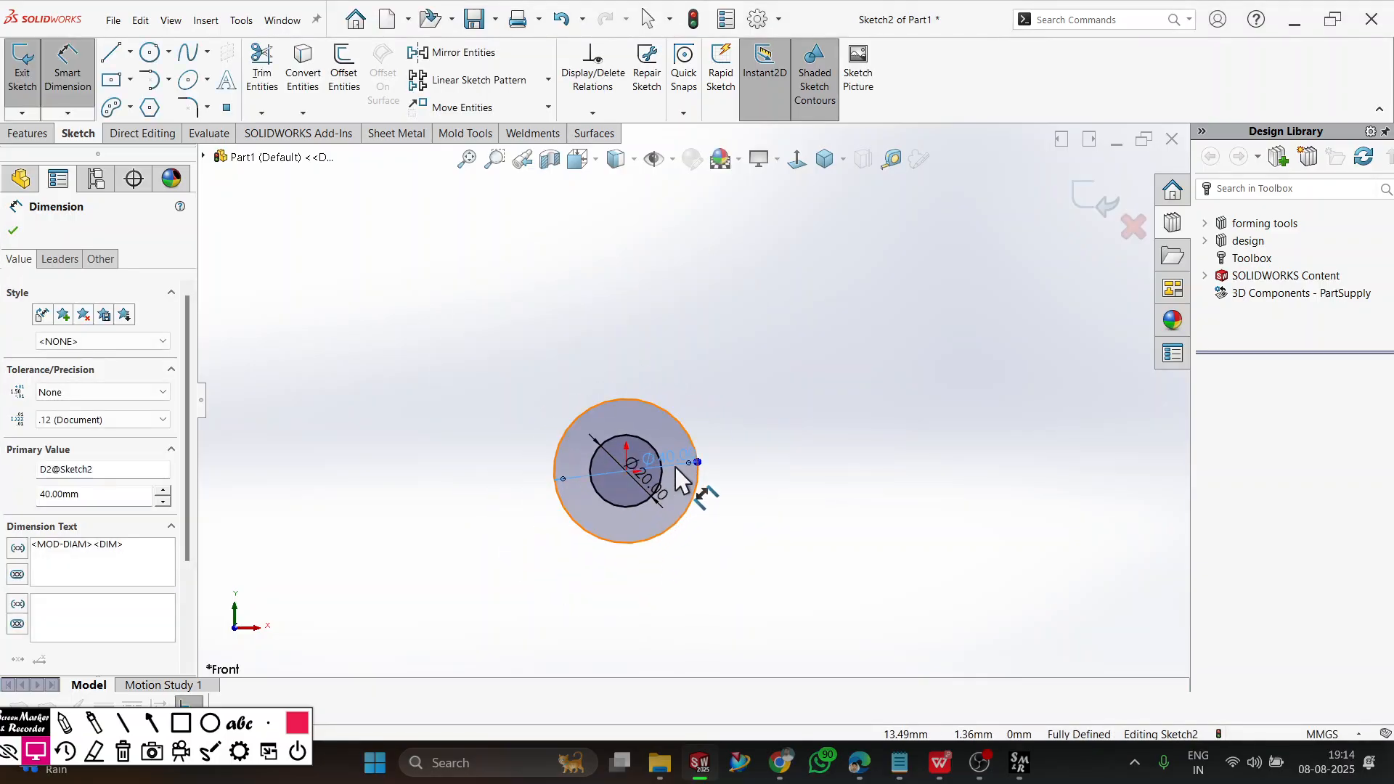
left_click_drag(674, 465, 629, 210)
left_click_drag(657, 495, 767, 296)
scroll(801, 506, "up", 2)
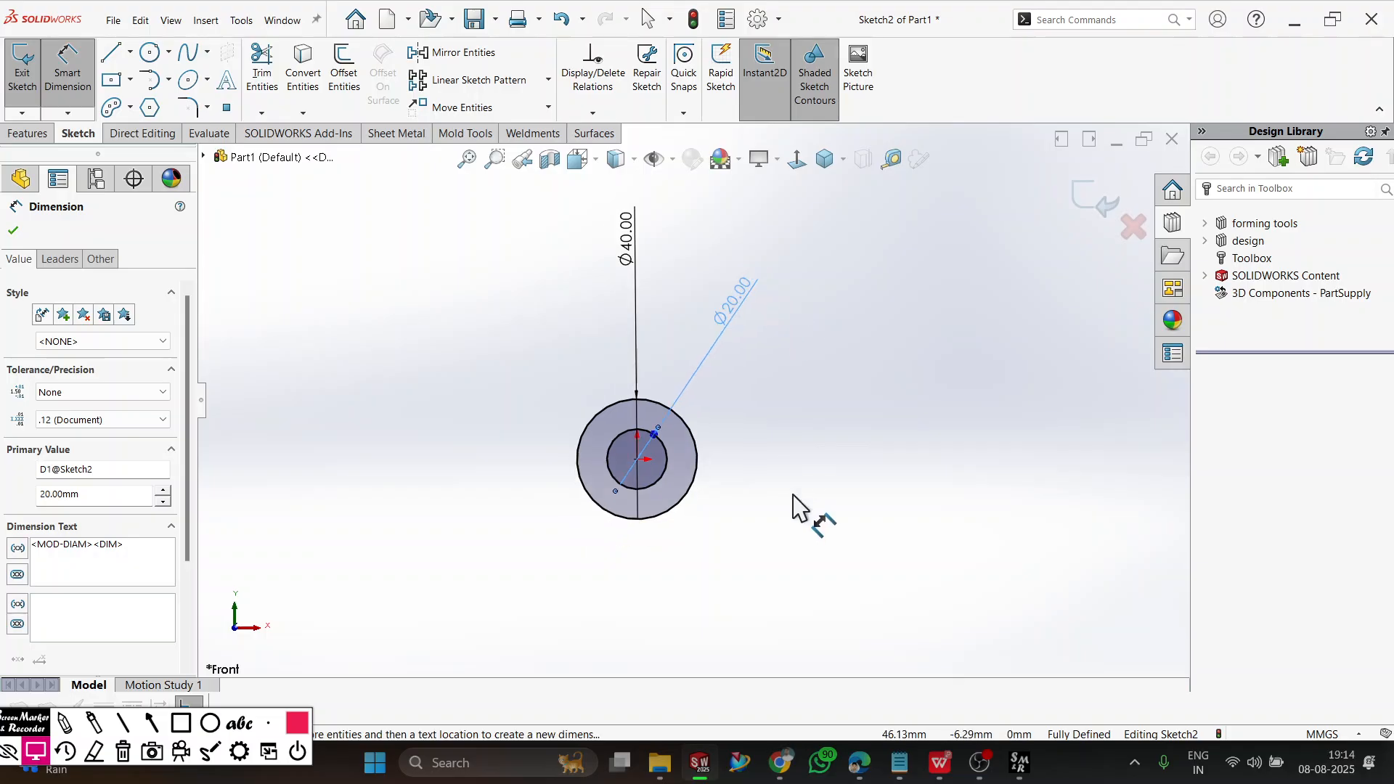
Check the workbook drawing in WPS Office, return to SOLIDWORKS, and sketch a construction line about 77 mm long from the origin down to the left.
key("alt+Tab")
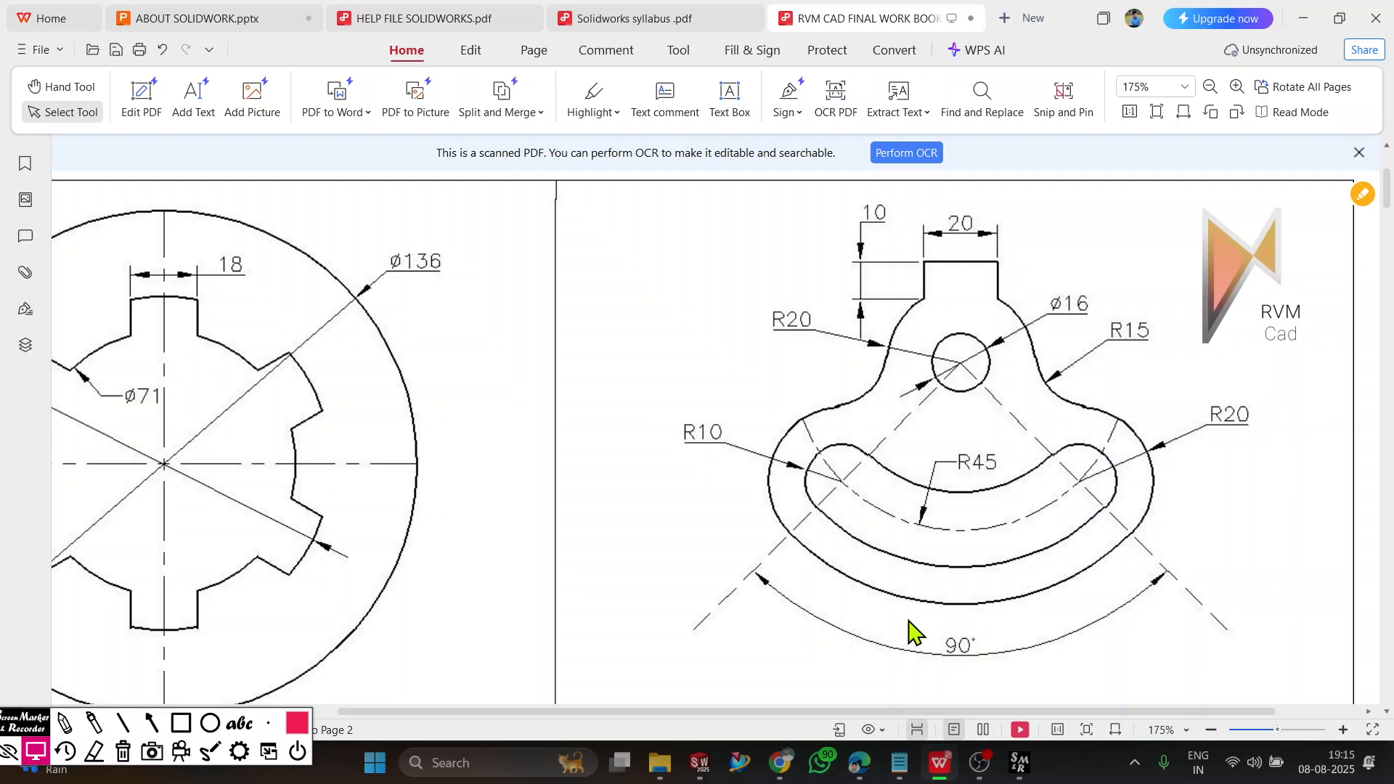
key("alt+Tab")
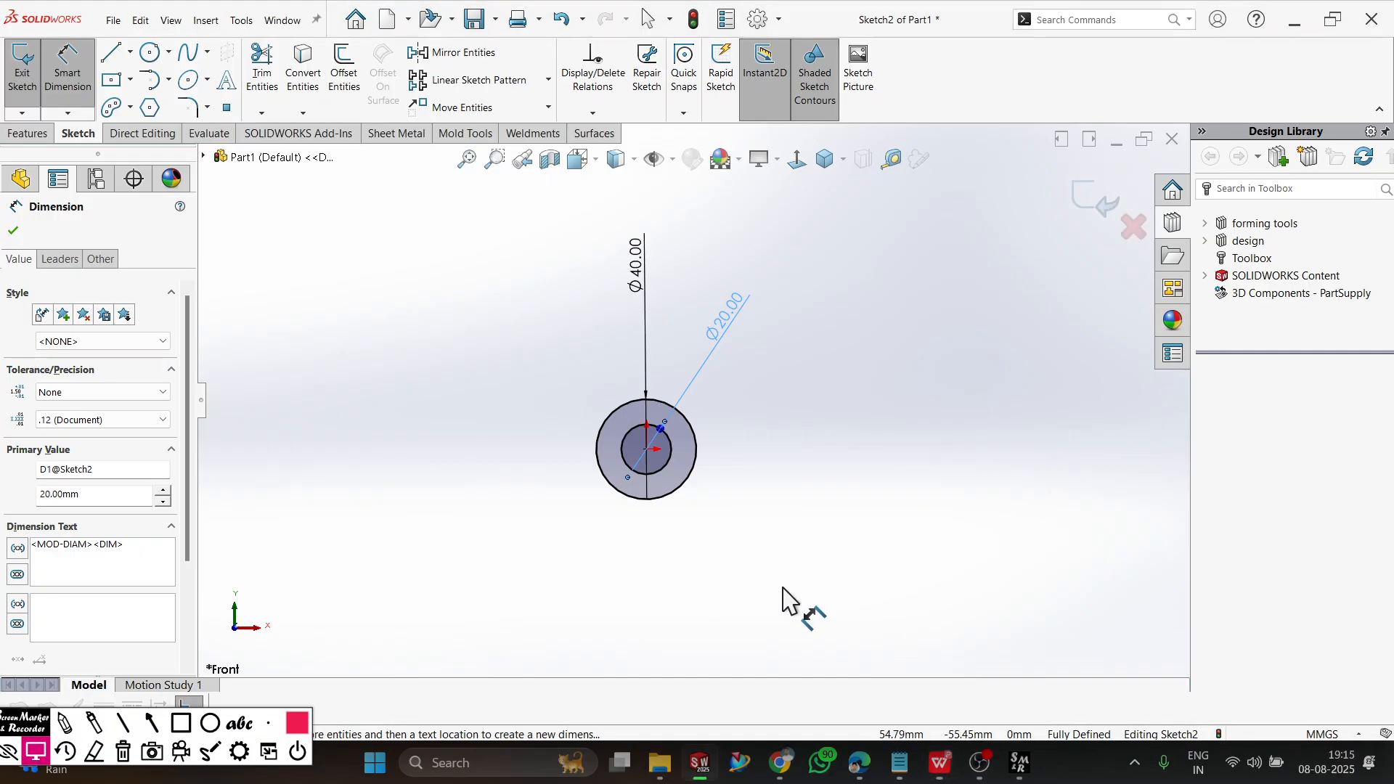
left_click(112, 53)
left_click(73, 427)
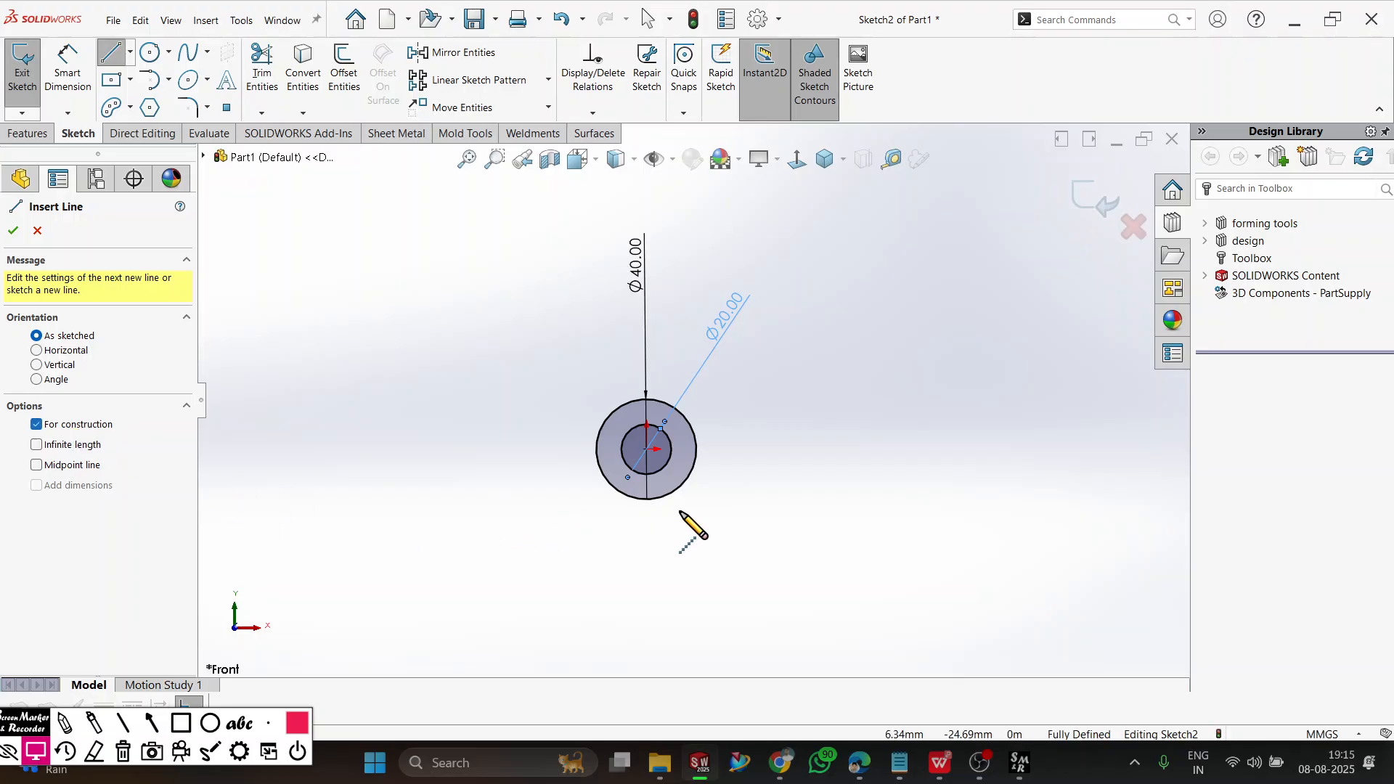
left_click(646, 449)
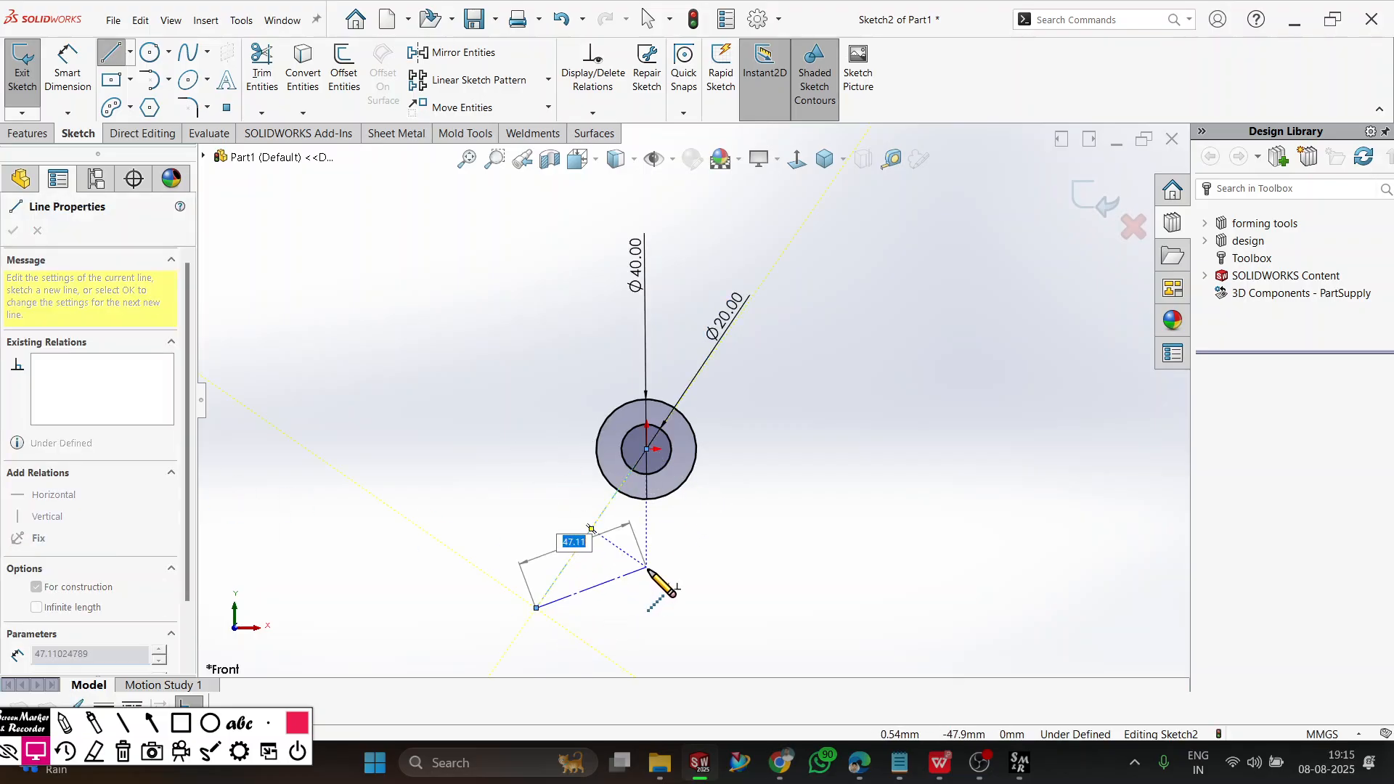
right_click(660, 568)
left_click(699, 578)
key("l")
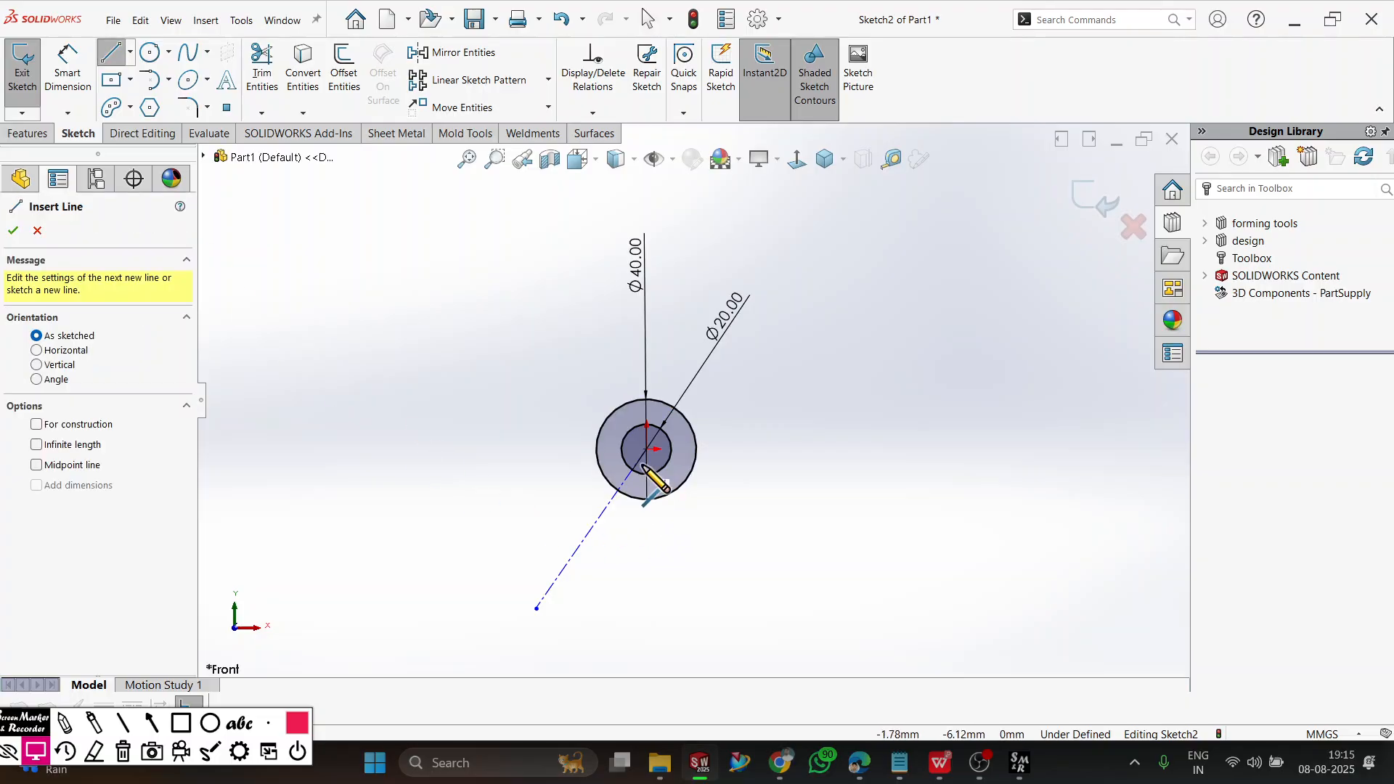
left_click(646, 454)
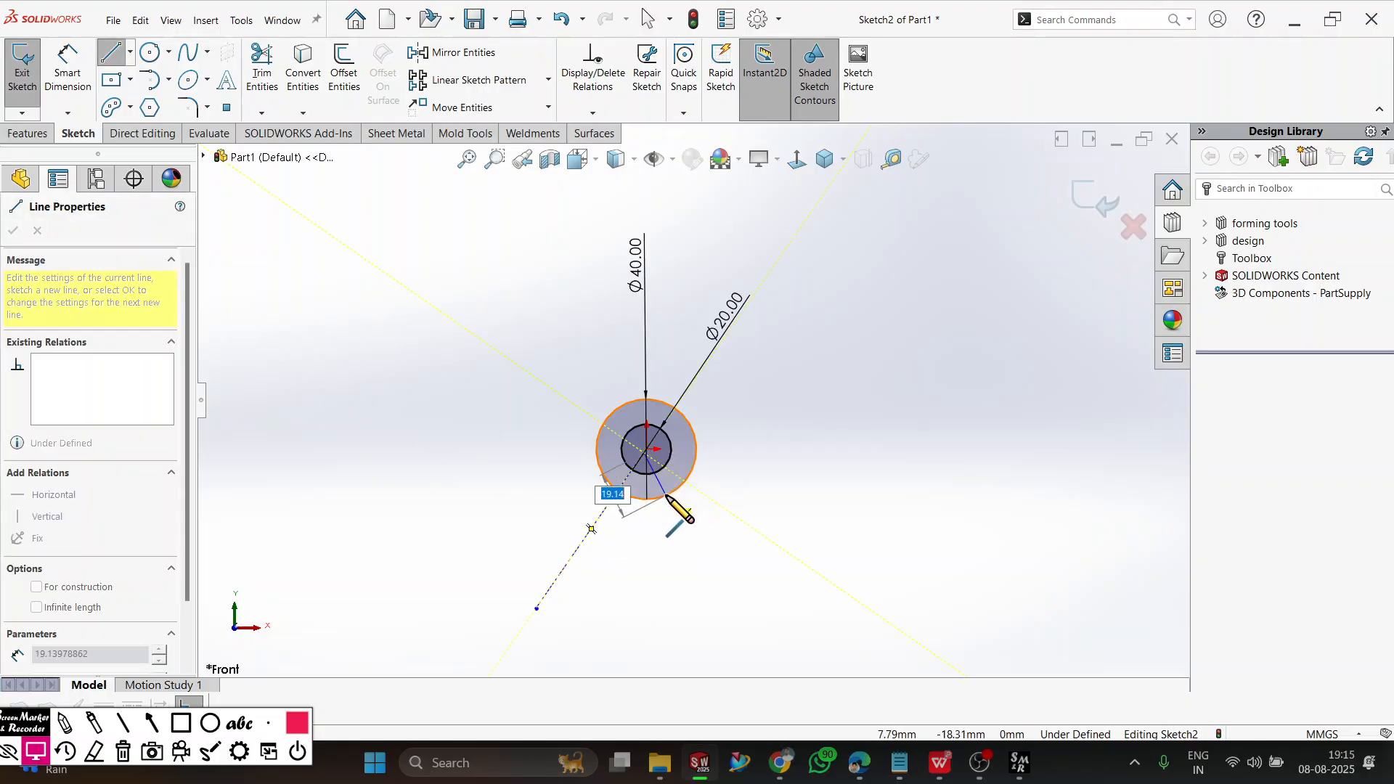
scroll(717, 521, "up", 3)
scroll(718, 531, "down", 4)
scroll(609, 192, "down", 3)
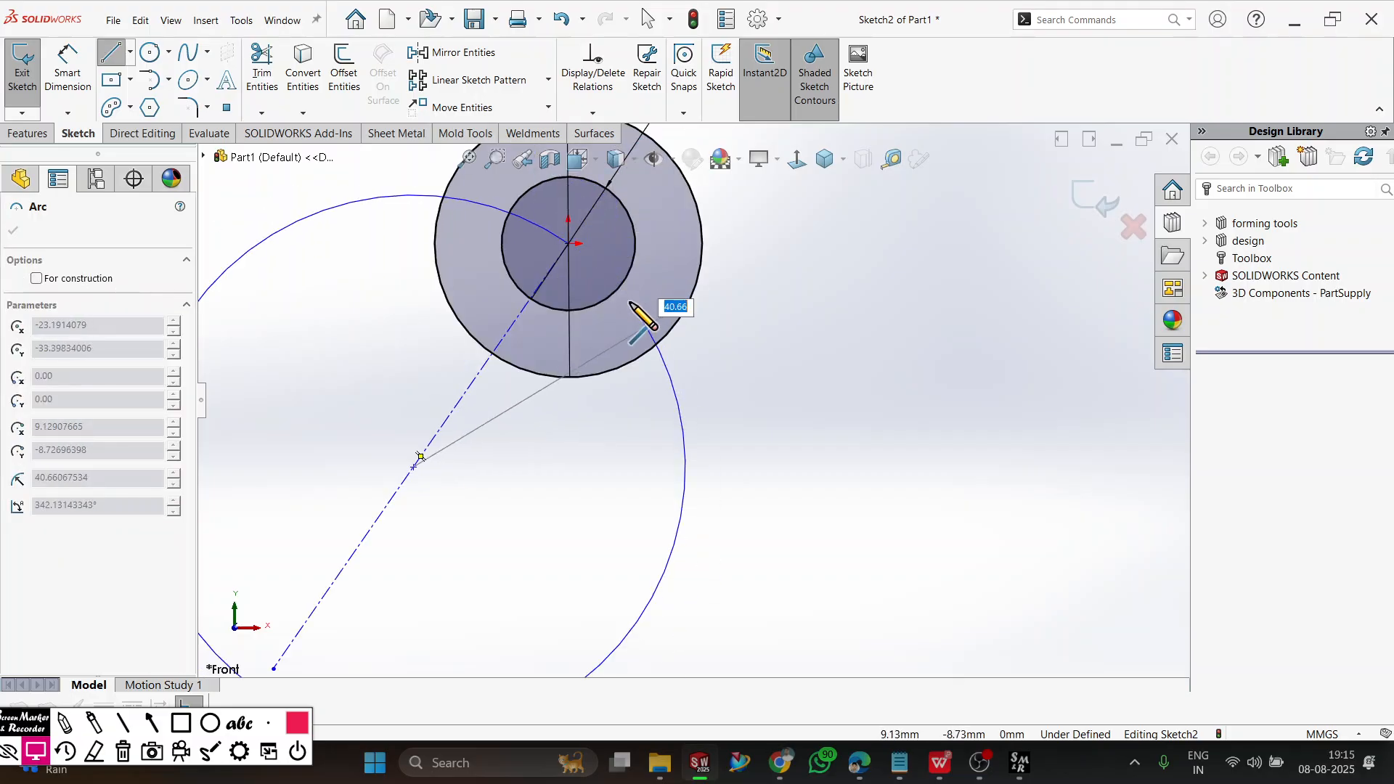
key("Escape")
Sketch a second construction line about 77 mm long from the origin down to the right.
left_click(110, 54)
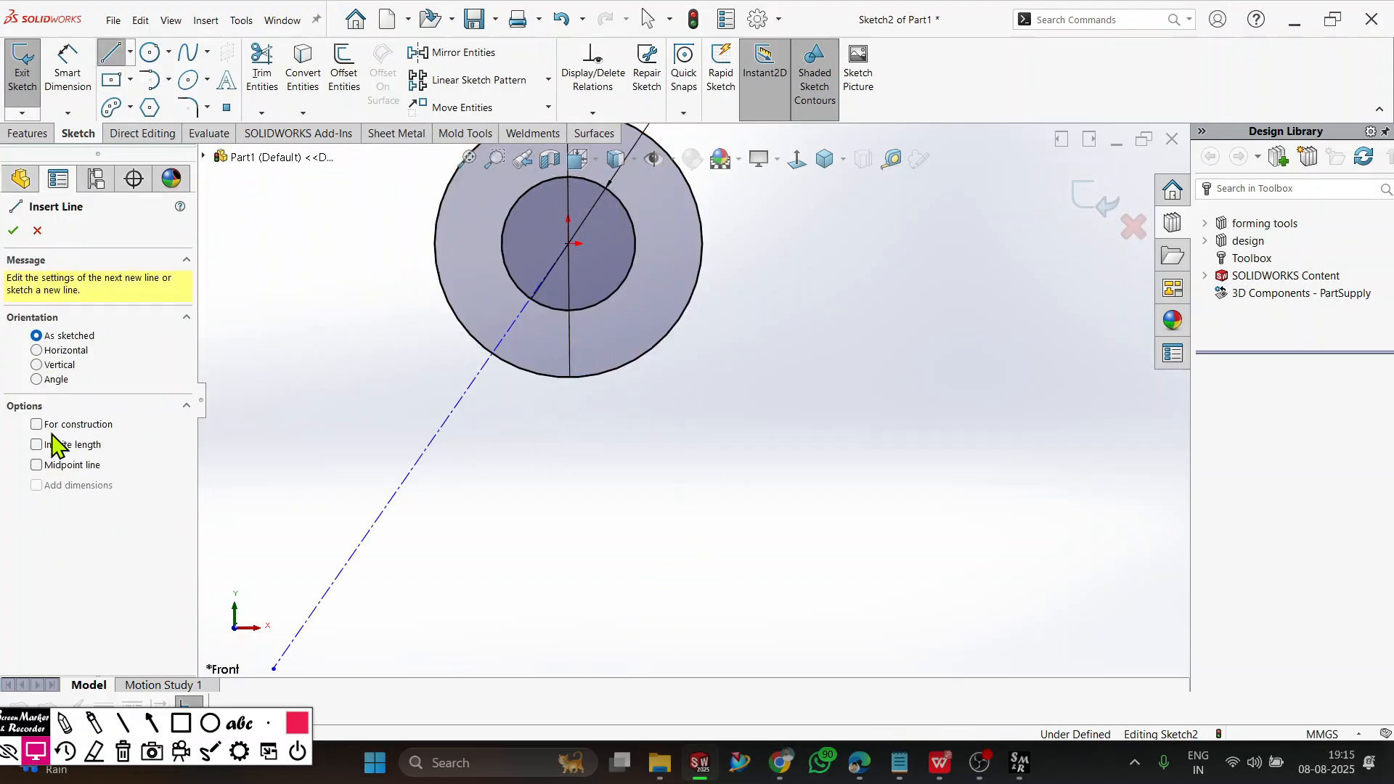
left_click(49, 427)
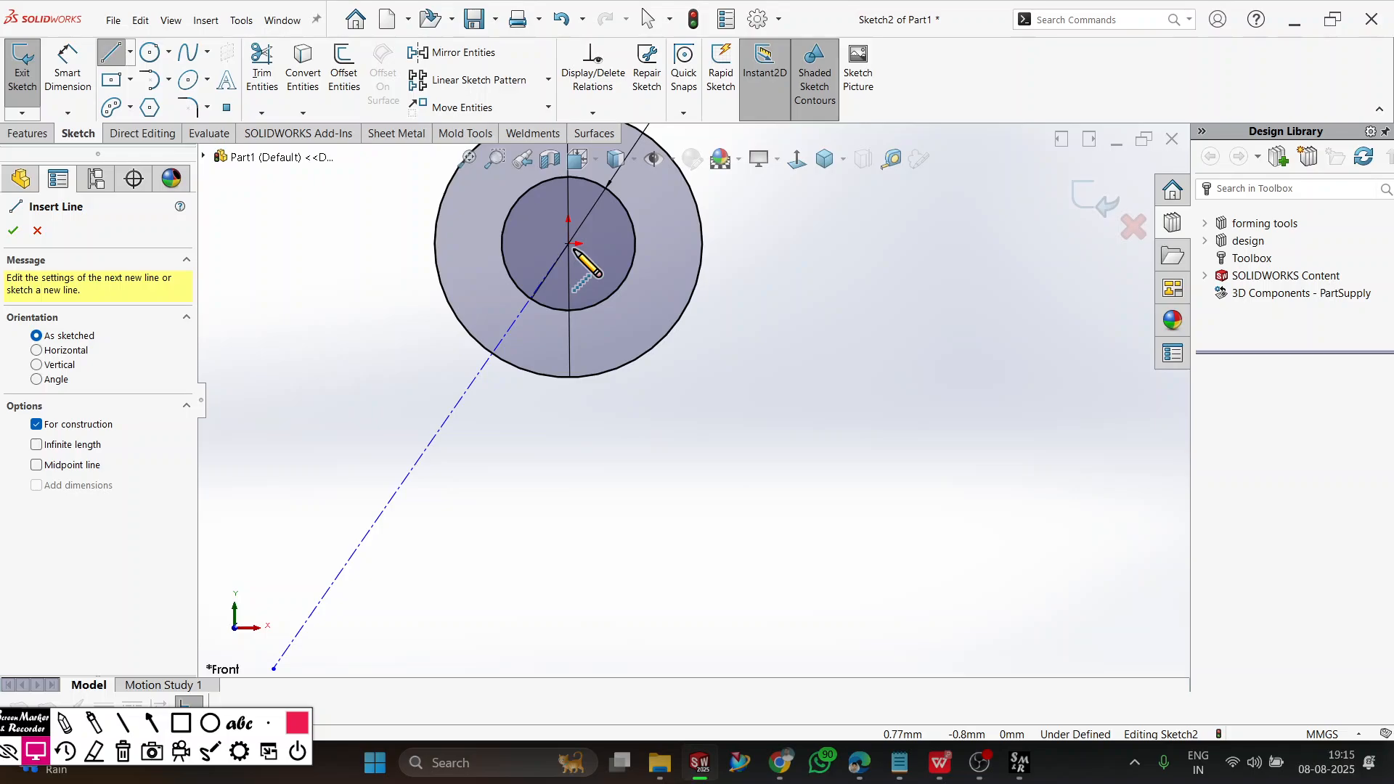
left_click(568, 244)
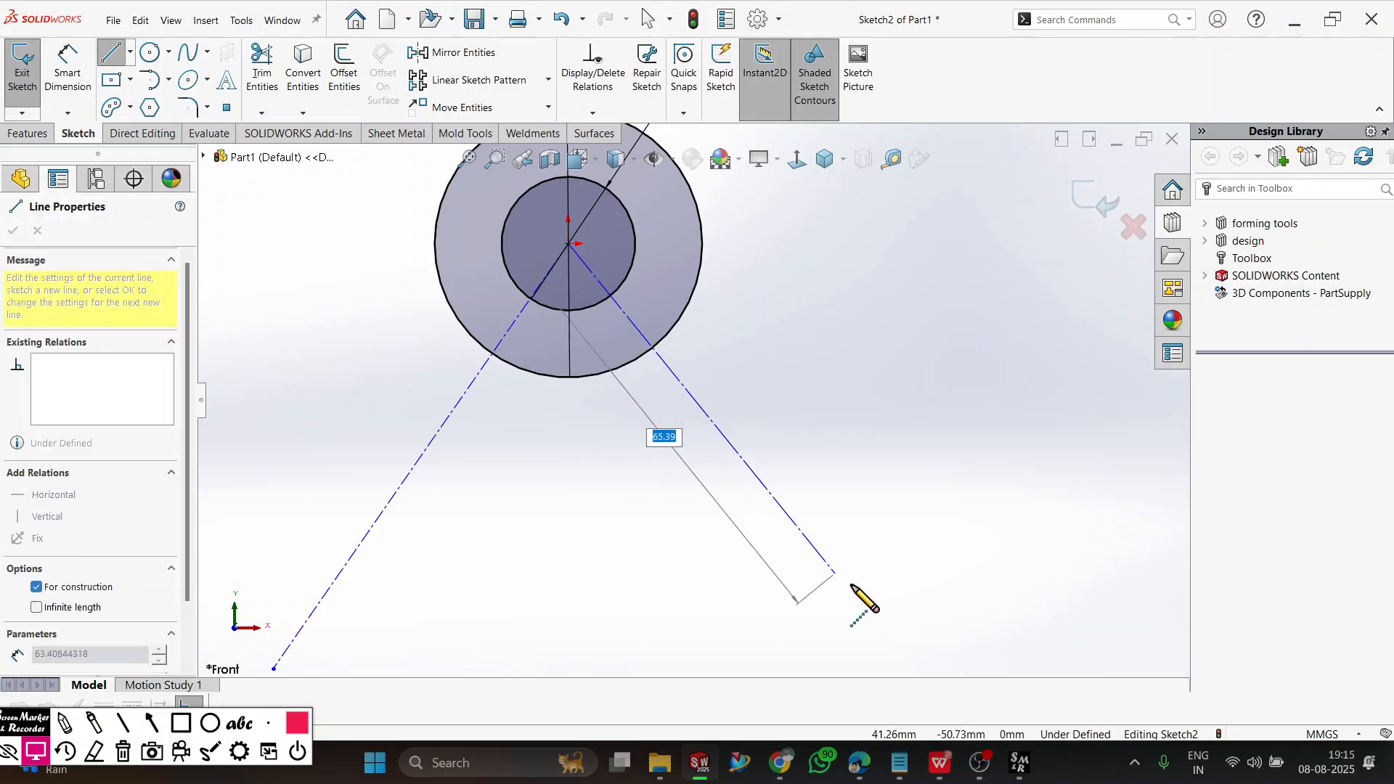
left_click(890, 642)
right_click(880, 446)
left_click(916, 462)
Dimension the angle between the two construction lines and set it to 90 degrees.
scroll(682, 541, "up", 1)
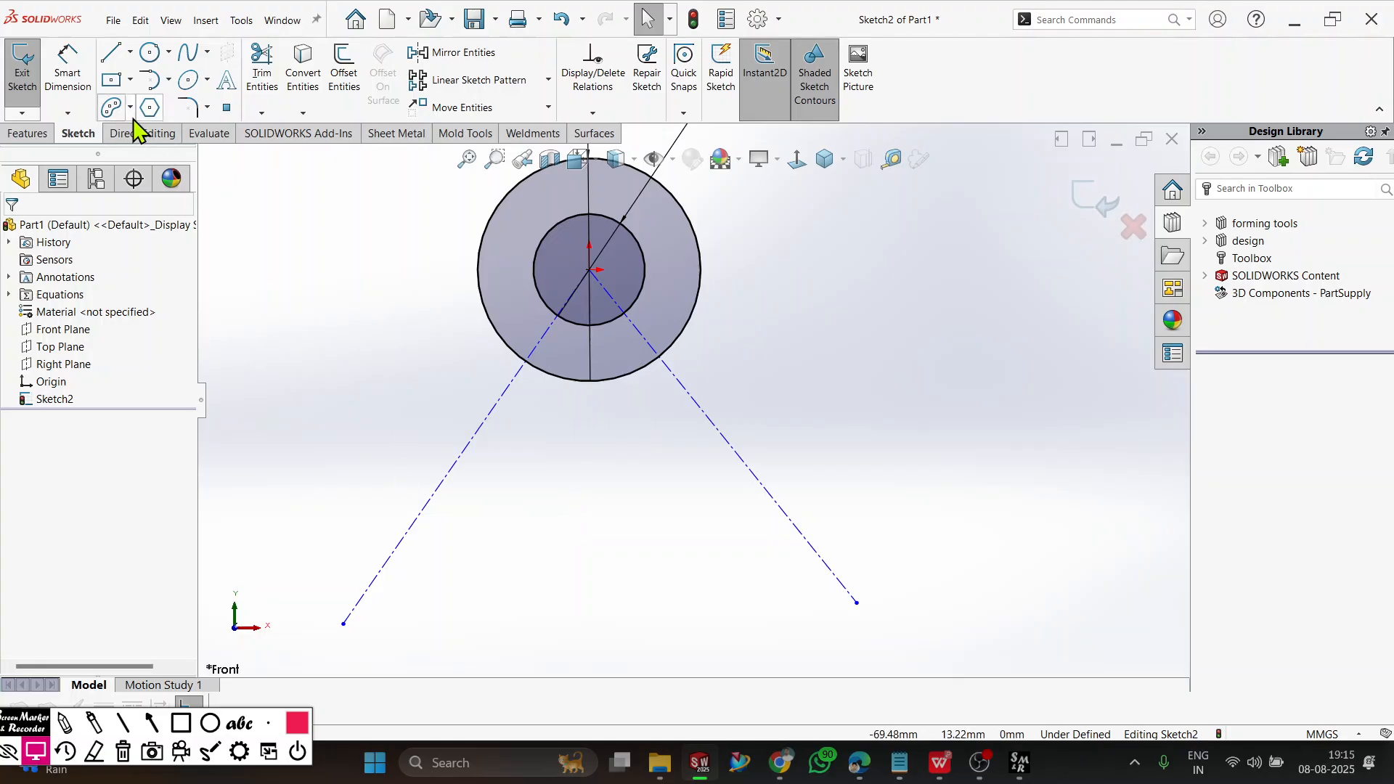
left_click(68, 72)
left_click(383, 577)
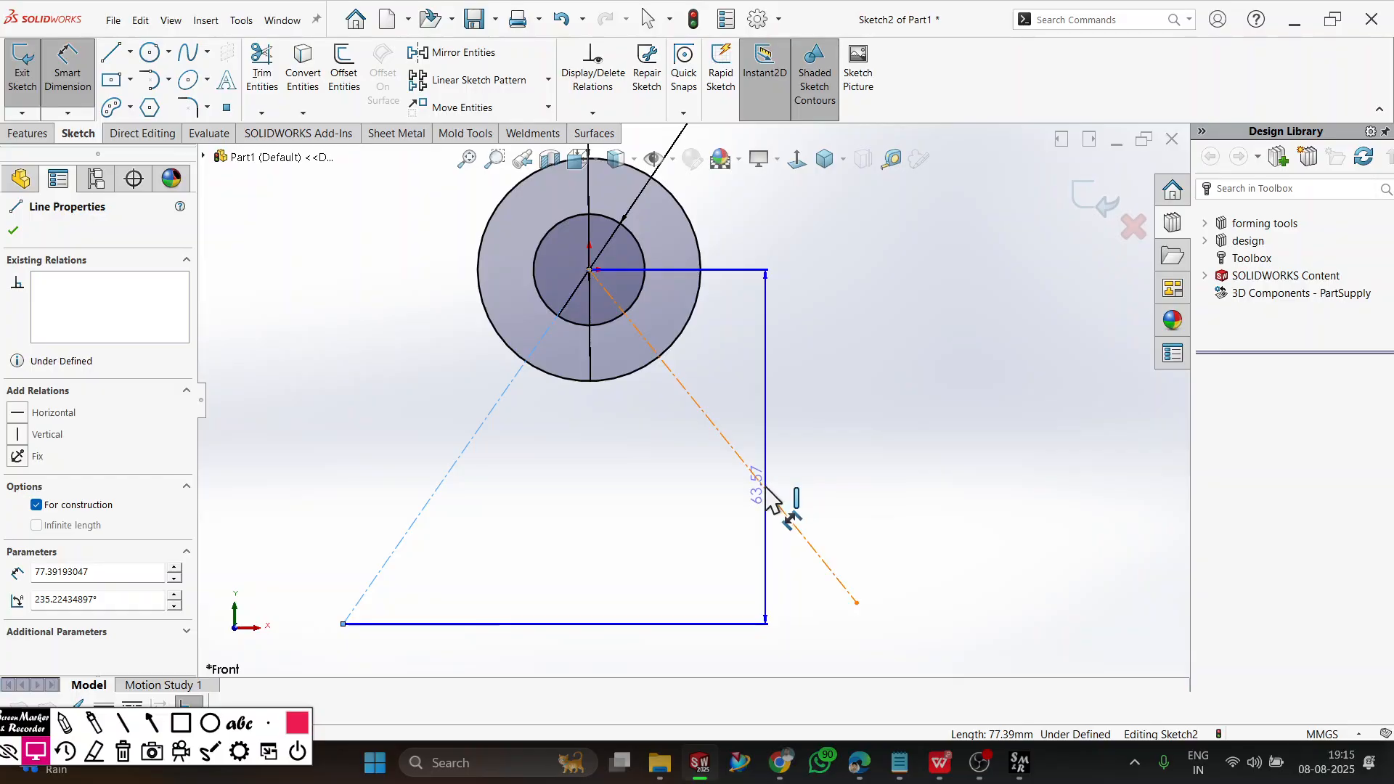
left_click(762, 485)
left_click(639, 579)
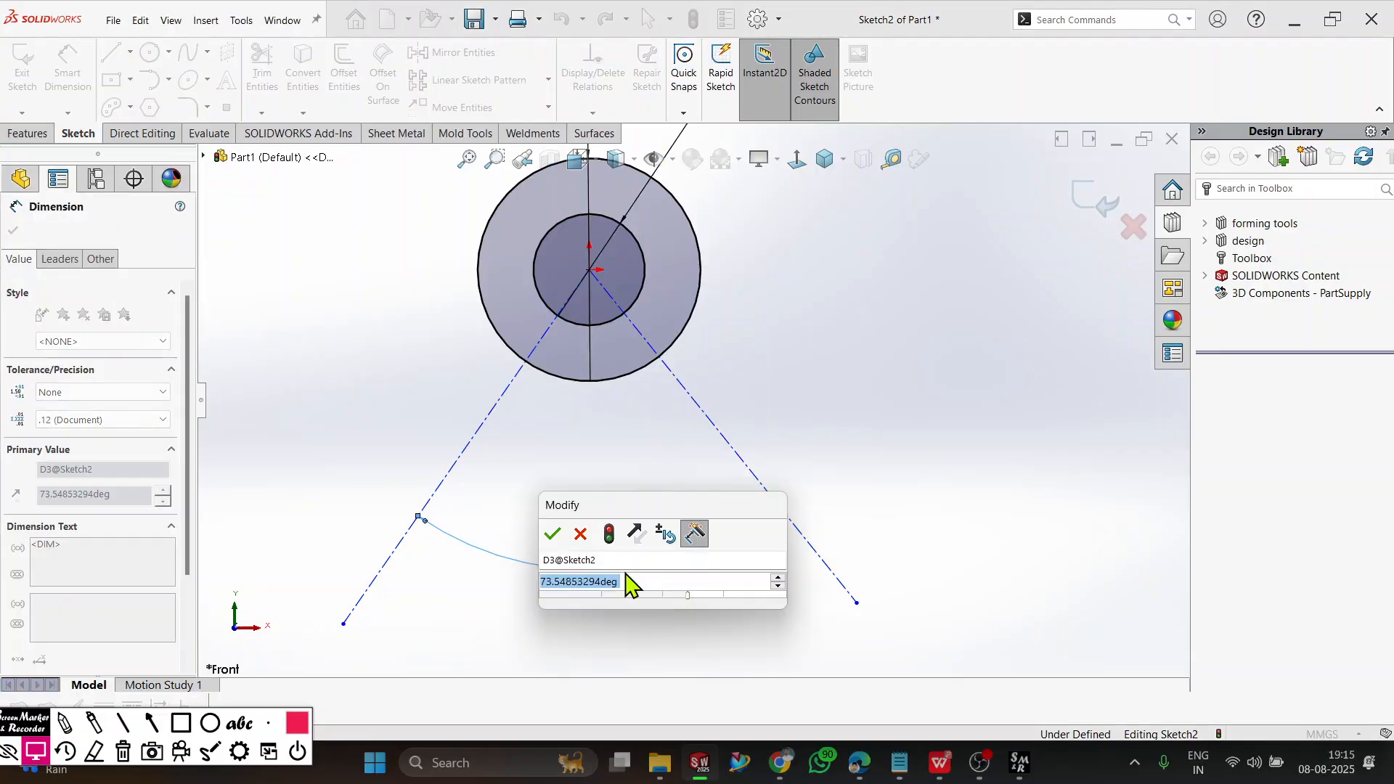
type("90")
key("Return")
left_click(628, 581)
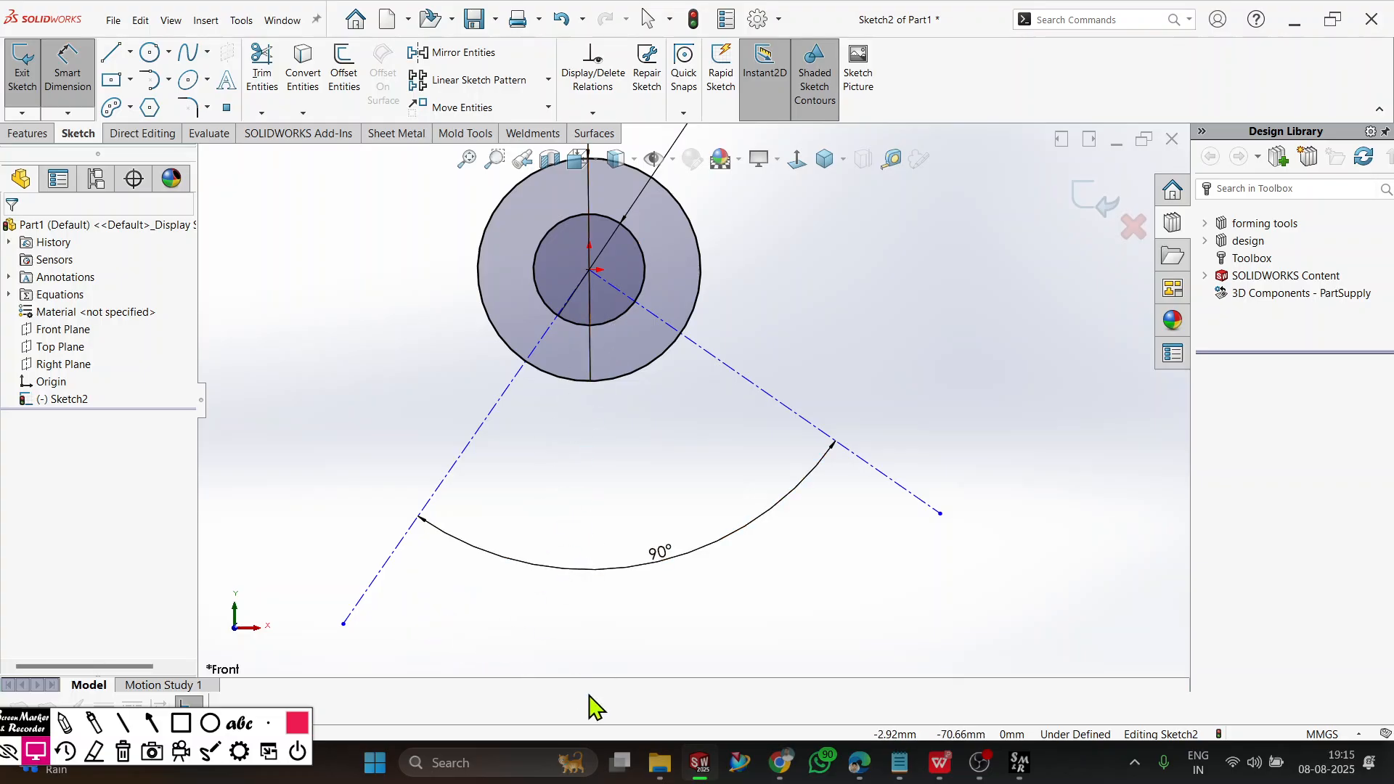
Dimension the angle between the left construction line and the vertical through the origin as 45 degrees.
left_click(377, 577)
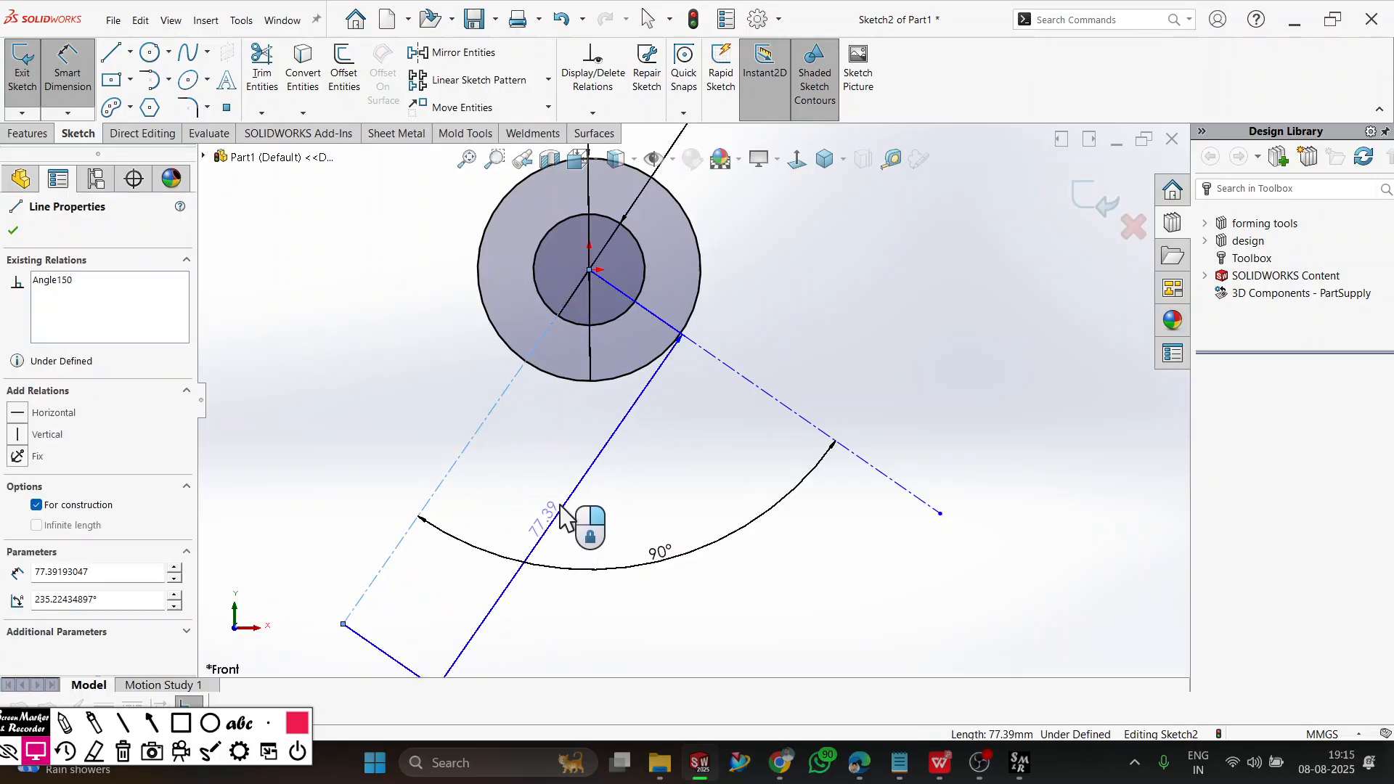
left_click(589, 270)
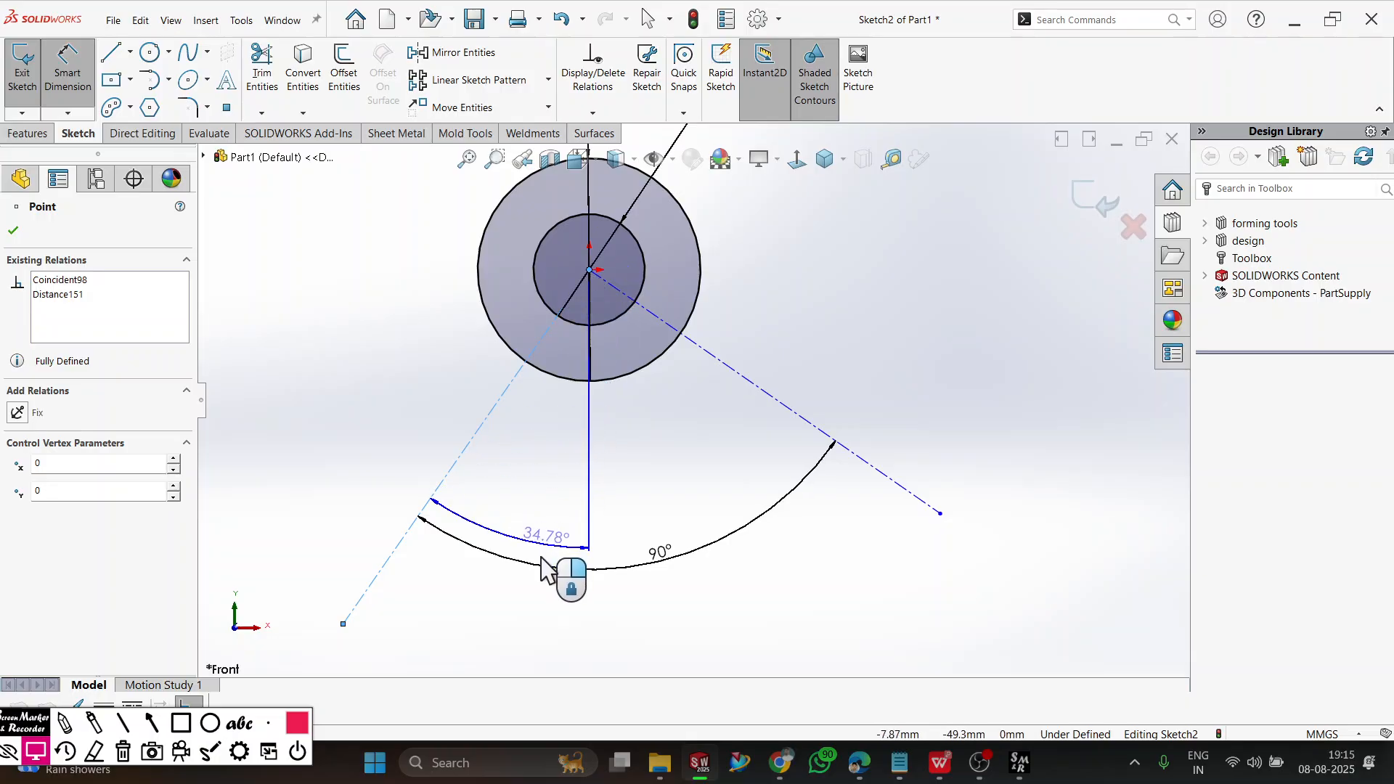
left_click(492, 645)
type("45")
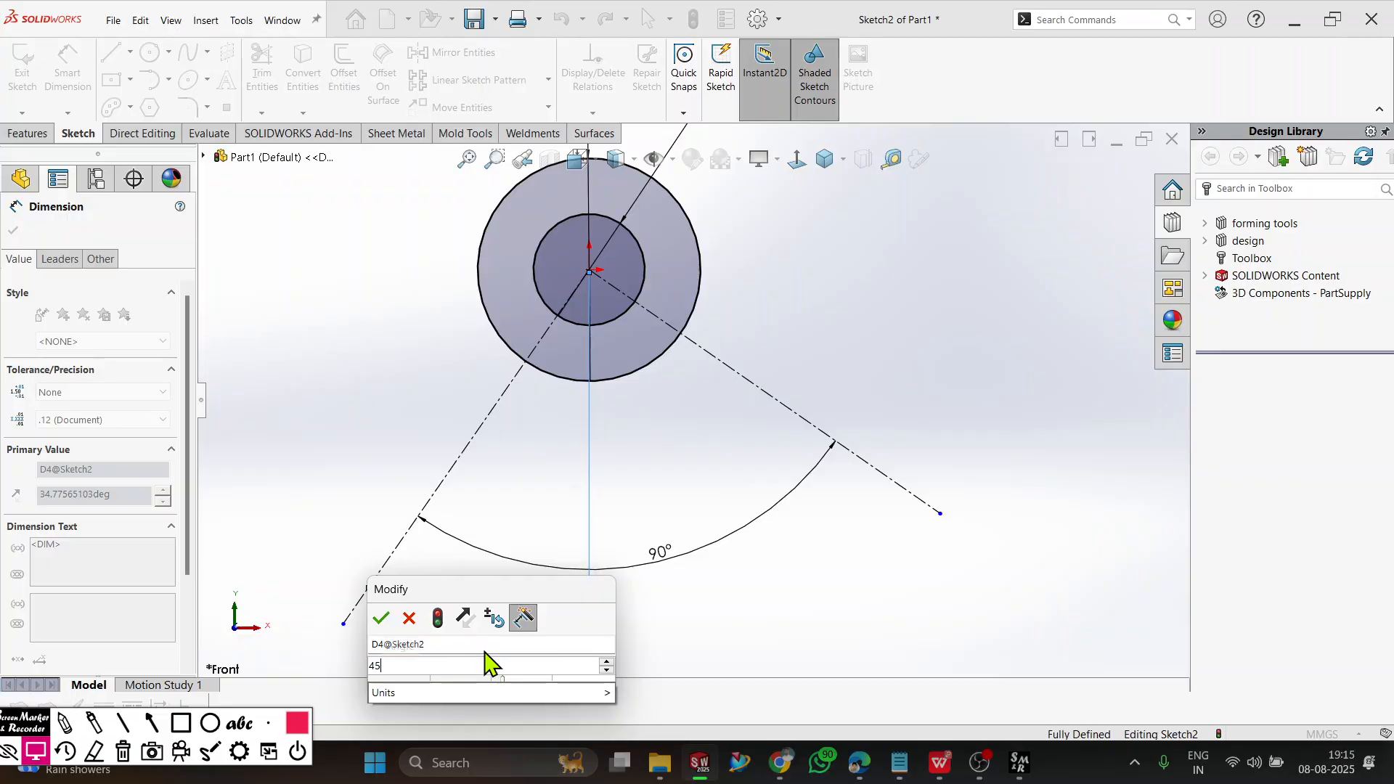
key("Return")
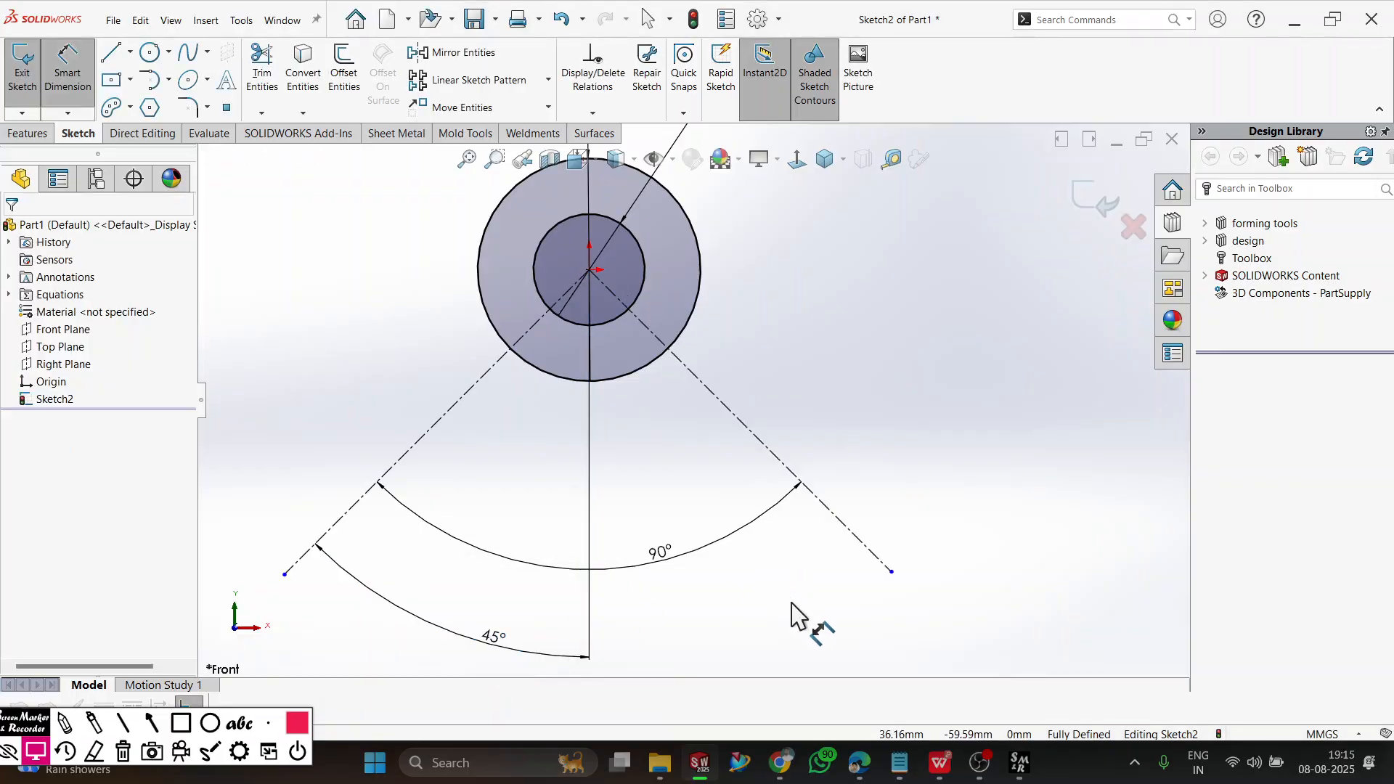
Check the workbook drawing, then sketch a centerpoint arc slot centred on the origin, spanning both angled construction lines, with about 67 mm centreline radius and 19.5 mm width.
left_click(940, 771)
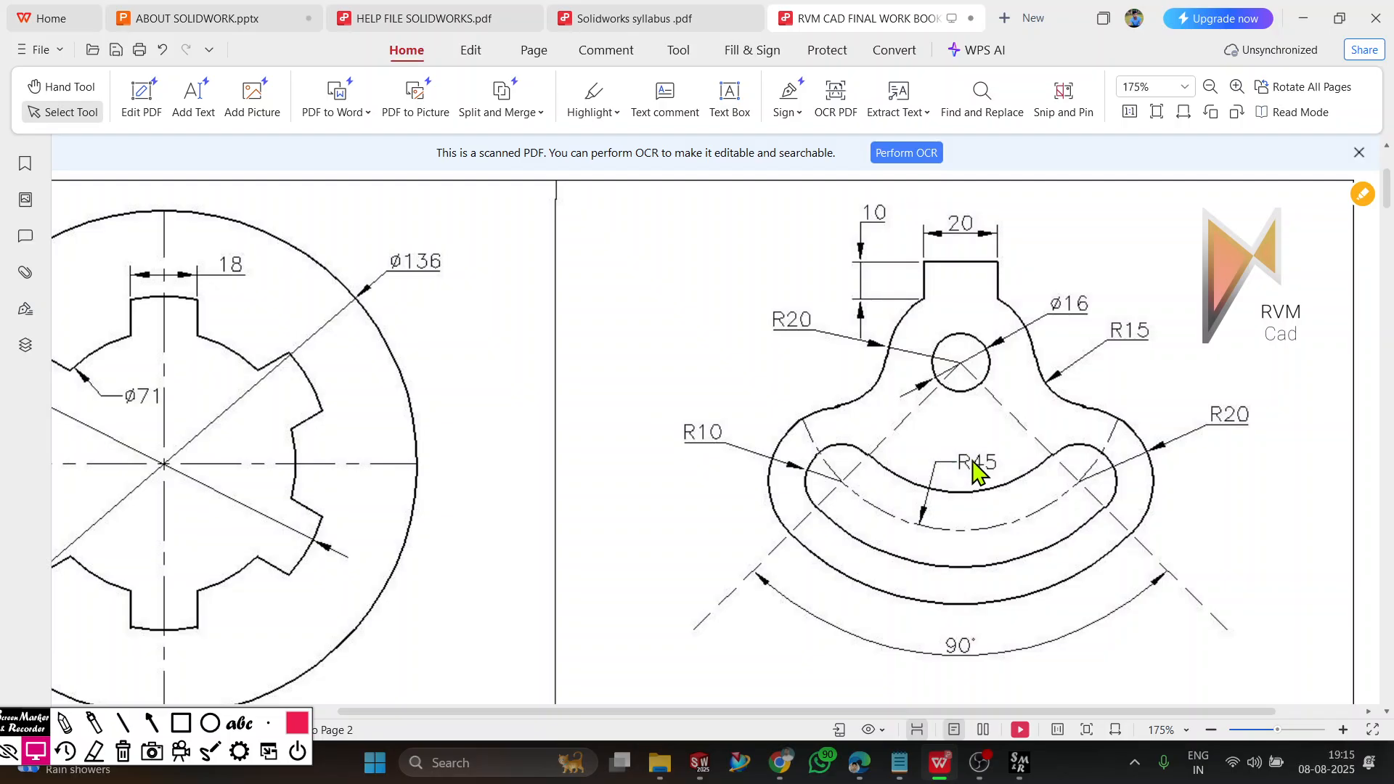
left_click(1303, 18)
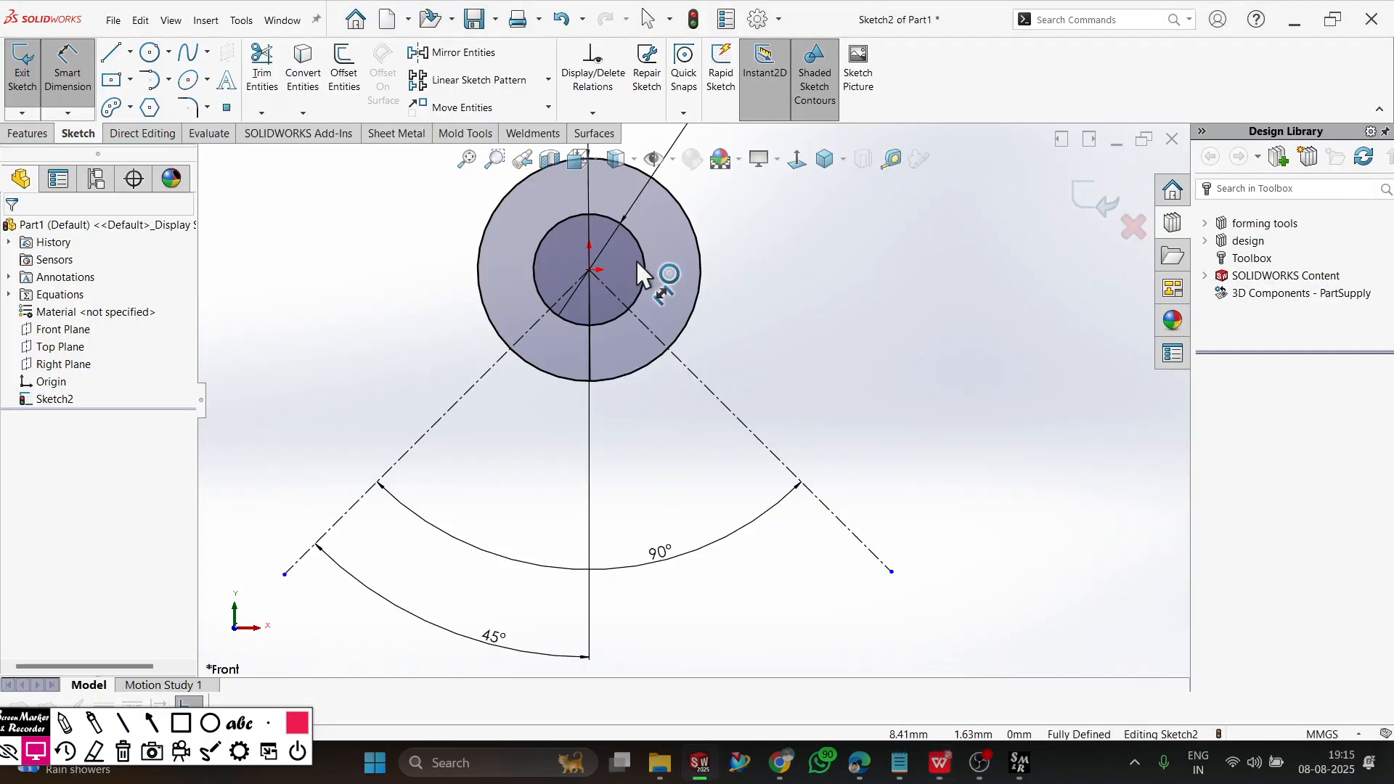
left_click(113, 109)
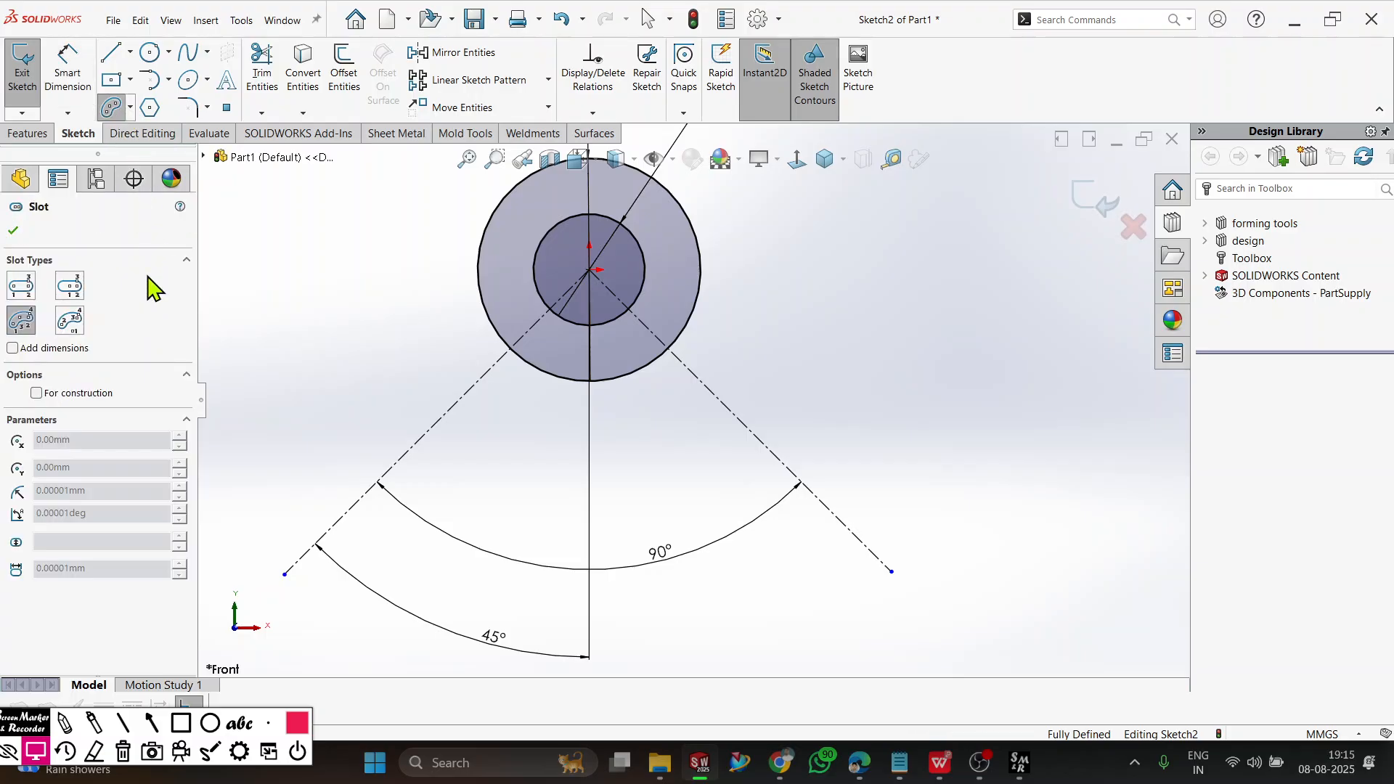
left_click(70, 320)
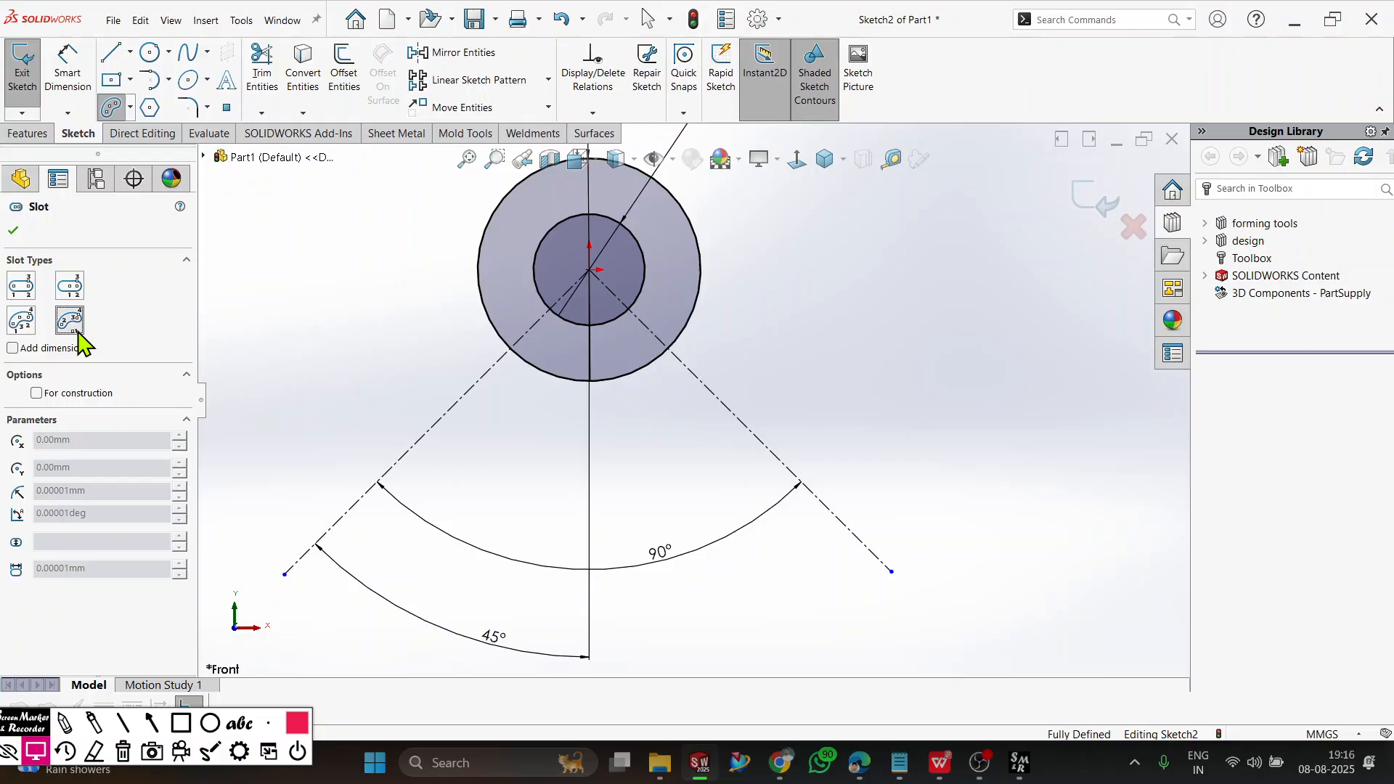
left_click(589, 270)
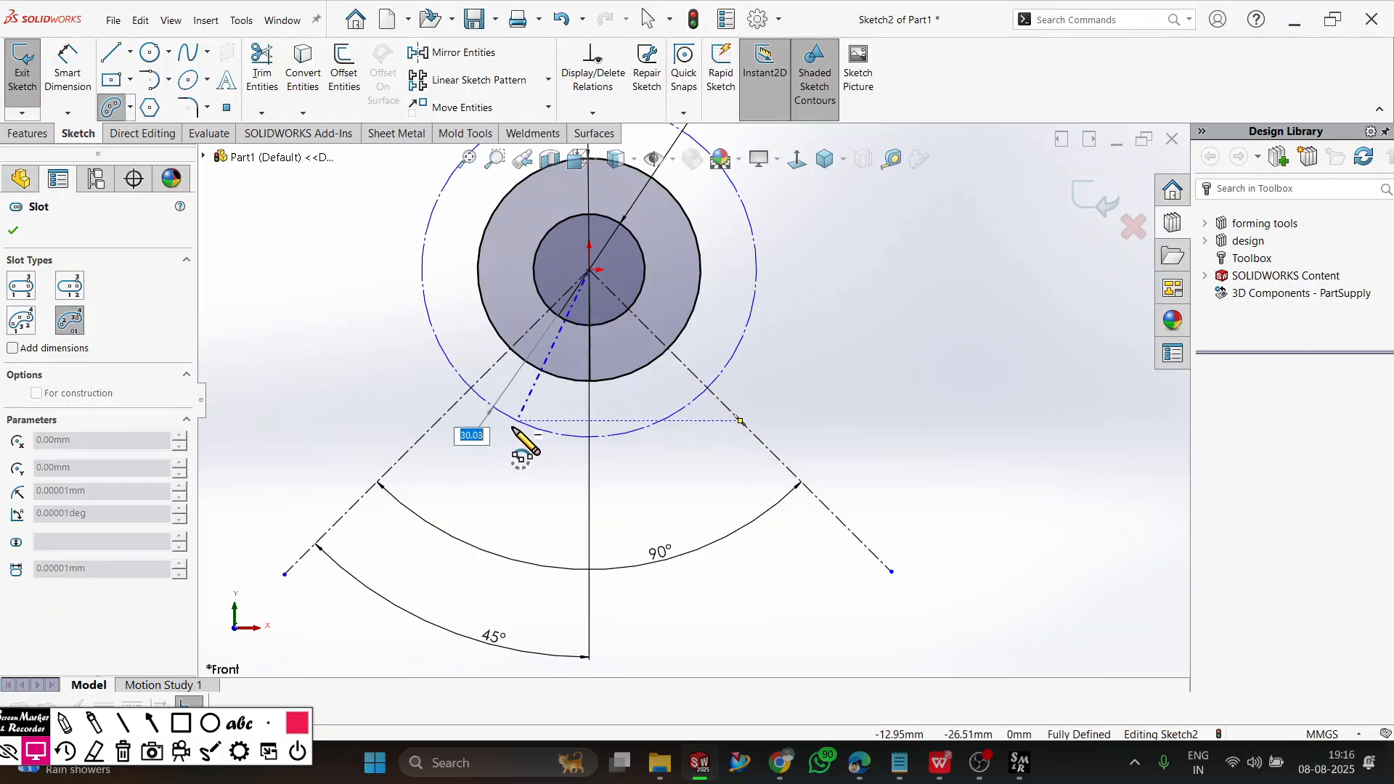
left_click(324, 537)
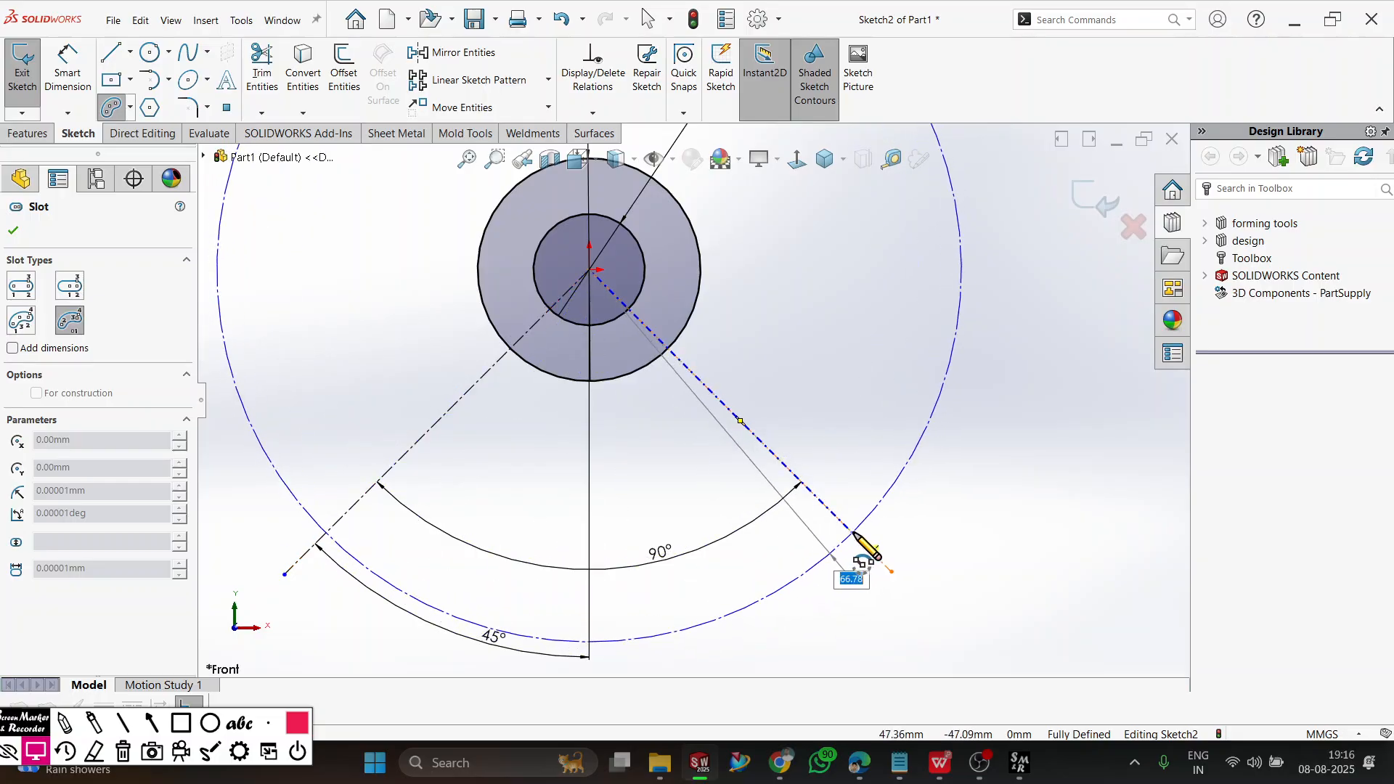
left_click(322, 536)
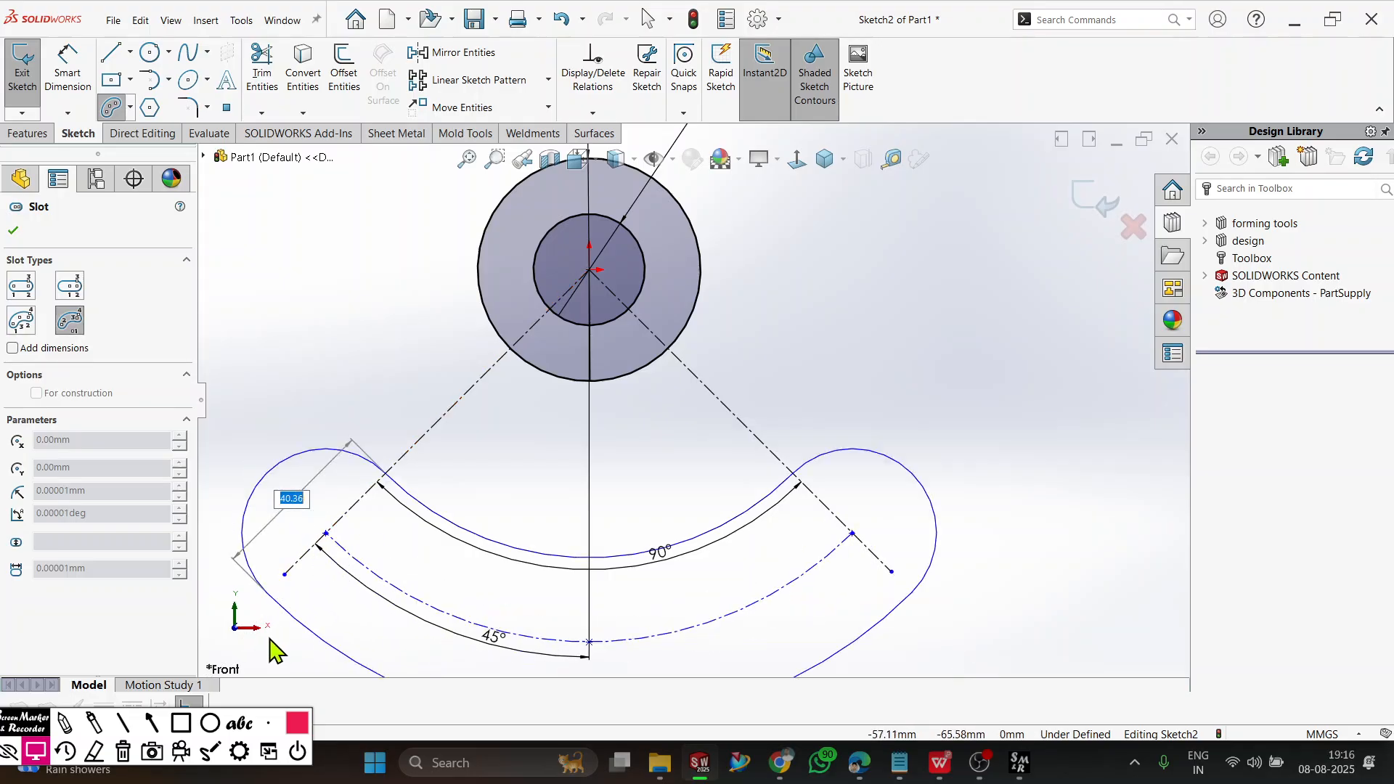
scroll(417, 589, "up", 2)
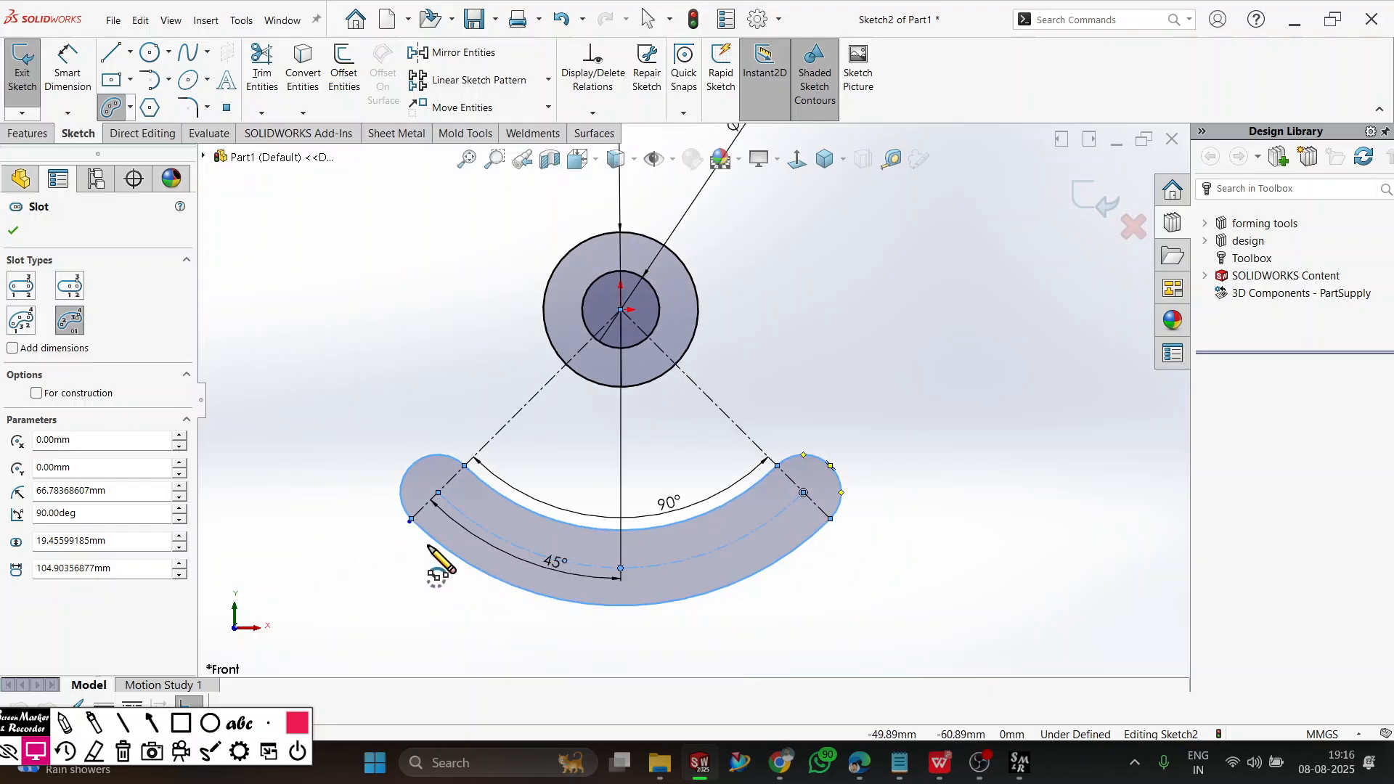
scroll(427, 550, "down", 3)
key("Escape")
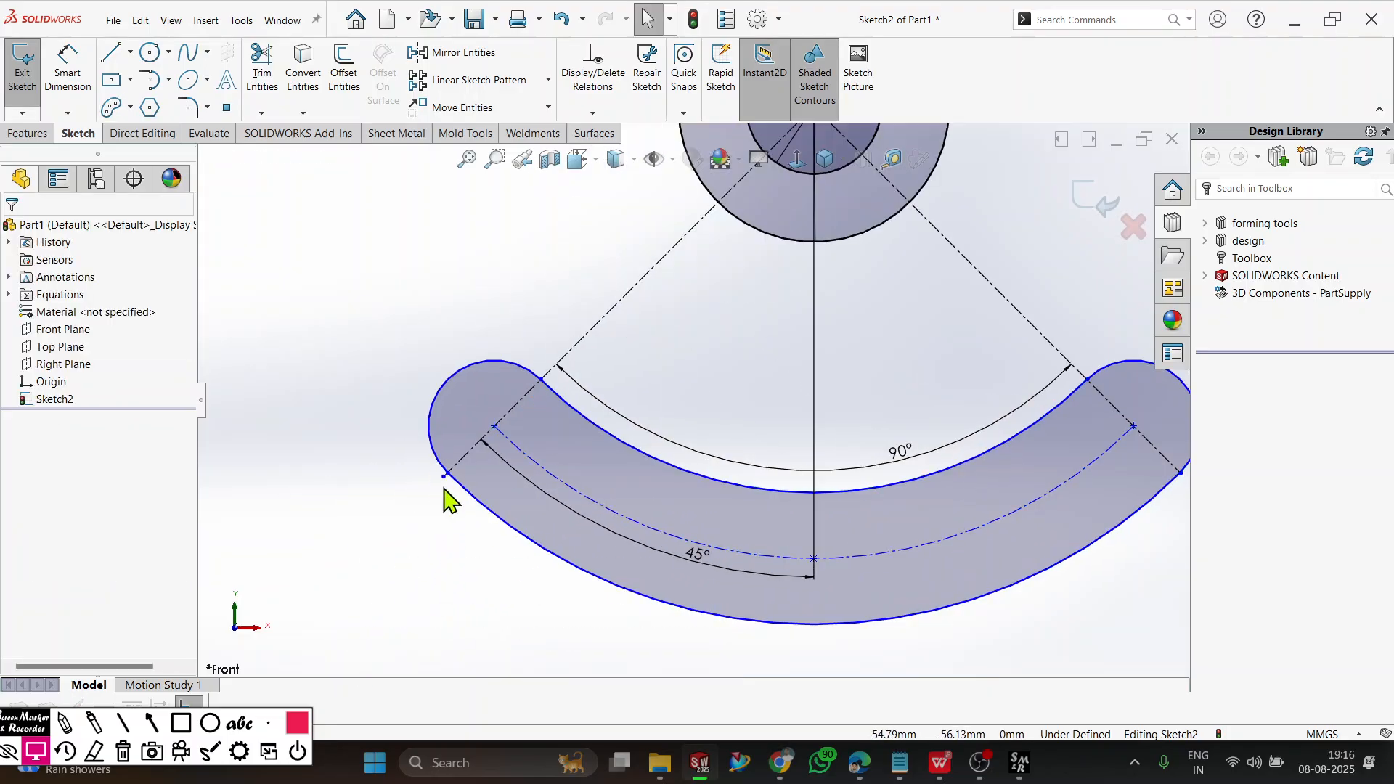
Attach the outer endpoints of both angled construction lines to the centre points of the slot's rounded ends.
left_click_drag(444, 478, 508, 453)
scroll(1027, 488, "up", 3)
scroll(1023, 461, "down", 4)
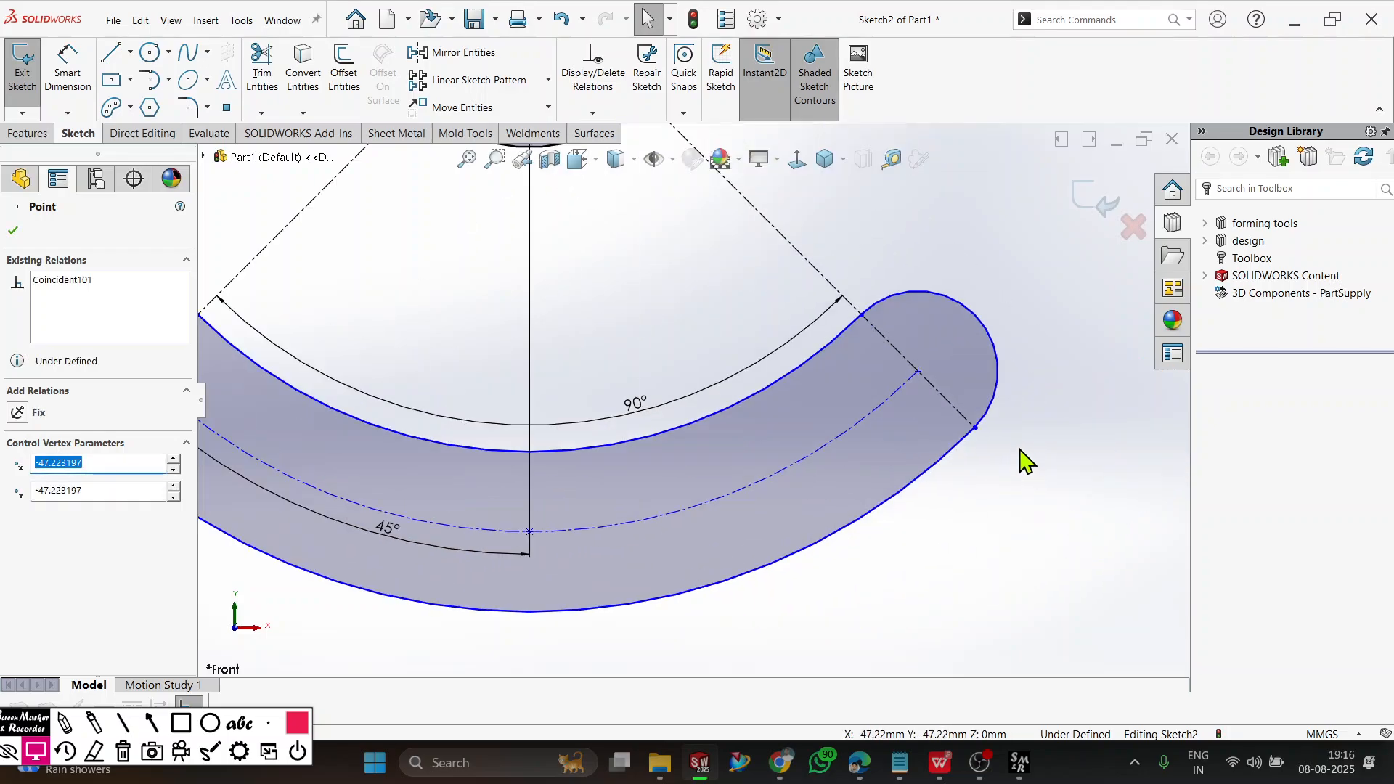
left_click_drag(976, 430, 918, 373)
scroll(856, 305, "up", 3)
left_click(856, 251)
scroll(785, 318, "up", 3)
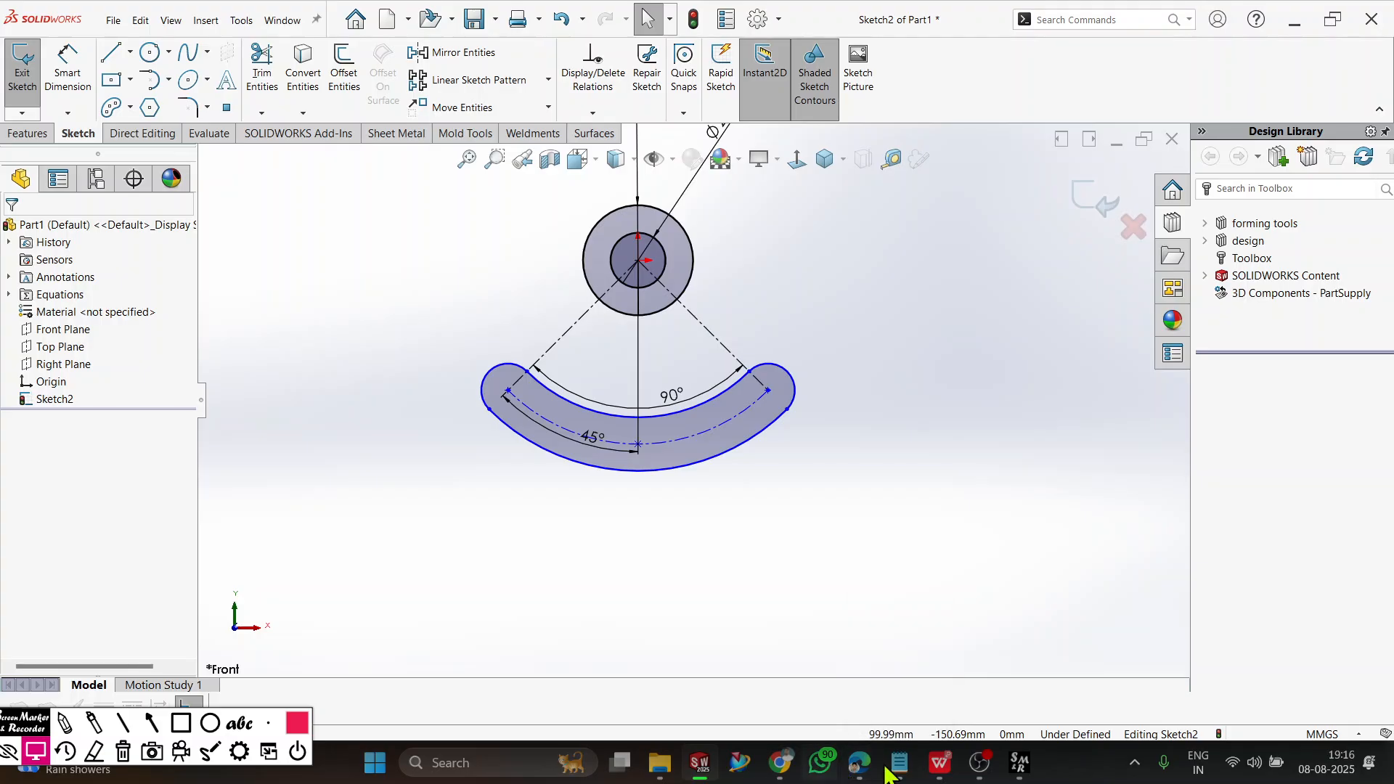
Check the workbook drawing in WPS Office, return to SOLIDWORKS, and dimension the slot's centreline arc radius as 45 mm.
left_click(940, 762)
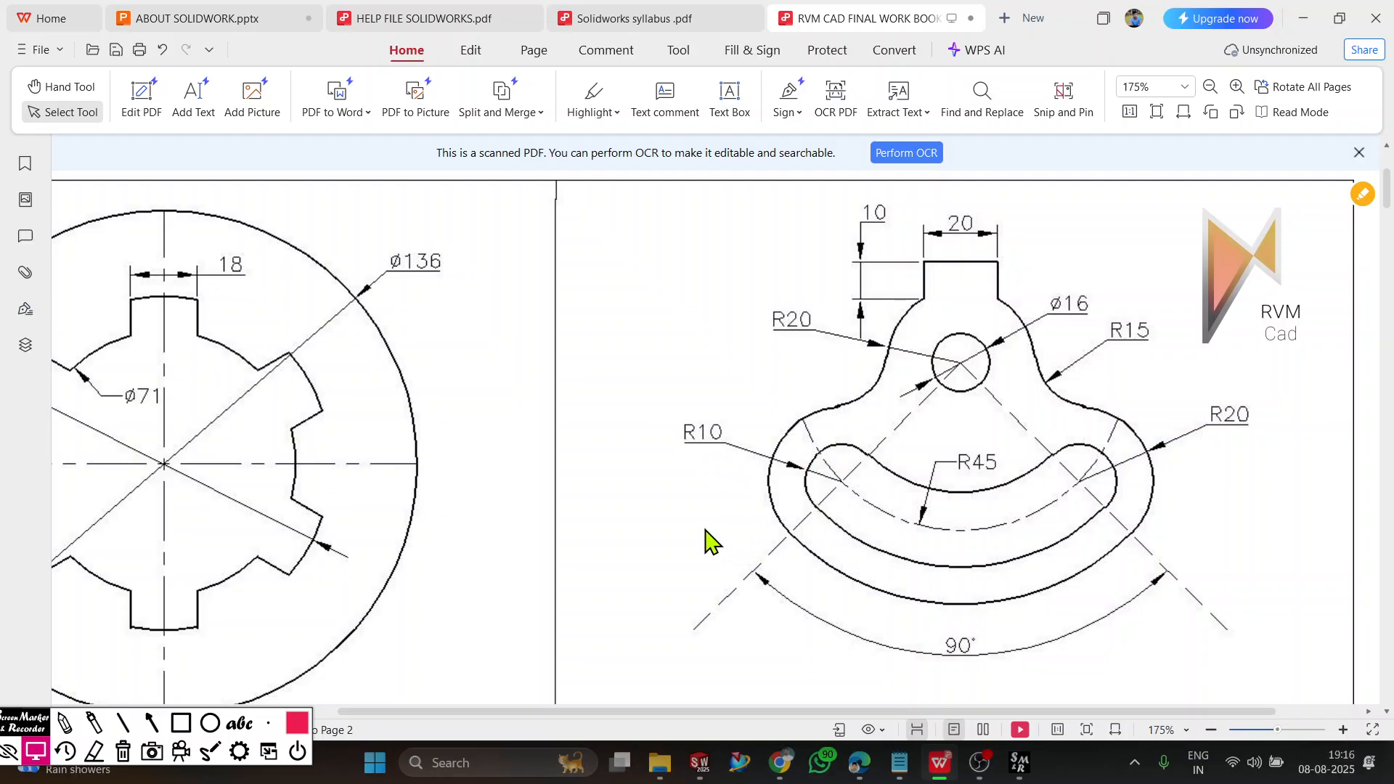
key("alt+Tab")
left_click(67, 73)
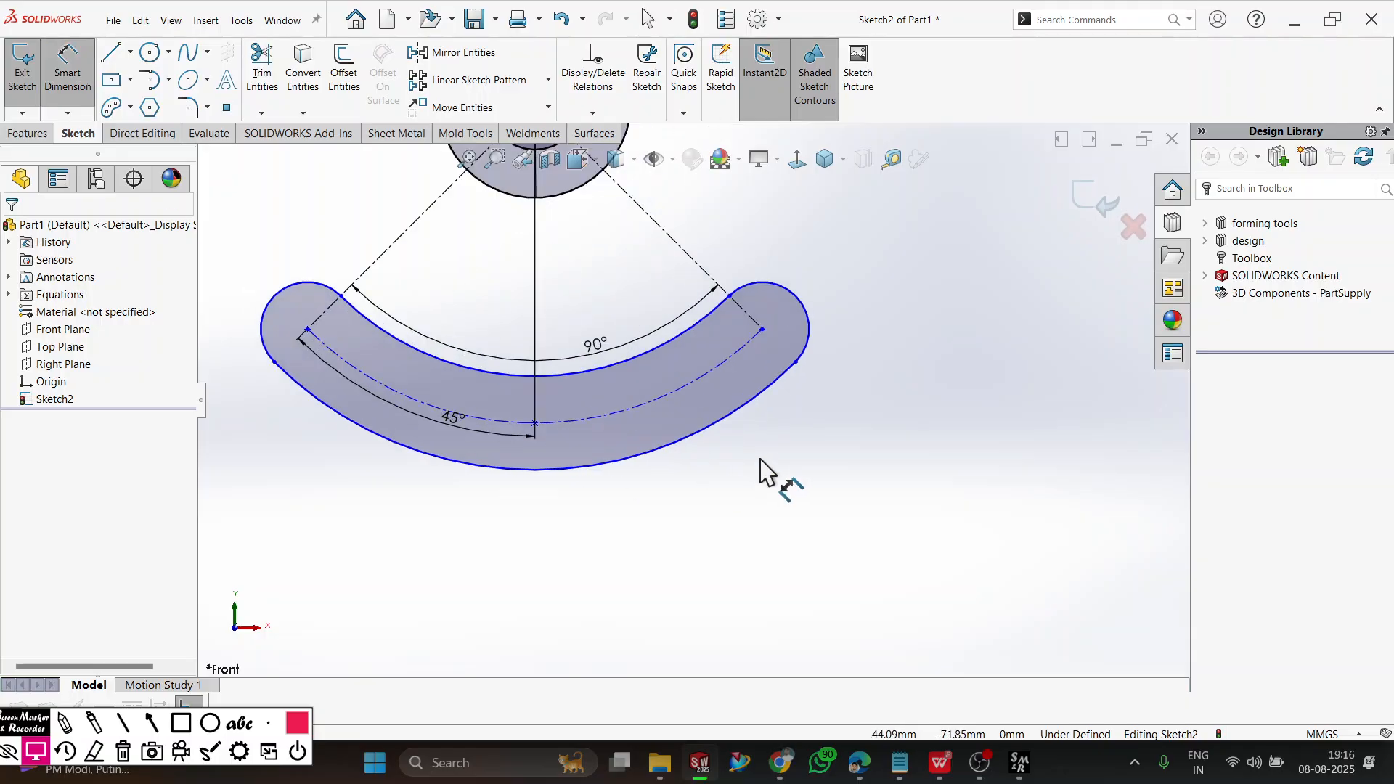
scroll(769, 472, "down", 3)
left_click(610, 396)
left_click(592, 311)
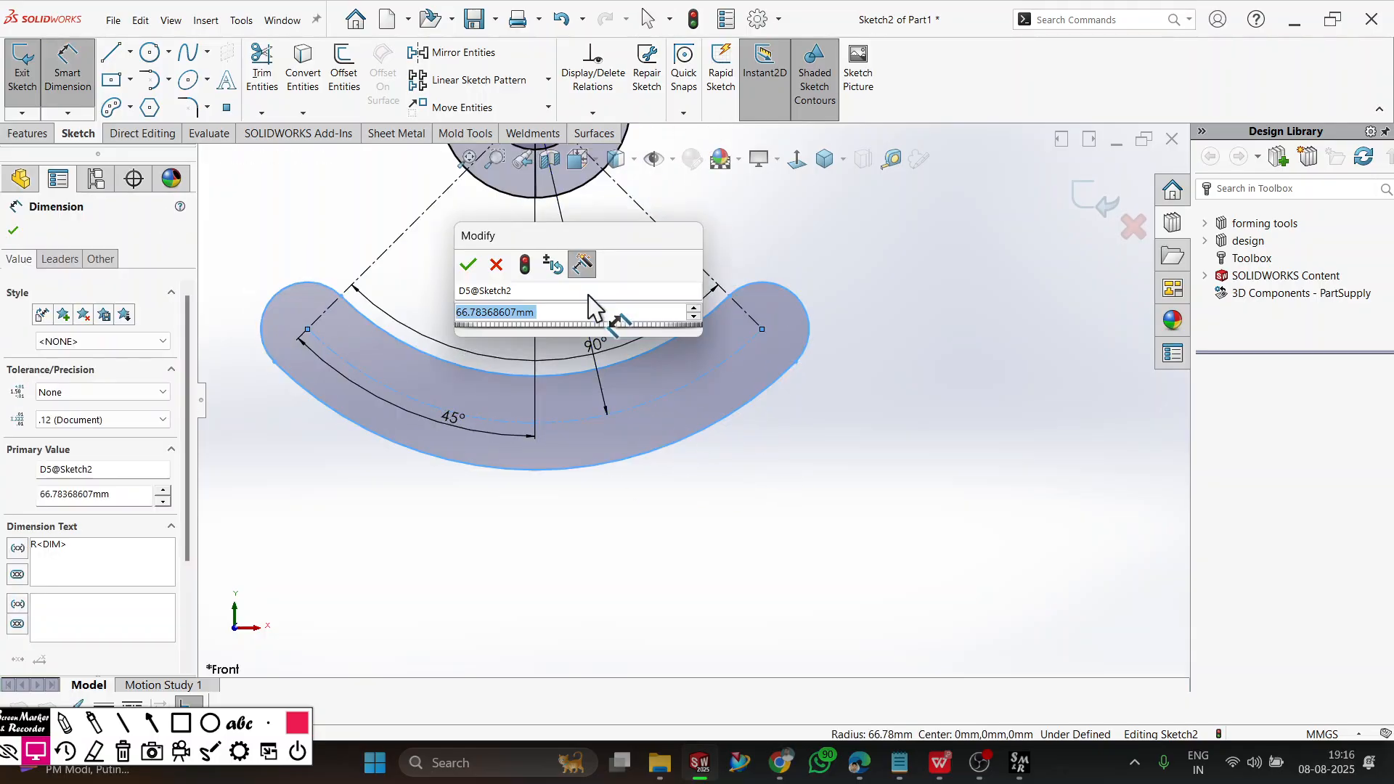
type("66")
key("Return")
scroll(604, 285, "up", 3)
scroll(631, 272, "down", 4)
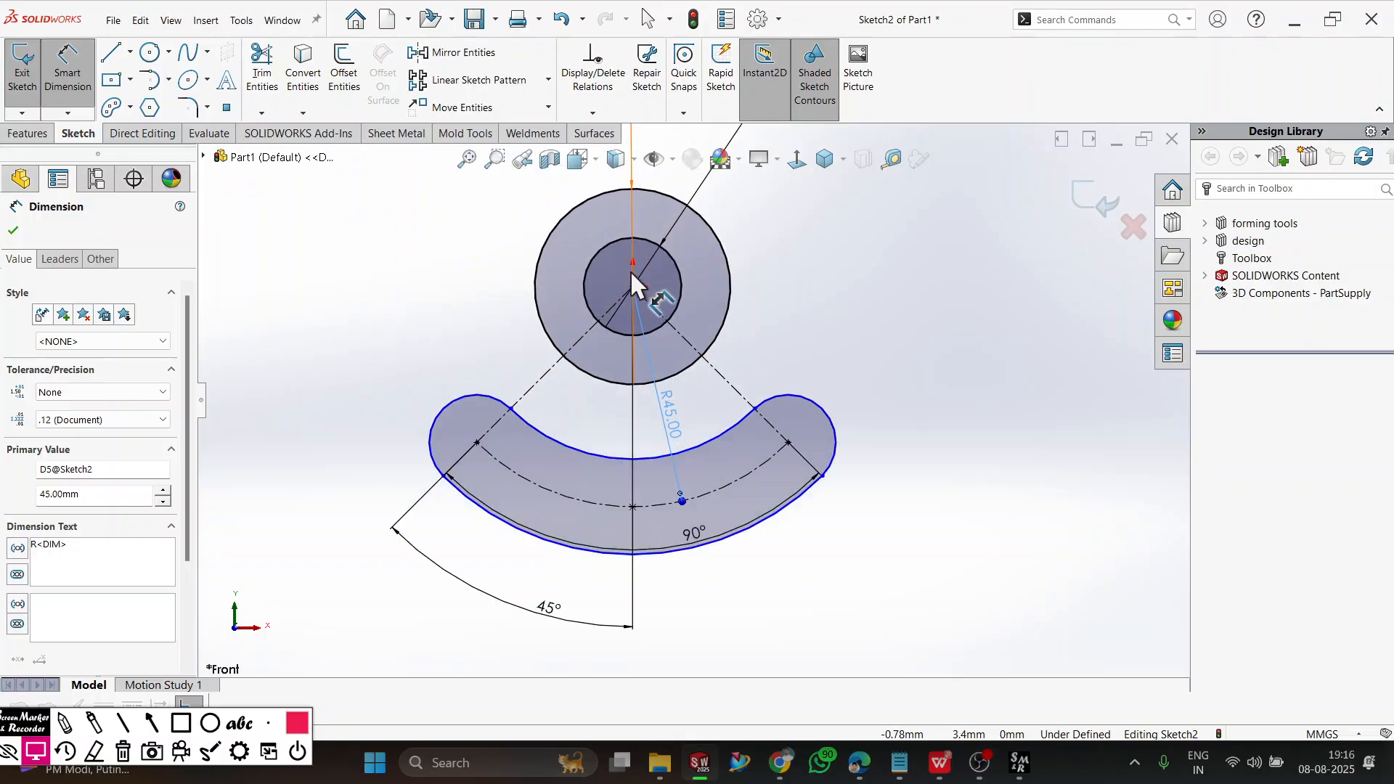
Dimension the radius of the slot's right rounded end as 10 mm.
left_click(881, 465)
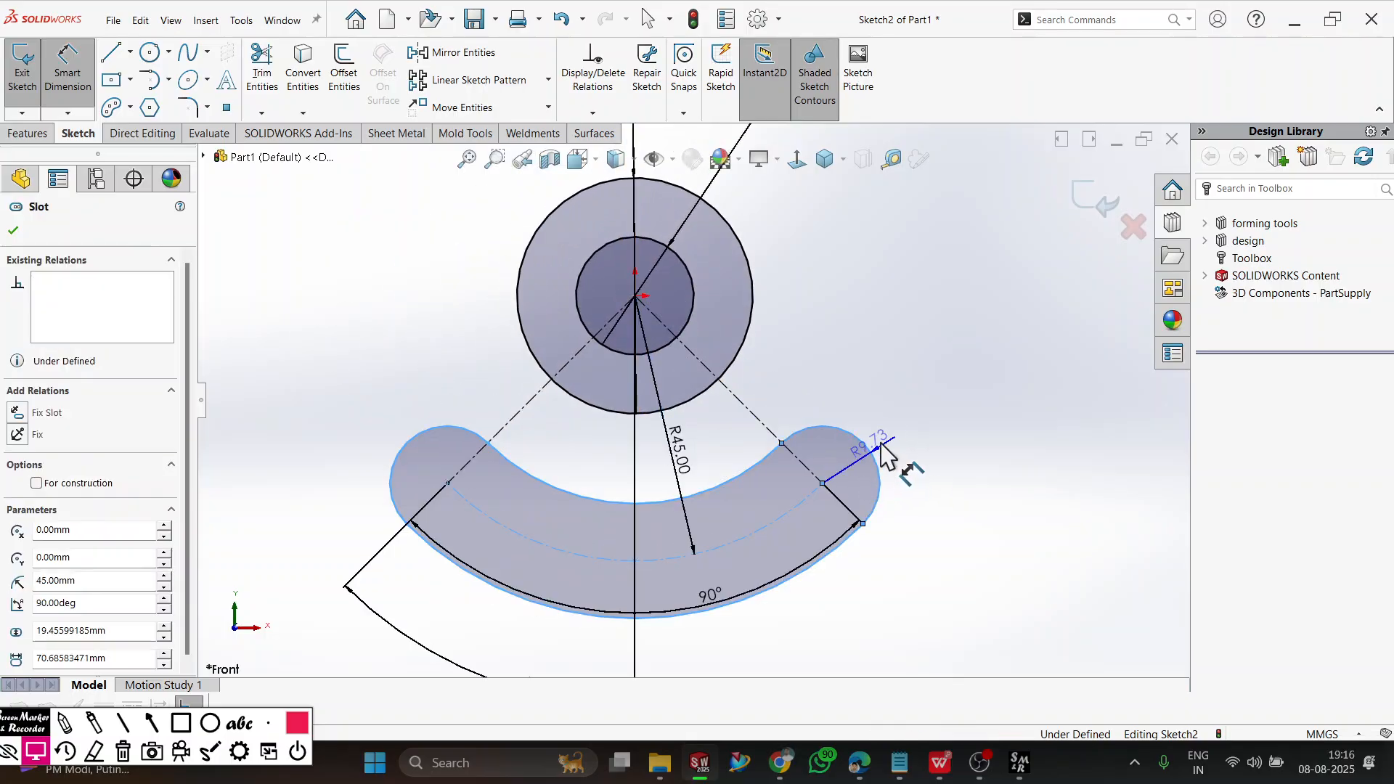
left_click(942, 421)
type("10")
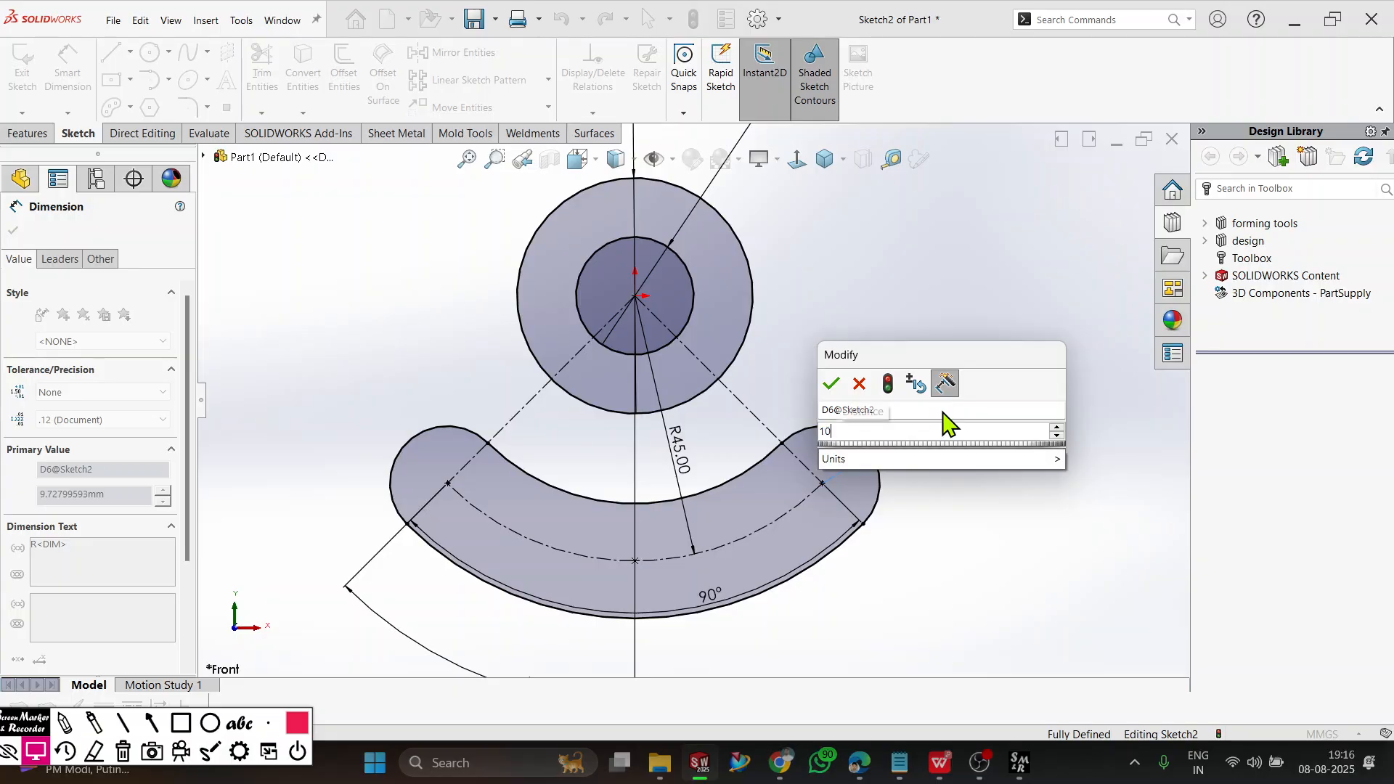
key("Return")
left_click(942, 548)
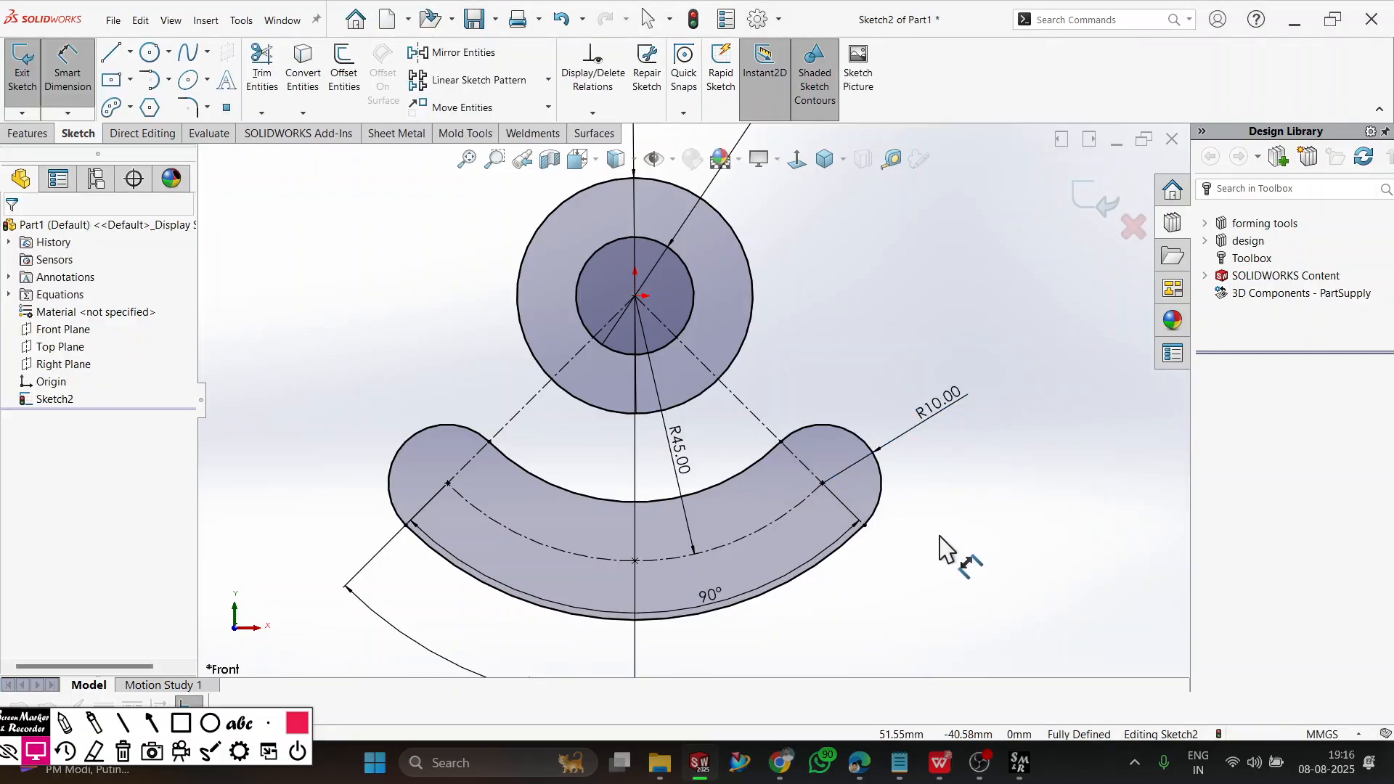
key("alt+Tab")
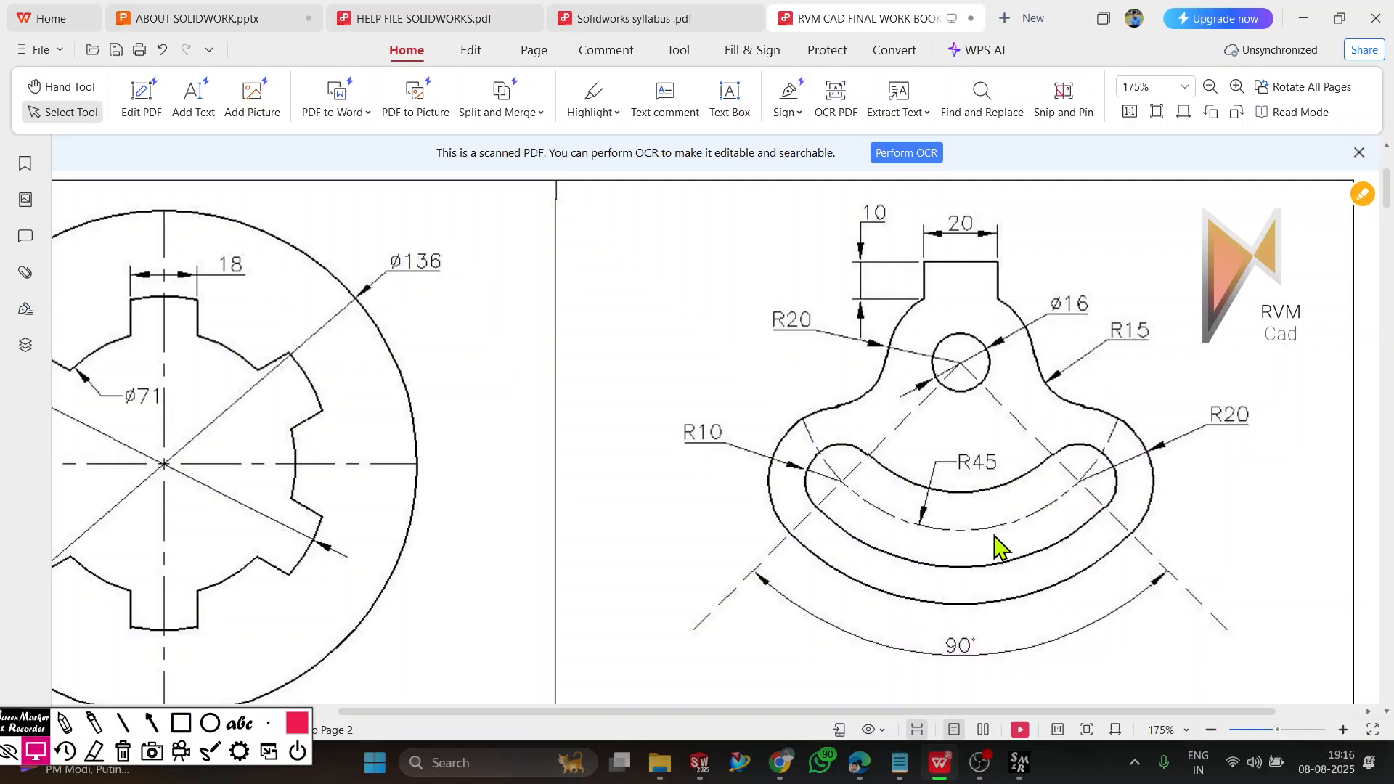
key("alt+Tab")
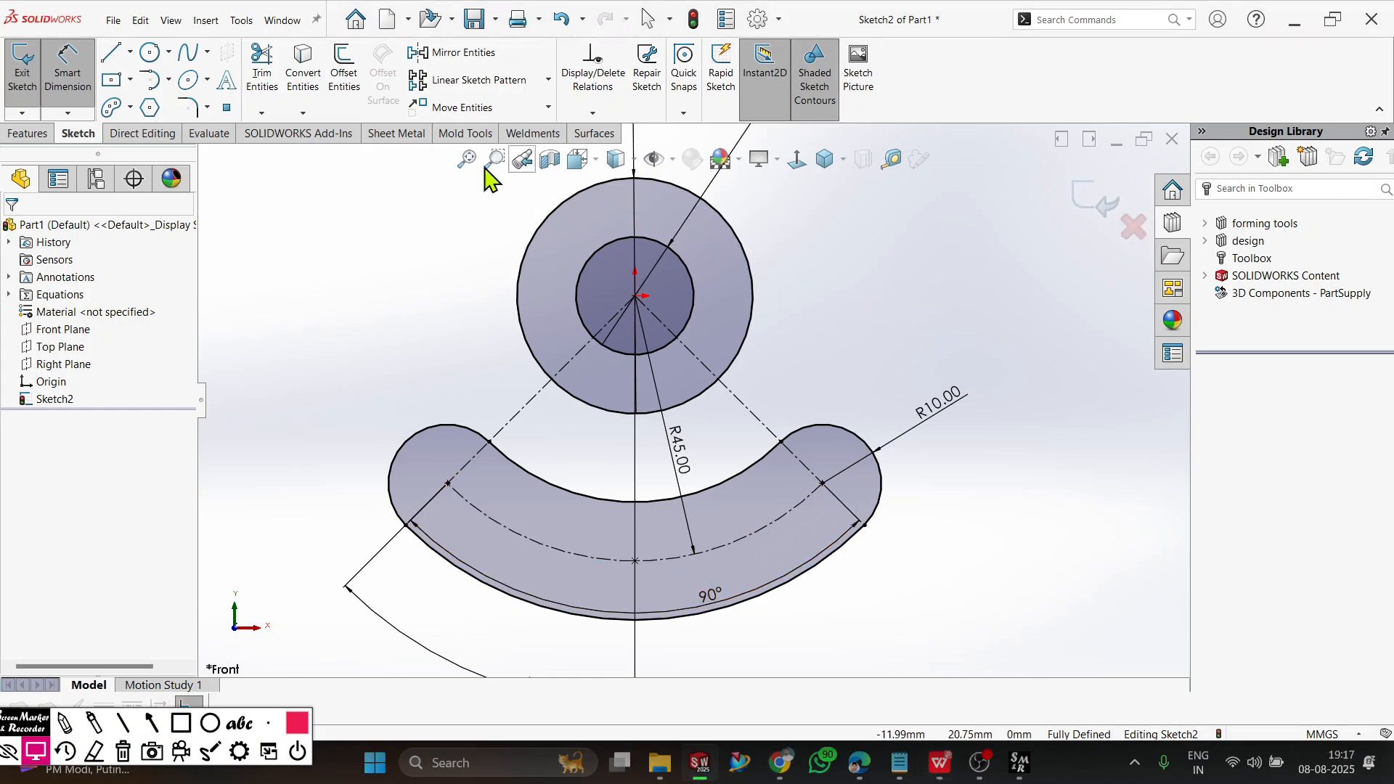
left_click(341, 108)
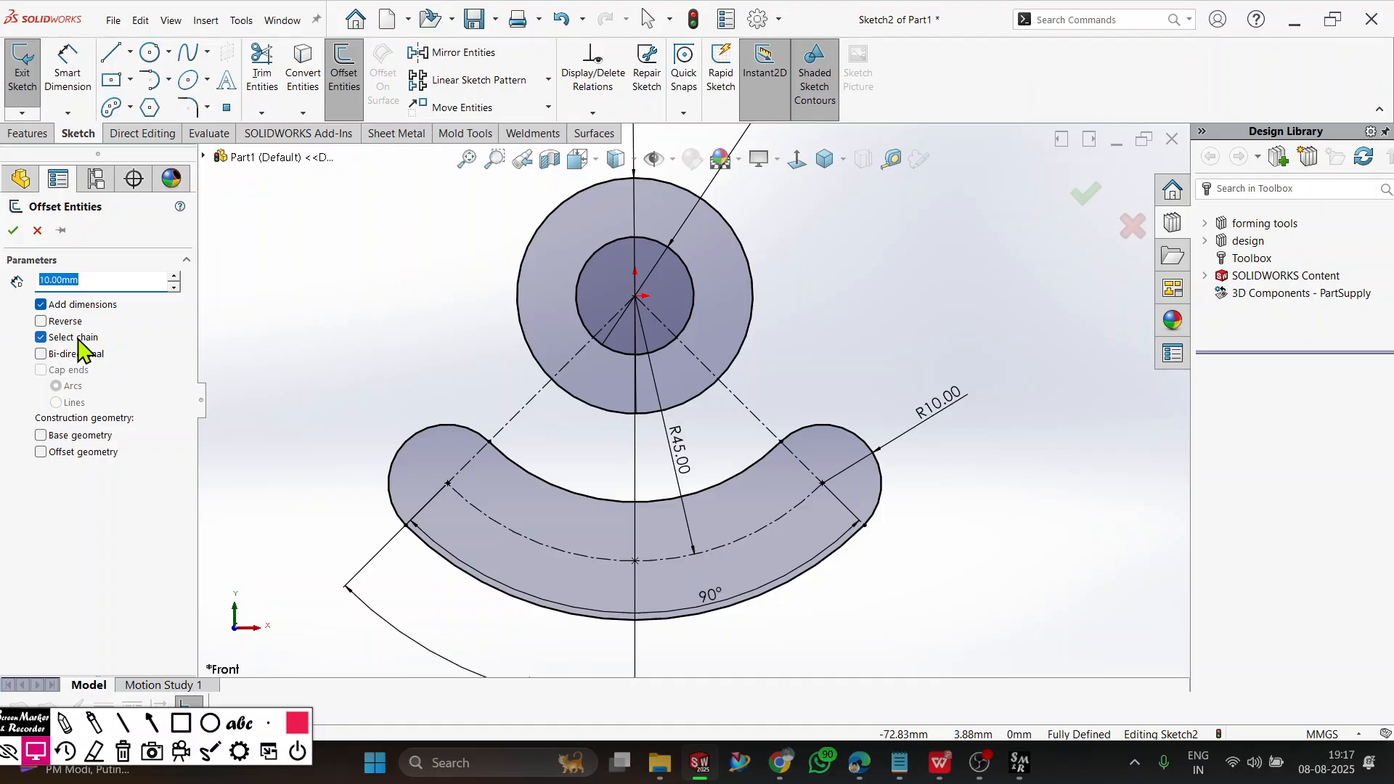
left_click(390, 478)
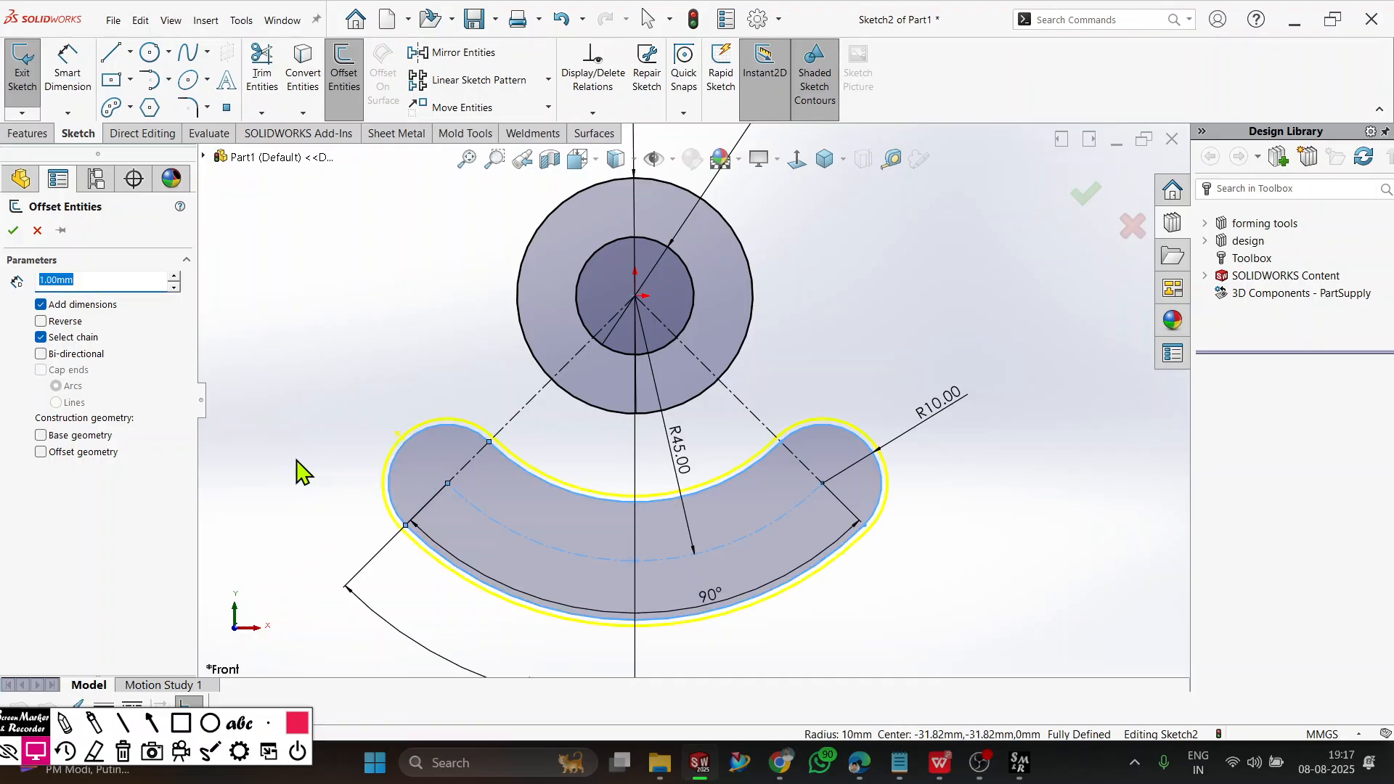
key("Return")
key("ctrl+z")
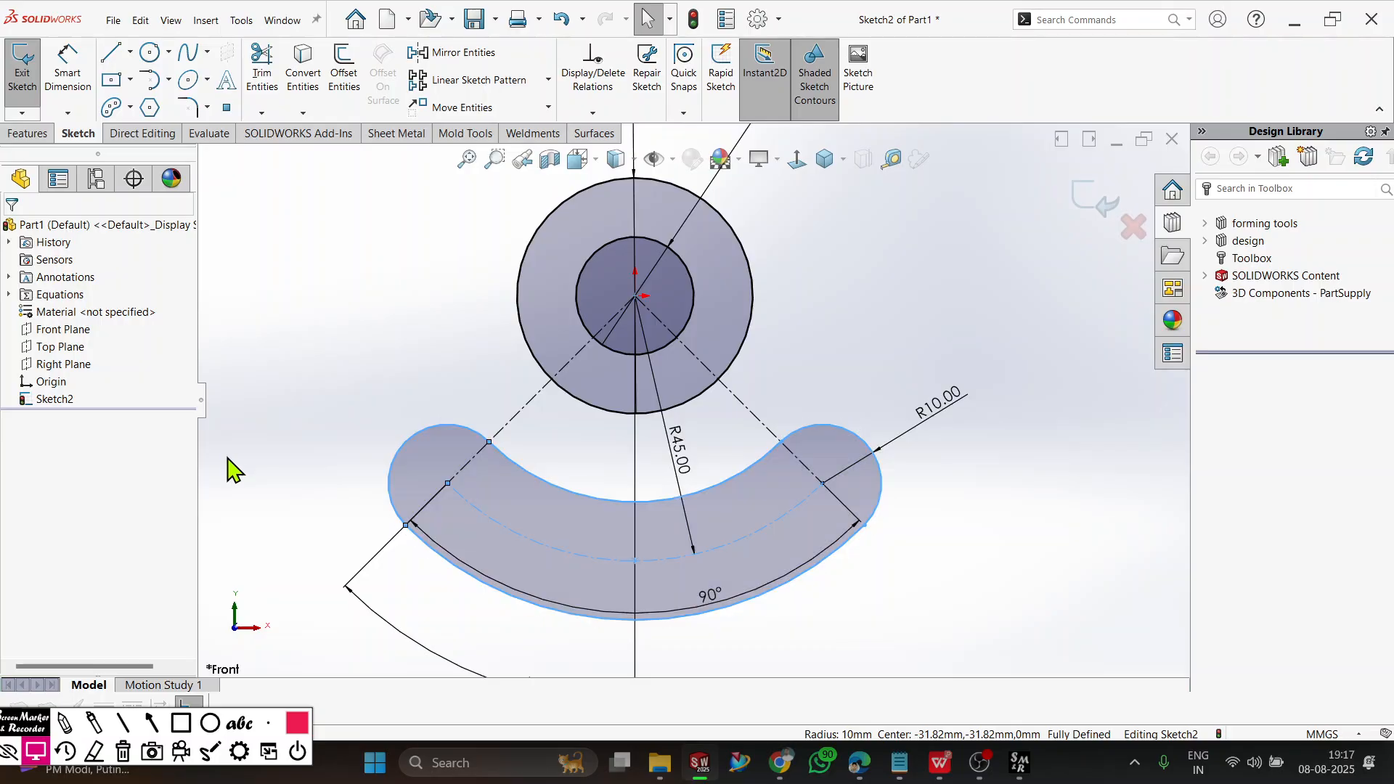
key("Escape")
Offset the whole slot outline outward by 10 mm with dimensions added and the chain selected.
left_click(344, 73)
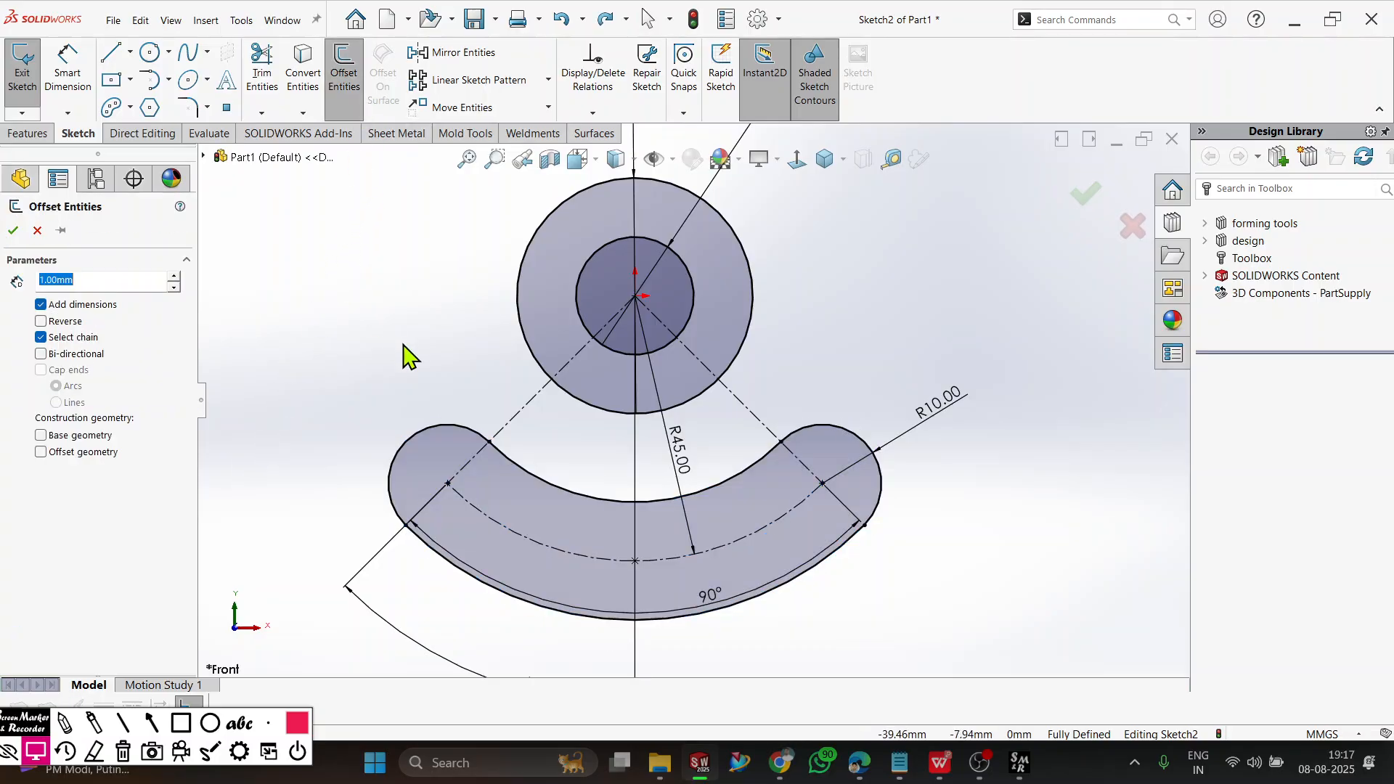
left_click(435, 434)
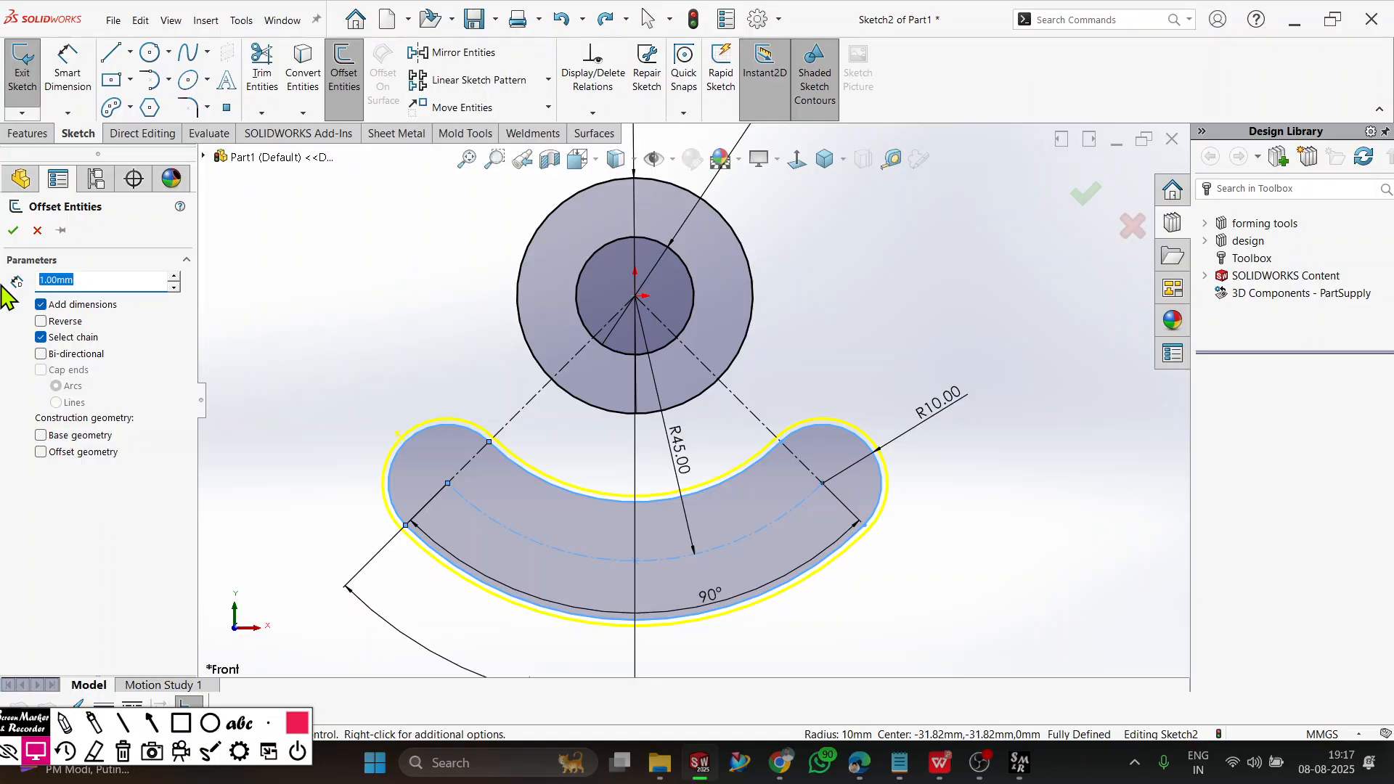
key("Return")
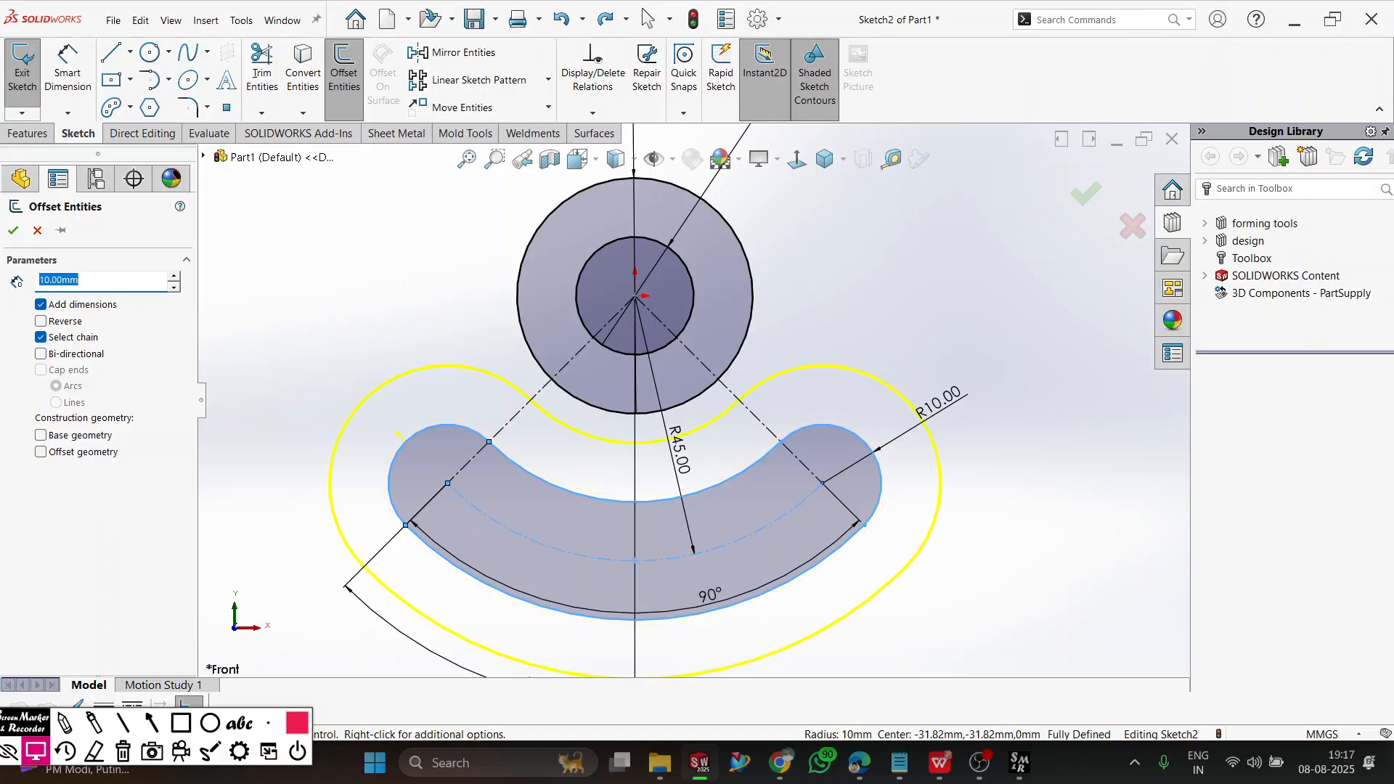
left_click(13, 231)
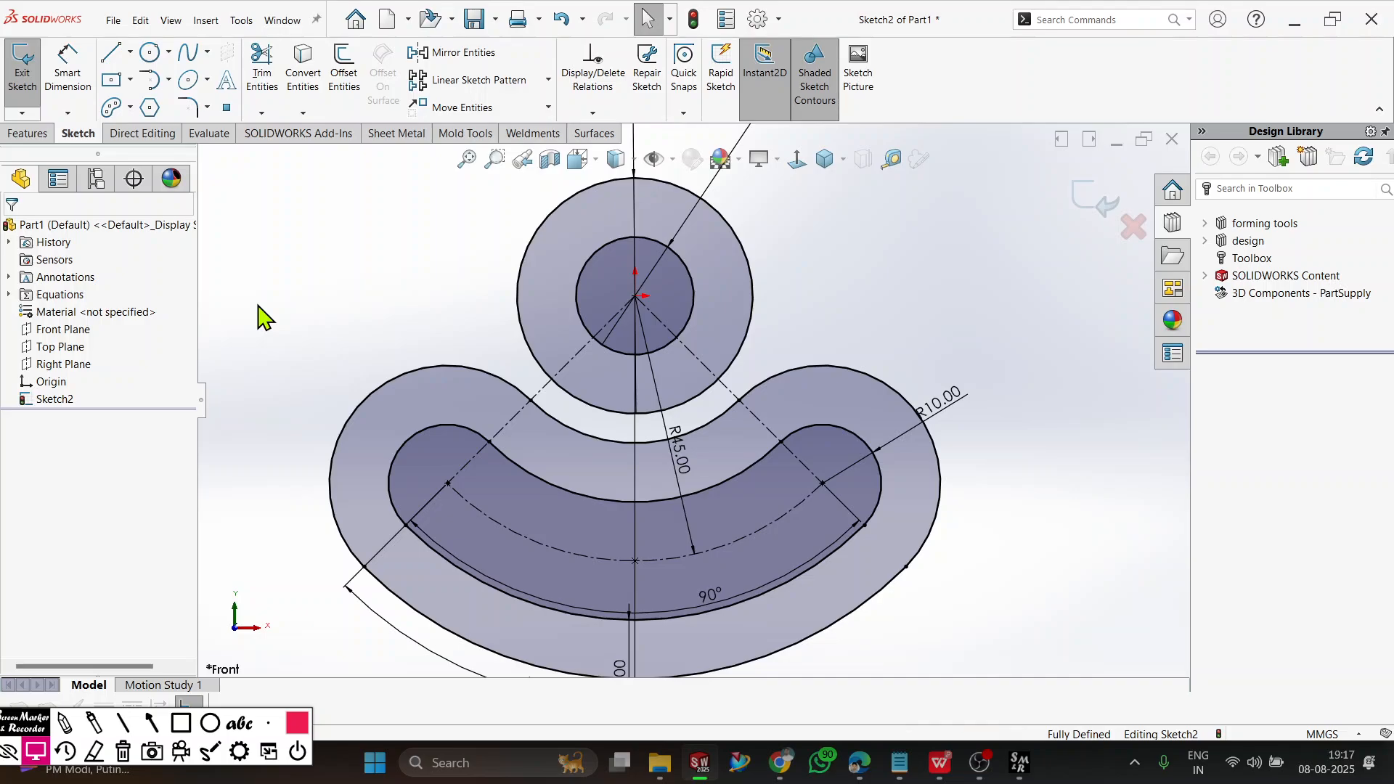
scroll(366, 378, "up", 2)
scroll(692, 302, "down", 1)
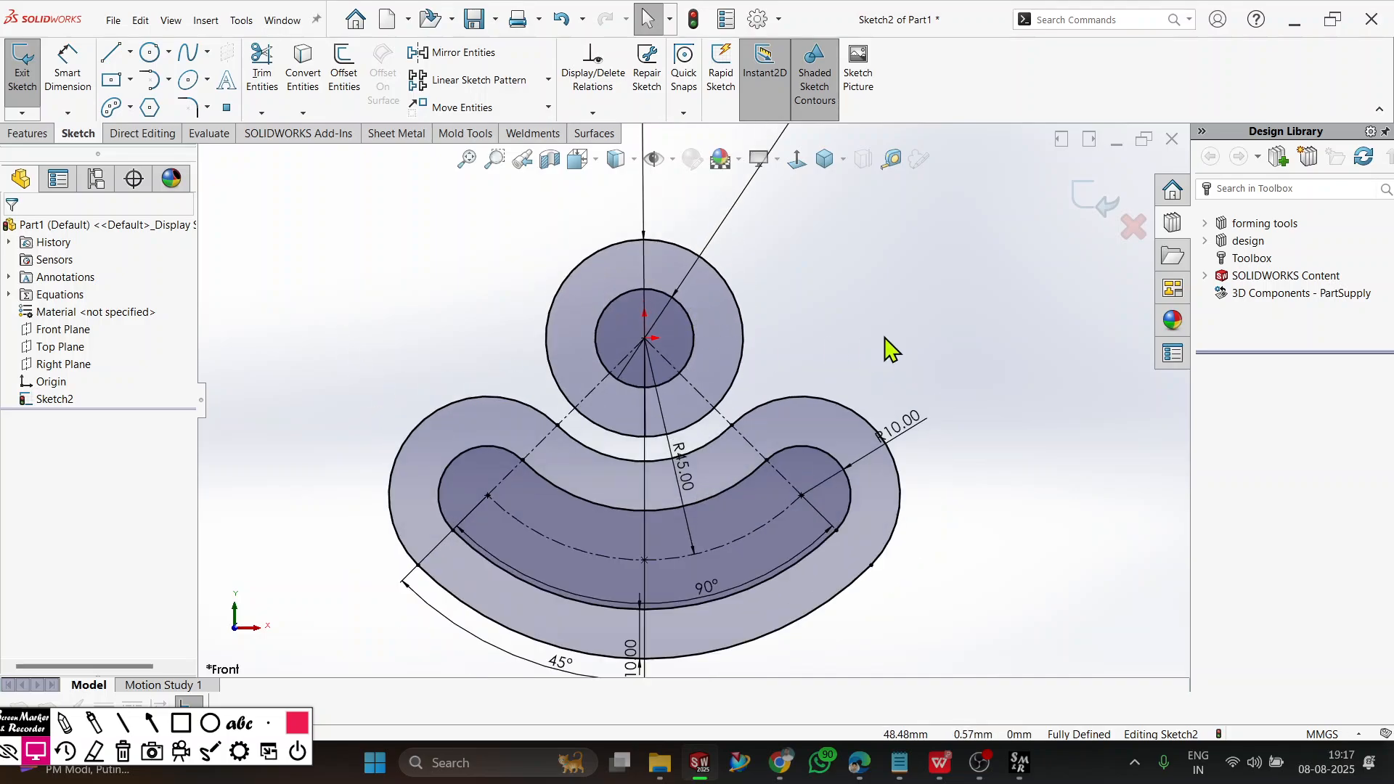
Check the workbook's R15 blend, then sketch a 3-point arc curving inward from the offset outline's upper-left lobe to the left side of the larger circle.
key("alt+Tab")
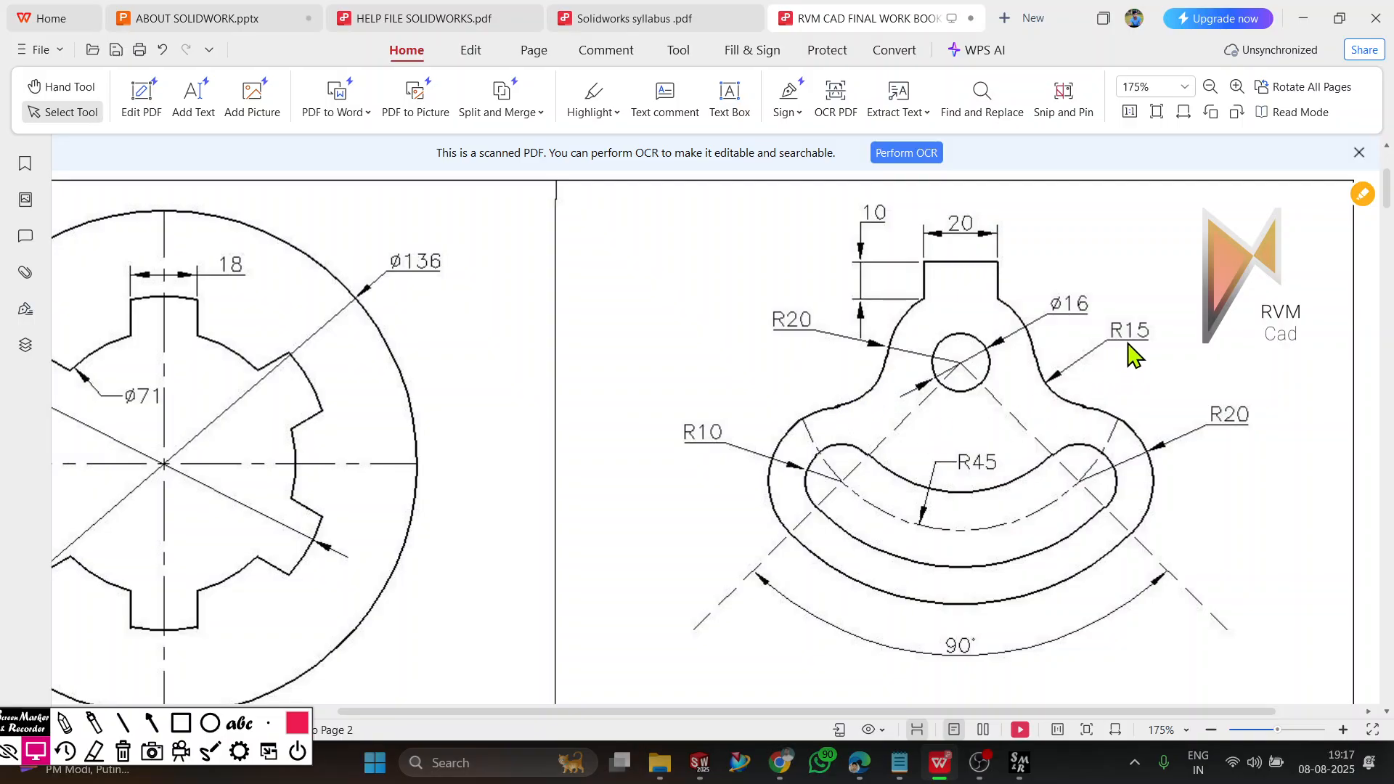
key("alt+Tab")
scroll(581, 318, "down", 2)
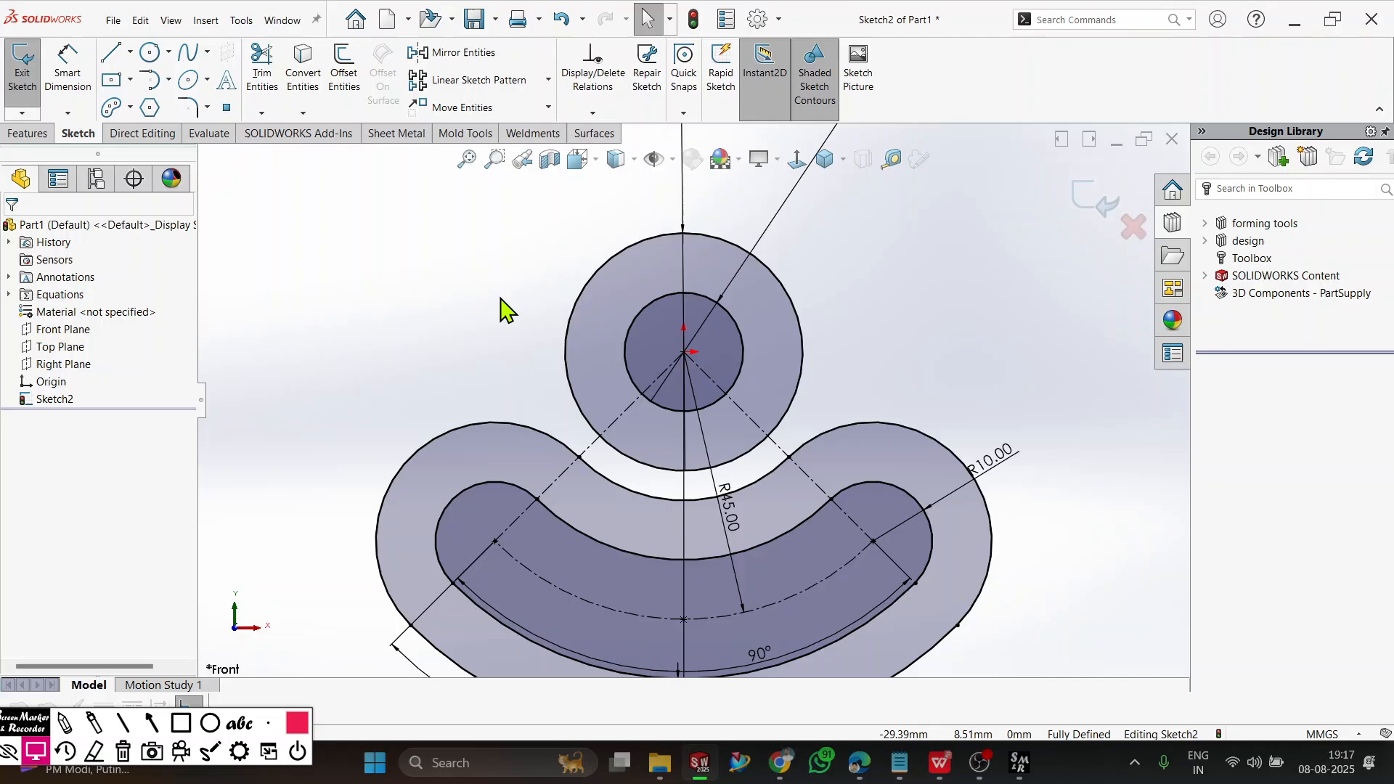
left_click(168, 79)
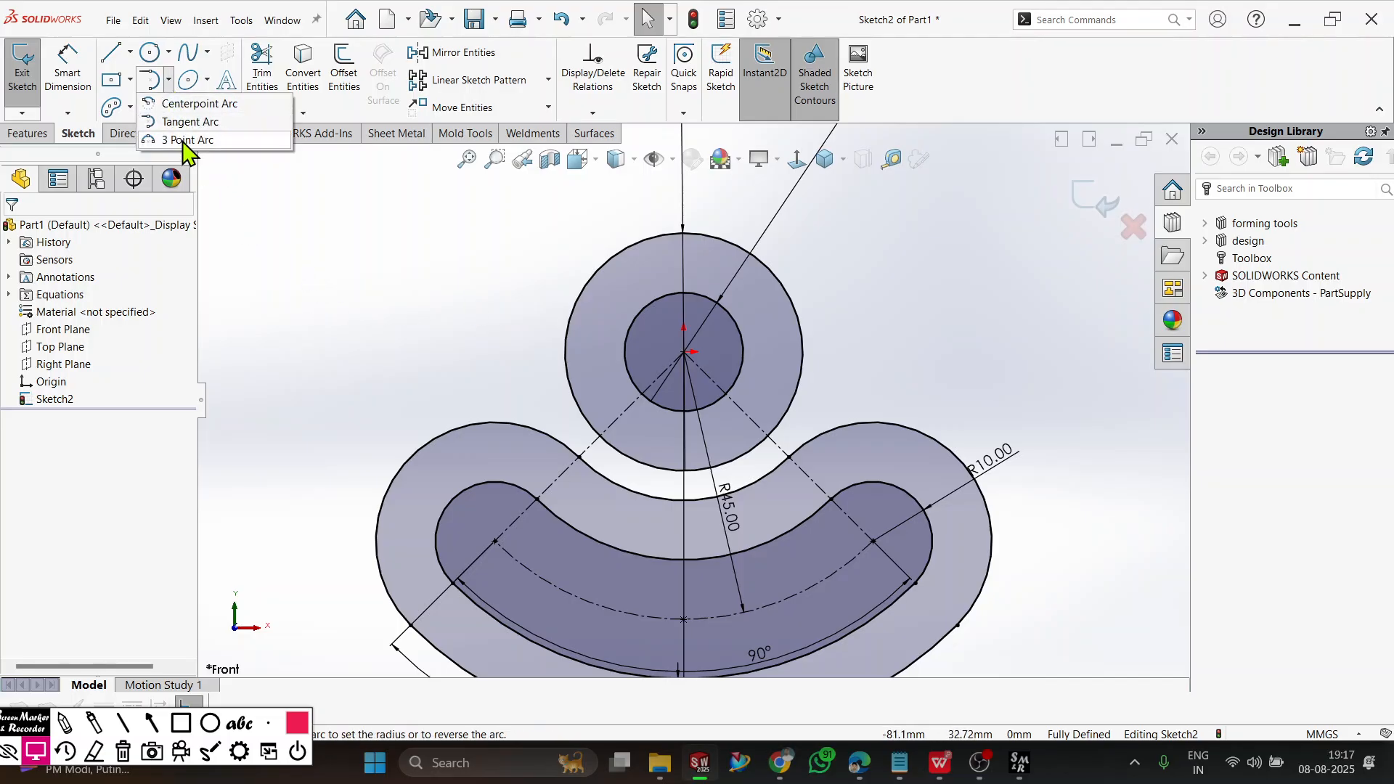
left_click(187, 140)
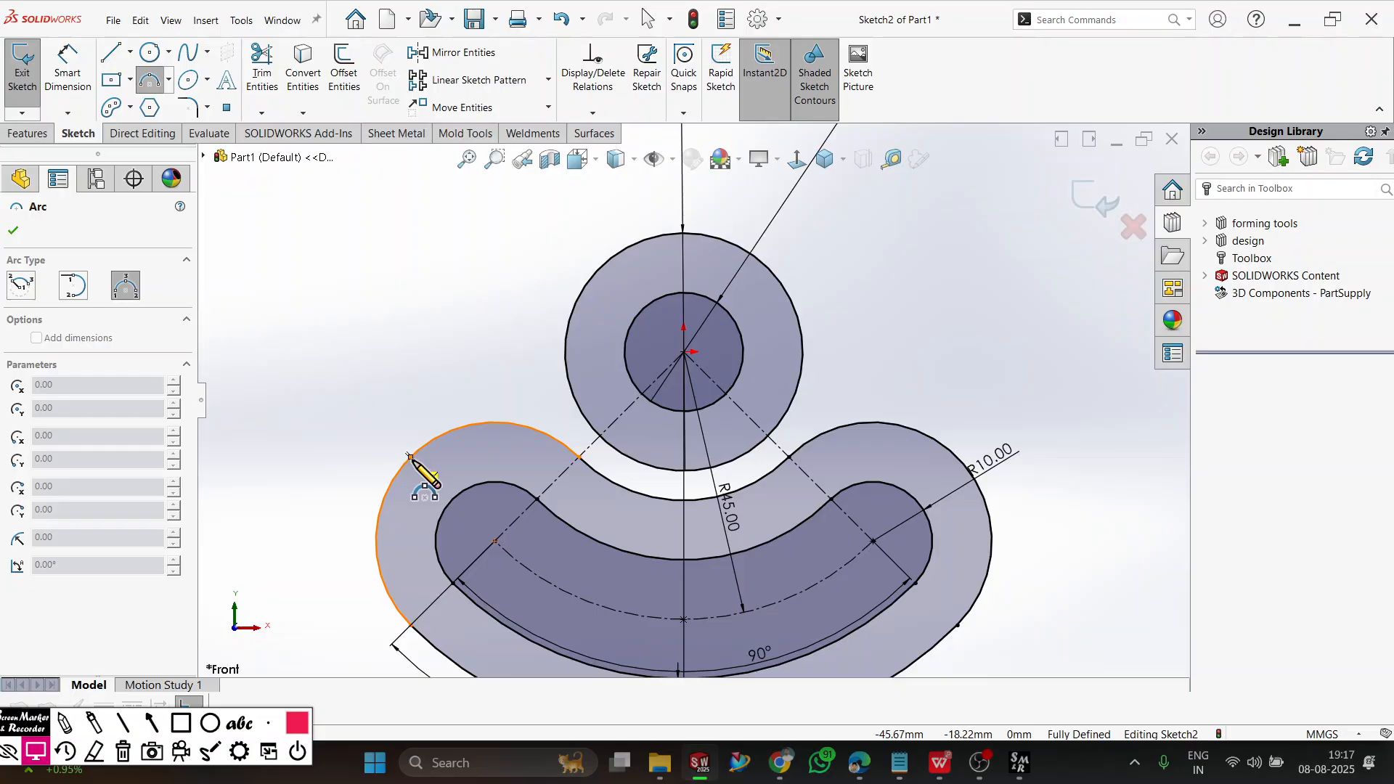
left_click(429, 440)
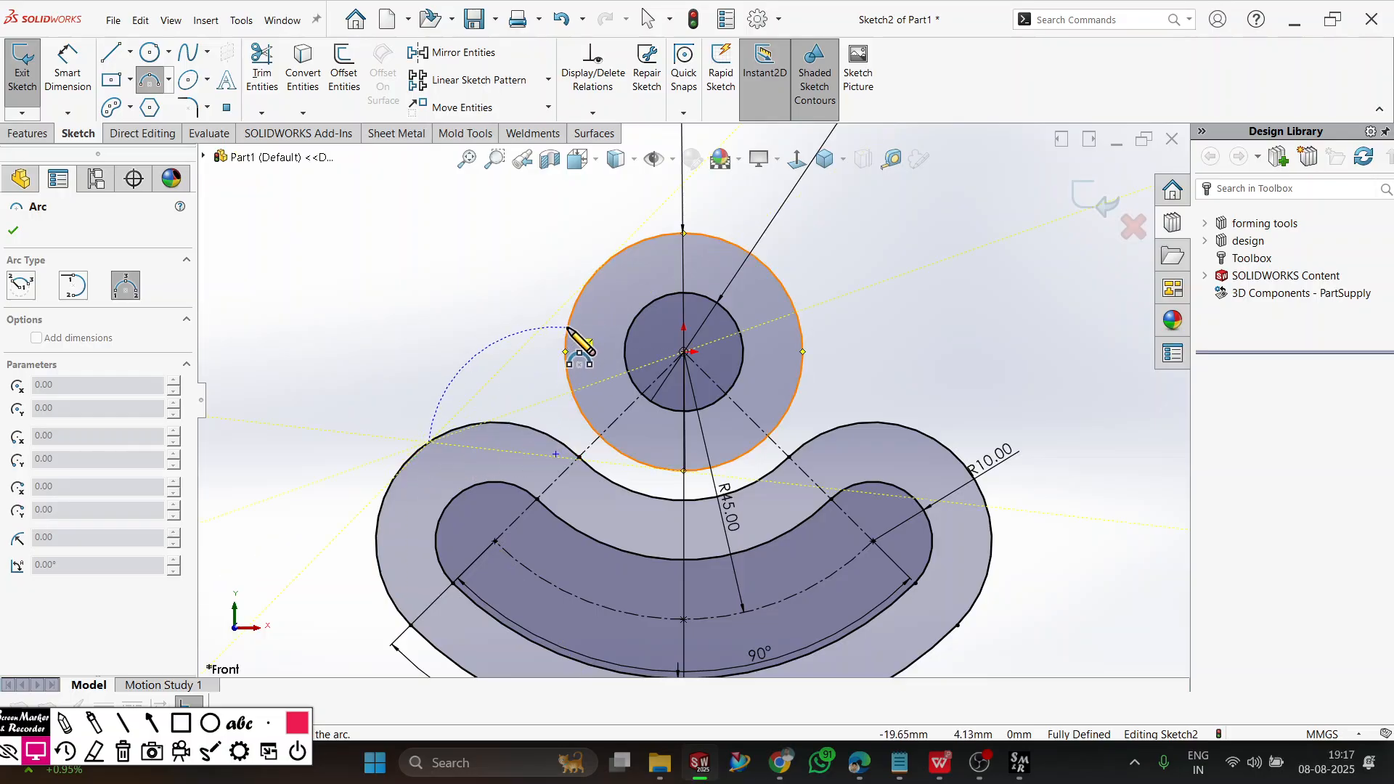
left_click(568, 328)
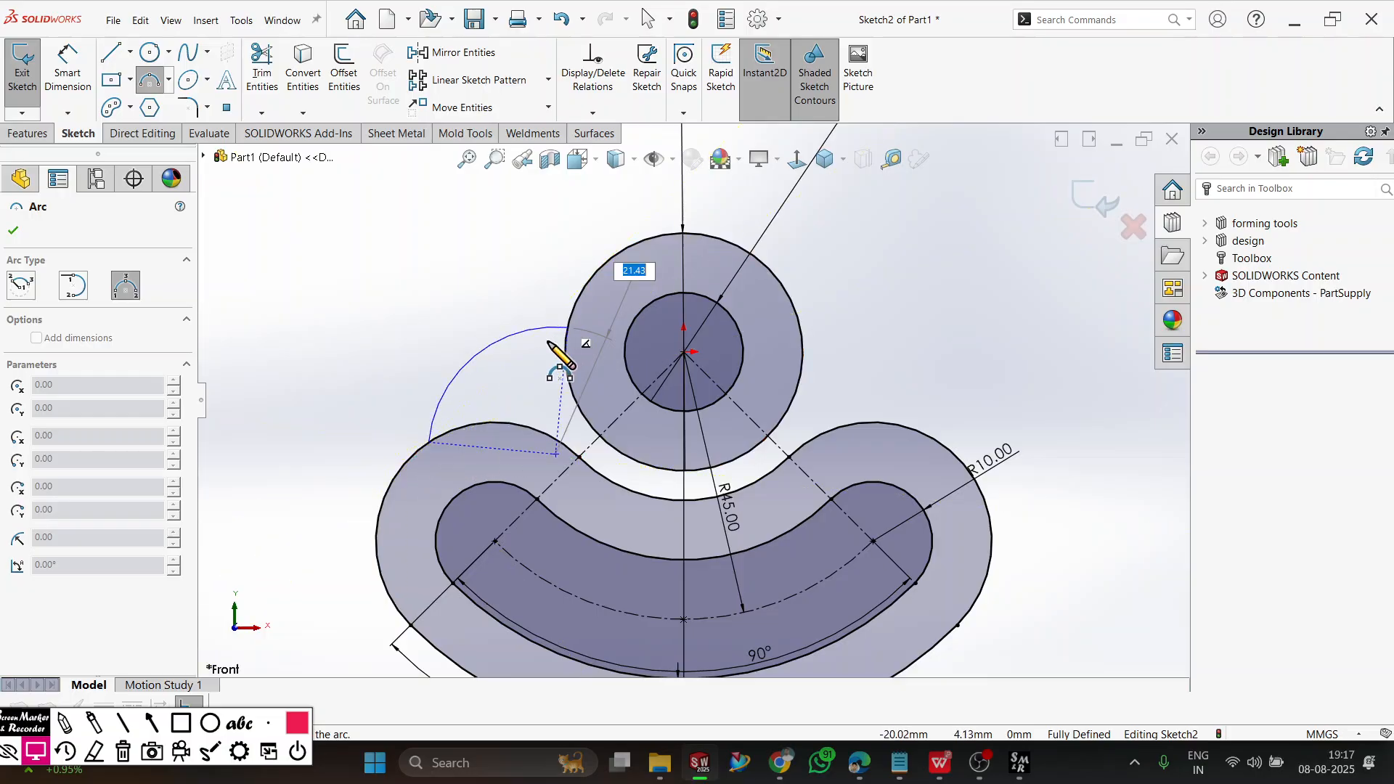
left_click(530, 423)
scroll(535, 458, "down", 3)
key("Escape")
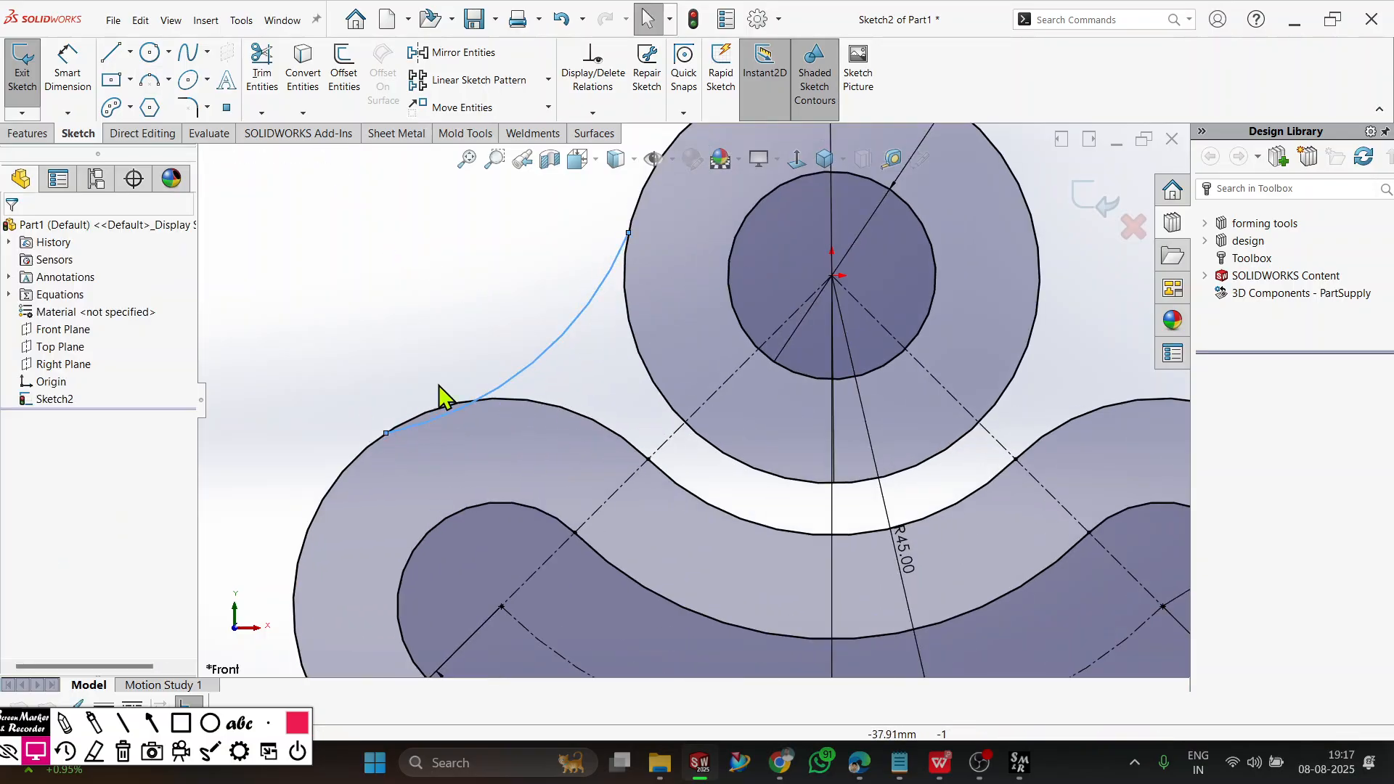
Make the left blend arc tangent to the upper-left lobe of the offset outline.
left_click(479, 337)
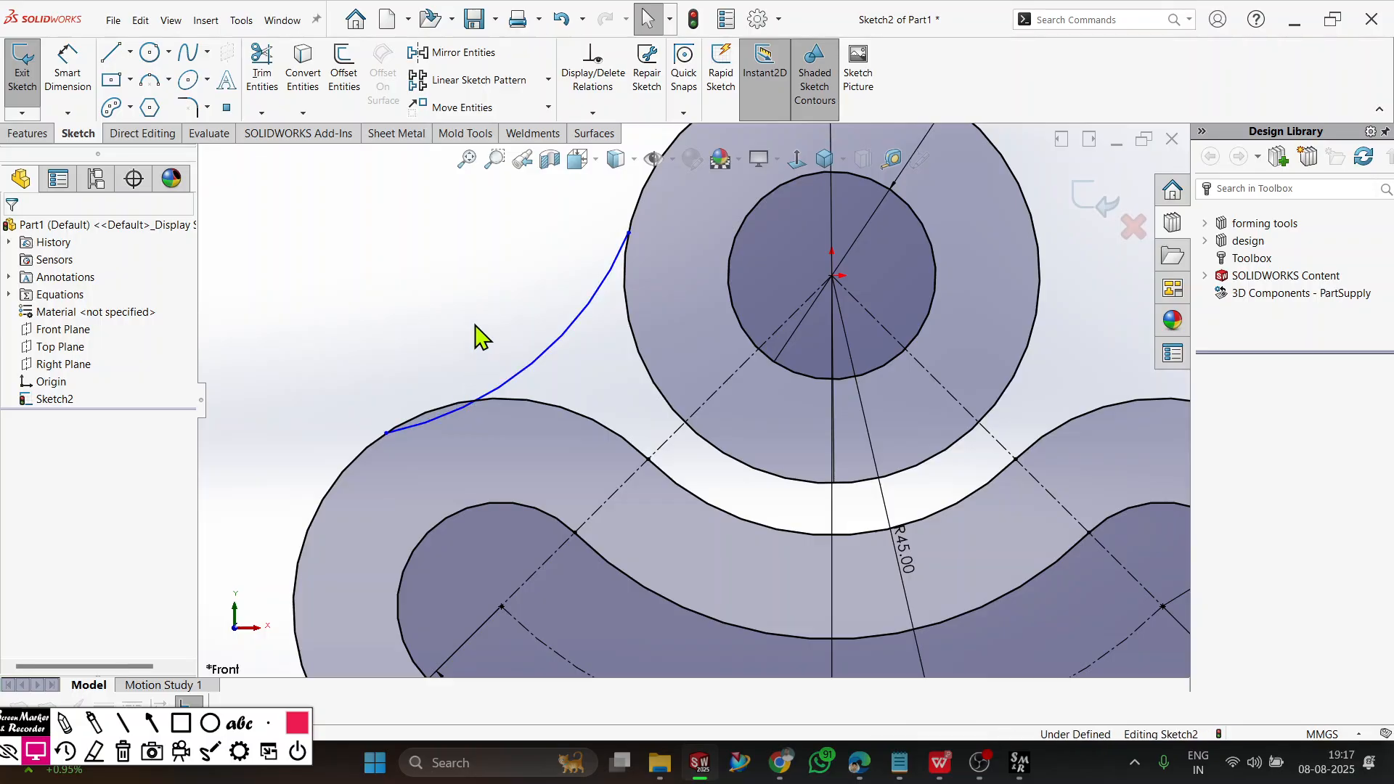
left_click(450, 418)
left_click(425, 414, "ctrl")
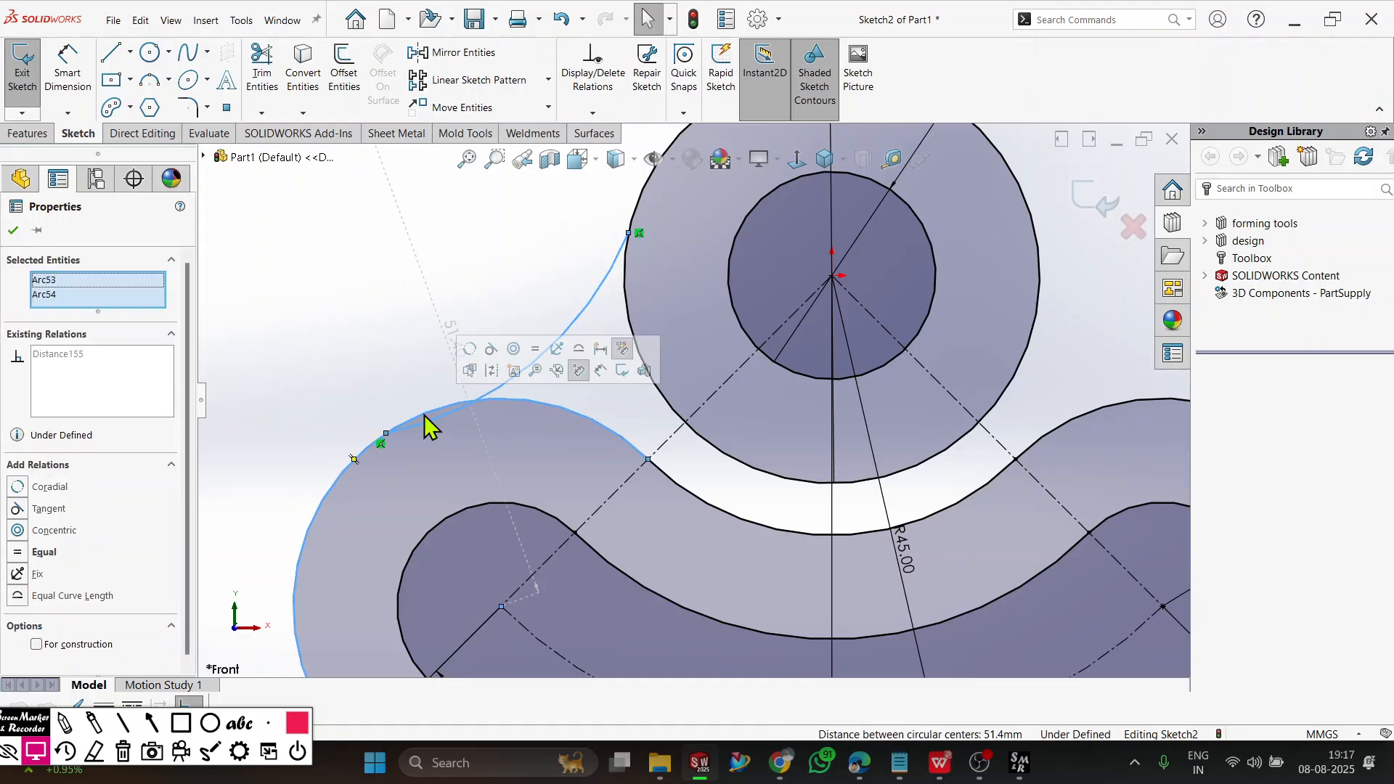
left_click(29, 510)
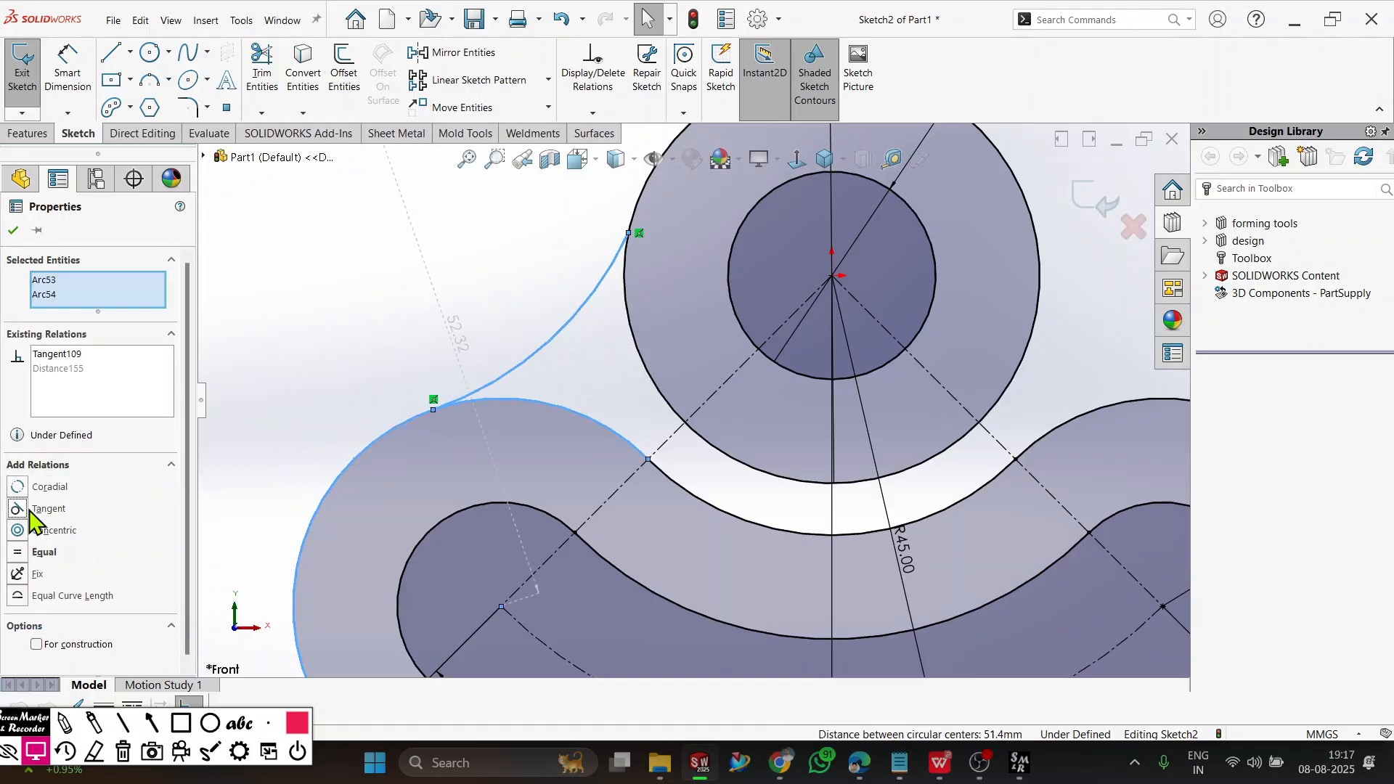
key("Escape")
Make the left blend arc tangent to the larger circle.
scroll(597, 295, "up", 3)
scroll(673, 446, "down", 7)
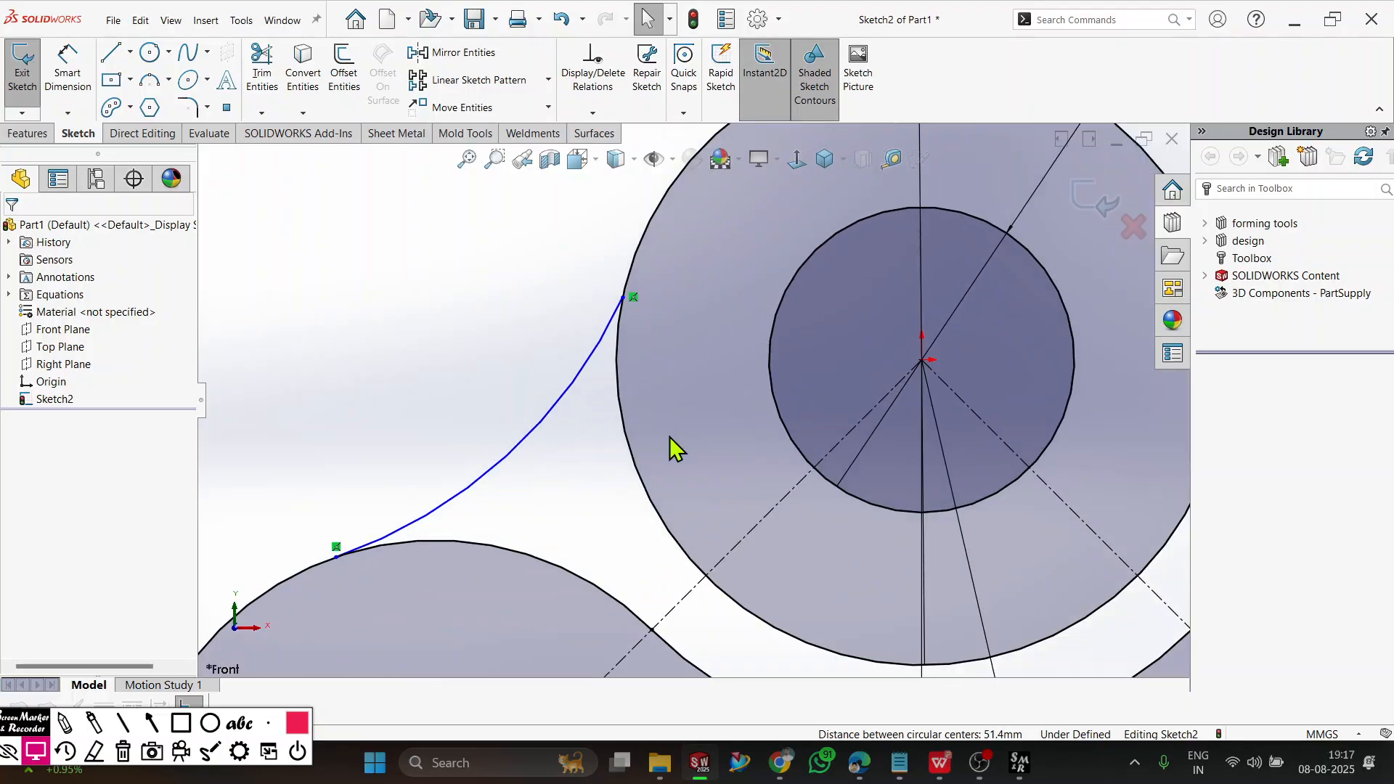
left_click(579, 378)
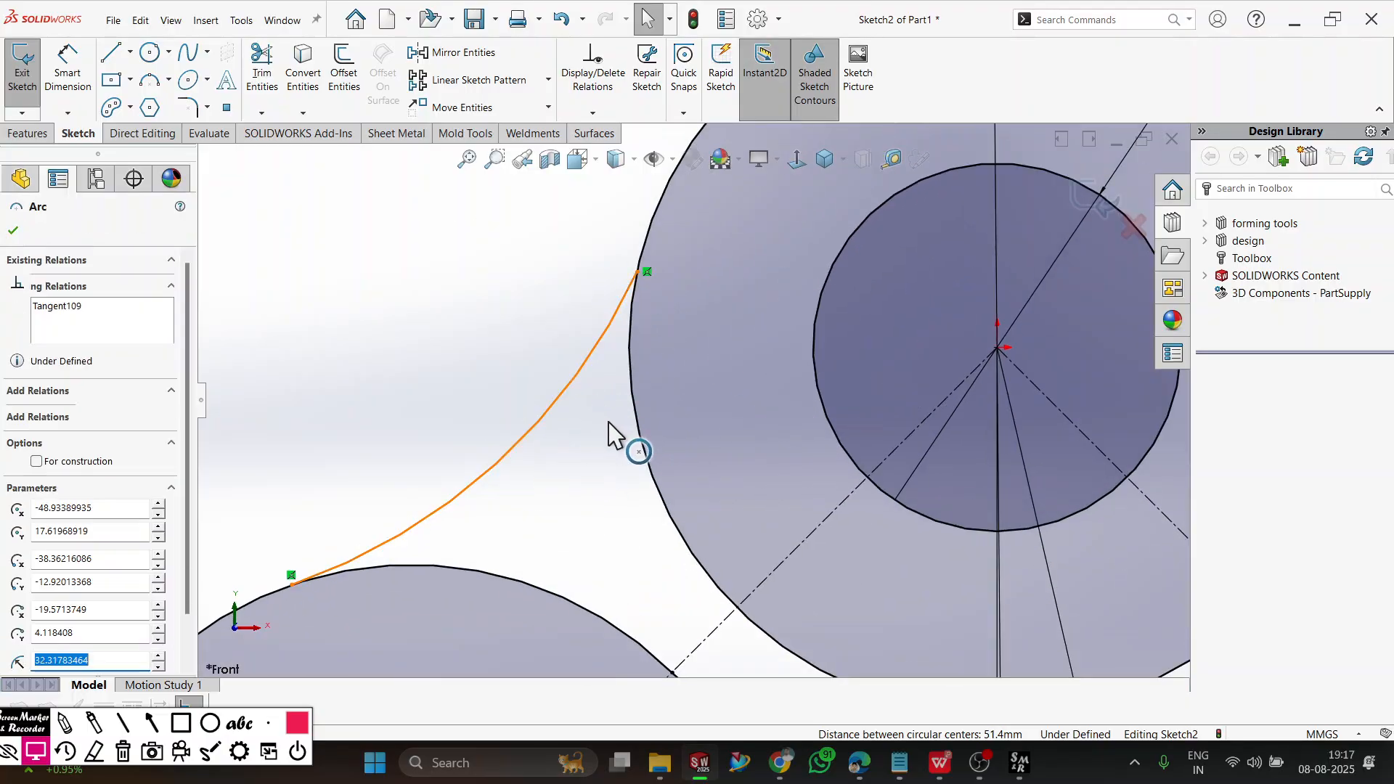
left_click(640, 430)
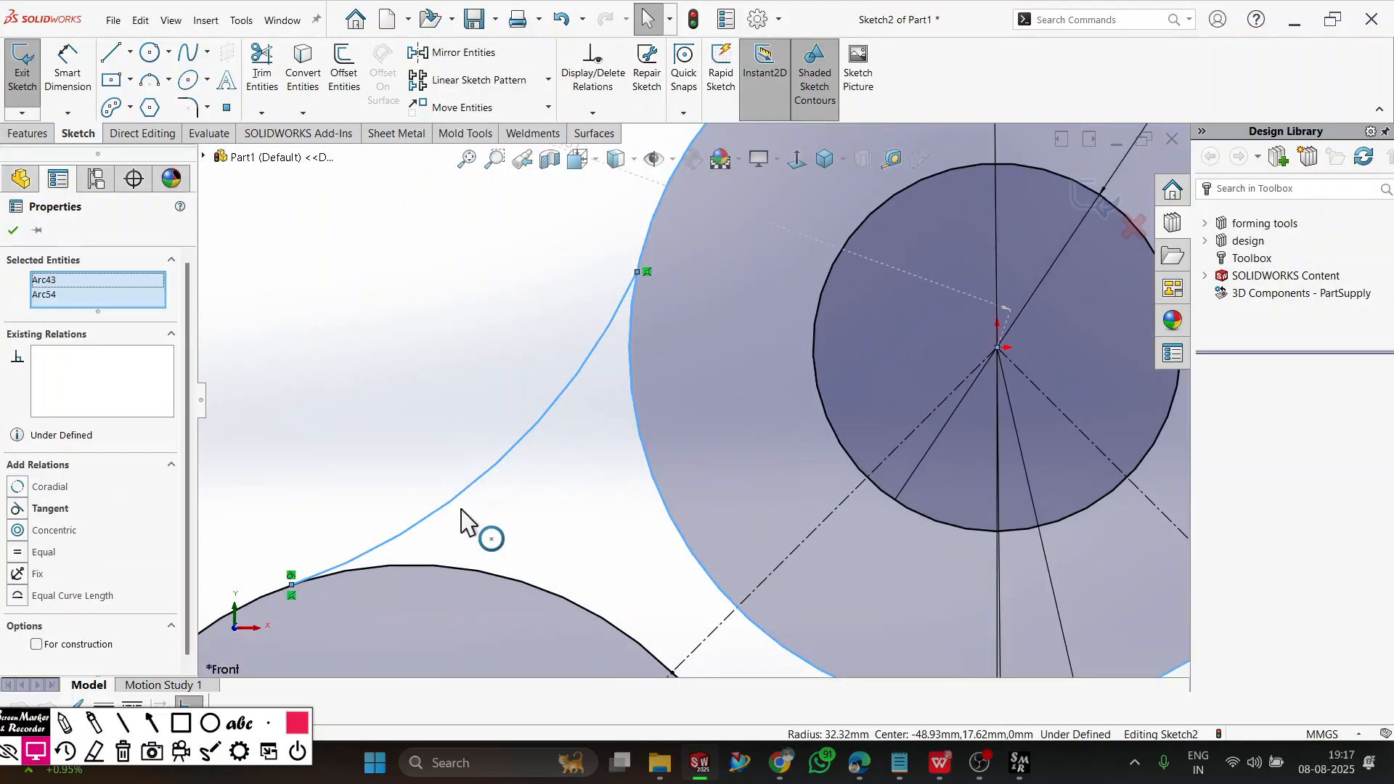
left_click(42, 513)
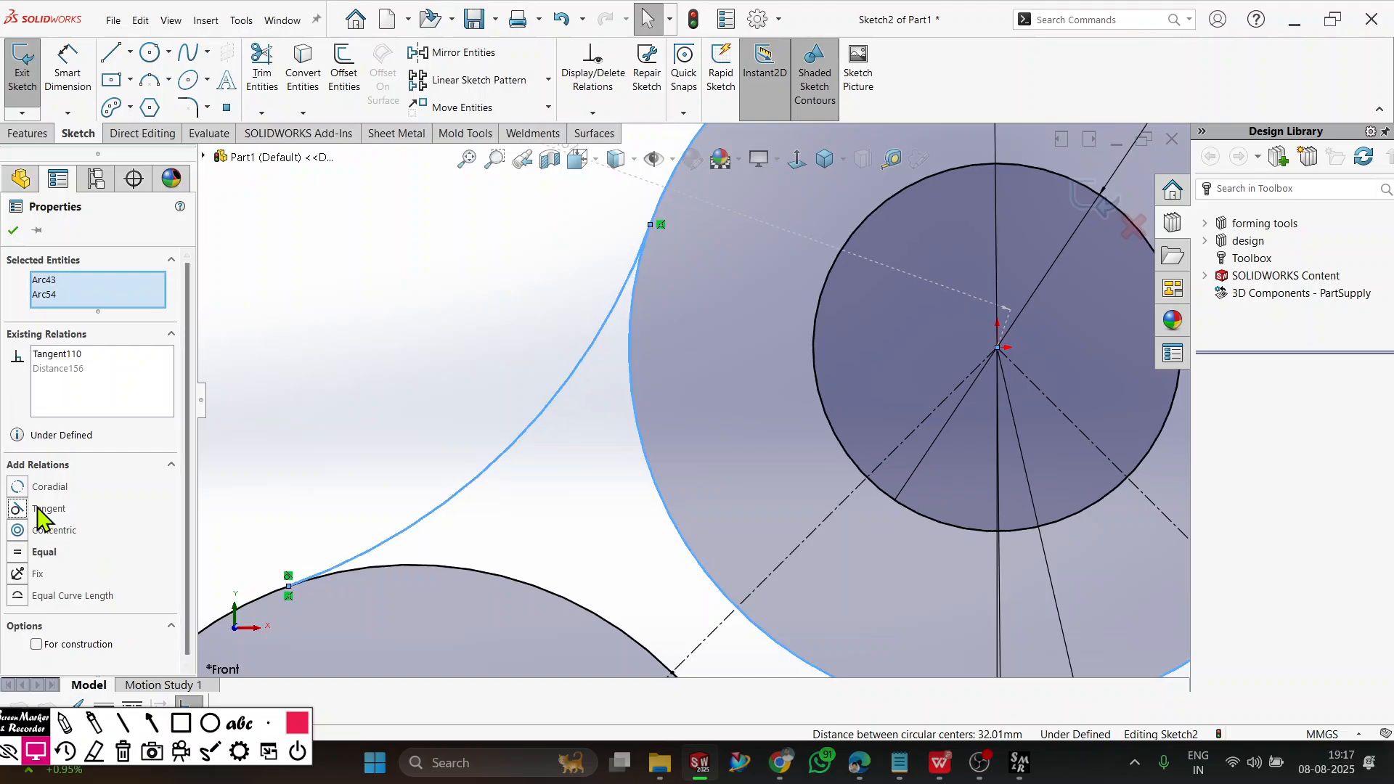
left_click(13, 231)
Check the blend radius on the workbook drawing in WPS Office, return to SOLIDWORKS, and dimension the left blend arc's radius as 15 mm.
scroll(445, 324, "up", 4)
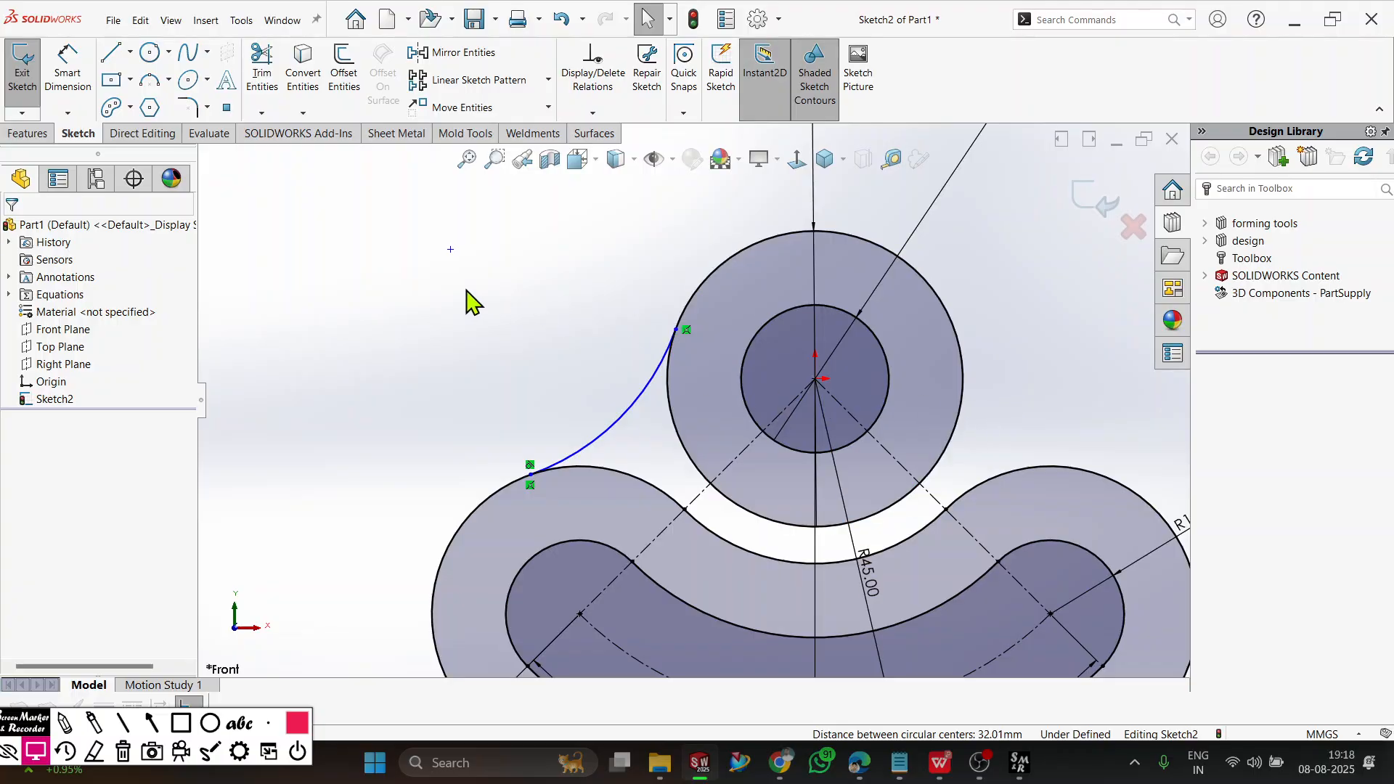
left_click(69, 76)
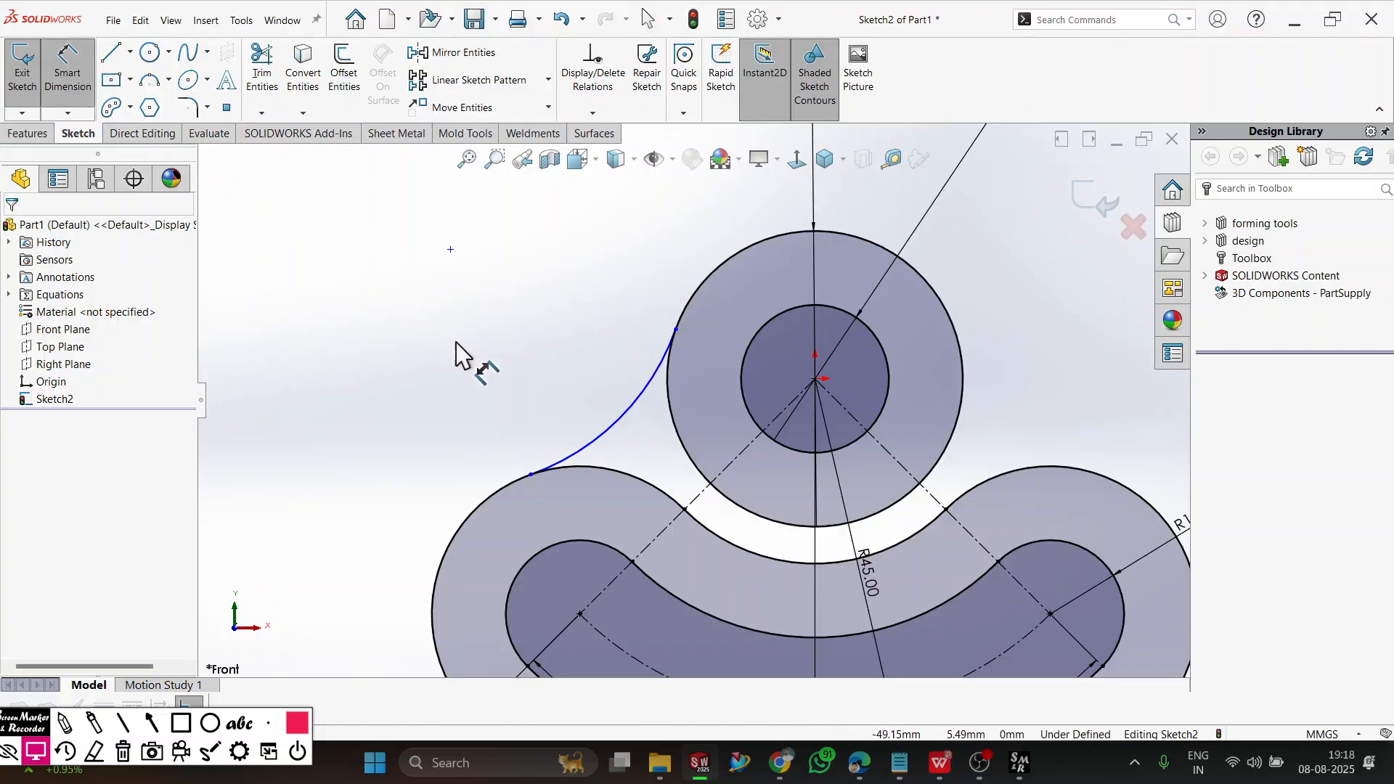
key("alt+Tab")
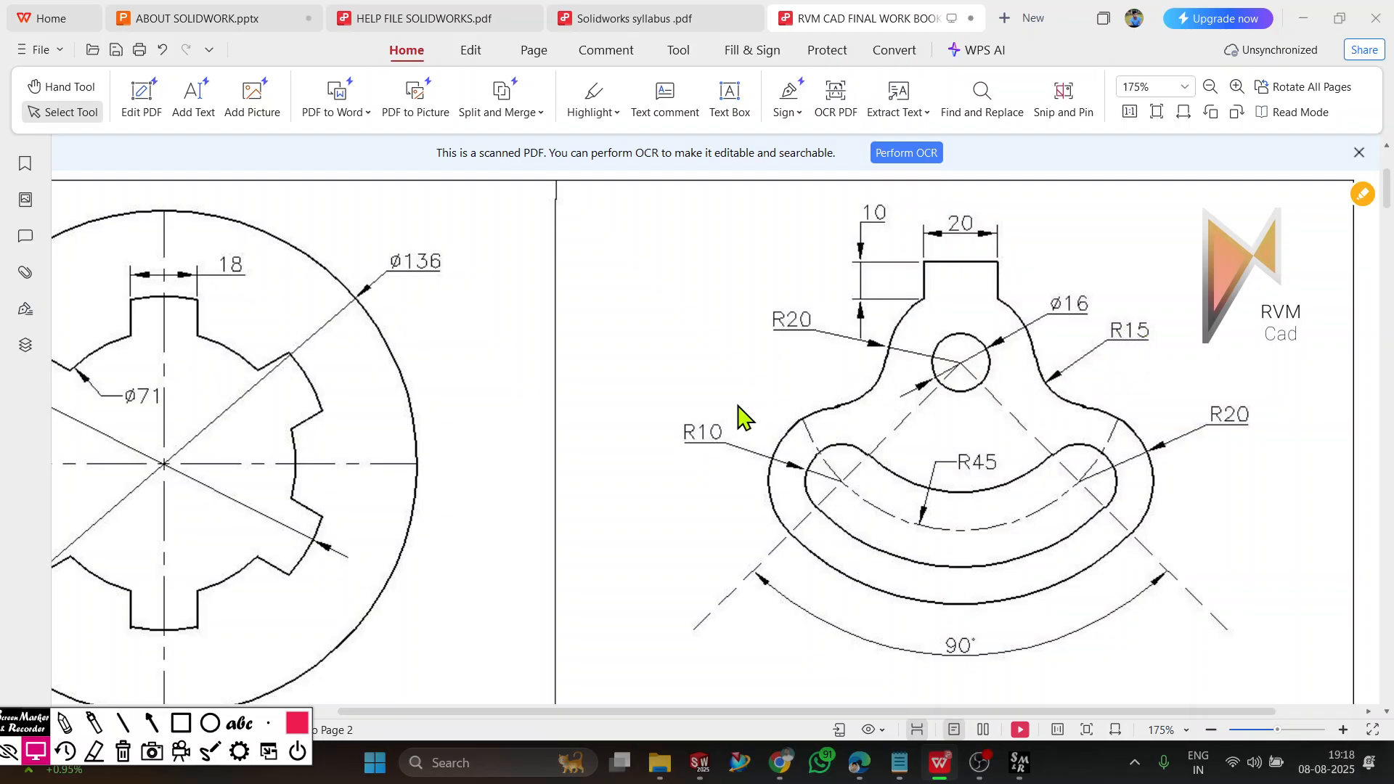
key("alt+Tab")
left_click(630, 420)
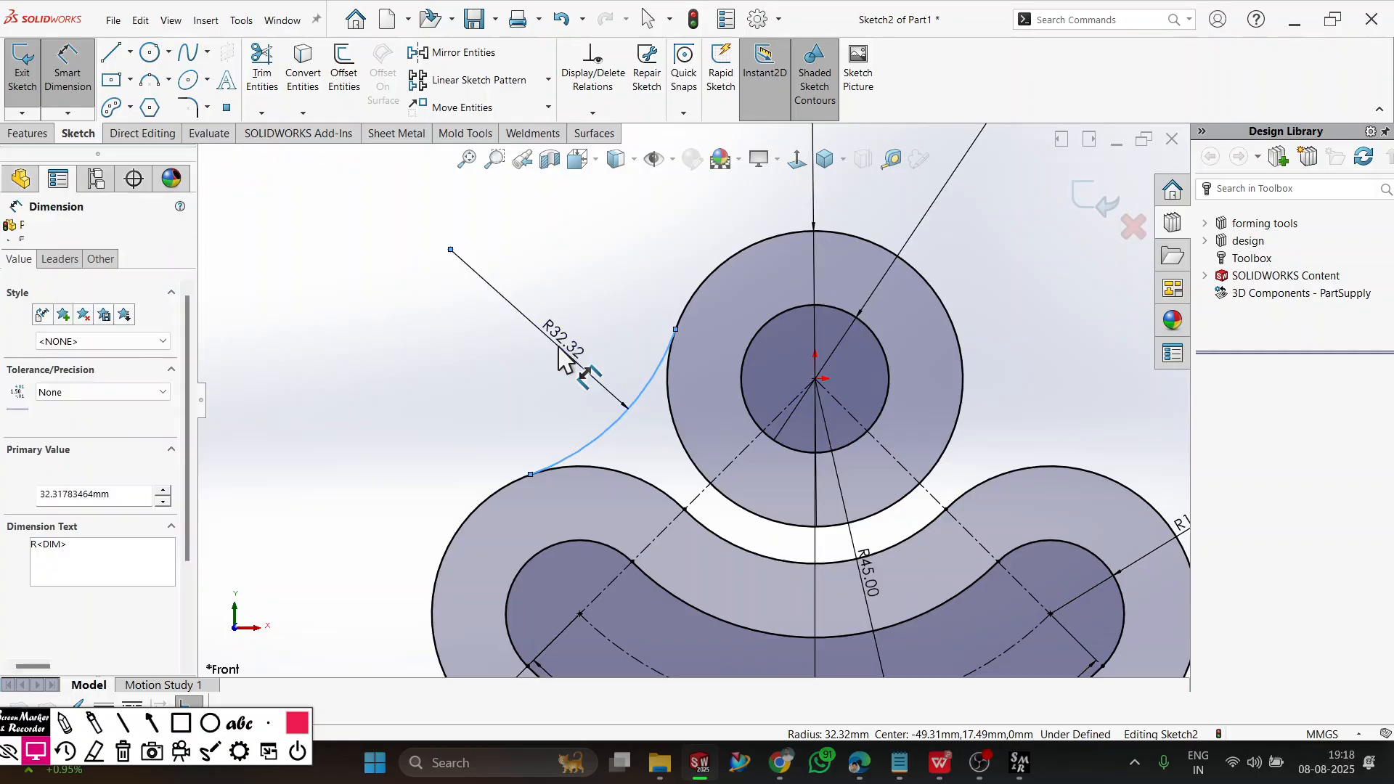
left_click(559, 356)
type("15")
key("Return")
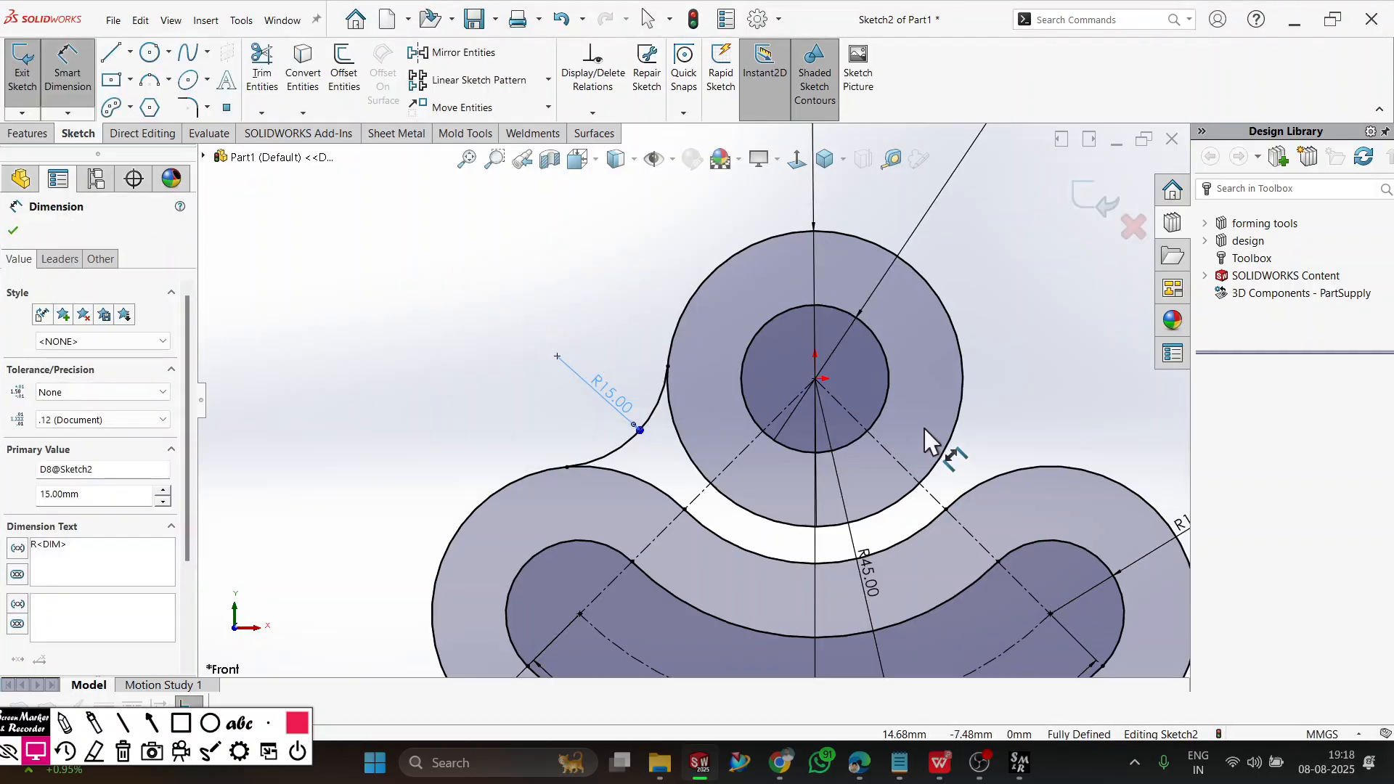
Sketch a 3-point arc curving inward from the right side of the larger circle to the offset outline's upper-right lobe.
scroll(1069, 356, "down", 1)
left_click(1039, 369)
scroll(1010, 388, "up", 1)
scroll(1001, 389, "down", 1)
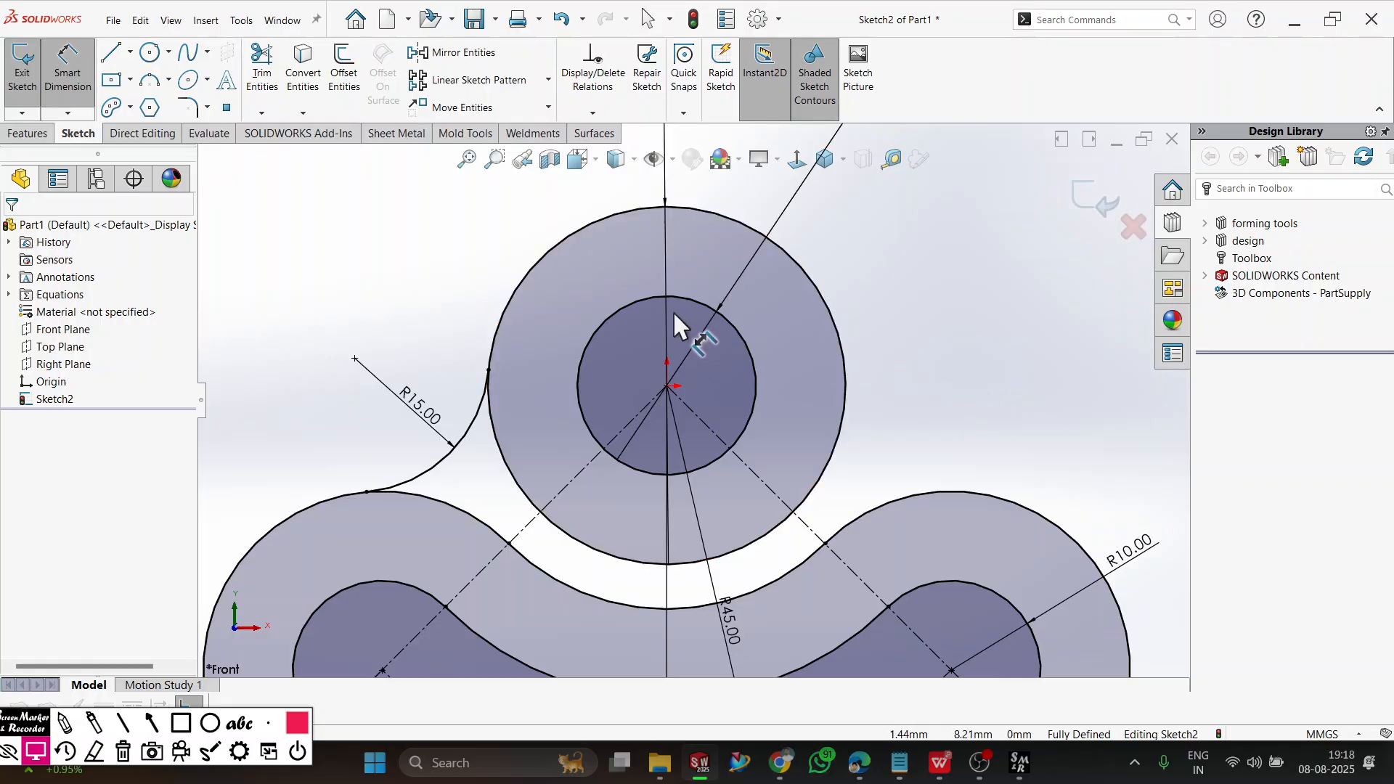
left_click(150, 79)
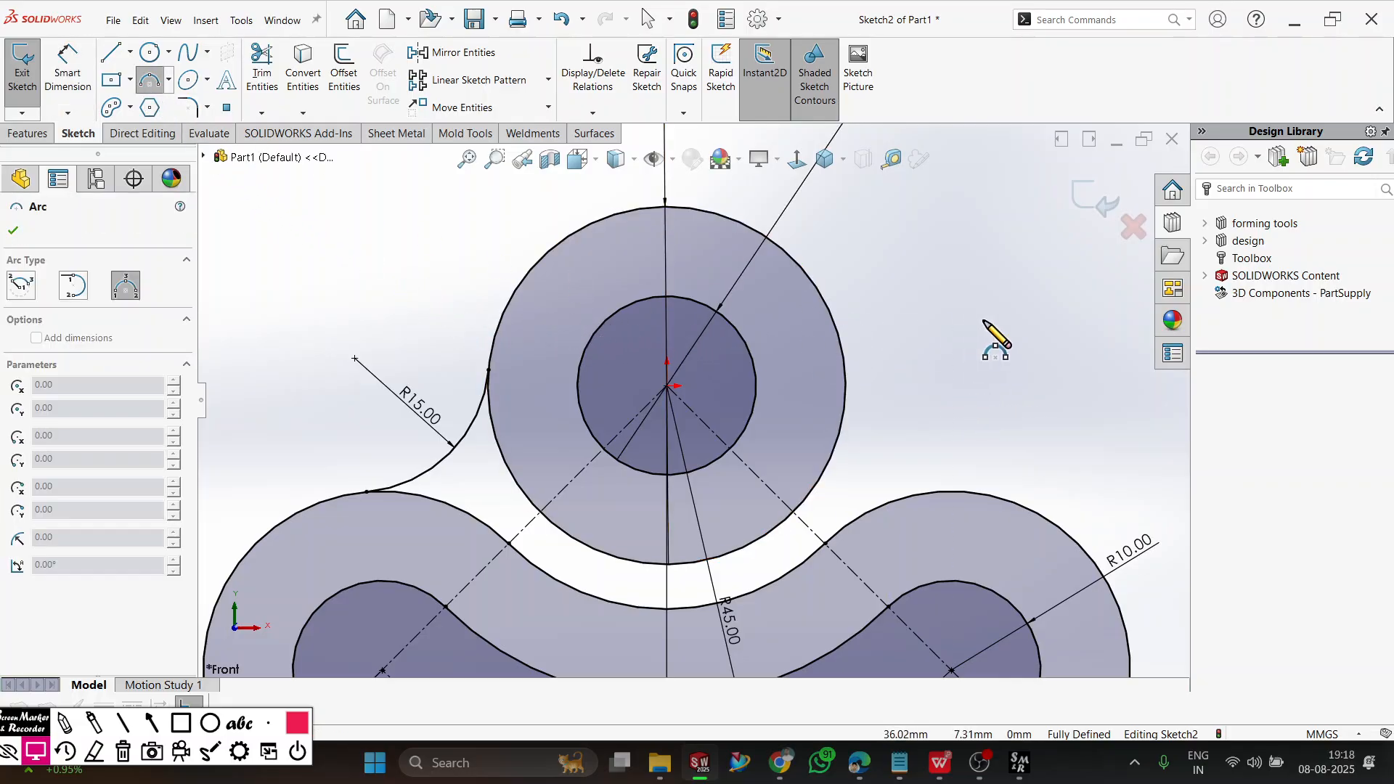
left_click(811, 283)
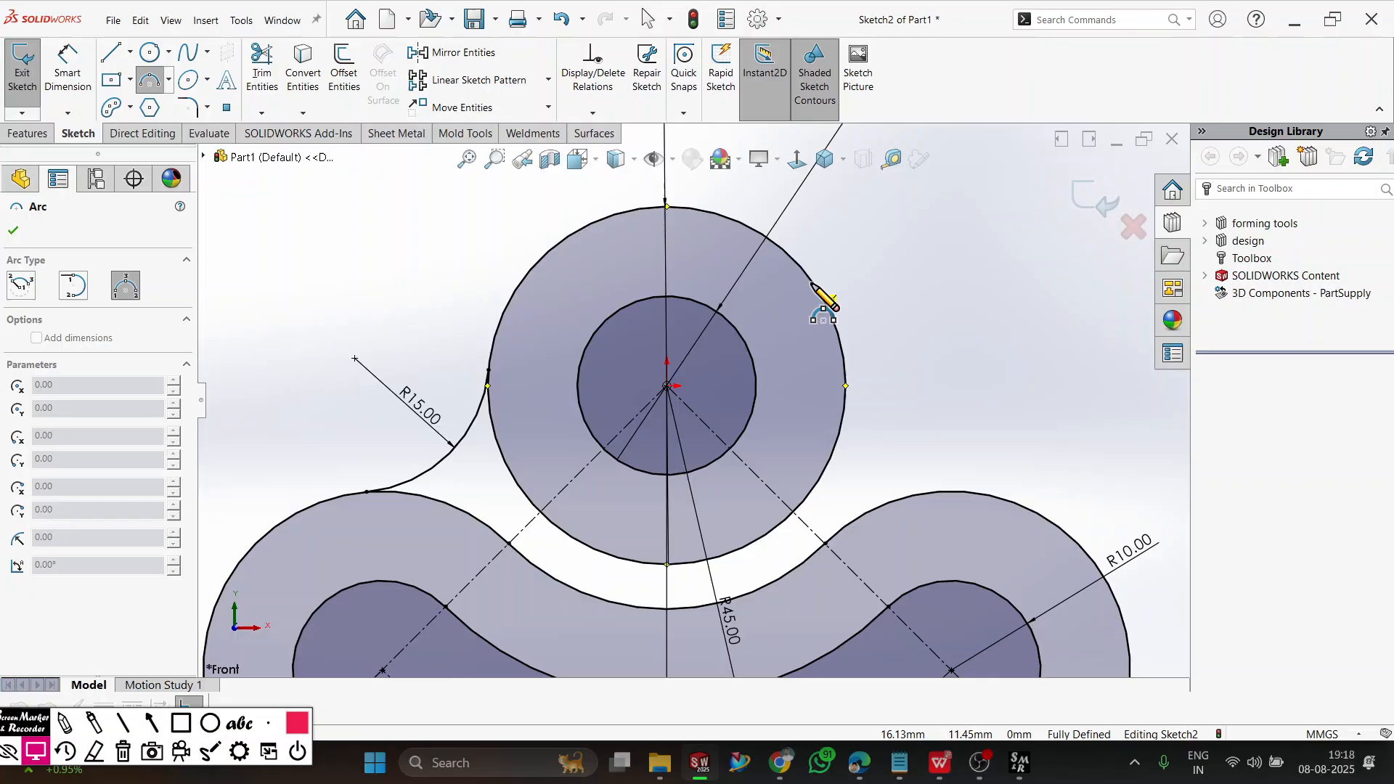
left_click(1071, 539)
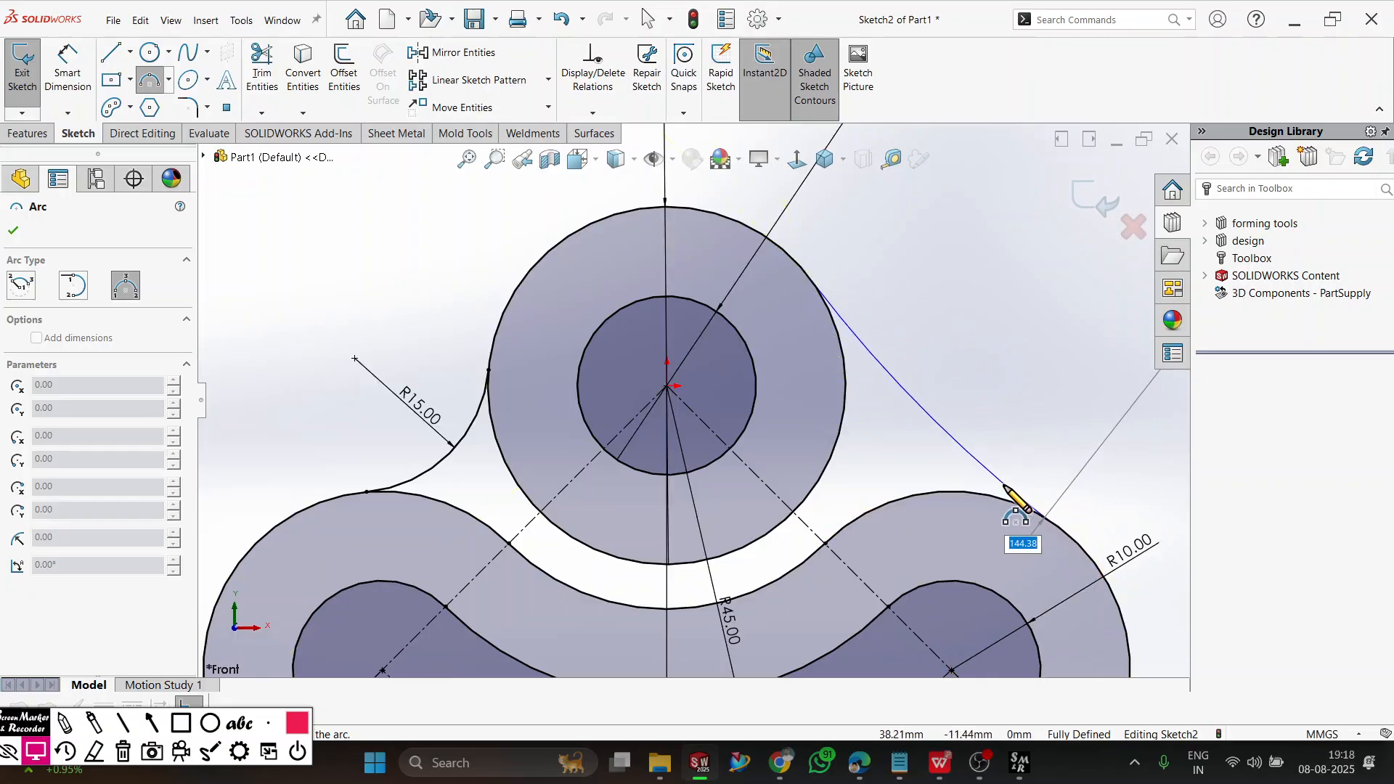
left_click(946, 467)
key("Escape")
Make the right blend arc tangent to both the offset outline's upper-right lobe and the larger circle.
scroll(1068, 494, "up", 2)
scroll(1075, 503, "up", 1)
left_click_drag(1033, 482, 942, 558)
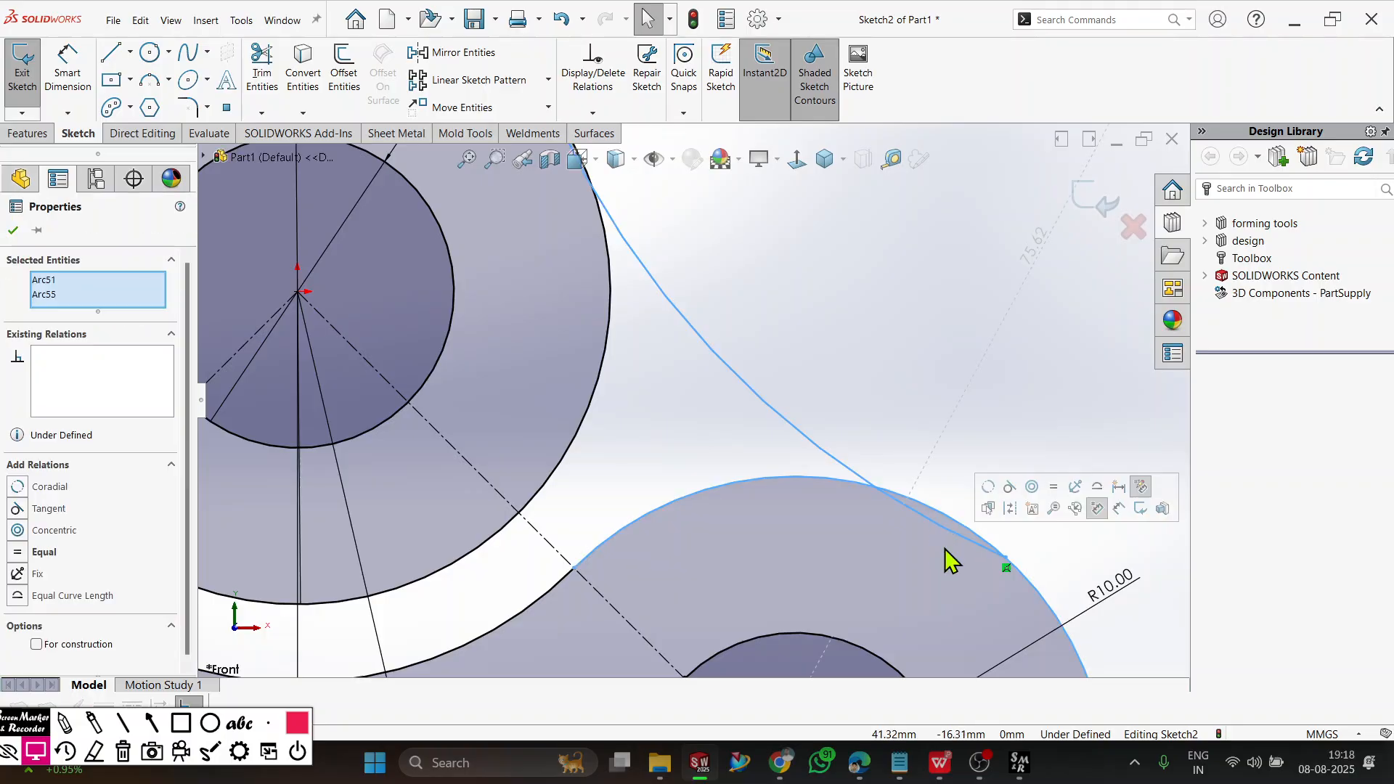
left_click(1010, 501)
left_click(815, 351)
scroll(702, 256, "down", 2)
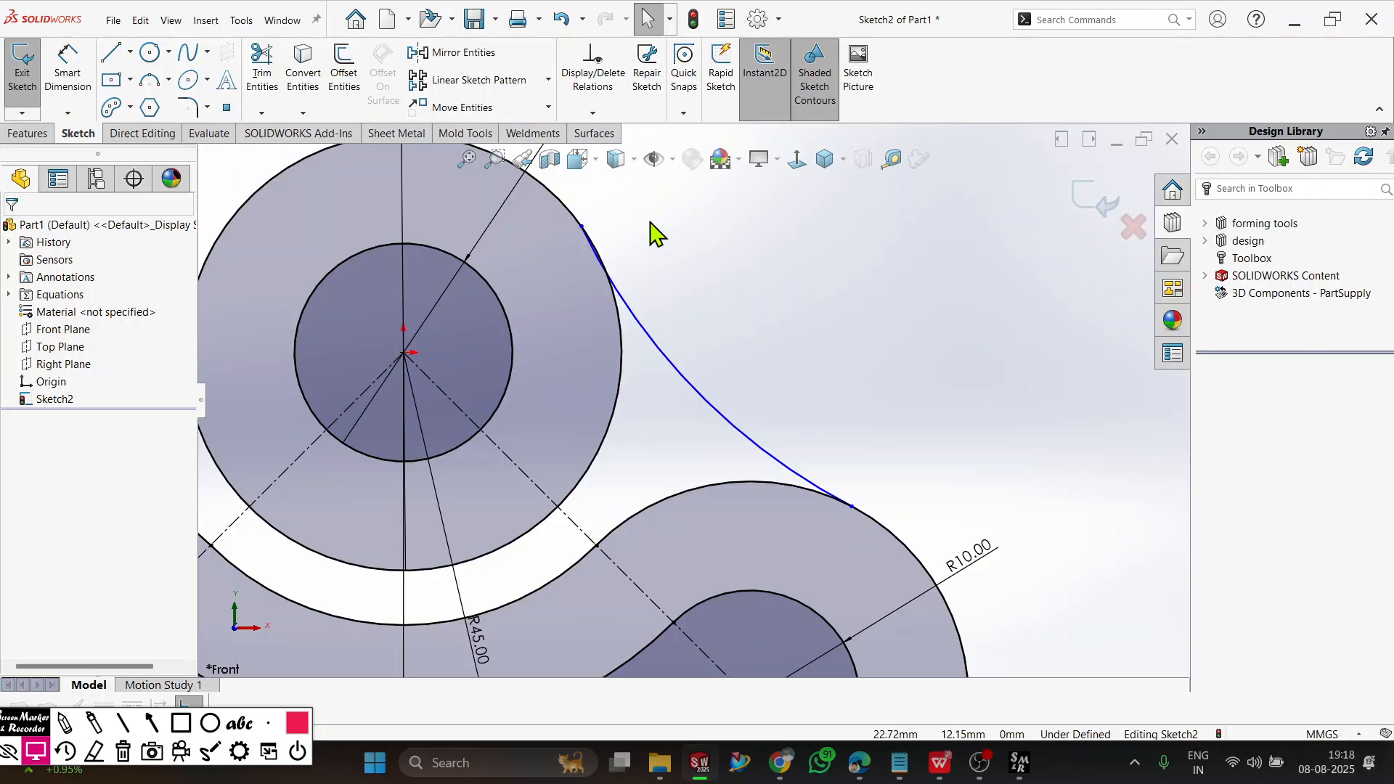
left_click_drag(651, 223, 576, 278)
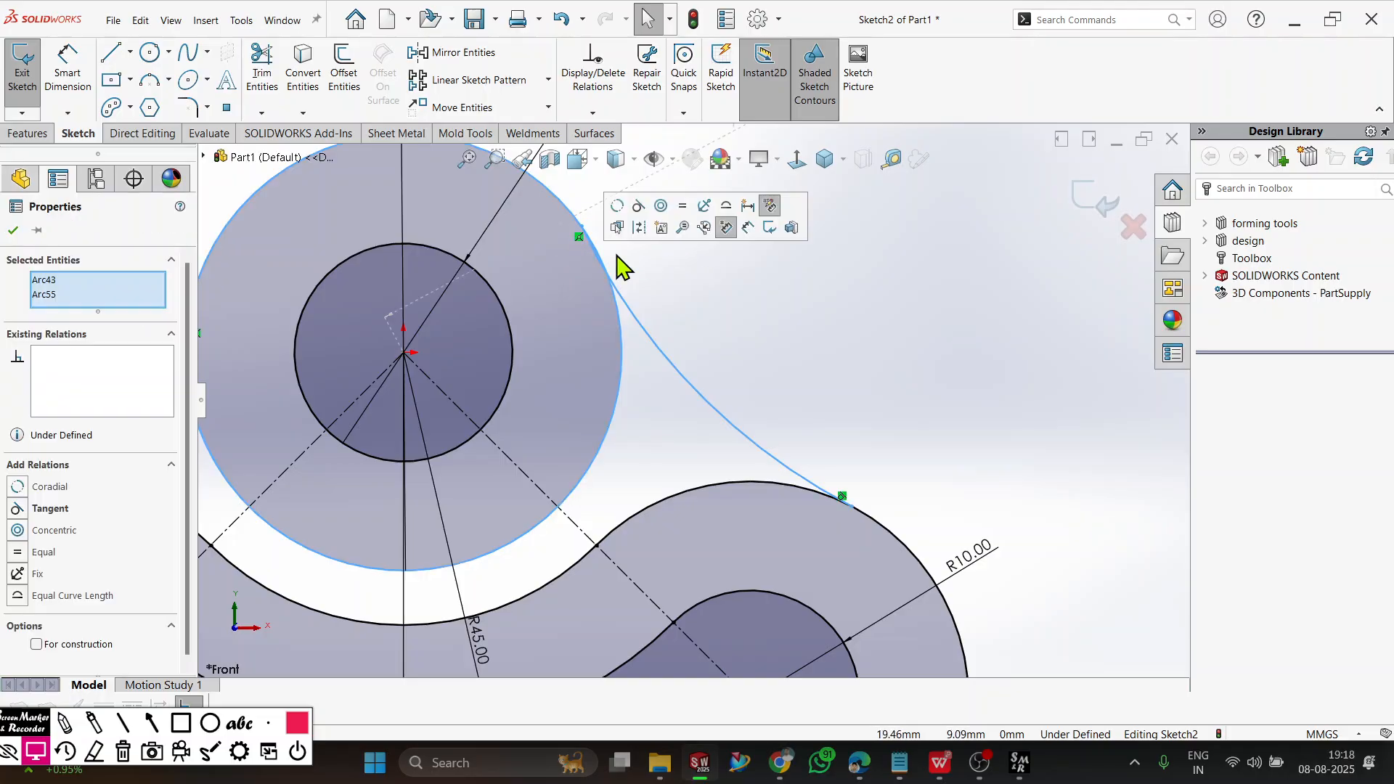
left_click(788, 331)
Dimension the right blend arc's radius as 15 mm.
left_click(69, 76)
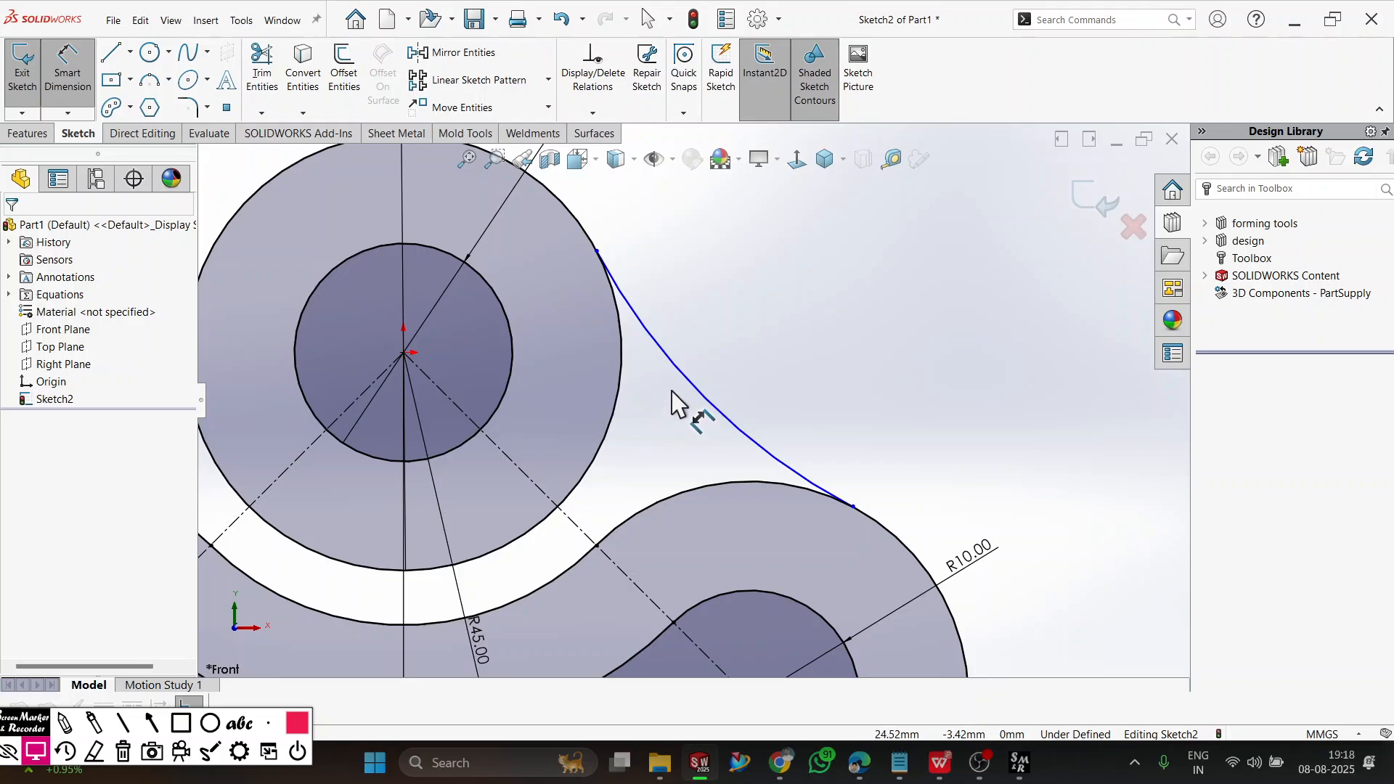
left_click(696, 399)
left_click(742, 379)
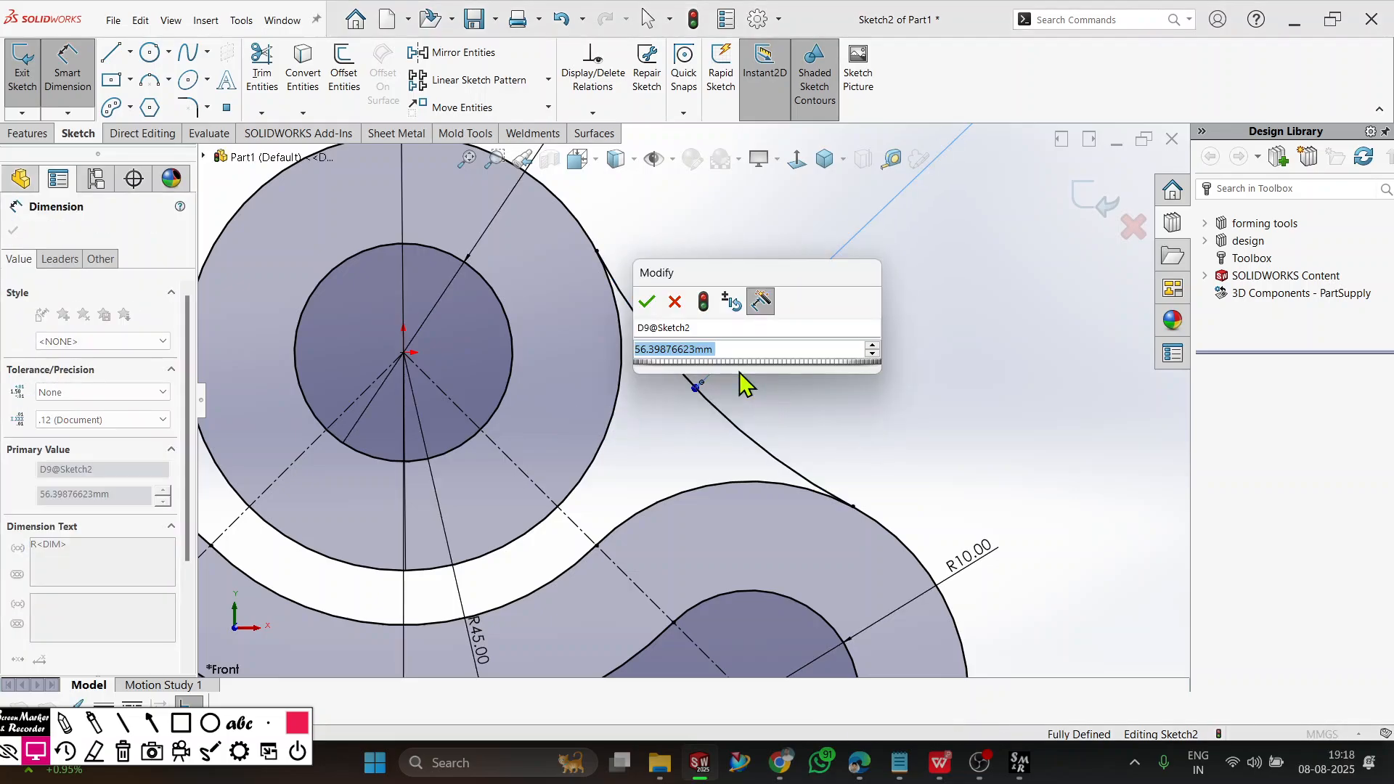
type("15")
key("Return")
left_click(726, 356)
scroll(645, 249, "up", 3)
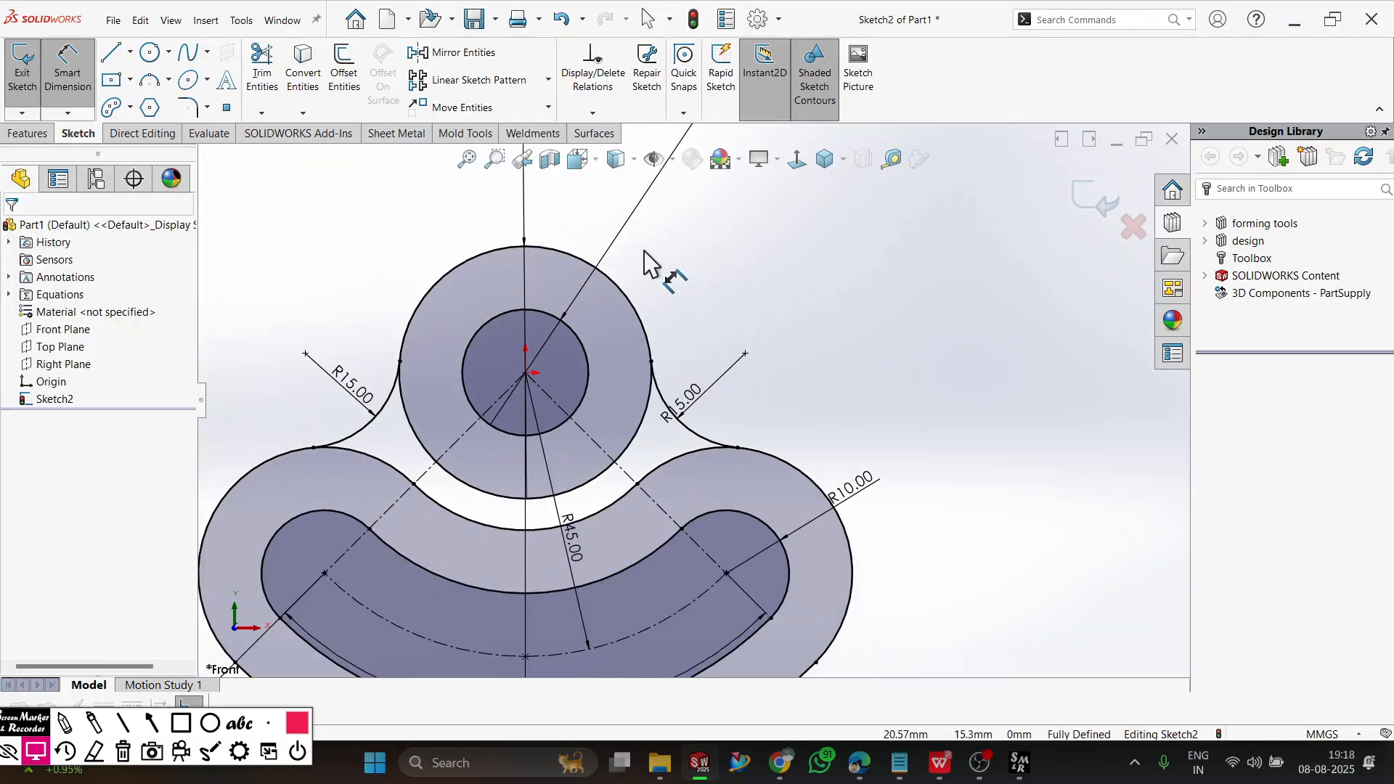
scroll(506, 202, "up", 1)
scroll(519, 196, "down", 2)
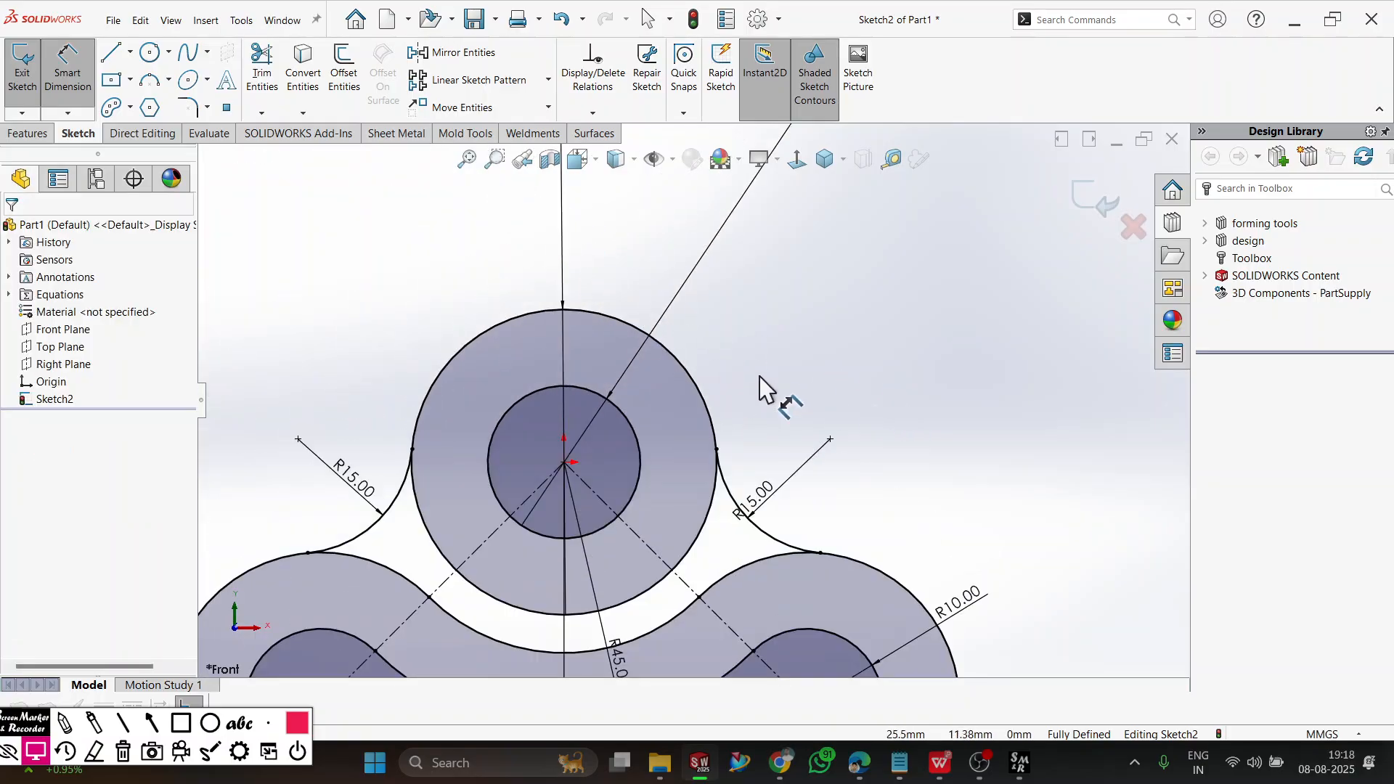
scroll(684, 349, "down", 1)
scroll(776, 394, "up", 2)
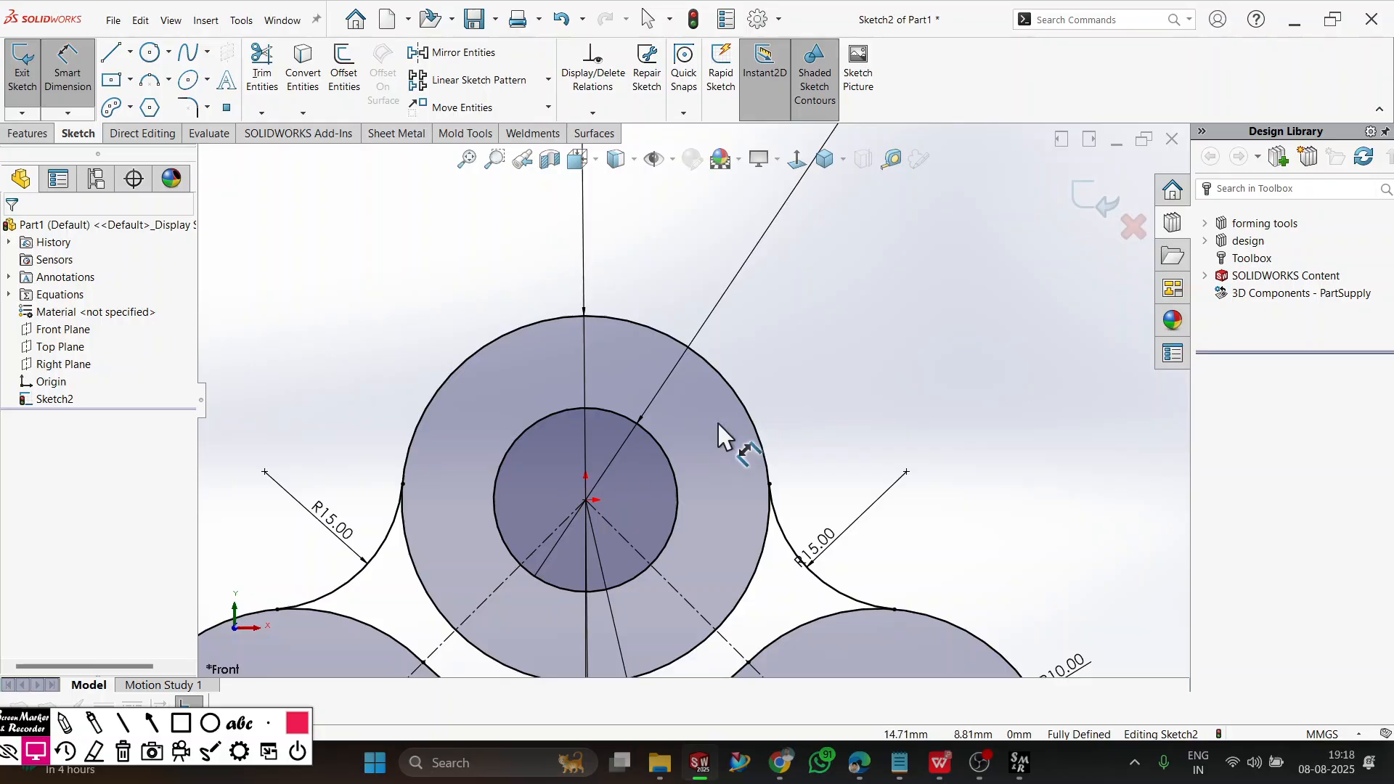
scroll(691, 514, "down", 1)
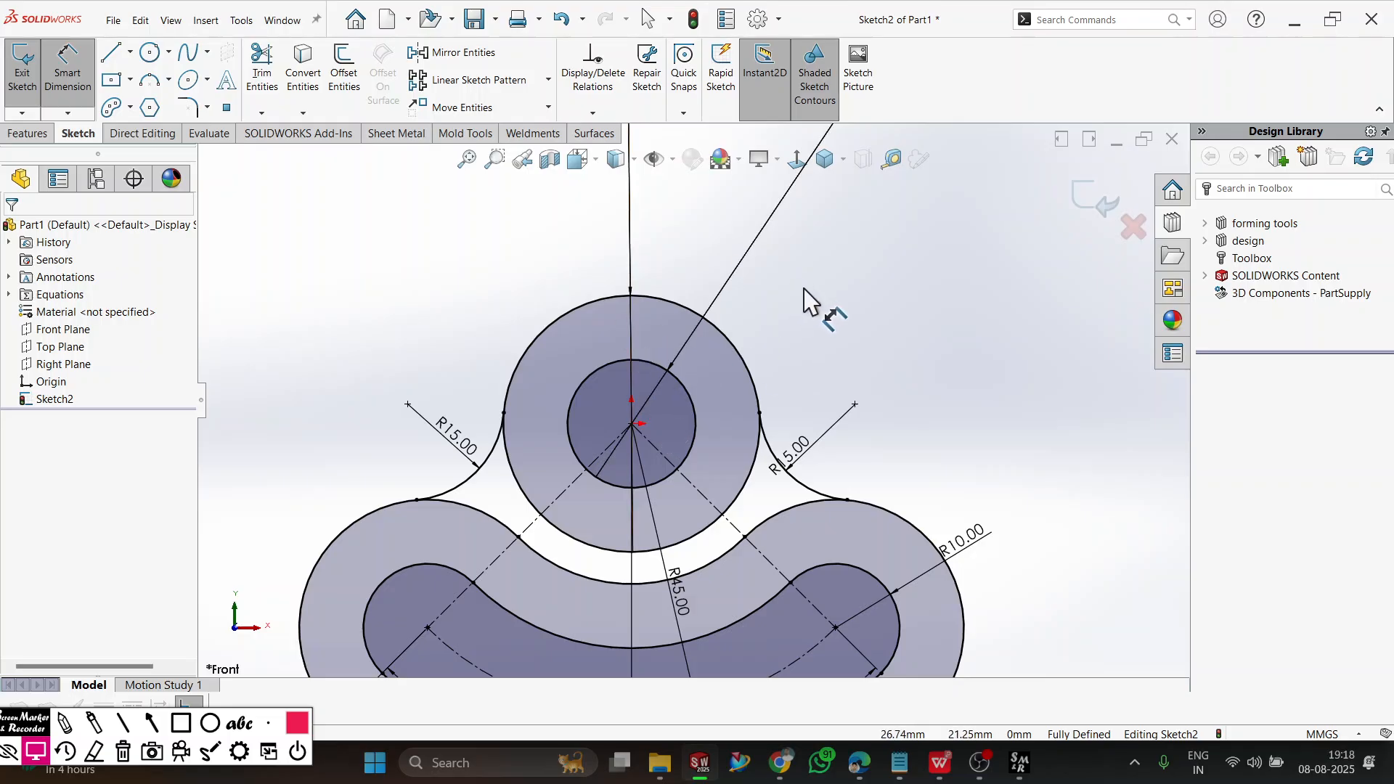
scroll(638, 274, "down", 1)
Check the workbook's top tab in WPS Office, return to SOLIDWORKS, and sketch a horizontal midpoint line about 10 mm long above the larger circle.
key("alt+Tab")
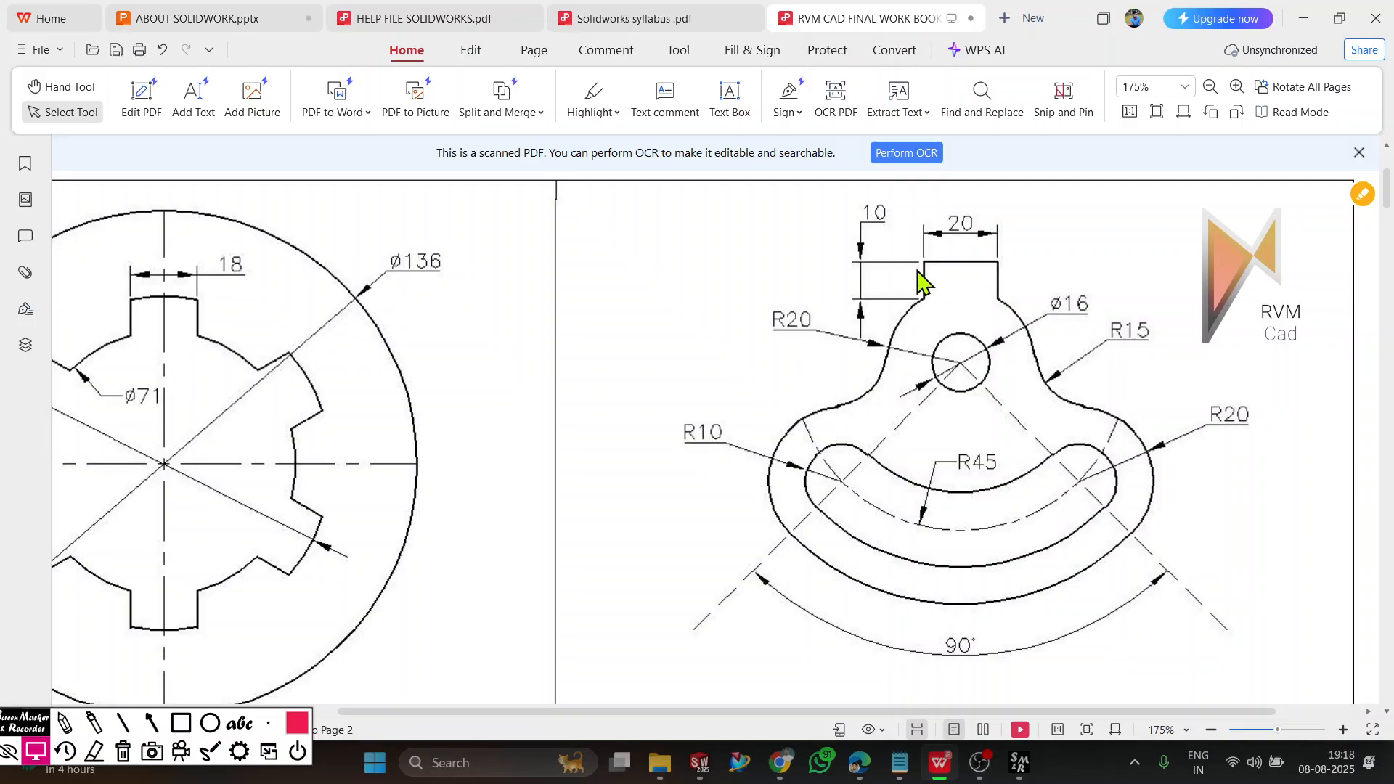
key("alt+Tab")
scroll(601, 311, "down", 2)
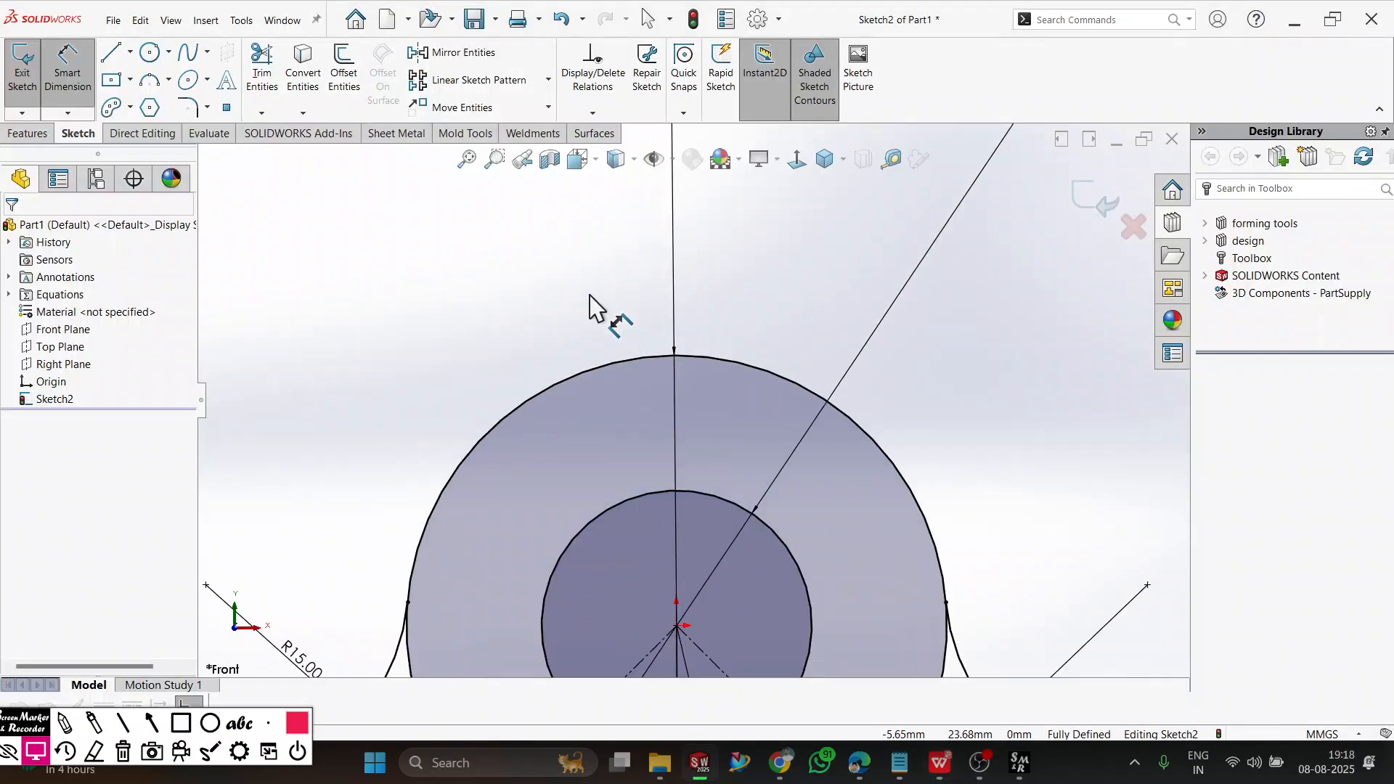
left_click(116, 58)
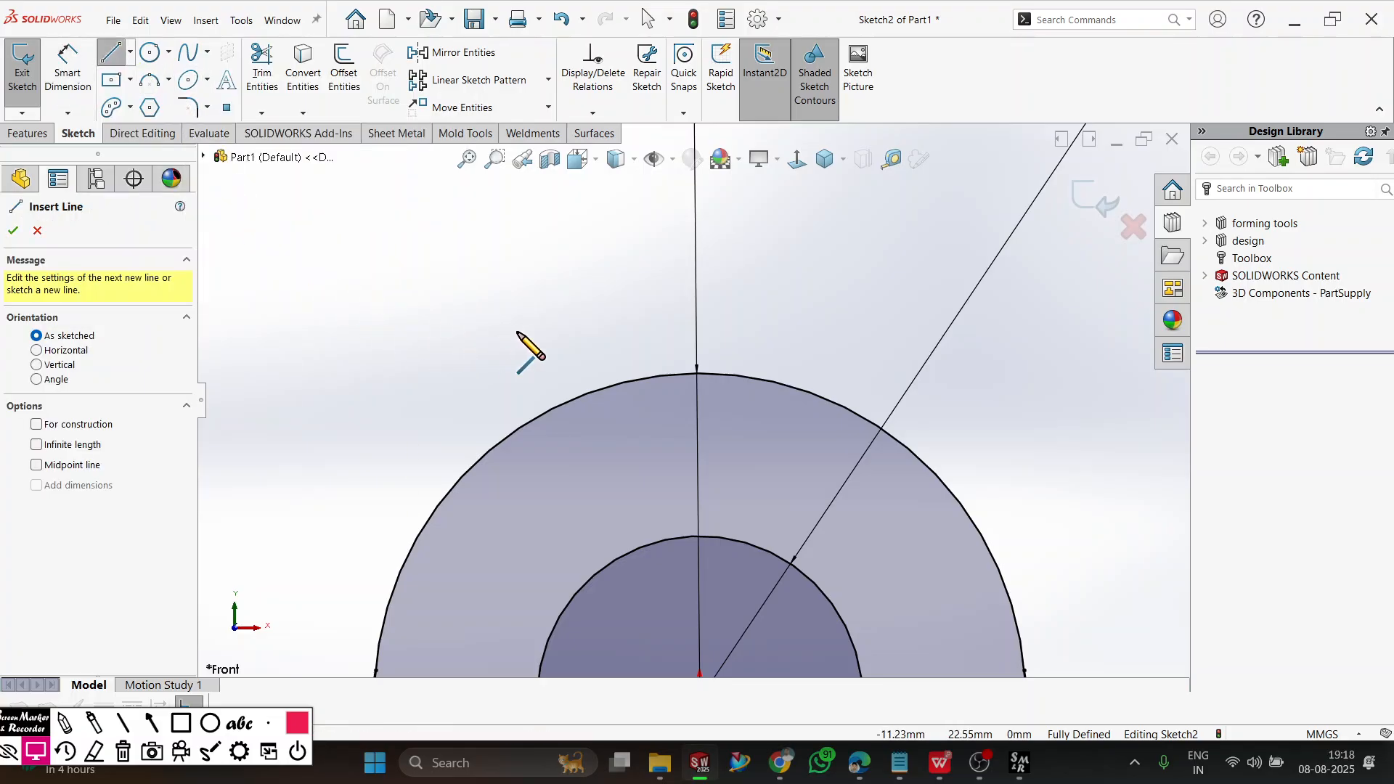
left_click(48, 466)
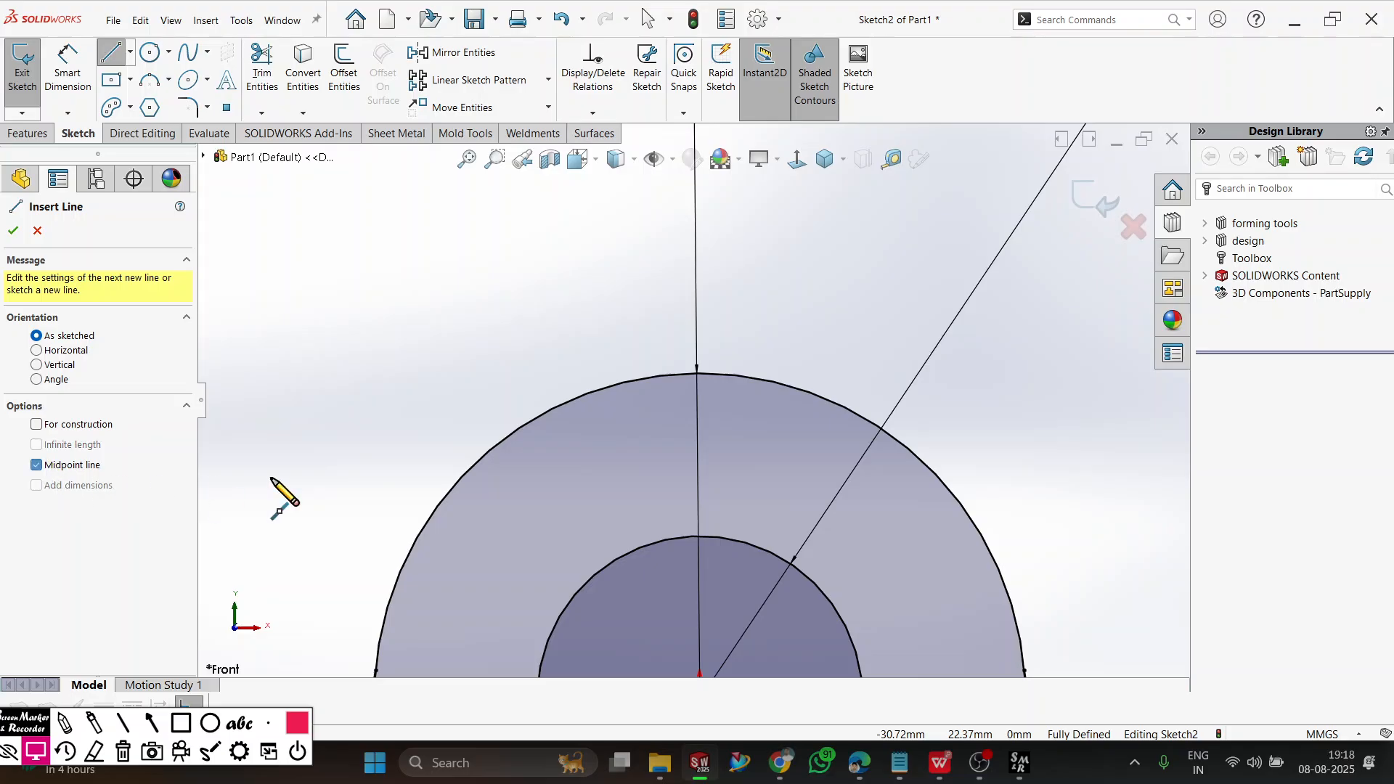
left_click(696, 284)
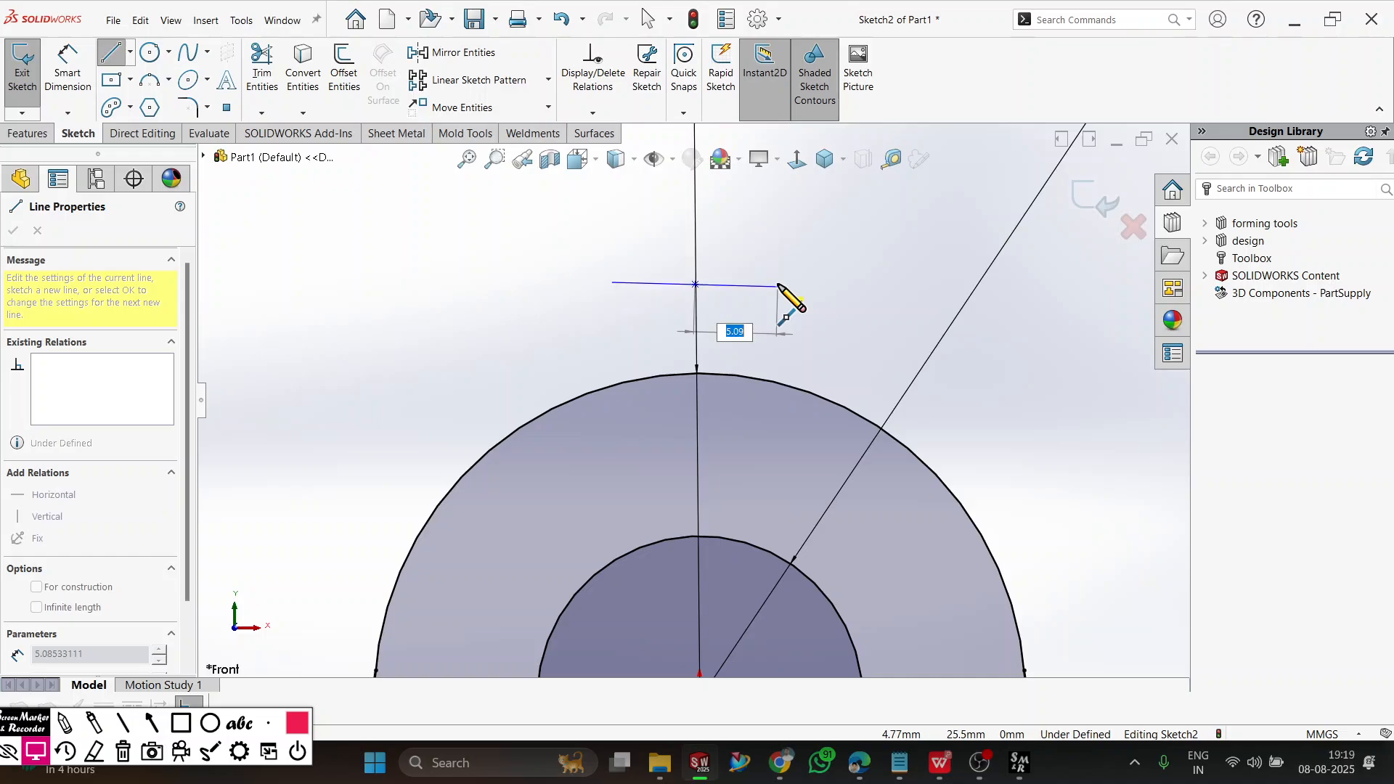
left_click(778, 286)
right_click(835, 263)
left_click(871, 272)
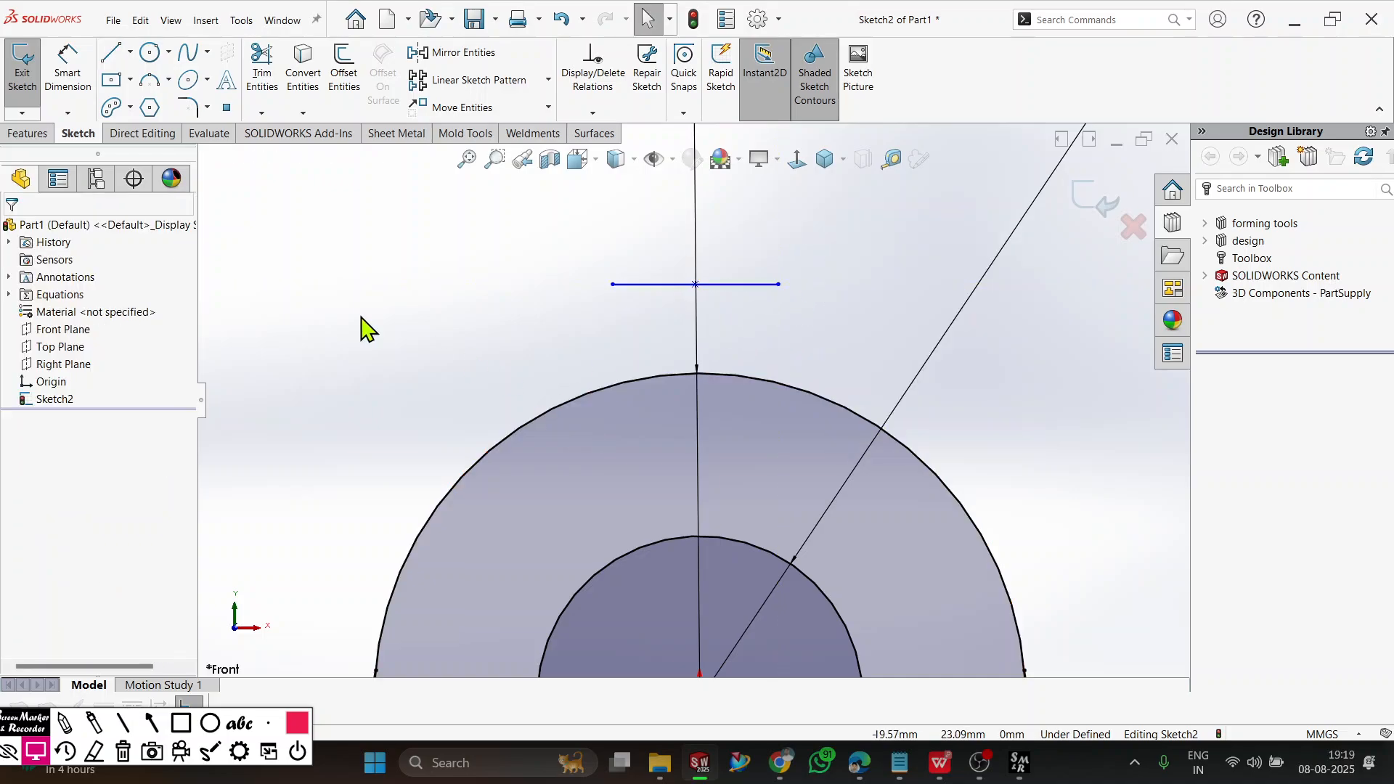
Dimension the horizontal line's length as 20 mm and compare it with the tab width on the workbook drawing in WPS Office.
left_click(80, 89)
left_click(662, 284)
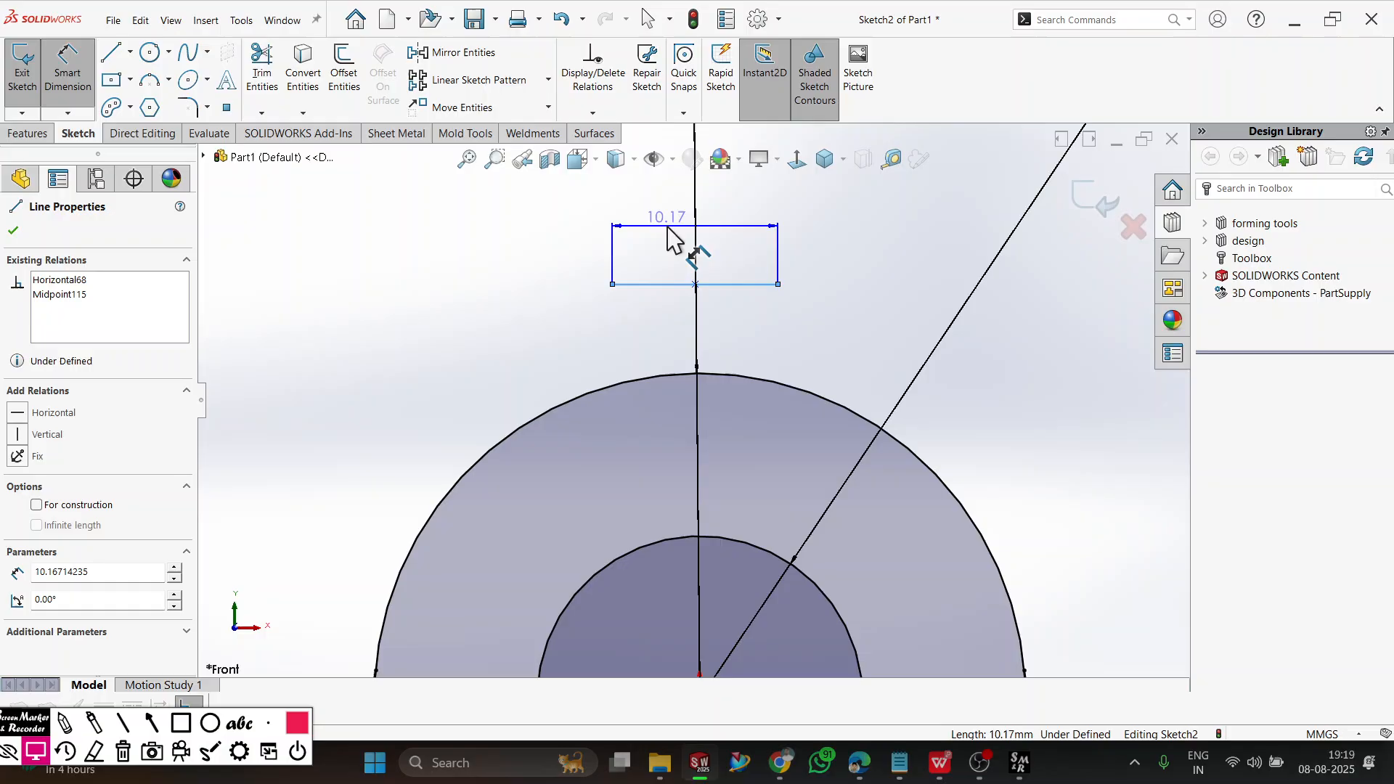
left_click(694, 258)
type("10")
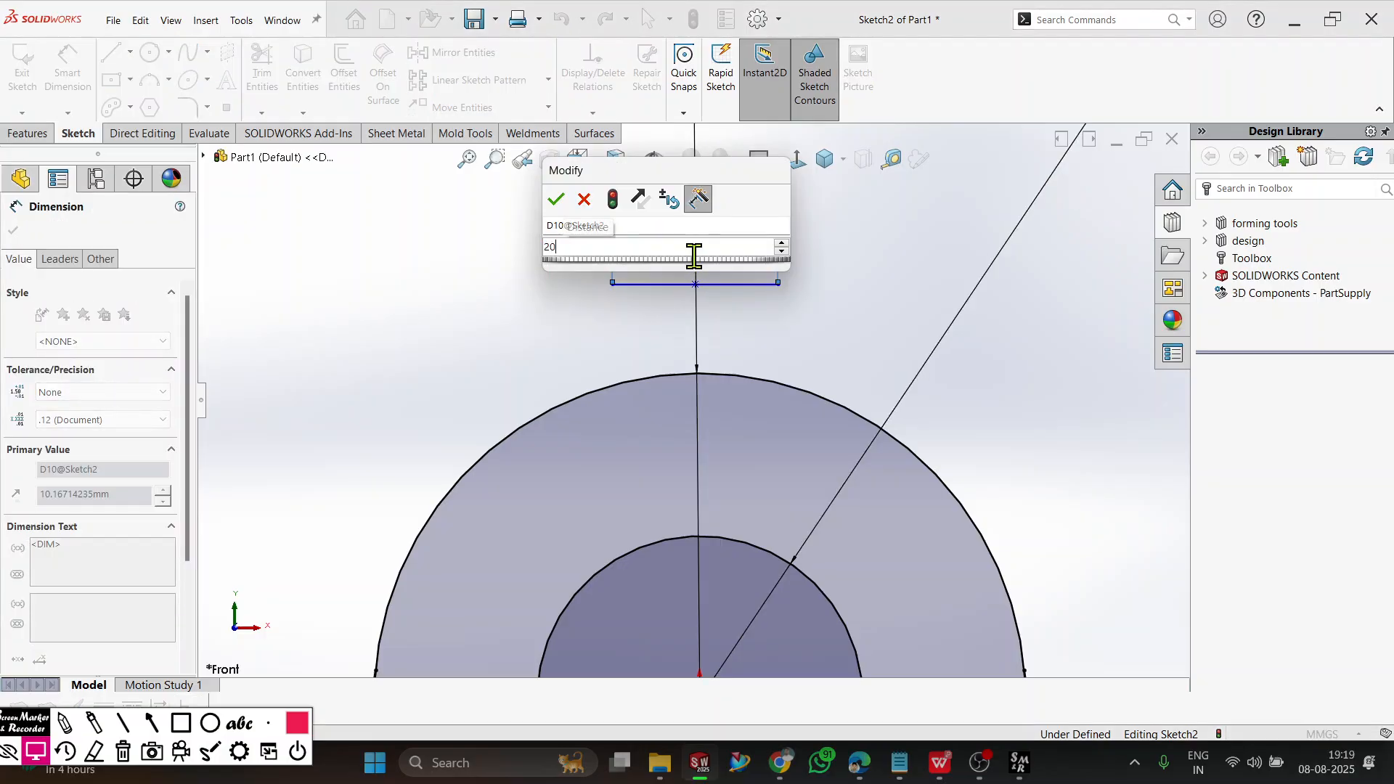
key("Return")
key("alt+Tab")
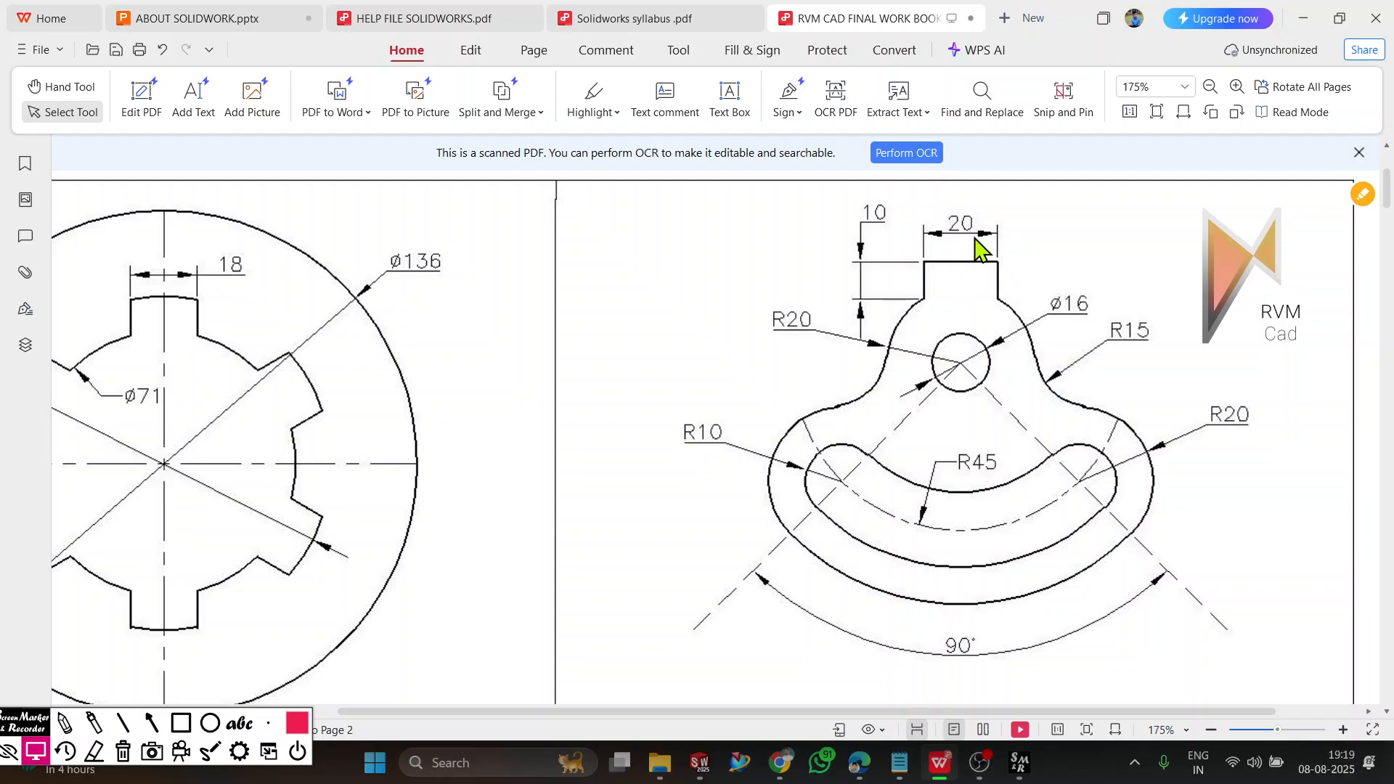
key("alt+Tab")
scroll(852, 354, "up", 1)
left_click(1068, 458)
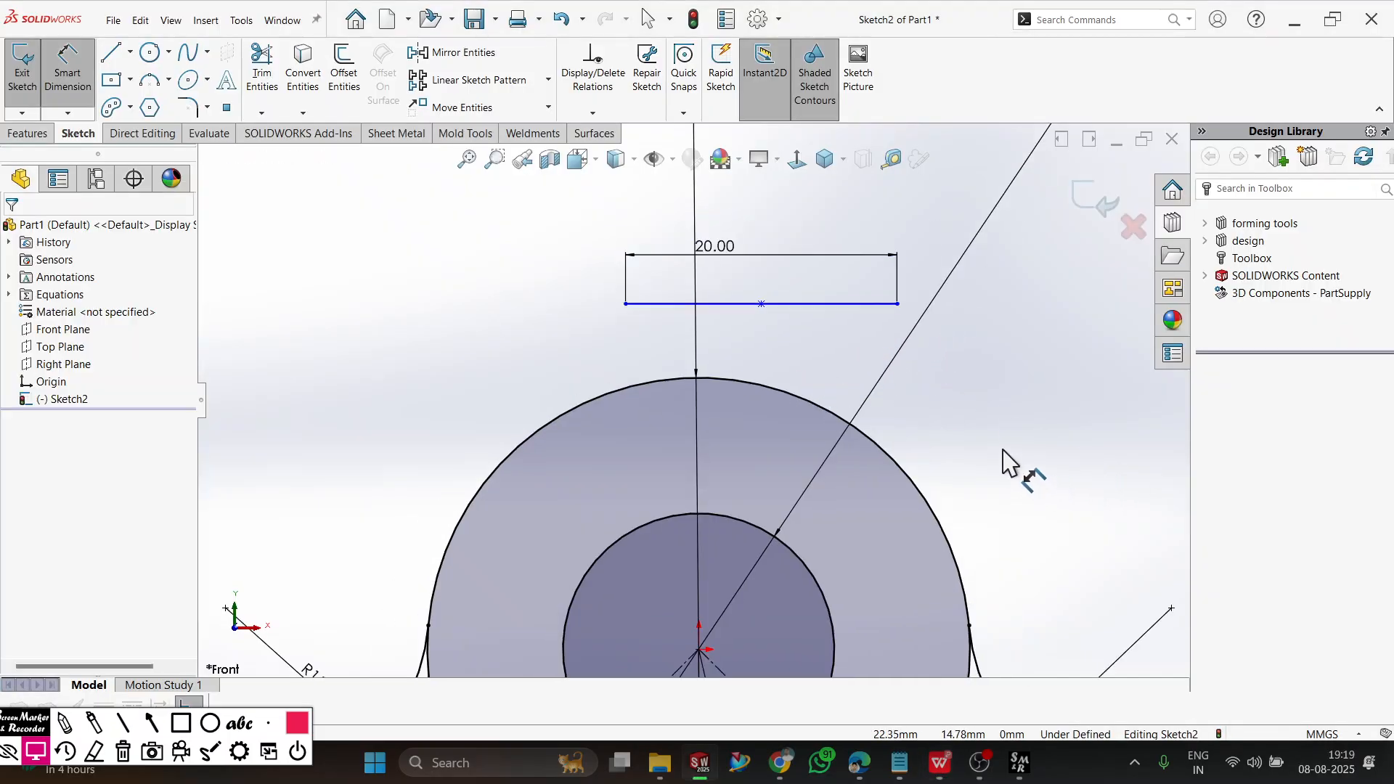
key("Escape")
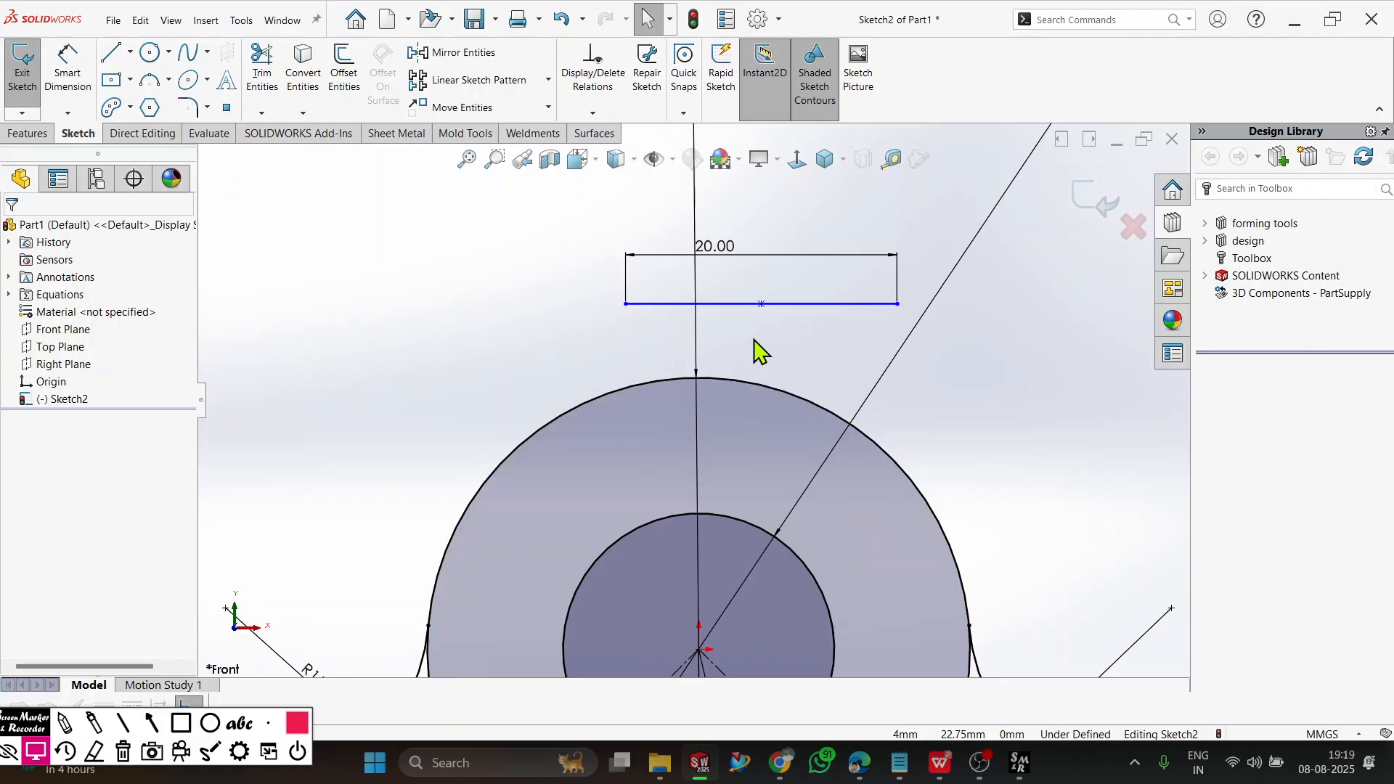
left_click(760, 304)
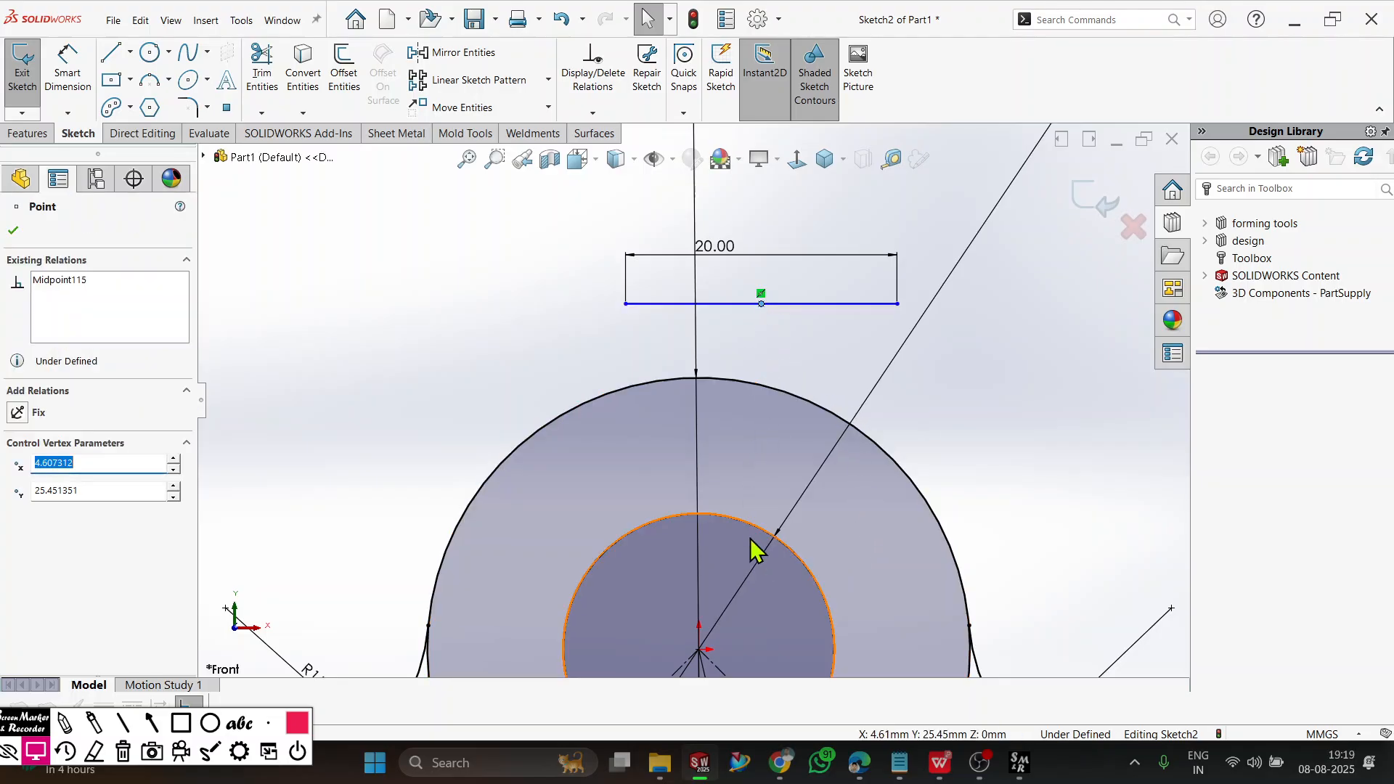
left_click(704, 652, "ctrl")
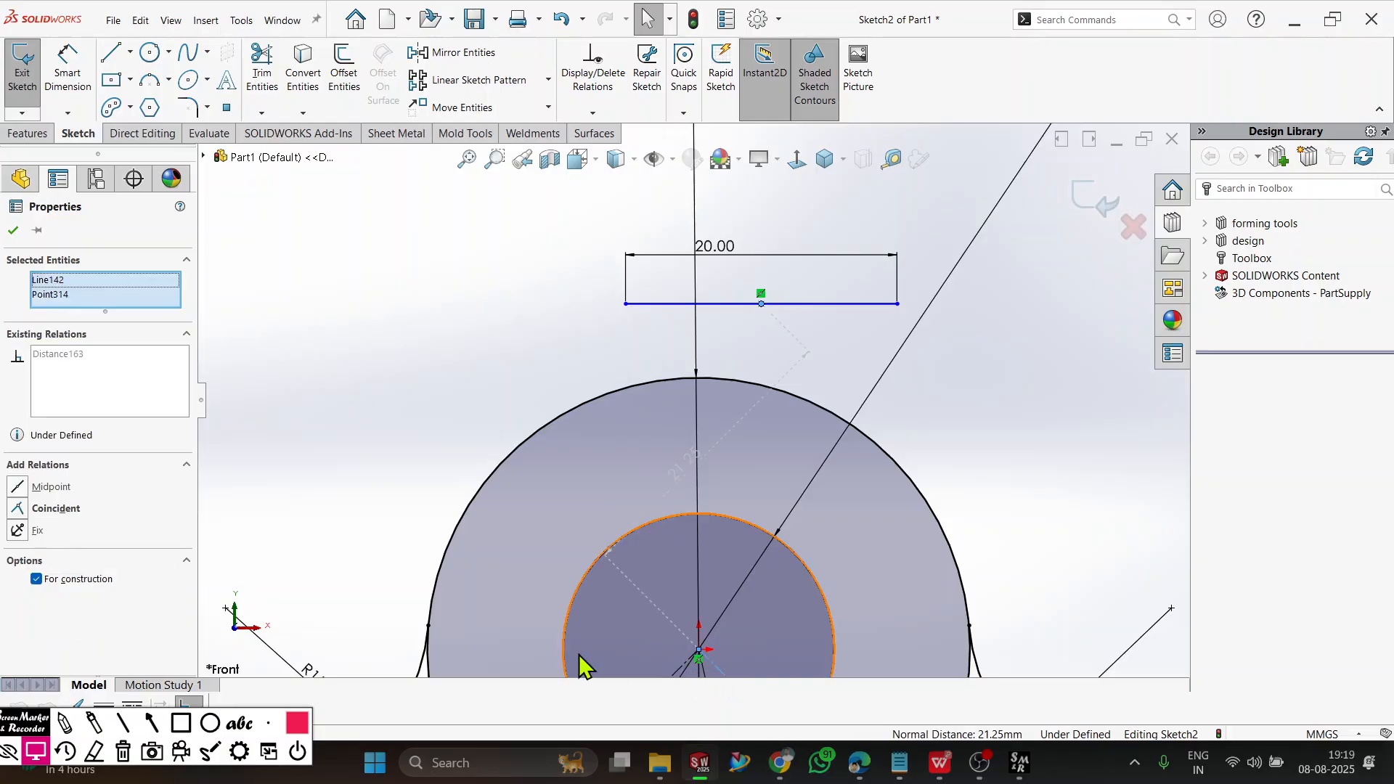
left_click(323, 497)
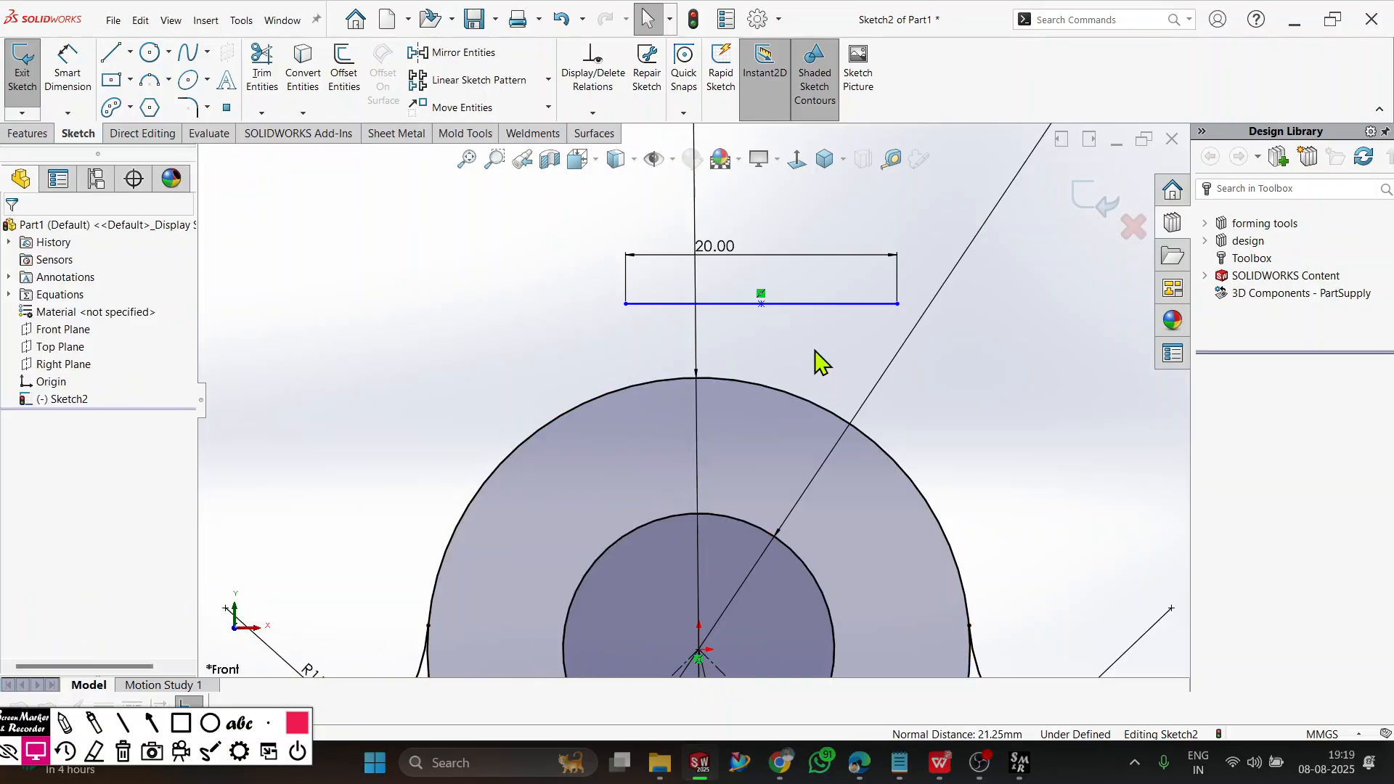
Add a Vertical relation between the 20 mm line's midpoint and the origin.
left_click(761, 305)
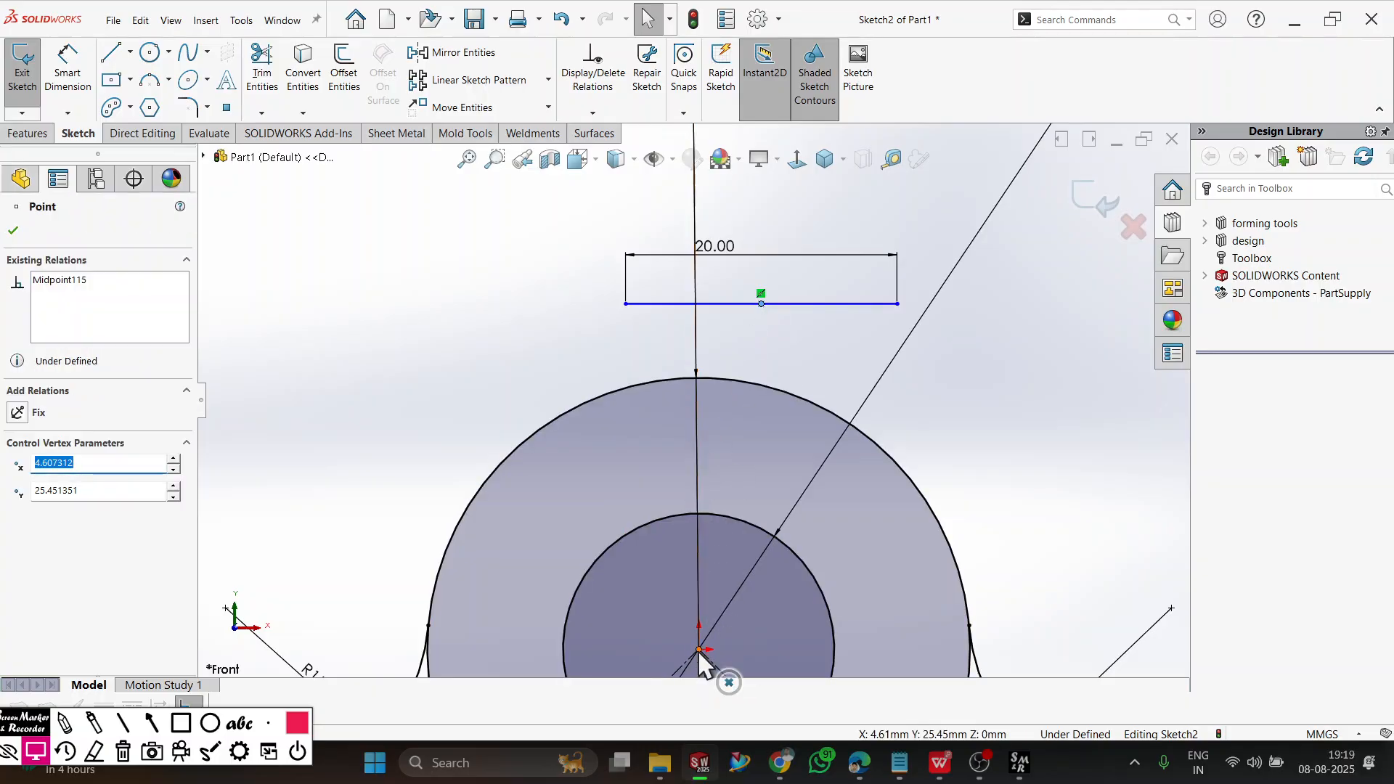
left_click(698, 650, "ctrl")
left_click(18, 532)
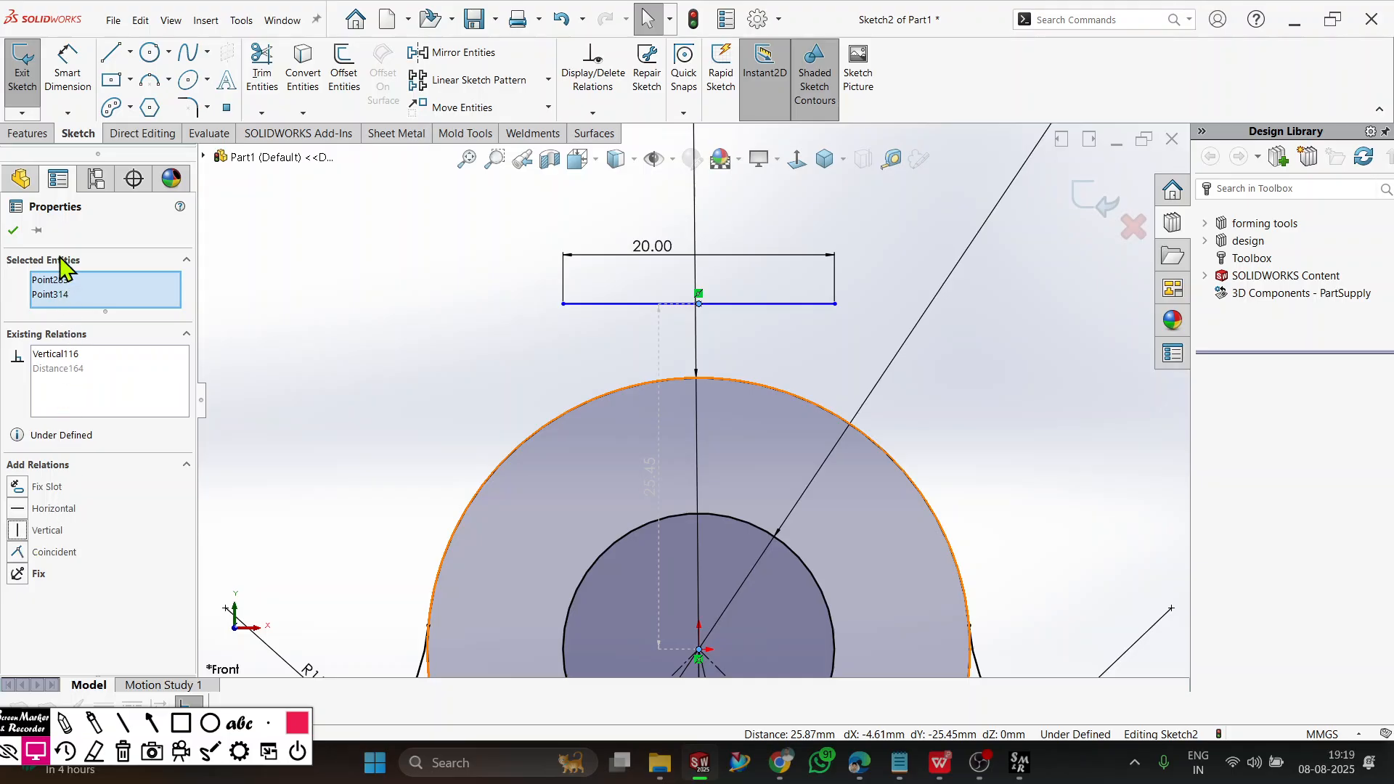
left_click(14, 231)
Sketch a vertical line about 8 mm long from the 20 mm line's left end down to the larger circle.
left_click(111, 53)
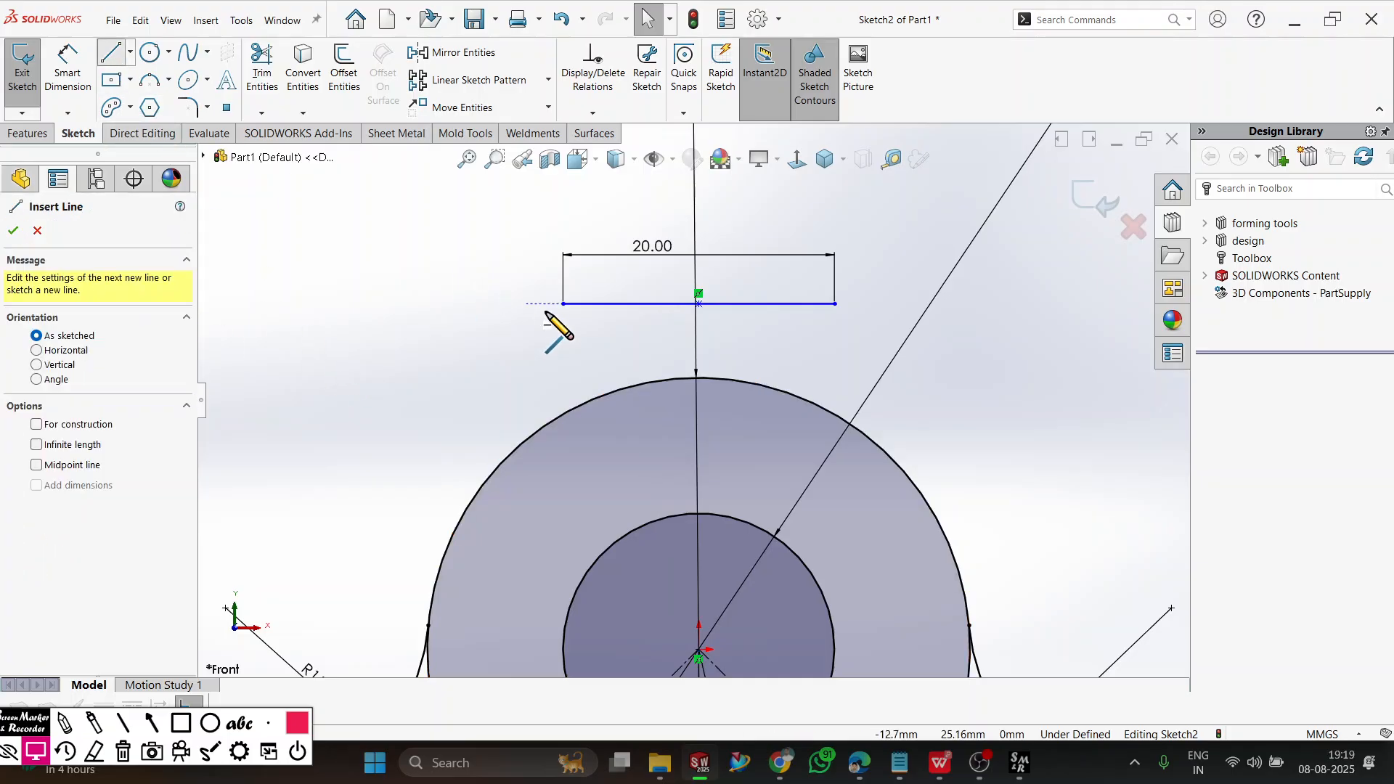
left_click(564, 305)
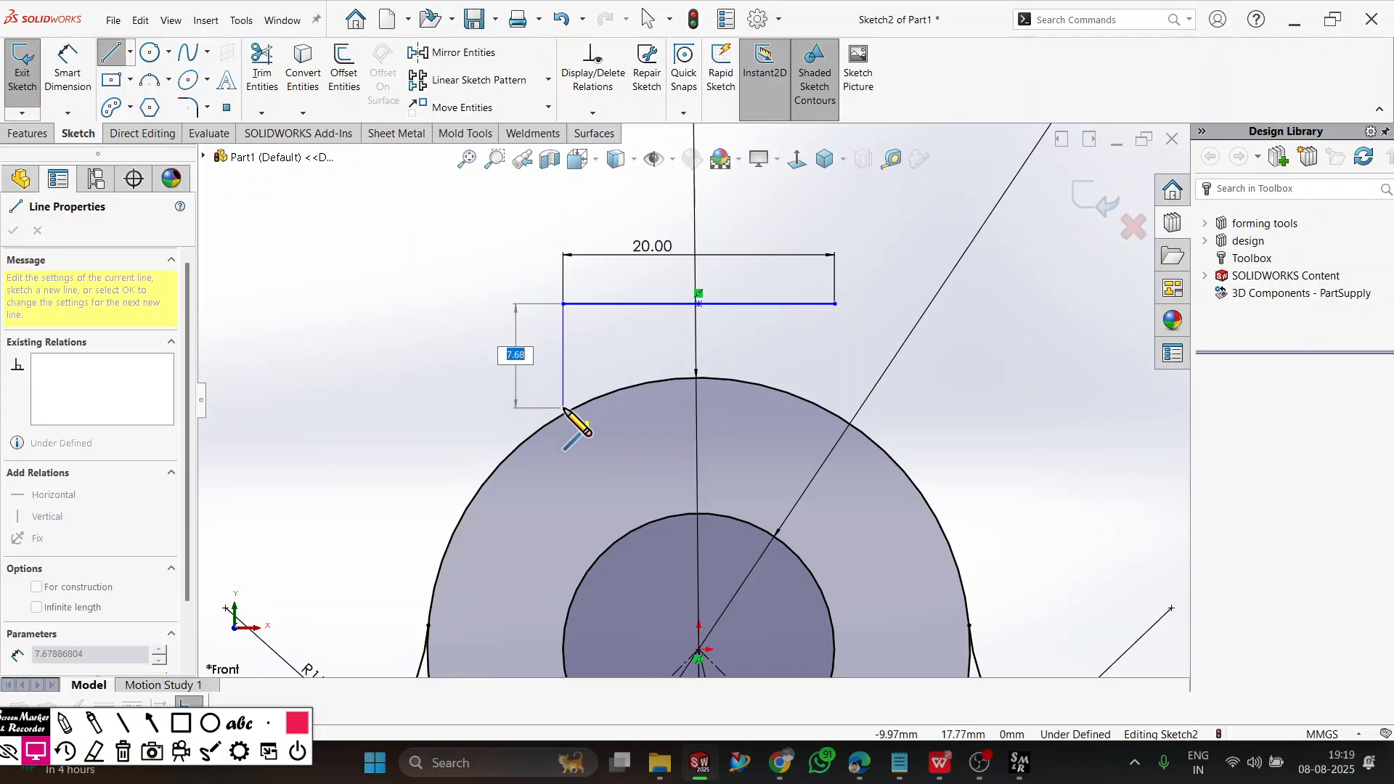
left_click(564, 414)
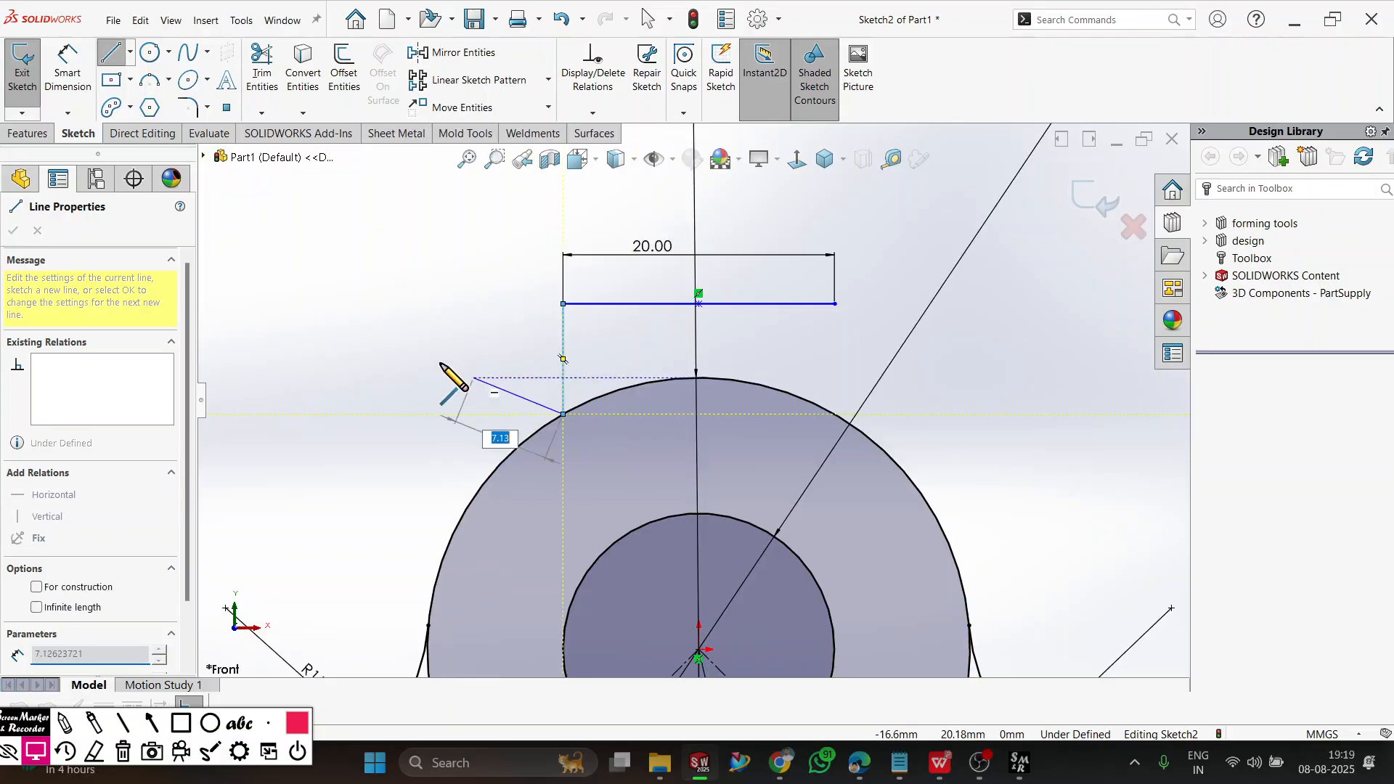
right_click(457, 374)
left_click(548, 367)
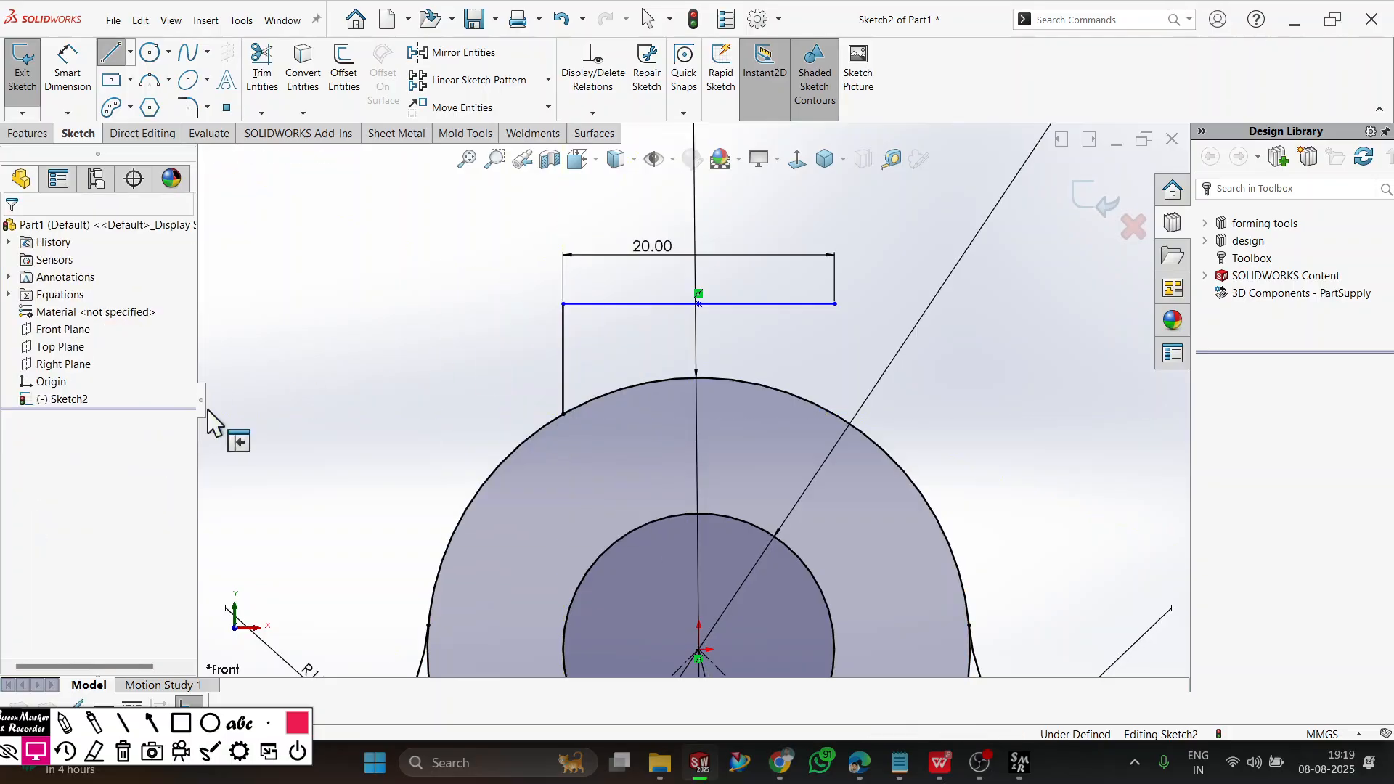
Sketch a matching vertical line about 8 mm long from the 20 mm line's right end down to the larger circle.
left_click(111, 53)
left_click(835, 304)
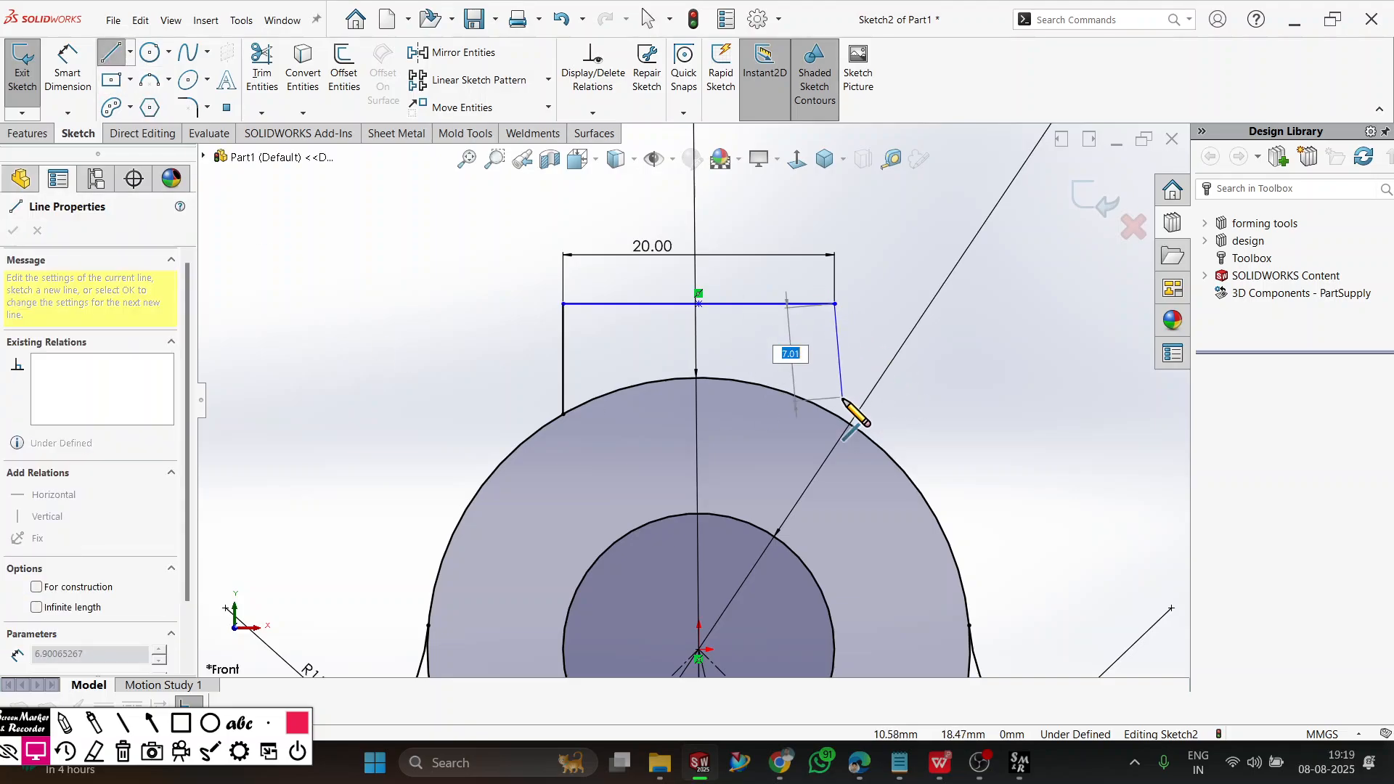
left_click(835, 414)
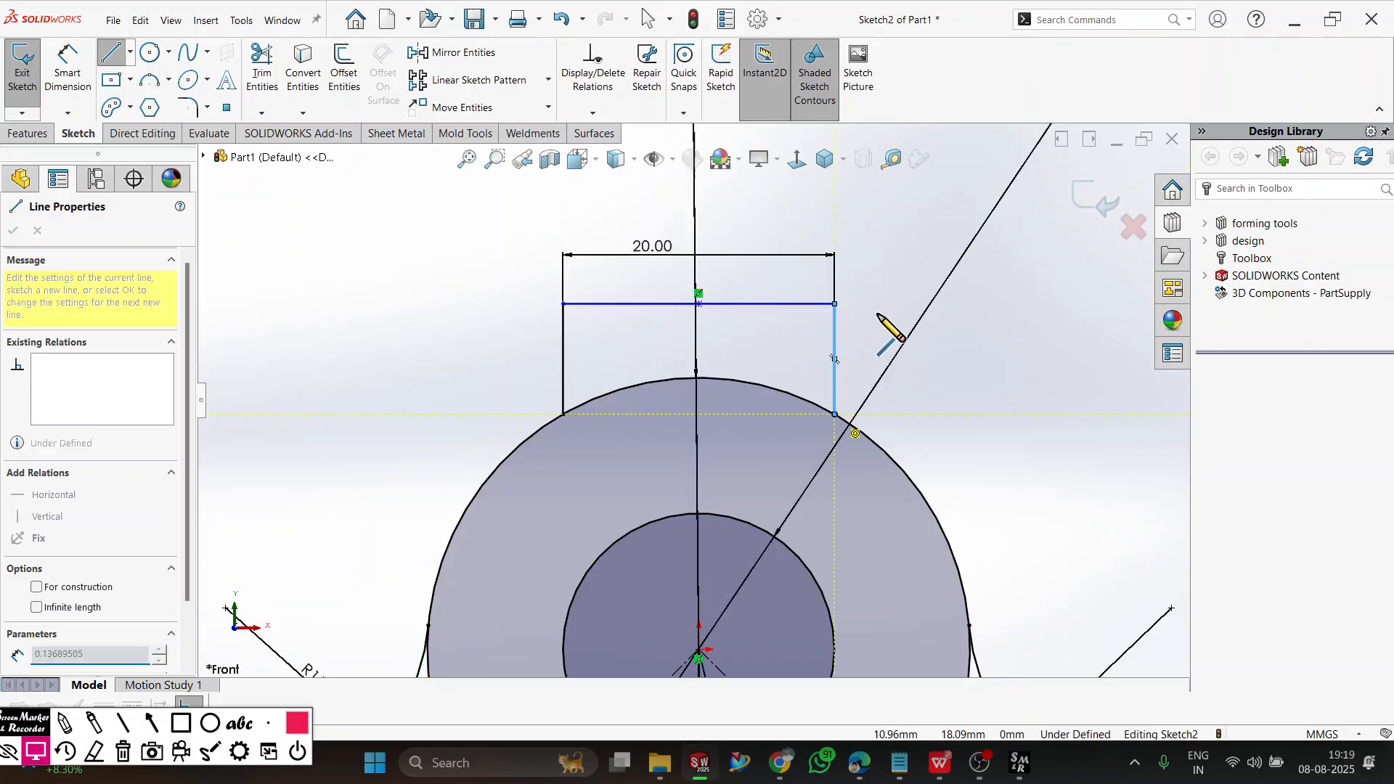
right_click(889, 280)
left_click(908, 286)
Dimension the tab's left vertical side as 10 mm and compare it with the workbook drawing.
left_click(68, 66)
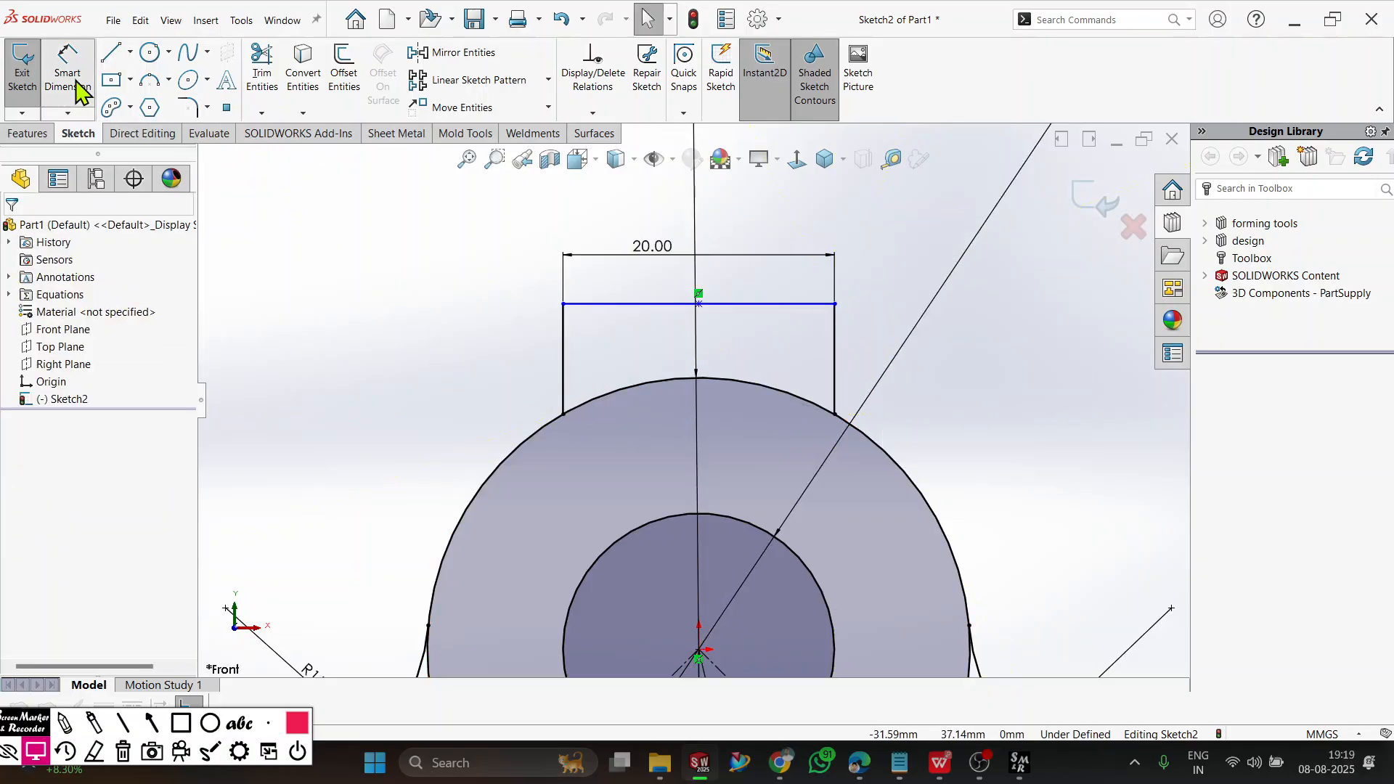
left_click(563, 365)
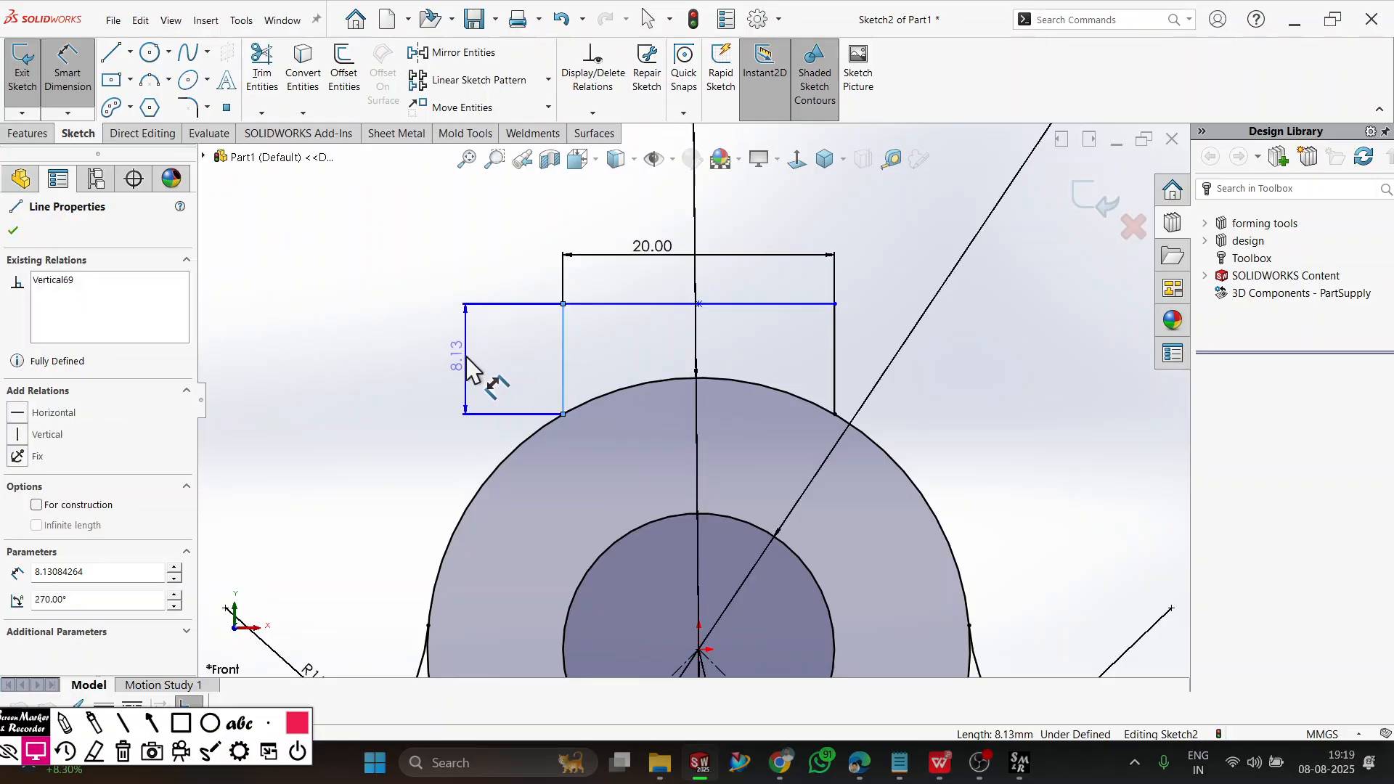
left_click(471, 369)
type("10")
key("Return")
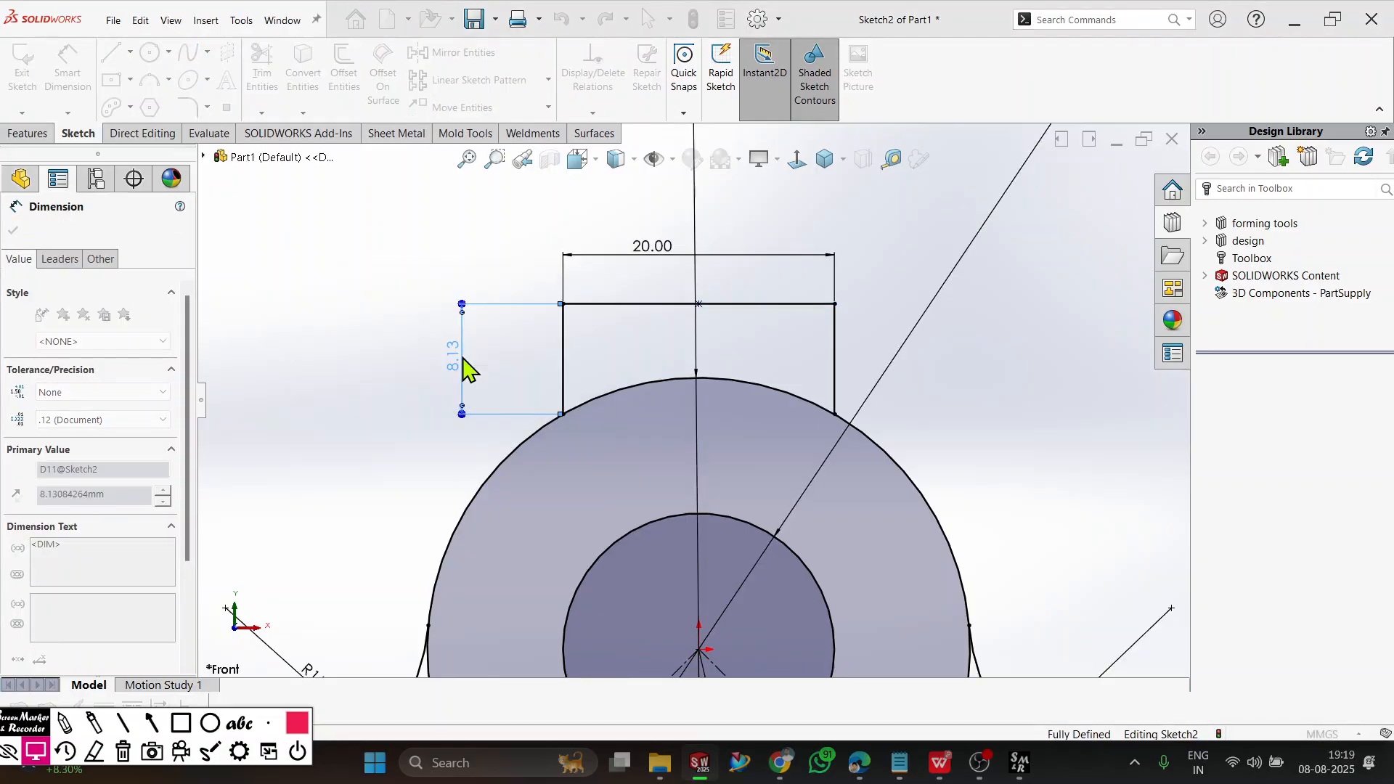
key("Escape")
key("z")
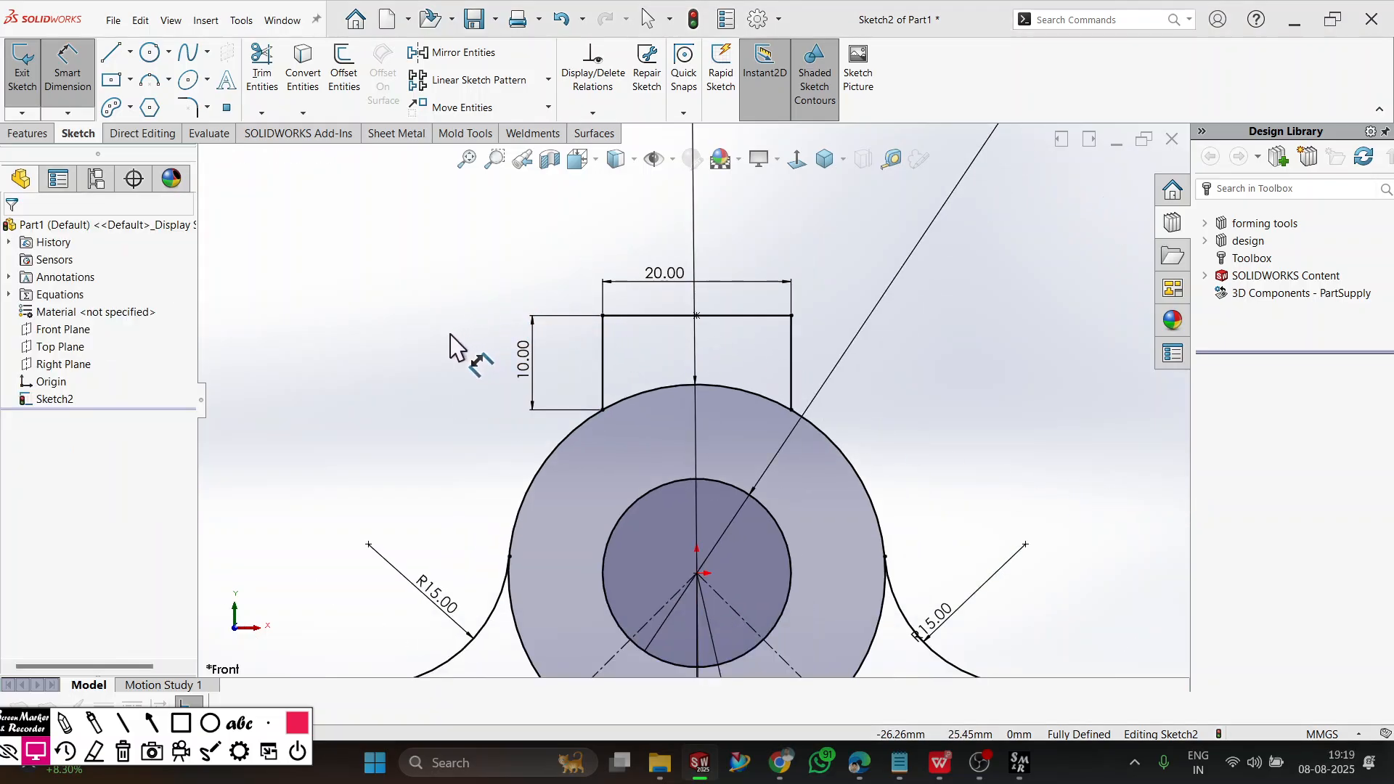
key("alt+Tab")
key("alt+Tab")
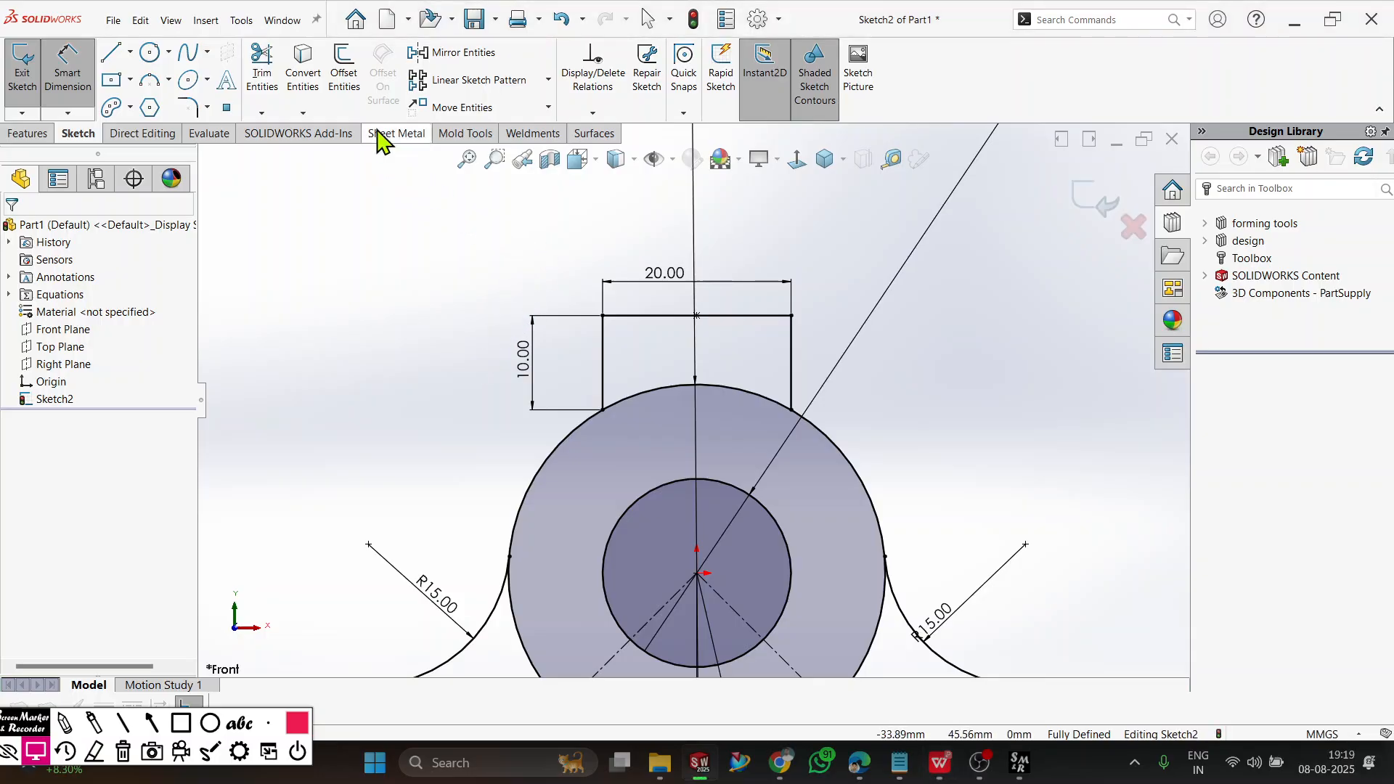
Power trim the larger circle's arcs inside the tab and below the blend arcs, plus the offset outline's upper edge between the blend arcs.
left_click(262, 73)
left_click_drag(662, 436, 652, 358)
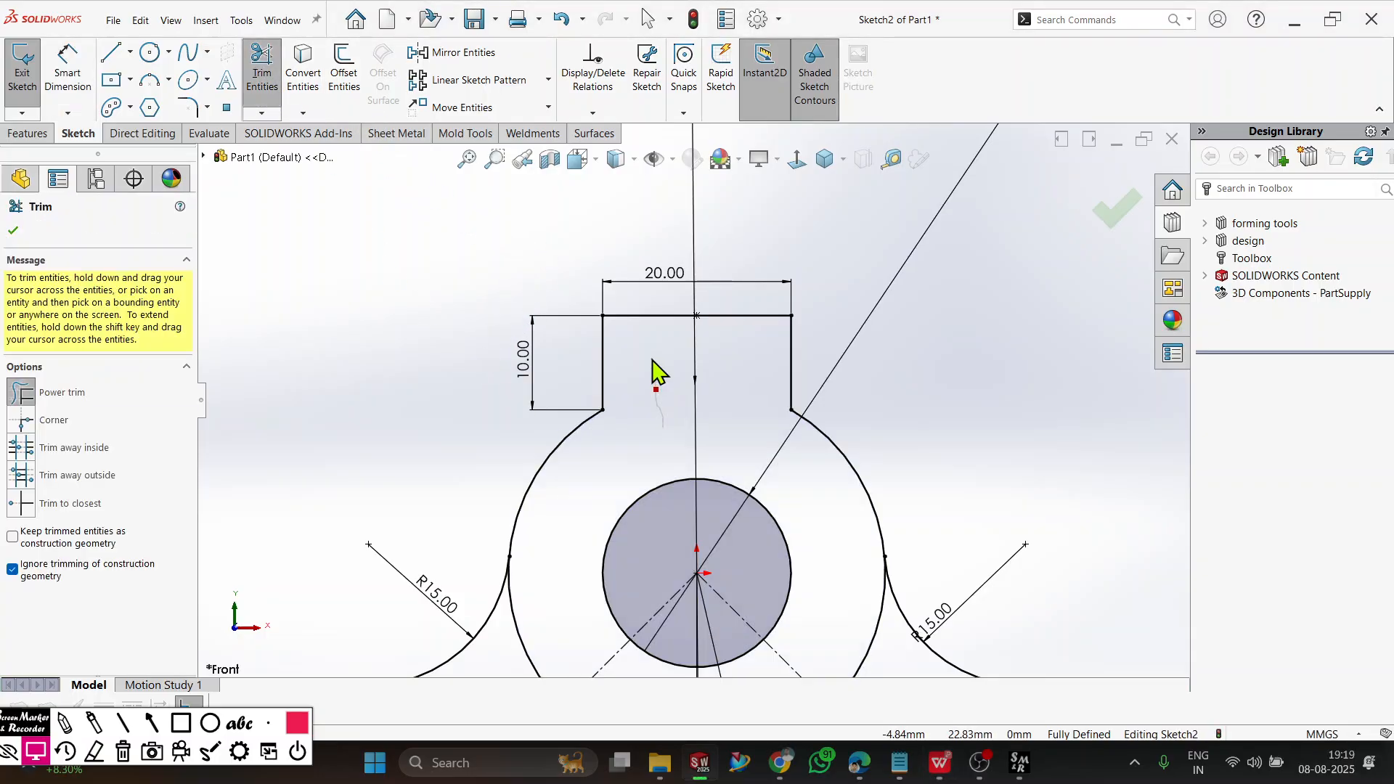
scroll(712, 479, "up", 5)
scroll(686, 501, "down", 5)
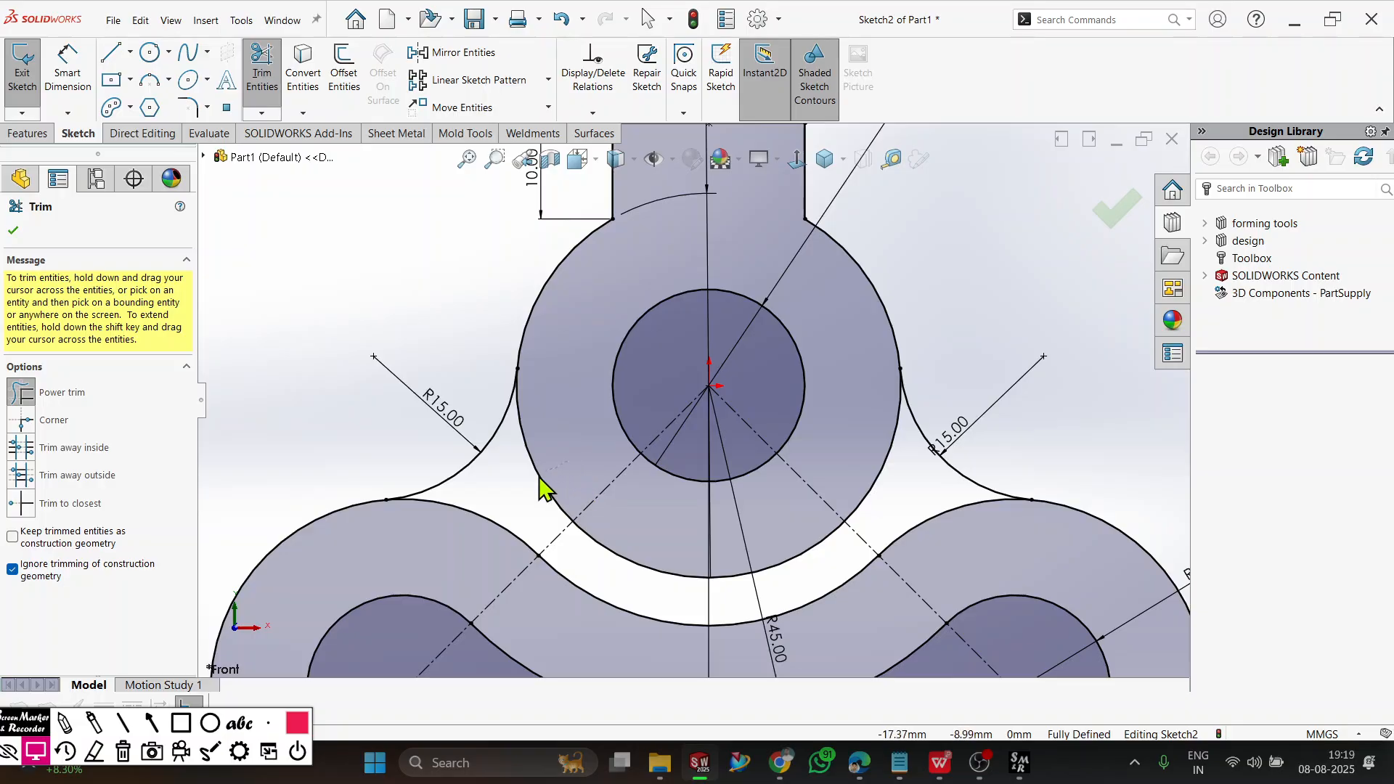
left_click_drag(540, 483, 580, 506)
left_click_drag(930, 505, 869, 483)
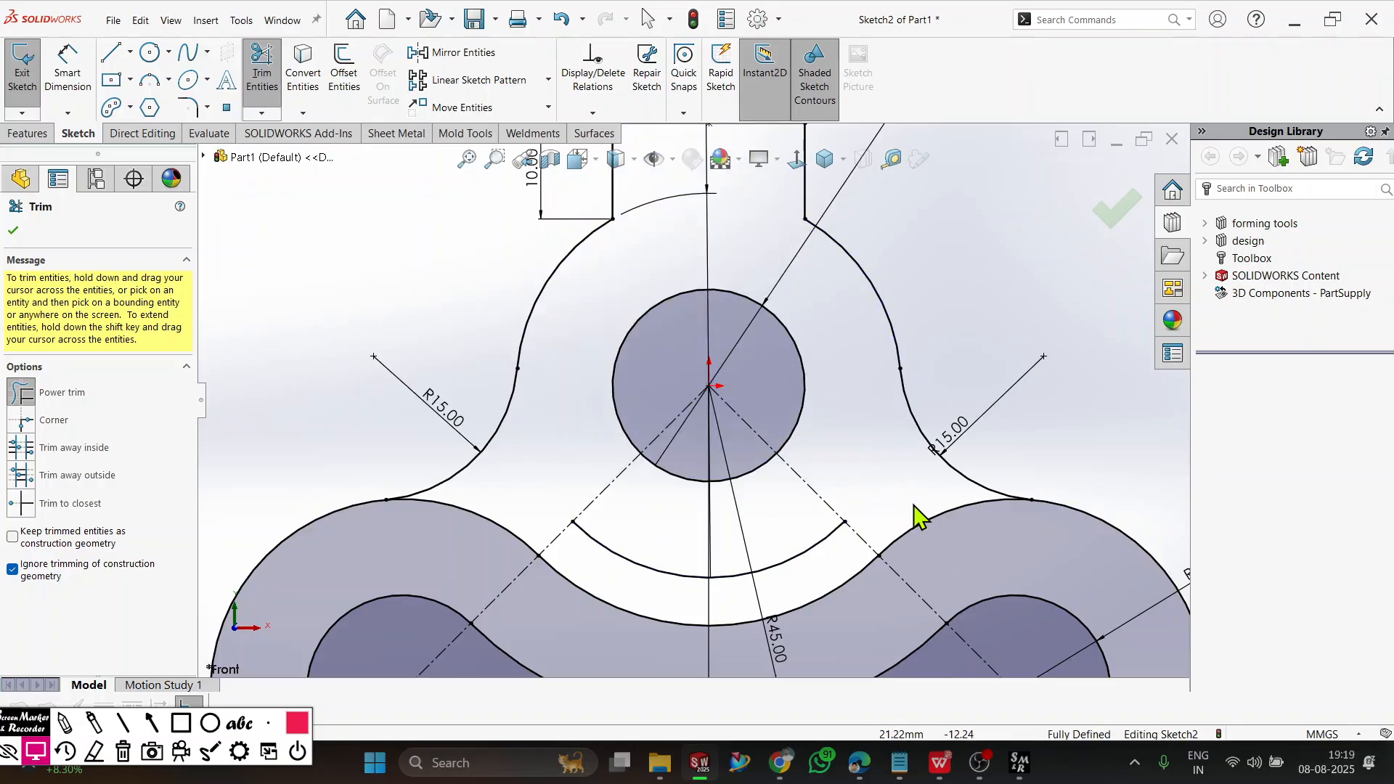
mouse_move(808, 556)
left_mouse_down()
mouse_move(920, 501)
mouse_move(942, 535)
mouse_move(847, 613)
mouse_move(821, 604)
left_mouse_up()
left_click_drag(521, 574, 543, 548)
scroll(559, 517, "up", 5)
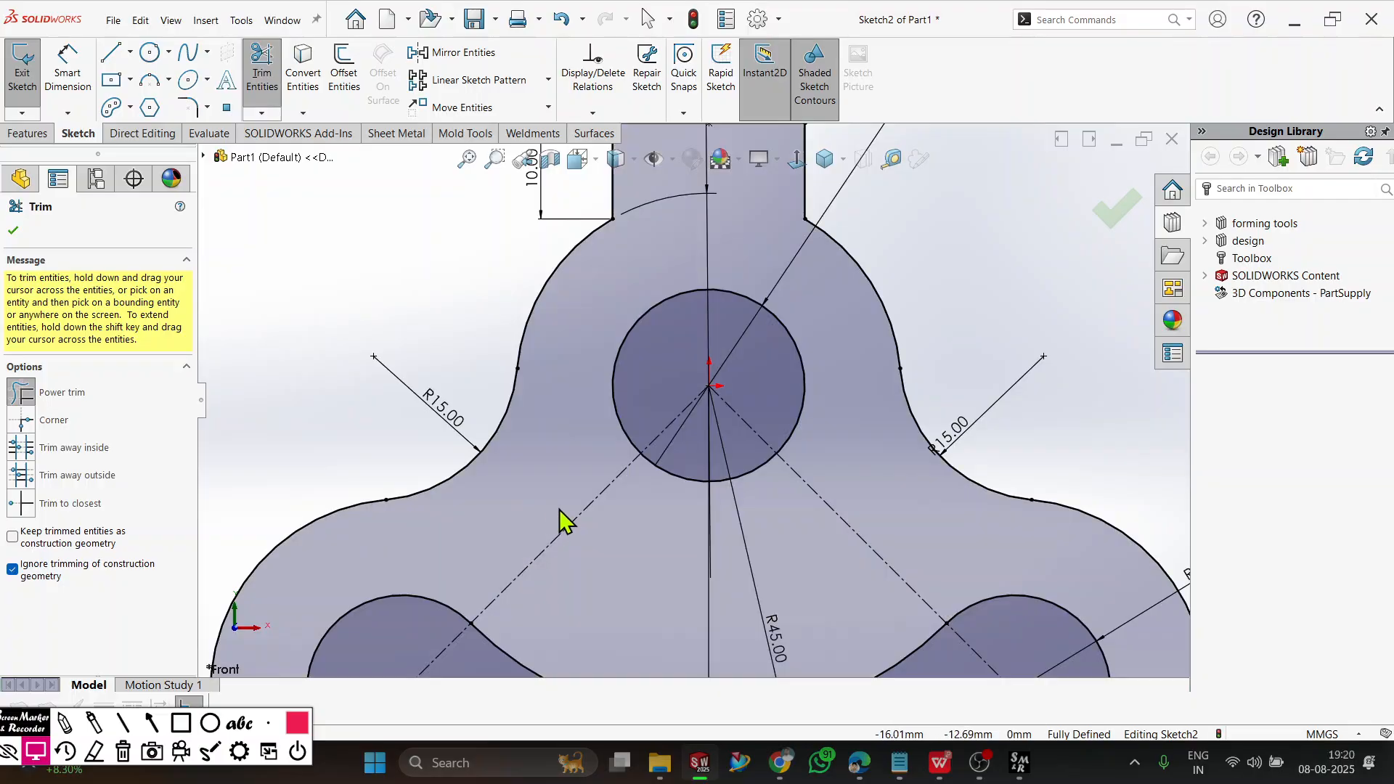
scroll(712, 454, "up", 1)
scroll(781, 429, "down", 1)
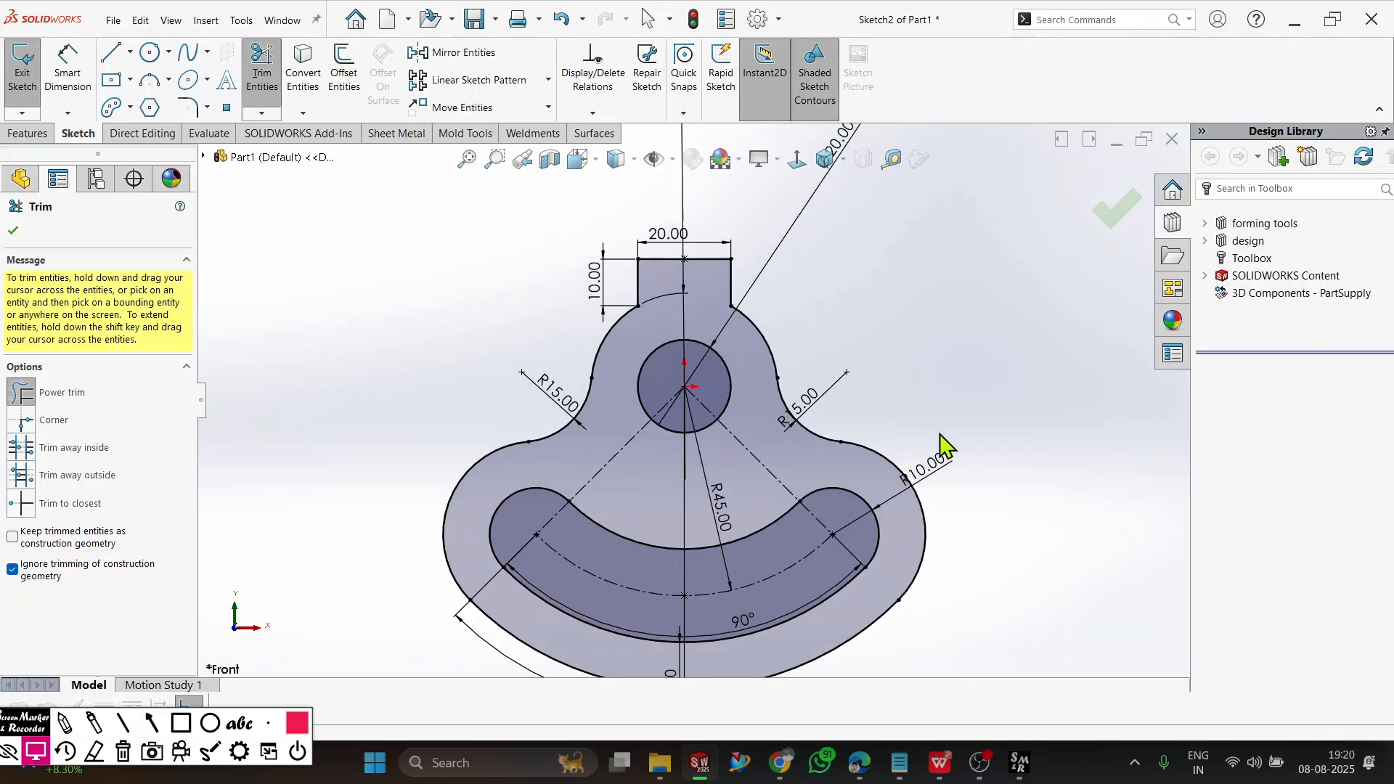
left_click(13, 231)
scroll(513, 585, "up", 2)
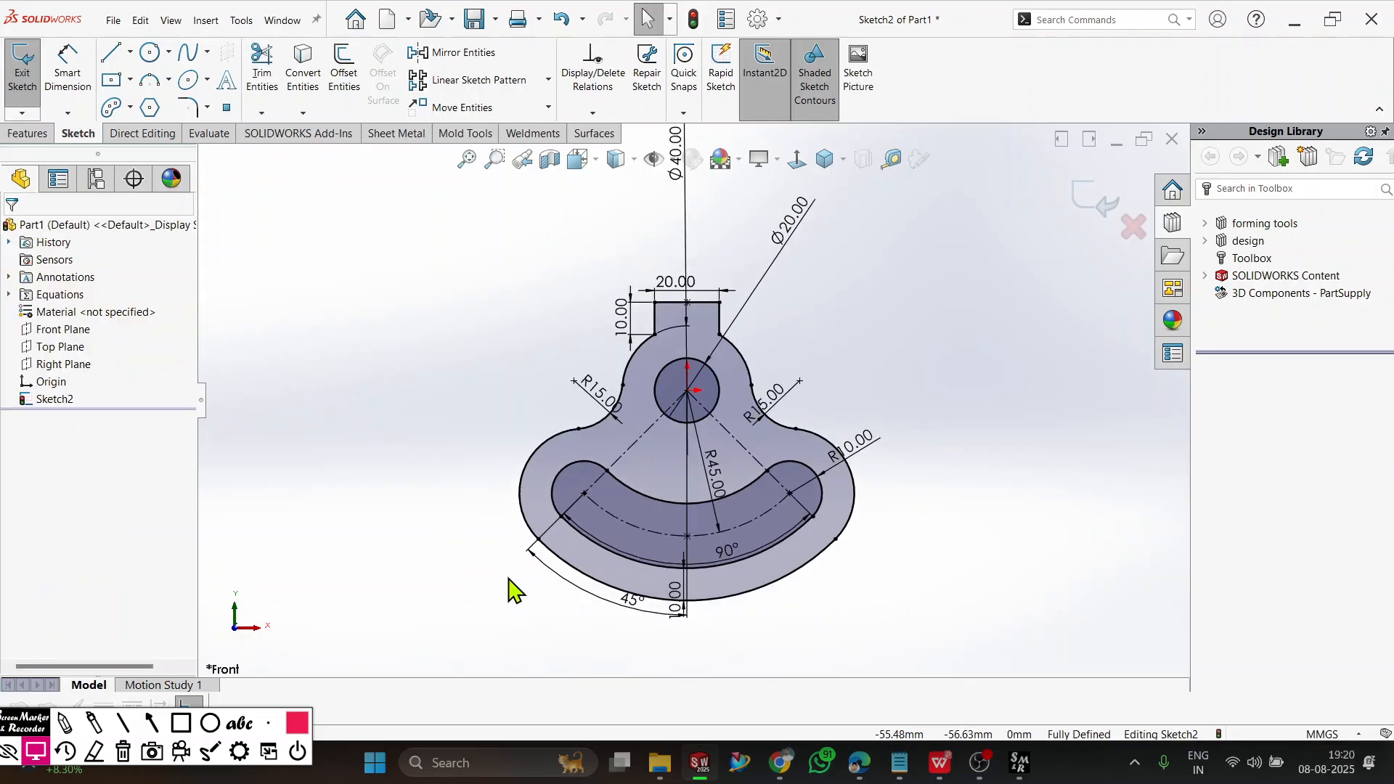
scroll(520, 601, "down", 1)
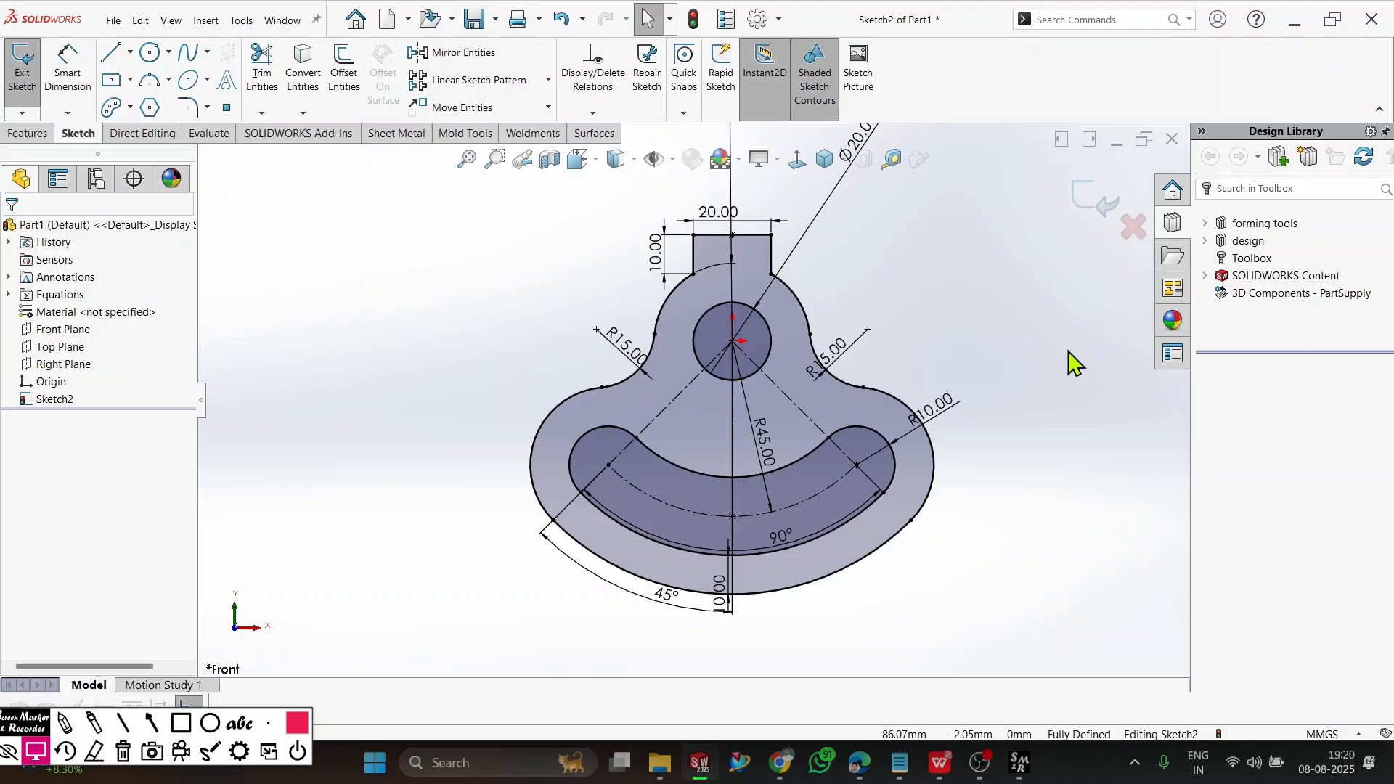
scroll(840, 264, "up", 3)
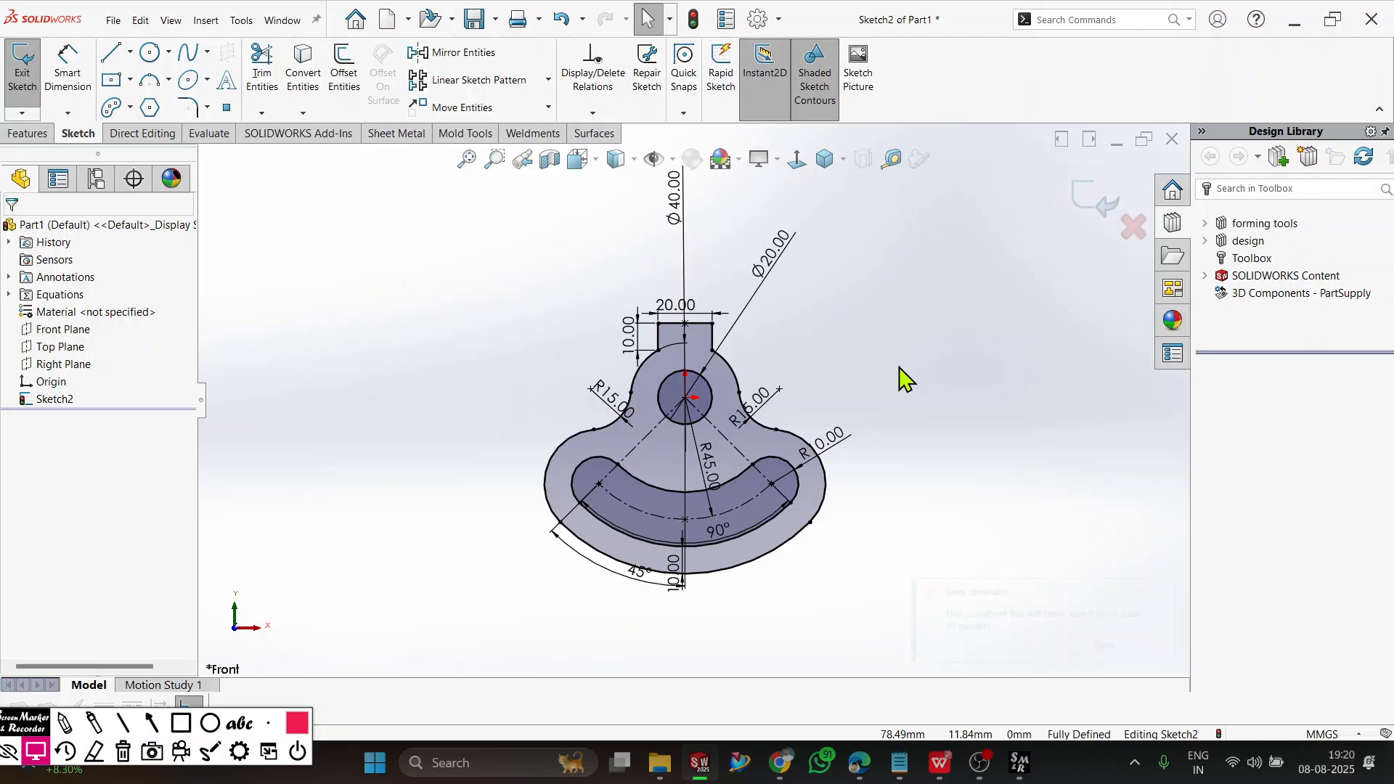
left_click(986, 764)
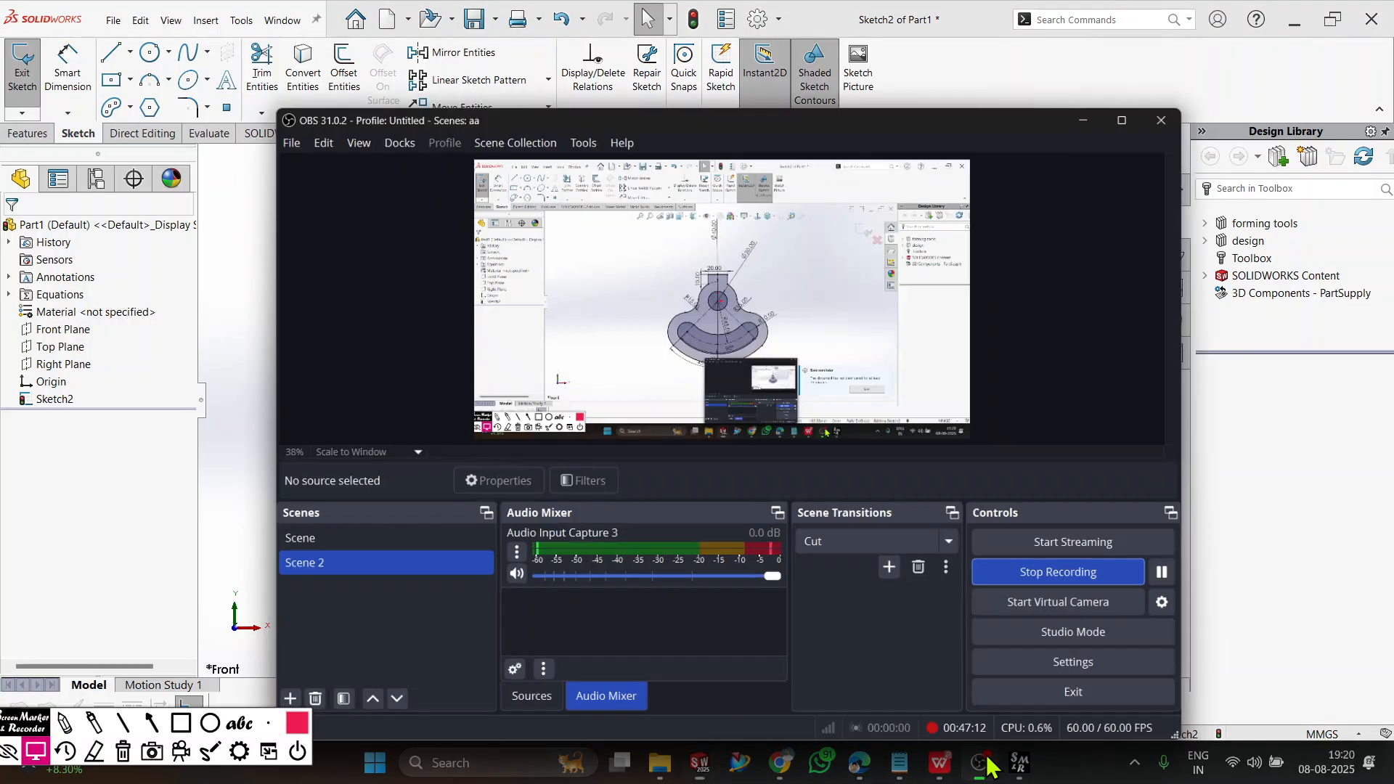